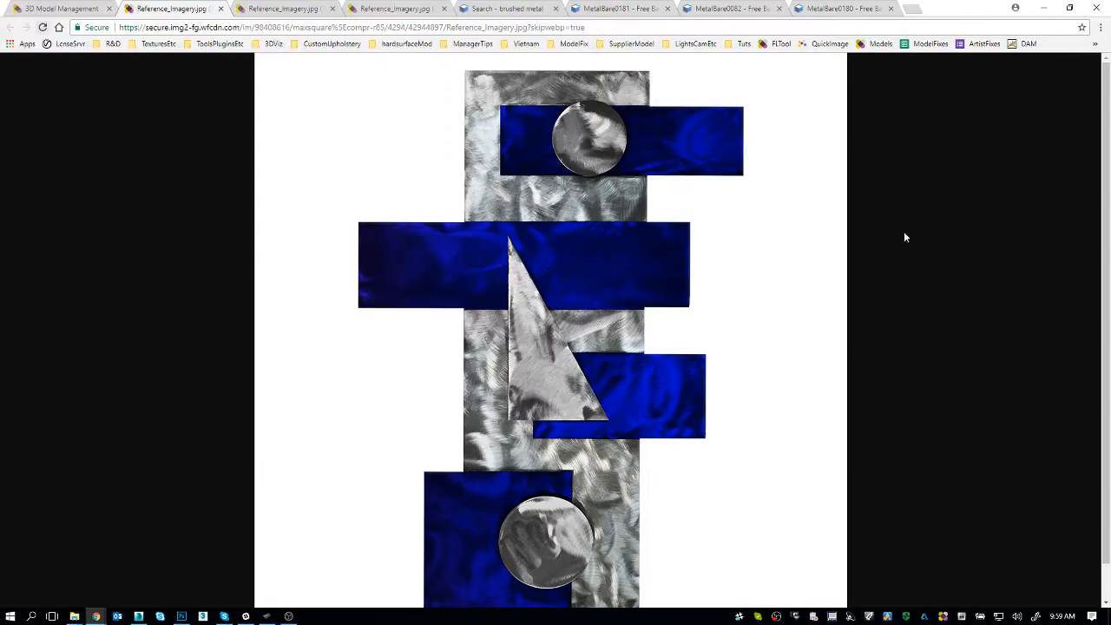
Switch to Photoshop, open the MetalBare0181 texture document, and enable Scattering, Texture, Dual Brush and Color Dynamics for the brush
key("alt+Tab")
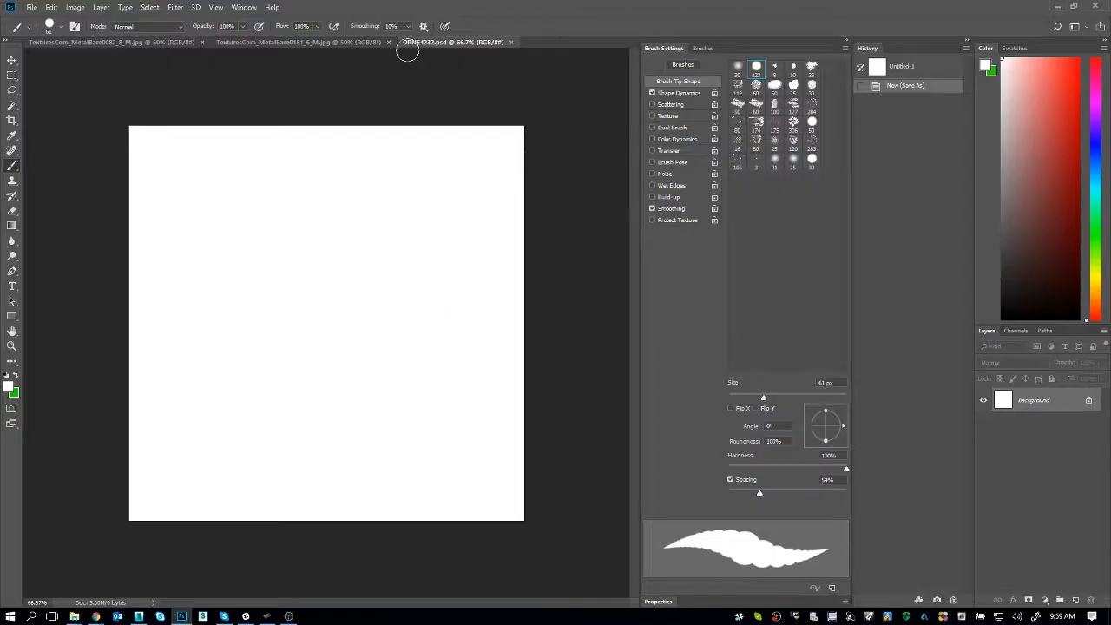
left_click(345, 38)
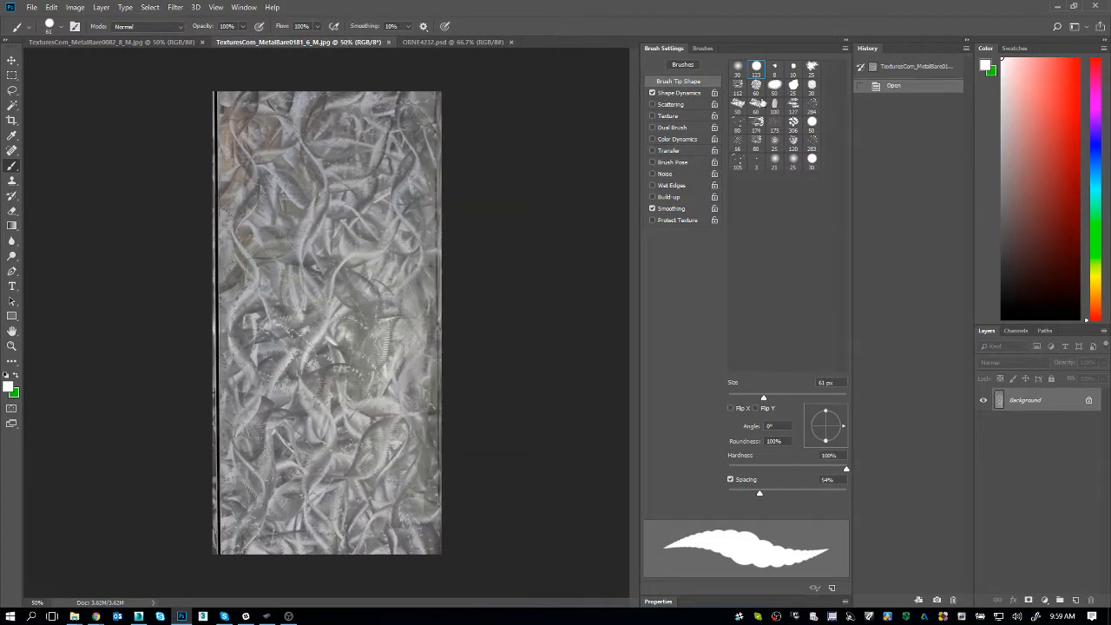
left_click(680, 105)
left_click(676, 115)
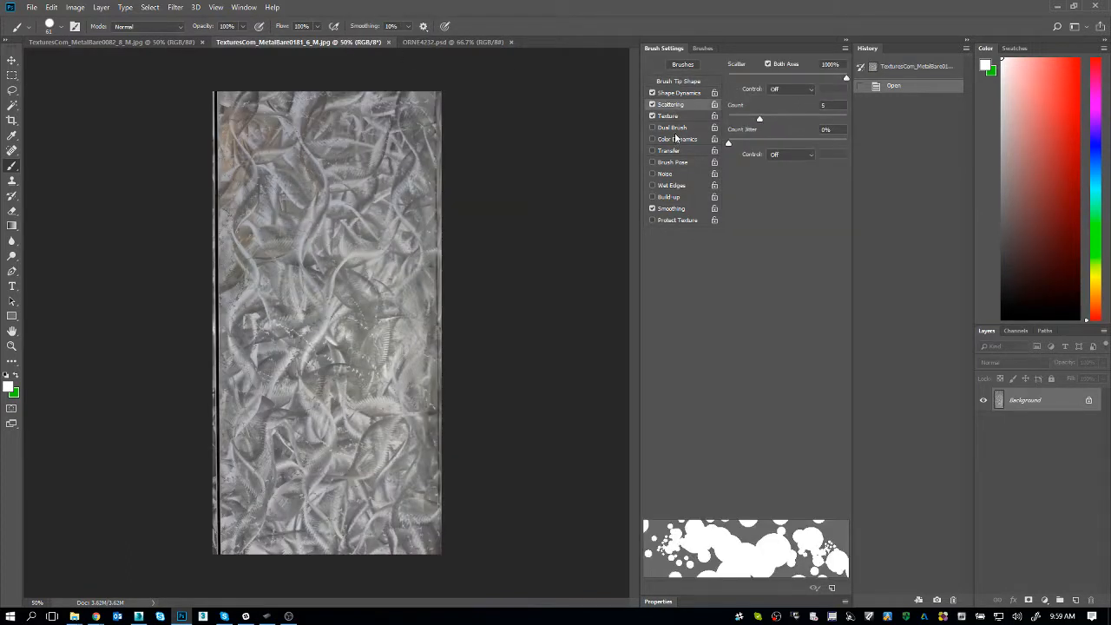
left_click(675, 128)
left_click(674, 139)
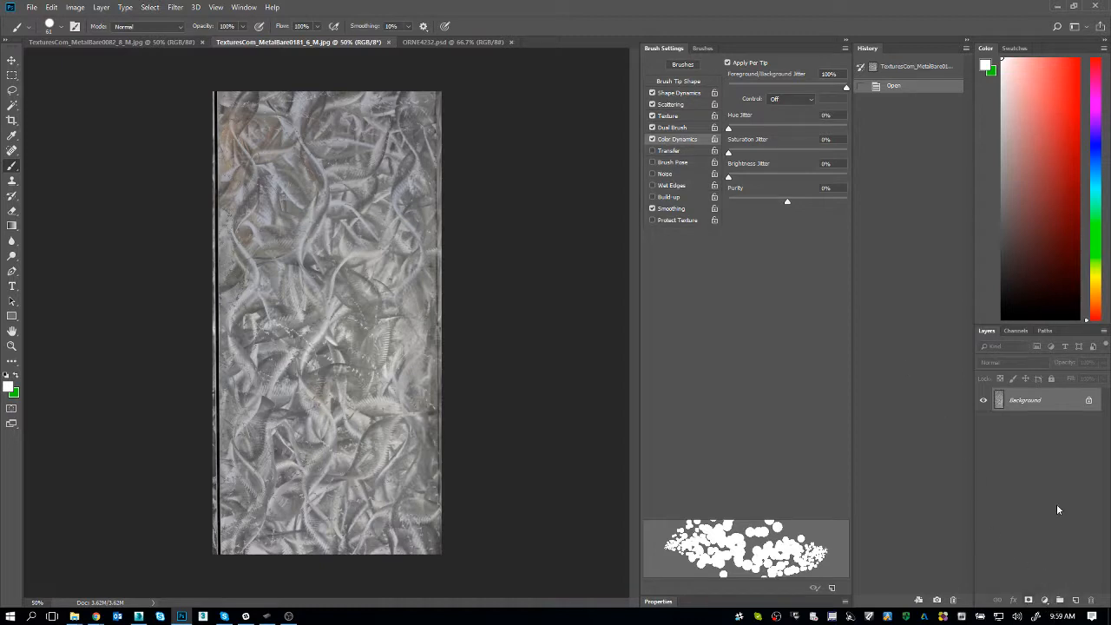
Add a new layer with a layer mask above the Background and enlarge the space for the layer list
left_click(1075, 600)
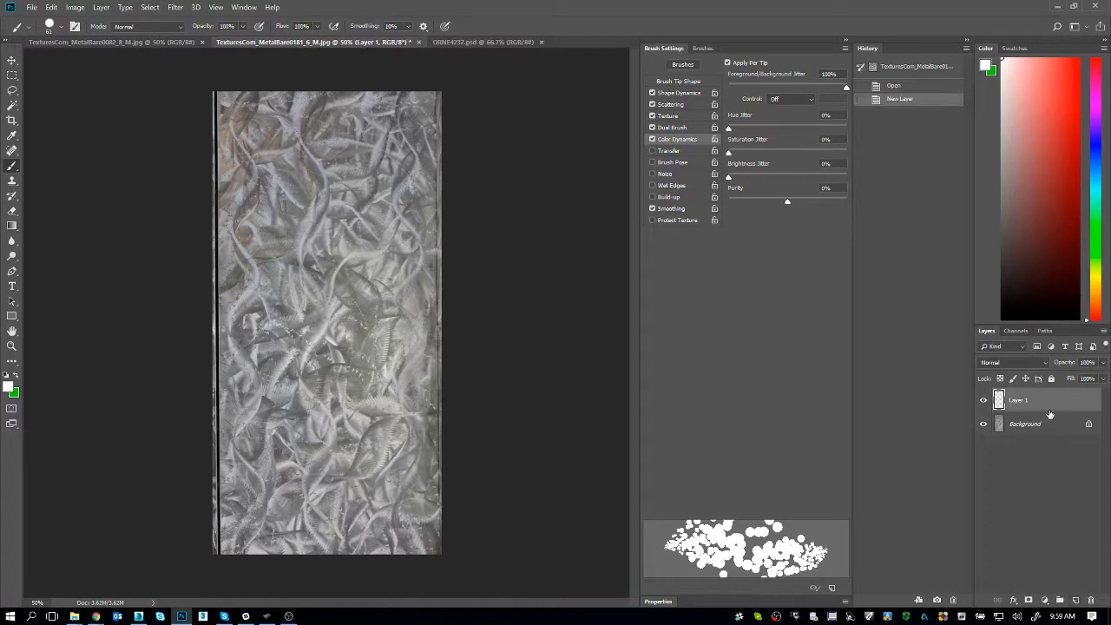
left_click(1042, 363)
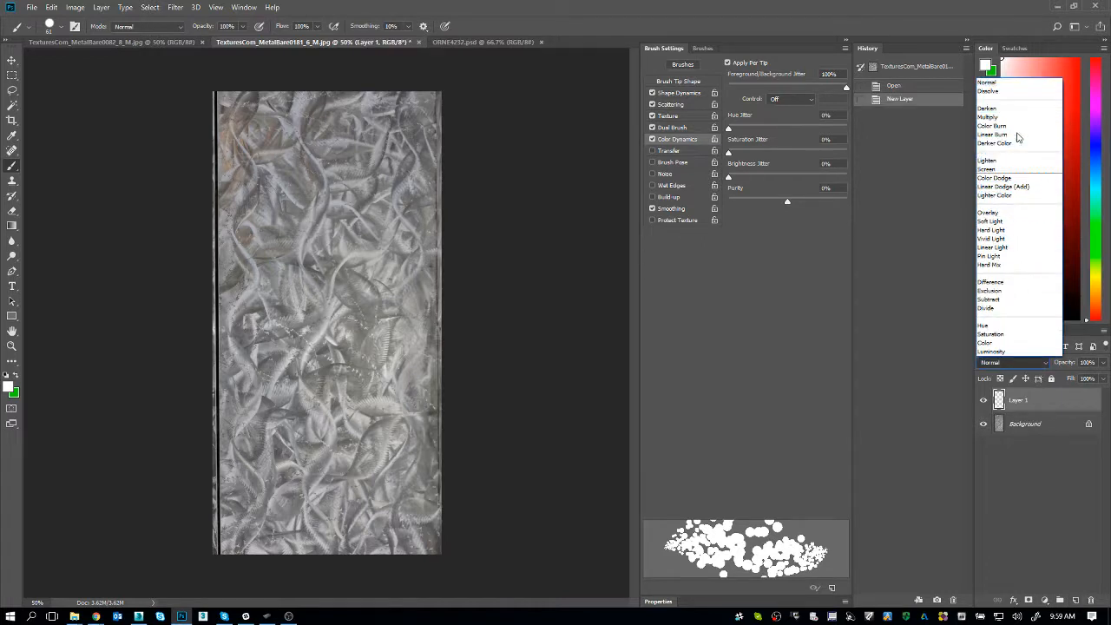
left_click(1023, 485)
left_click(1044, 600)
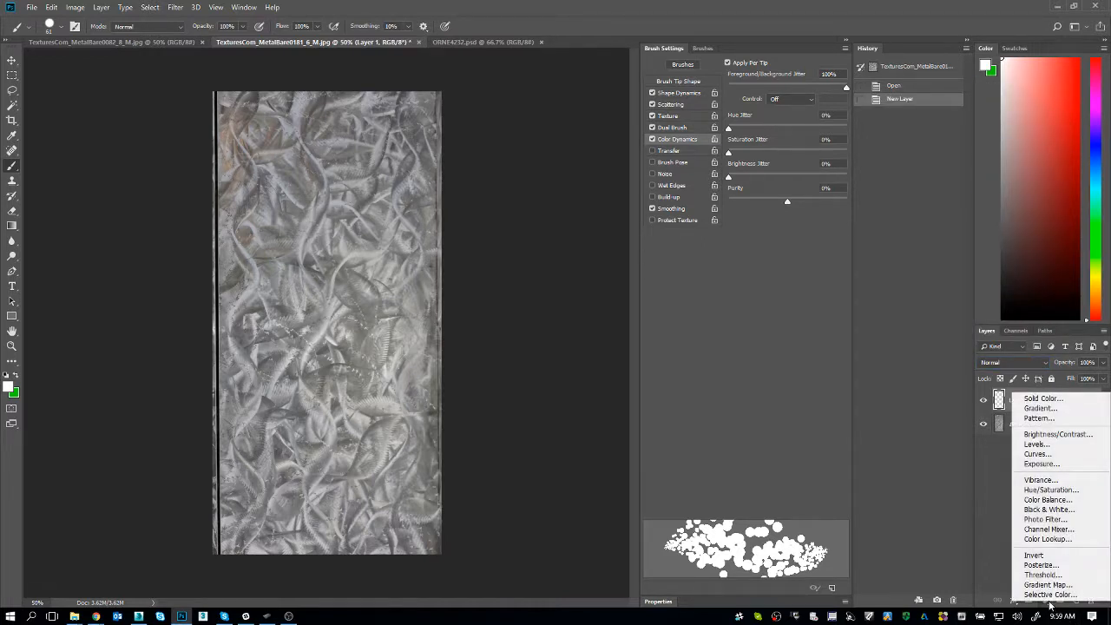
left_click(986, 549)
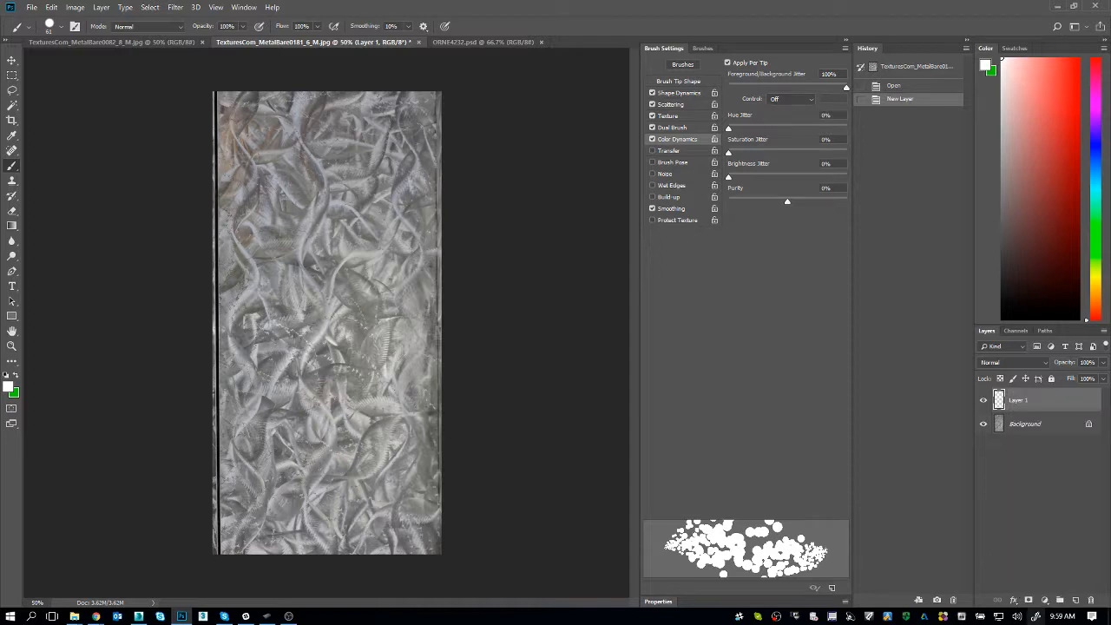
left_click(1028, 600)
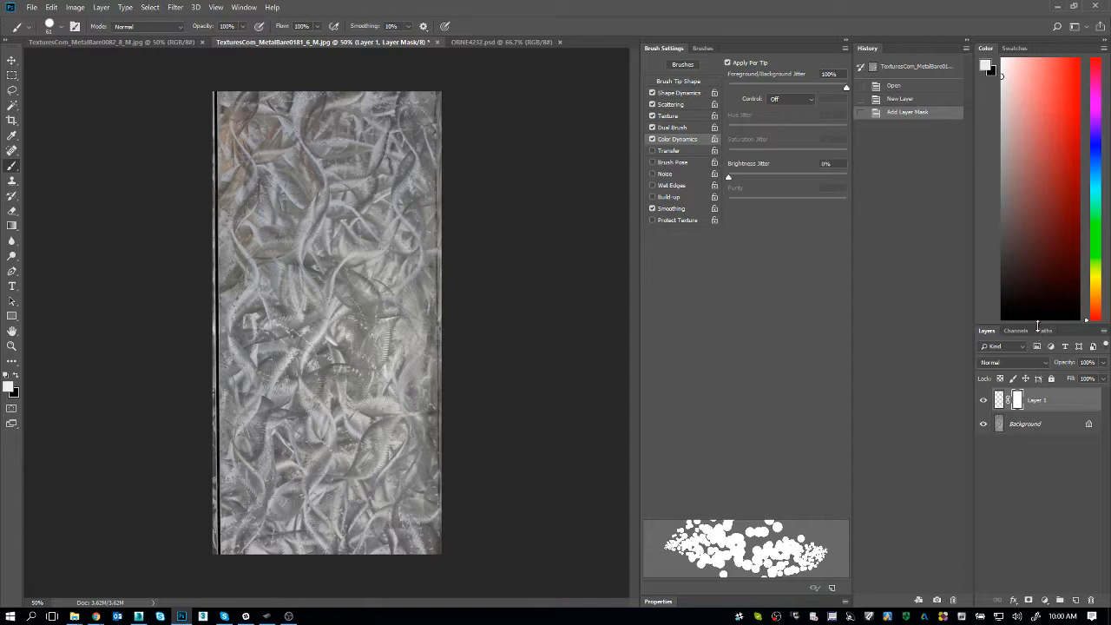
left_click_drag(1043, 326, 1067, 147)
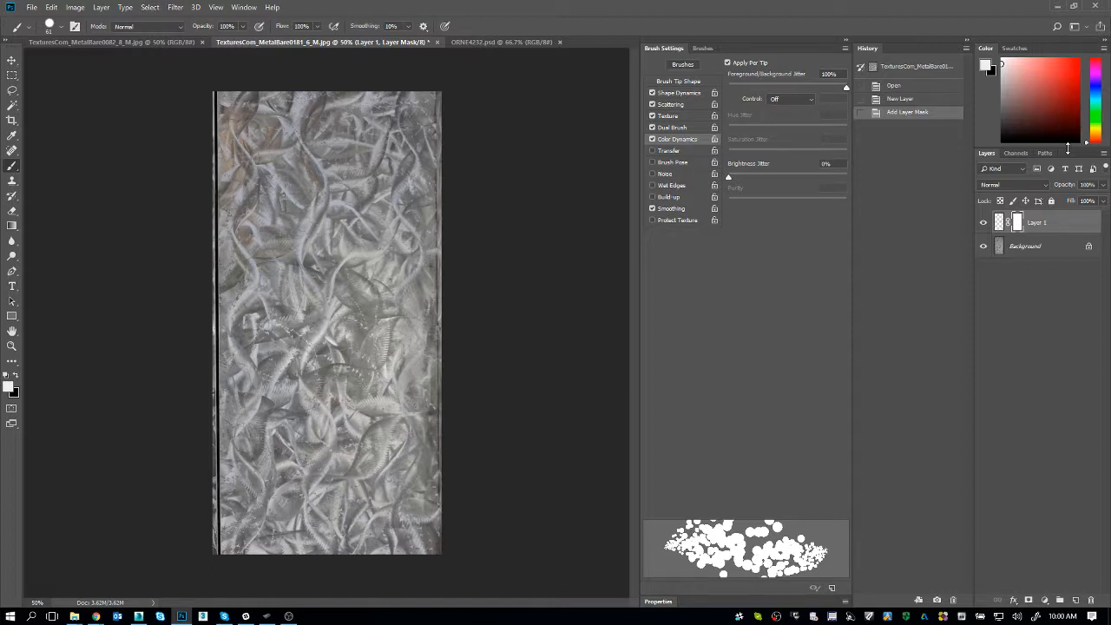
Switch to Chrome and review the Strategy Rectangle Wall Décor assignment, its specifications and the teal reference image
key("ctrl+shift+Tab")
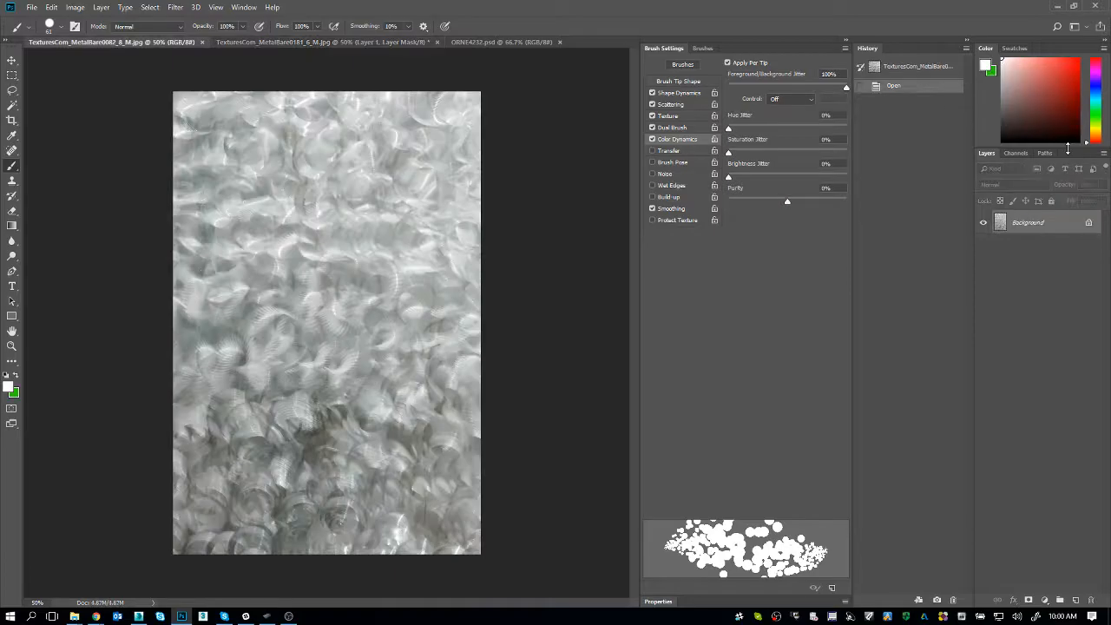
key("alt+Tab")
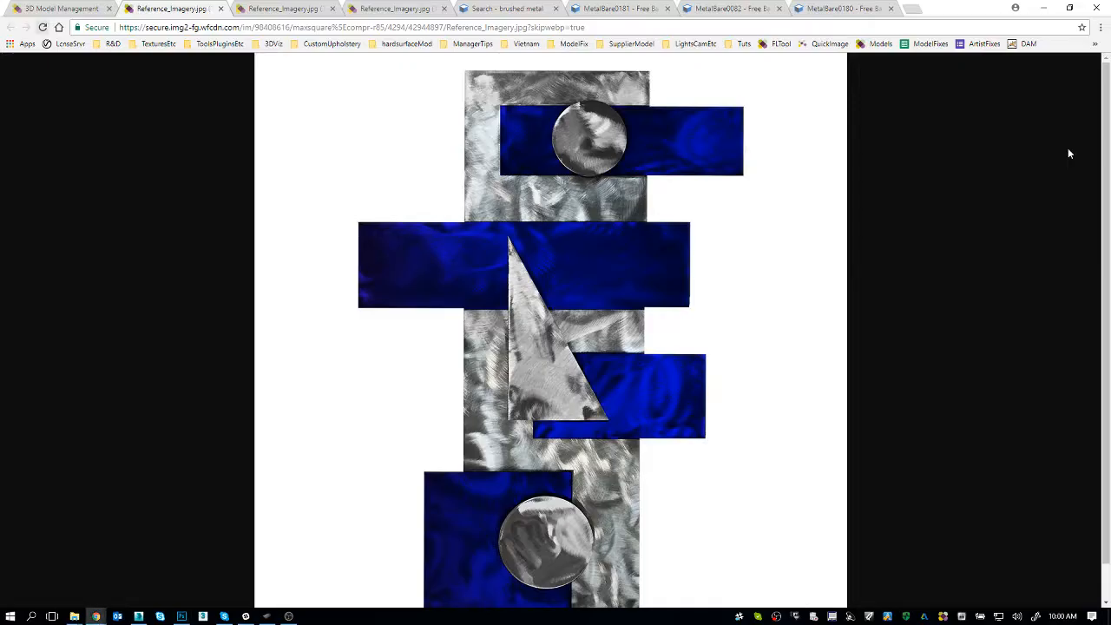
left_click(62, 8)
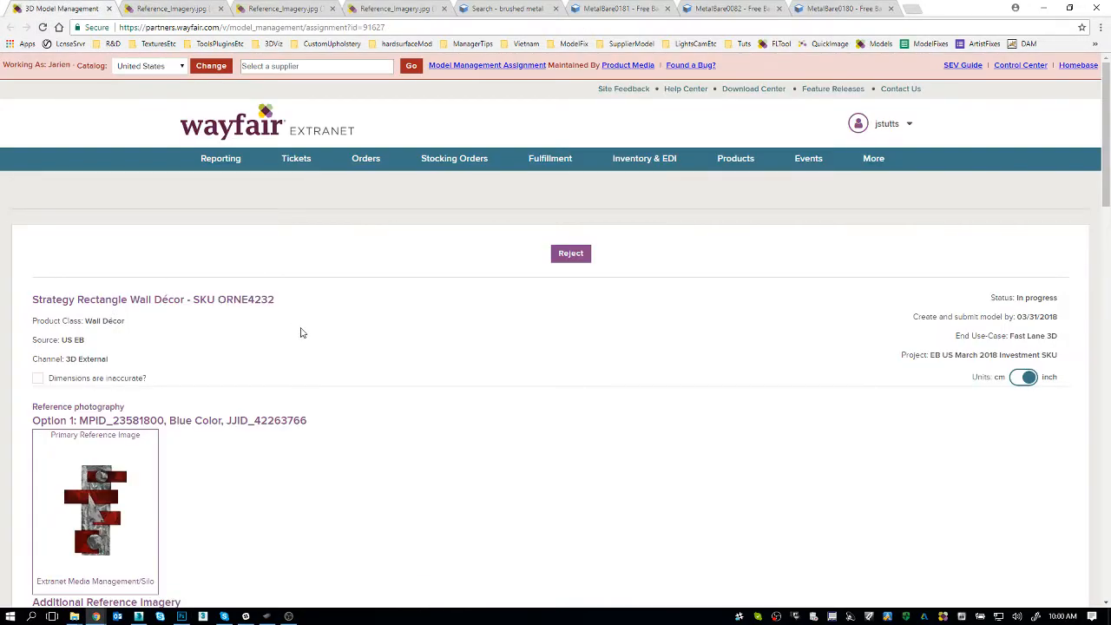
triple_click(257, 303)
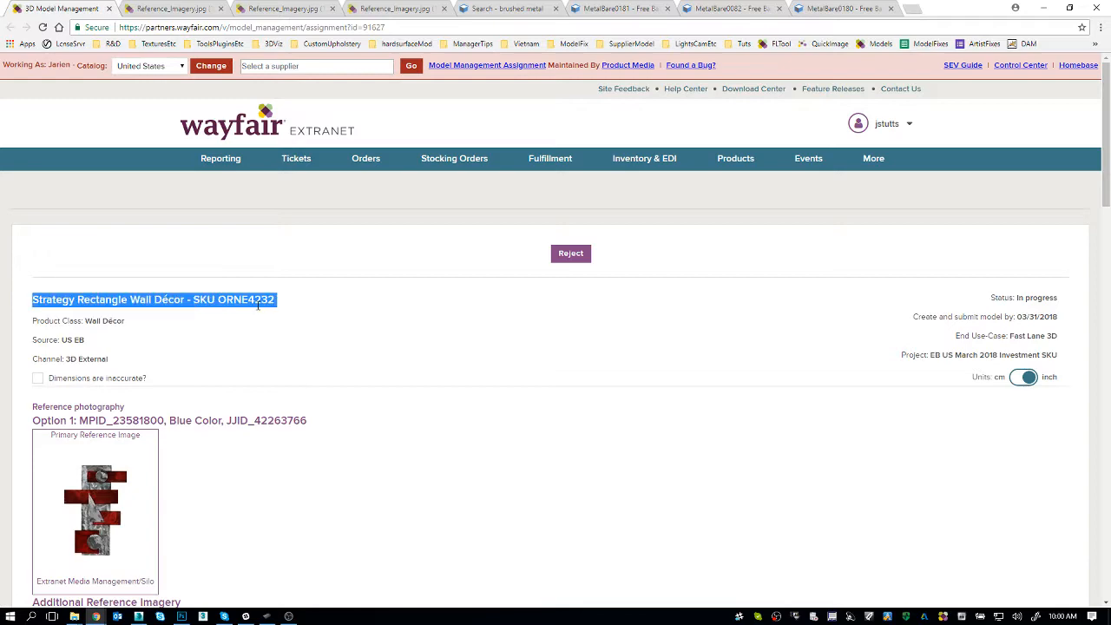
left_click(258, 304)
scroll(258, 304, "down", 4)
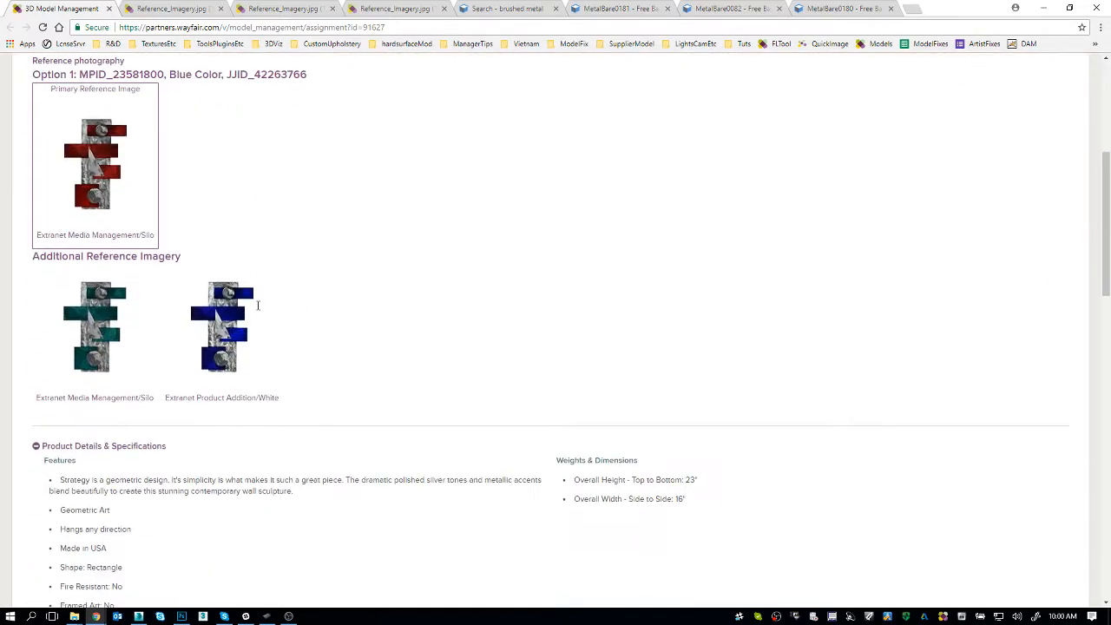
left_click(241, 8)
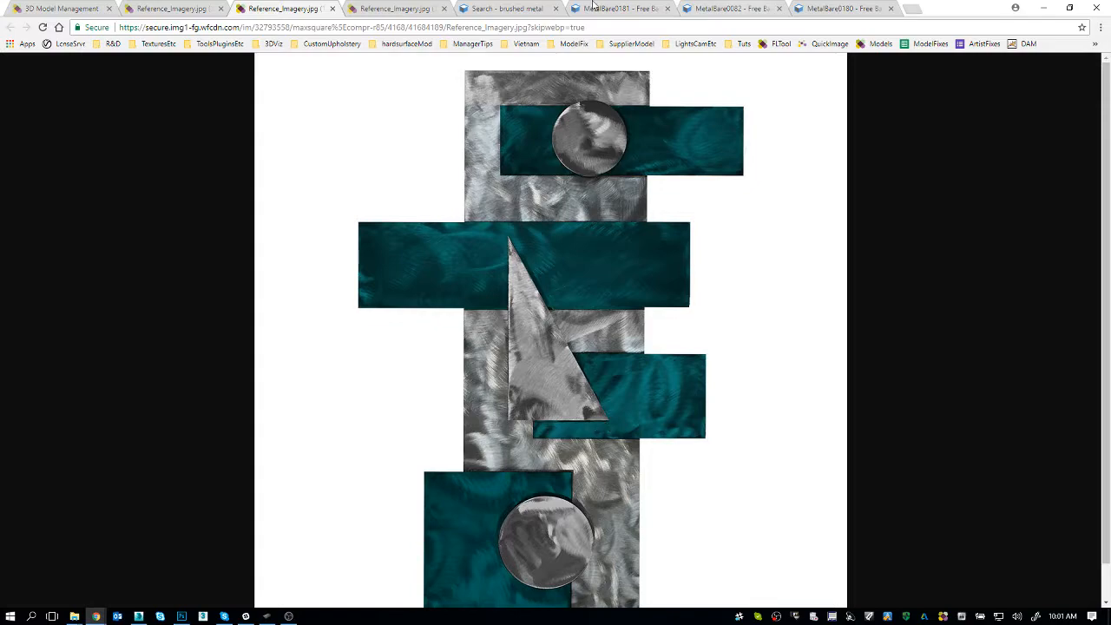
Examine the textures.com search results for 'brushed metal'
left_click(512, 8)
scroll(651, 324, "up", 2)
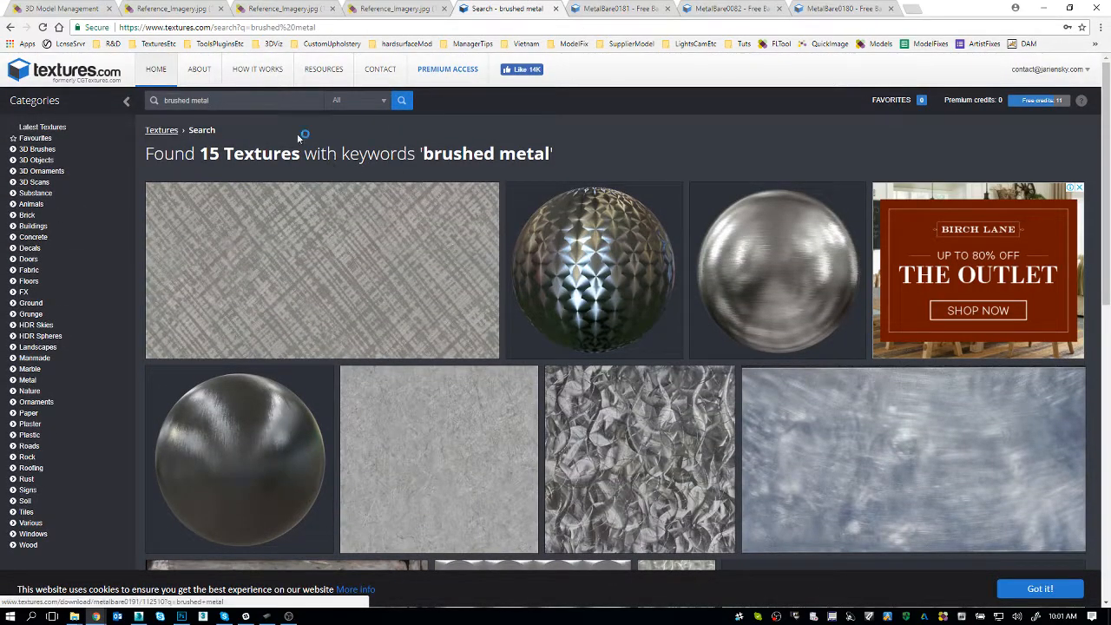
left_click(217, 28)
left_click(217, 28)
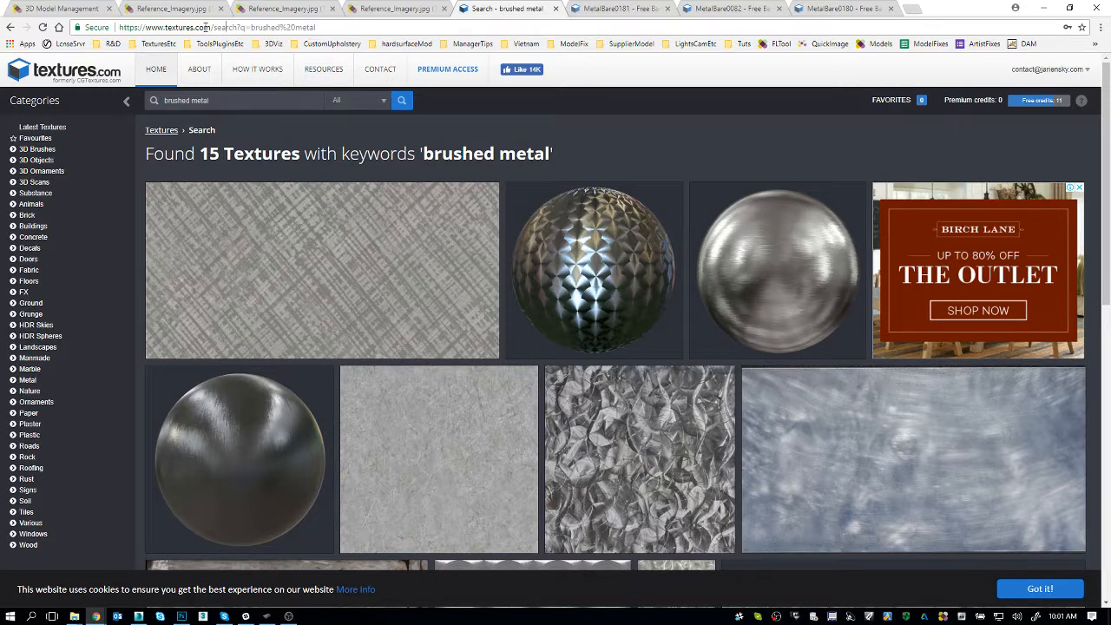
left_click_drag(211, 28, 130, 27)
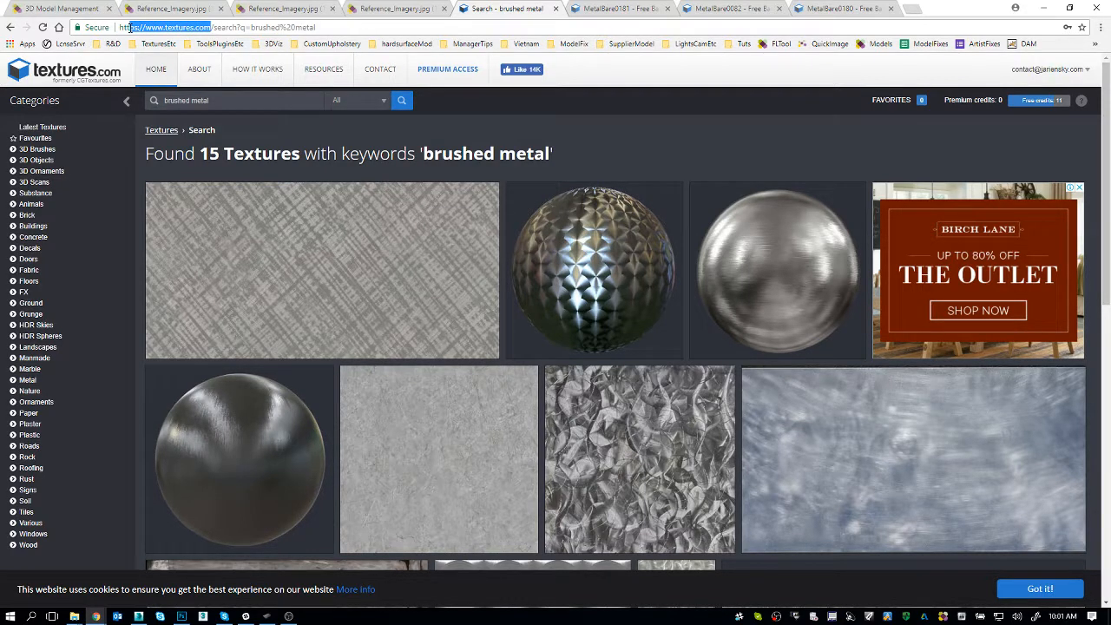
left_click_drag(130, 28, 119, 28)
left_click_drag(425, 155, 527, 155)
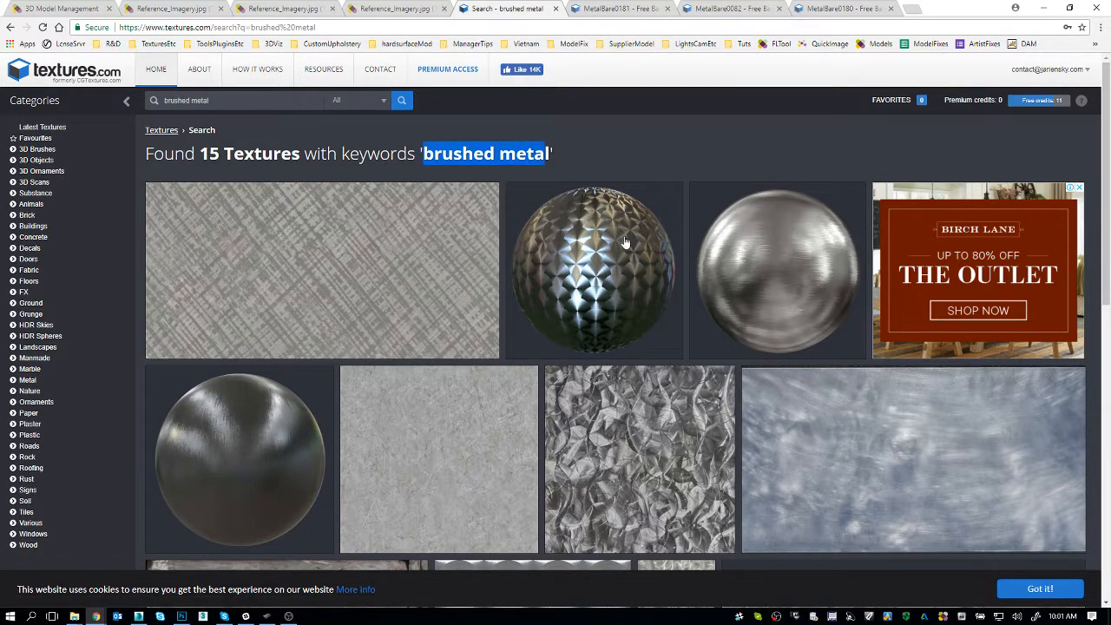
scroll(631, 243, "down", 3)
scroll(635, 249, "down", 5)
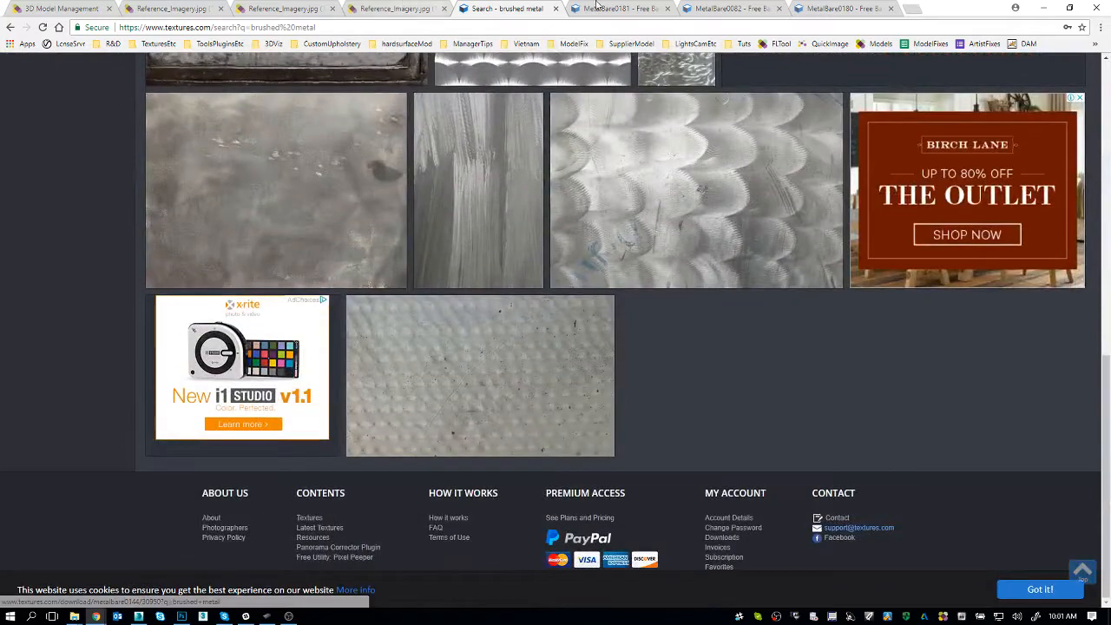
Look through the download pages for the MetalBare0181, MetalBare0082 and MetalBare0180 textures
left_click(618, 8)
scroll(633, 169, "down", 10)
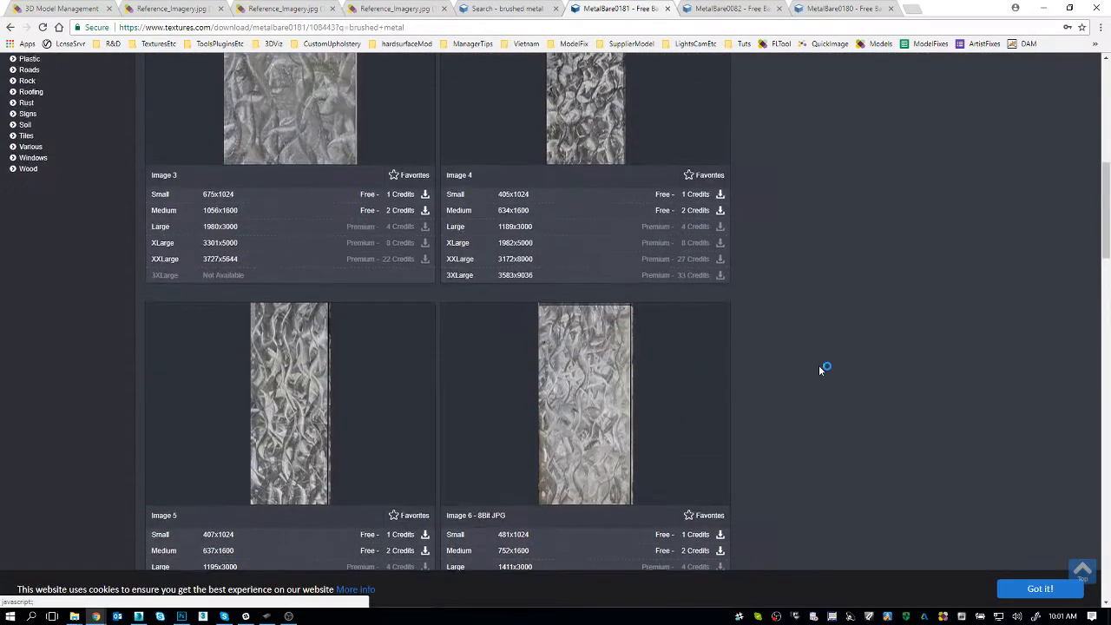
key("ctrl+Tab")
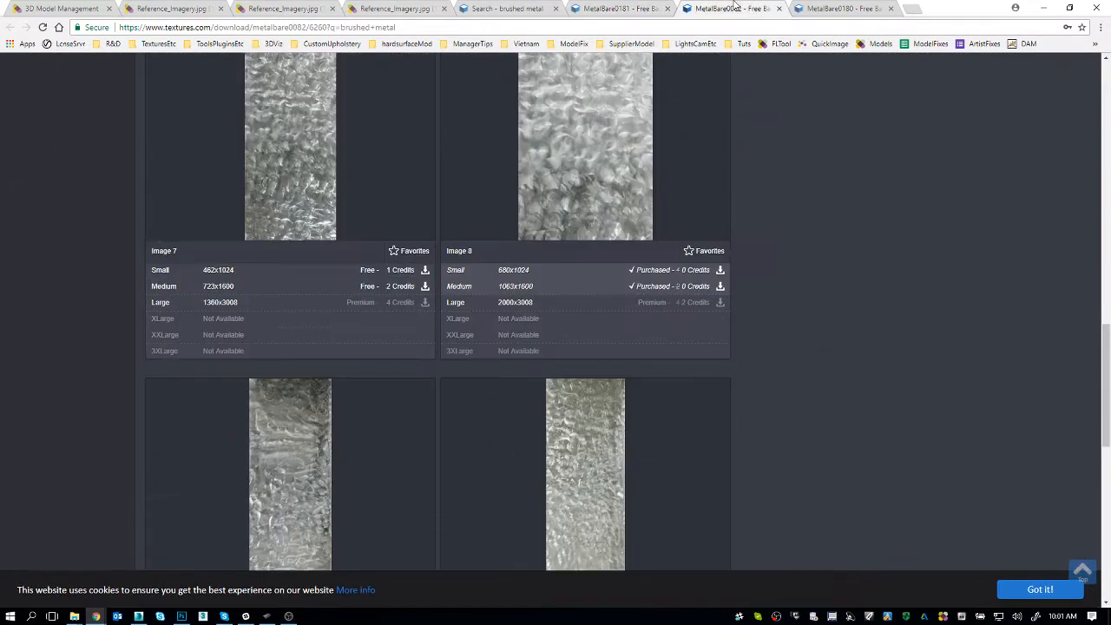
scroll(861, 324, "down", 3)
key("ctrl+Tab")
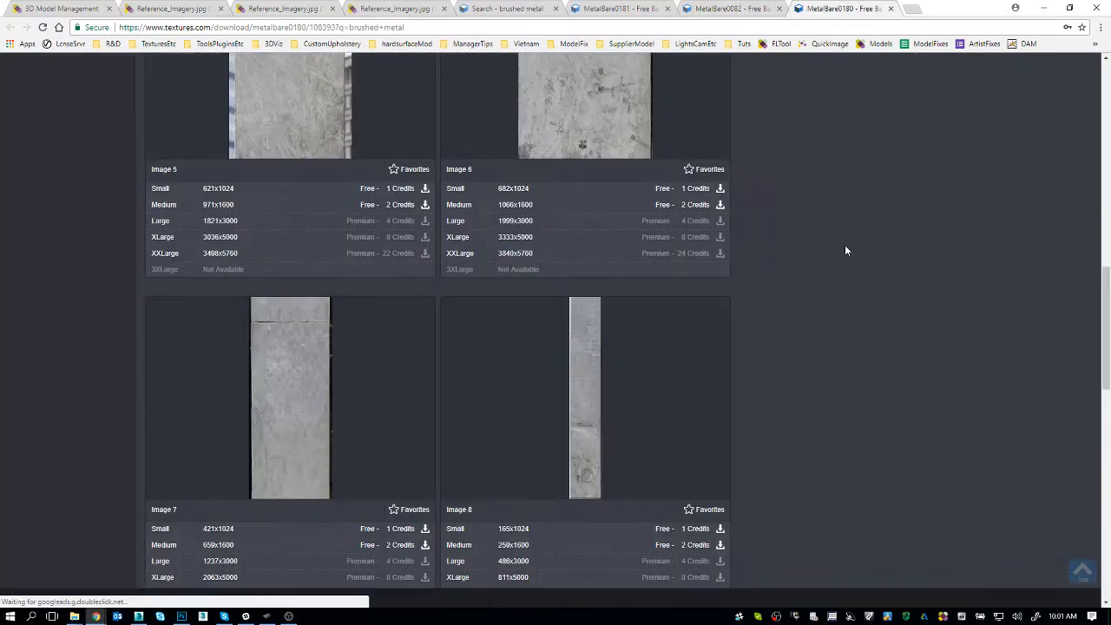
Switch back to Photoshop, view the MetalBare0181 and MetalBare0082 textures, and bring up the blank ORNE4232.psd document
key("alt+Tab")
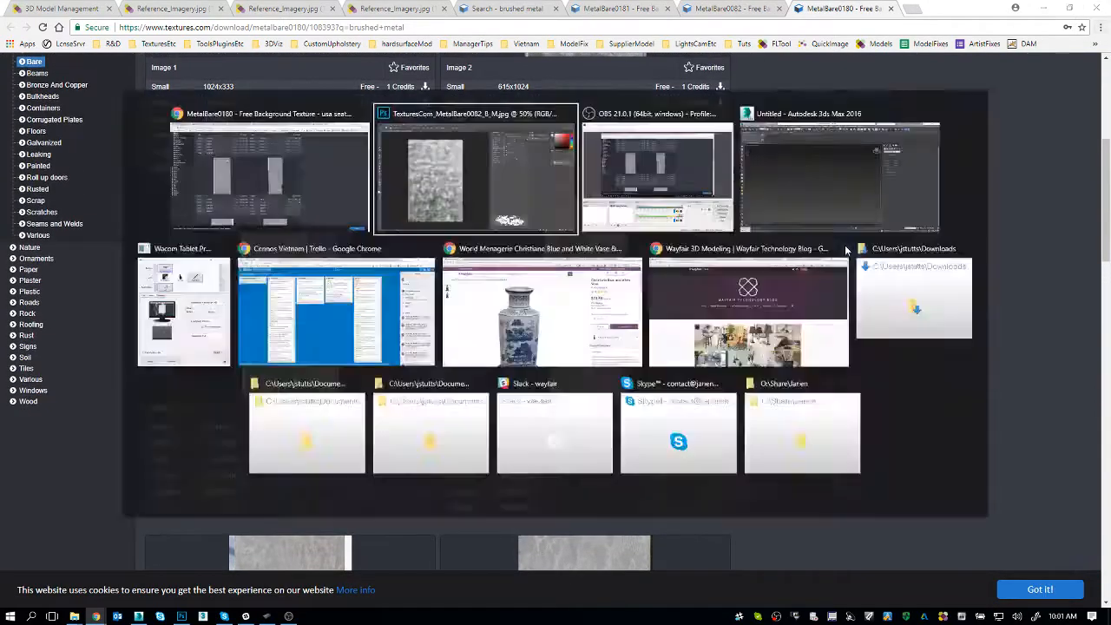
left_click(286, 43)
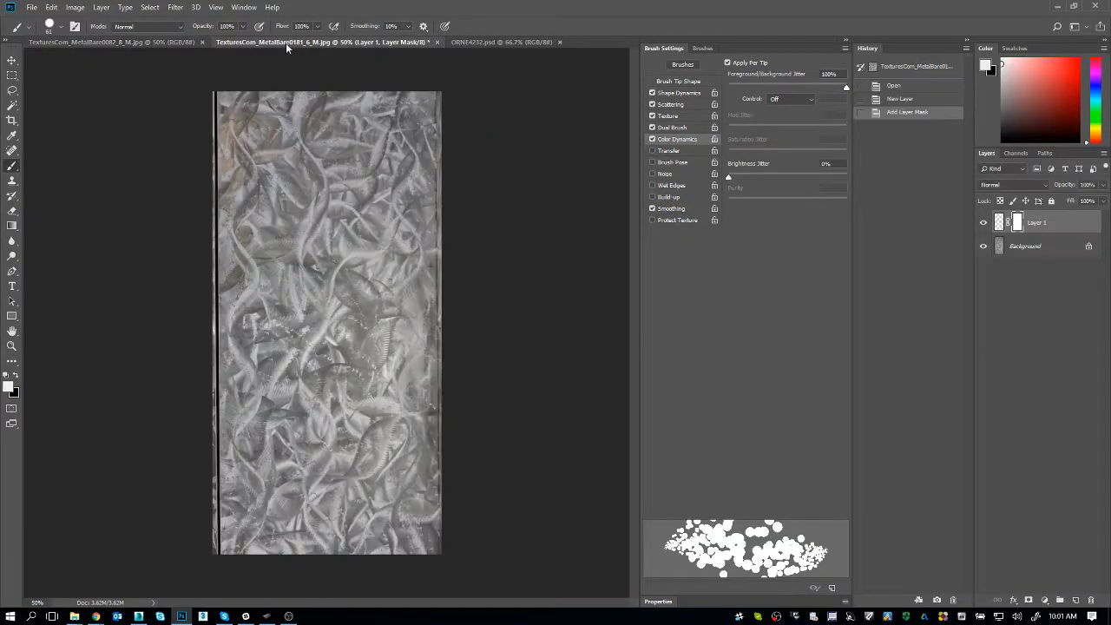
key("ctrl+shift+Tab")
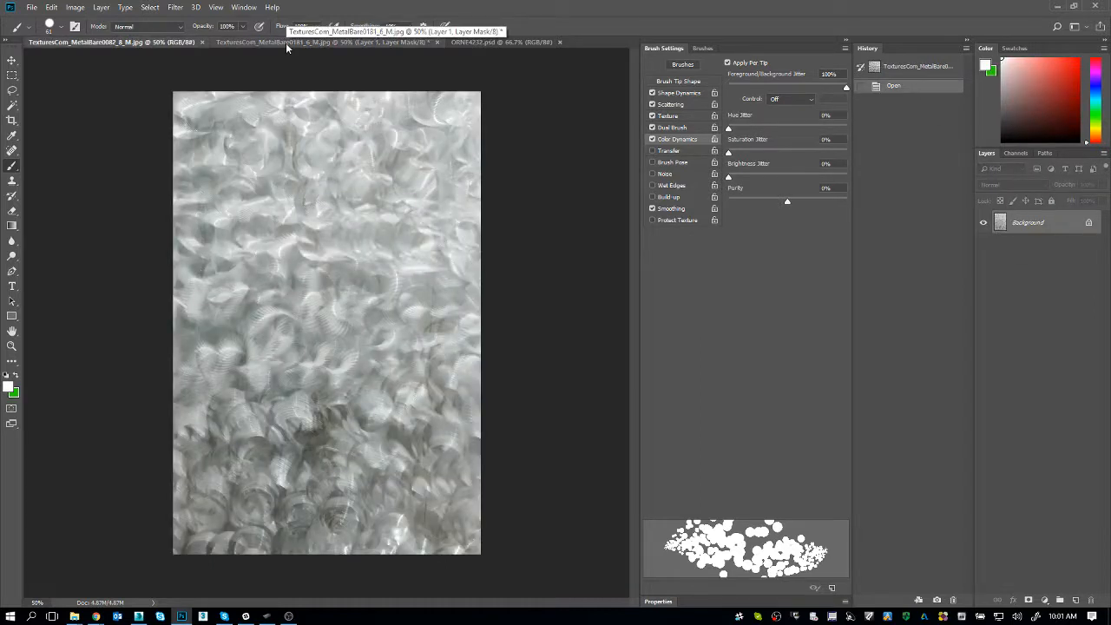
left_click(510, 44)
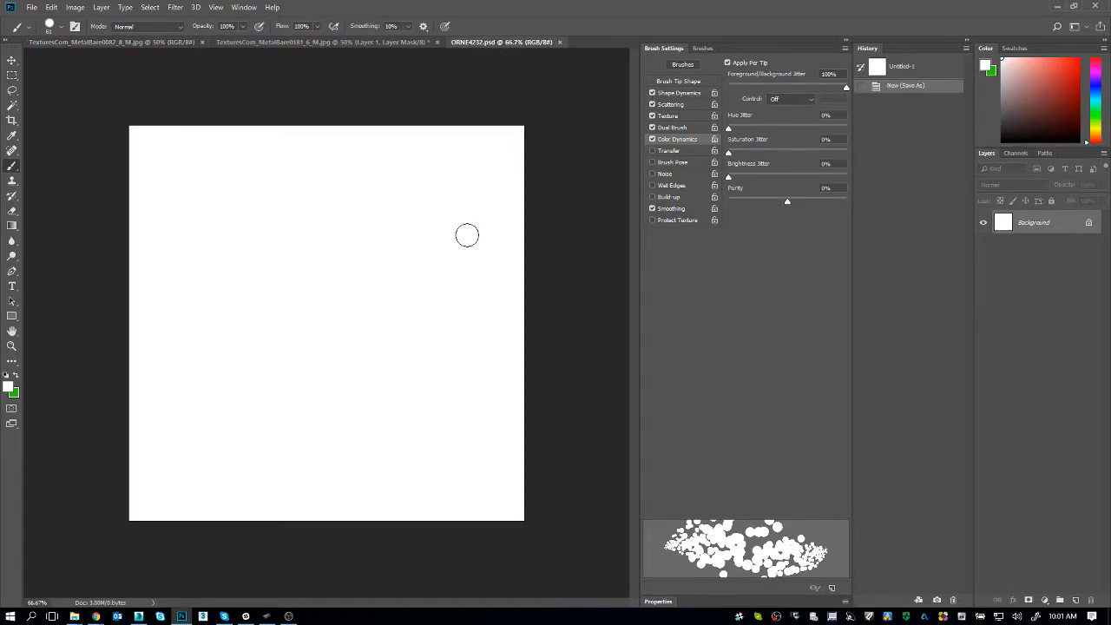
Check the file formats available for saving ORNE4232.psd and leave without saving
key("m")
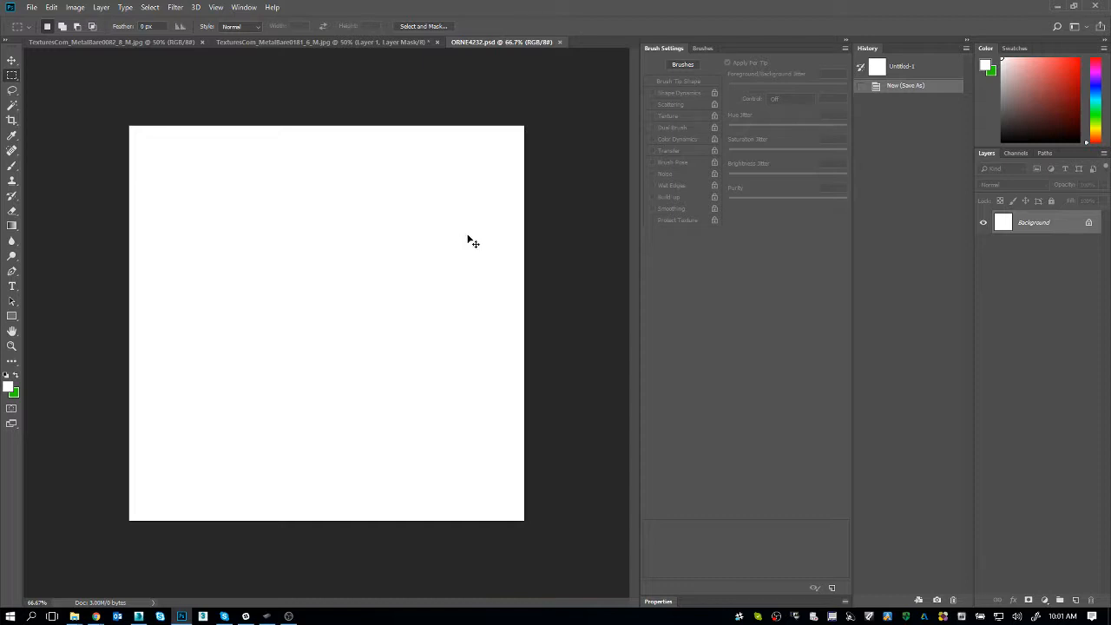
key("ctrl+shift+s")
left_click(186, 400)
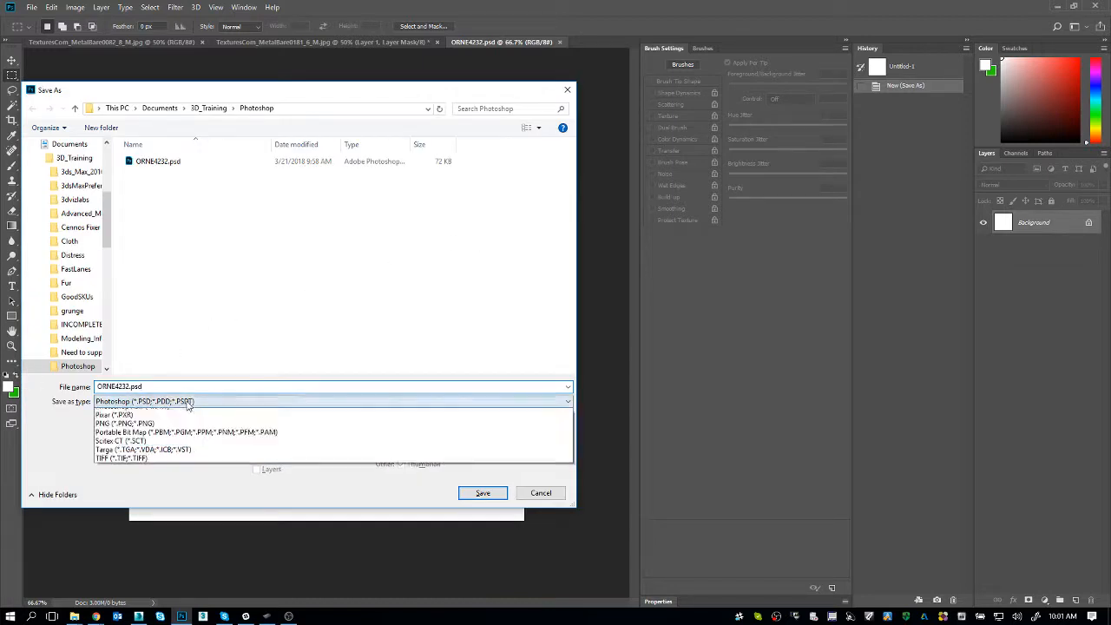
left_click(184, 415)
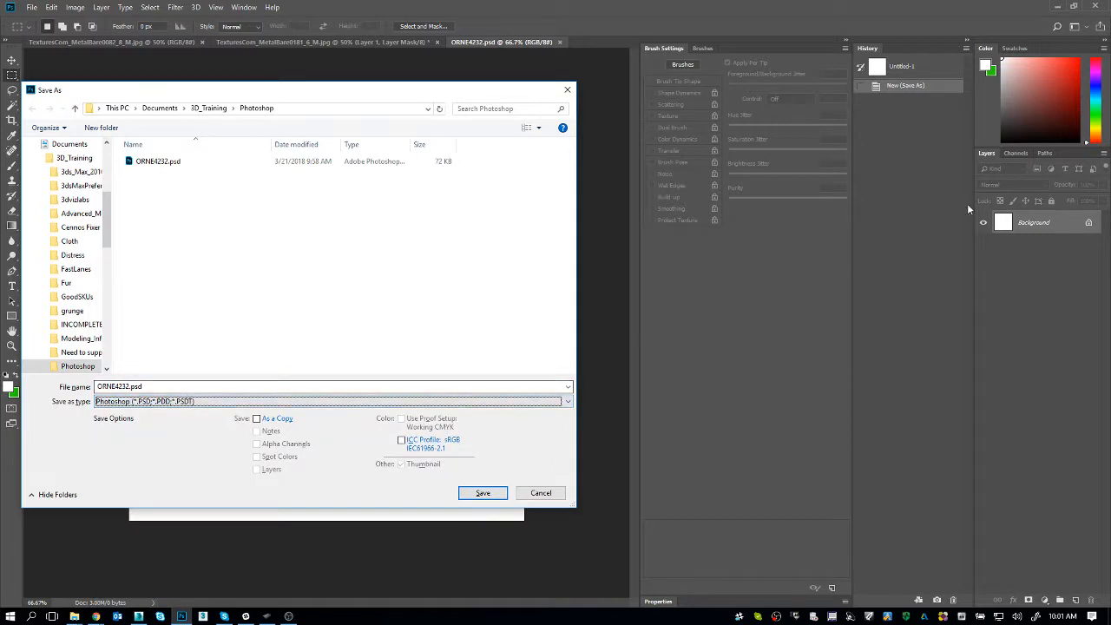
left_click(544, 492)
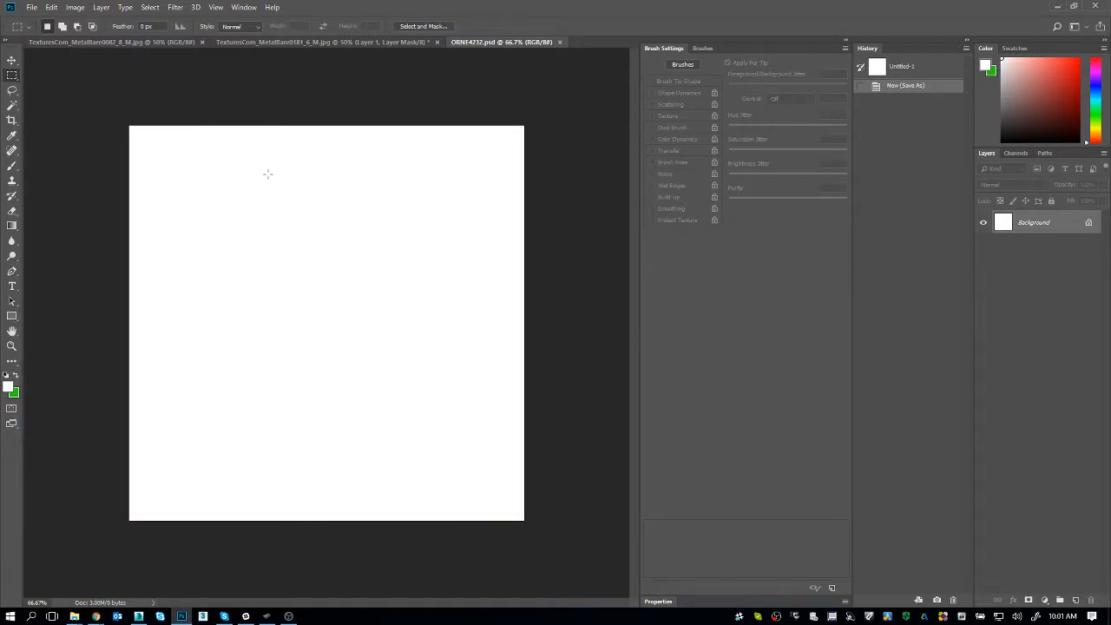
Try a small rectangular marquee selection on the blank canvas, deselect it, and return to the MetalBare0181 texture document
mouse_move(367, 231)
left_mouse_down()
mouse_move(350, 347)
mouse_move(342, 289)
left_mouse_up()
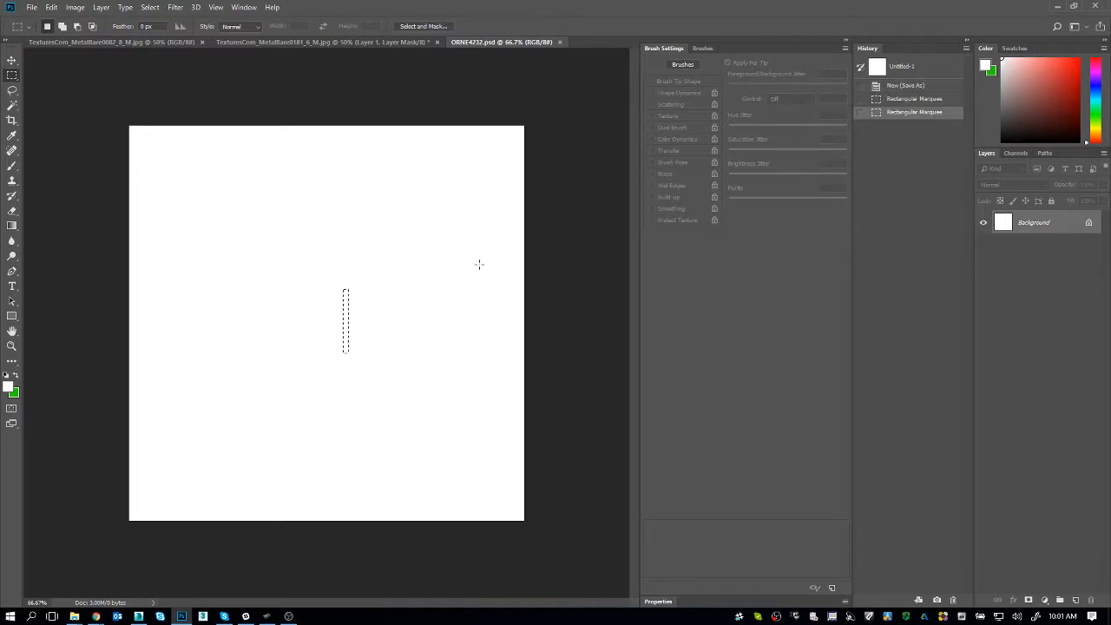
left_click(478, 263)
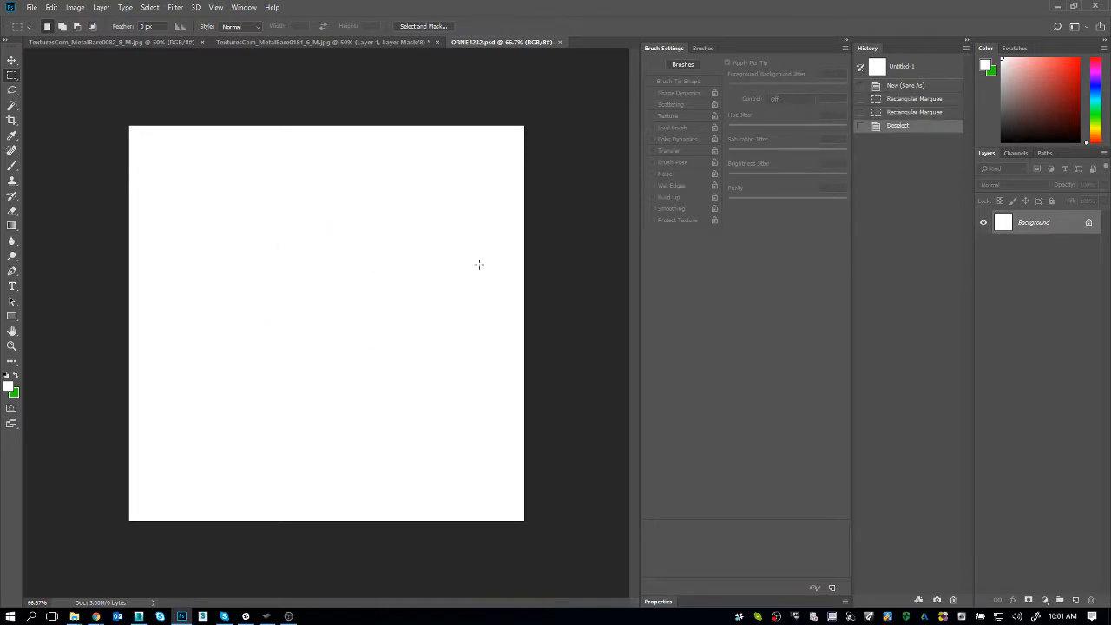
key("ctrl+Tab")
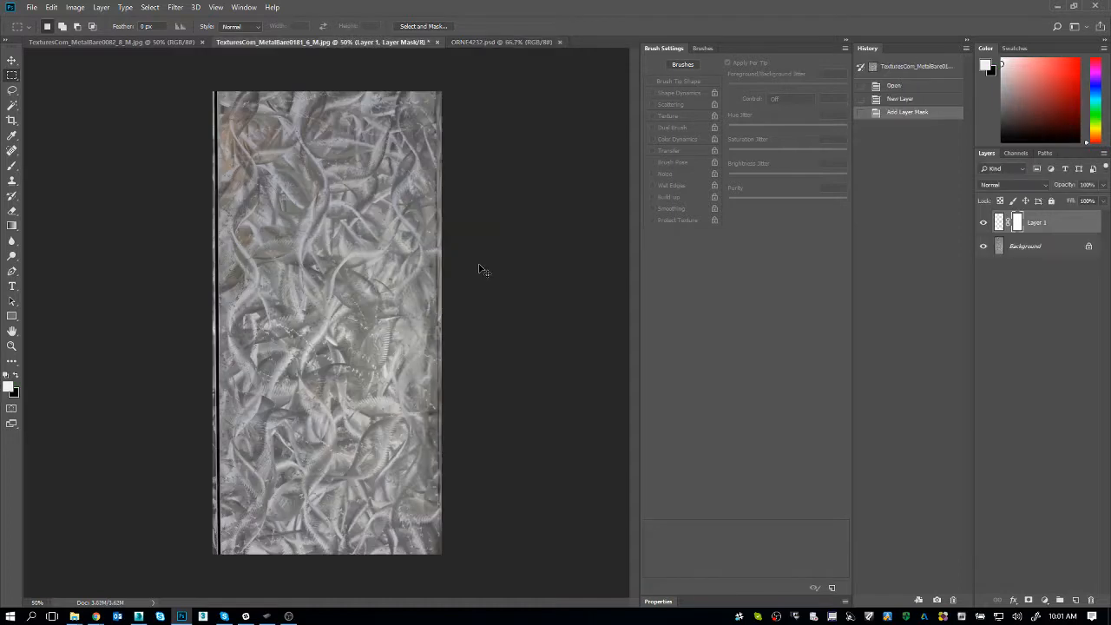
Paint scattered green and white dots with the Brush tool on Layer 1 of the MetalBare0181 document
key("ctrl+Tab")
left_click(999, 222)
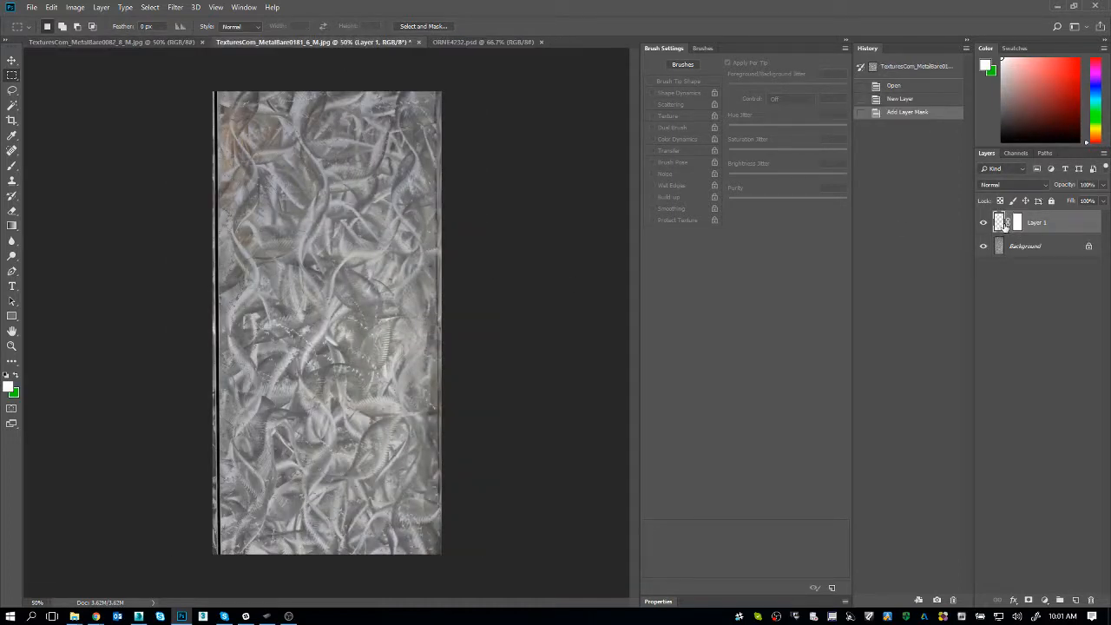
key("b")
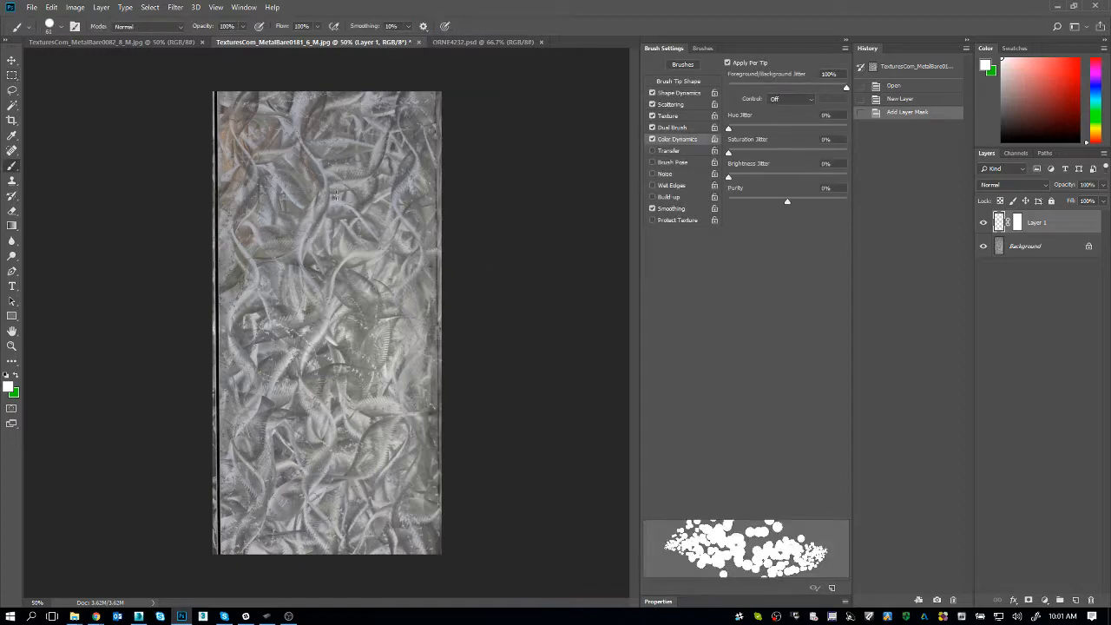
mouse_move(336, 135)
left_mouse_down()
mouse_move(321, 265)
mouse_move(234, 510)
left_mouse_up()
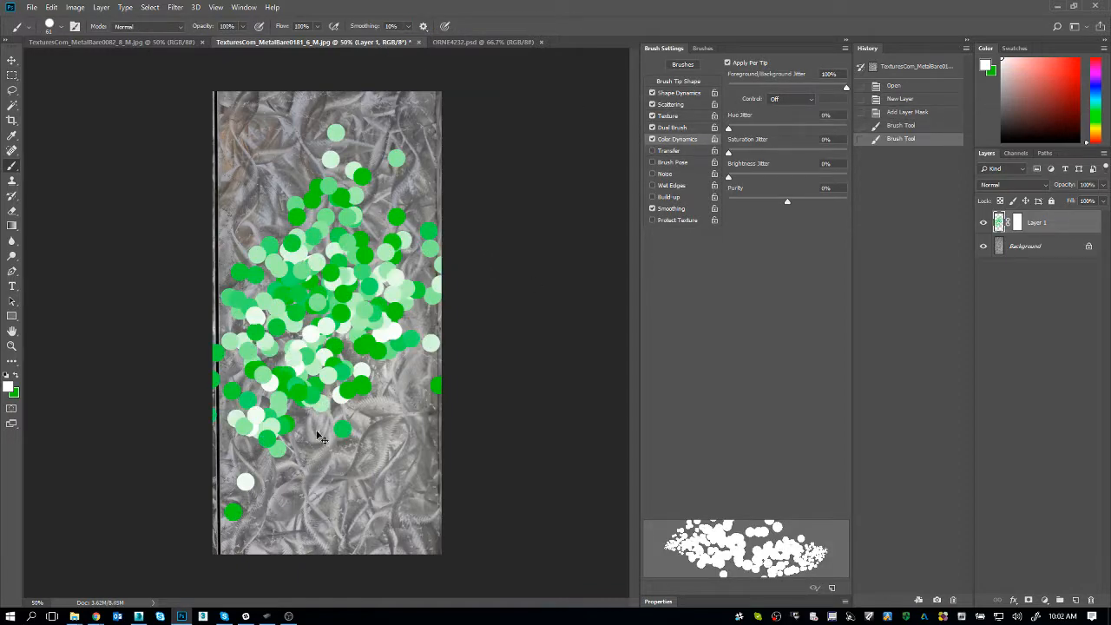
key("ctrl+shift+s")
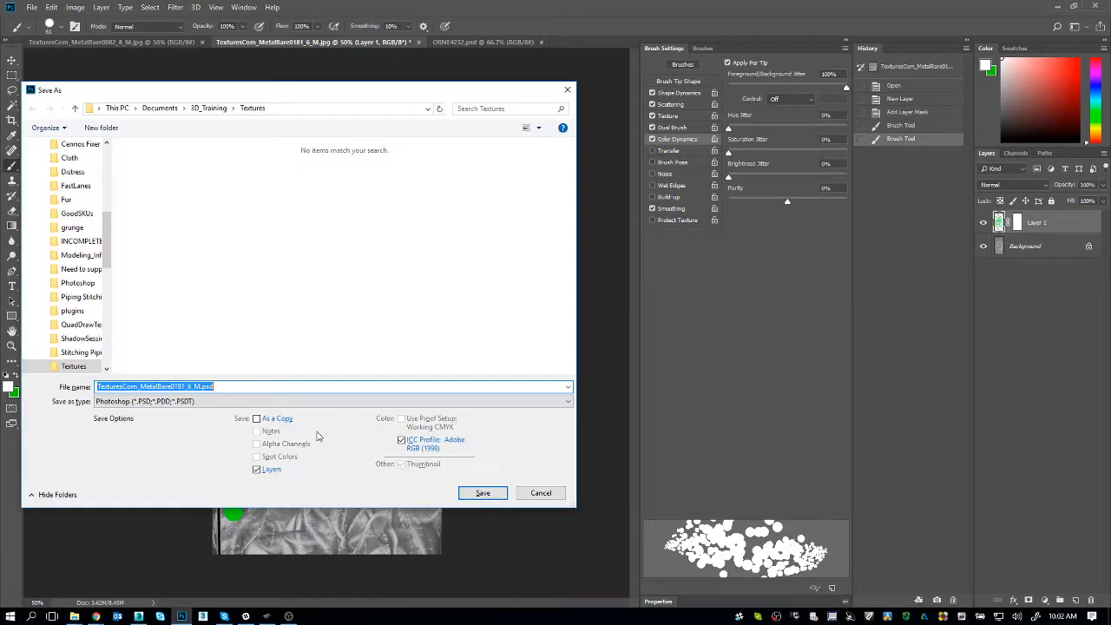
type("TEST.JPG")
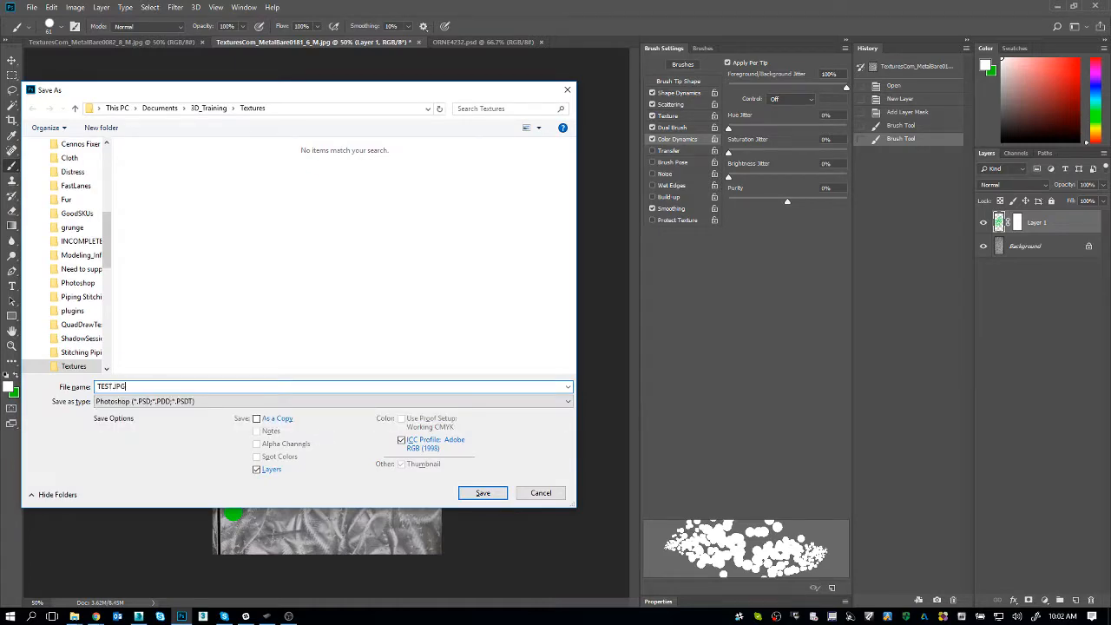
key("Return")
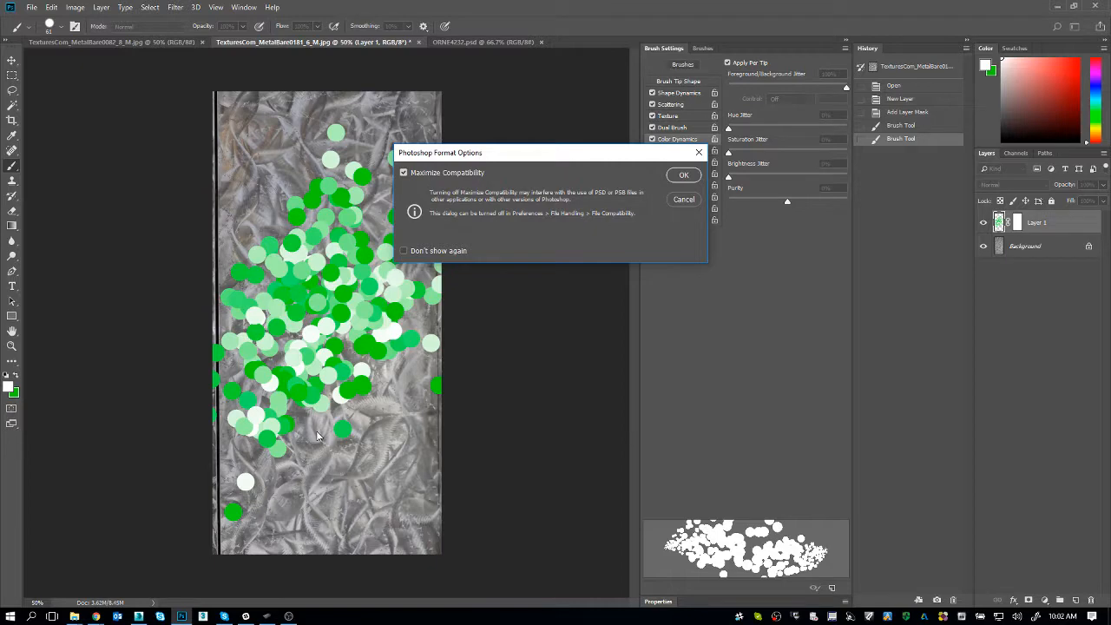
key("Escape")
Save a JPEG copy of the painted document as test.jpg in the Textures folder with Maximum quality 12
key("ctrl+shift+s")
type("test.jpg")
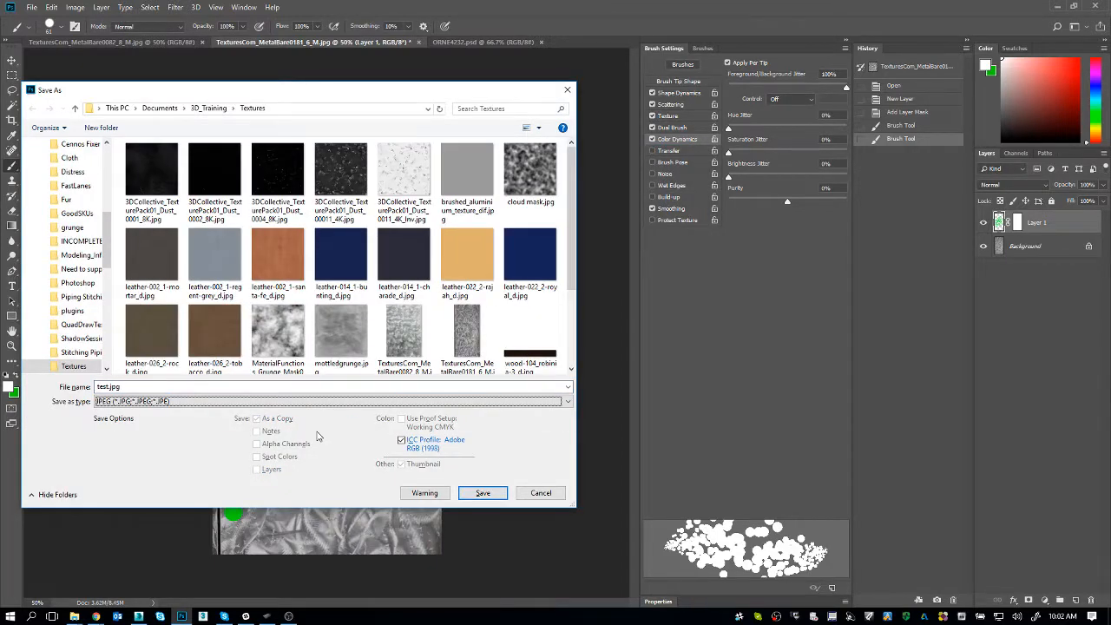
key("Return")
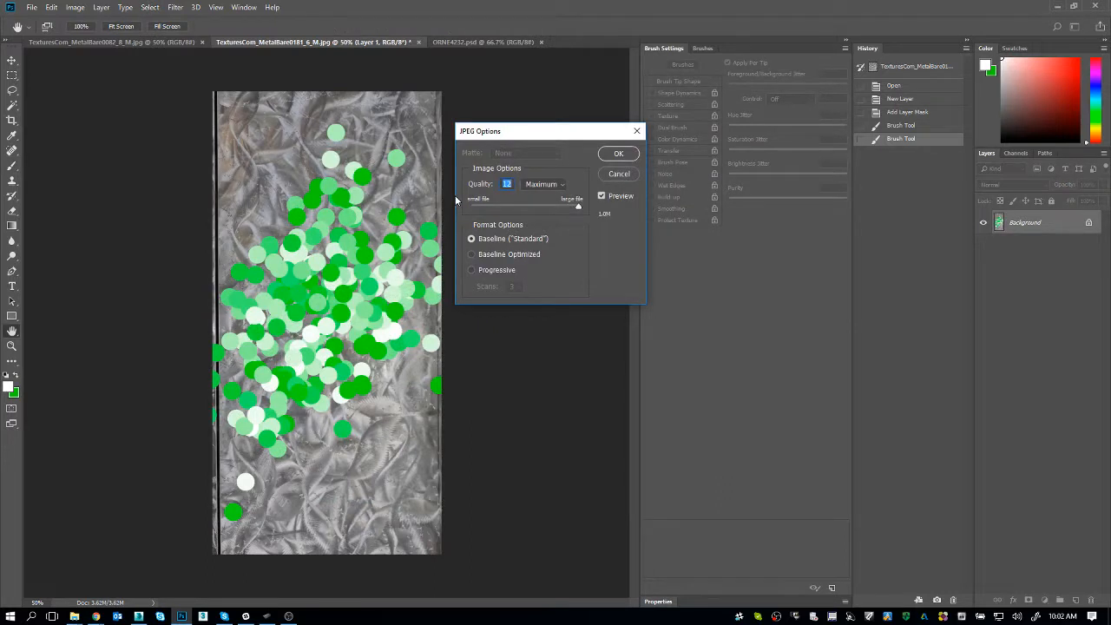
left_click(617, 153)
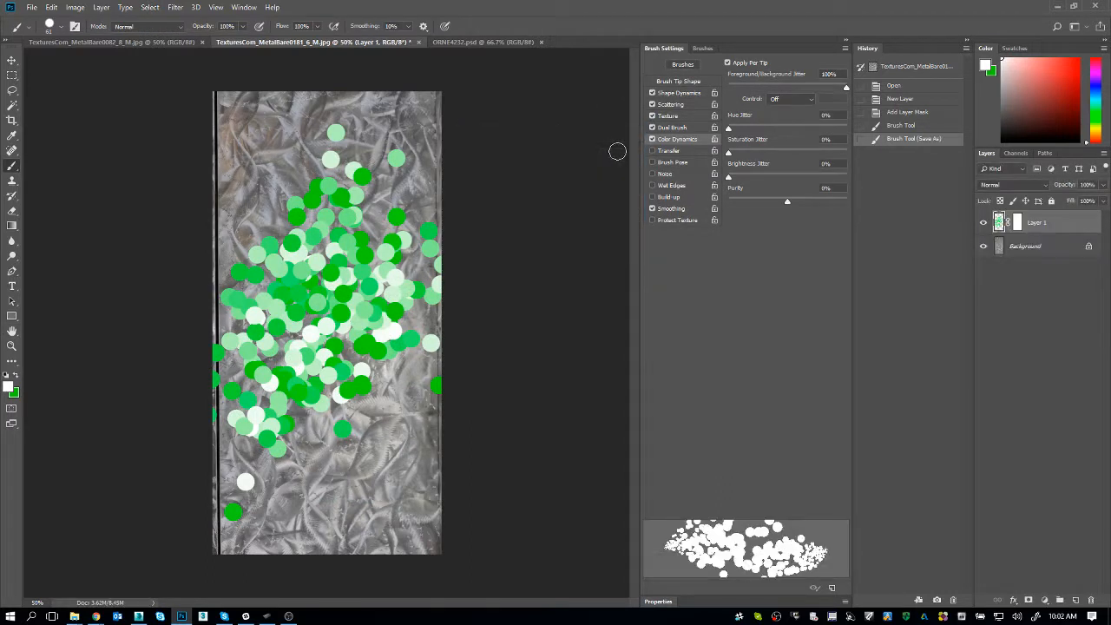
Toggle Layer 1's visibility off and on to compare the painted dots with the untouched Background layer
left_click(983, 224)
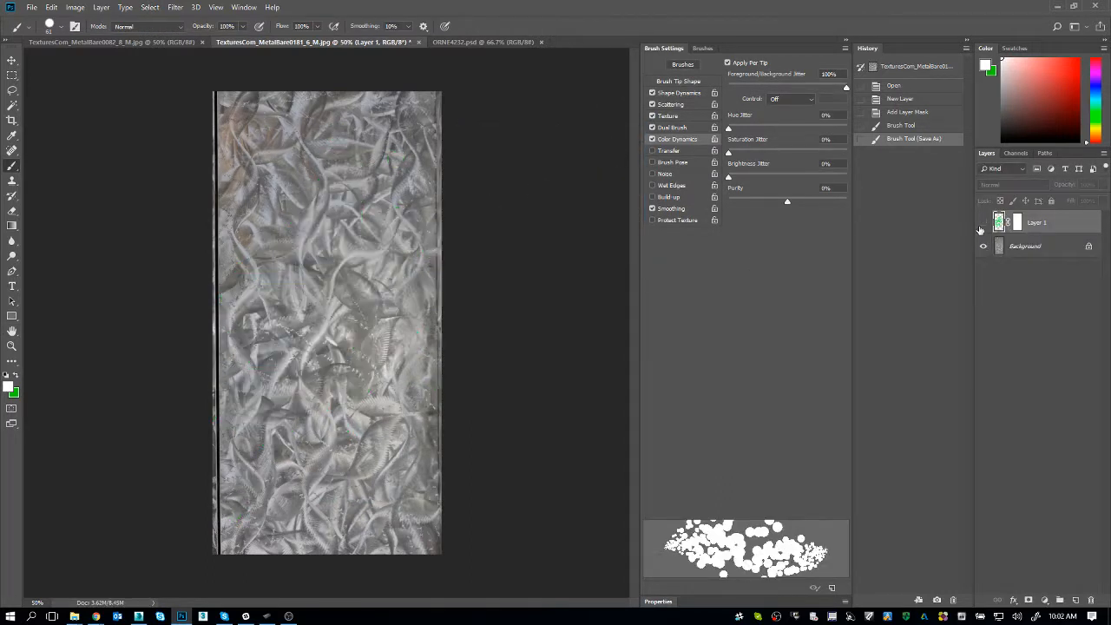
left_click(982, 224)
left_click(981, 224)
right_click(981, 227)
key("Escape")
left_click(983, 223)
left_click(987, 224)
left_click(987, 224)
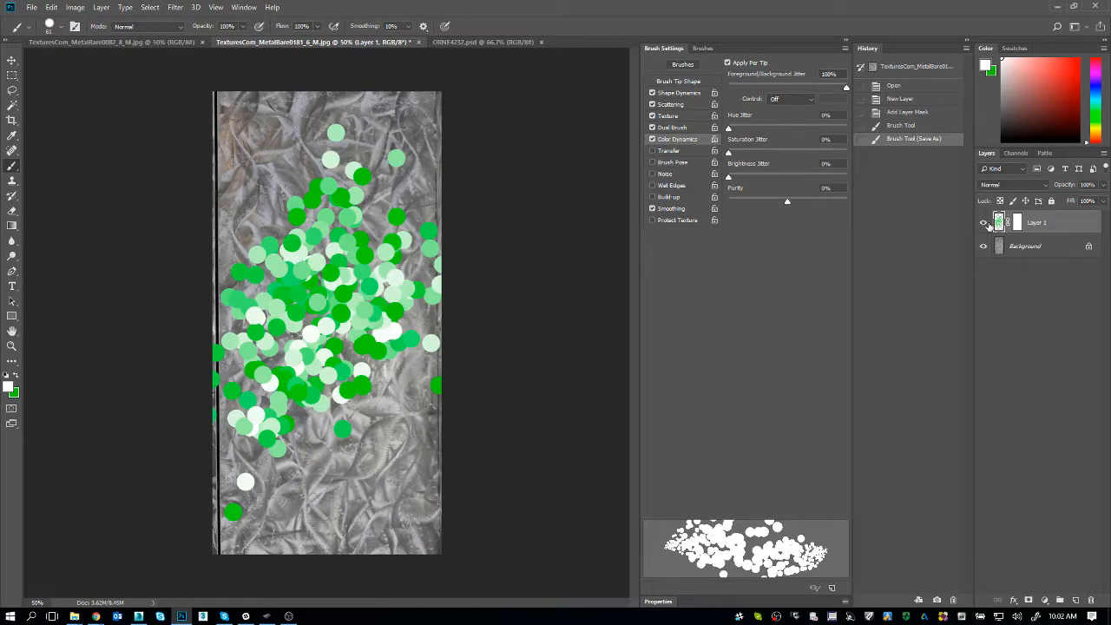
Shift the hue of Layer 1's green dots to pink with Hue/Saturation
left_click(74, 7)
mouse_move(82, 41)
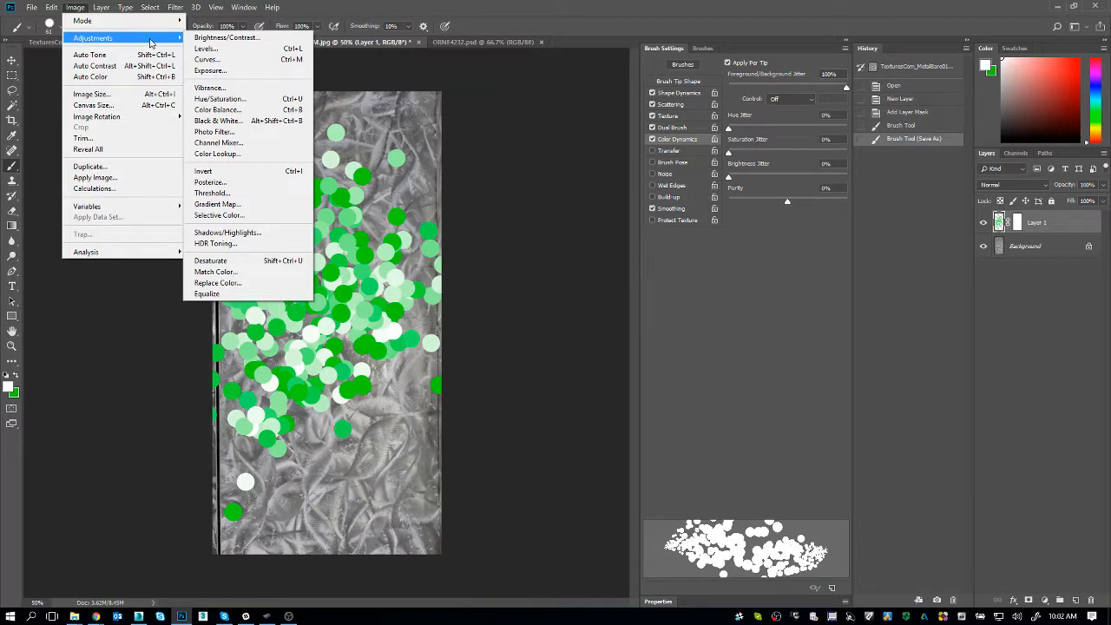
left_click(220, 98)
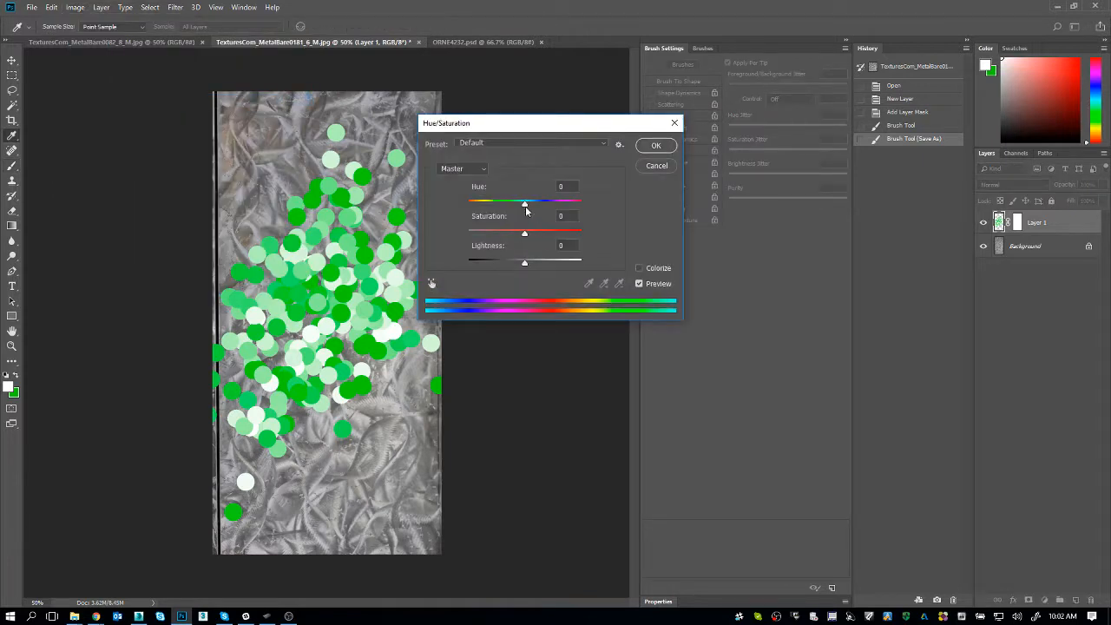
left_click_drag(526, 207, 481, 202)
left_click(655, 146)
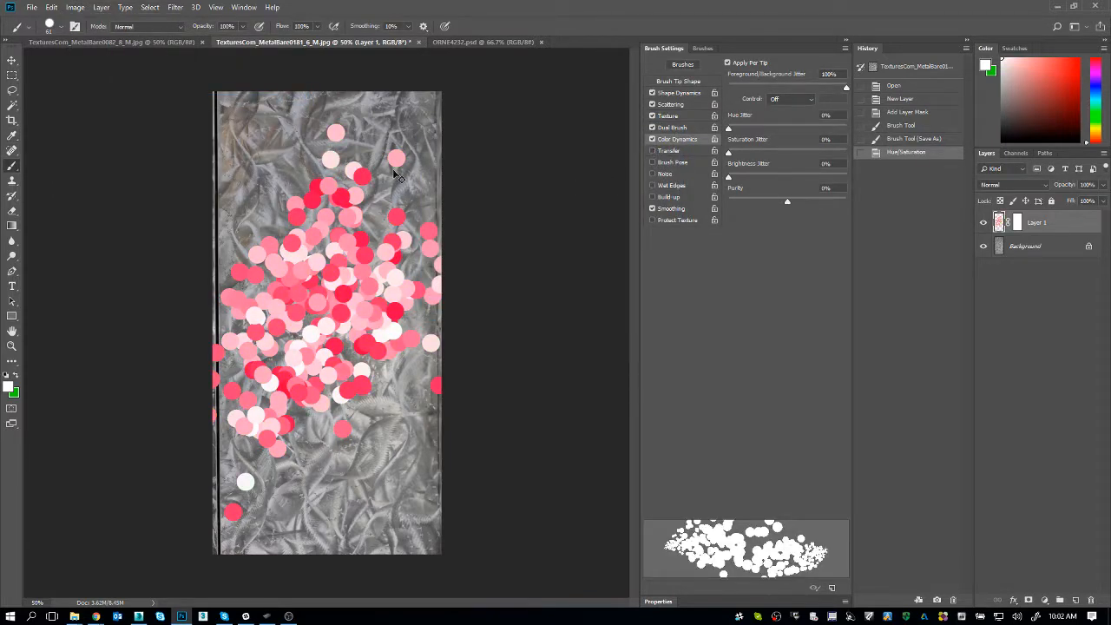
Close the layered MetalBare0181 document without saving and open test.jpg from the Textures folder
key("ctrl+w")
left_click(564, 241)
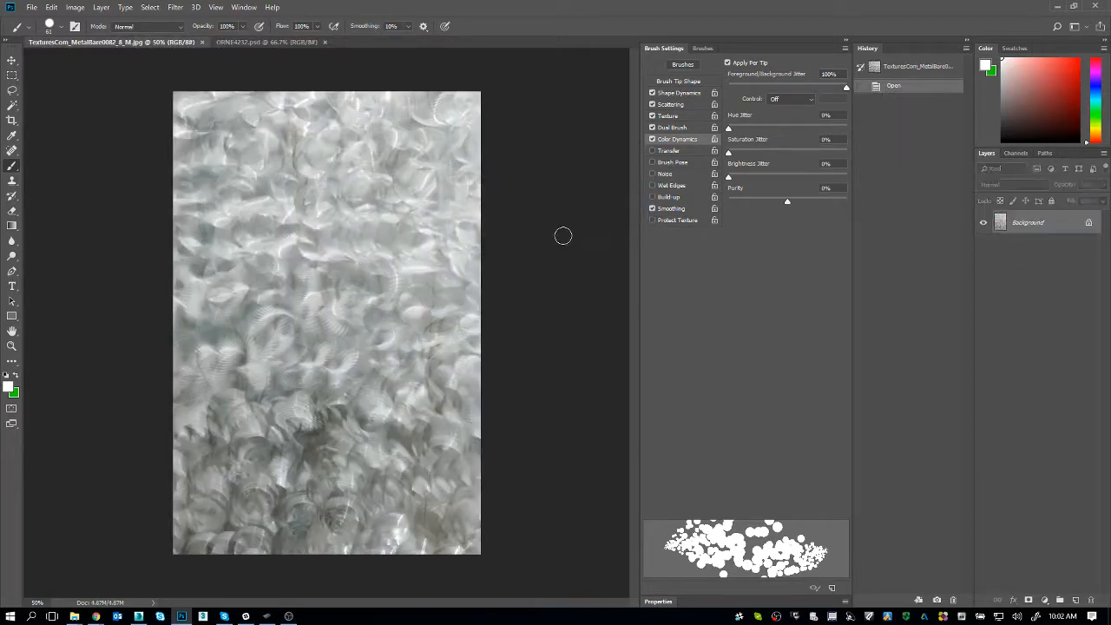
key("ctrl+o")
scroll(564, 241, "down", 2)
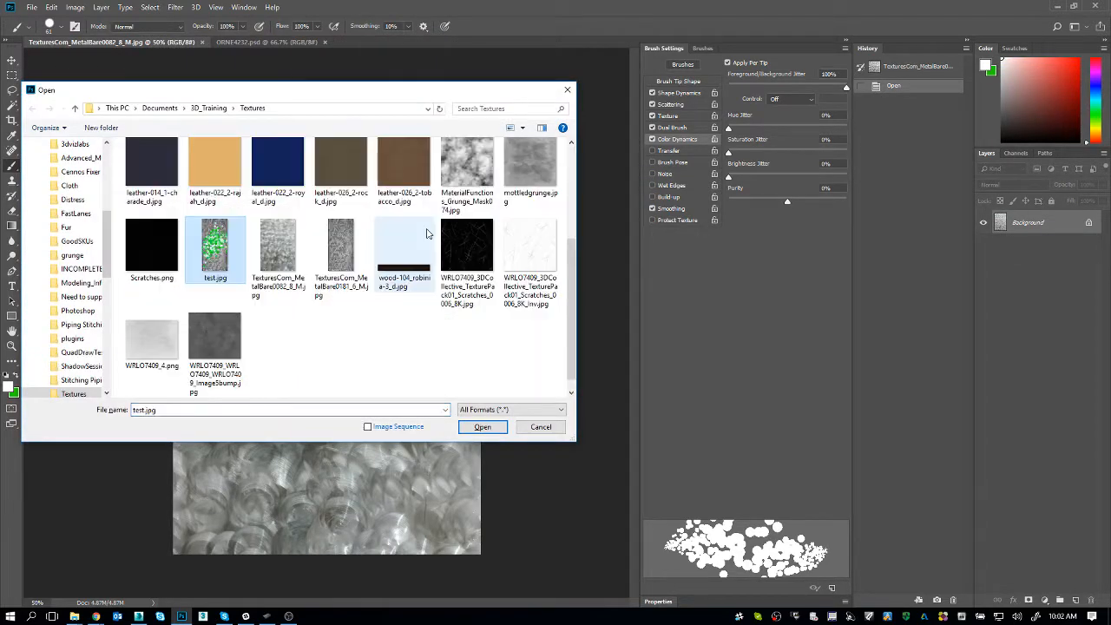
double_click(208, 239)
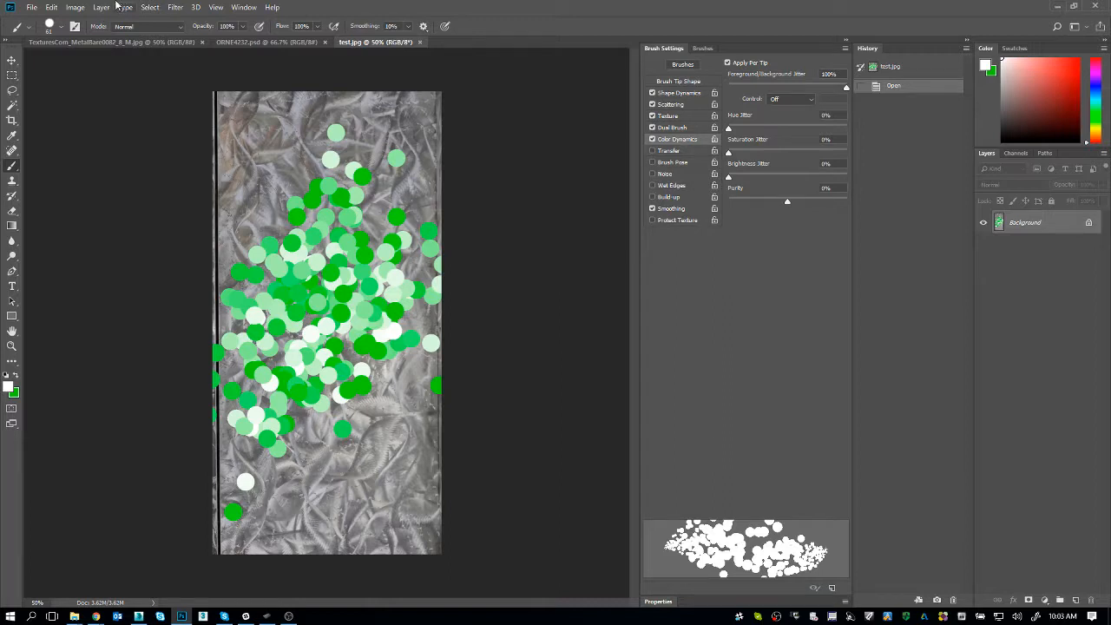
Try hue shifts of -180 and -170 on the flattened test.jpg with Hue/Saturation, leaving without applying them
left_click(75, 7)
mouse_move(93, 38)
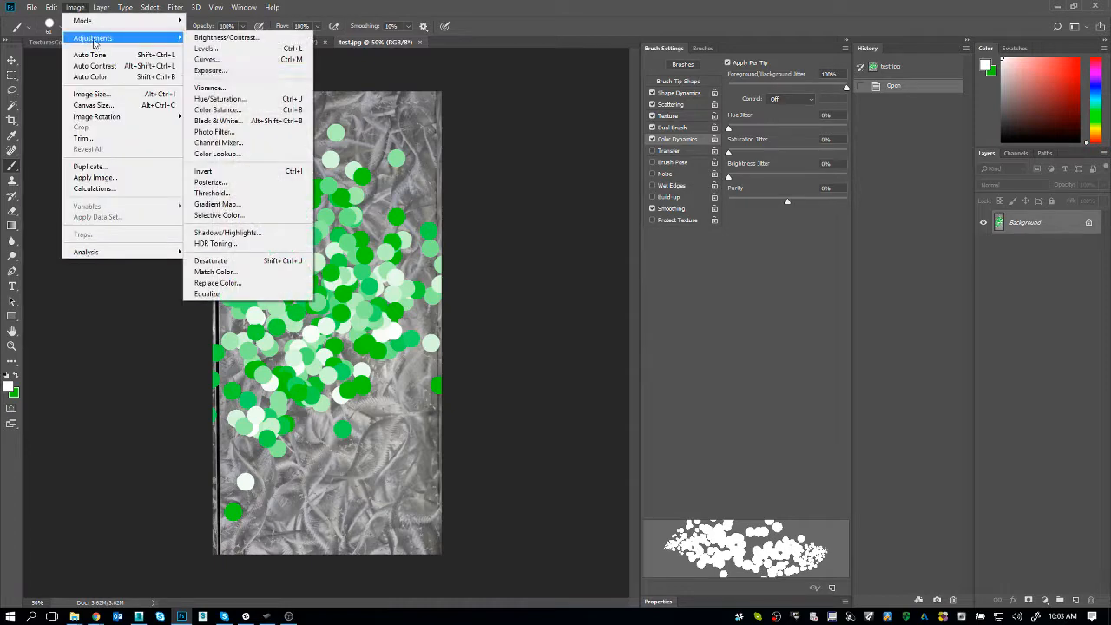
left_click(264, 99)
mouse_move(476, 202)
left_mouse_down()
mouse_move(487, 202)
mouse_move(466, 202)
left_mouse_up()
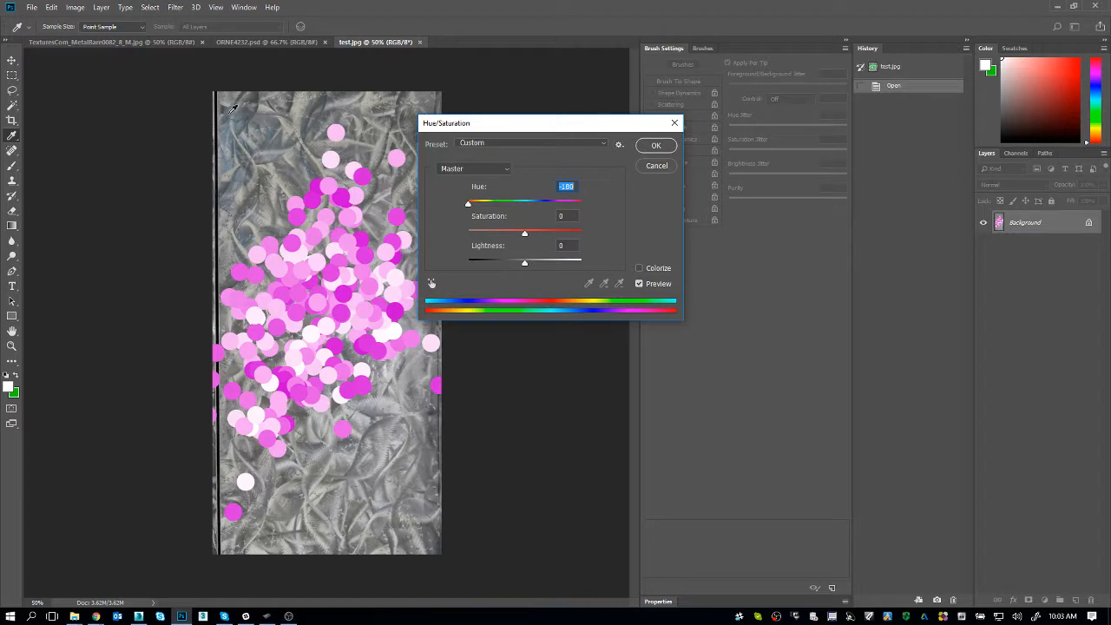
left_click(470, 203)
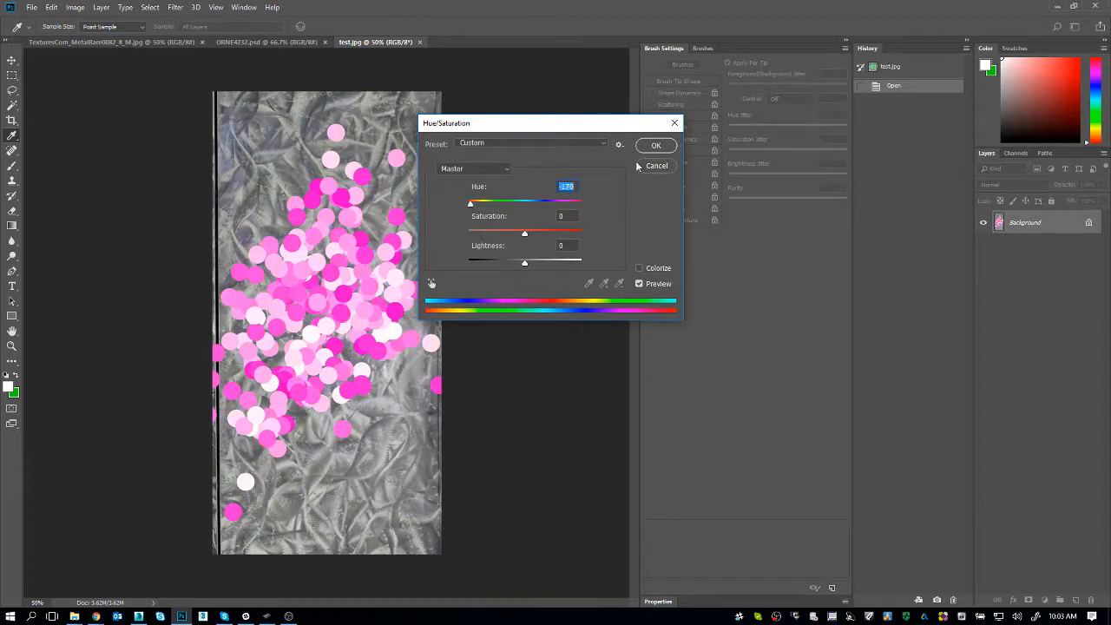
left_click(660, 168)
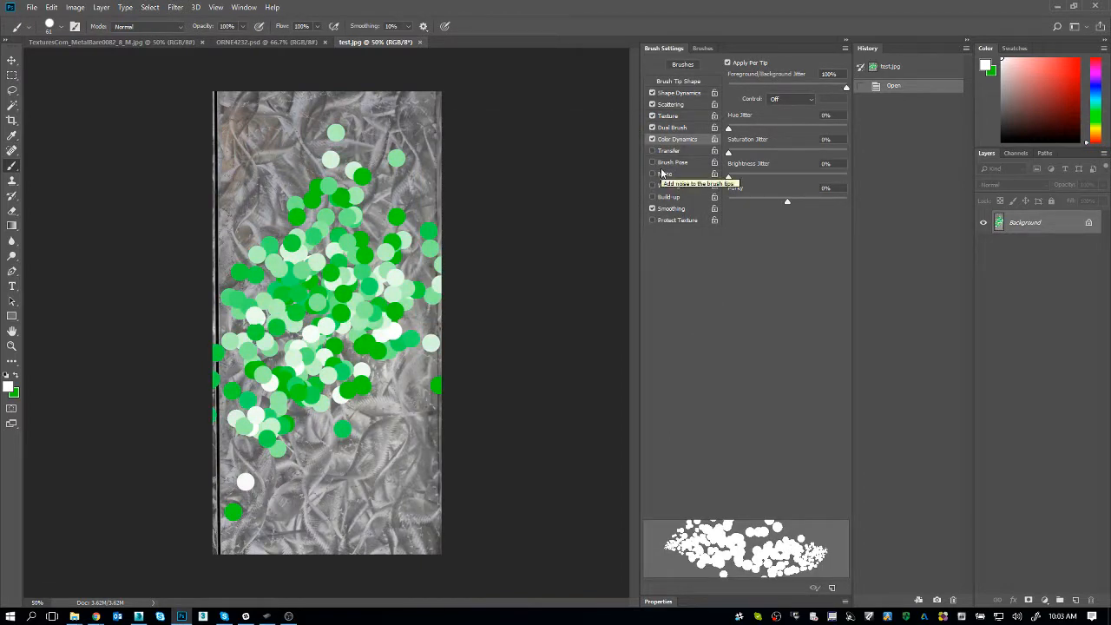
Close test.jpg, open the MetalBare0181 and MetalBare0082 textures, and activate the Rectangular Marquee tool
key("ctrl+w")
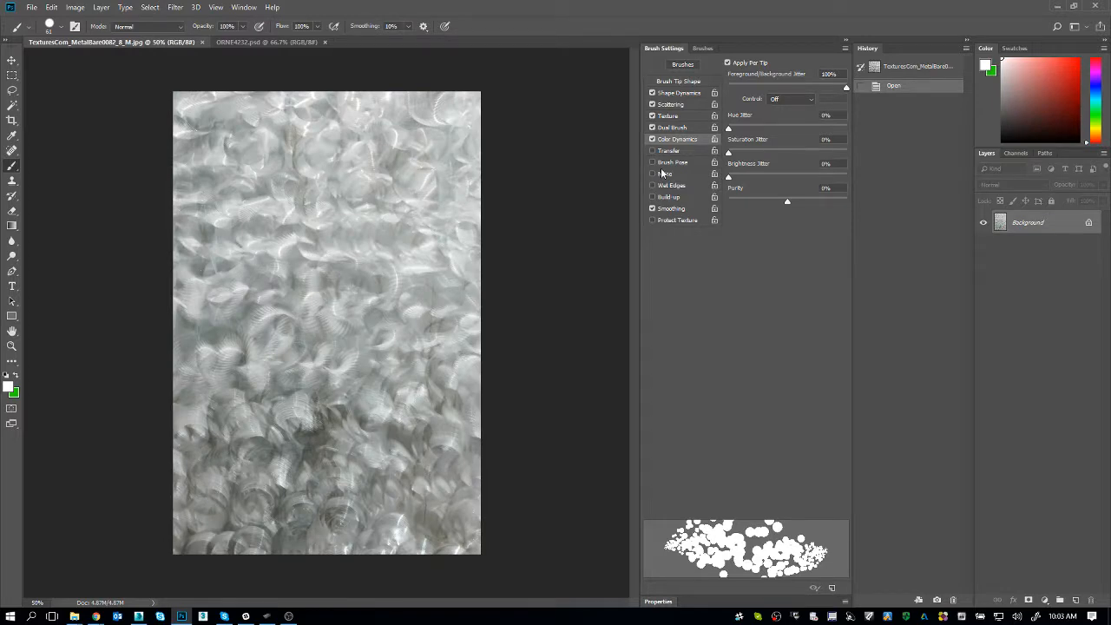
key("ctrl+o")
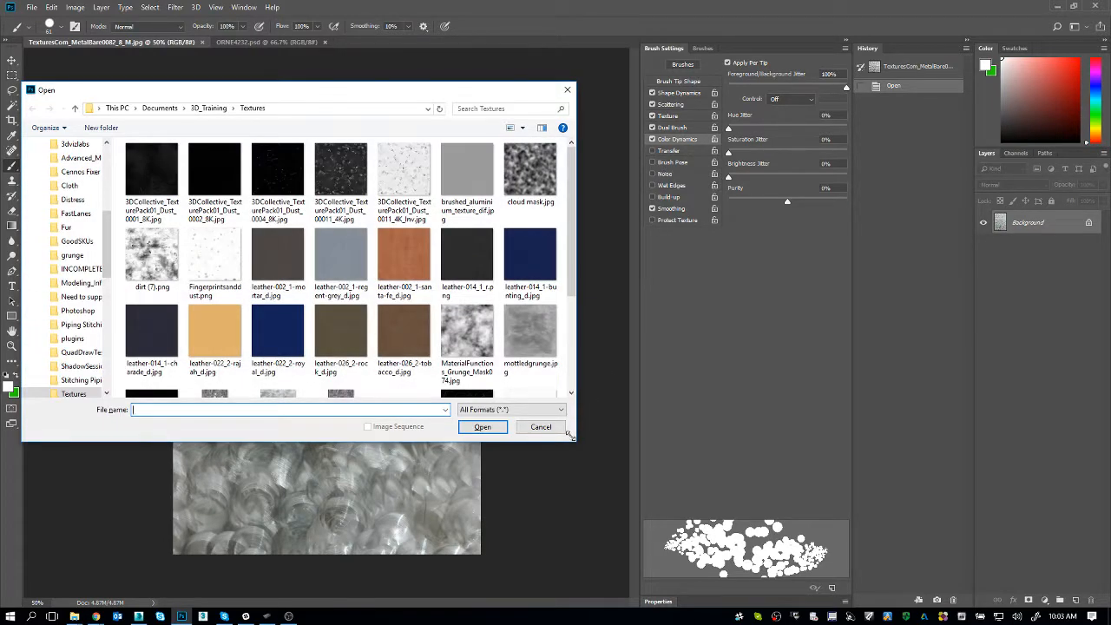
left_click_drag(572, 437, 583, 547)
left_click(356, 433)
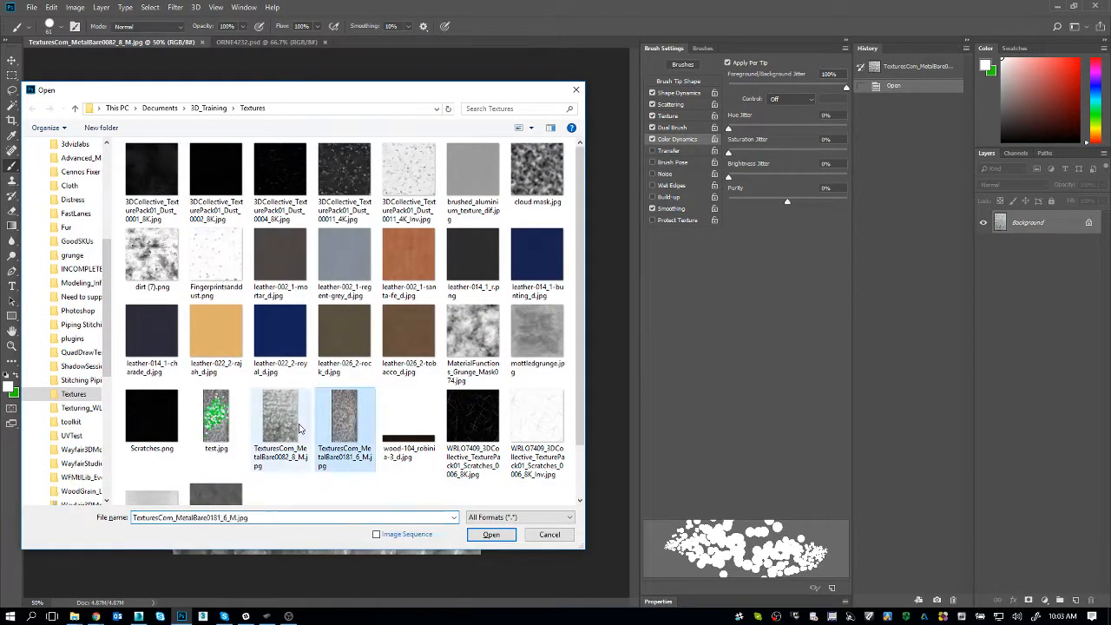
left_click(295, 427, "ctrl")
key("Return")
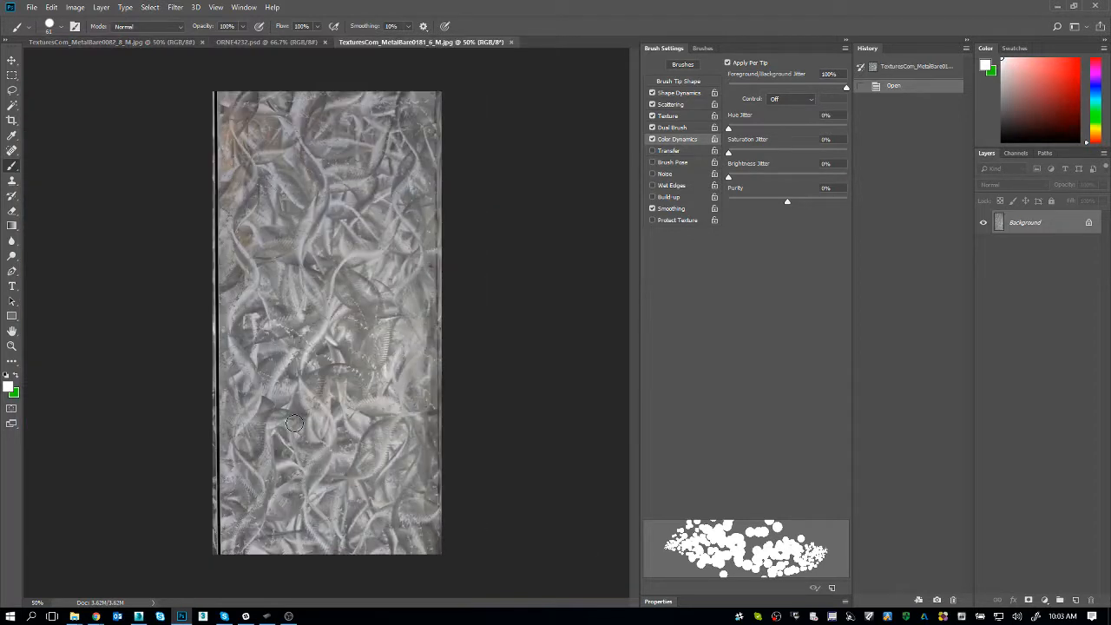
key("m")
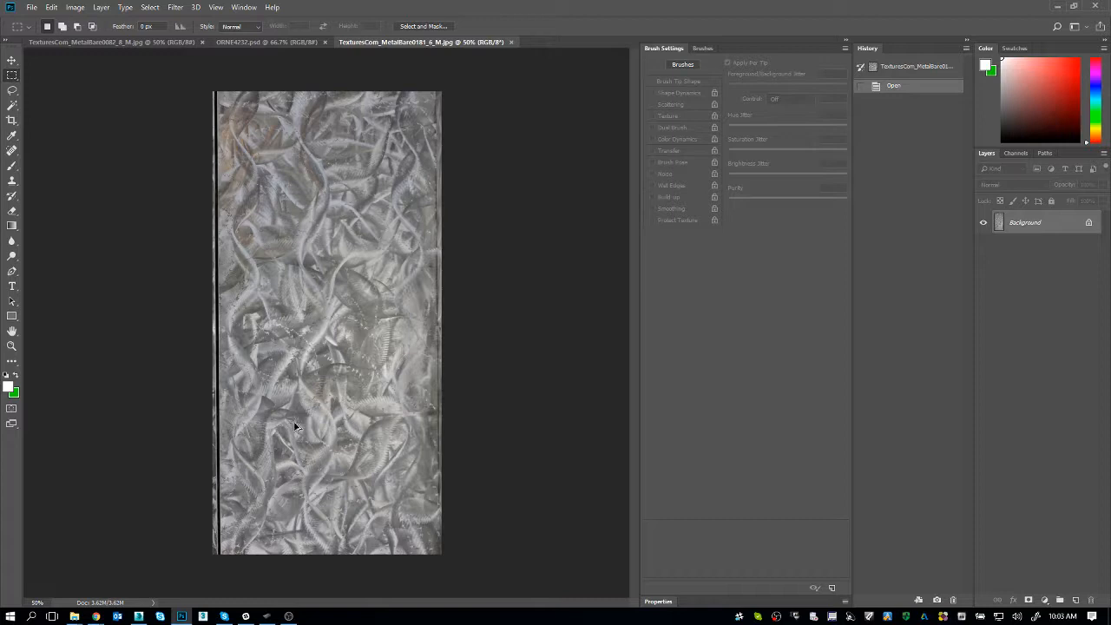
Check the pixel dimensions of the MetalBare0181 texture in Image Size and leave them as they are
key("ctrl+alt+i")
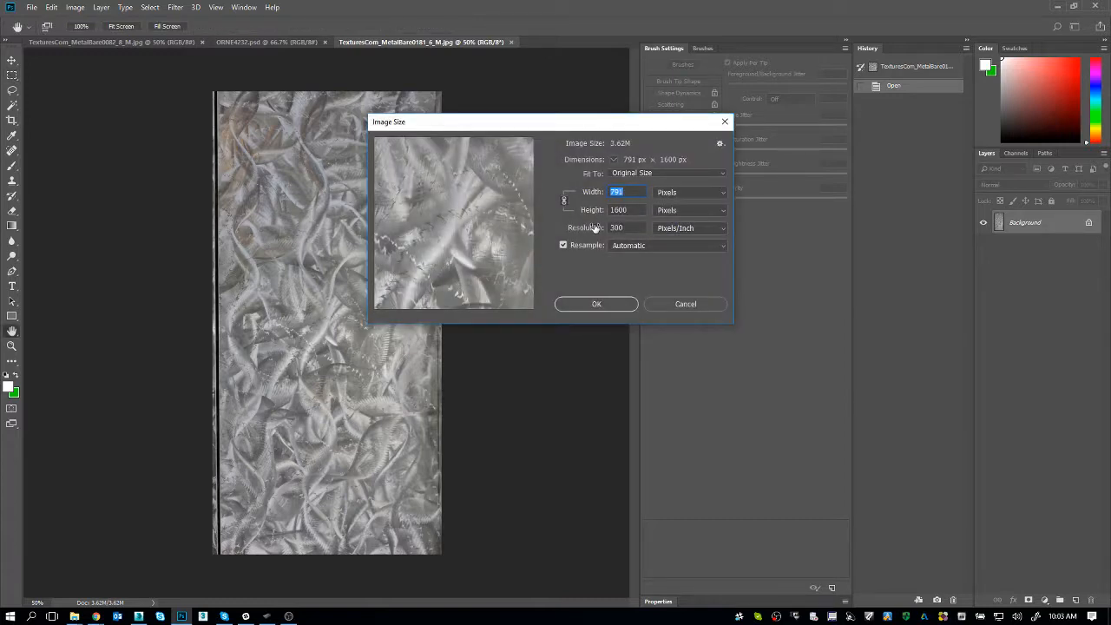
key("Escape")
left_click(76, 7)
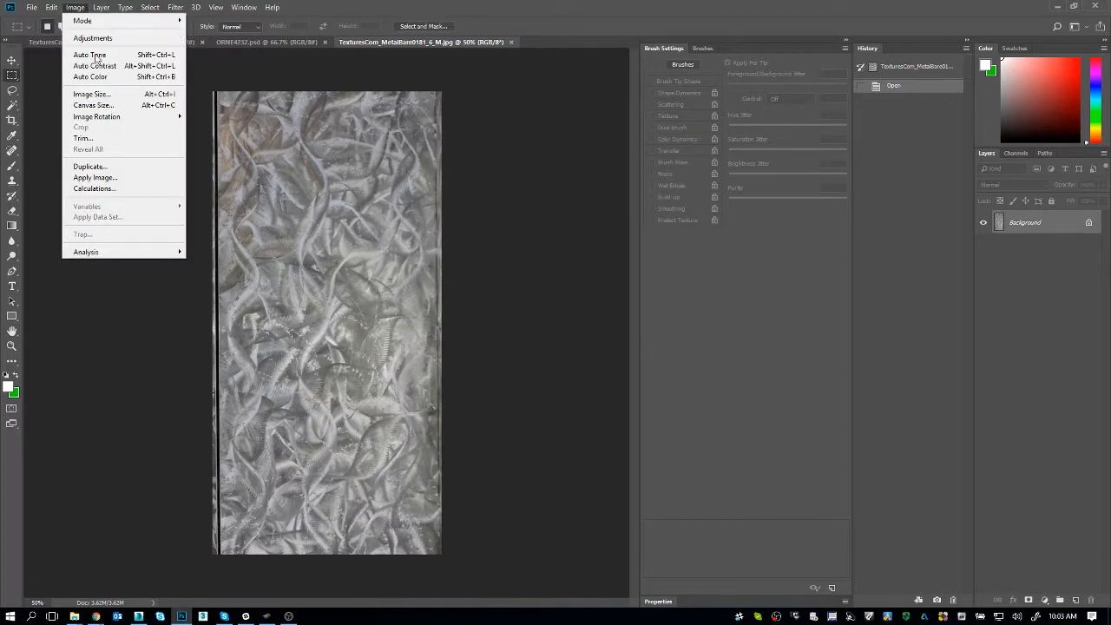
left_click(165, 97)
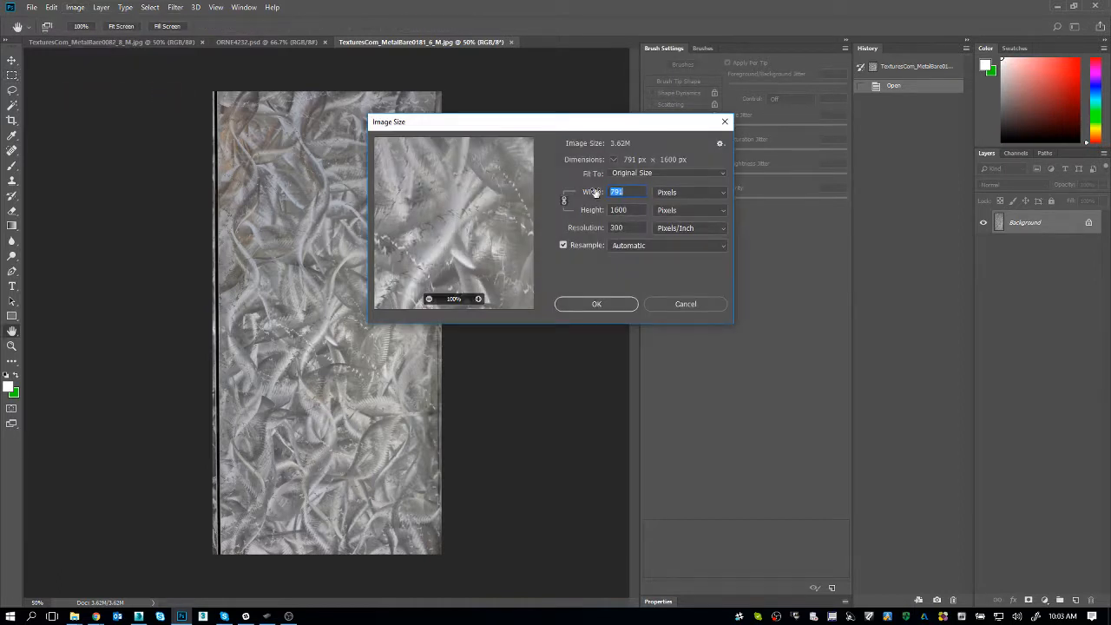
left_click(633, 209)
key("Escape")
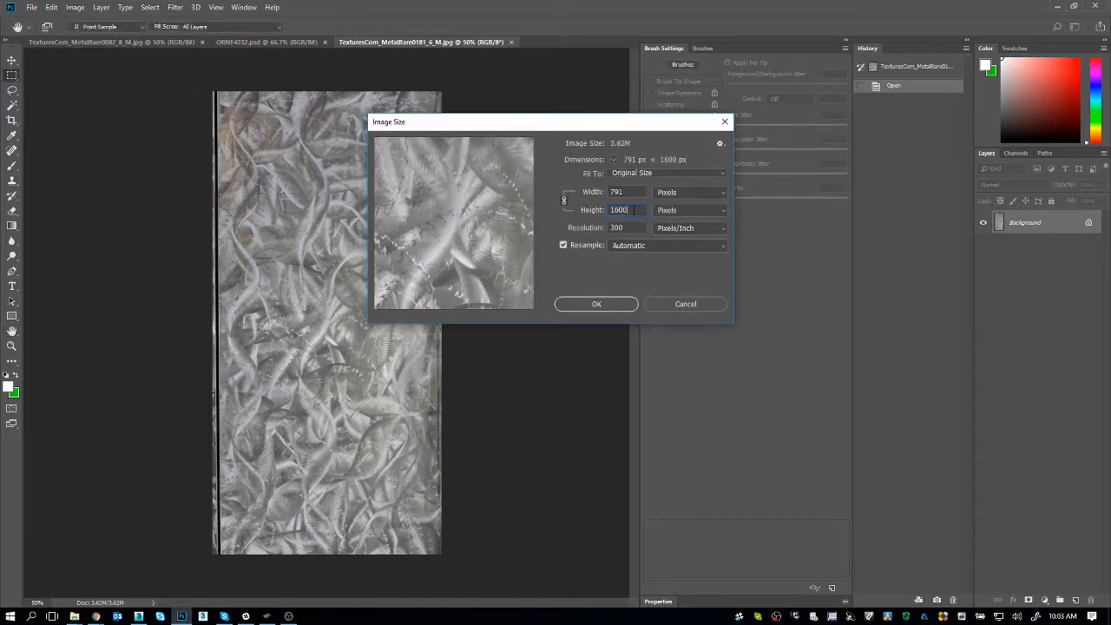
Check the pixel dimensions of the MetalBare0082 texture in Image Size and leave them as they are
left_click(290, 42)
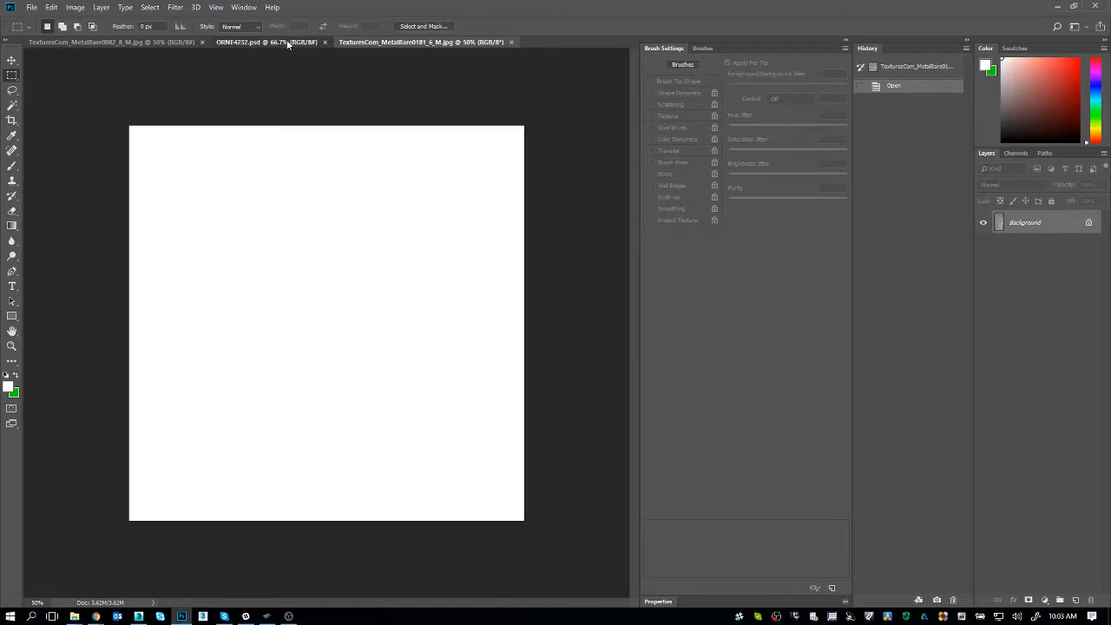
left_click(159, 43)
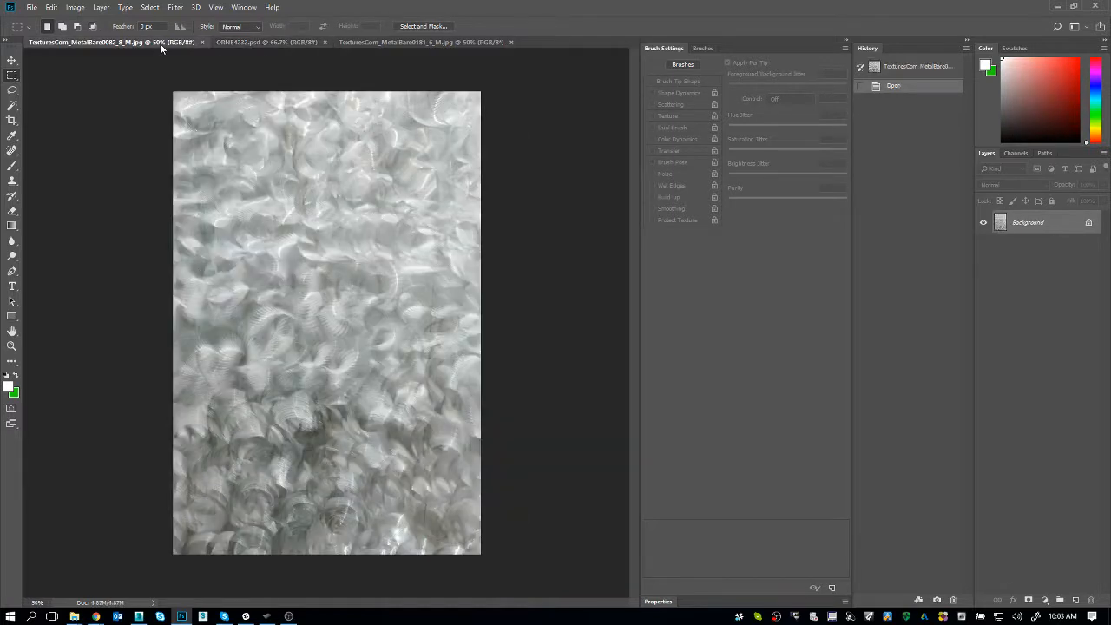
key("ctrl+alt+i")
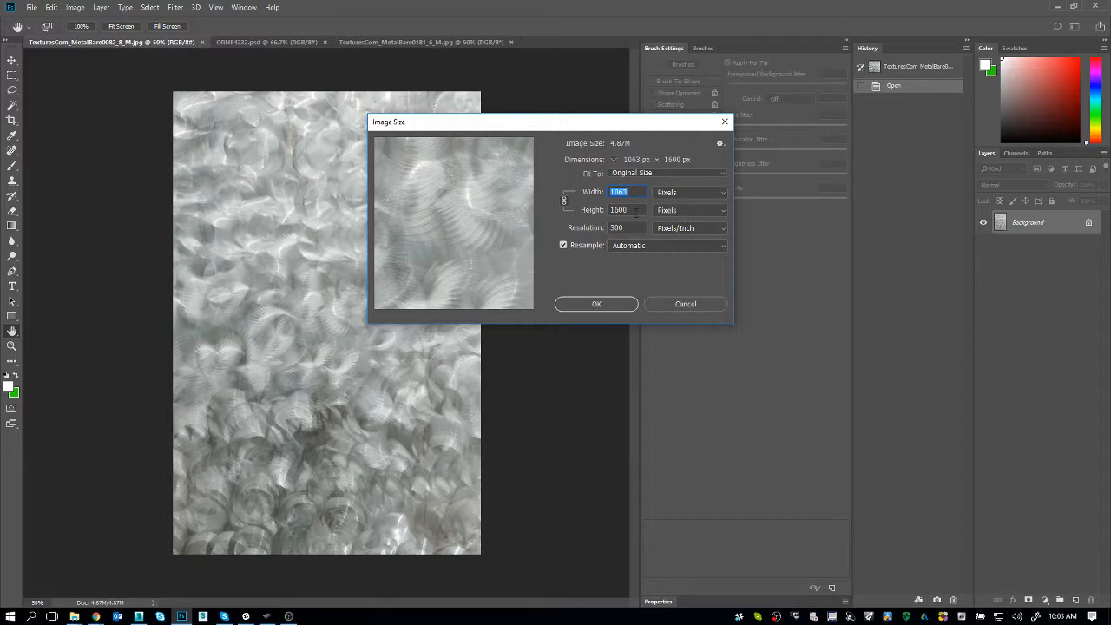
key("Escape")
Check the width and height of ORNE4232.psd in Image Size without applying any change
left_click(299, 41)
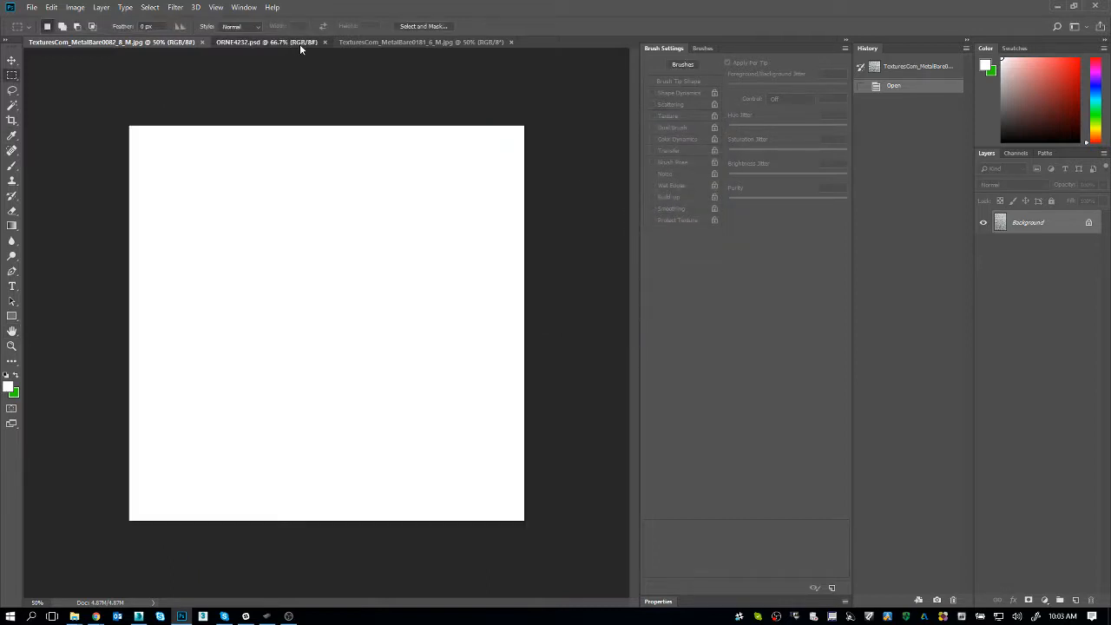
key("ctrl+alt+i")
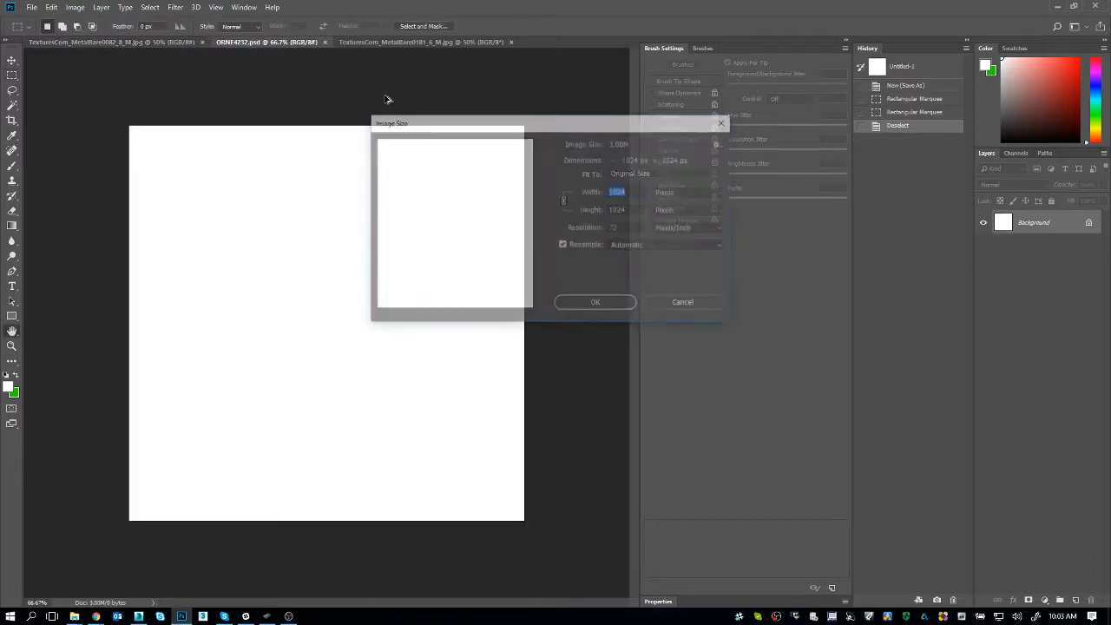
key("Tab")
key("shift+Tab")
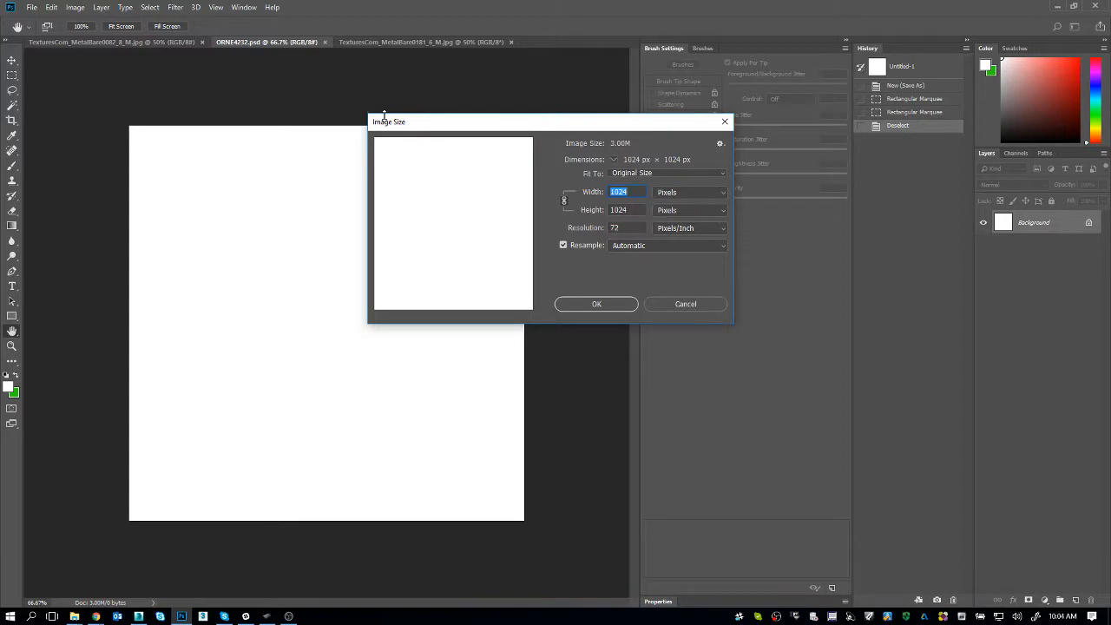
left_click(661, 302)
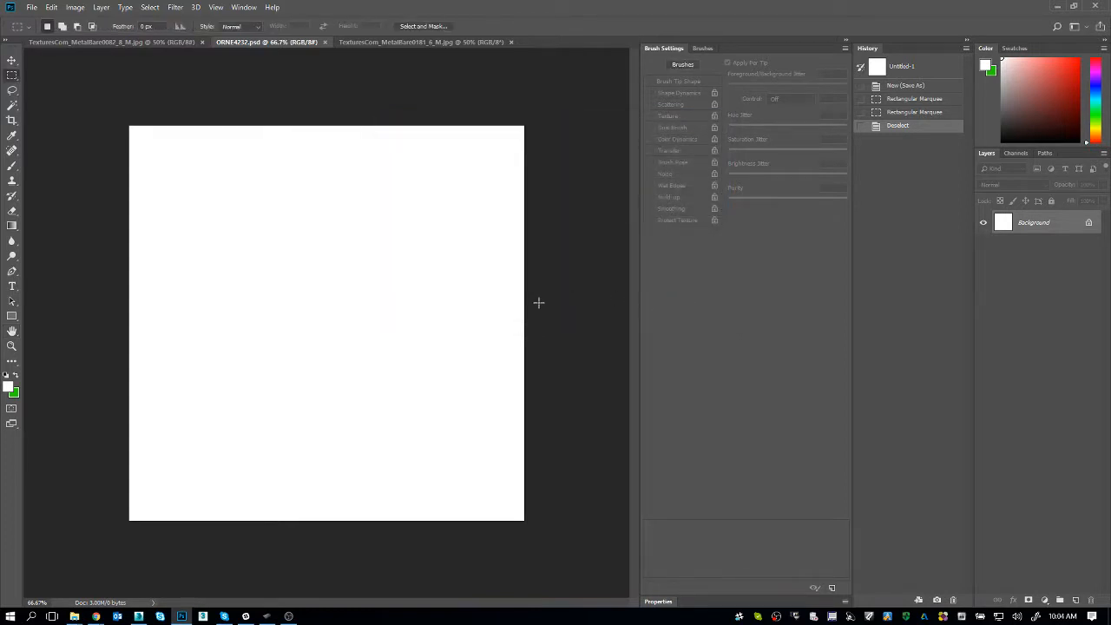
Copy the entire MetalBare0082 texture and paste it into ORNE4232.psd, moving that document to the end of the open files
key("ctrl+shift+Tab")
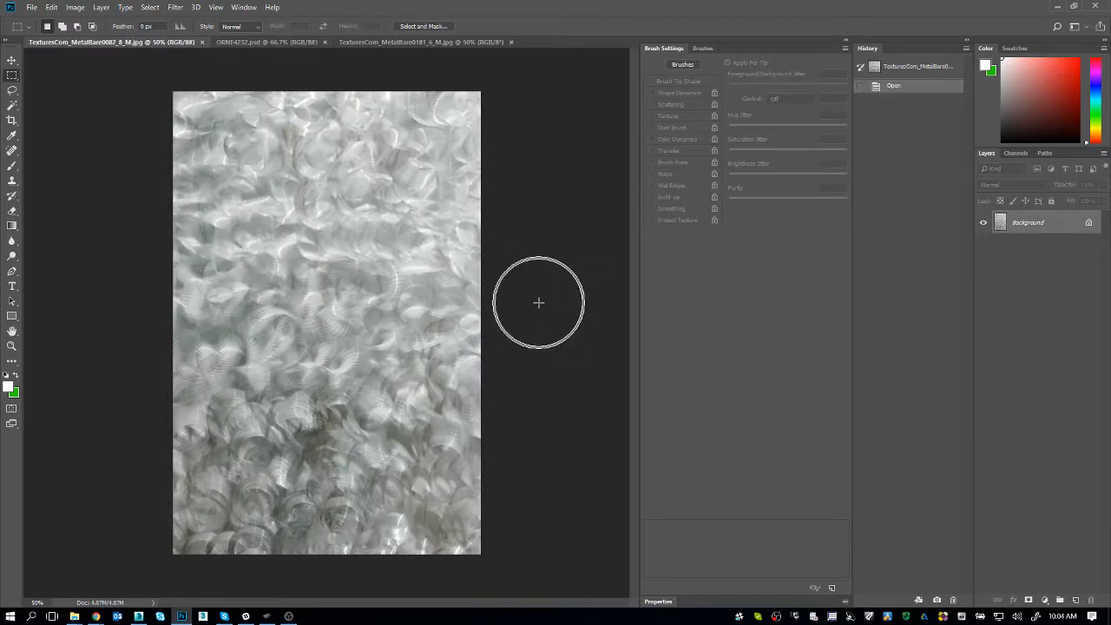
left_click(52, 7)
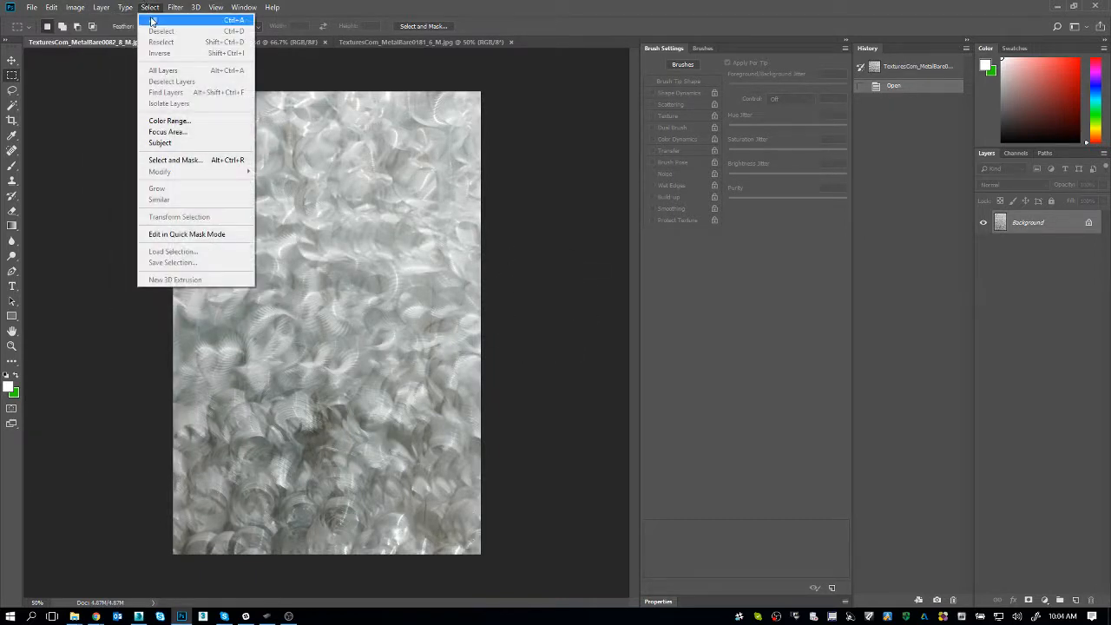
left_click(153, 19)
left_click(52, 6)
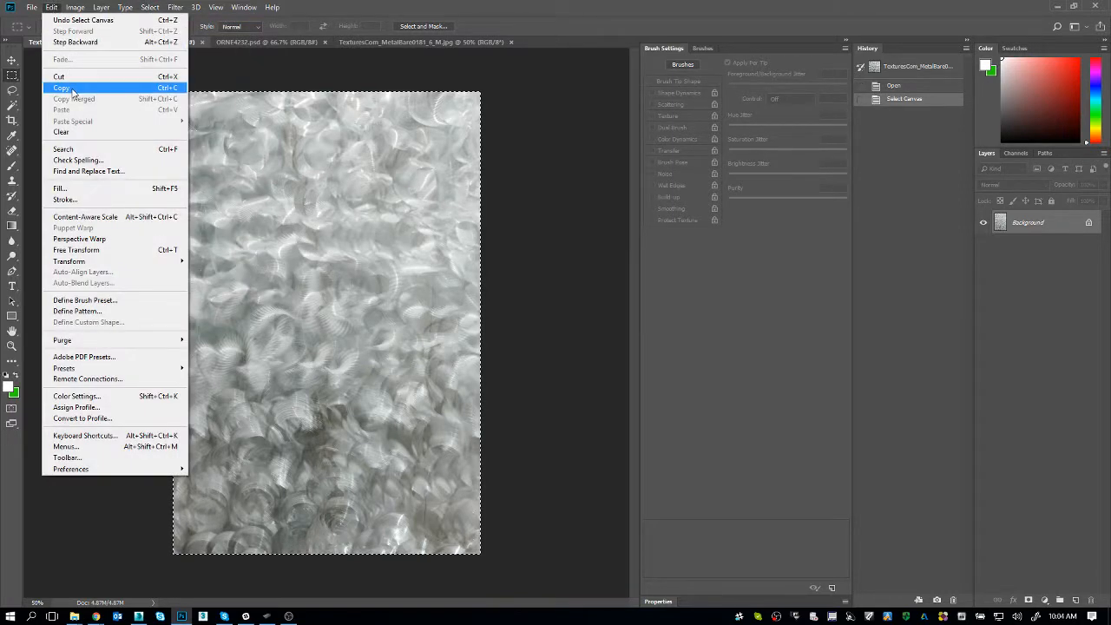
left_click(74, 87)
left_click(353, 40)
left_click_drag(305, 41, 550, 41)
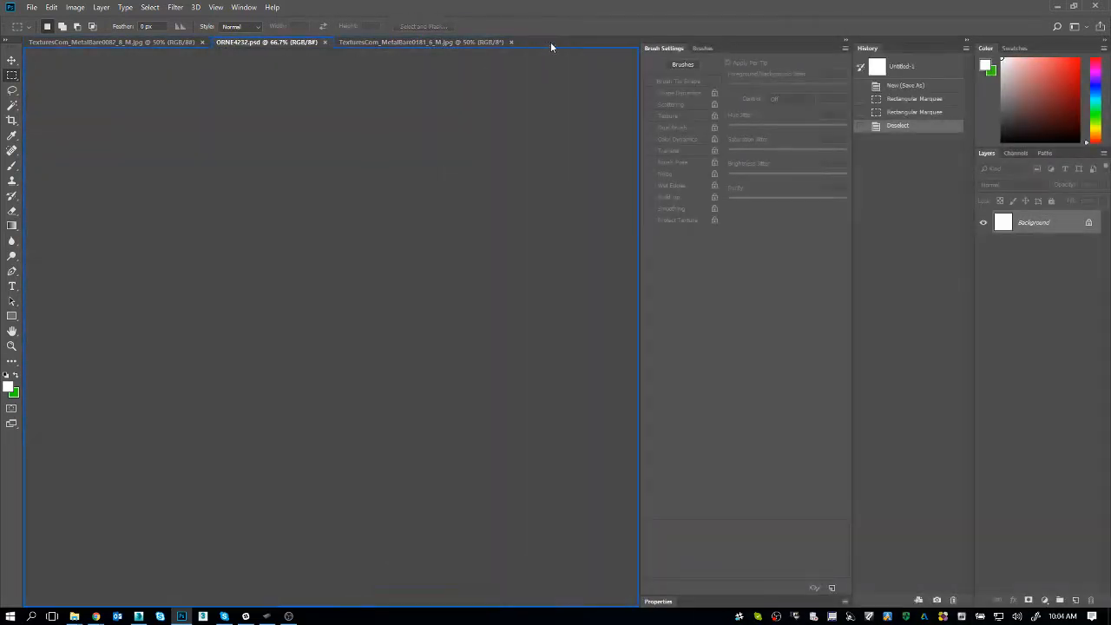
key("ctrl+v")
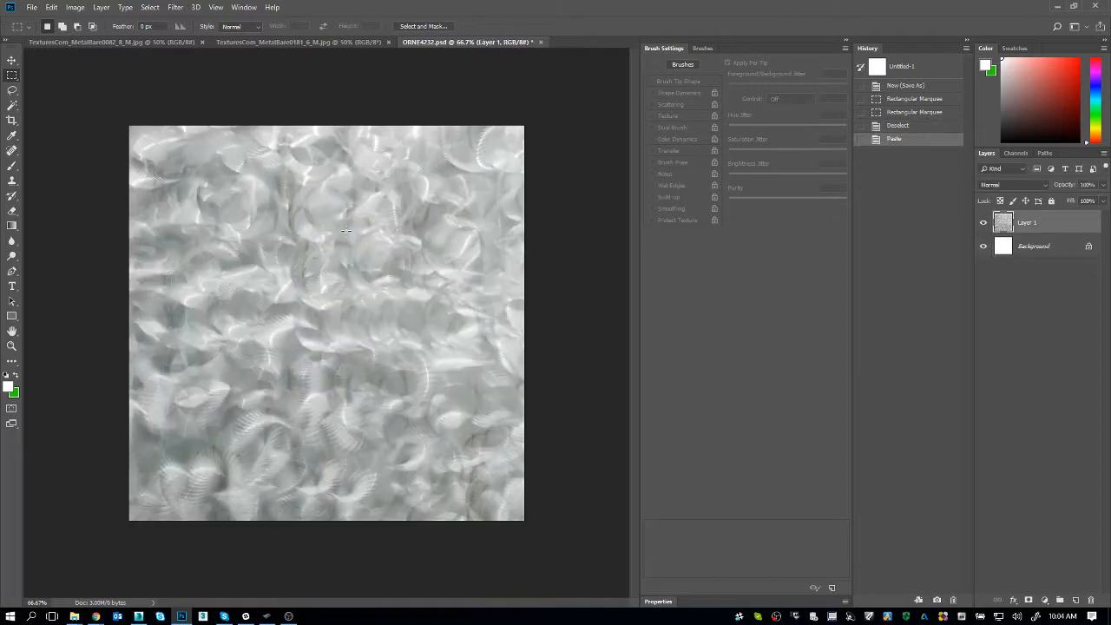
Copy the entire MetalBare0181 texture and paste it as a new layer in ORNE4232.psd
left_click(232, 44)
key("ctrl+a")
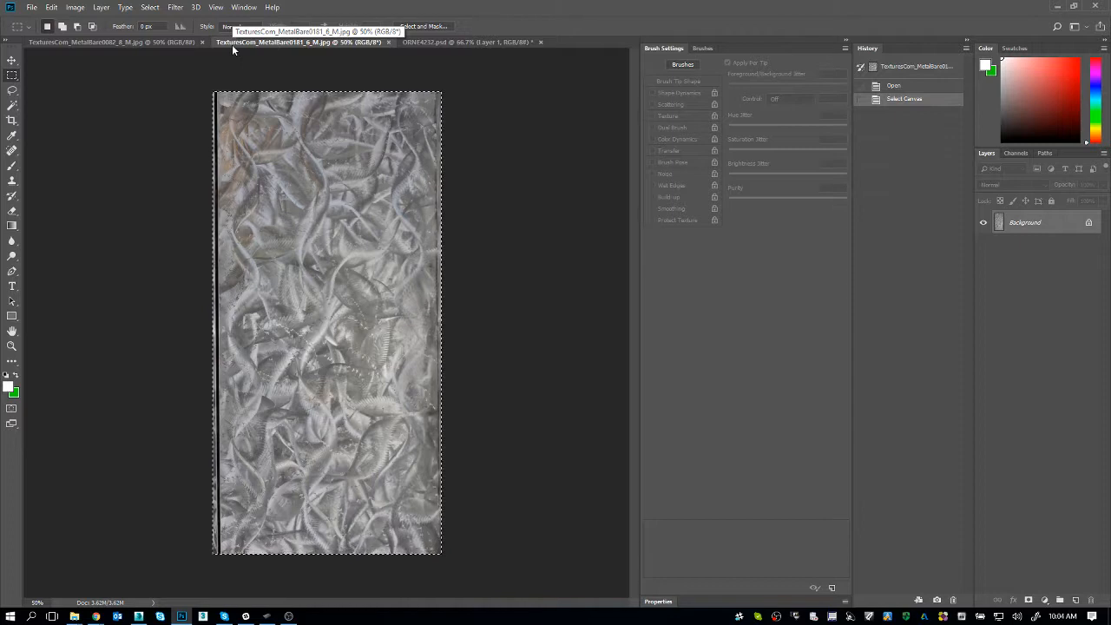
left_click(451, 42)
key("ctrl+v")
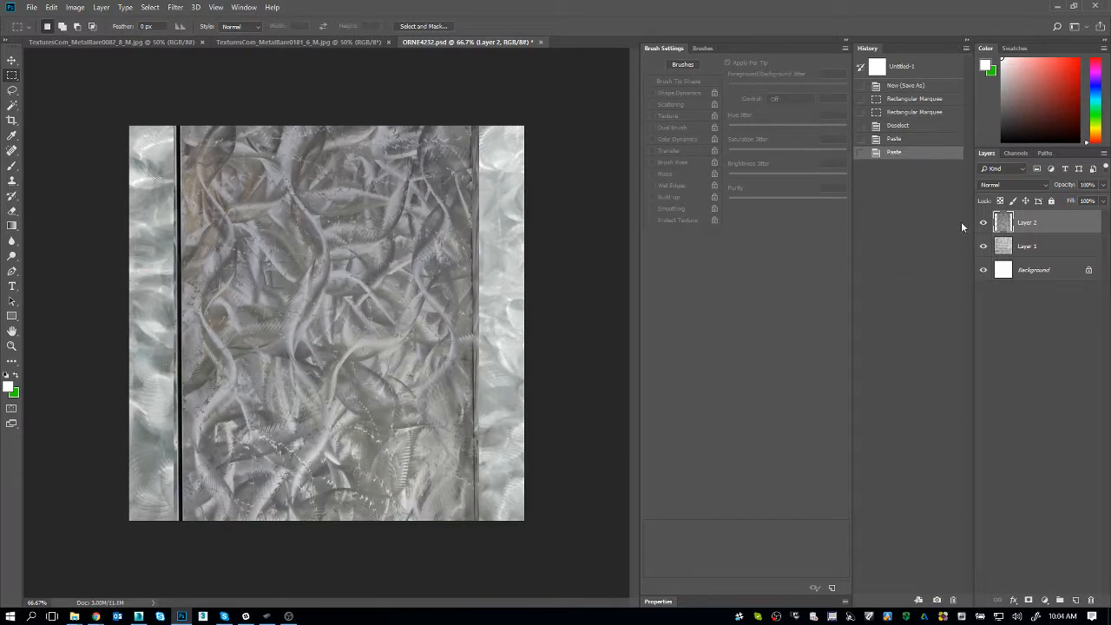
Rename the topmost pasted layer brush 2, the layer below it brush 1 and the Background layer white
double_click(1033, 224)
type("brush 2")
key("Return")
double_click(1029, 248)
type("br")
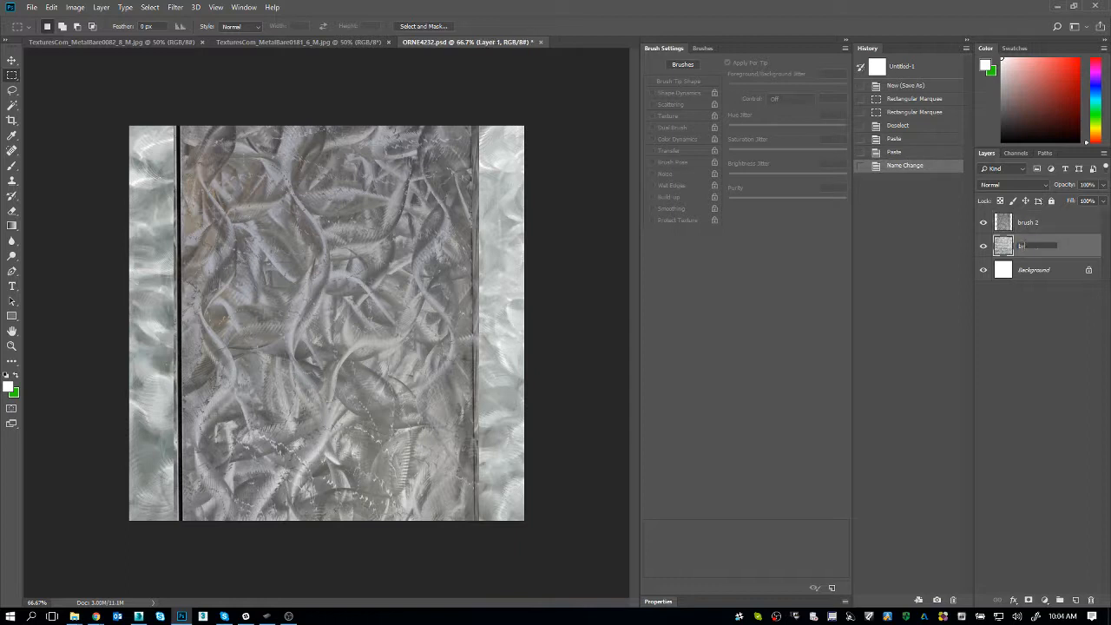
type("ush 1")
key("Return")
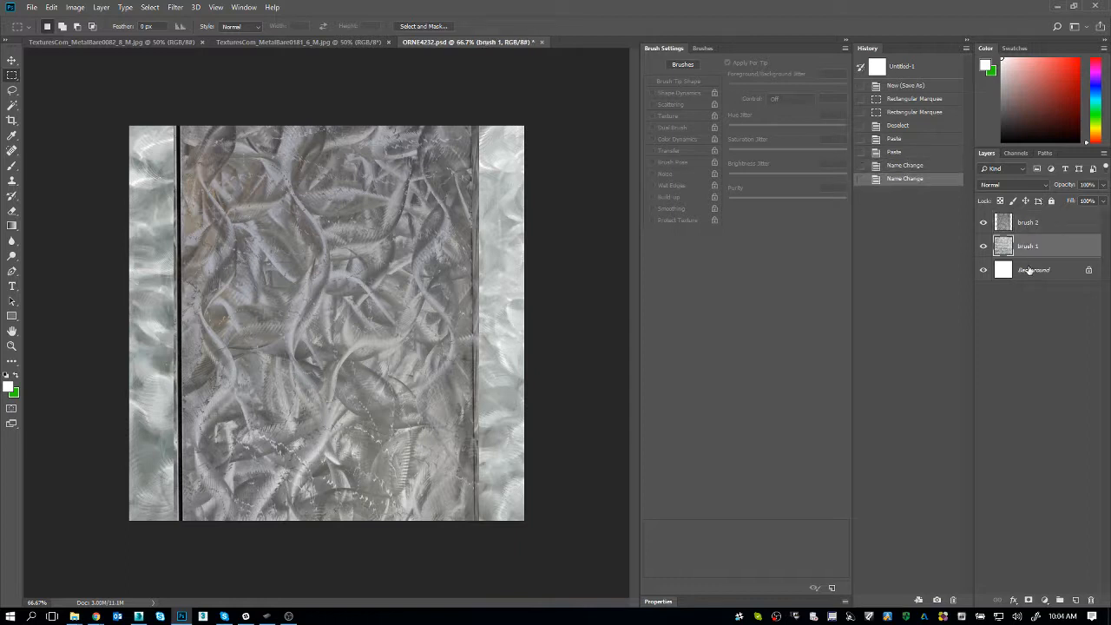
double_click(1032, 270)
type("white")
key("Return")
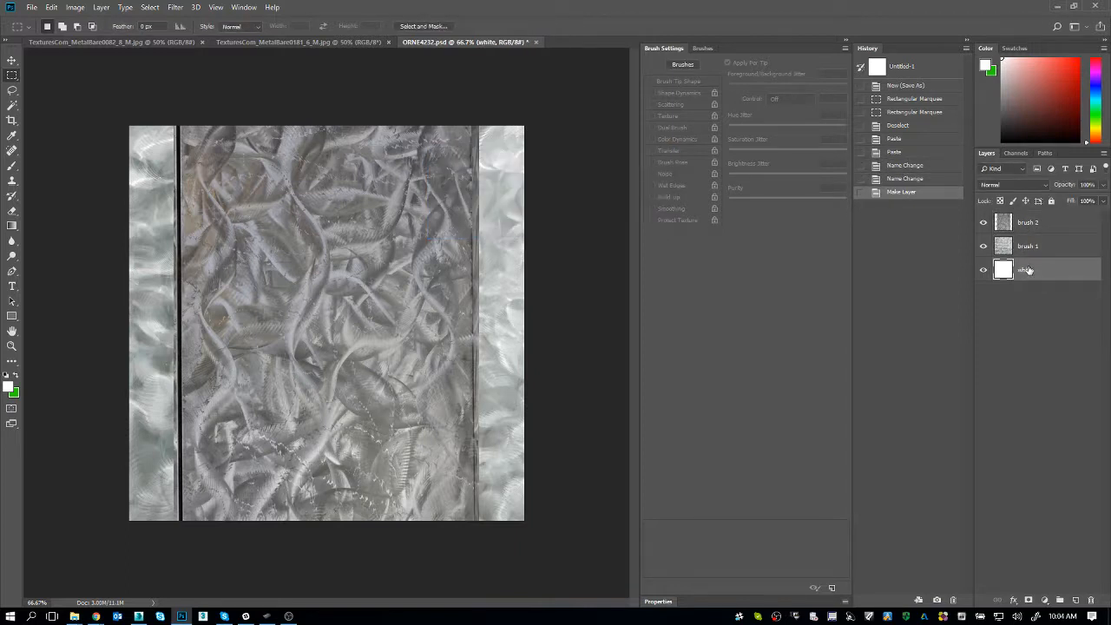
Try the Dissolve blending mode with different opacities on the brush 2 layer, comparing it with the layer hidden
left_click(985, 224)
left_click(984, 224)
key("z")
left_click(484, 286)
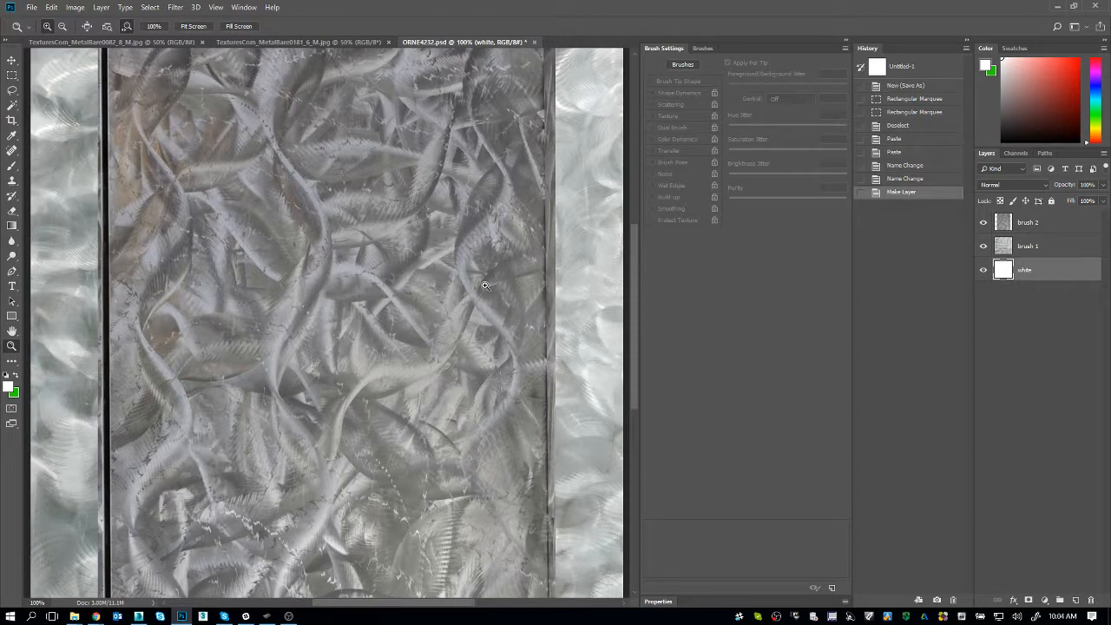
left_click(1031, 223)
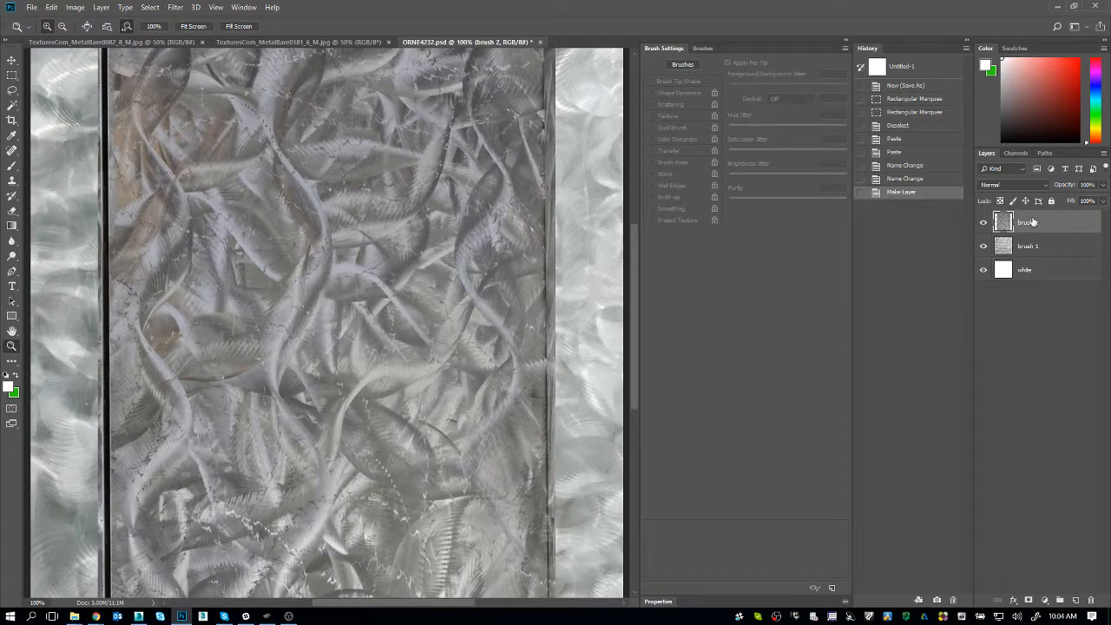
left_click(998, 186)
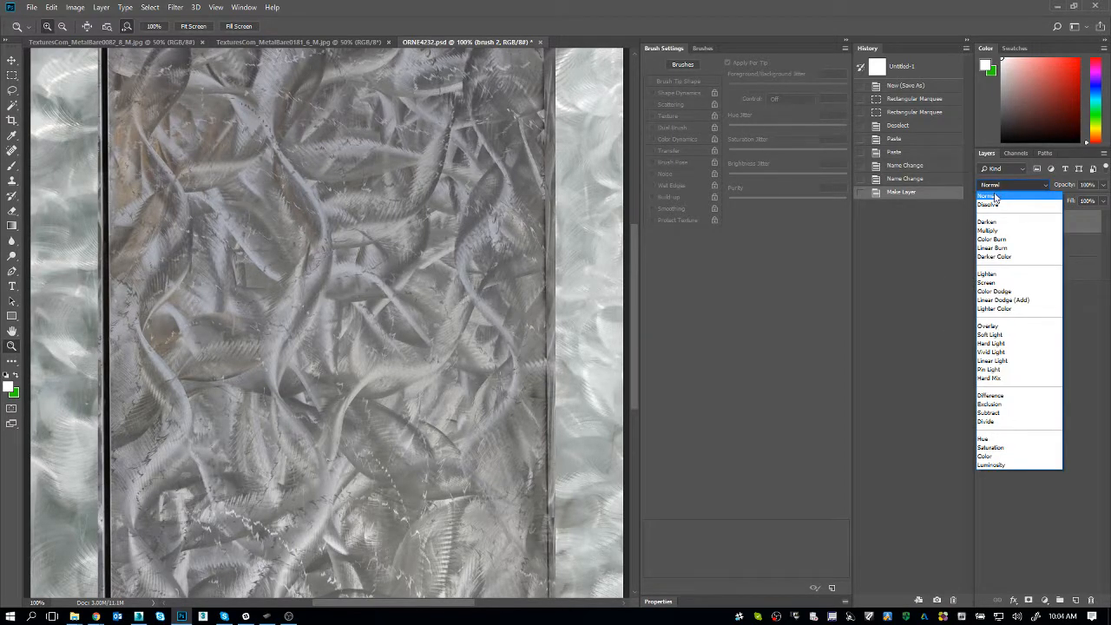
left_click(988, 204)
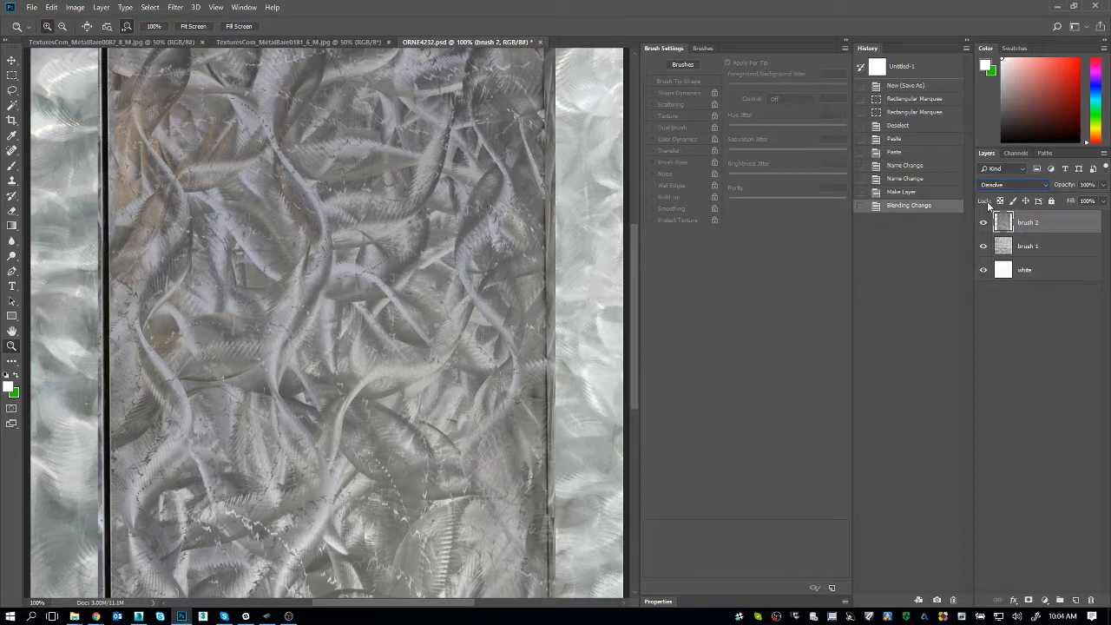
scroll(456, 270, "up", 5)
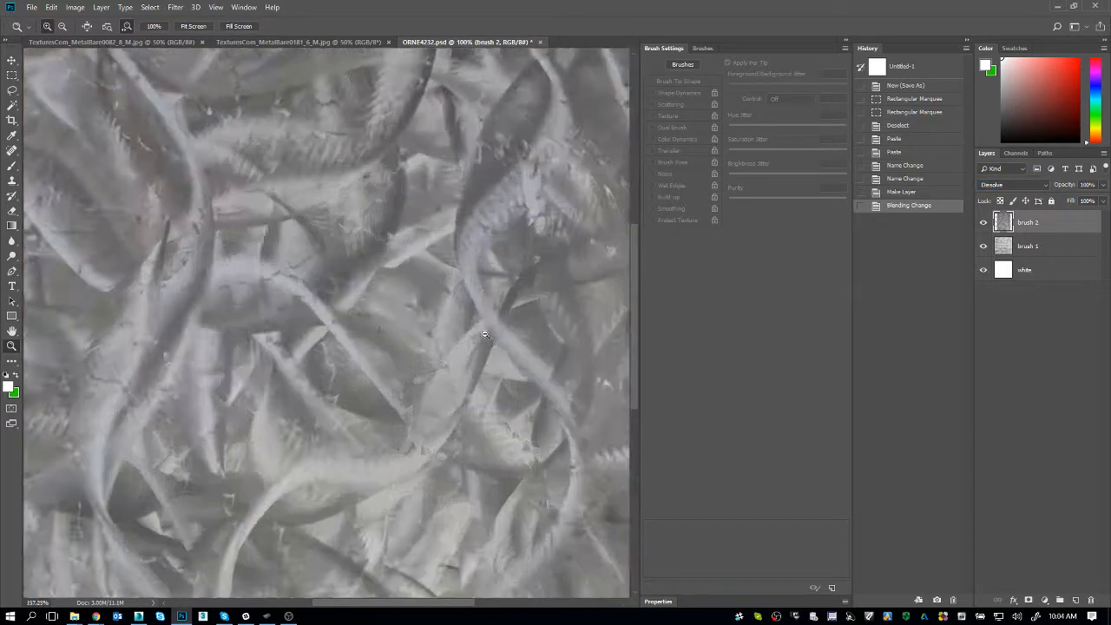
left_click(982, 223)
left_click(983, 223)
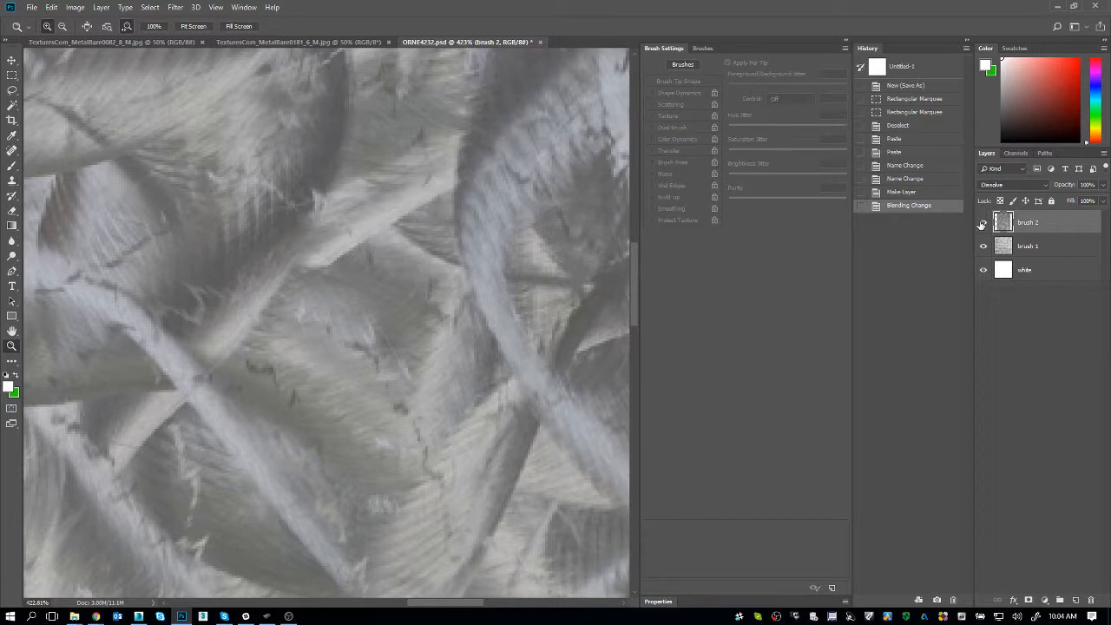
mouse_move(1062, 185)
left_mouse_down()
mouse_move(1032, 197)
mouse_move(1064, 197)
left_mouse_up()
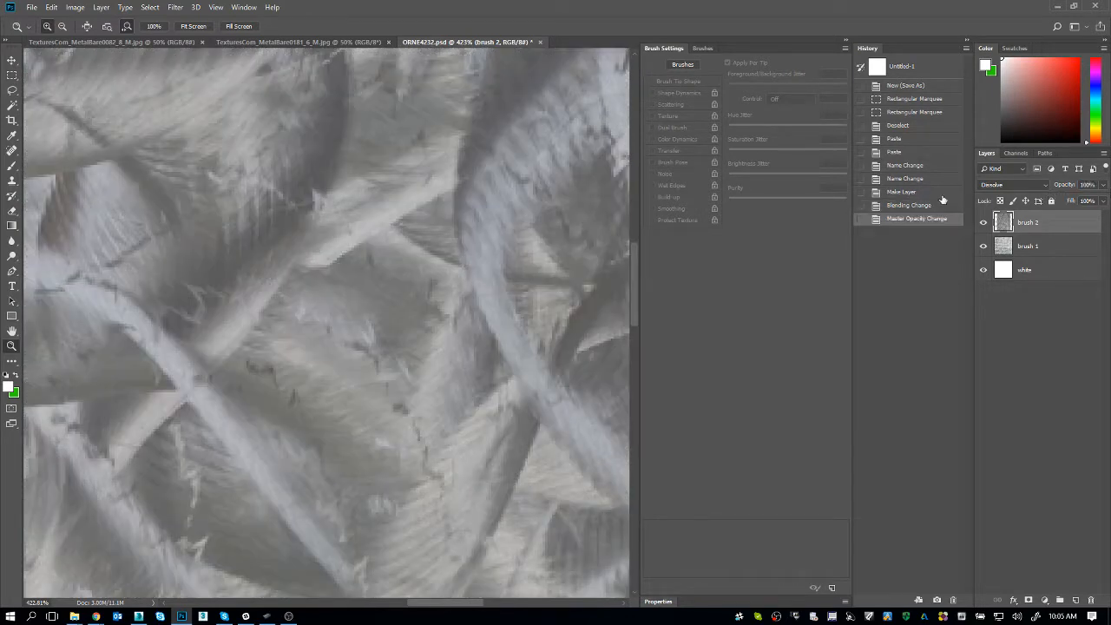
Set the brush 2 layer's blending mode to Darken and compare its mode with that of brush 1
left_click(998, 187)
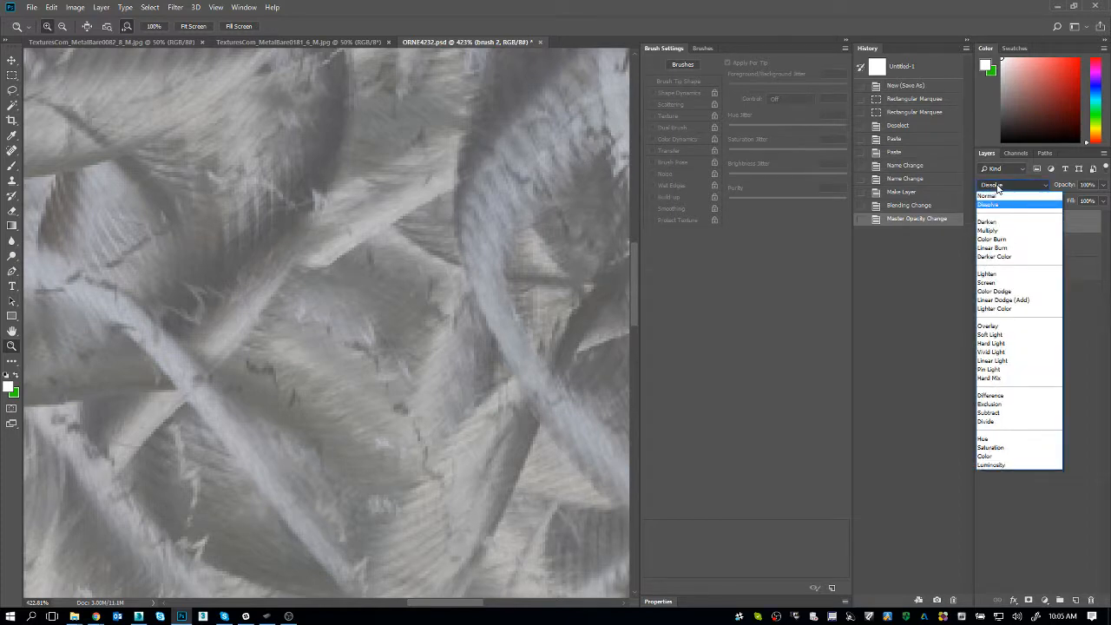
left_click(1003, 222)
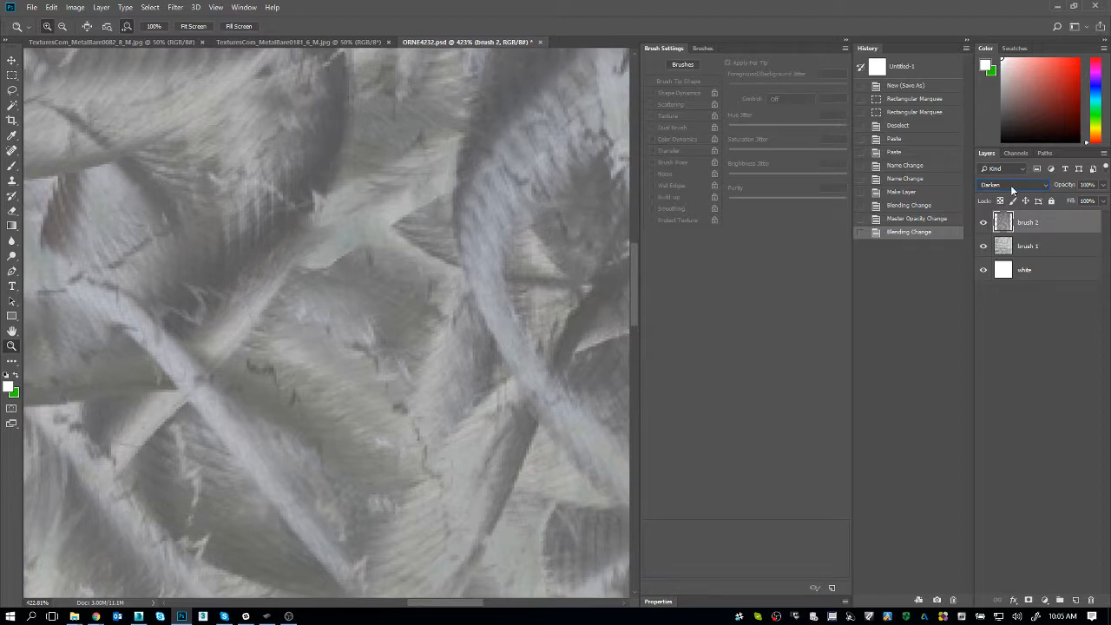
key("ctrl+minus")
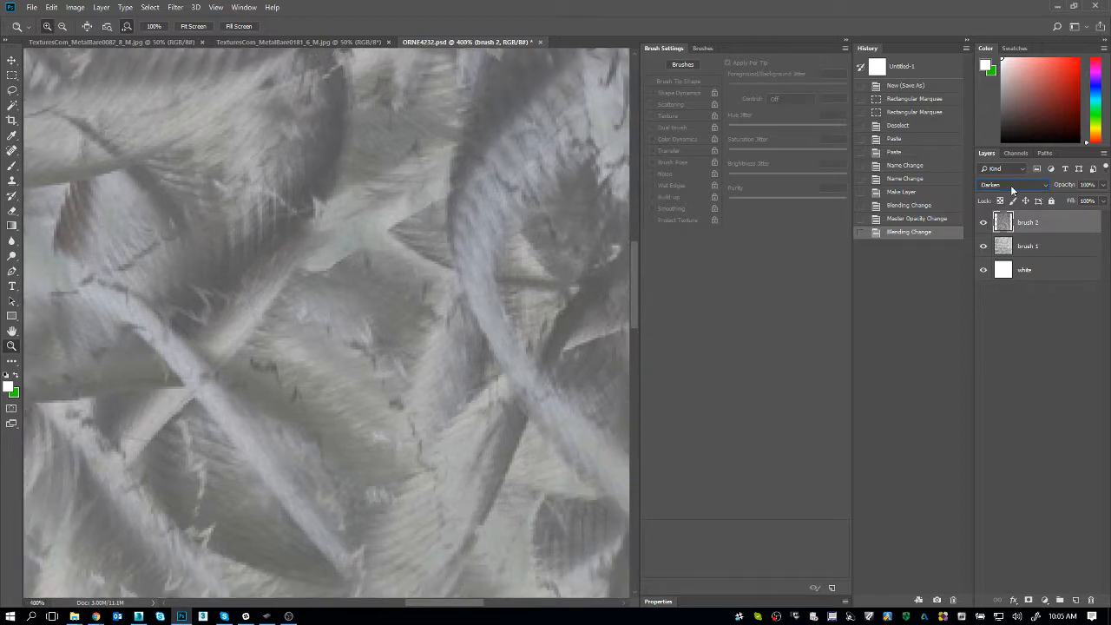
left_click(1036, 246)
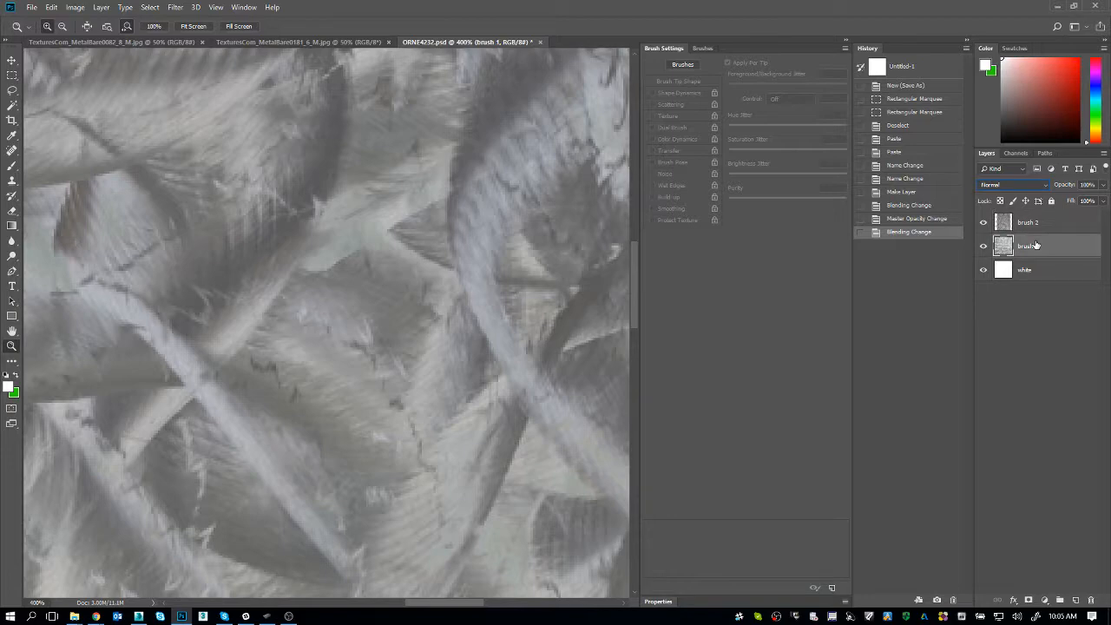
left_click(1035, 223)
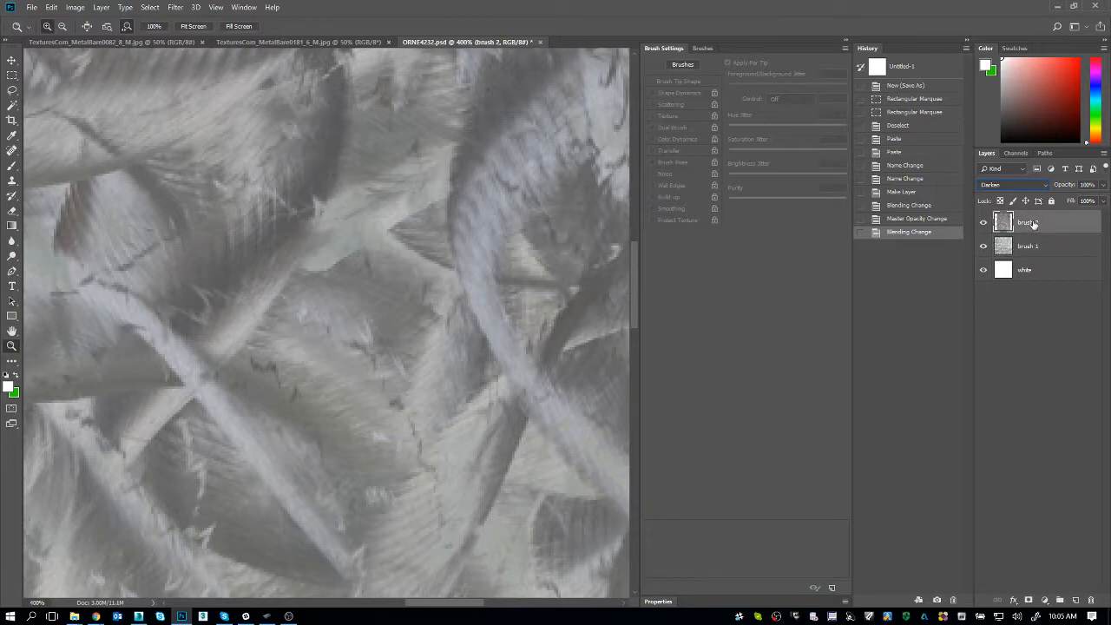
Compare the texture with brush 2 hidden and shown, both up close and with the whole canvas in view
left_click(983, 223)
left_click(983, 223)
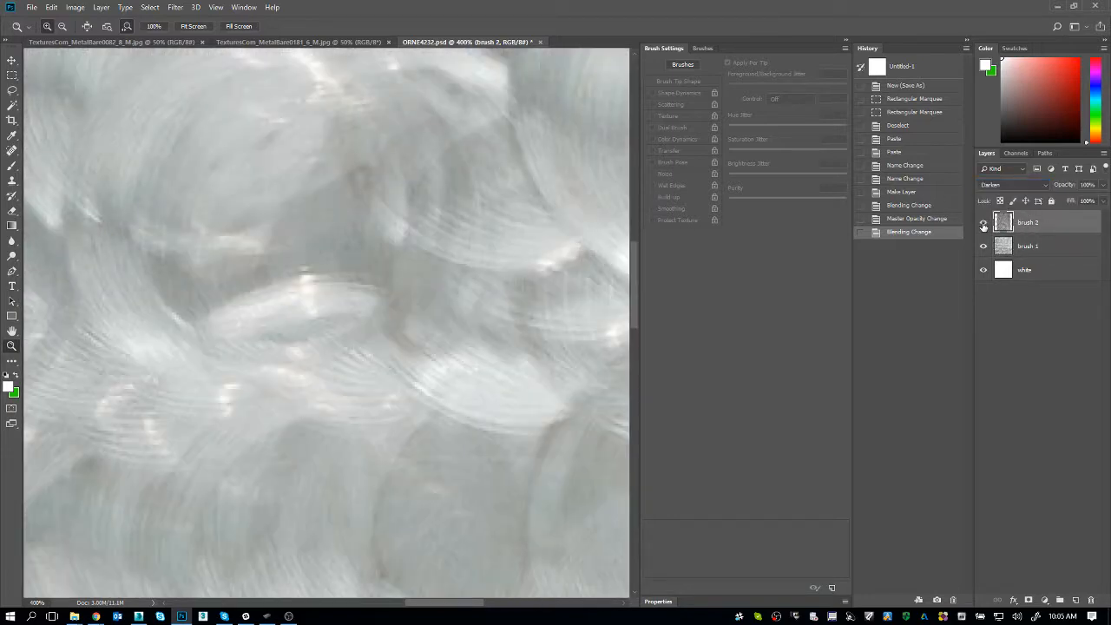
left_click(983, 223)
left_click(983, 223)
left_click(983, 223)
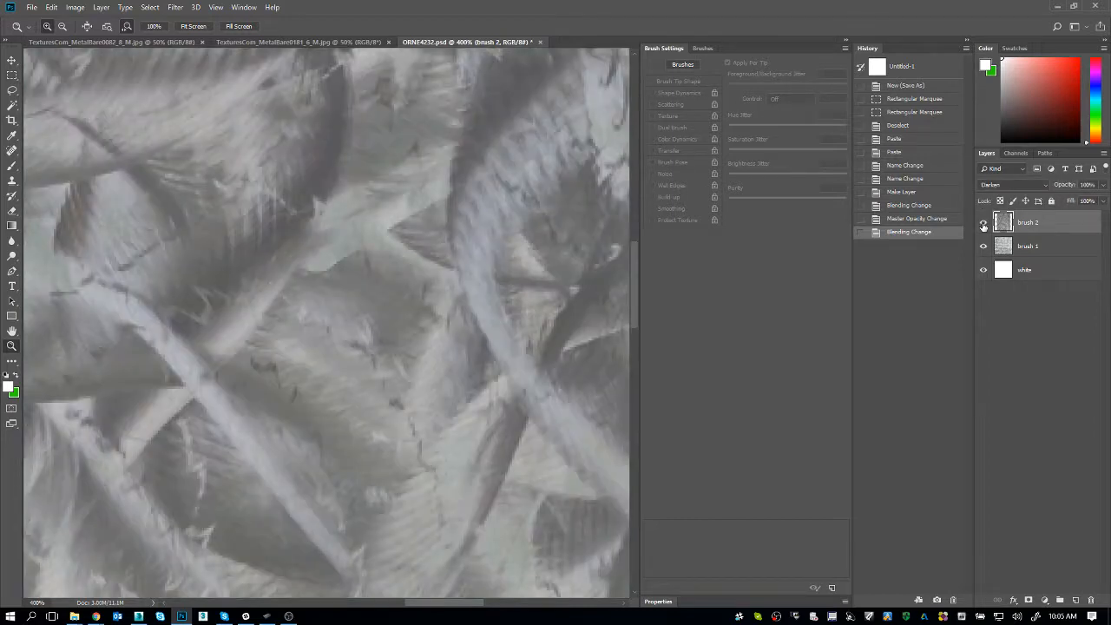
key("ctrl+0")
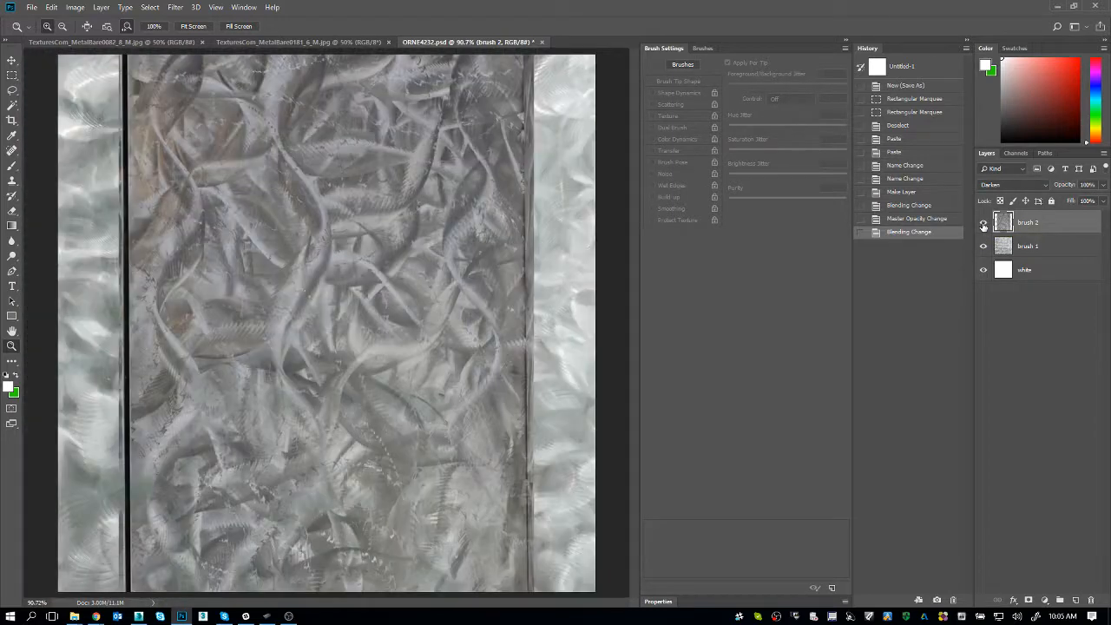
left_click(983, 224)
left_click(983, 224)
left_click(984, 224)
left_click(983, 223)
left_click(984, 224)
left_click(983, 224)
Examine the available adjustment layer types and compare the texture with the brush 2 layer hidden and shown
left_click(1044, 599)
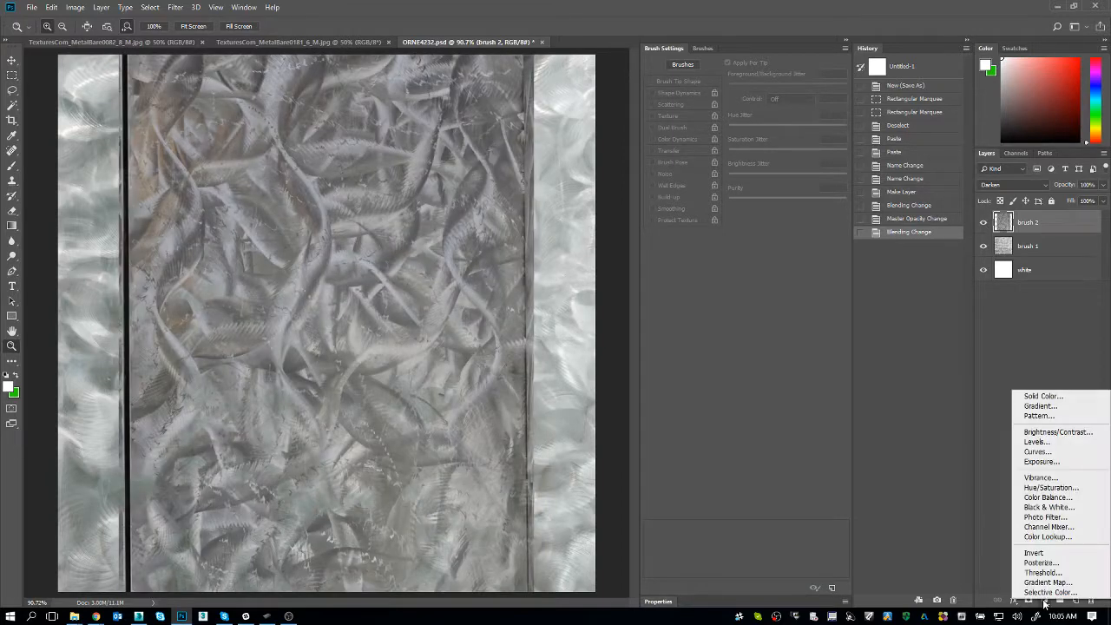
left_click(724, 6)
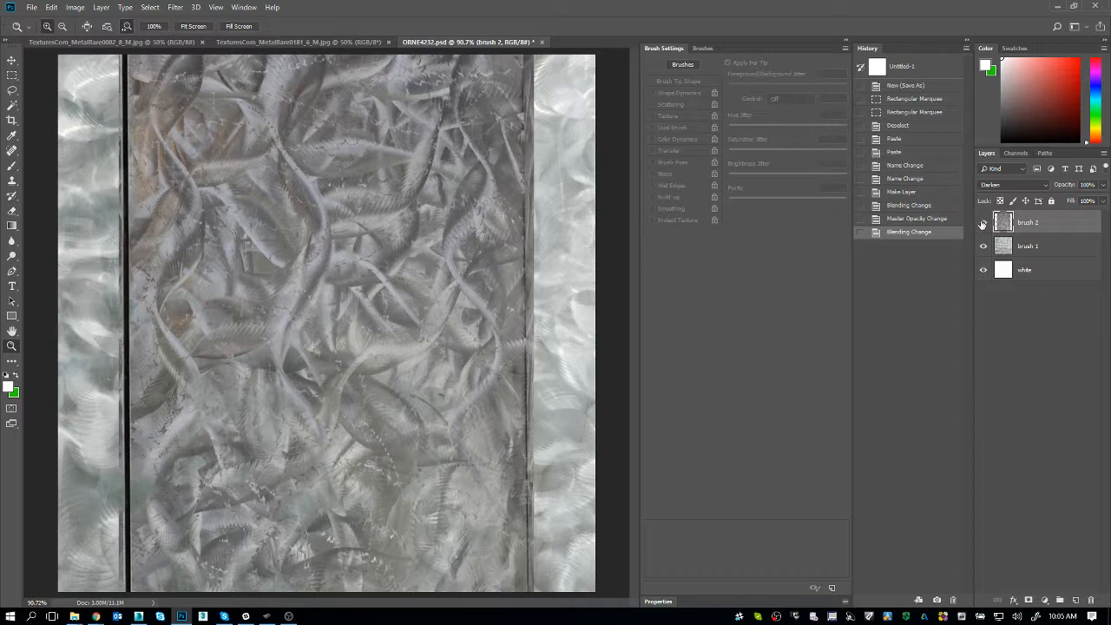
left_click(983, 223)
left_click(982, 223)
left_click(1045, 600)
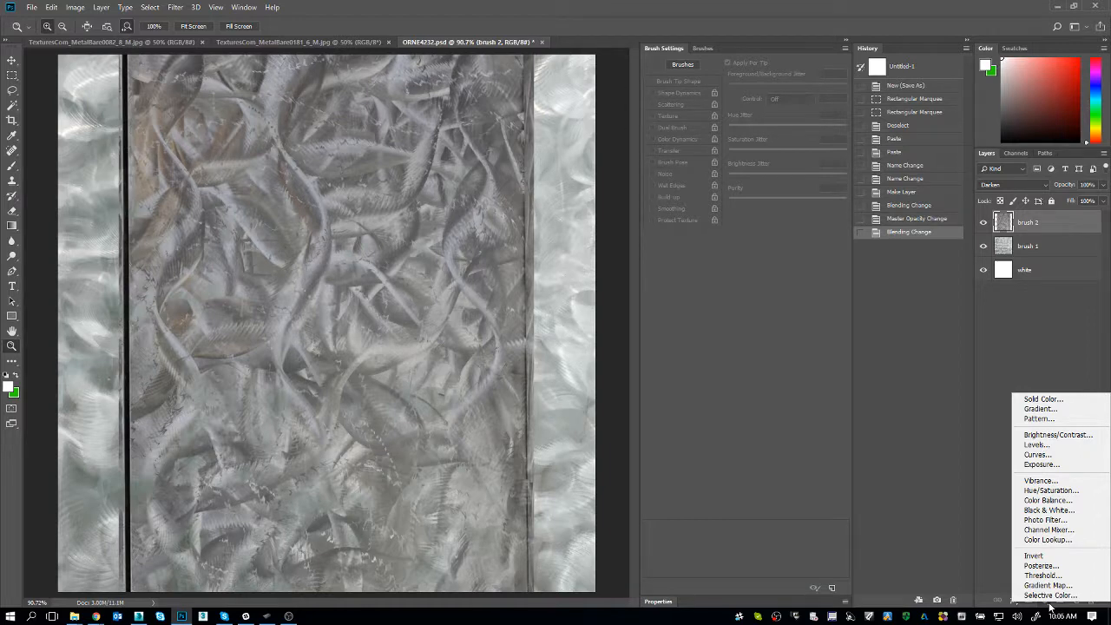
left_click(988, 227)
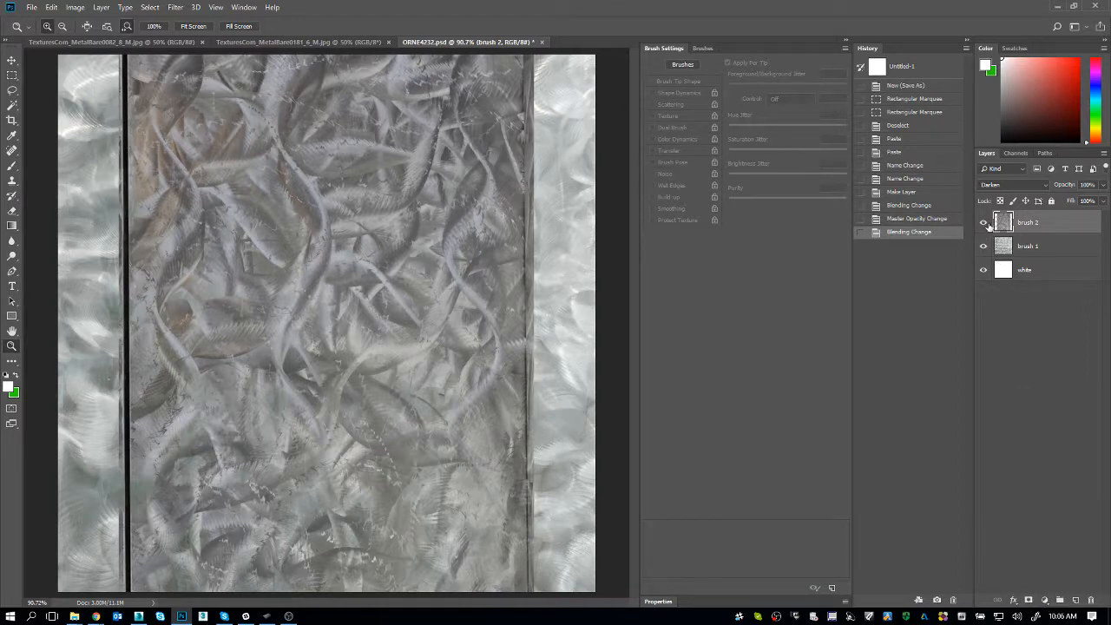
left_click(988, 228)
left_click(984, 223)
left_click(984, 223)
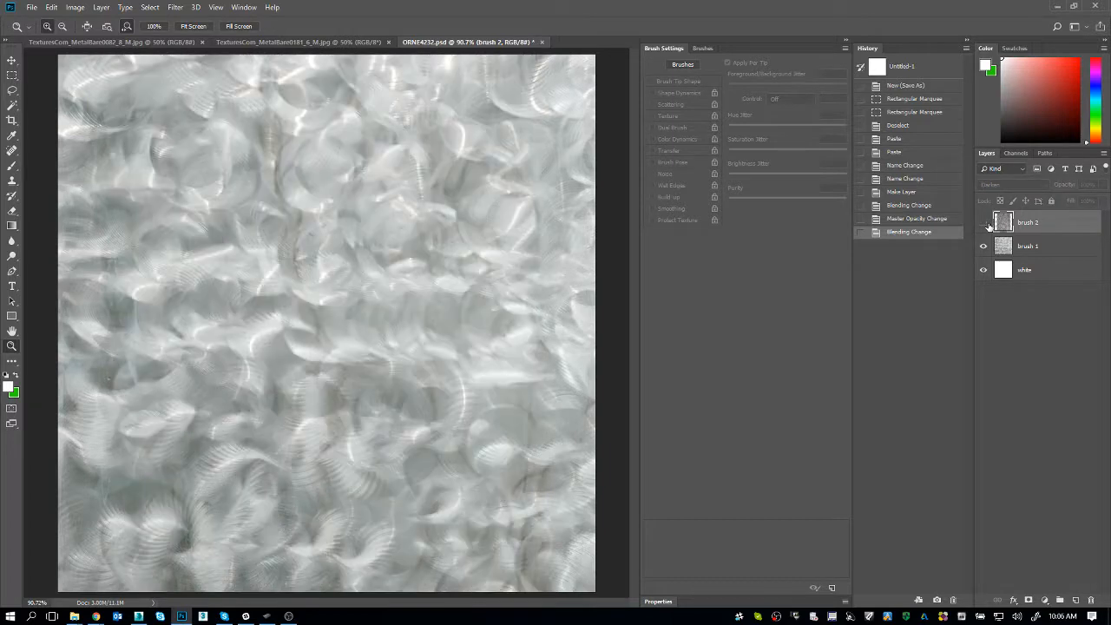
left_click(984, 223)
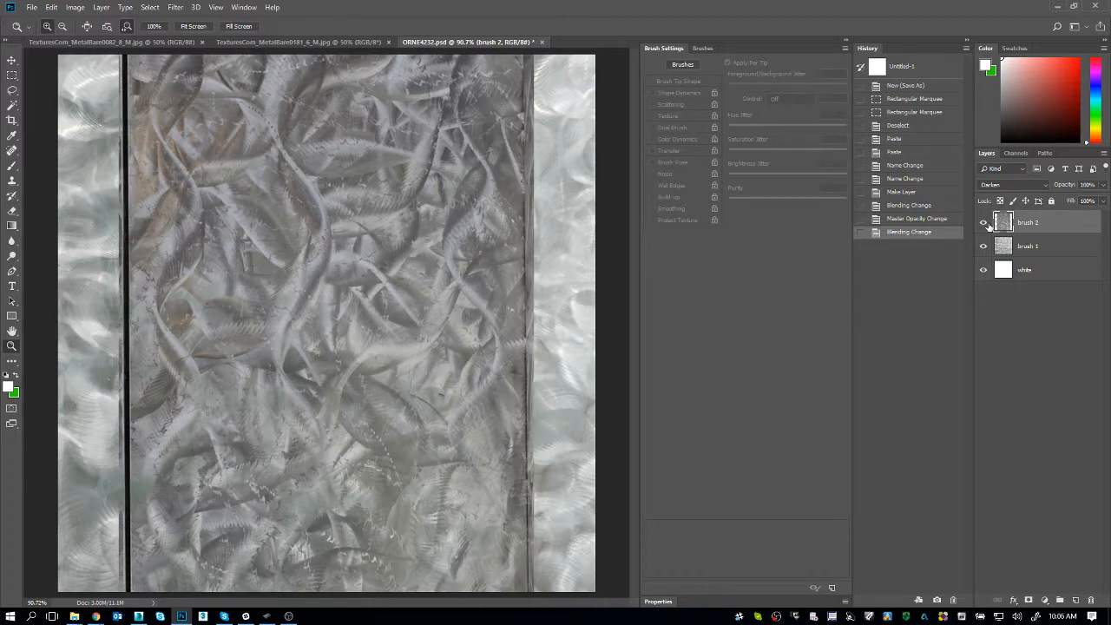
Set the brush 2 layer's blending mode to Lighten and compare the texture with the layer hidden and shown
left_click(1011, 186)
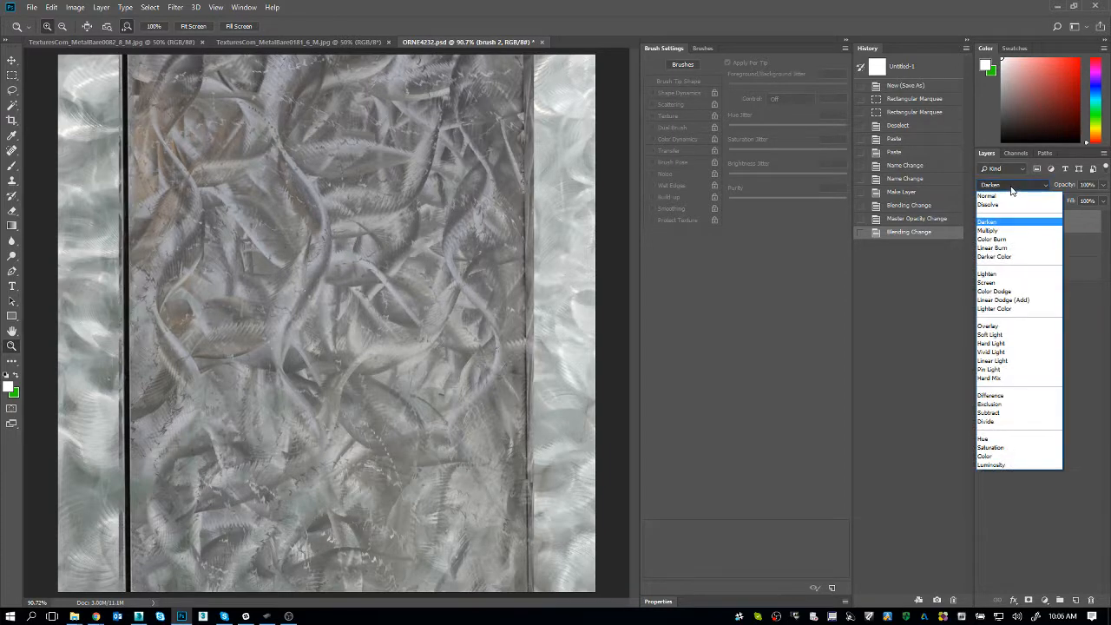
left_click(1005, 275)
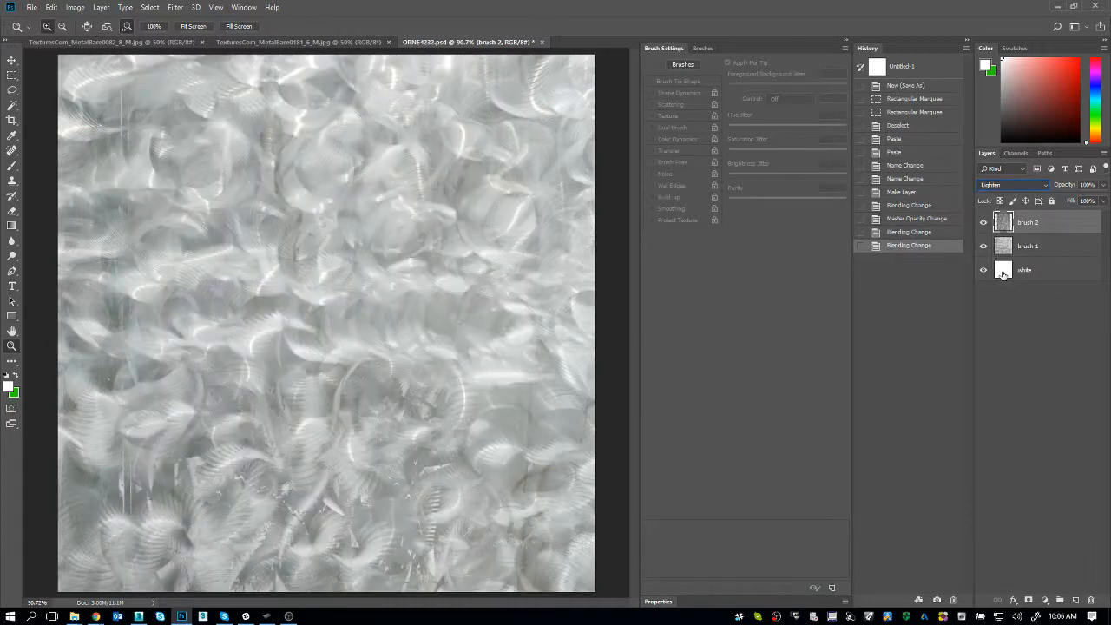
left_click(983, 223)
left_click(983, 223)
left_click(984, 223)
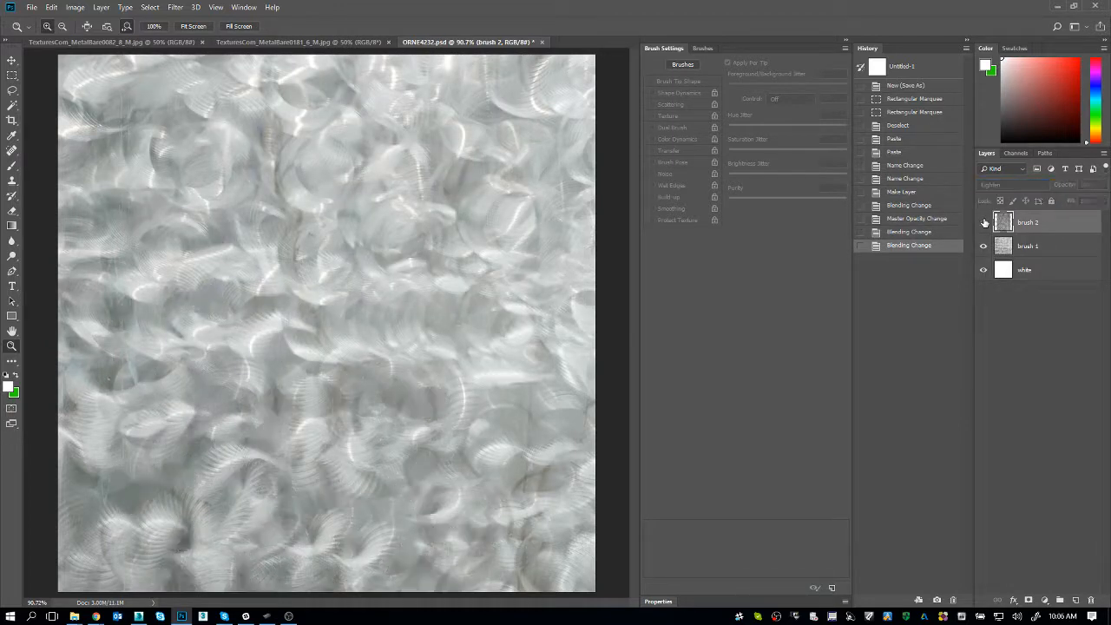
left_click(983, 223)
left_click(983, 223)
left_click(983, 223)
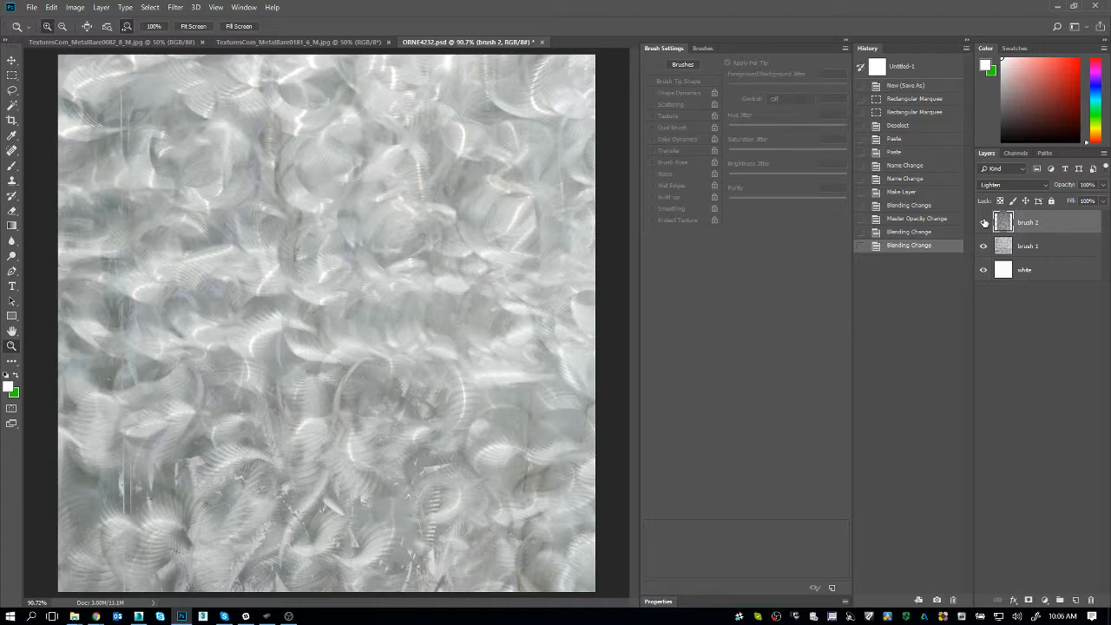
left_click(984, 223)
left_click(983, 223)
left_click(983, 223)
left_click(984, 223)
left_click(983, 224)
left_click(983, 224)
left_click(983, 224)
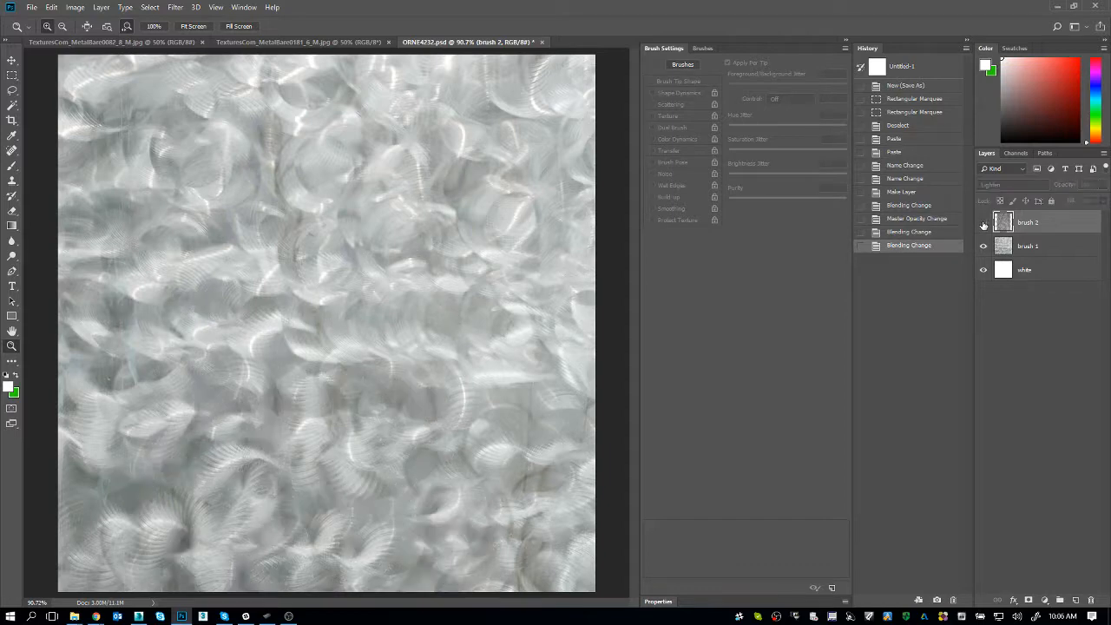
left_click(984, 224)
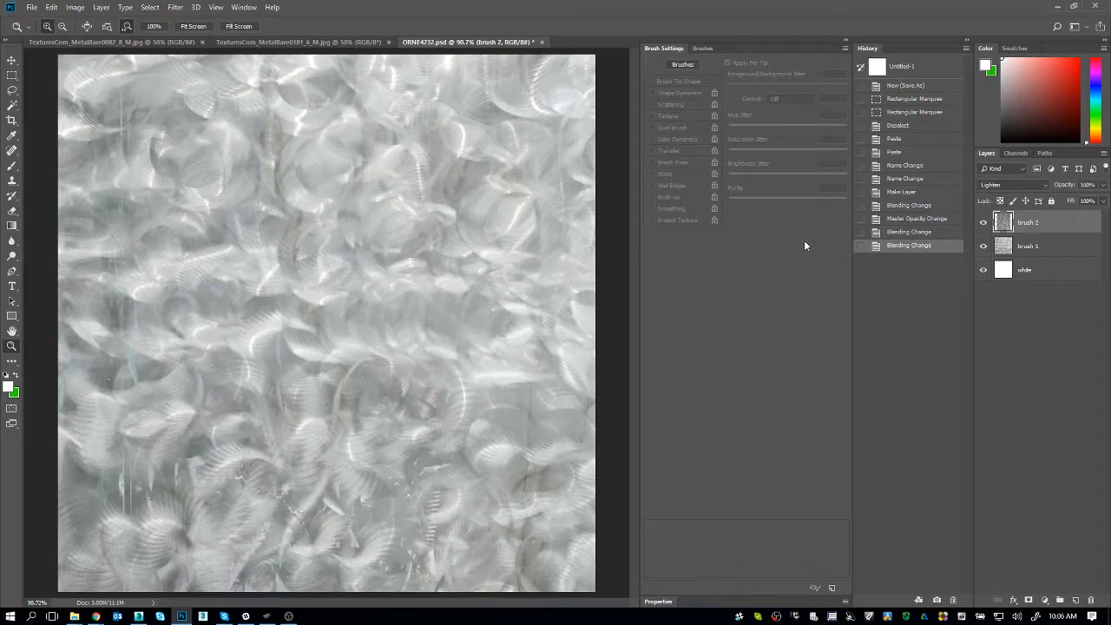
left_click(985, 224)
left_click(984, 224)
Try reduced opacities down to 48% on the Lighten-mode brush 2 layer, comparing the texture with the layer hidden and shown
left_click_drag(1074, 186, 1065, 187)
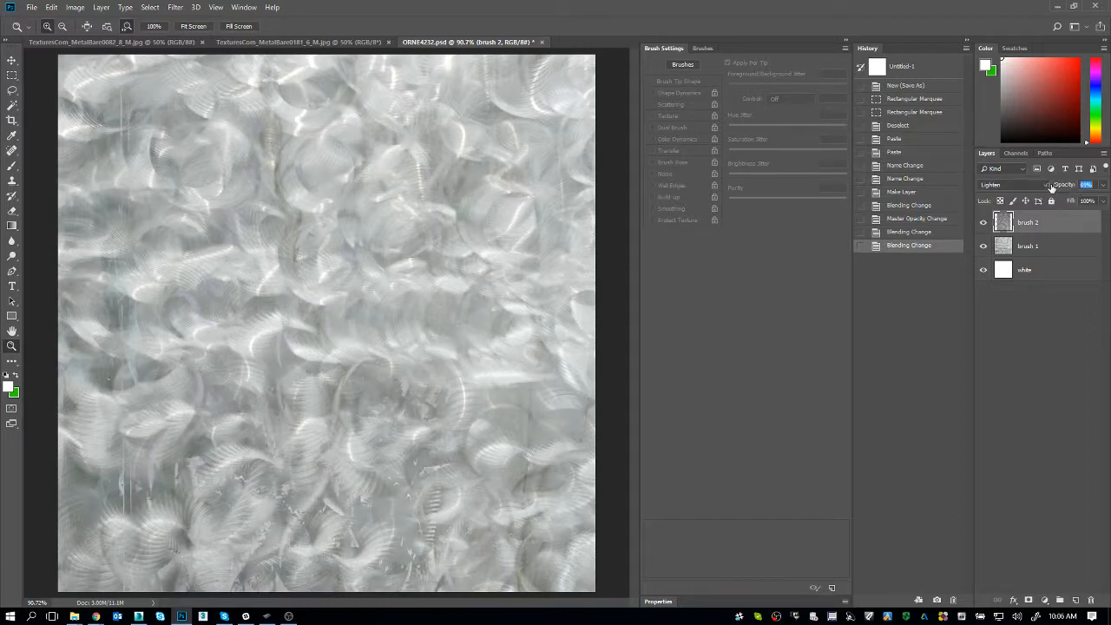
type("100")
key("Return")
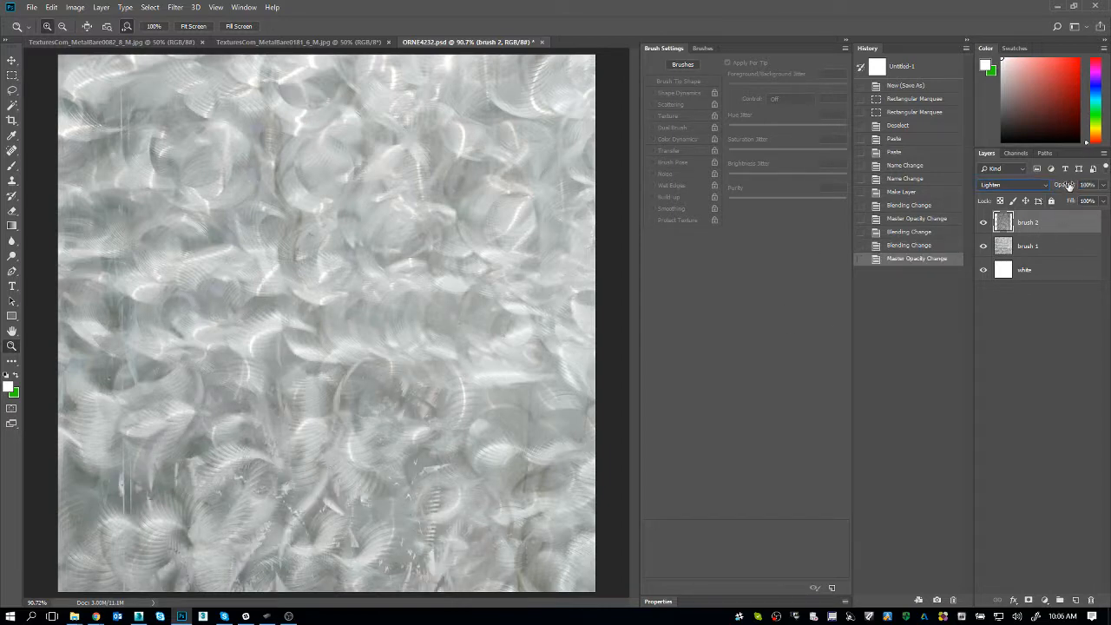
left_click_drag(1065, 189, 1044, 189)
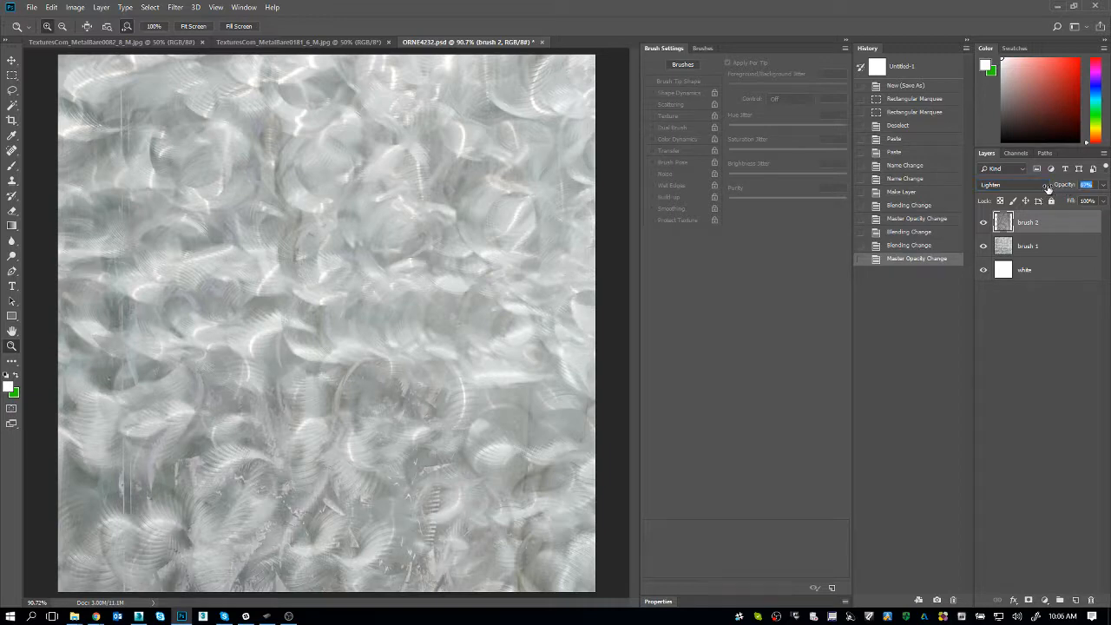
left_click(983, 223)
left_click(984, 224)
left_click(983, 224)
left_click(983, 224)
left_click_drag(1067, 188, 1054, 189)
left_click(983, 224)
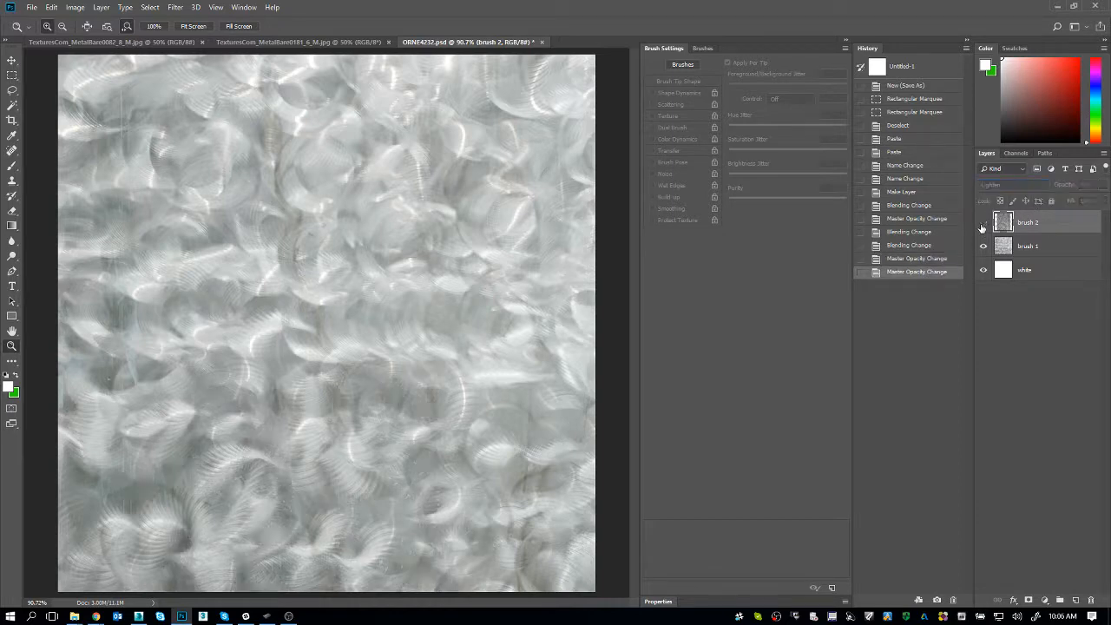
left_click(983, 224)
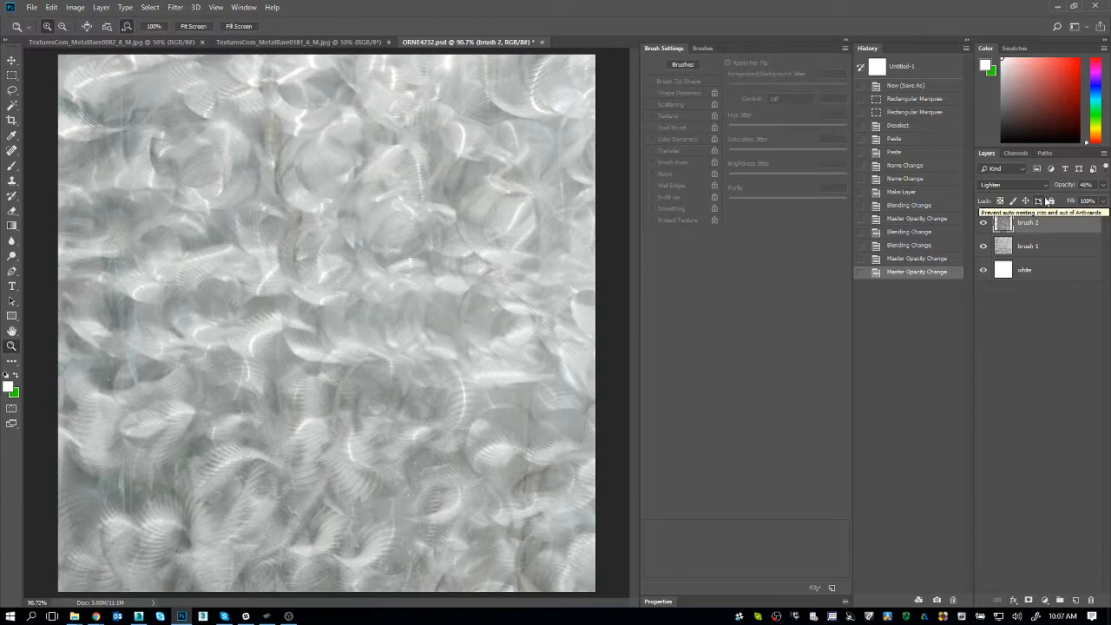
Vary the brush 2 layer's opacity, trying 52%, and return it to 100%
mouse_move(1059, 188)
left_mouse_down()
mouse_move(1048, 190)
mouse_move(1108, 192)
left_mouse_up()
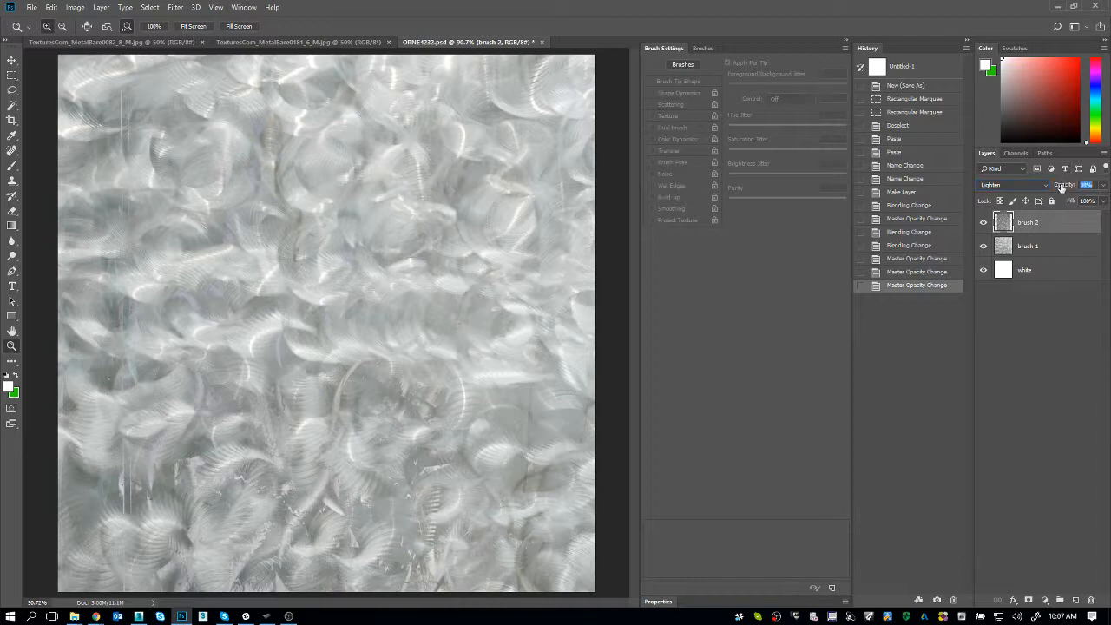
left_click_drag(1061, 188, 1057, 189)
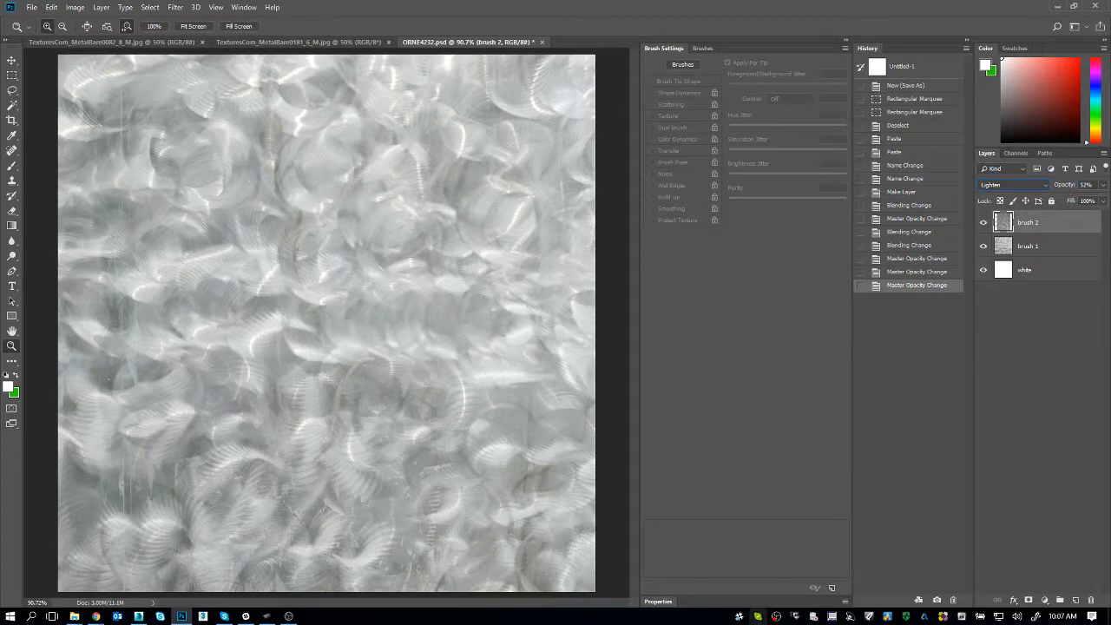
right_click(776, 617)
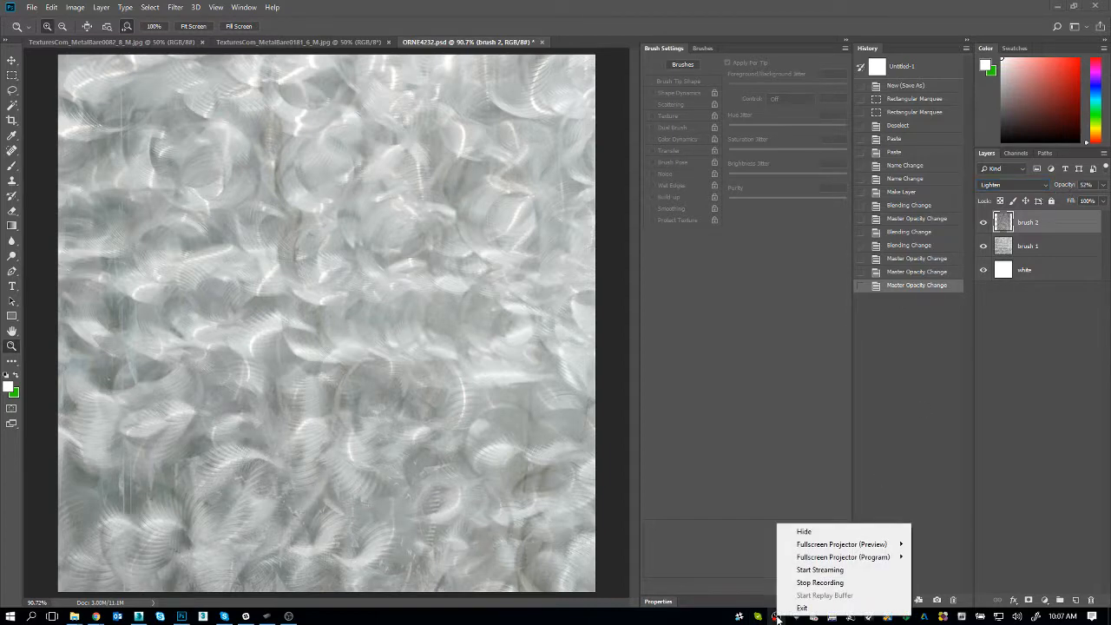
left_click(741, 345)
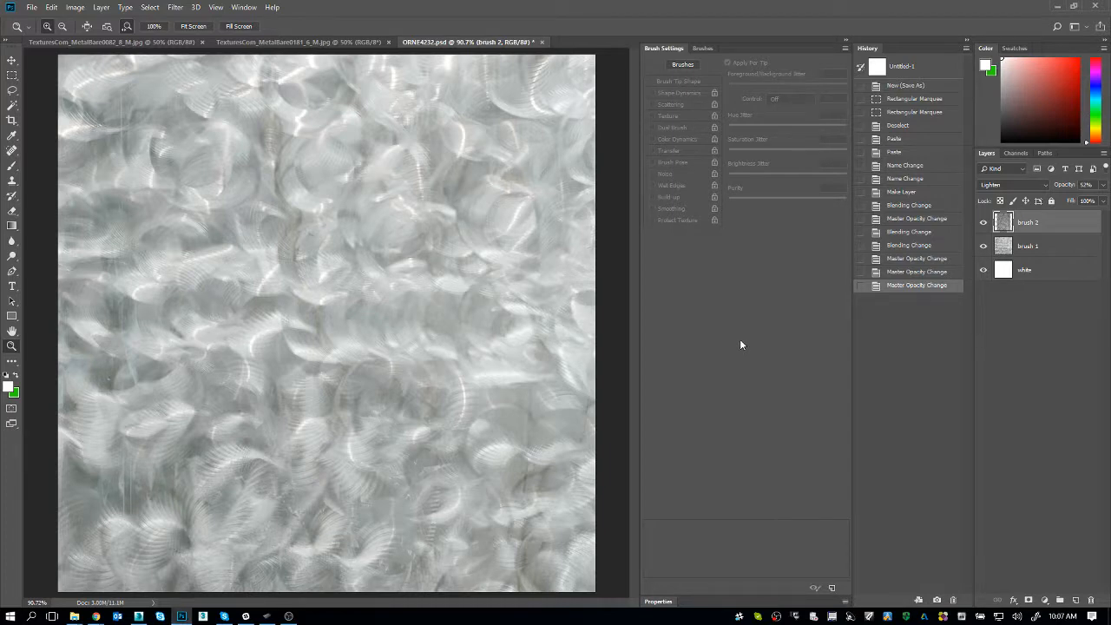
left_click_drag(1063, 185, 1106, 184)
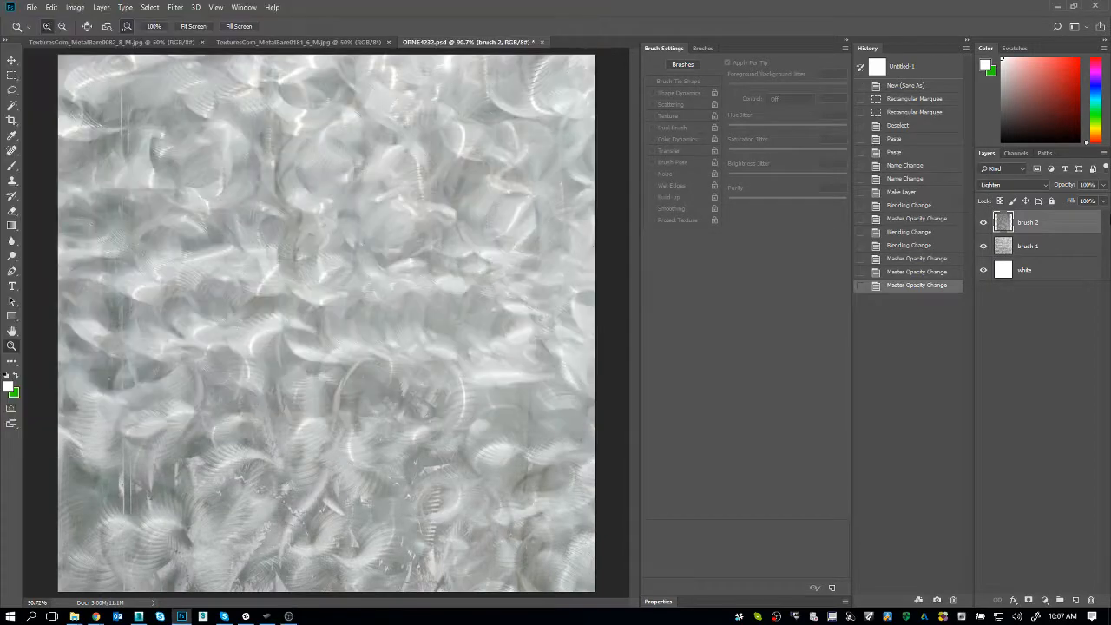
Switch to the open Wacom Tablet Properties window and close it
key("alt+Tab")
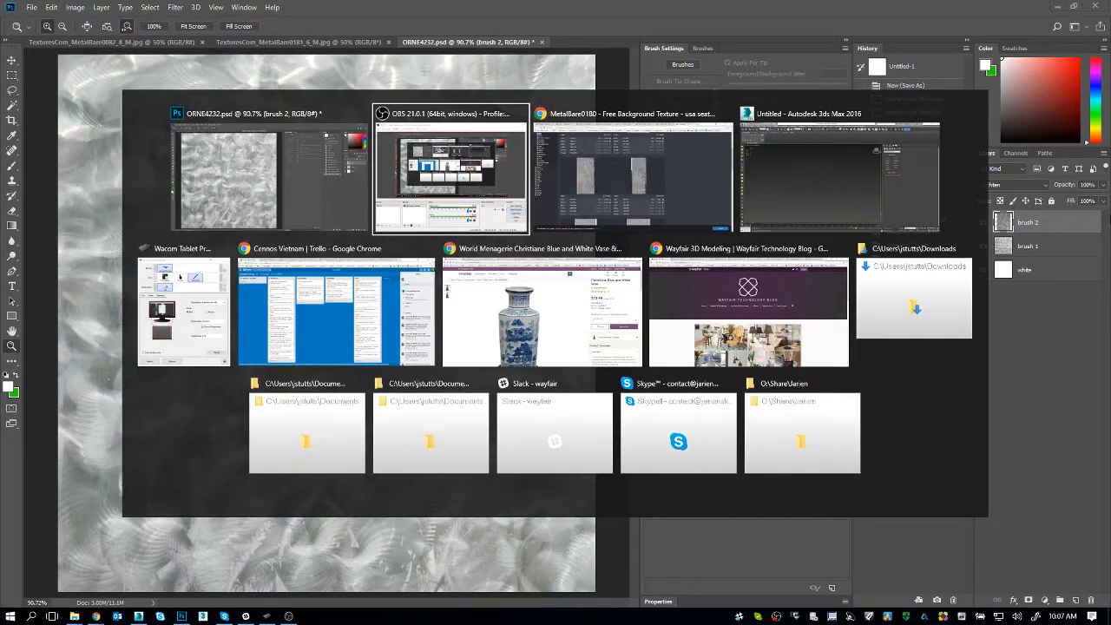
key("alt+Tab")
key("alt+Tab")
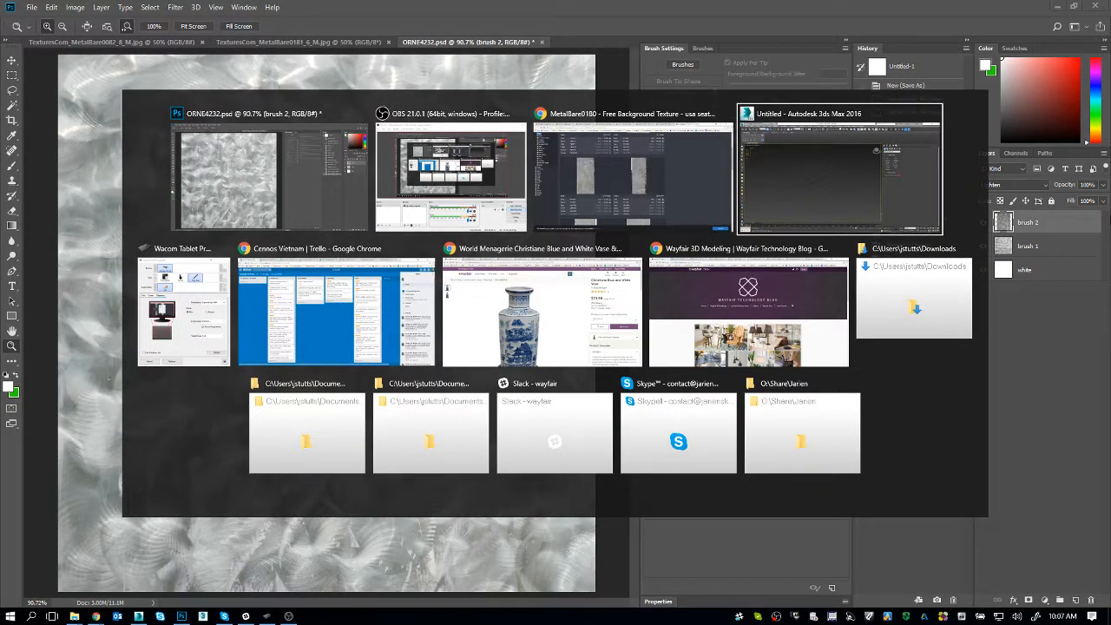
key("alt+Tab")
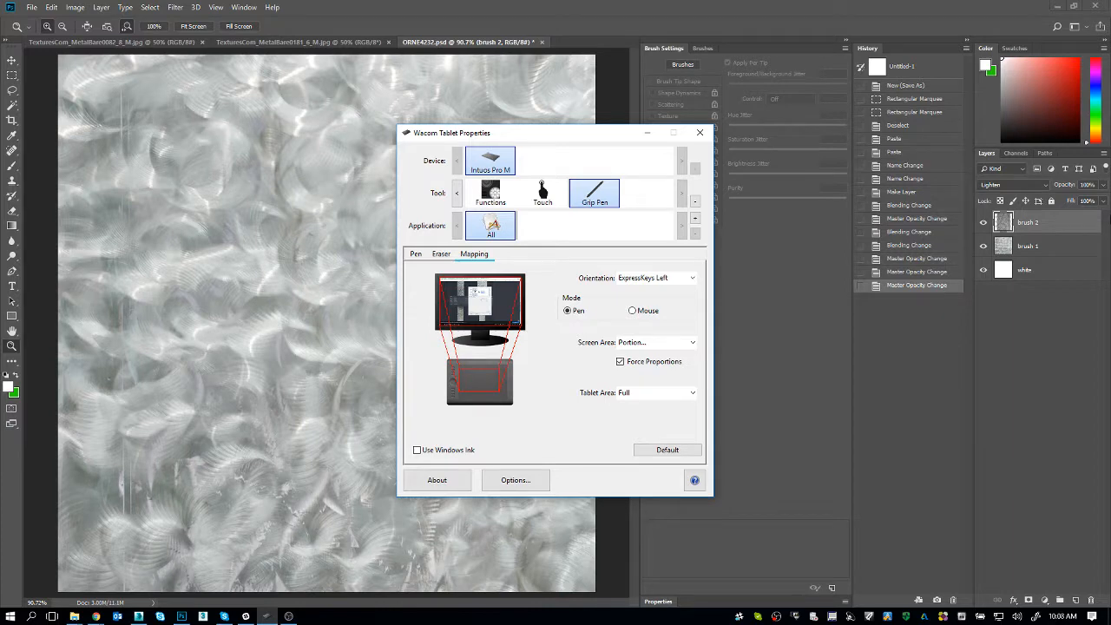
left_click(700, 132)
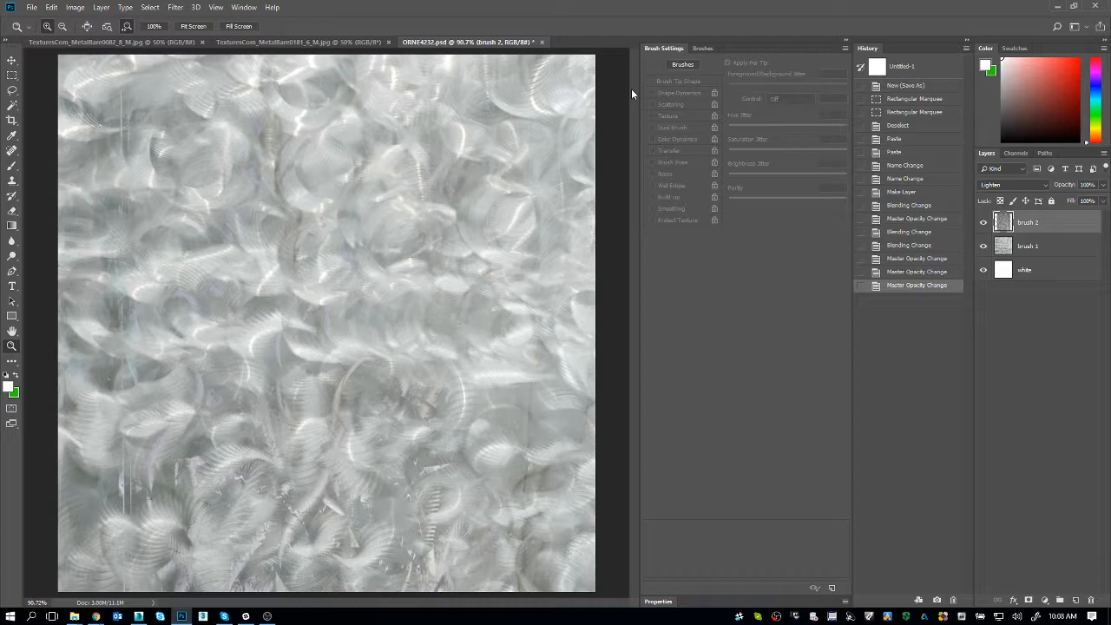
Search the computer for wacom and open Wacom Tablet Properties
key("super")
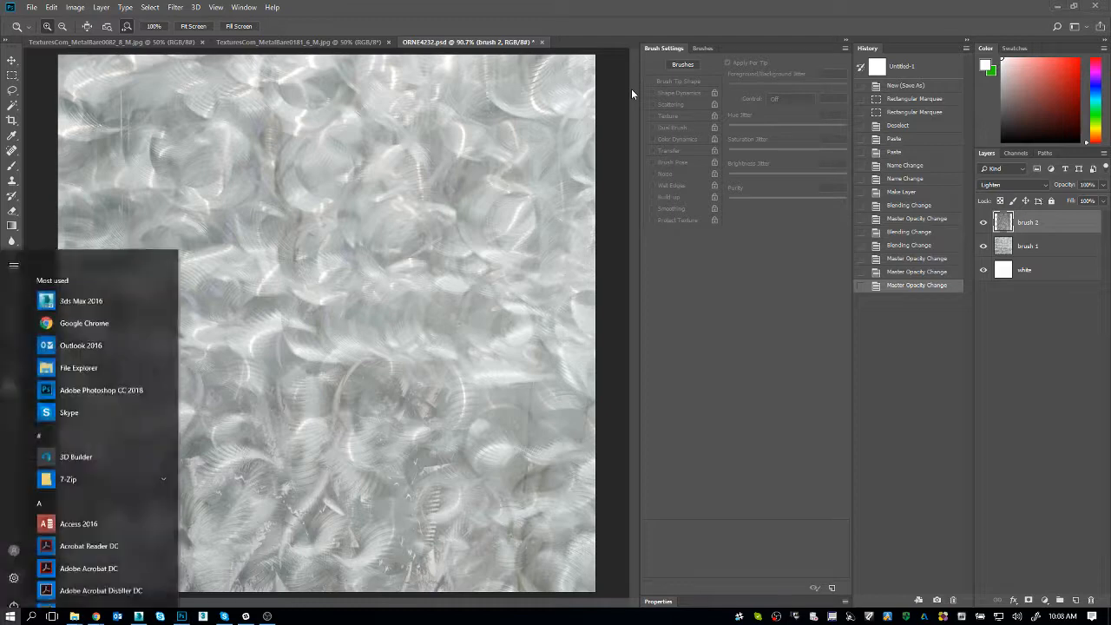
key("super")
key("super")
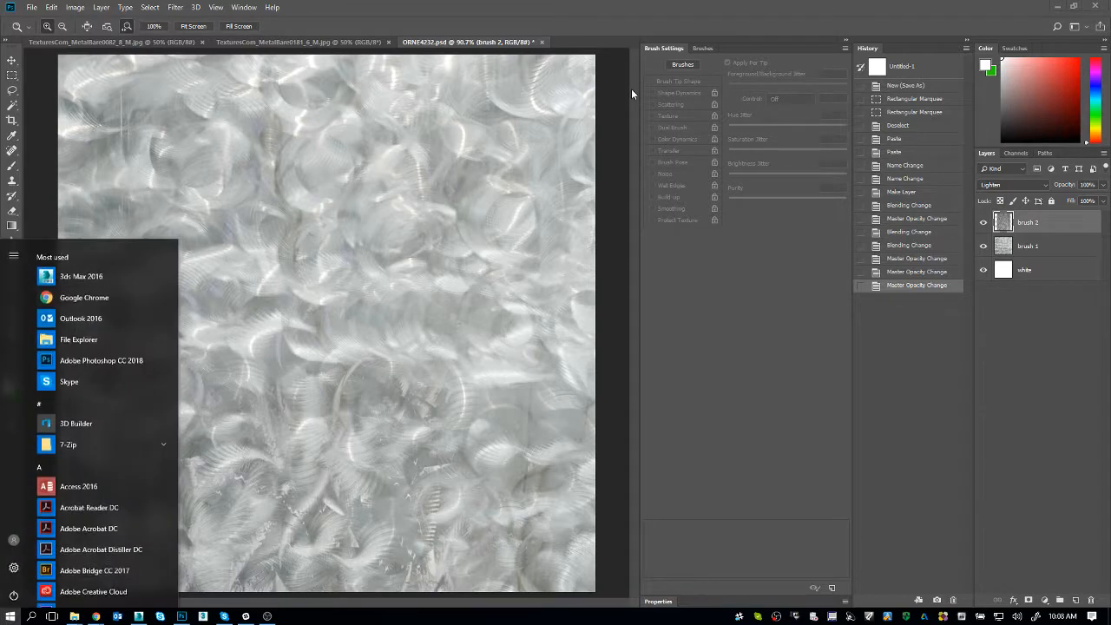
type("wacom")
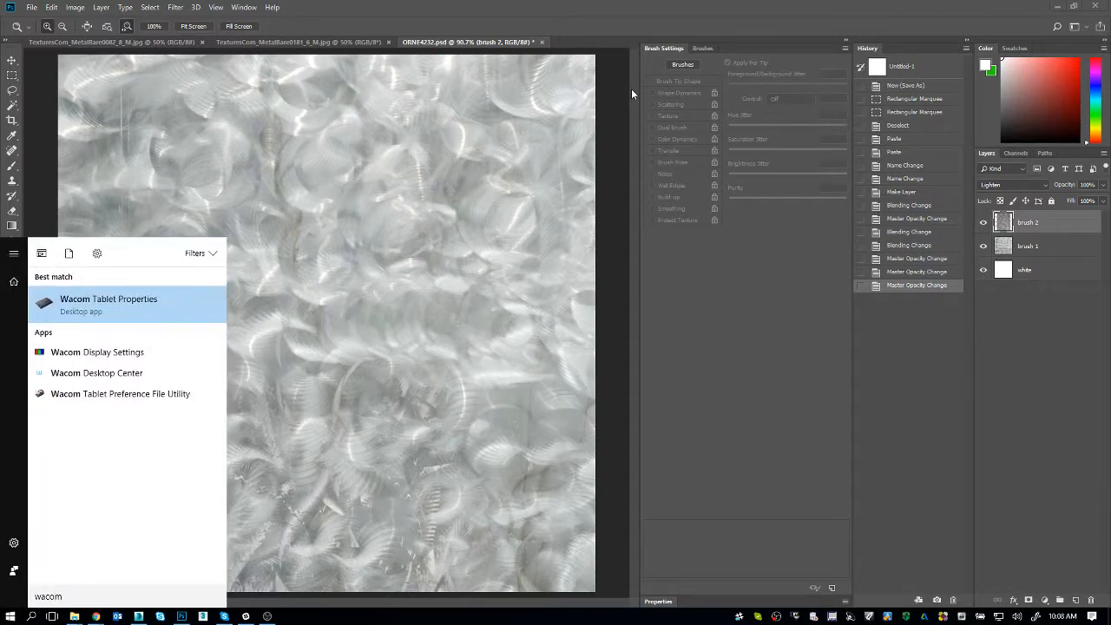
left_click(90, 305)
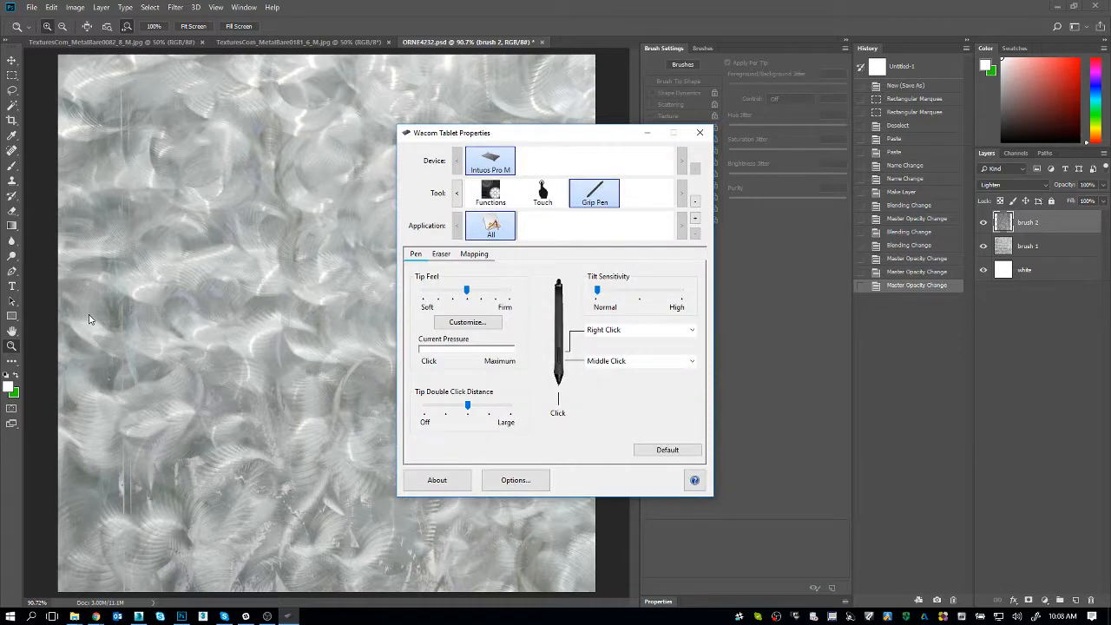
Toggle the Pressure Compatibility setting for 1024 pressure levels in the tablet options, accept the options and close the tablet properties
left_click(506, 479)
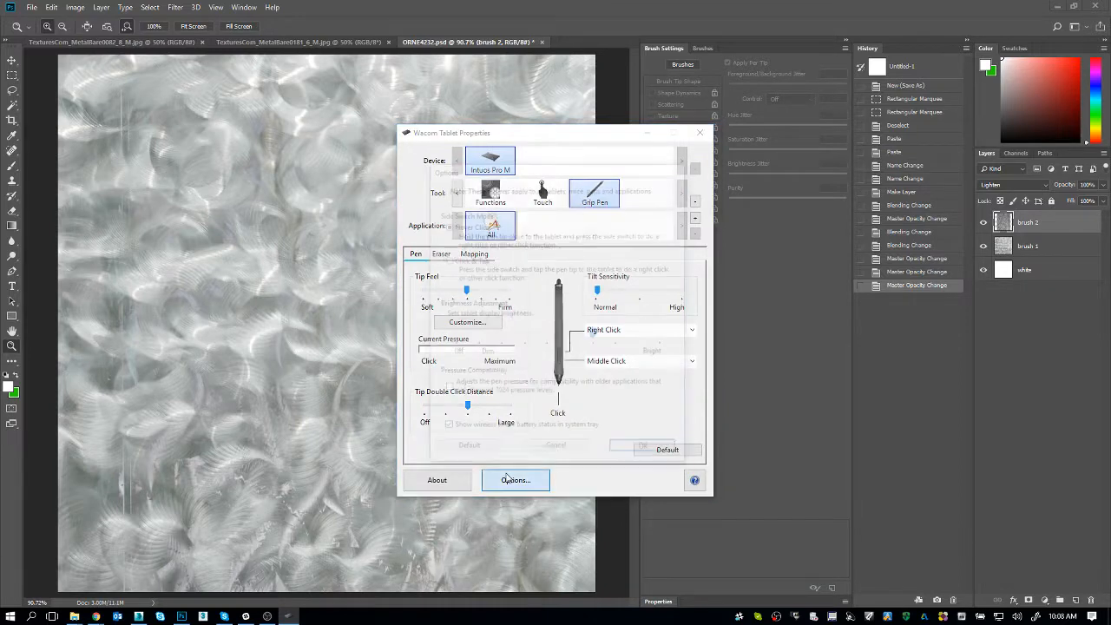
left_click(445, 391)
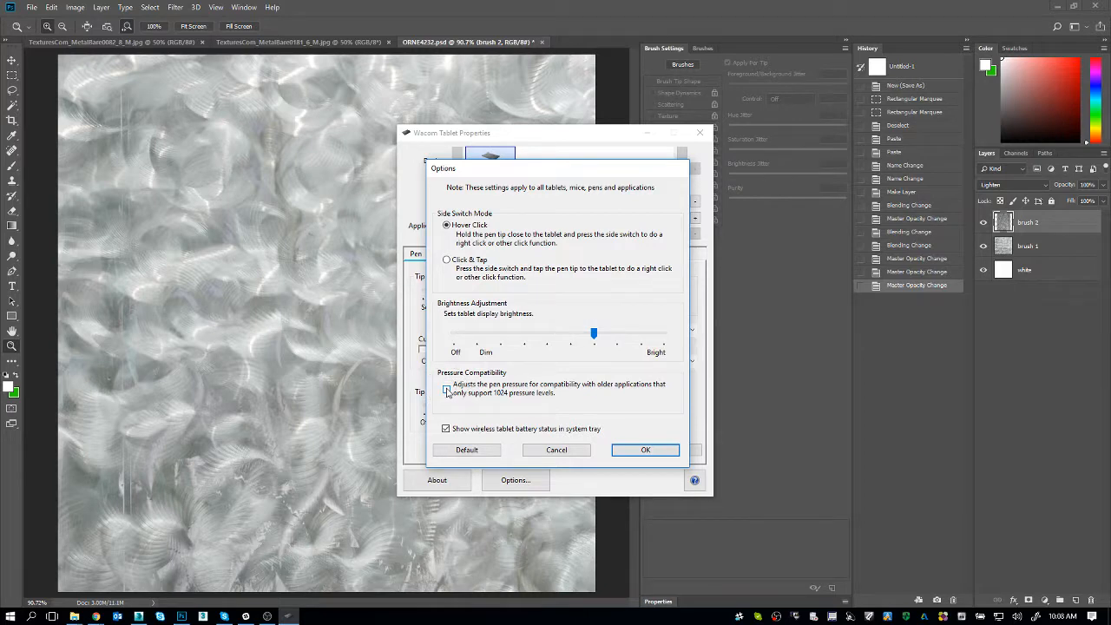
left_click(446, 391)
left_click(446, 391)
left_click(649, 450)
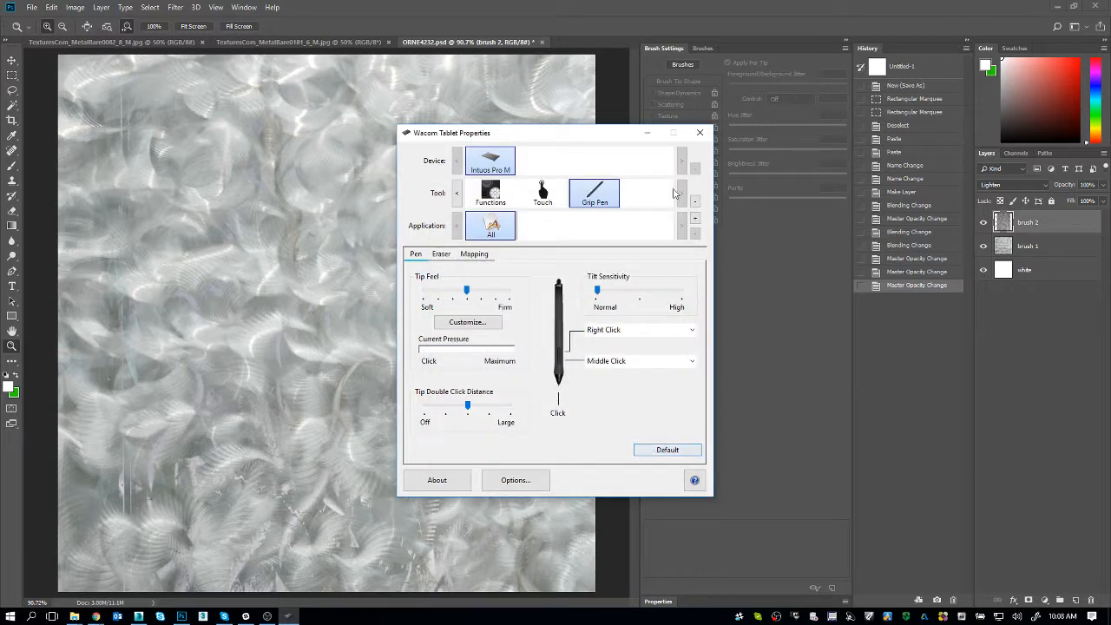
left_click(699, 132)
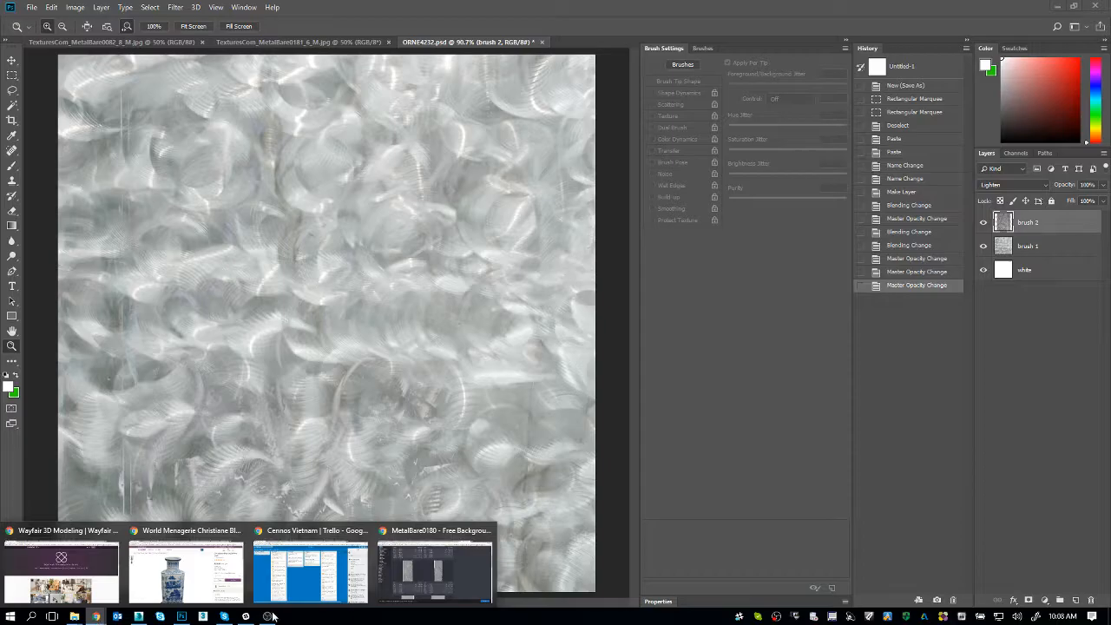
Switch to Google Chrome and show the 3D Model Management page with the product's reference photography
left_click(434, 571)
key("ctrl+Tab")
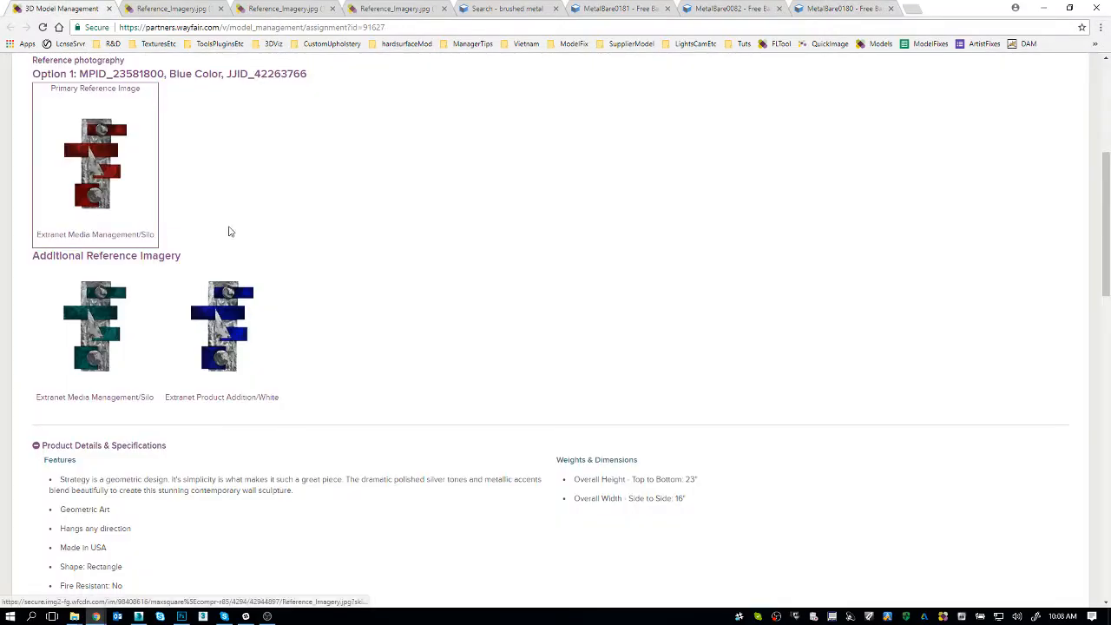
Compare the blue reference image in Google Chrome with the Photoshop texture, toggling the brush 2 layer's visibility
key("ctrl+Tab")
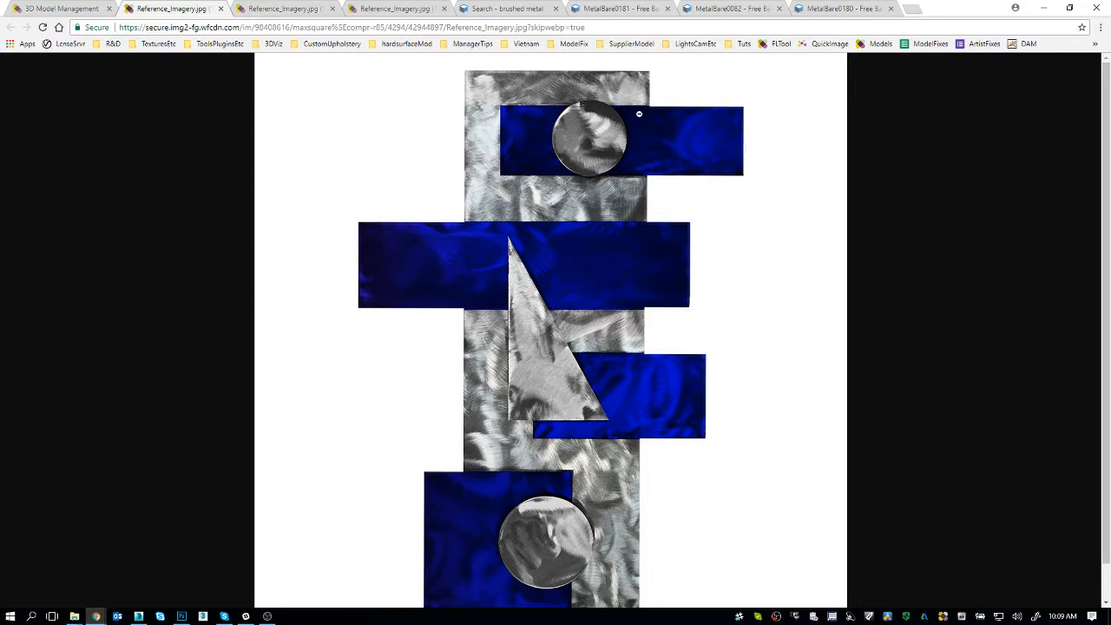
key("alt+Tab")
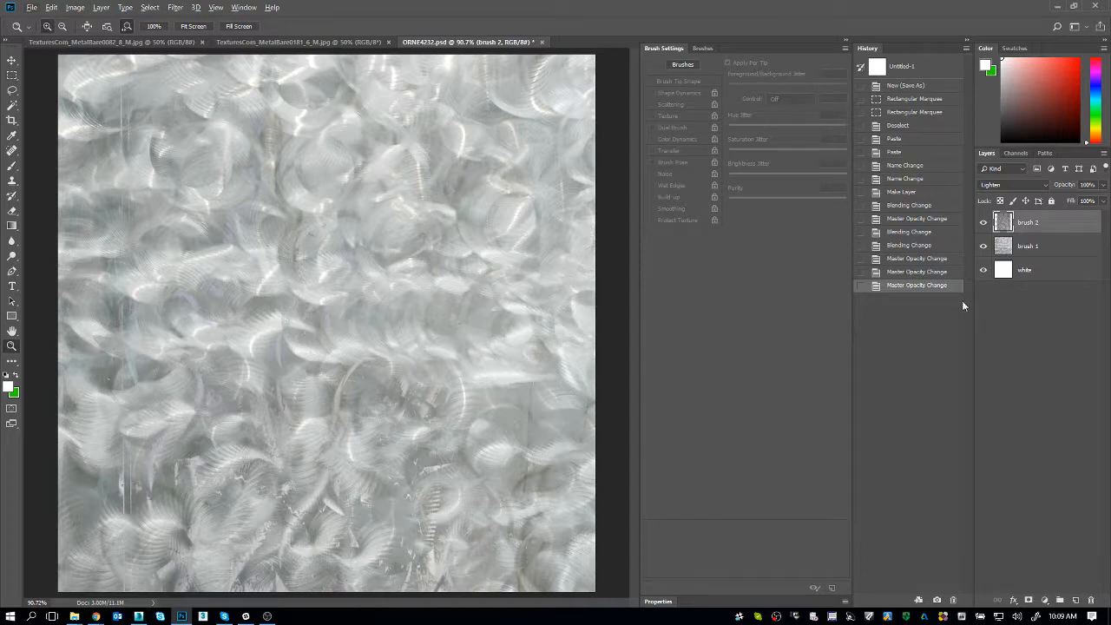
left_click(984, 223)
left_click(983, 224)
key("alt+Tab")
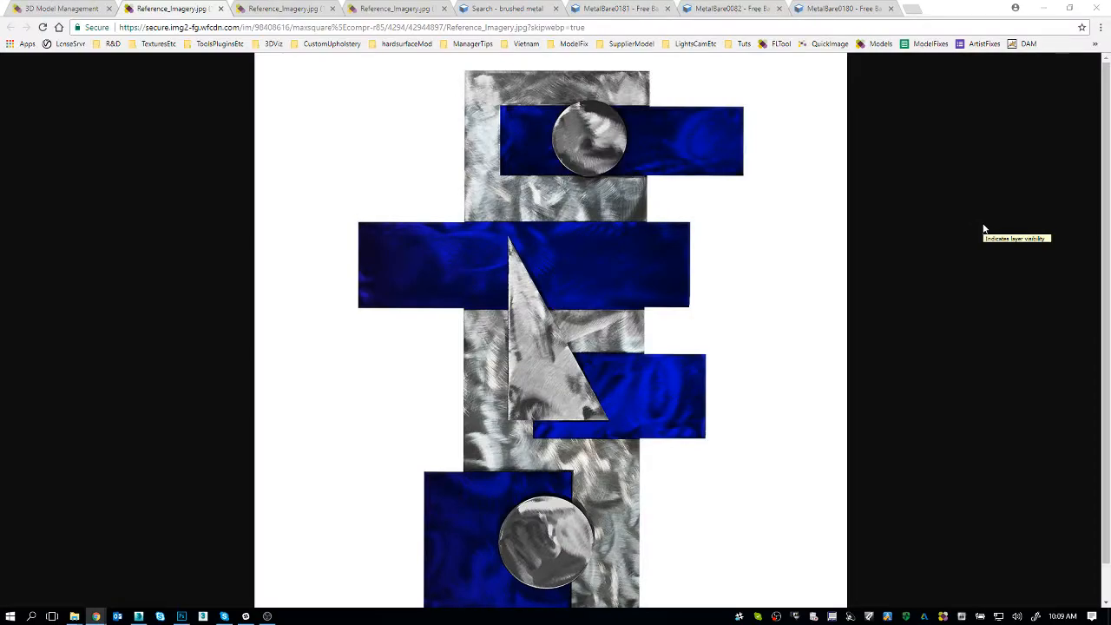
key("alt+Tab")
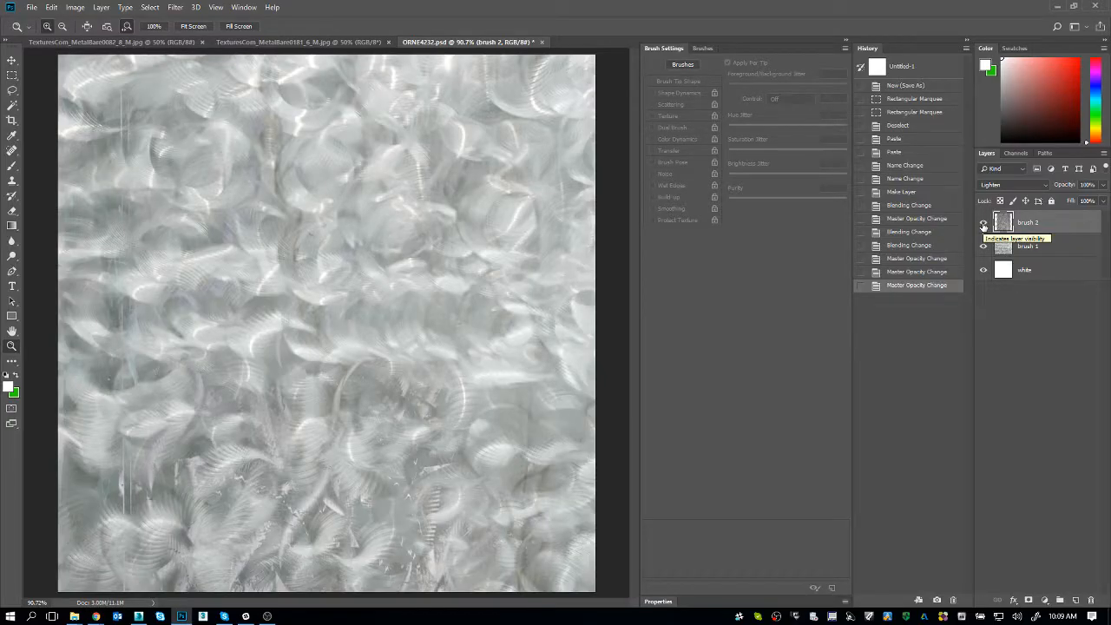
Set the brush 2 layer's blending mode to Normal, then try inverting its colors and undo the inversion
left_click(1007, 185)
left_click(1000, 189)
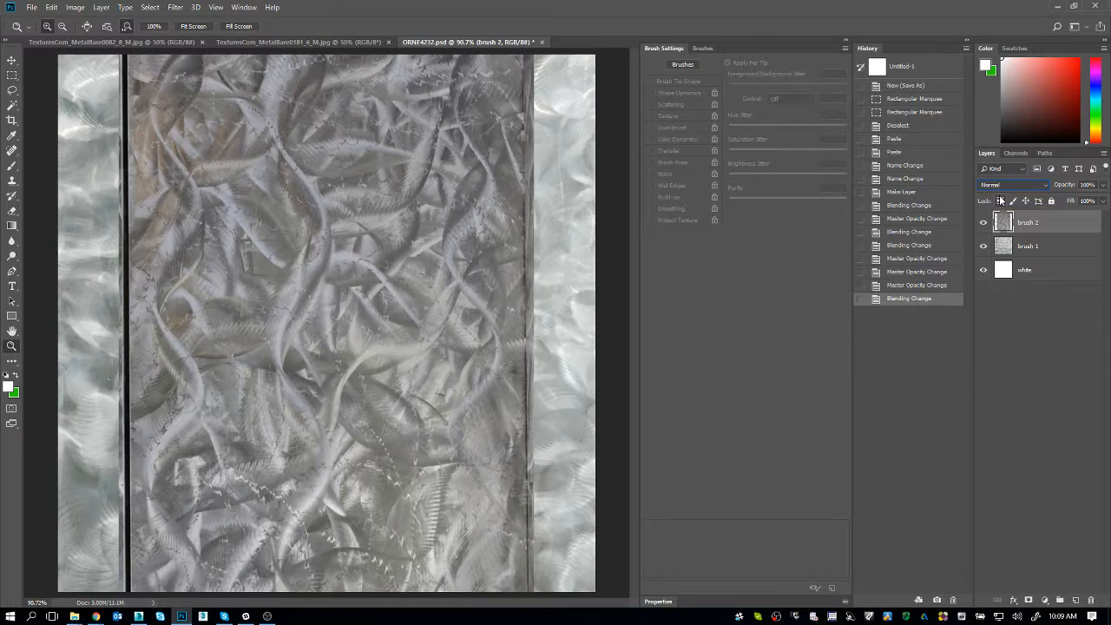
key("ctrl+i")
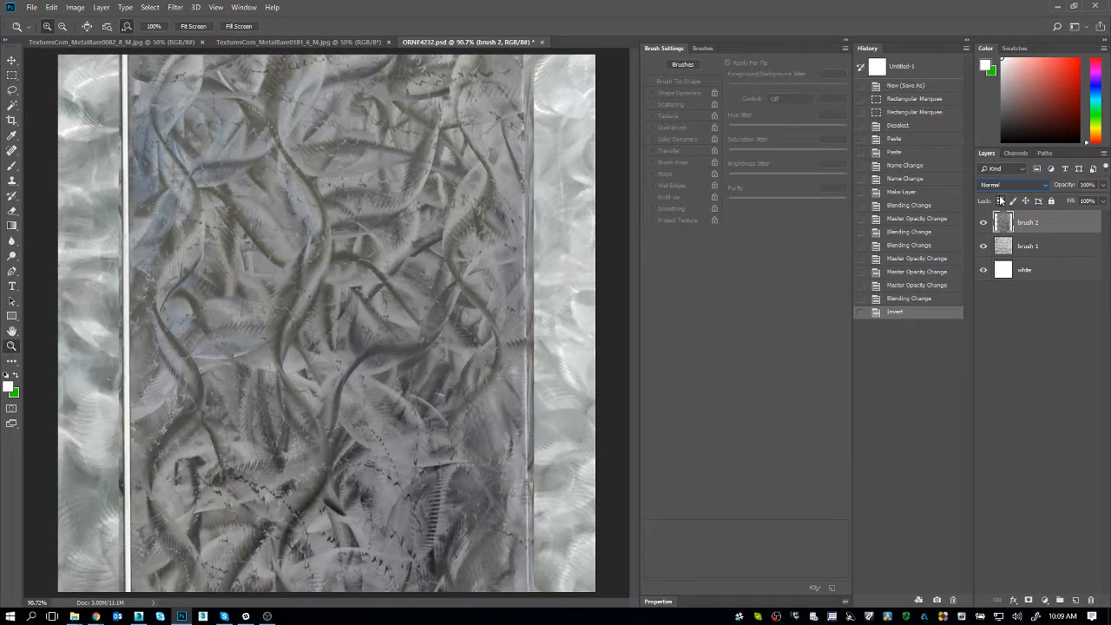
key("ctrl+z")
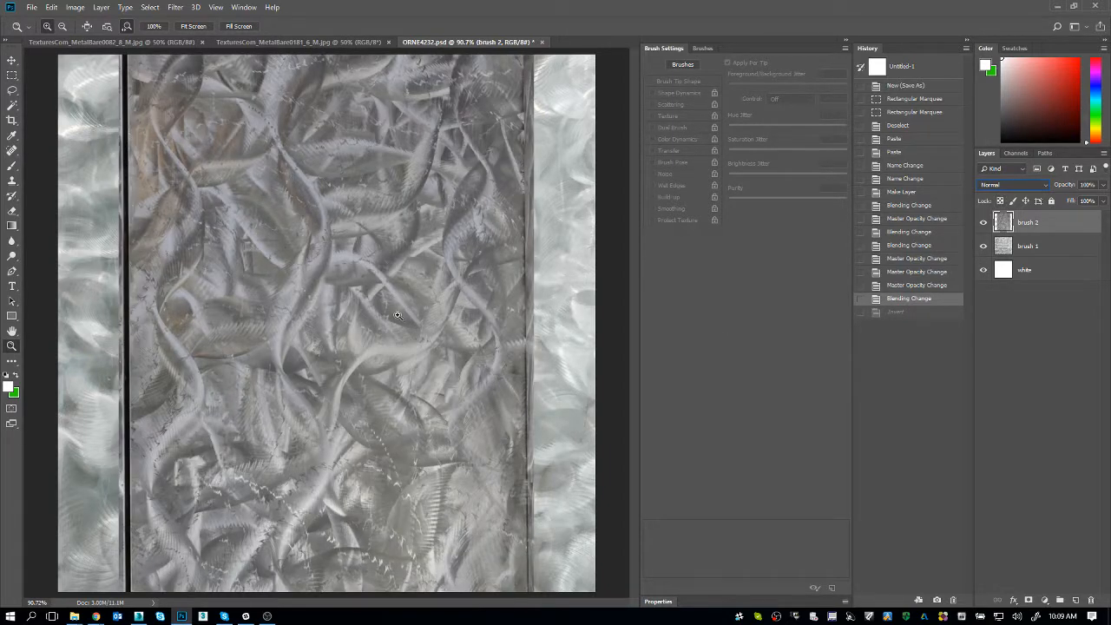
Examine the light and dark brush strokes of the brush 2 texture up close
scroll(397, 224, "up", 1)
scroll(398, 223, "up", 5)
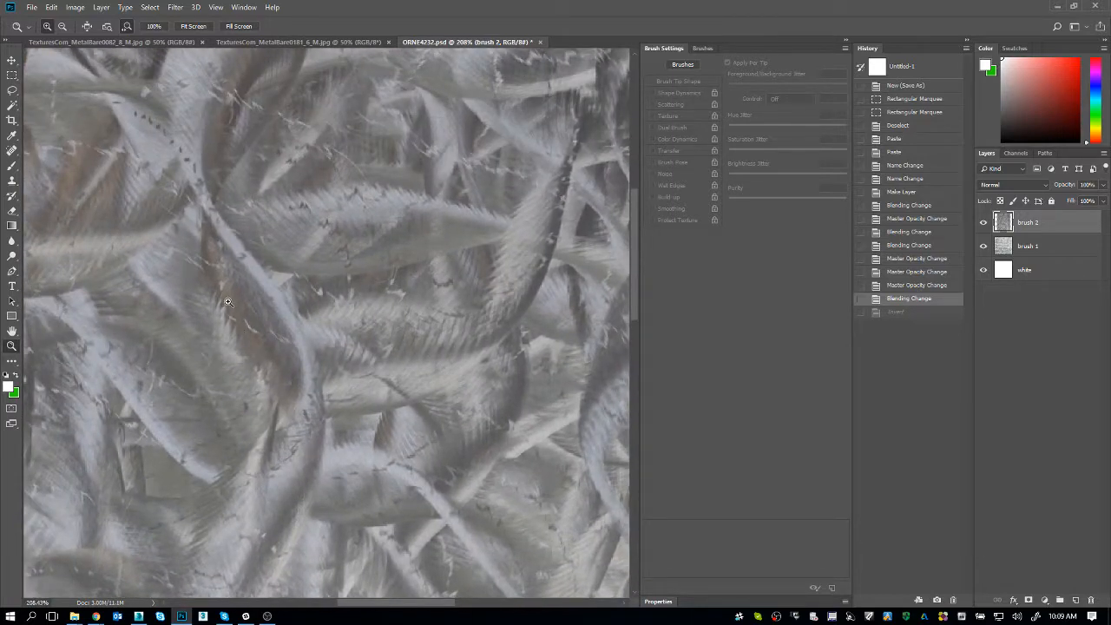
left_click_drag(191, 187, 265, 373)
key("ctrl+0")
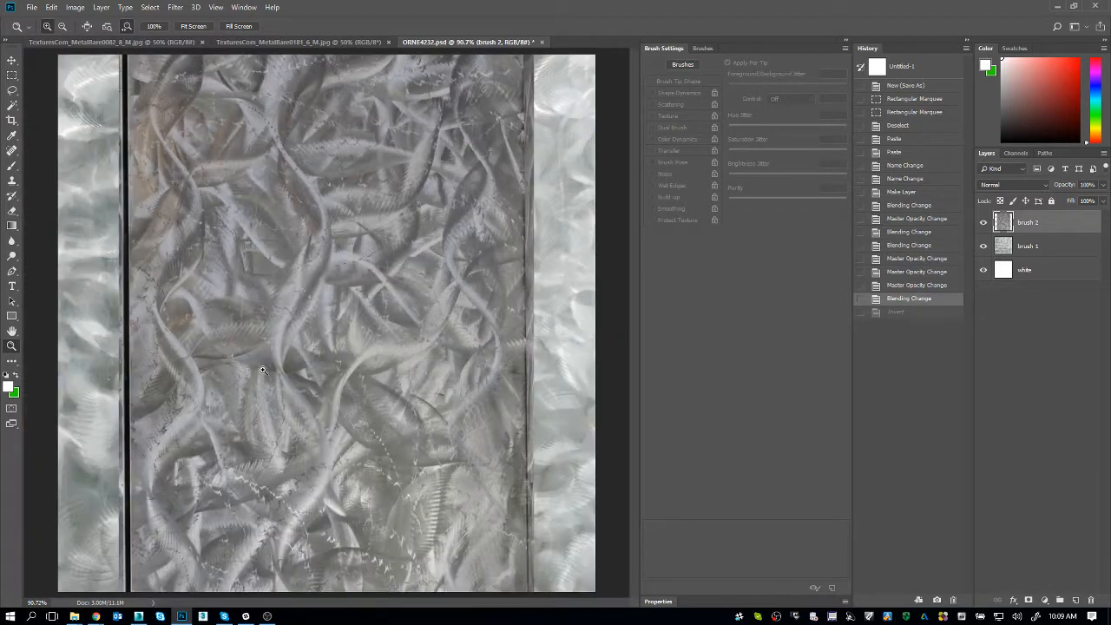
left_click(348, 522)
left_click_drag(348, 522, 402, 482)
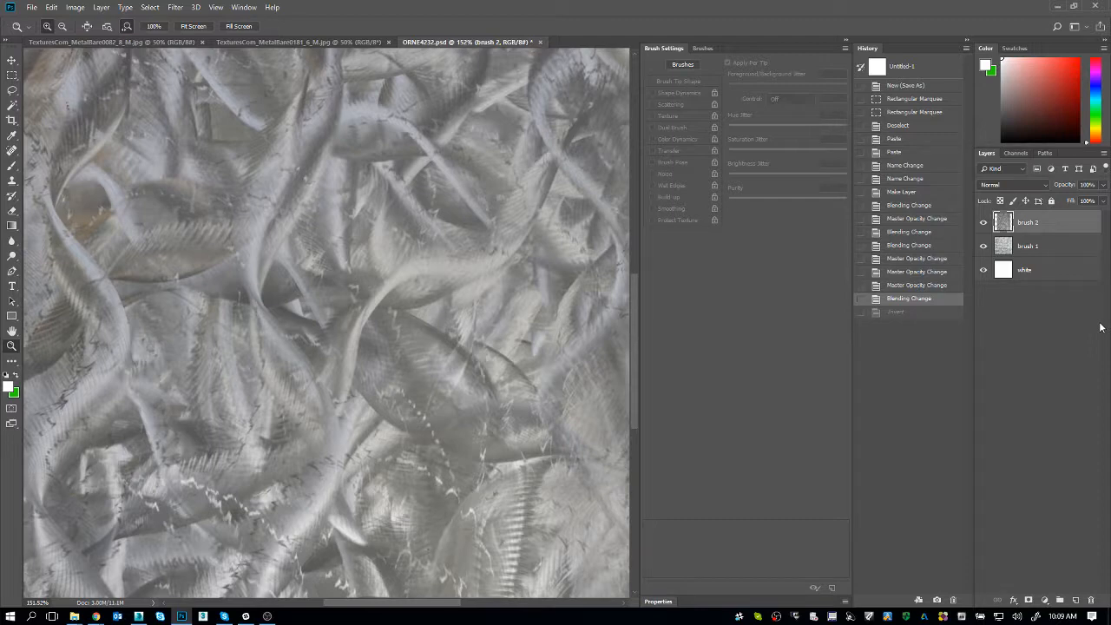
Rename the brush 2 layer as "brush 2 original" and the brush 1 layer as "brush 1 original"
double_click(1028, 222)
key("End")
type("orig")
key("Return")
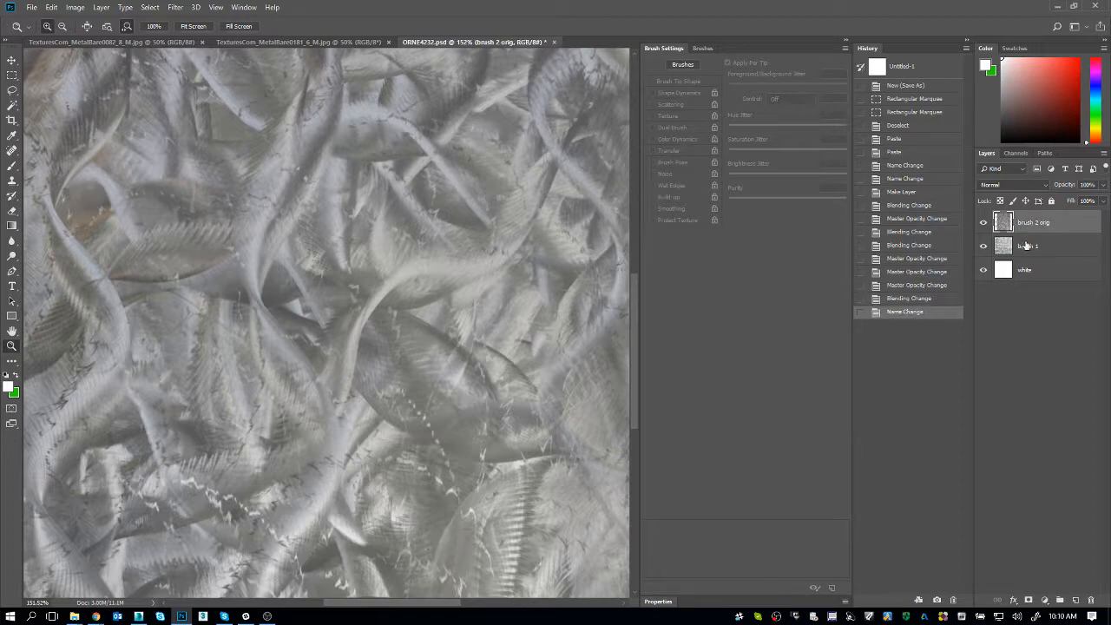
double_click(1028, 246)
key("End")
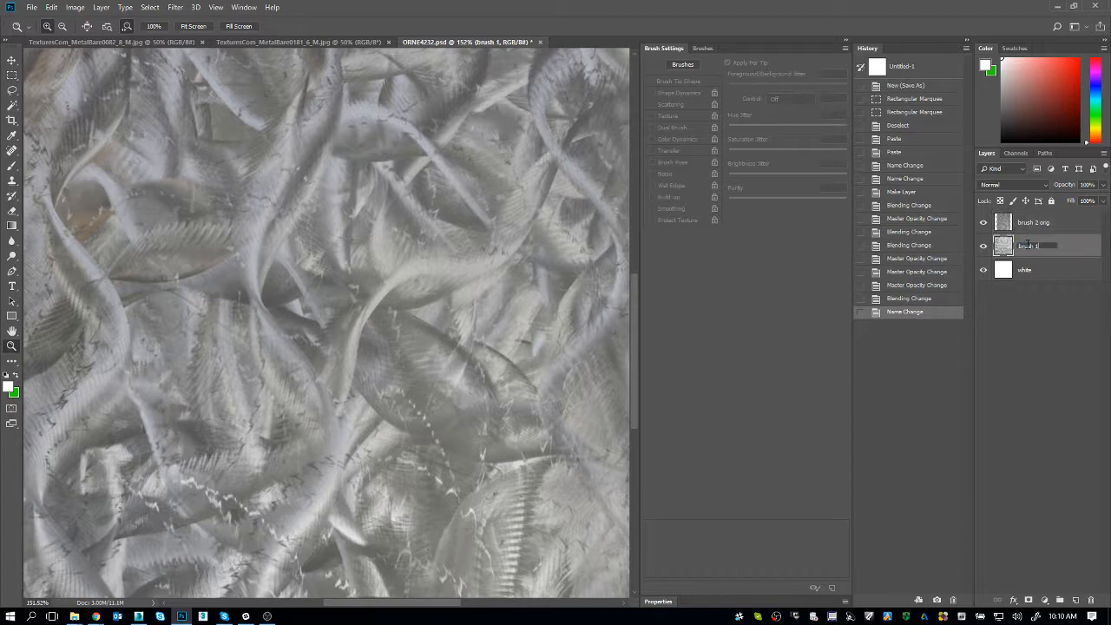
type("original")
key("Return")
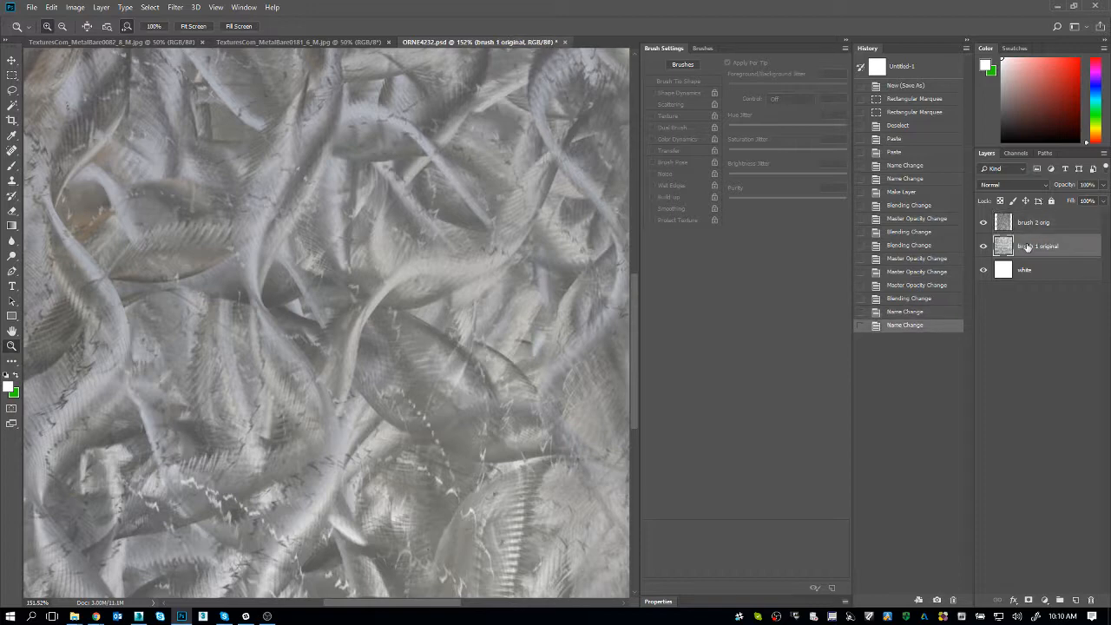
double_click(1046, 223)
key("End")
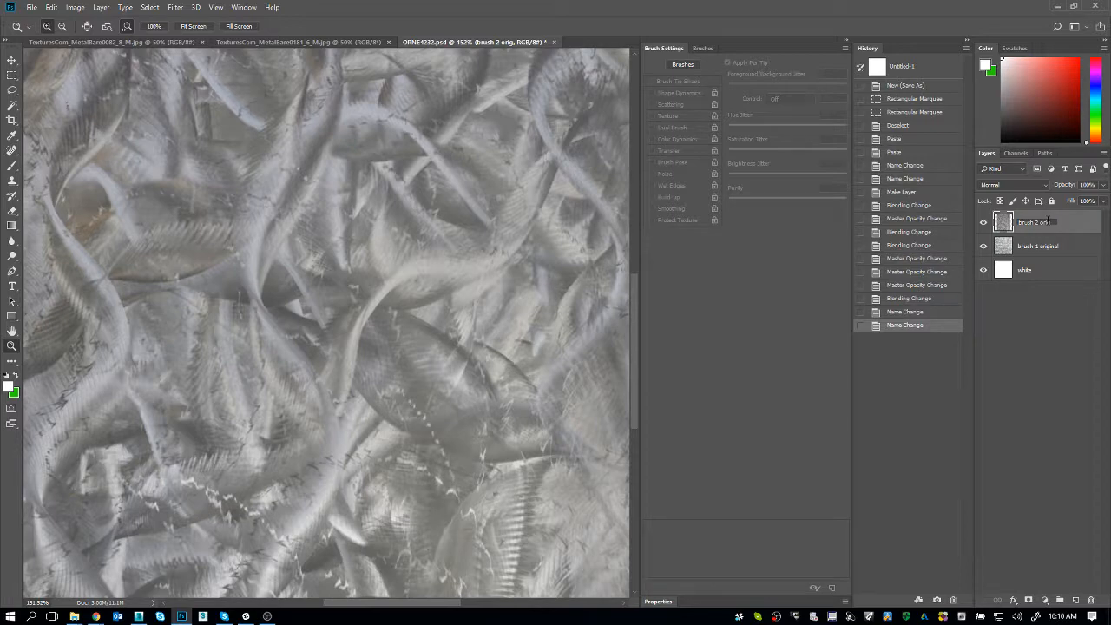
type("inal")
key("Return")
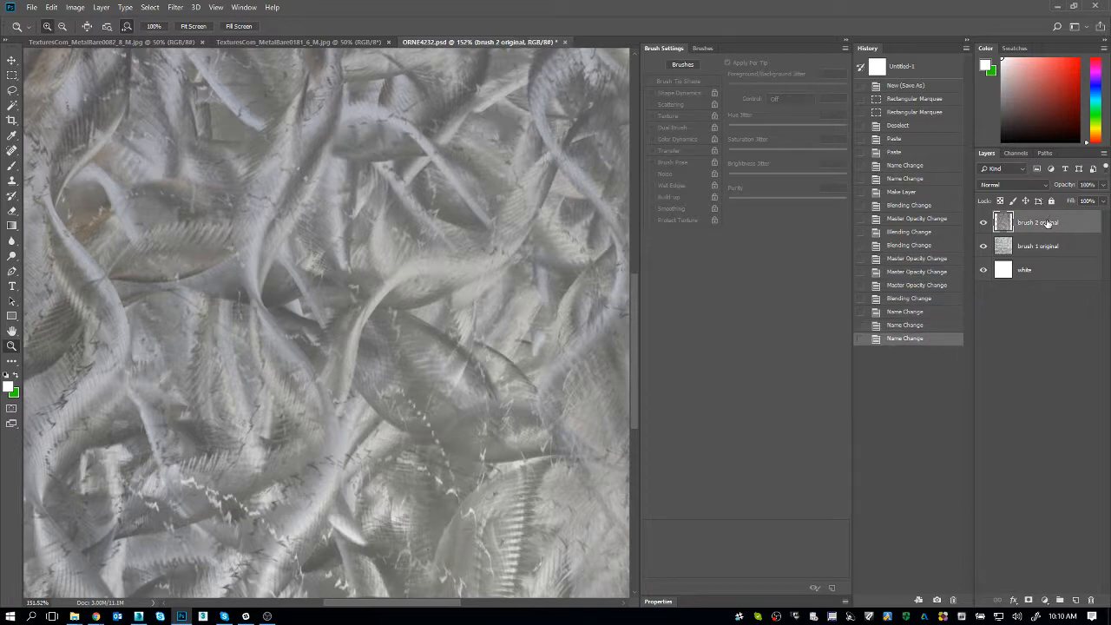
Duplicate both brush layers, placing the copies above the originals, and hide the two original layers
key("ctrl+j")
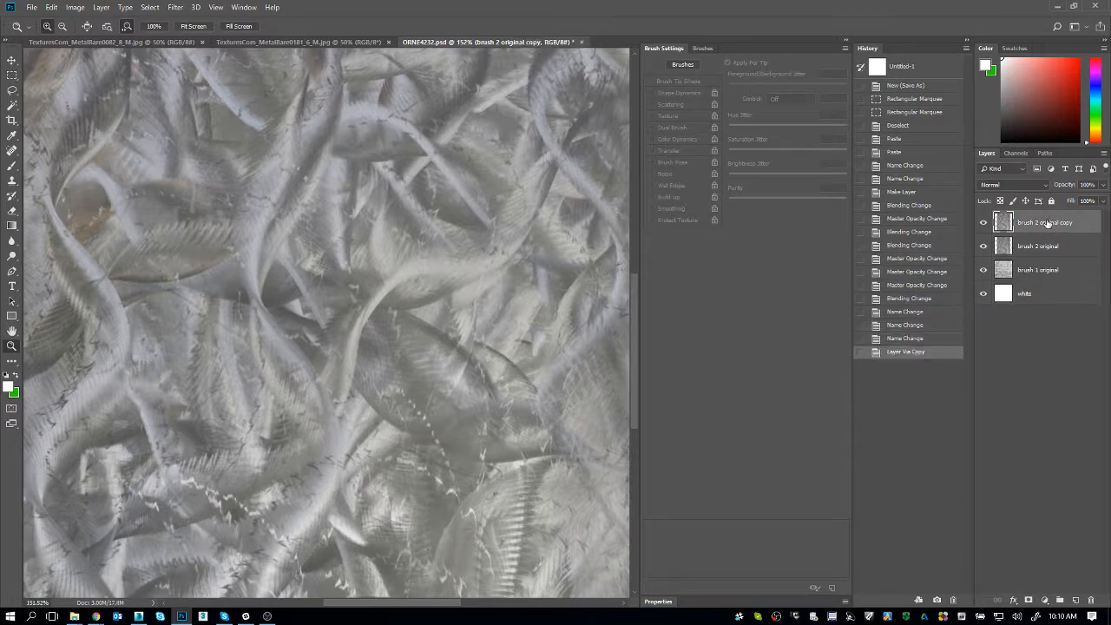
left_click(1039, 271)
key("ctrl+j")
left_click_drag(1039, 271, 1041, 234)
left_click_drag(983, 270, 984, 293)
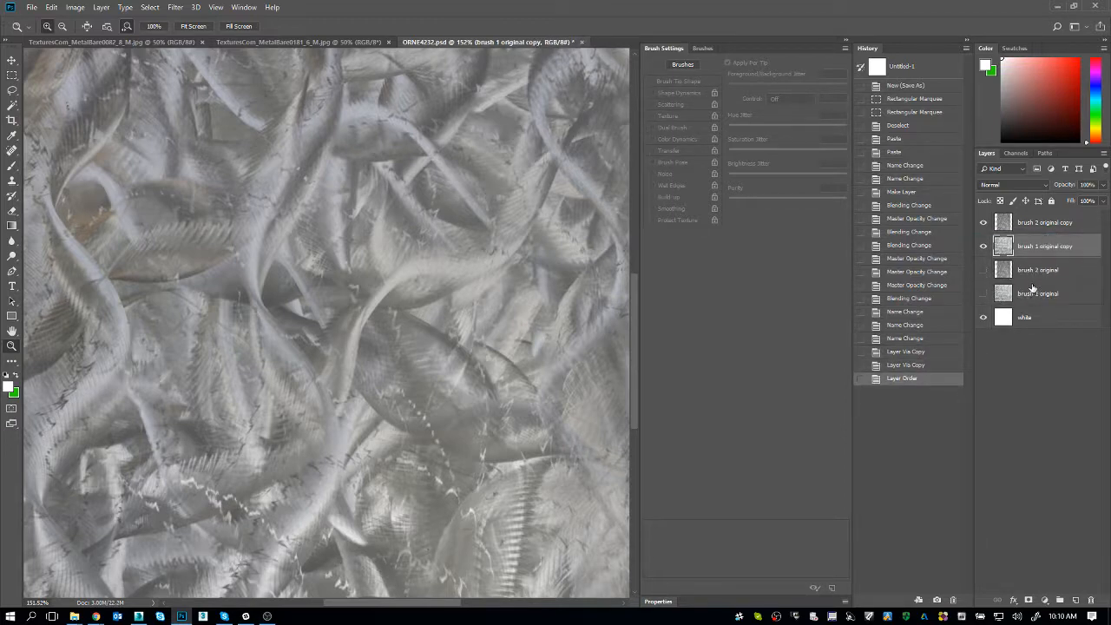
Rename the brush 1 copy as "brush 1" and the brush 2 copy as "brush 2 invert"
double_click(1043, 247)
left_click_drag(1038, 245, 1075, 247)
key("BackSpace")
left_click(1059, 222)
double_click(1041, 222)
left_click_drag(1041, 222, 1076, 222)
key("BackSpace")
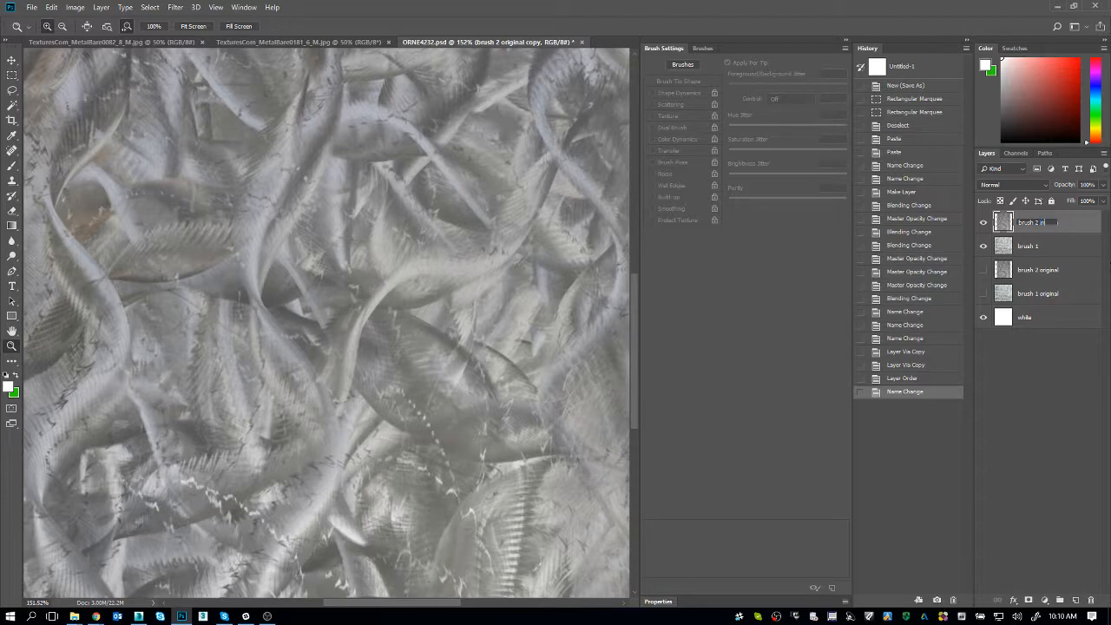
type("invert")
key("Return")
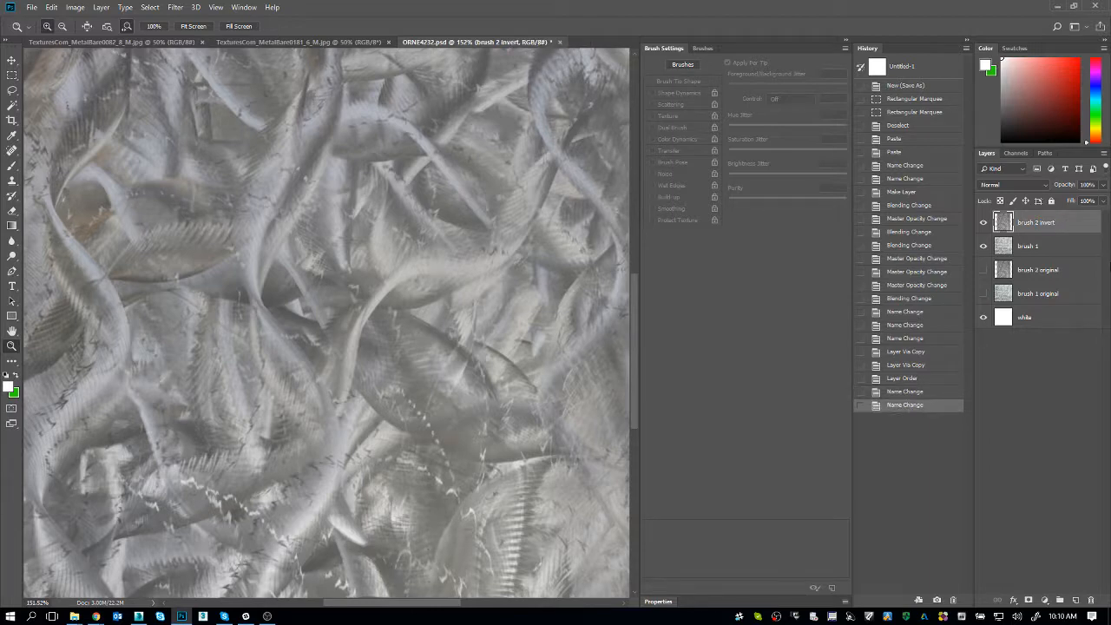
Invert the colors of the brush 2 invert layer and compare the history states before and after the inversion
key("ctrl+i")
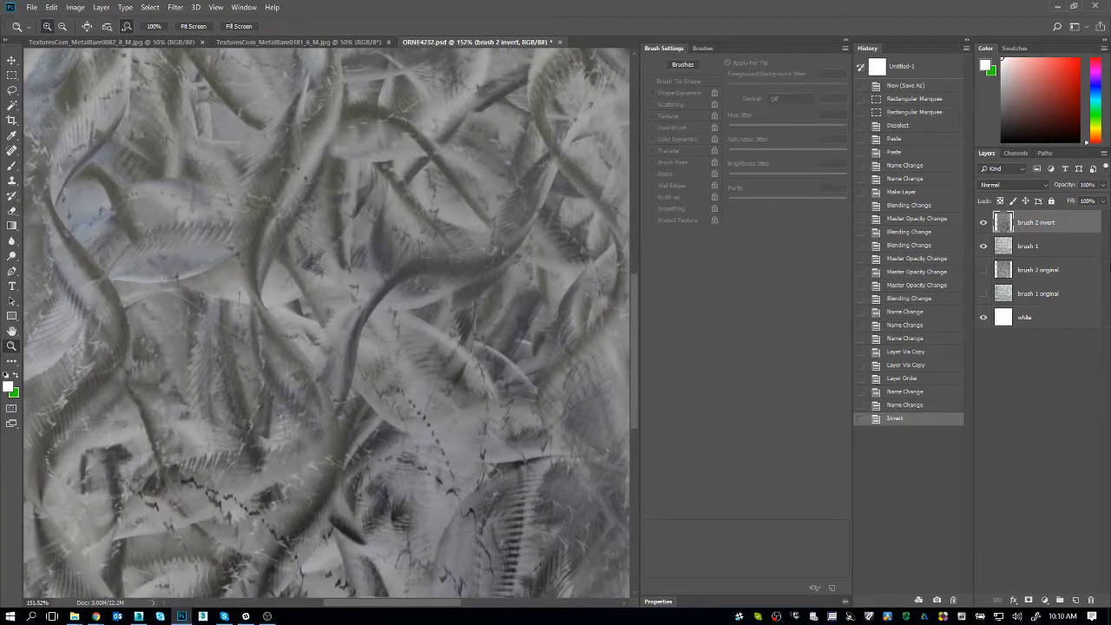
key("ctrl+0")
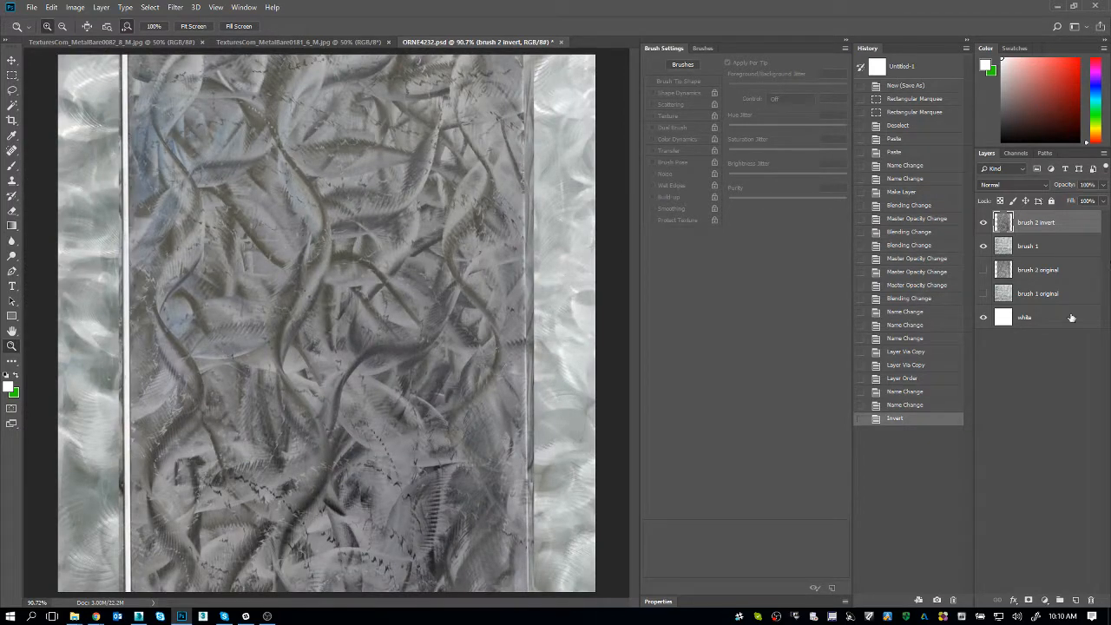
left_click(908, 405)
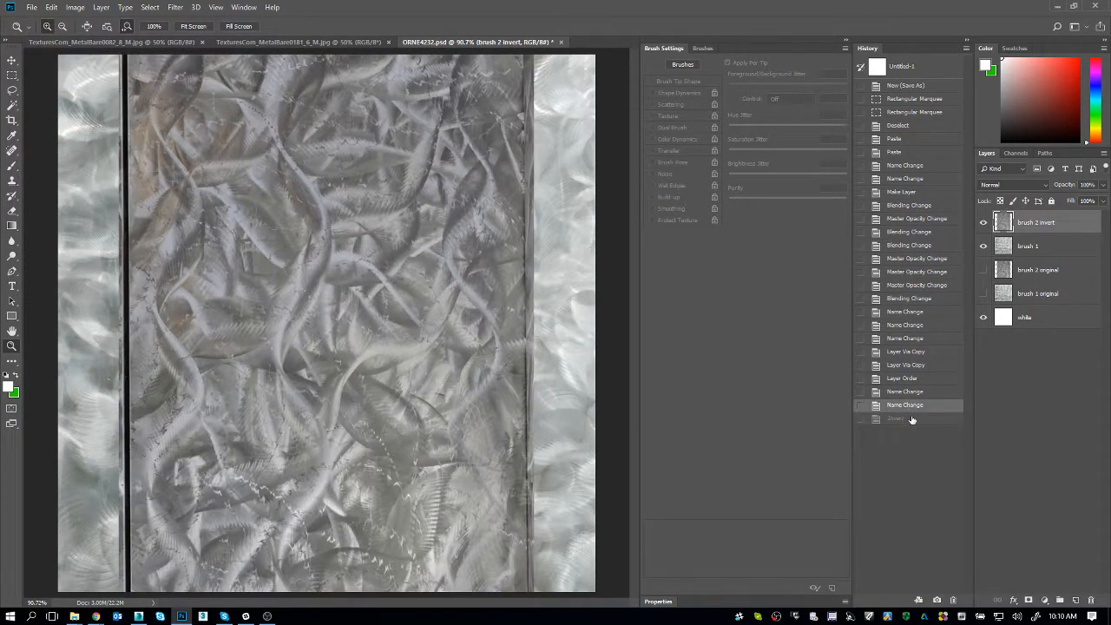
left_click(911, 418)
left_click(912, 408)
left_click(911, 419)
Set the brush 2 invert layer's blending mode to Overlay and toggle its visibility to compare the texture with and without it
left_click(1010, 185)
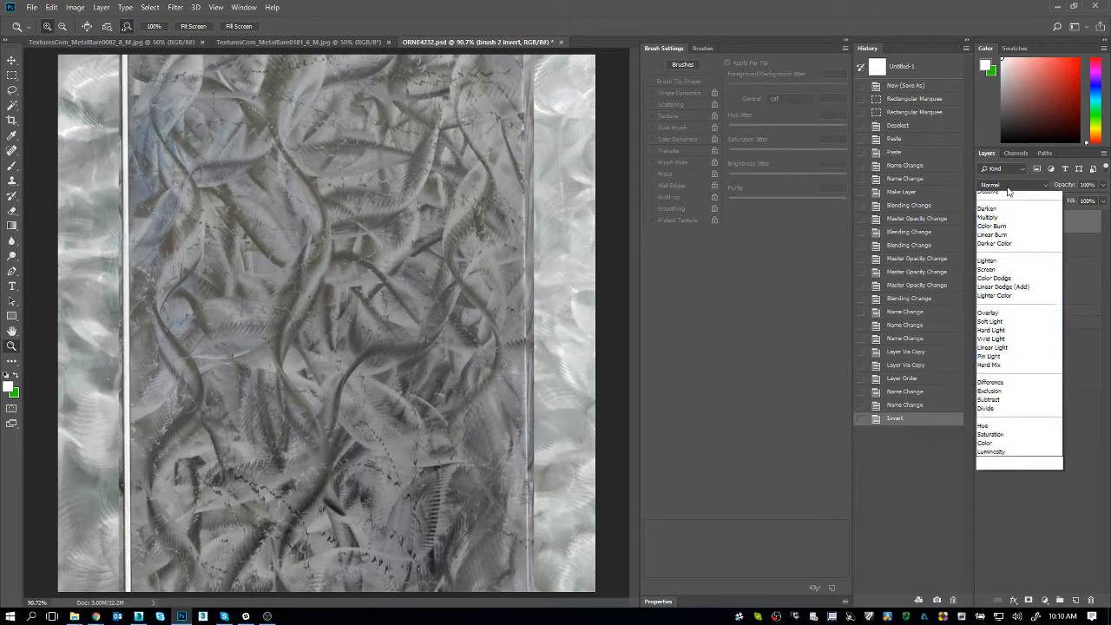
left_click(989, 326)
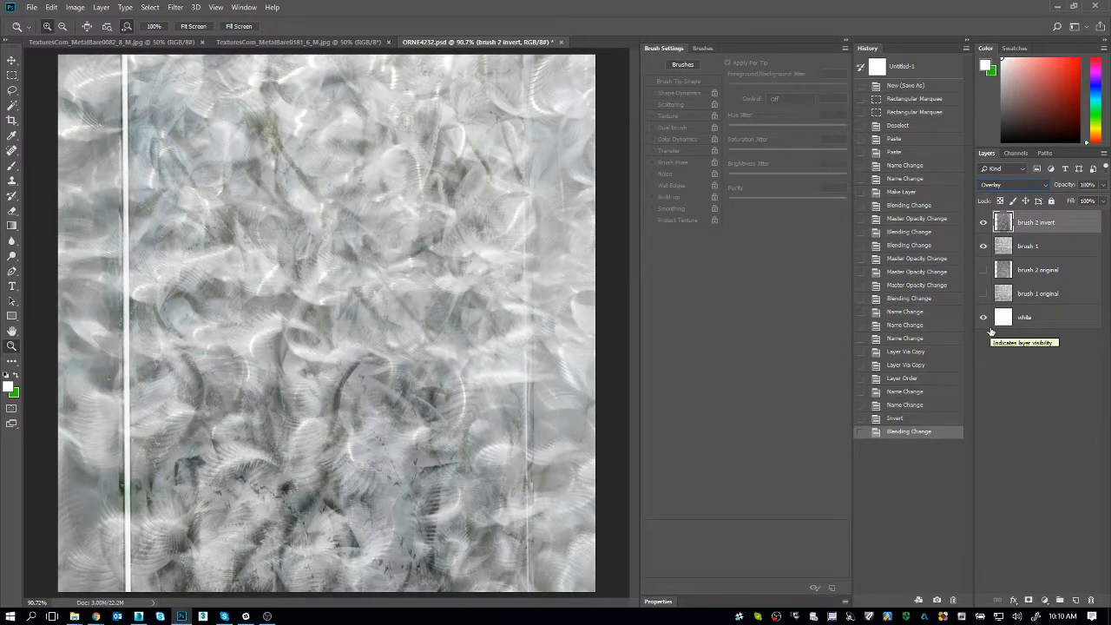
left_click_drag(447, 321, 504, 349)
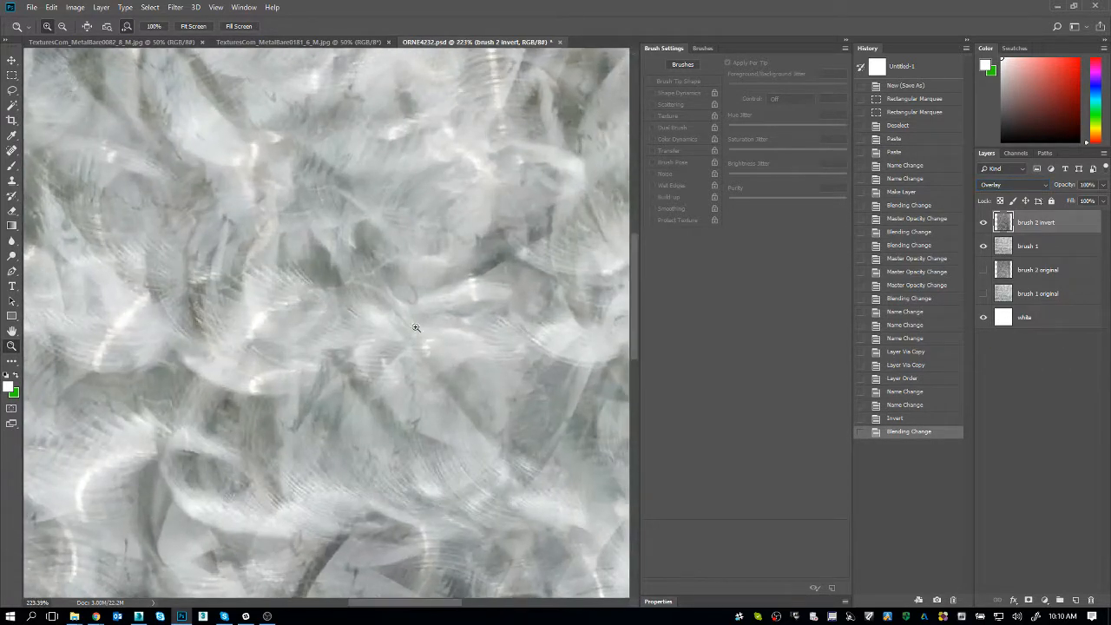
left_click(984, 222)
left_click(985, 222)
left_click(984, 222)
left_click(984, 223)
Try Multiply and Hard Light blending on the brush 2 invert layer, compare Hard Light with Overlay, and return to Overlay
left_click(1013, 185)
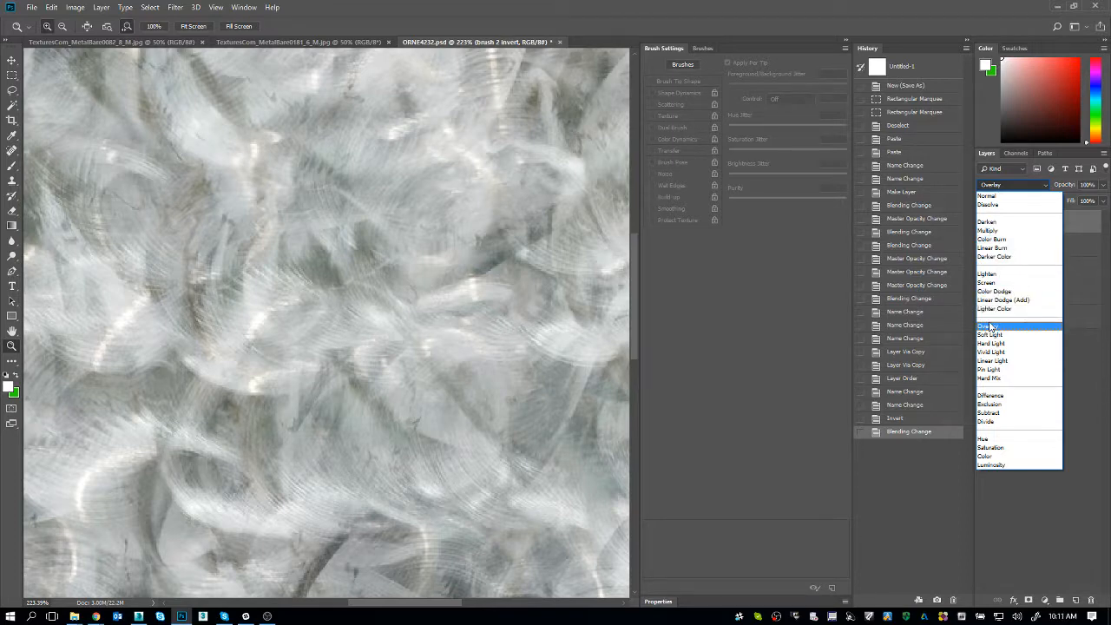
left_click(1020, 230)
key("ctrl+0")
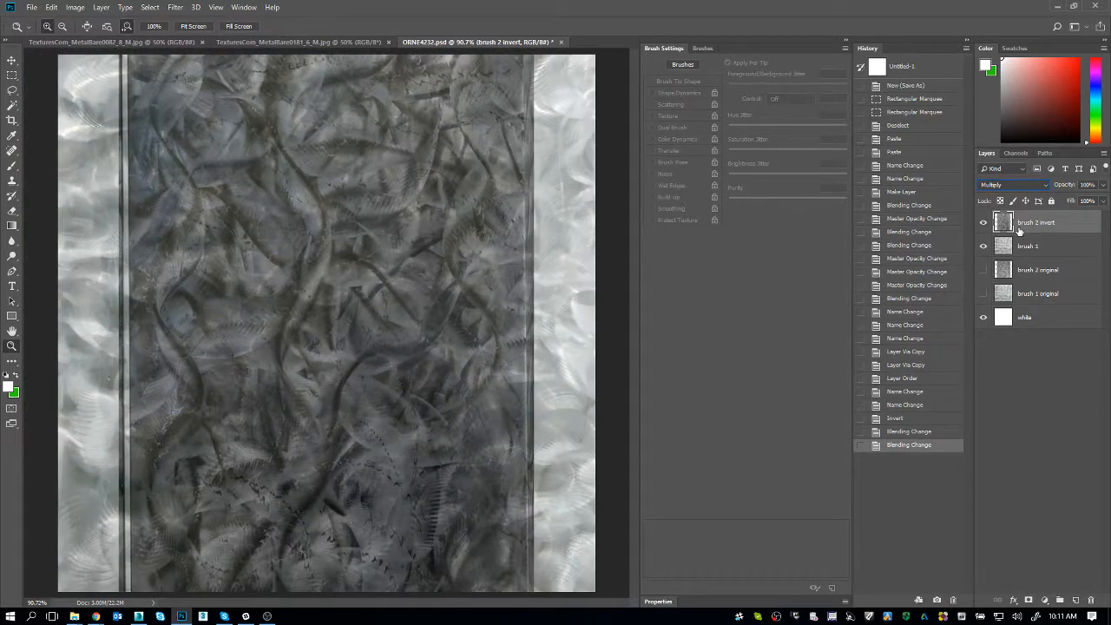
left_click(1020, 185)
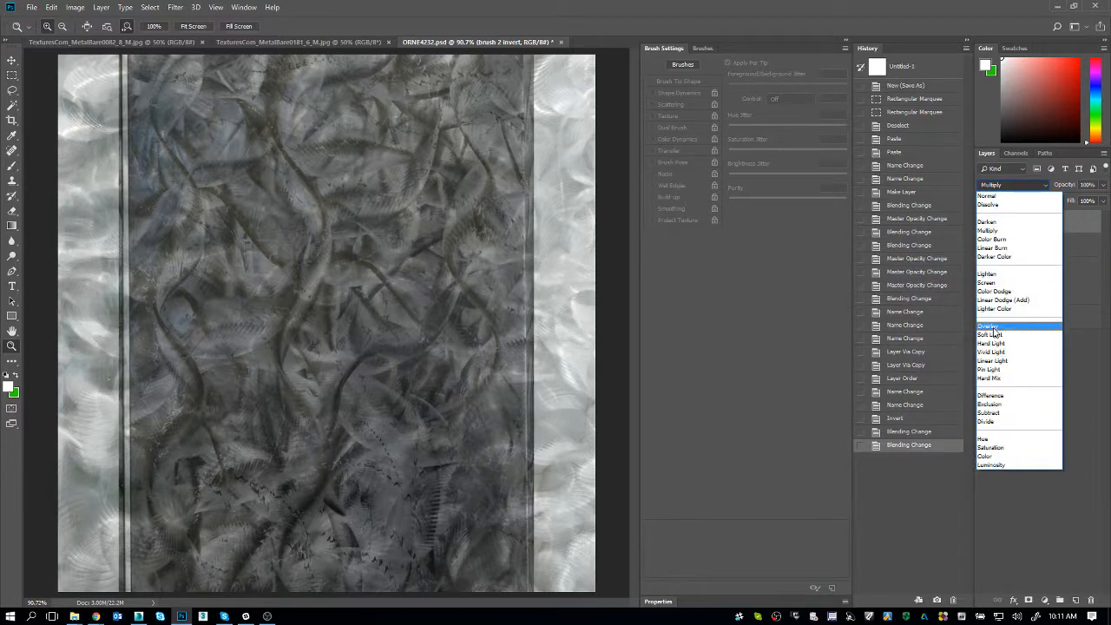
left_click(992, 343)
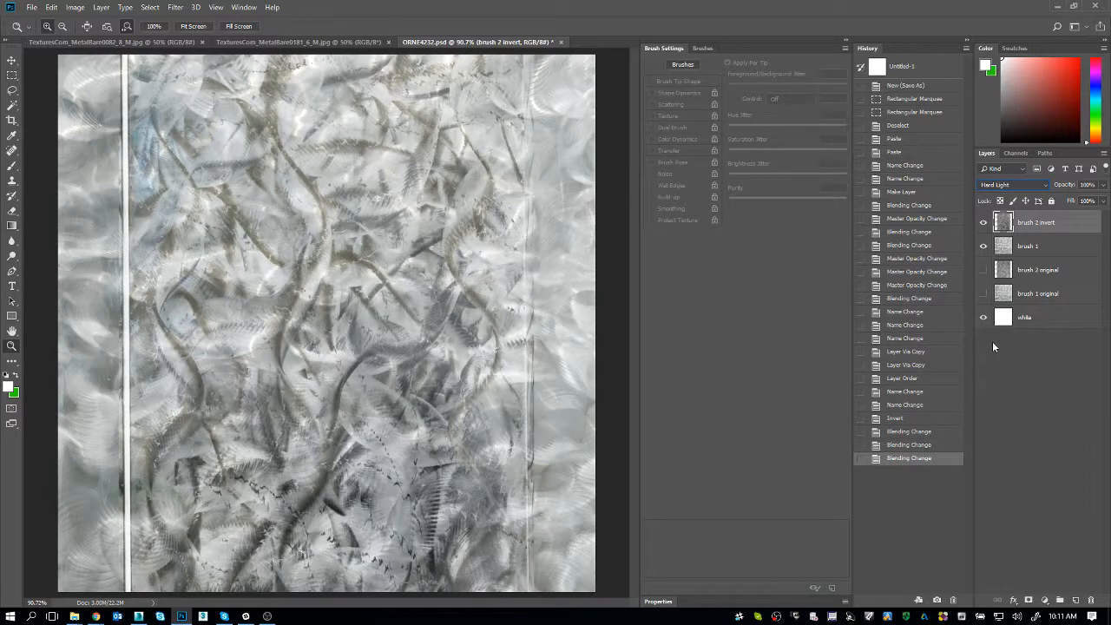
left_click(1003, 185)
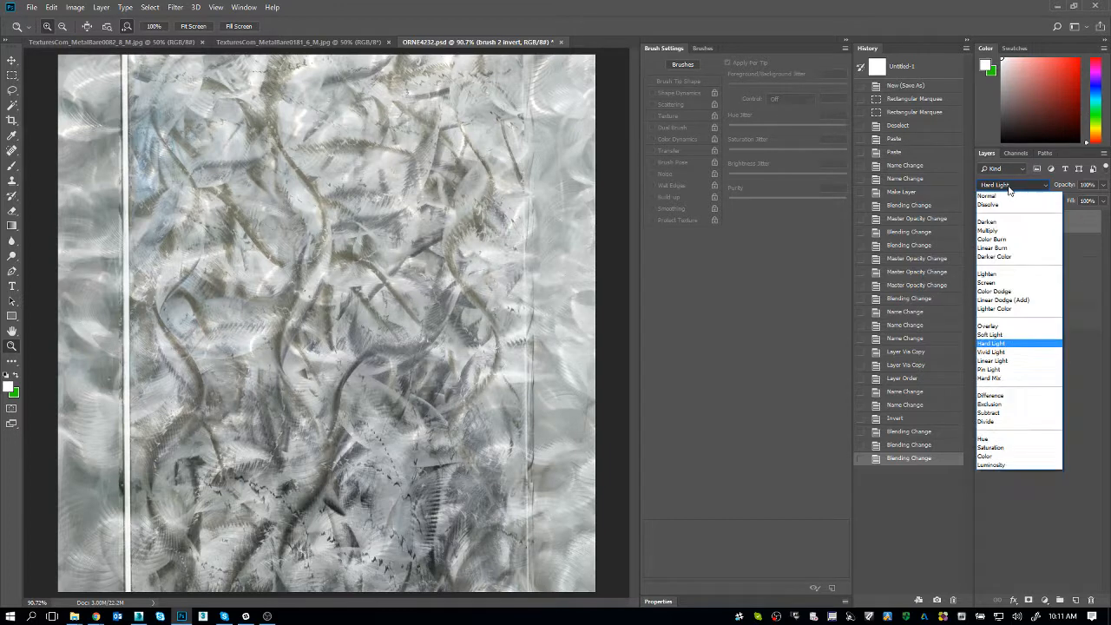
left_click(1017, 328)
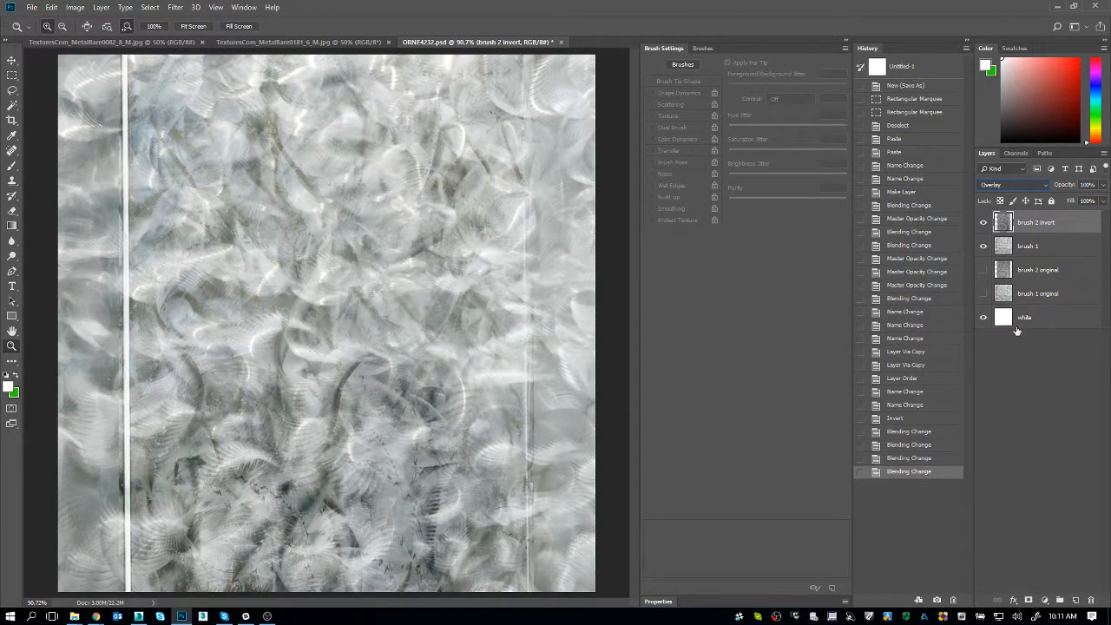
key("ctrl+z")
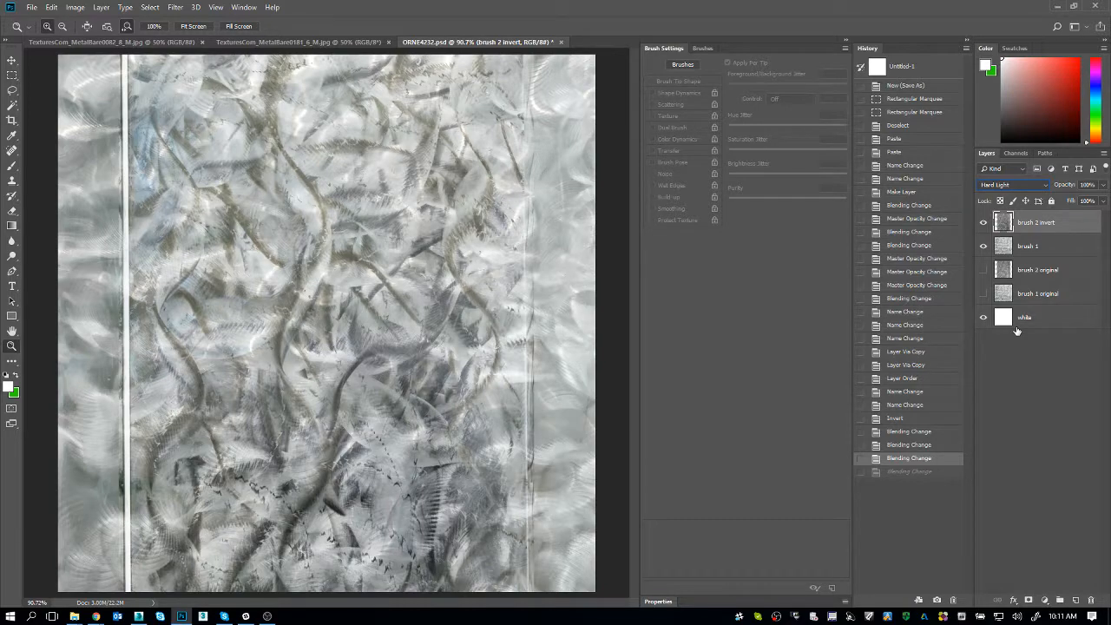
key("ctrl+shift+z")
Switch to Google Chrome and compare the metal finish across the blue, teal and red reference images
key("alt+Tab")
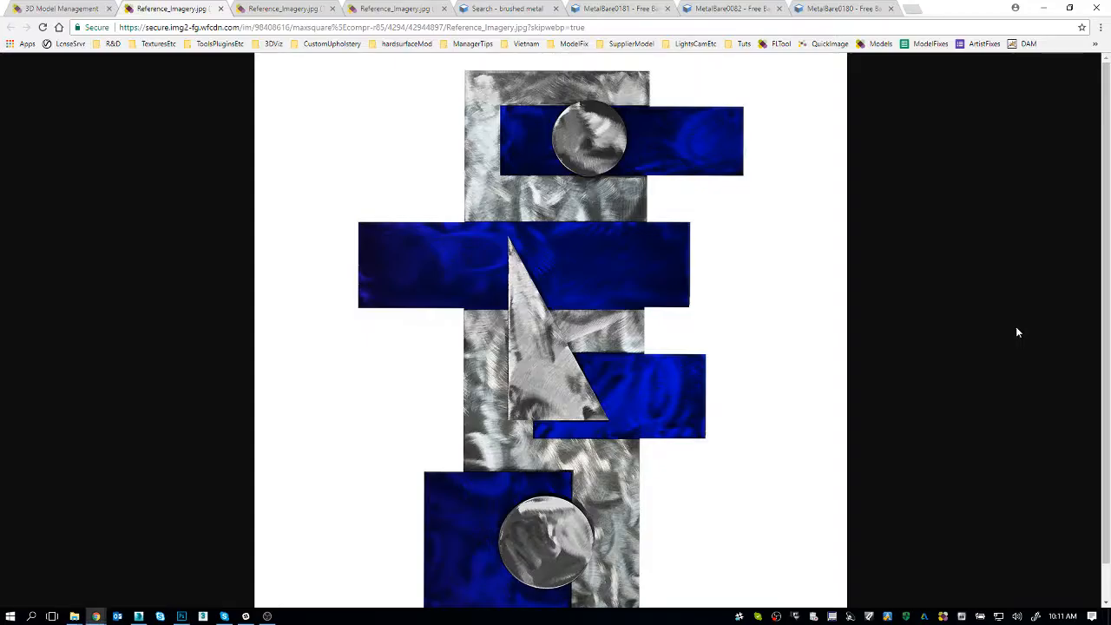
key("ctrl+Tab")
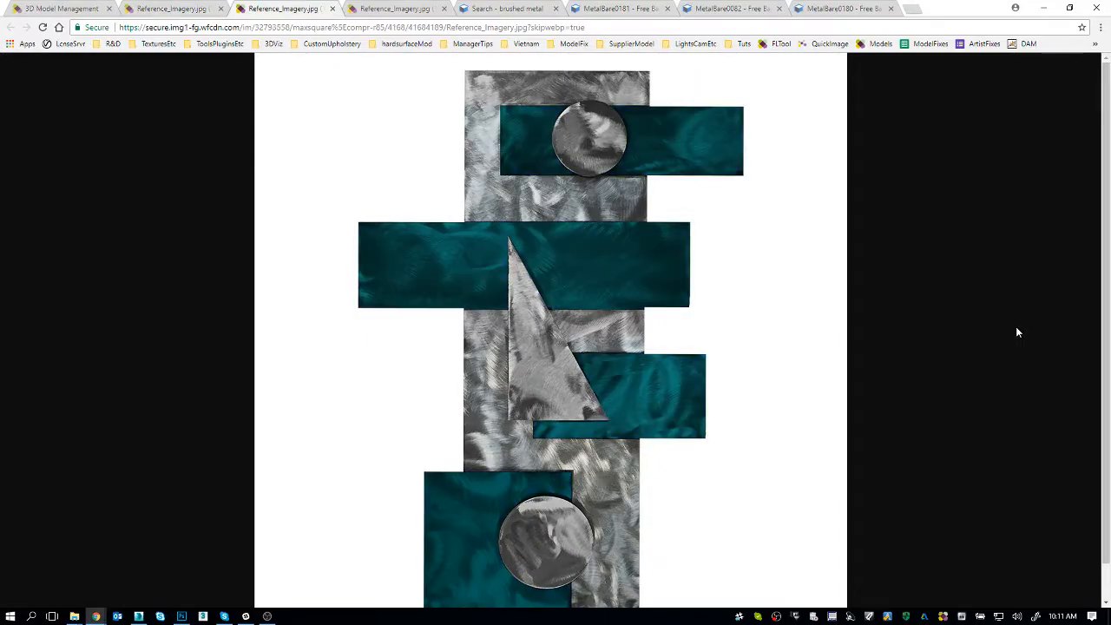
key("ctrl+shift+Tab")
key("ctrl+Tab")
key("ctrl+Tab")
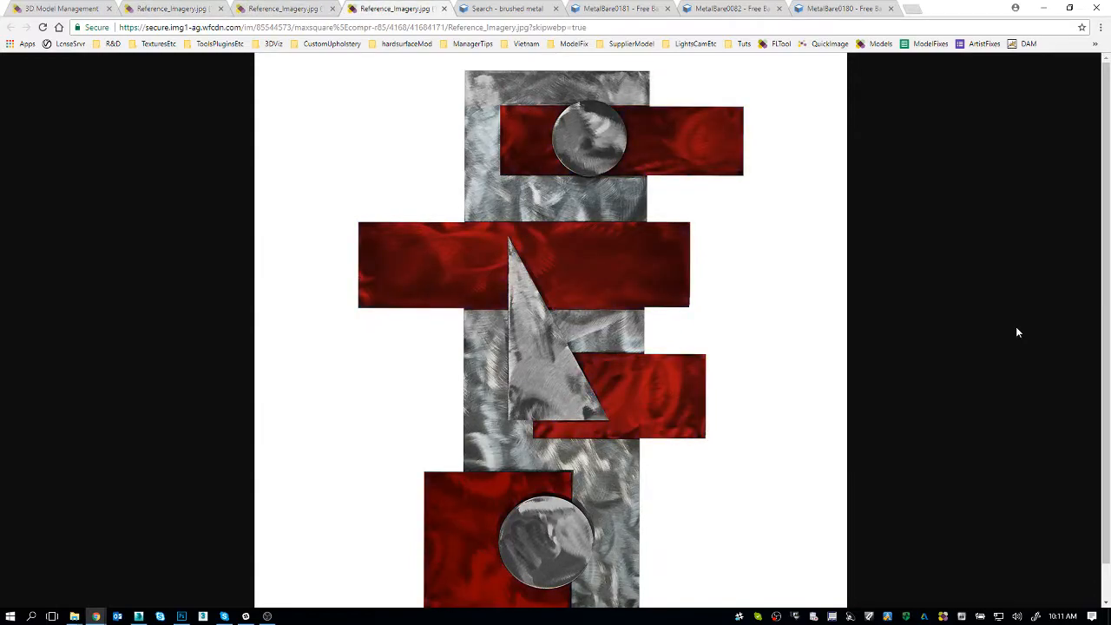
Switch back to Photoshop and compare Overlay with Hard Light on the brush 2 invert layer, leaving it on Hard Light
key("ctrl+shift+Tab")
key("ctrl+shift+Tab")
key("alt+Tab")
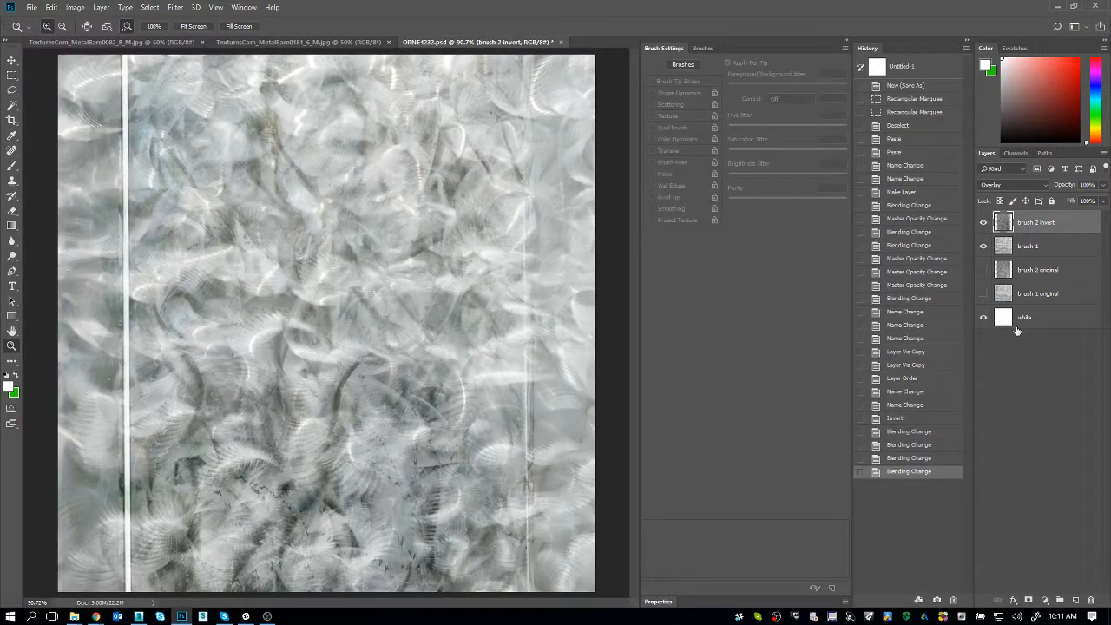
key("ctrl+z")
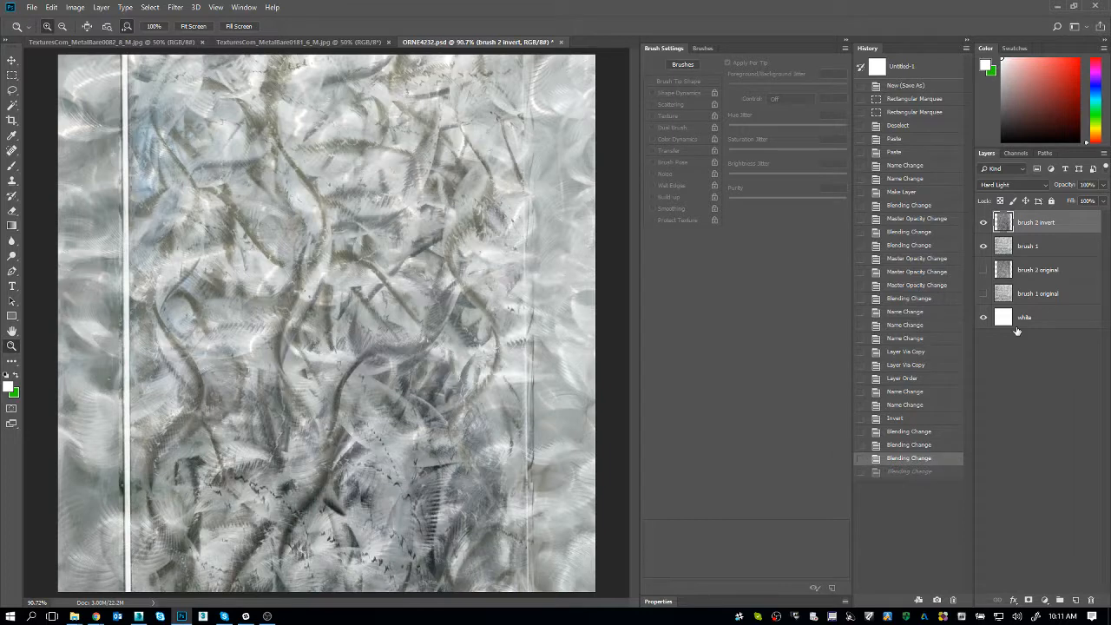
key("ctrl+z")
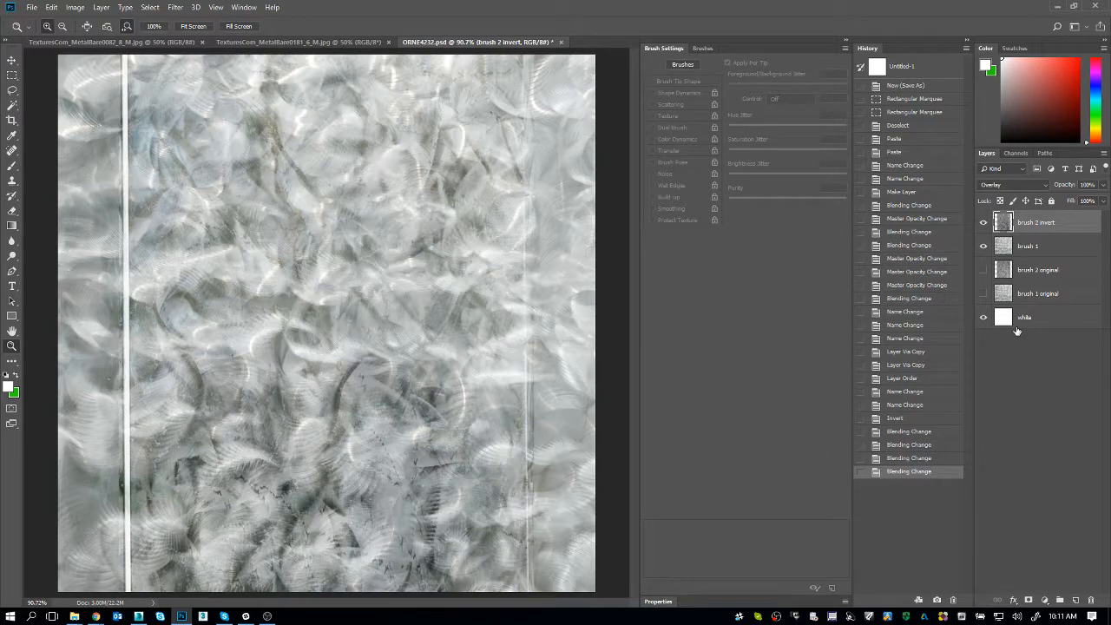
key("ctrl+z")
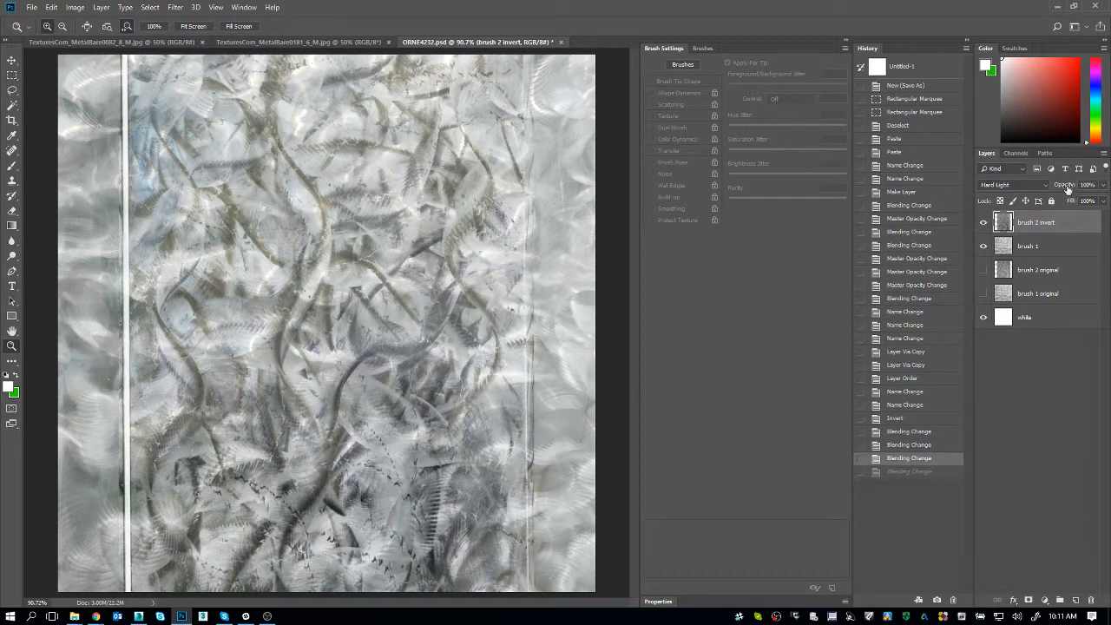
Set the brush 2 invert layer's opacity to 75% and compare the texture with the blue reference image in Chrome
left_click_drag(1063, 187, 1049, 187)
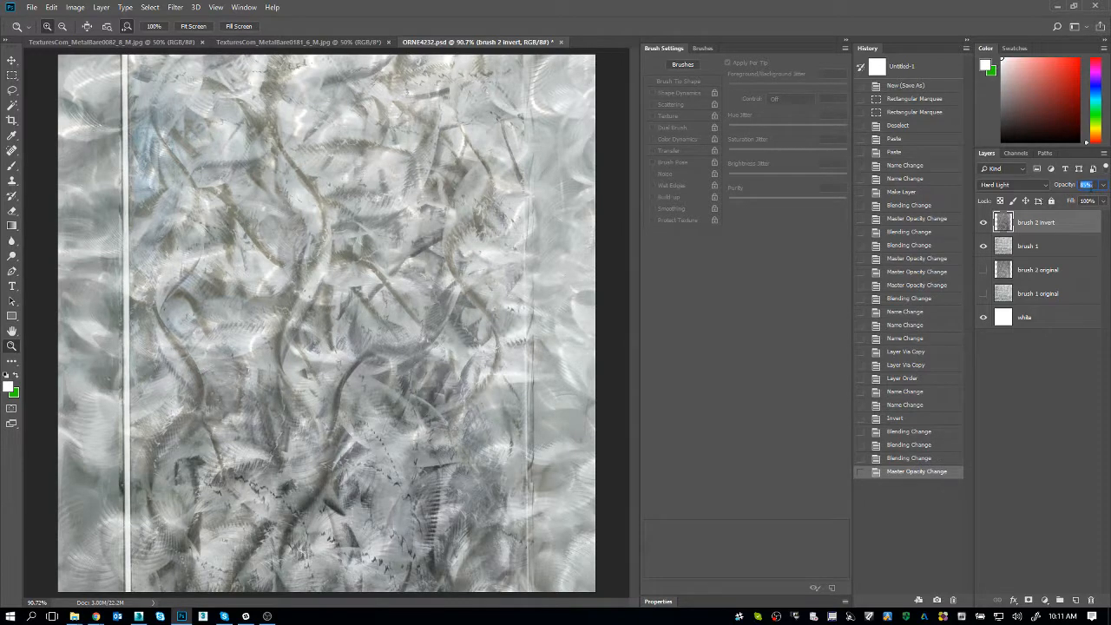
type("75")
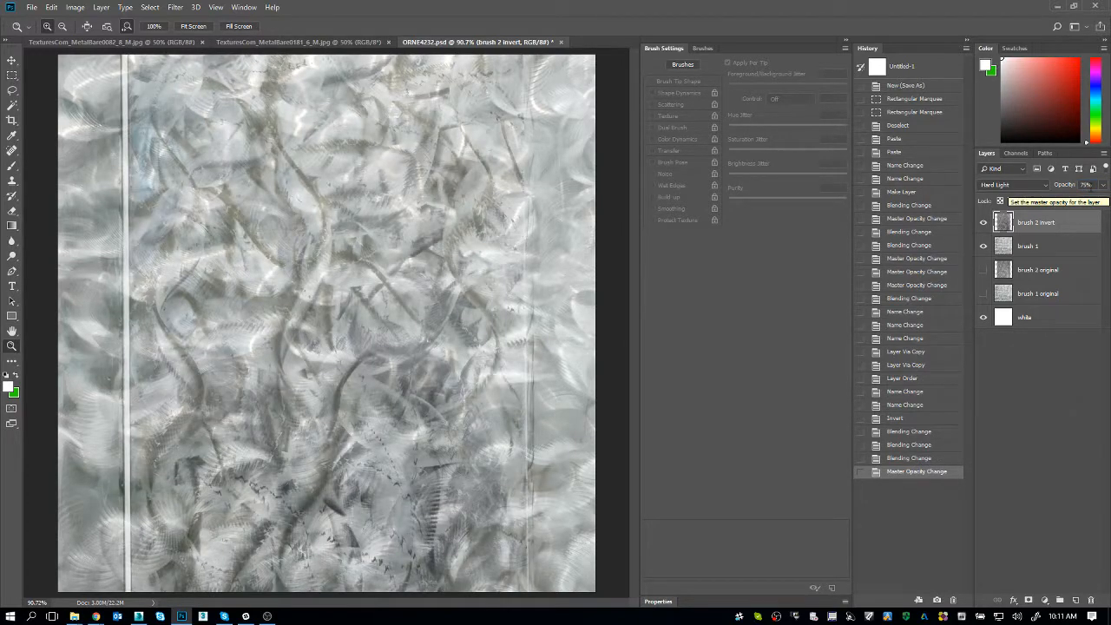
key("ctrl+minus")
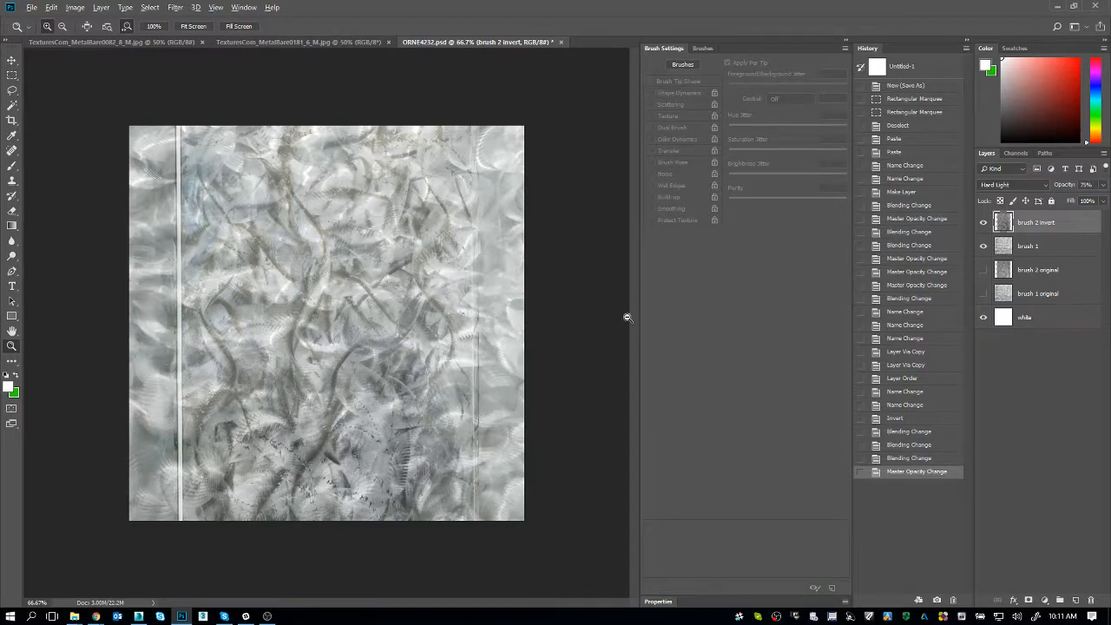
key("alt+Tab")
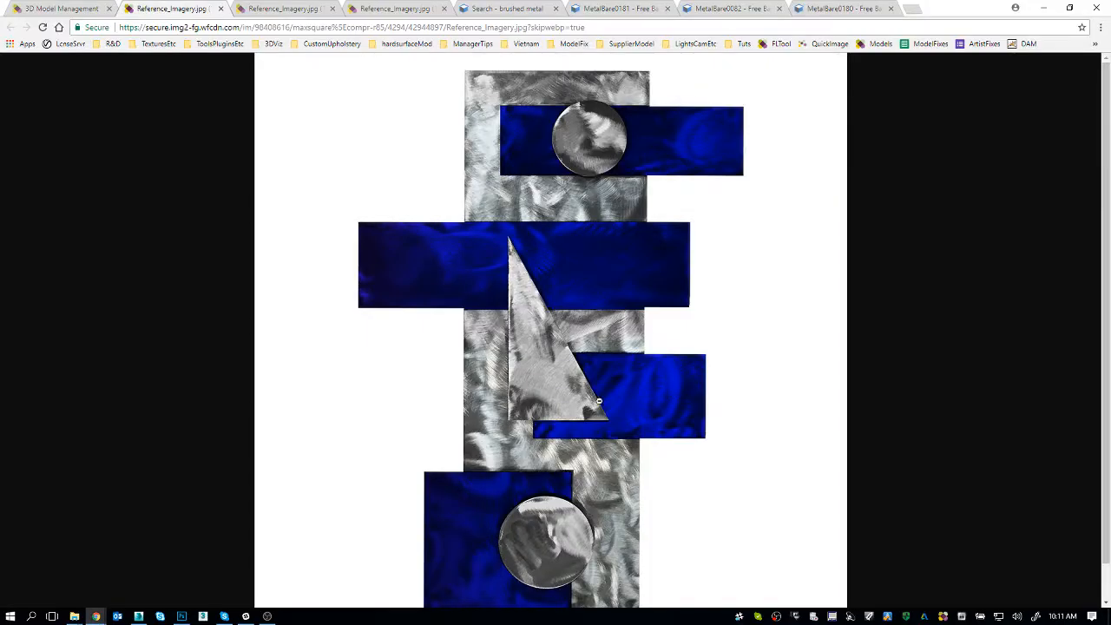
key("alt+Tab")
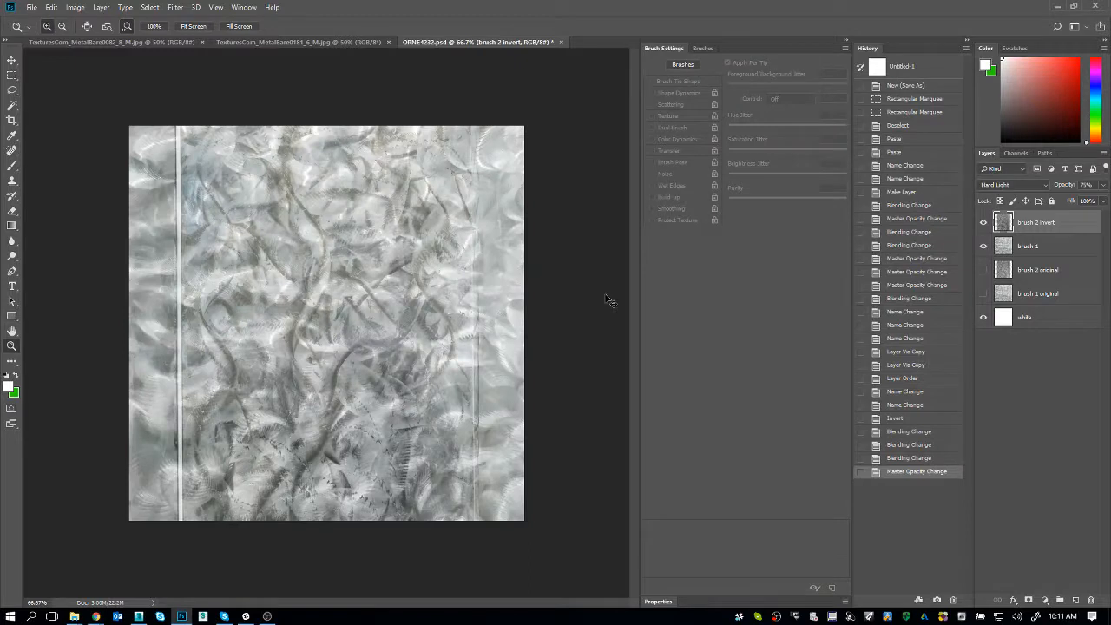
key("ctrl+minus")
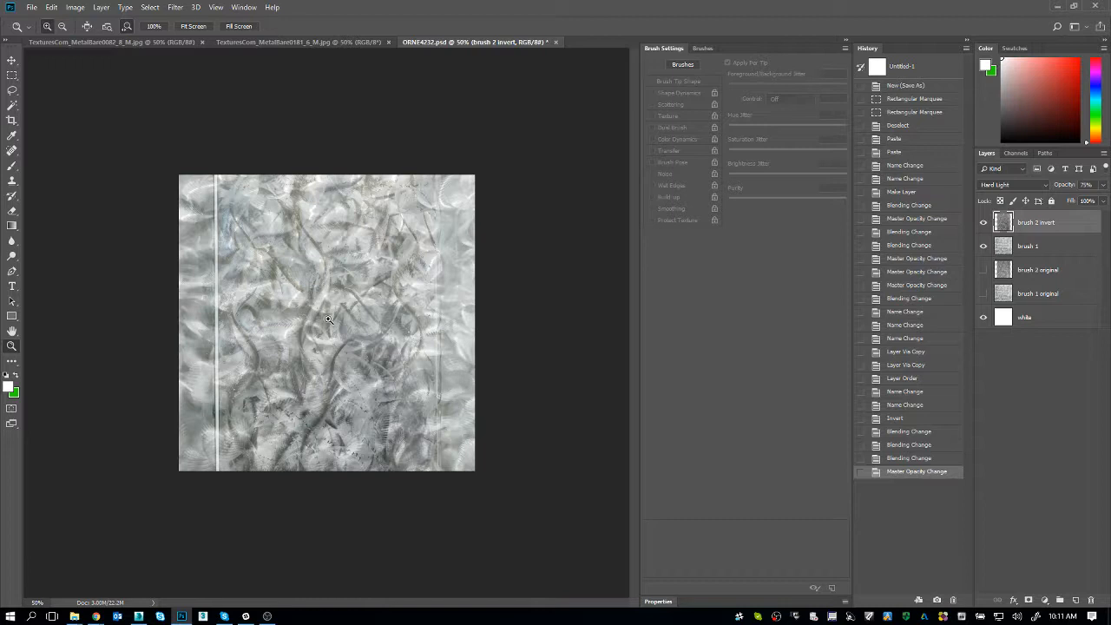
Set the brush 2 invert layer's opacity to 50% and save the document with Maximize Compatibility enabled
left_click(1092, 185)
type("50")
key("Return")
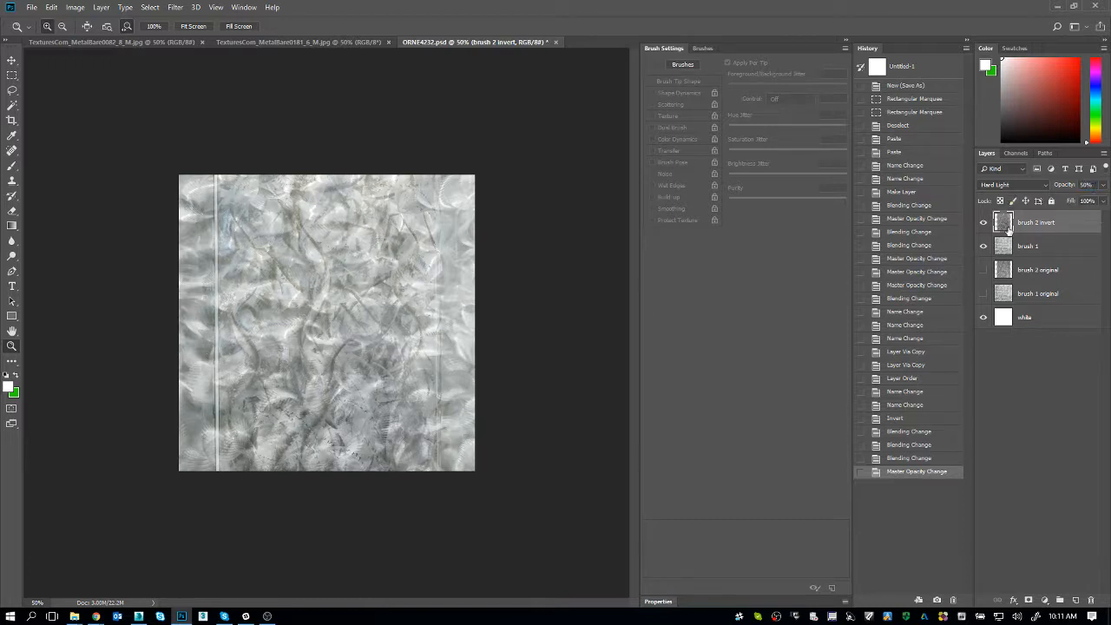
key("ctrl+s")
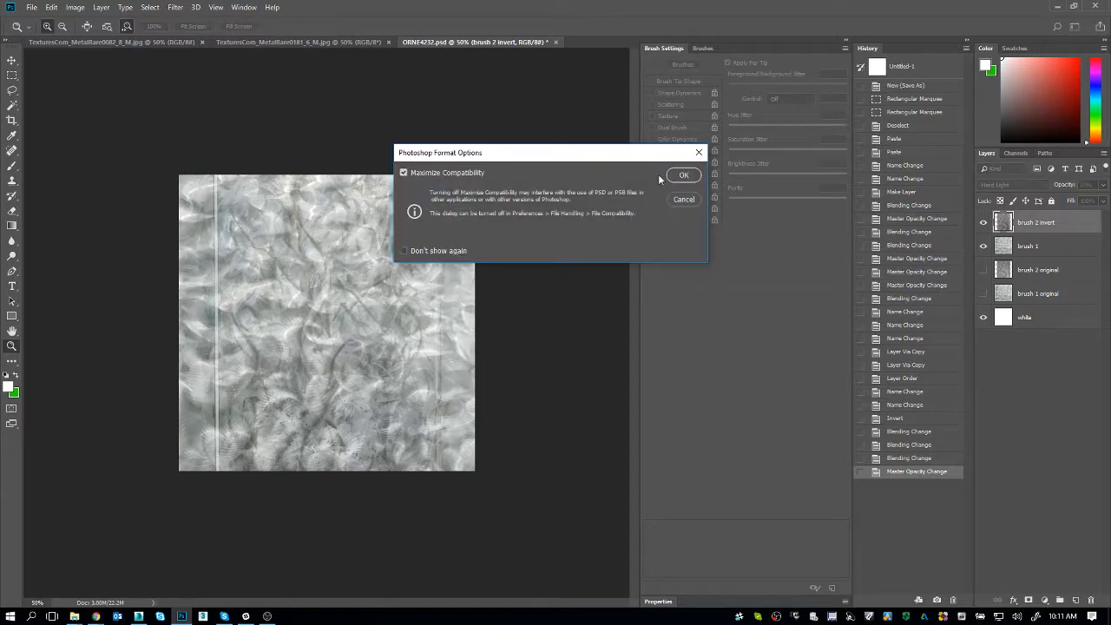
left_click(683, 175)
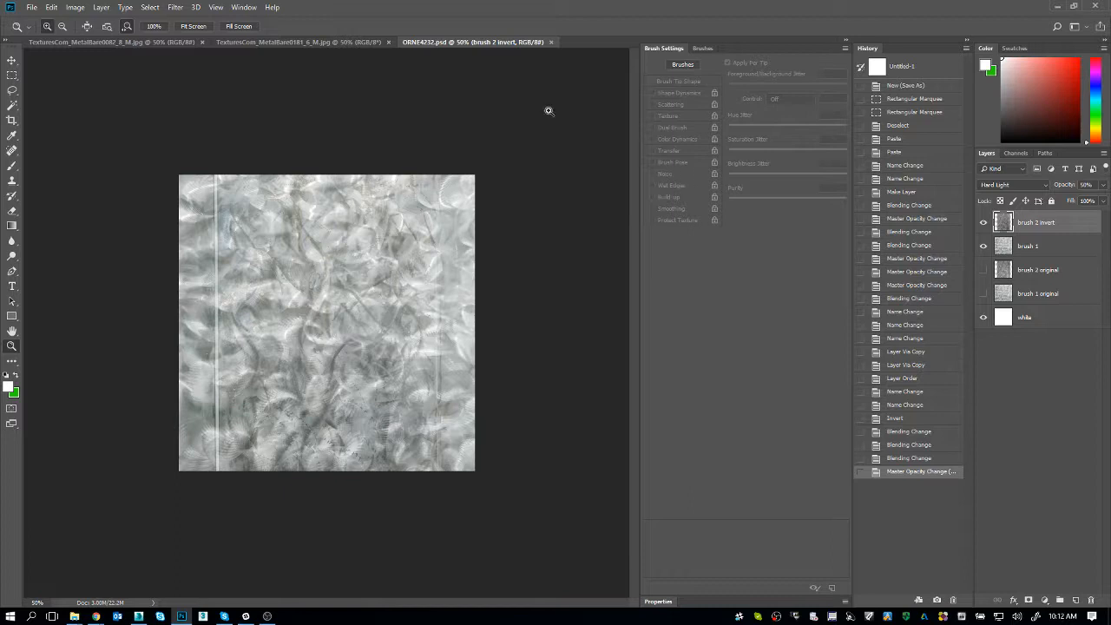
Enlarge the canvas to 2048 by 2048 pixels, keeping the centre anchor
left_click(51, 8)
mouse_move(76, 7)
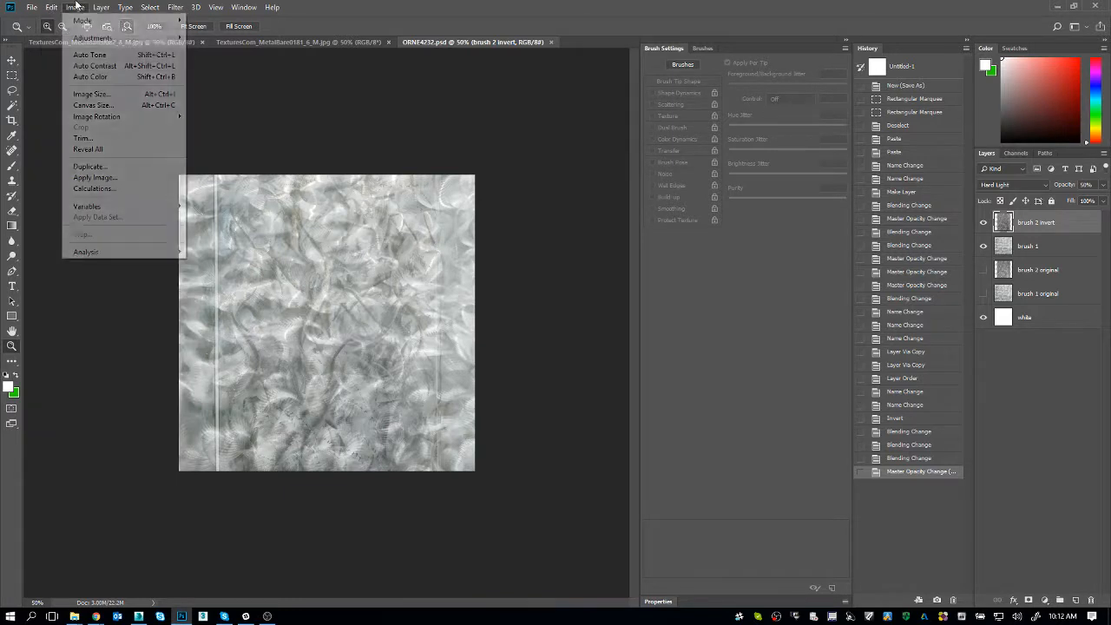
left_click(92, 105)
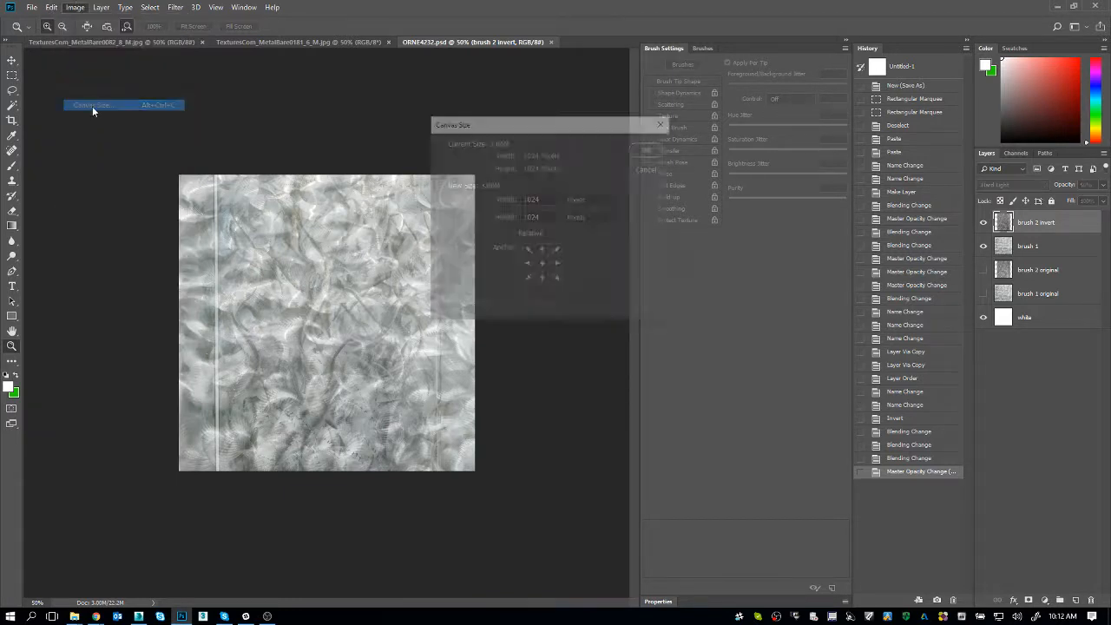
double_click(547, 200)
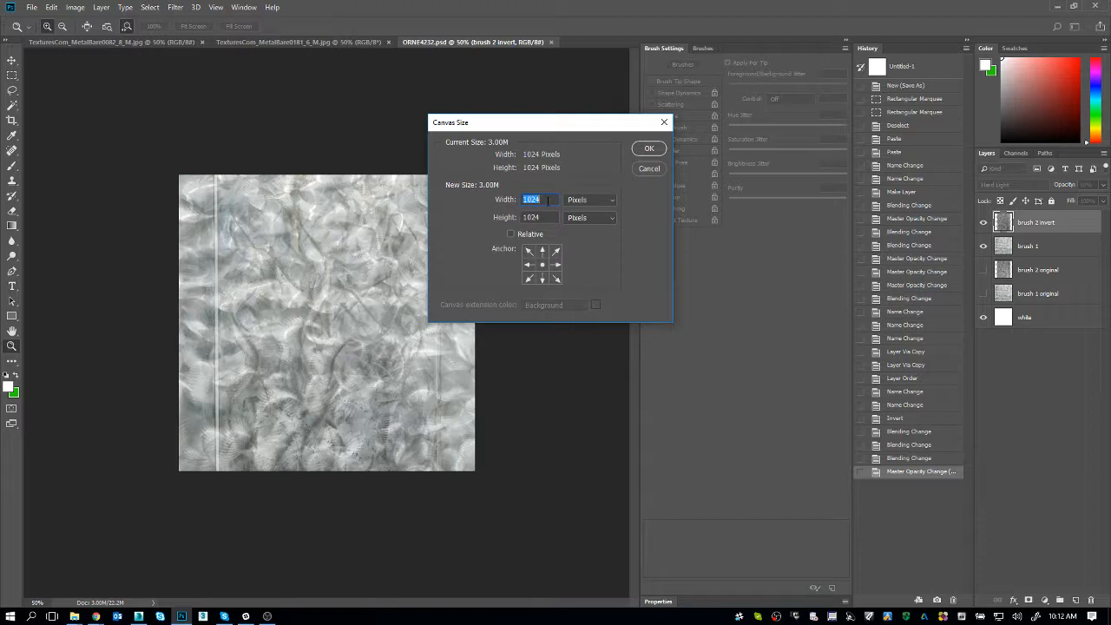
type("2048")
key("Tab")
type("2048")
key("Return")
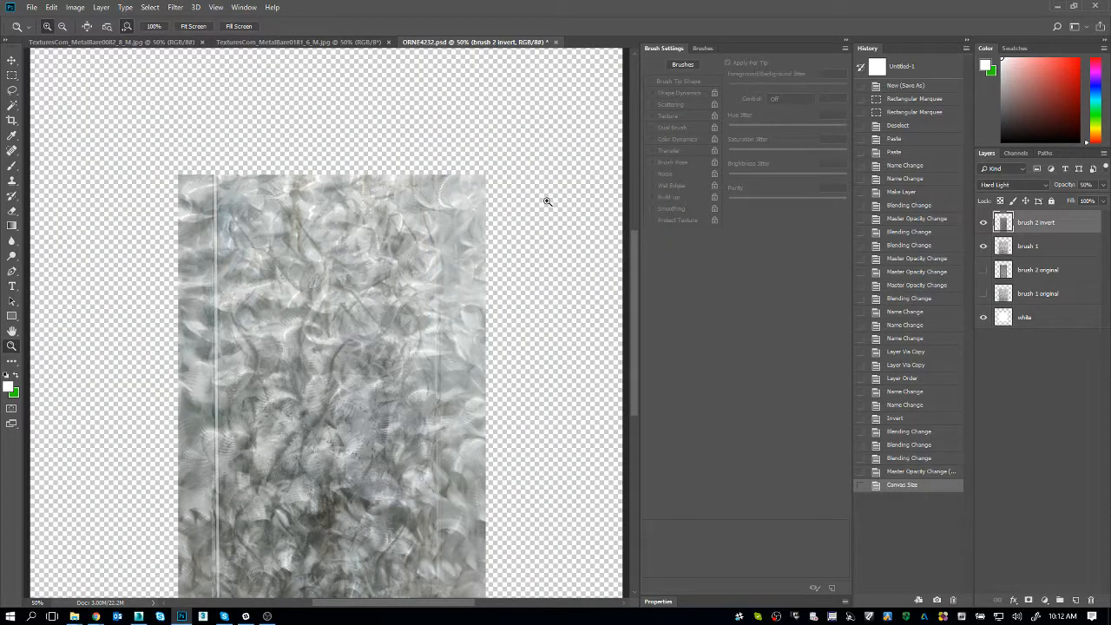
key("ctrl+minus")
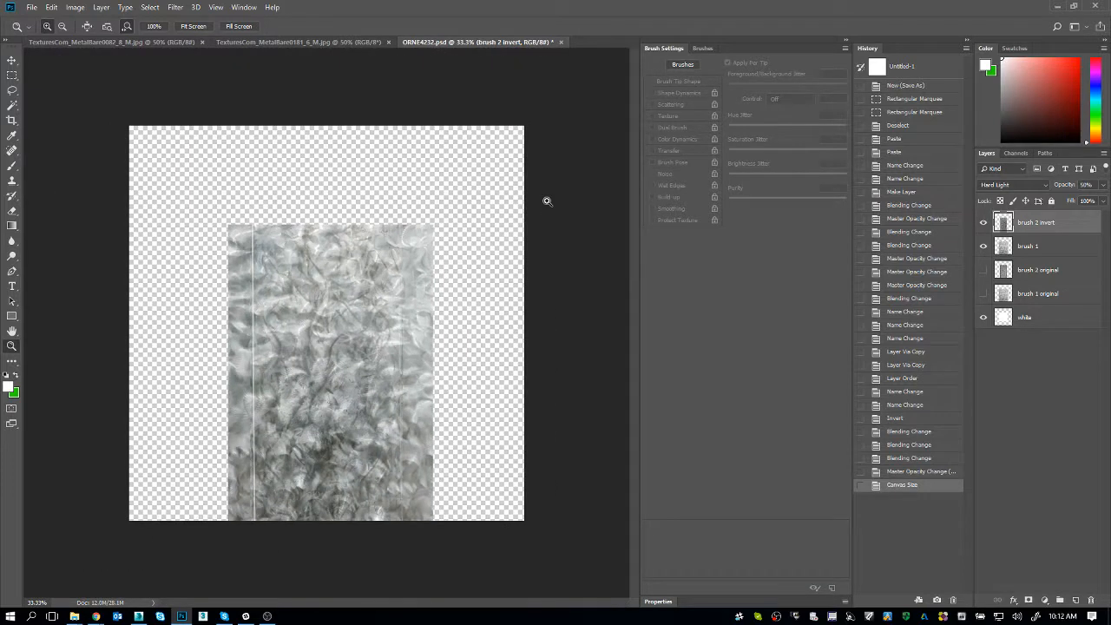
Show the brush 1 original and brush 2 original layers and try moving all four brush layers together
left_click_drag(983, 293, 984, 270)
left_click(1037, 294)
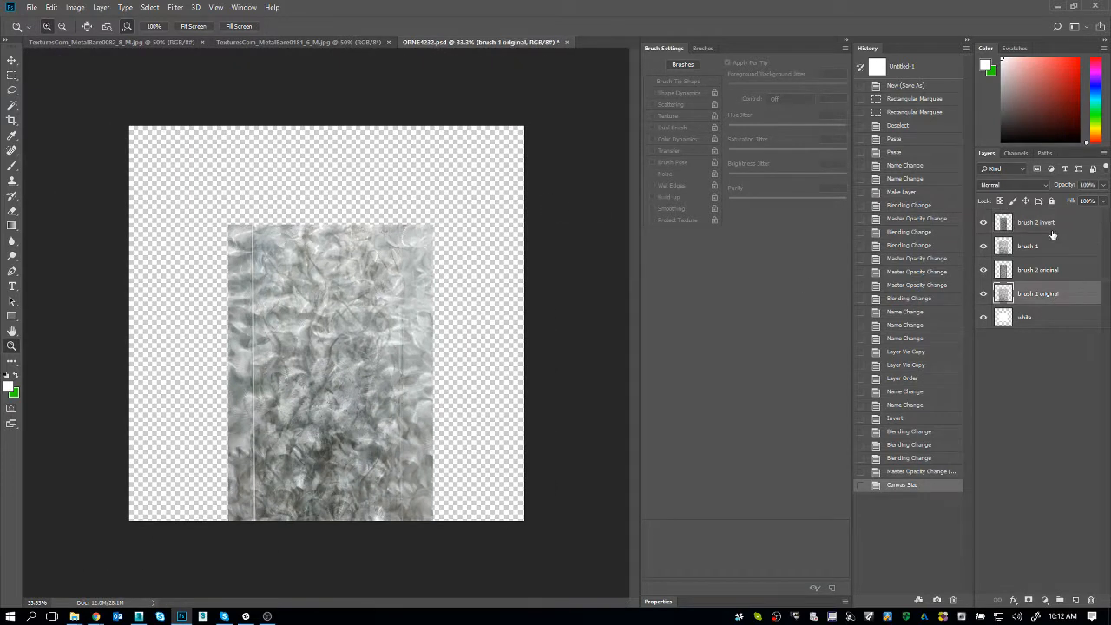
left_click(1037, 222, "shift")
key("v")
left_click_drag(464, 347, 404, 339)
key("ctrl+z")
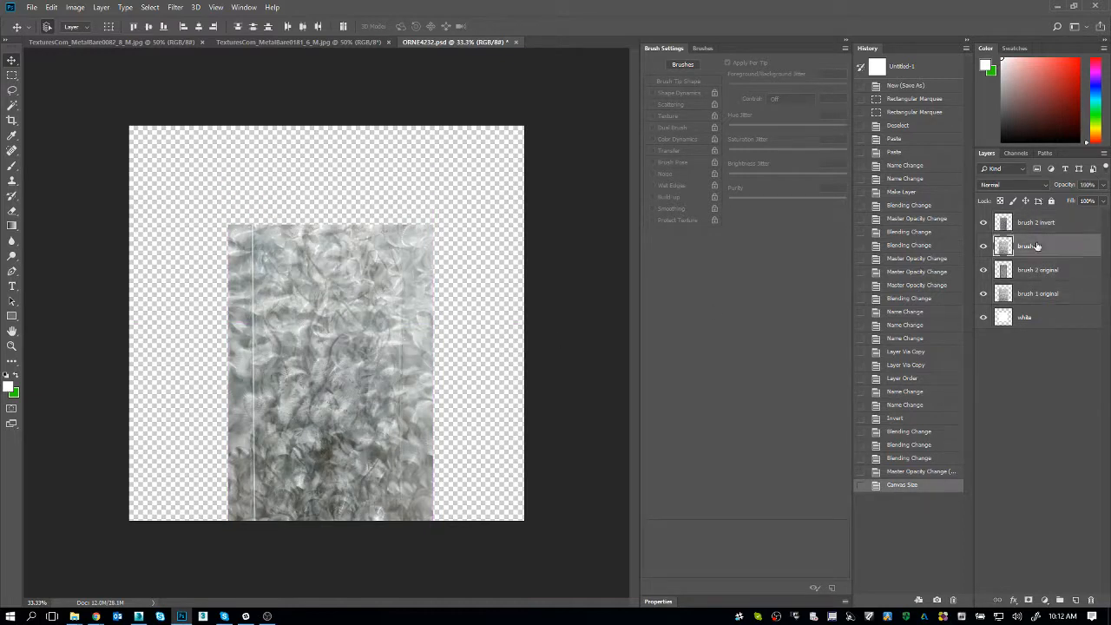
Try nudging only the brush 1 layer upward
left_click(1033, 247)
key("shift+Up")
key("shift+Up")
key("shift+Up")
key("shift+Up")
key("shift+Up")
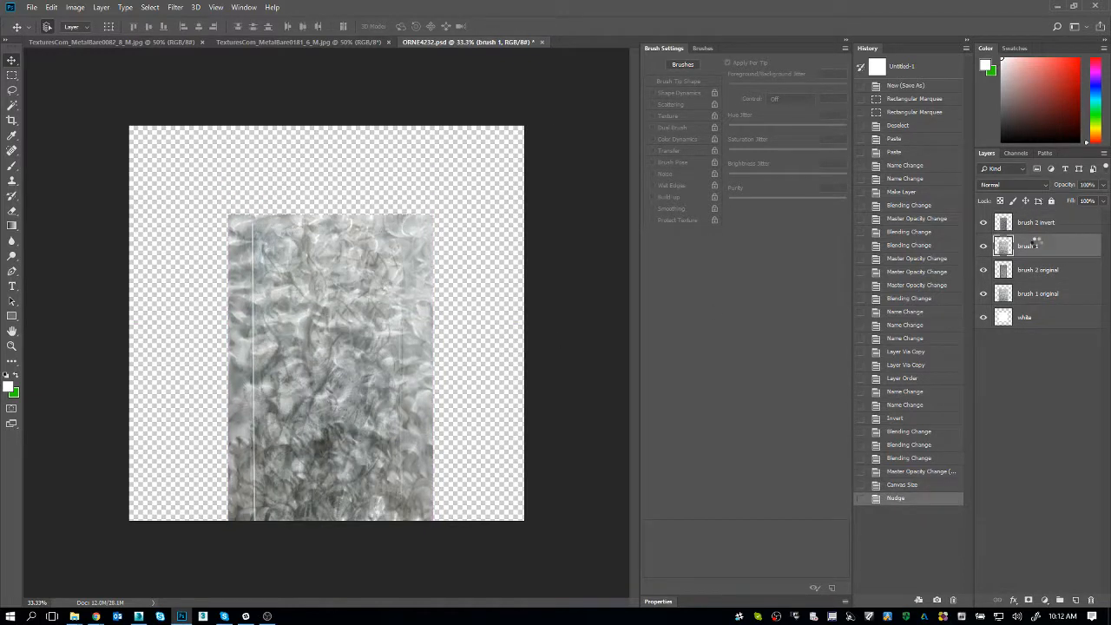
Move all four brush layers up together toward the canvas centre and hide the two original layers again
left_click(1033, 293)
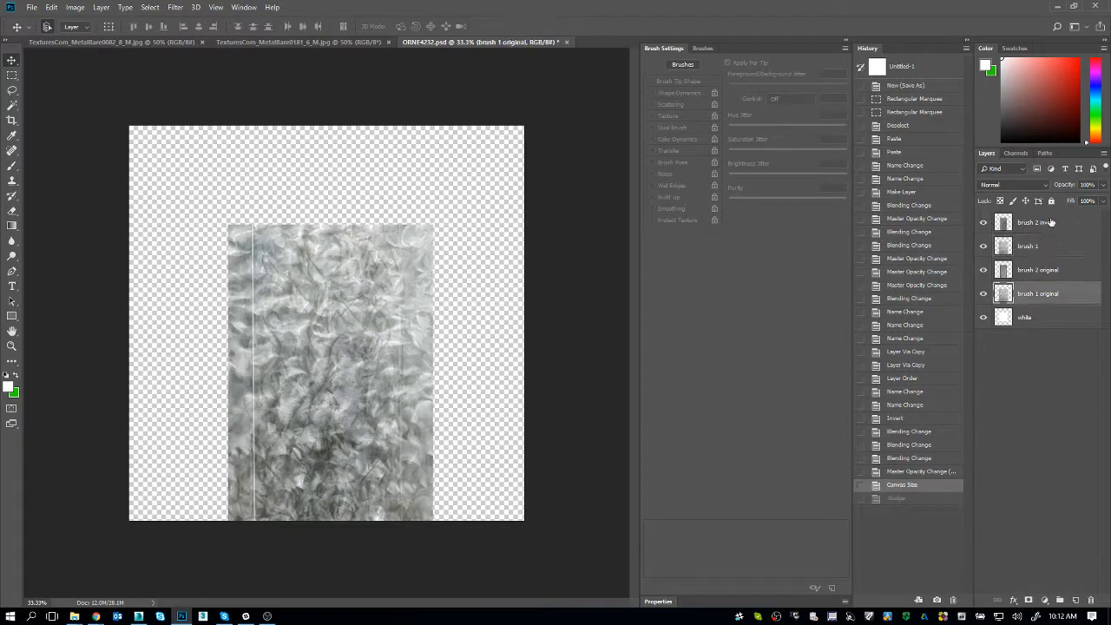
left_click(1050, 223, "shift")
mouse_move(380, 304)
left_mouse_down()
mouse_move(384, 253)
mouse_move(366, 251)
mouse_move(375, 254)
left_mouse_up()
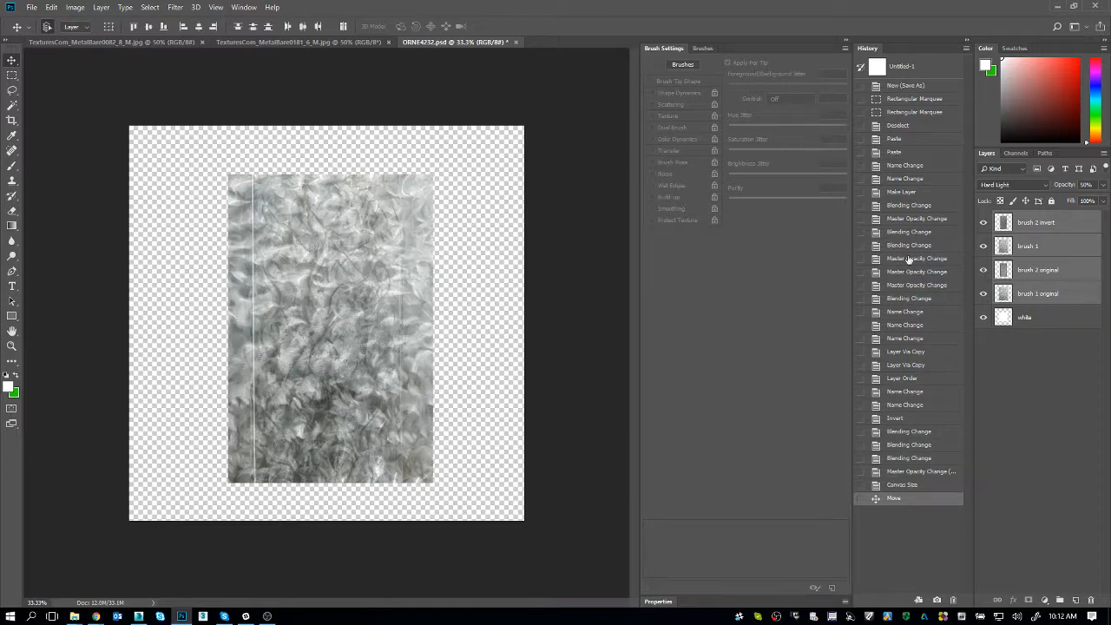
left_click_drag(984, 270, 984, 293)
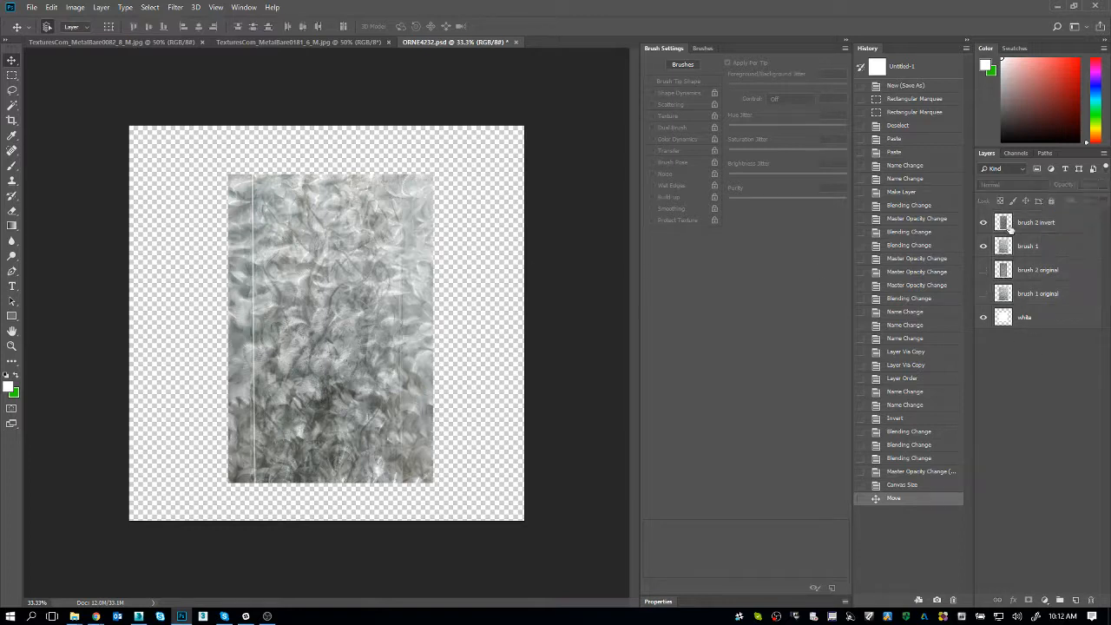
Toggle the brush 2 invert layer's visibility to check its effect and convert that layer to a Smart Object
left_click(1009, 227)
left_click(983, 223)
left_click(983, 223)
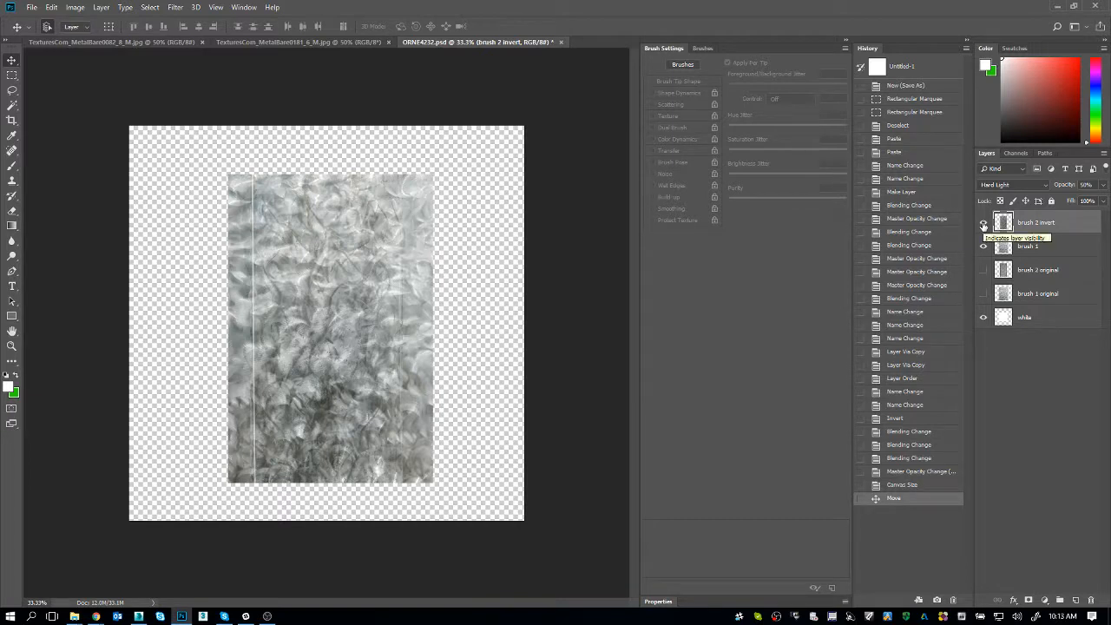
right_click(1075, 224)
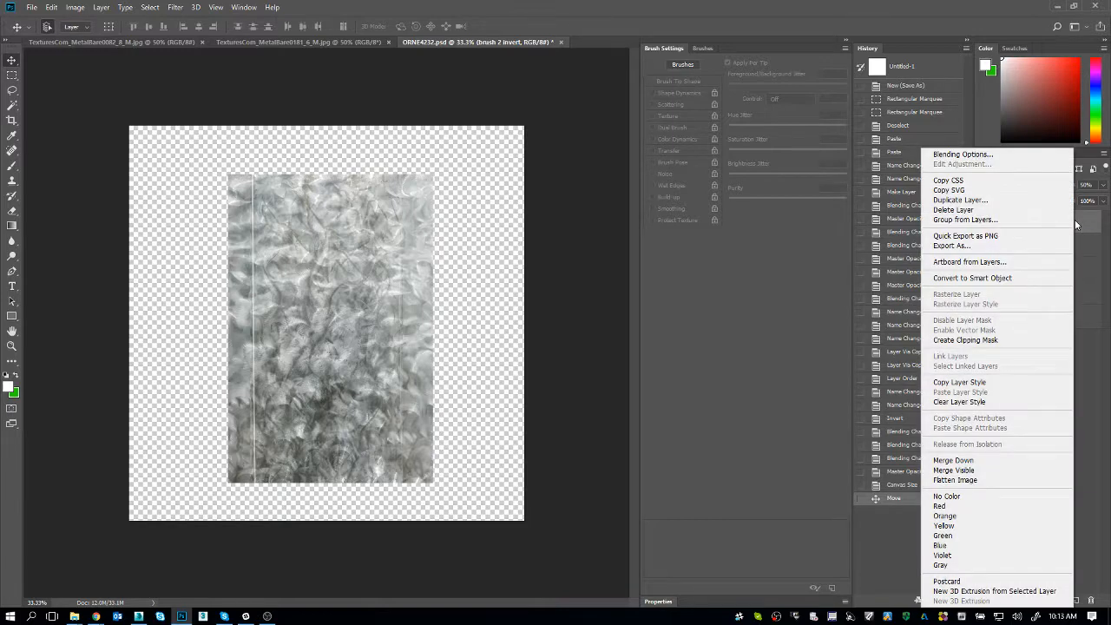
left_click(1014, 278)
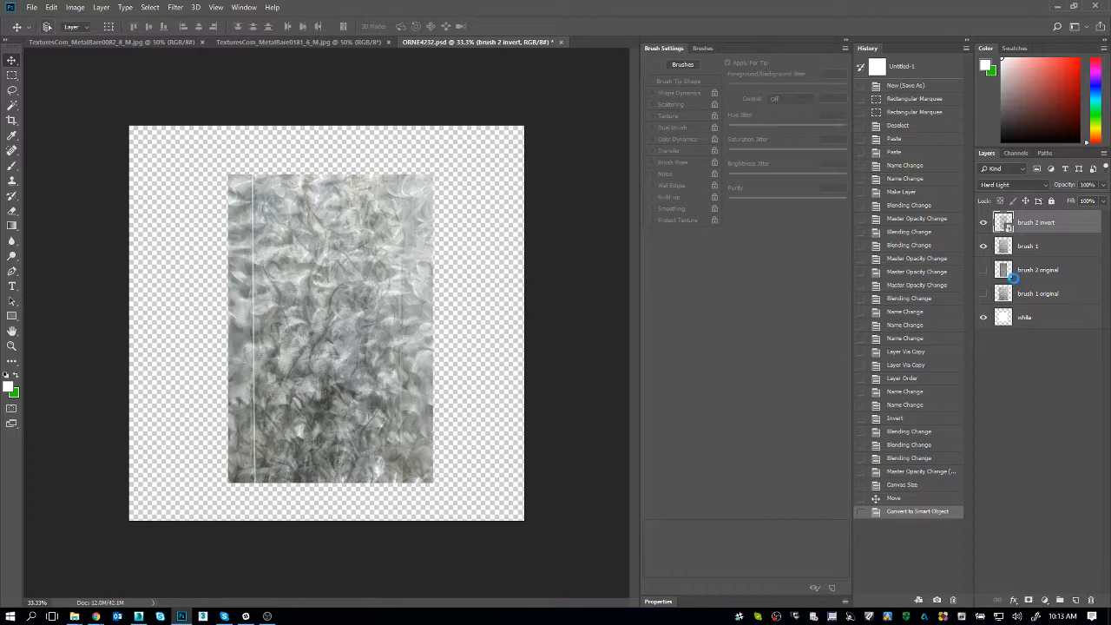
Browse to the 3D_Training Photoshop folder to check the size of ORNE4232.psd, and close the file browser without opening anything
key("ctrl+o")
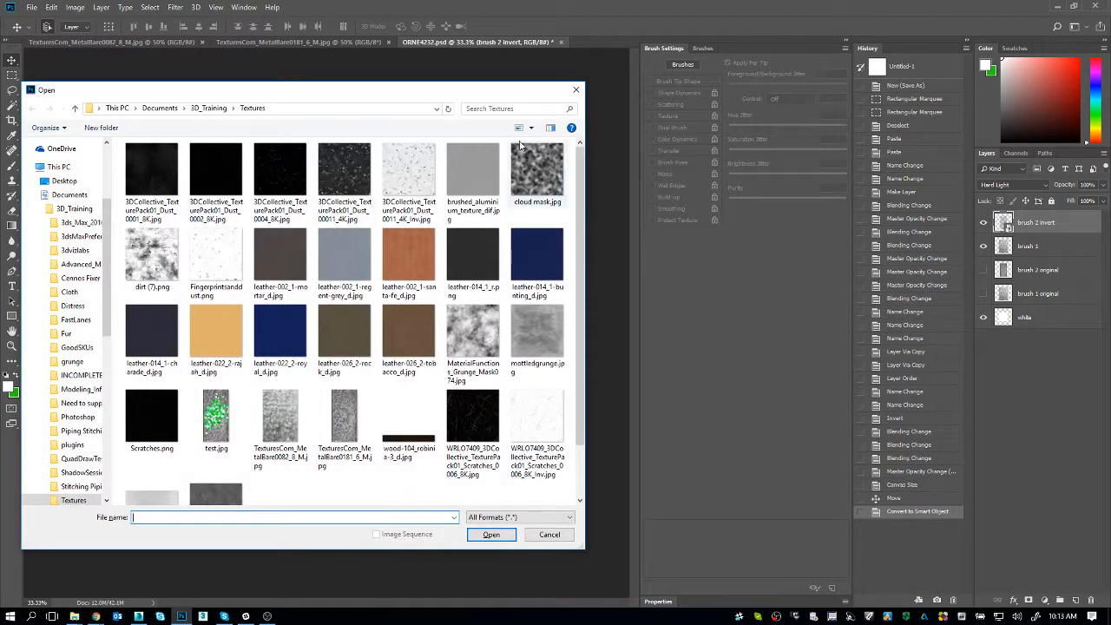
left_click(210, 109)
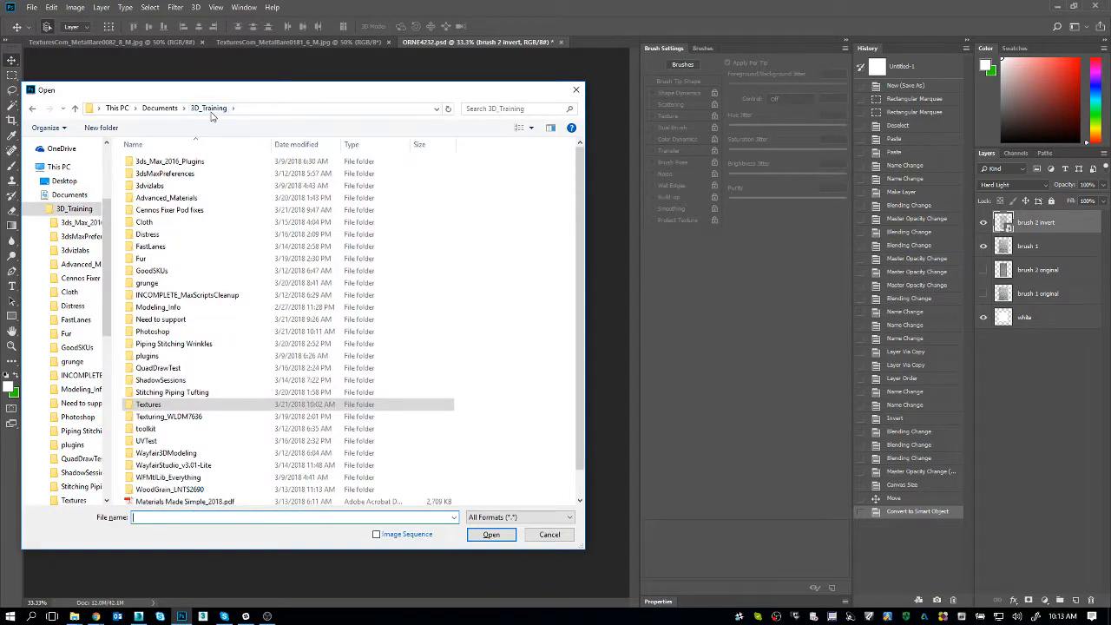
double_click(152, 331)
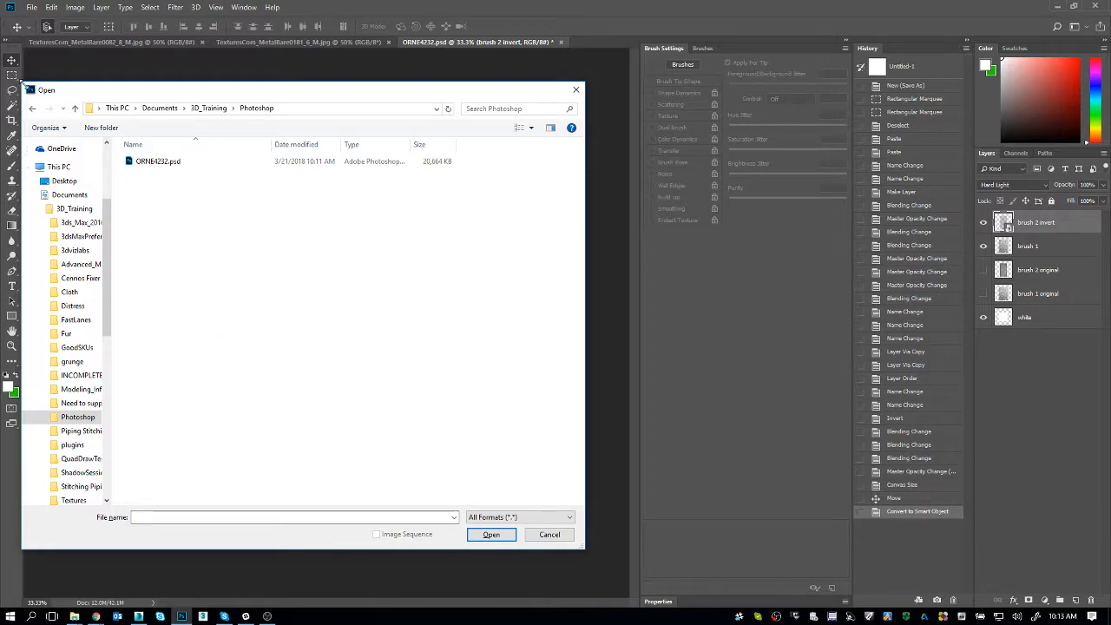
left_click_drag(22, 82, 58, 196)
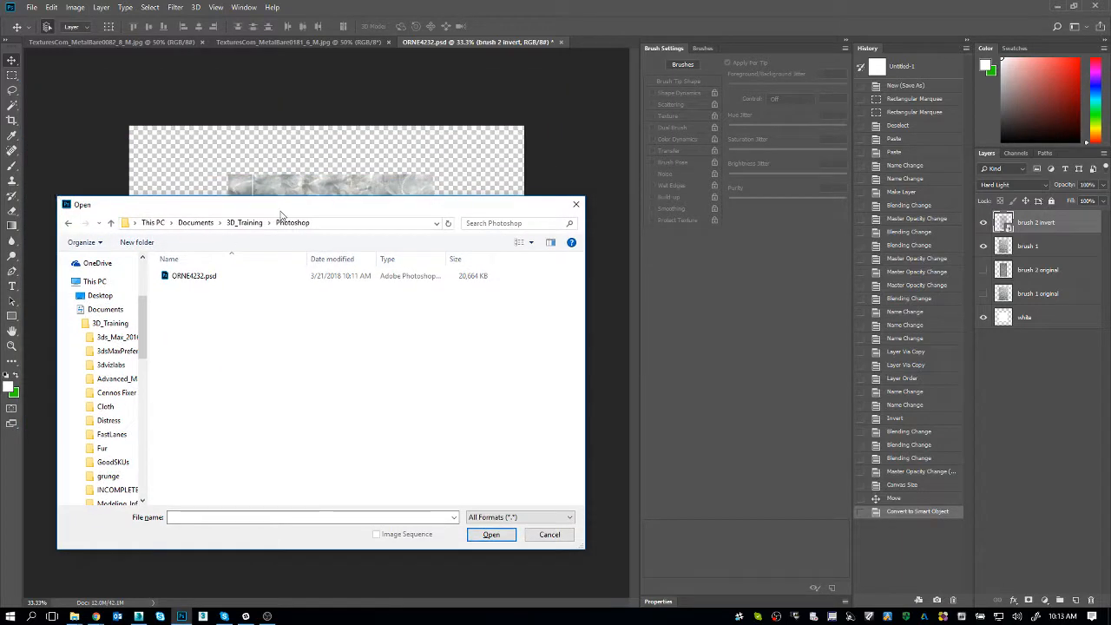
left_click_drag(283, 217, 280, 254)
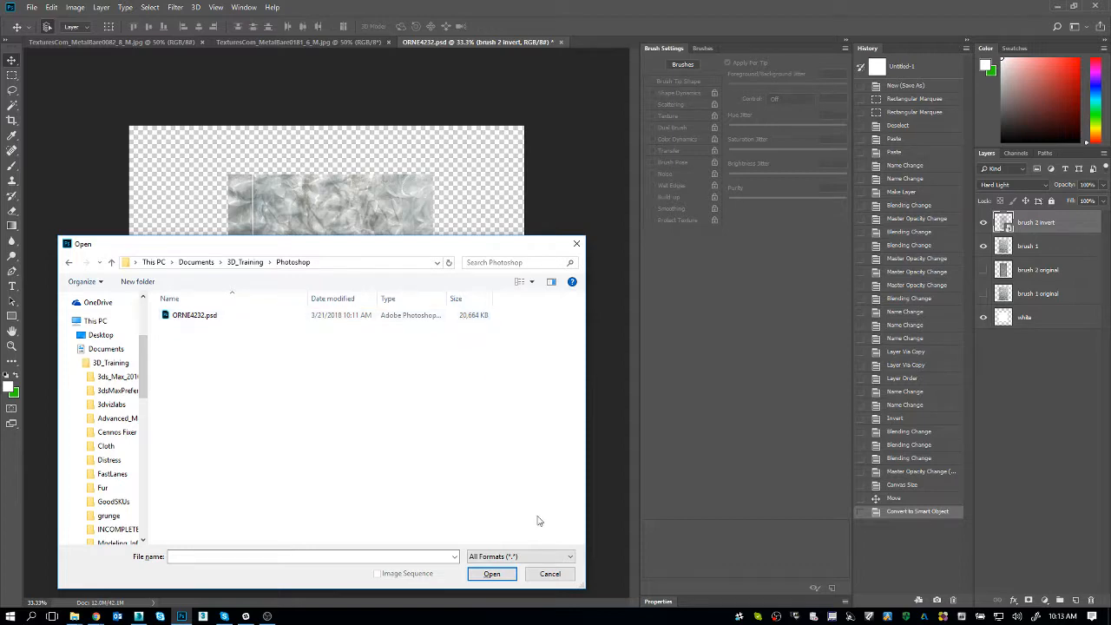
left_click(550, 574)
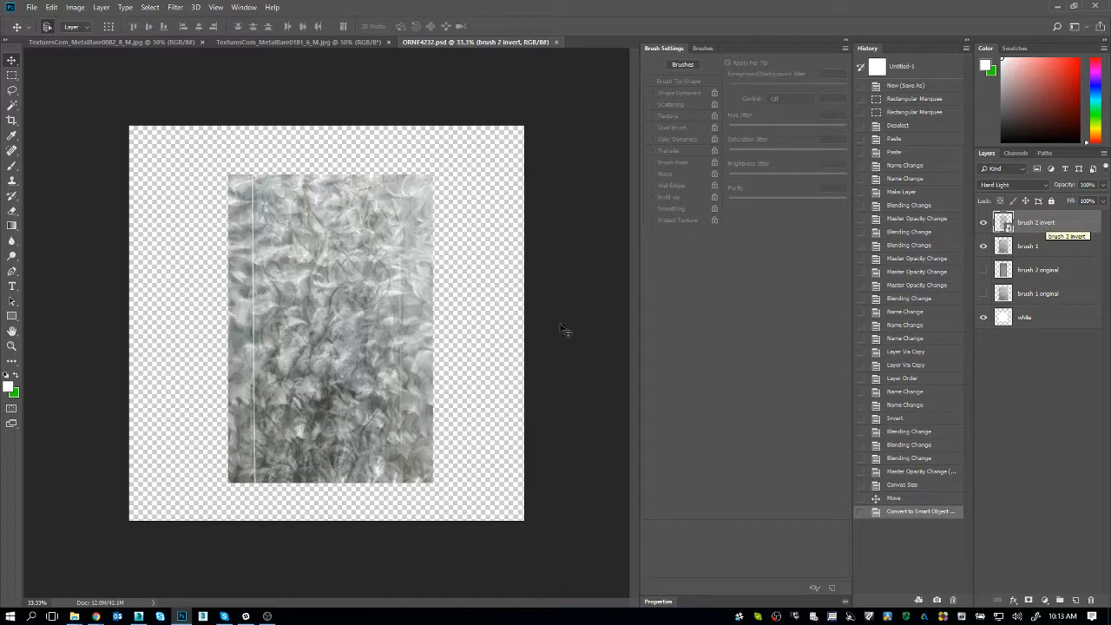
Recheck the saved size of ORNE4232.psd in the 3D_Training Photoshop folder and leave without opening it
left_click(512, 332)
key("ctrl+o")
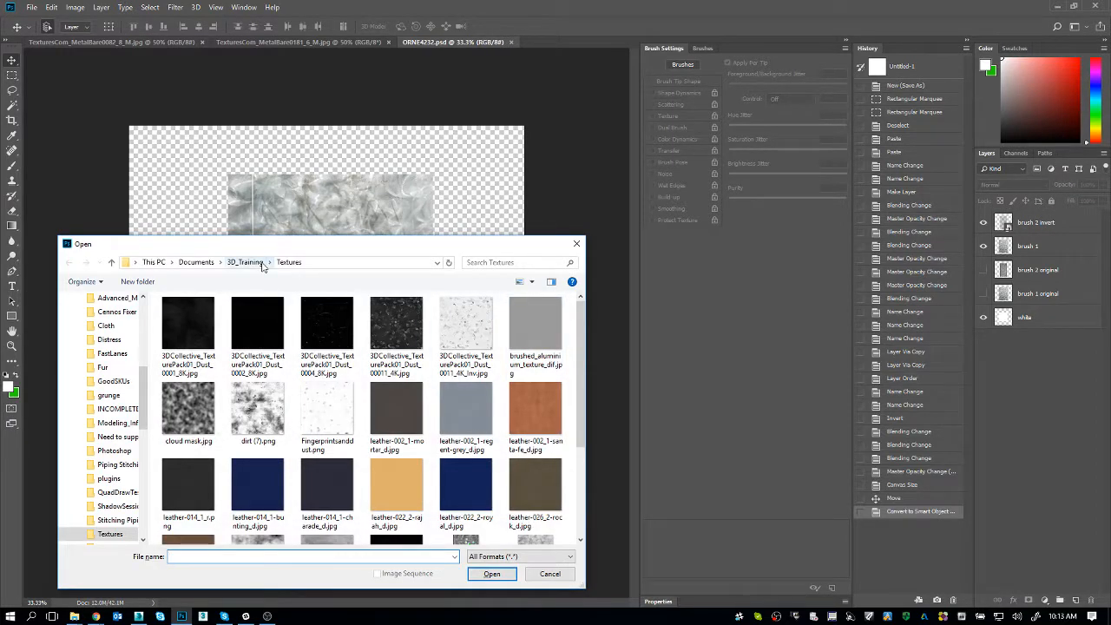
left_click(244, 262)
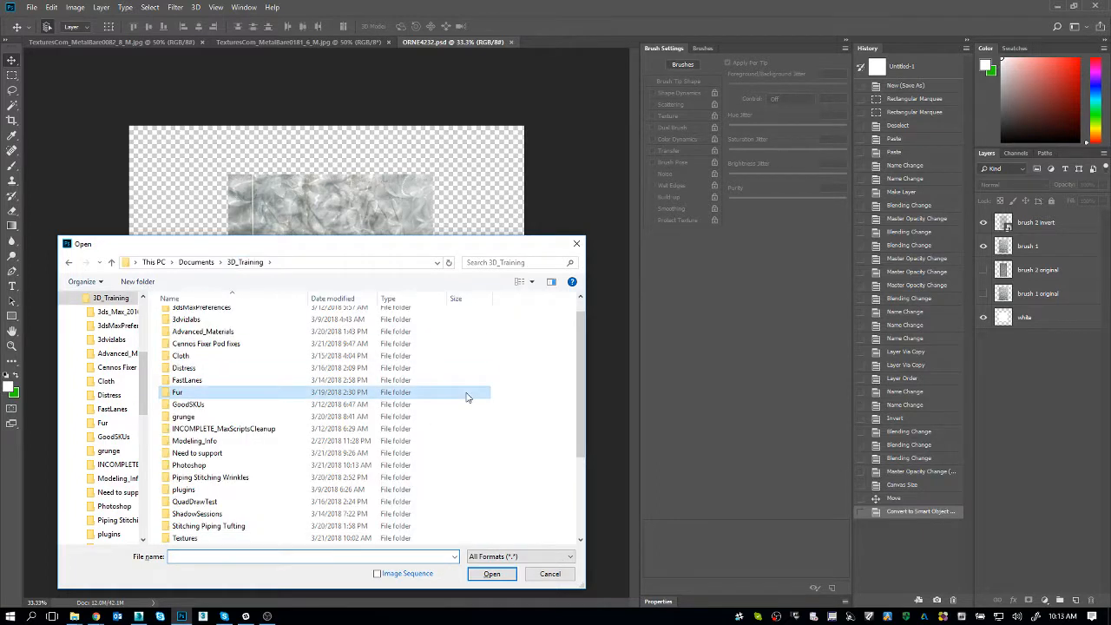
left_click(280, 465)
double_click(261, 466)
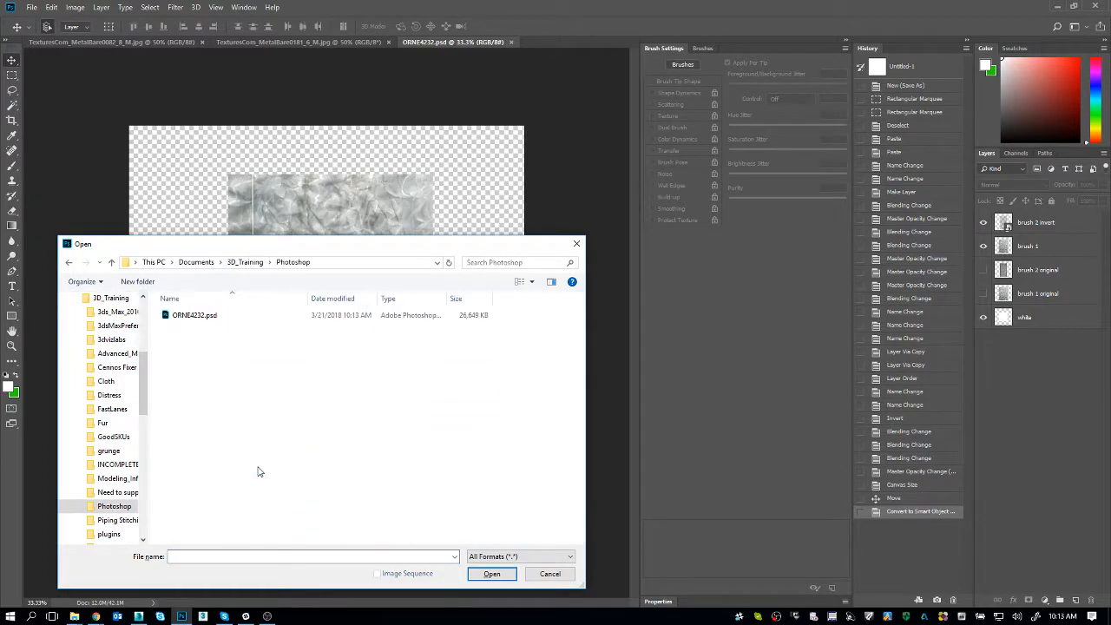
left_click(482, 322)
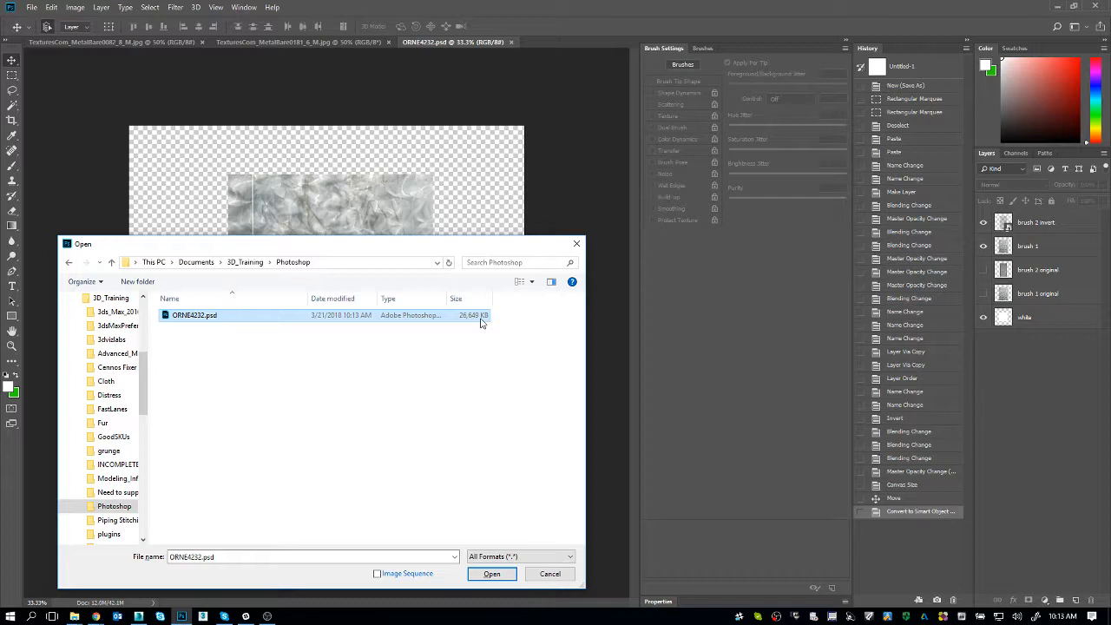
left_click(561, 573)
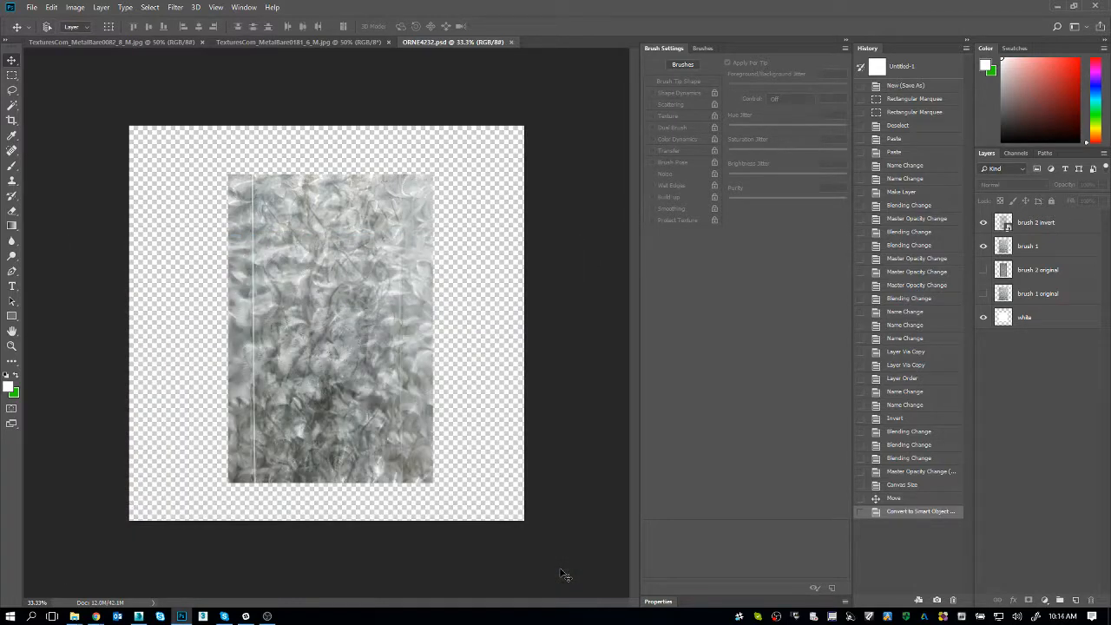
Free-transform the brush 2 invert layer, enlarging it proportionally about its centre to about 143% so it spans the full canvas height
left_click(1046, 227)
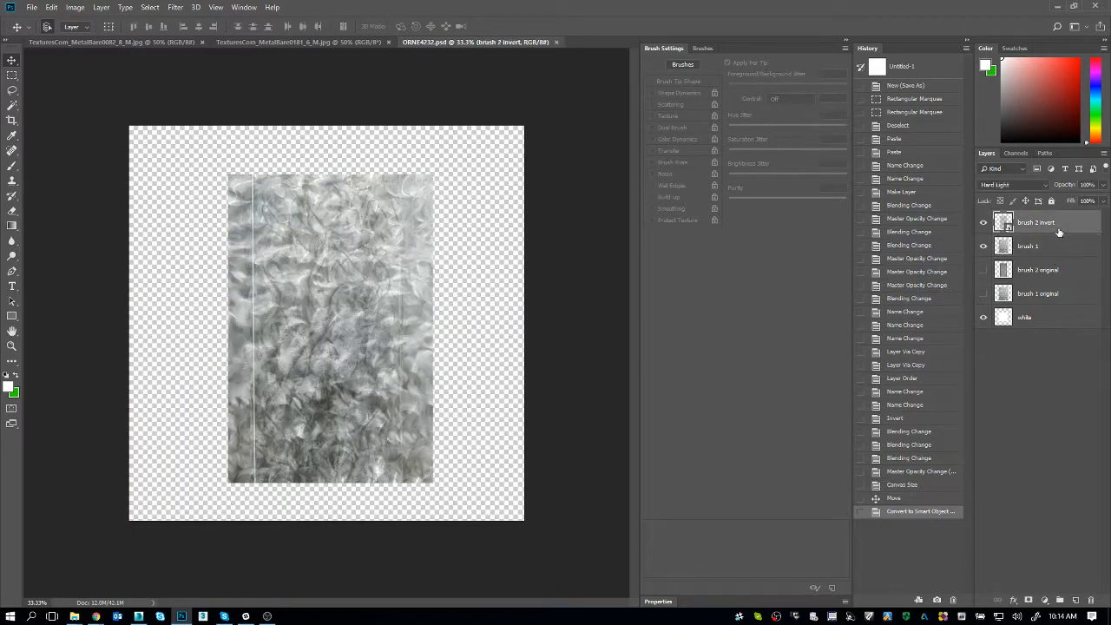
key("ctrl+t")
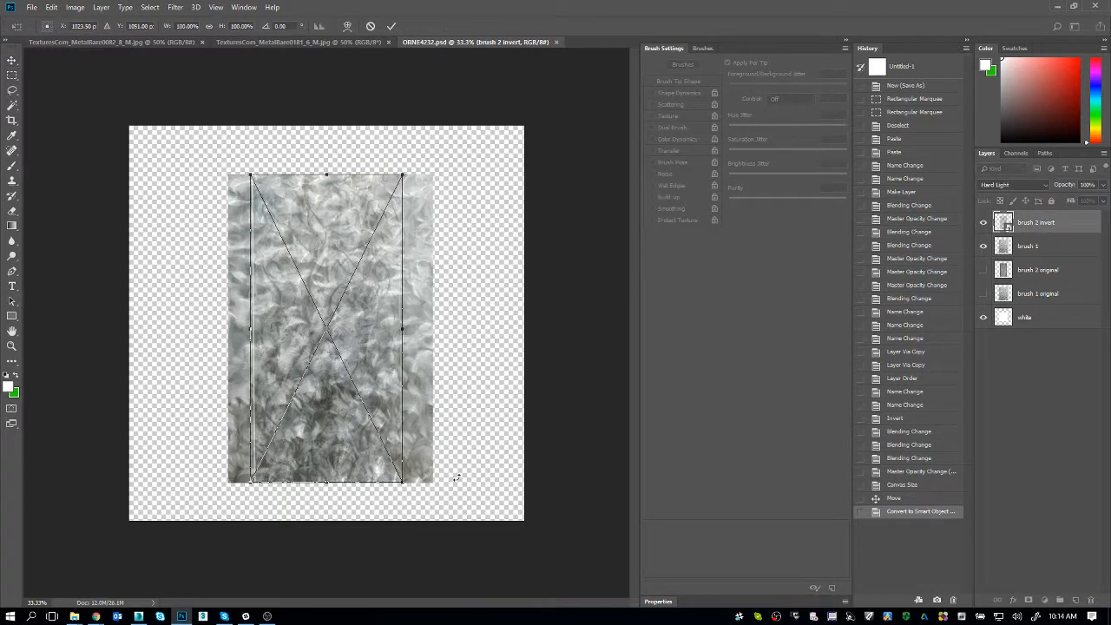
mouse_move(402, 482)
left_mouse_down()
mouse_move(447, 546)
mouse_move(409, 502)
left_mouse_up()
key("ctrl+z")
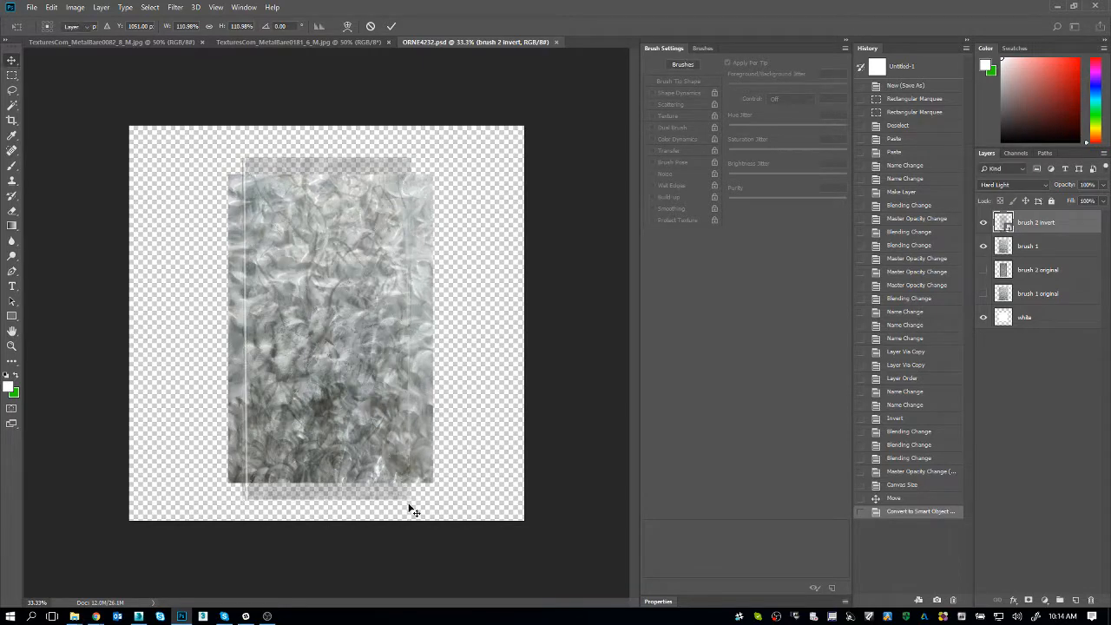
key("ctrl+z")
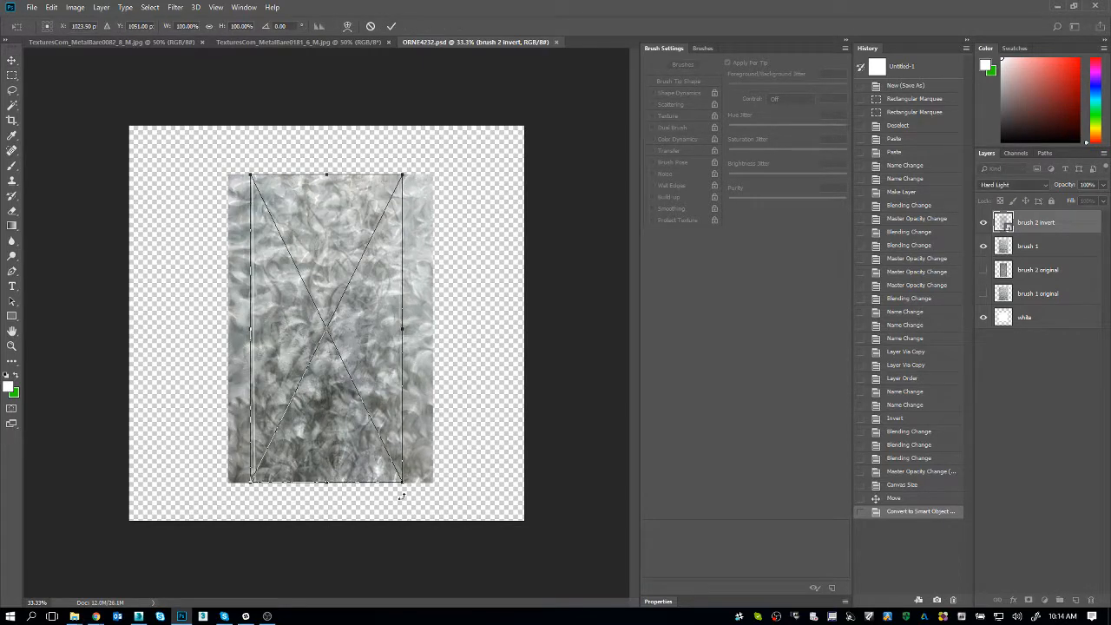
left_click(57, 9)
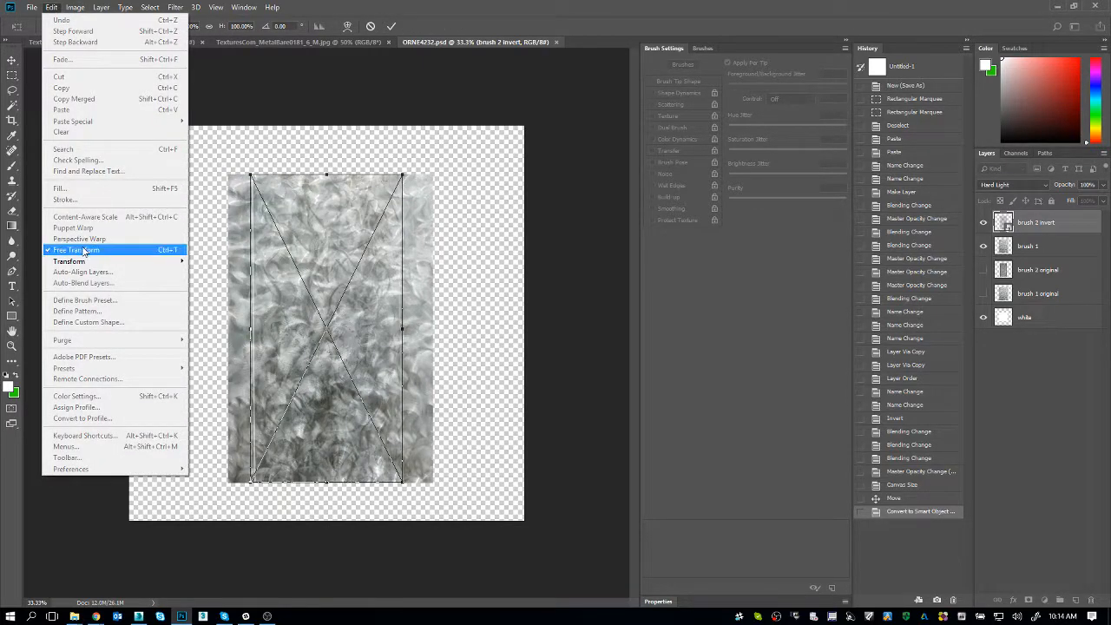
left_click(86, 250)
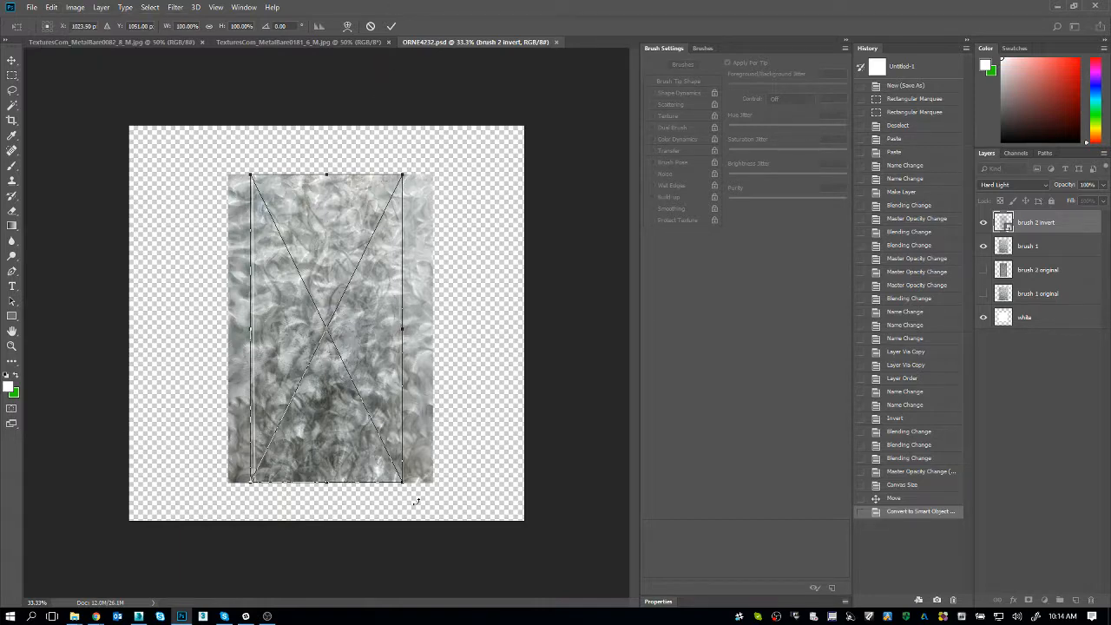
left_click_drag(402, 482, 446, 543)
left_click(446, 542)
key("ctrl+z")
left_click_drag(404, 484, 439, 550)
key("Return")
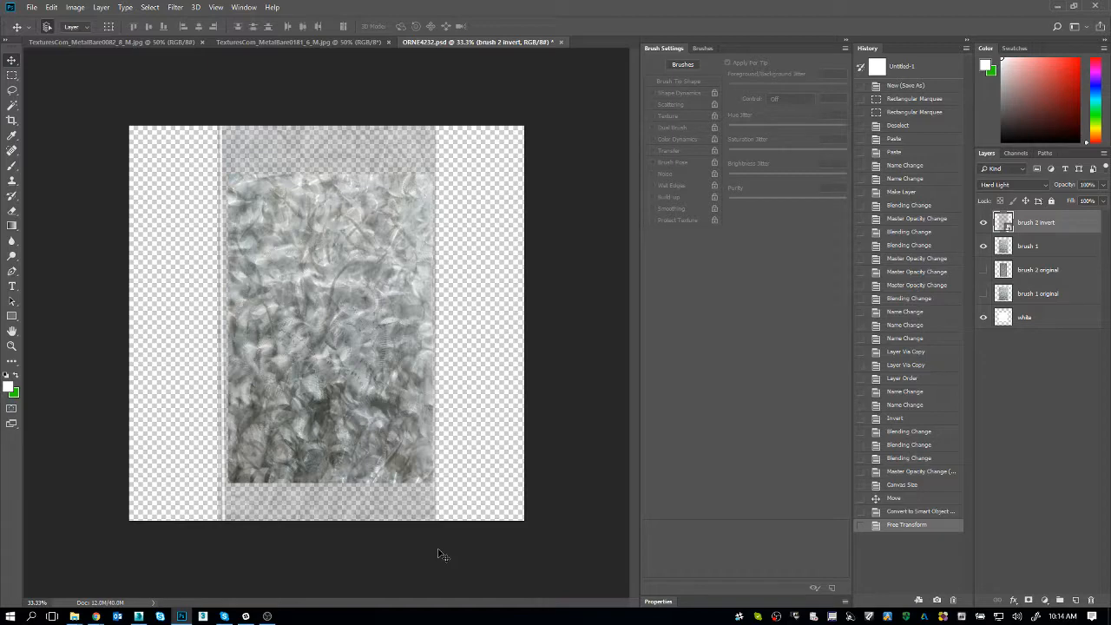
Hide the brush 2 invert layer and duplicate the brush 1 layer as brush 1 horiz
key("z")
left_click_drag(402, 434, 417, 434)
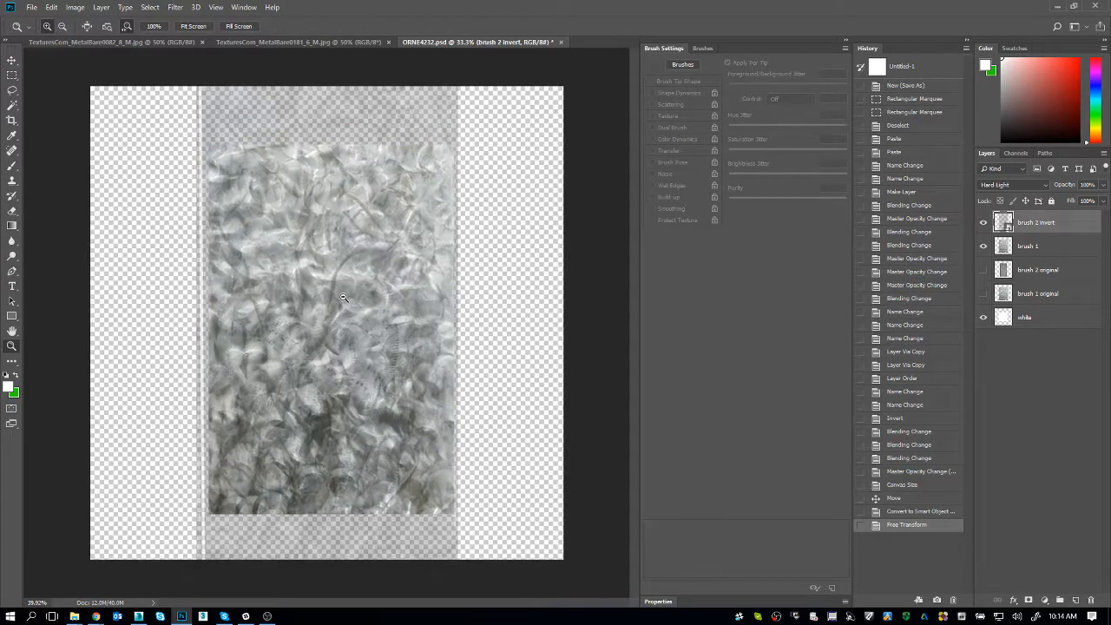
left_click(983, 223)
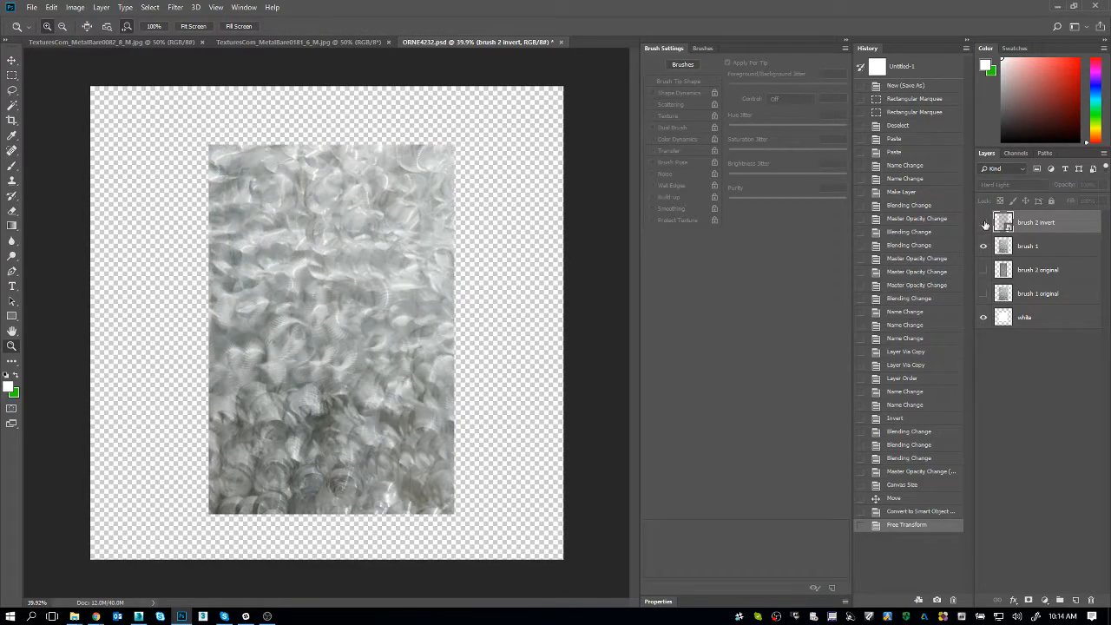
left_click(1052, 252)
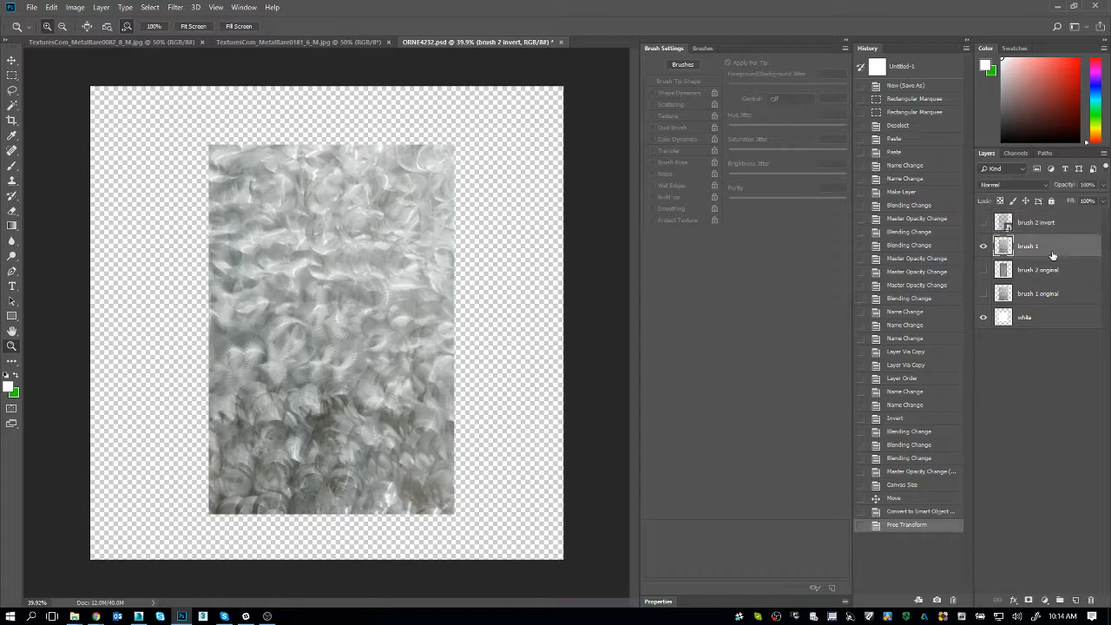
key("ctrl+j")
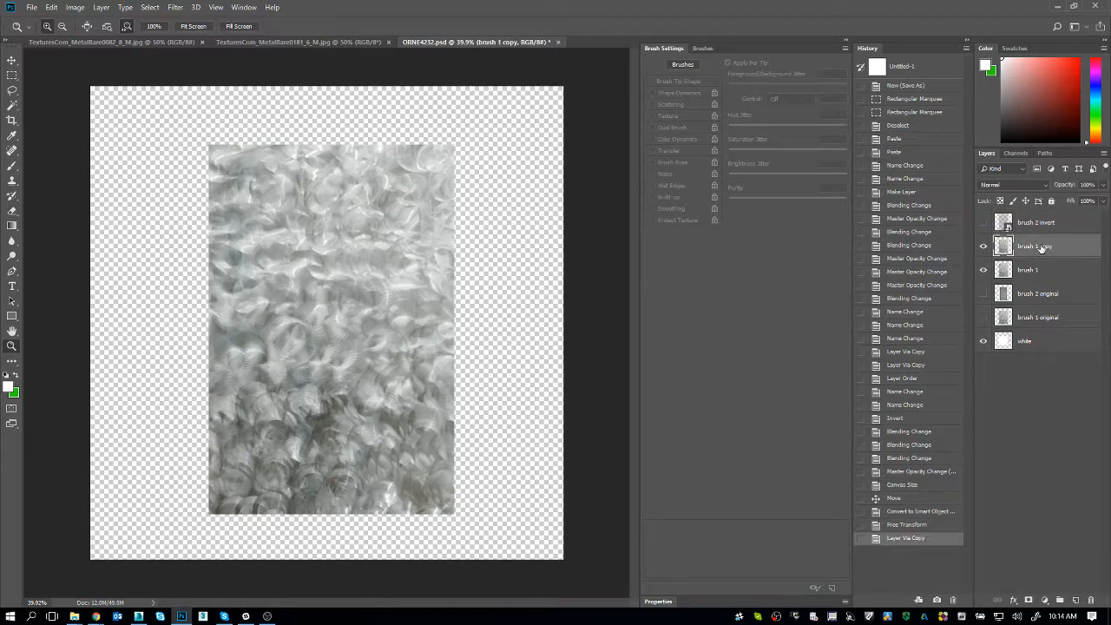
double_click(1040, 246)
type("horiz")
key("Return")
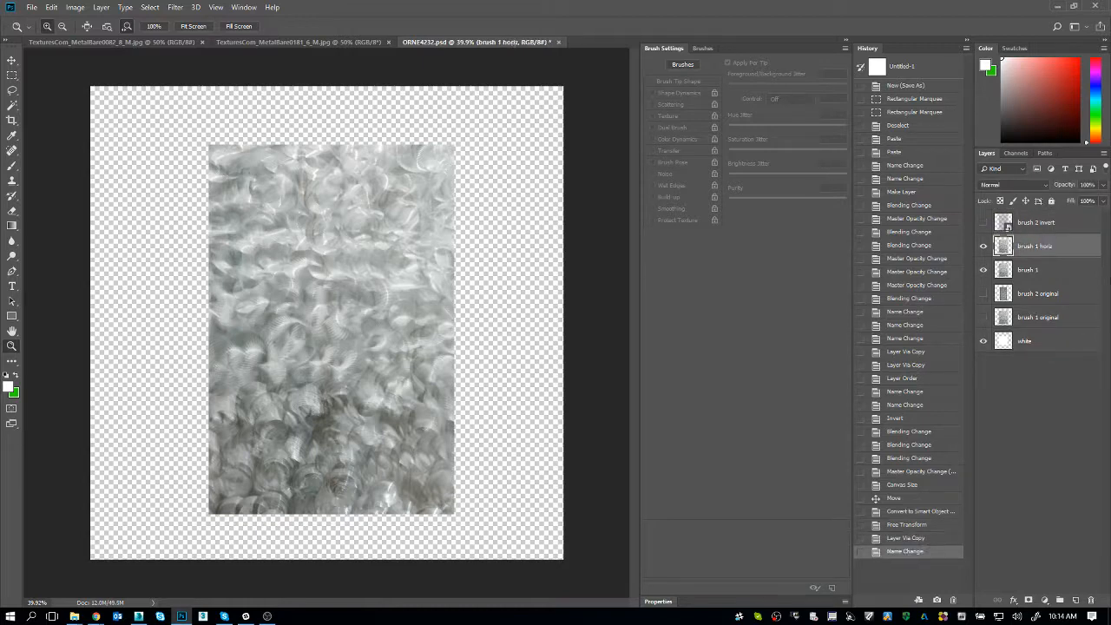
Flip the brush 1 horiz layer horizontally and place it against brush 1's right edge so the textures mirror at the seam
left_click(52, 7)
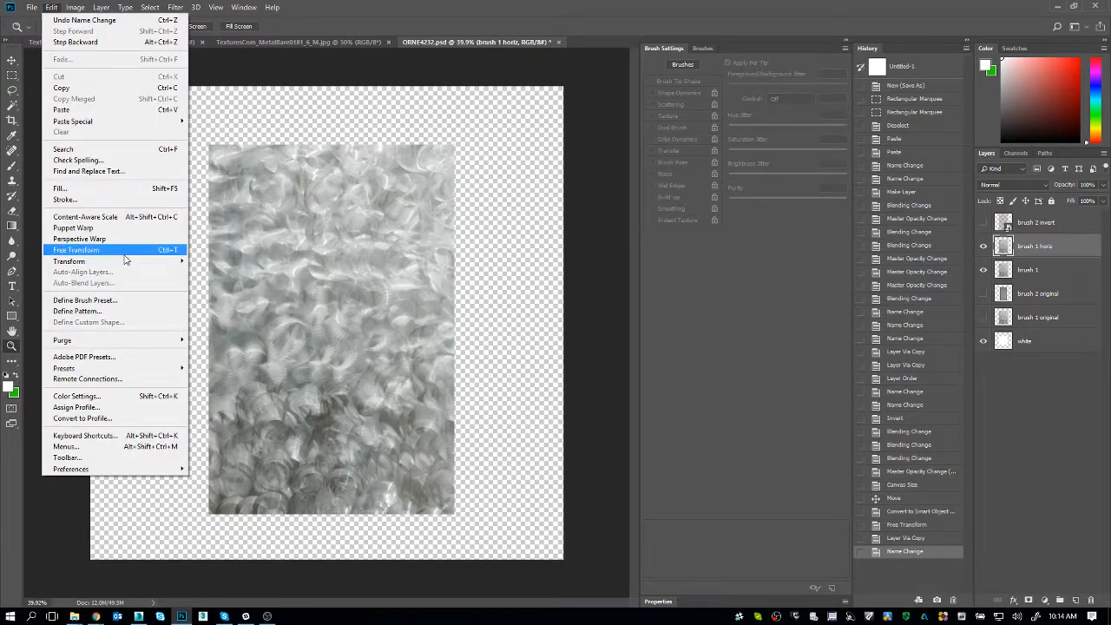
mouse_move(124, 264)
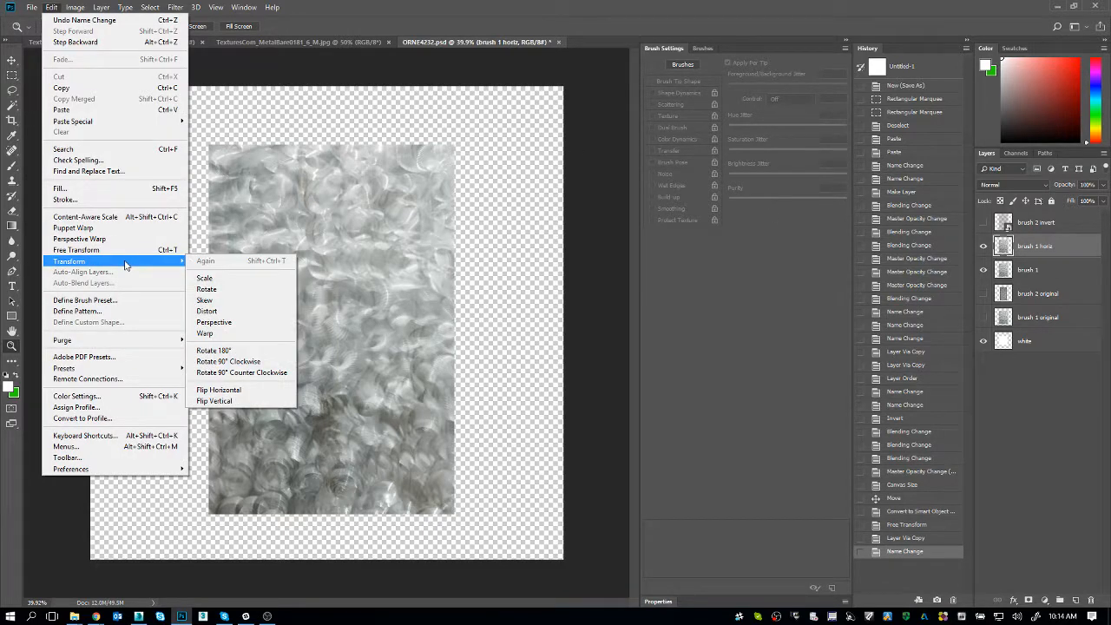
left_click(229, 388)
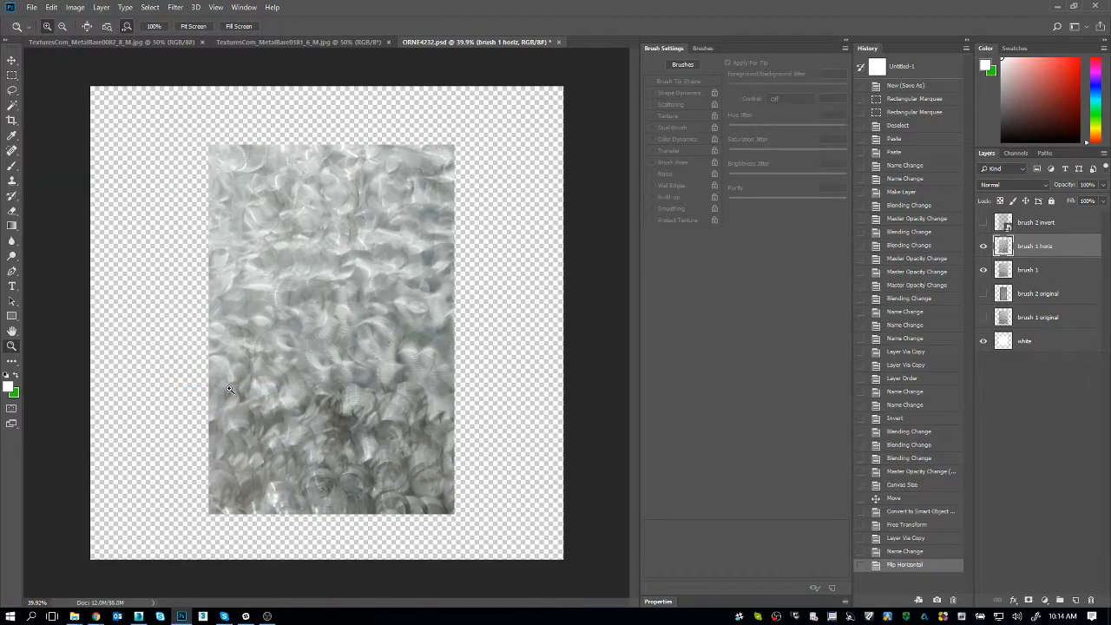
key("v")
mouse_move(229, 389)
left_mouse_down()
mouse_move(466, 435)
mouse_move(570, 434)
mouse_move(507, 462)
left_mouse_up()
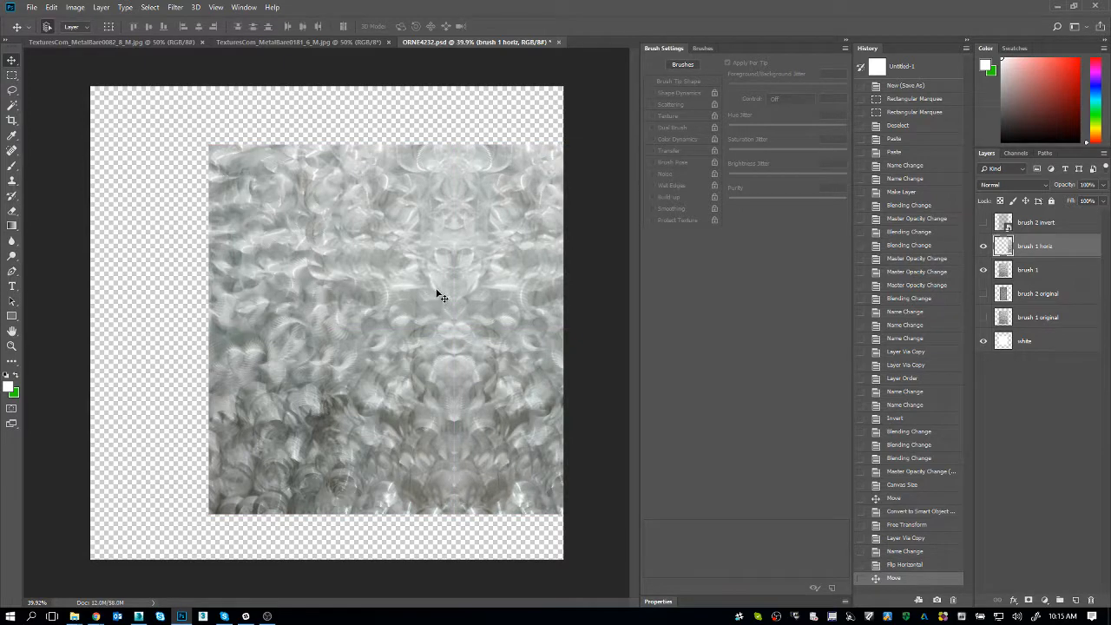
key("z")
left_click_drag(455, 254, 503, 395)
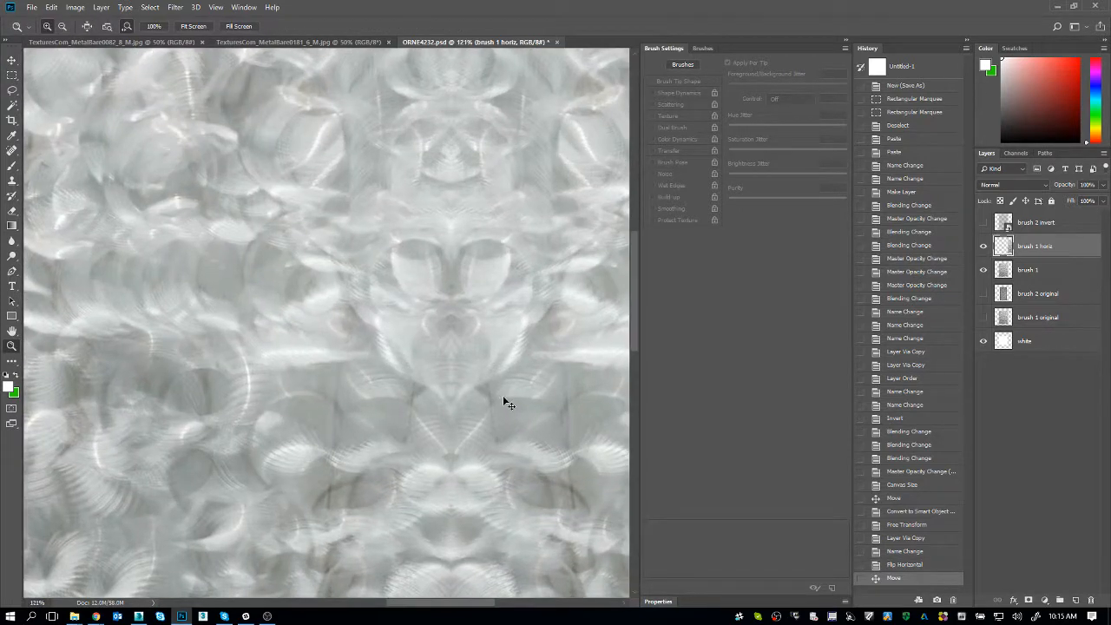
Copy the brush 1 horiz layer to the left side of brush 1 and name the copy brush 1 horiz 2
key("ctrl+0")
key("v")
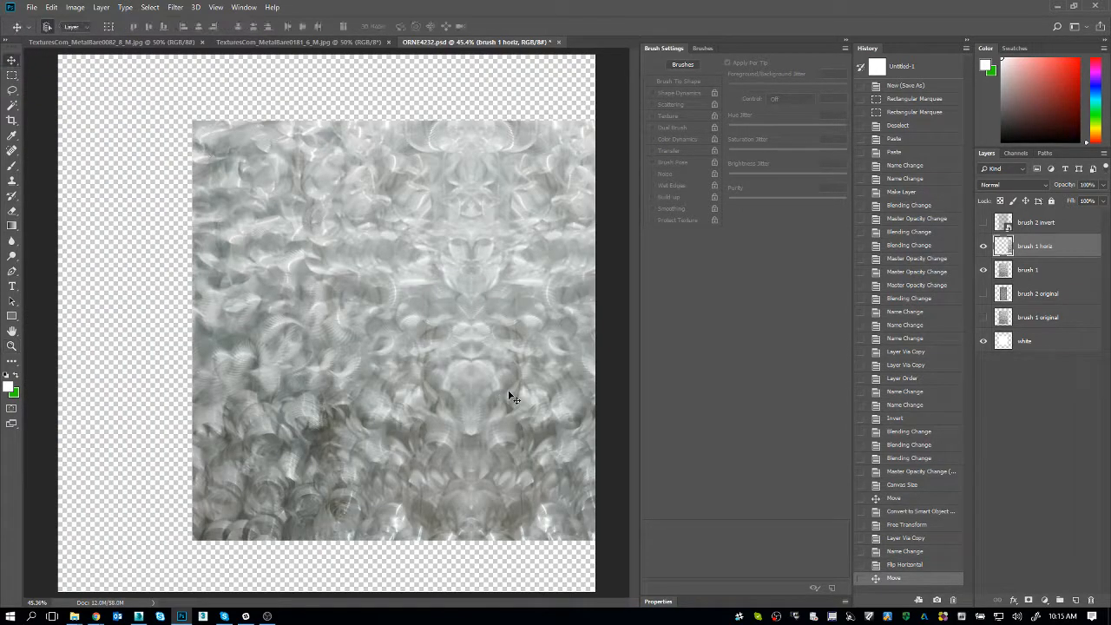
right_click(516, 375)
left_click(532, 383)
mouse_move(527, 380)
left_mouse_down()
mouse_move(104, 298)
mouse_move(226, 299)
mouse_move(125, 291)
mouse_move(134, 292)
left_mouse_up()
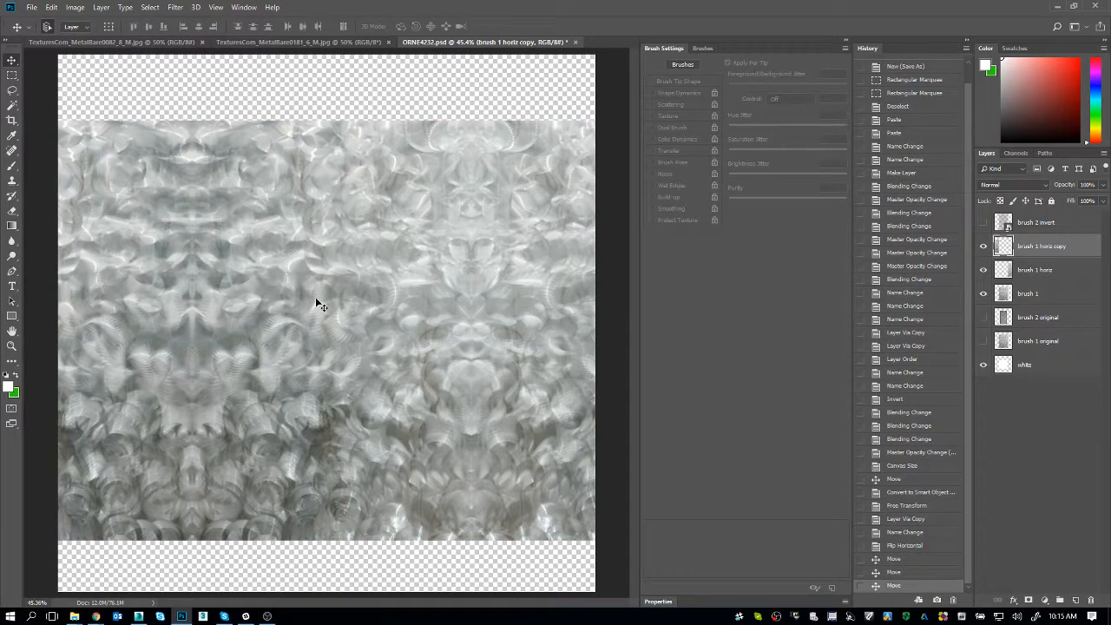
double_click(1054, 247)
double_click(1054, 246)
type("2")
key("Return")
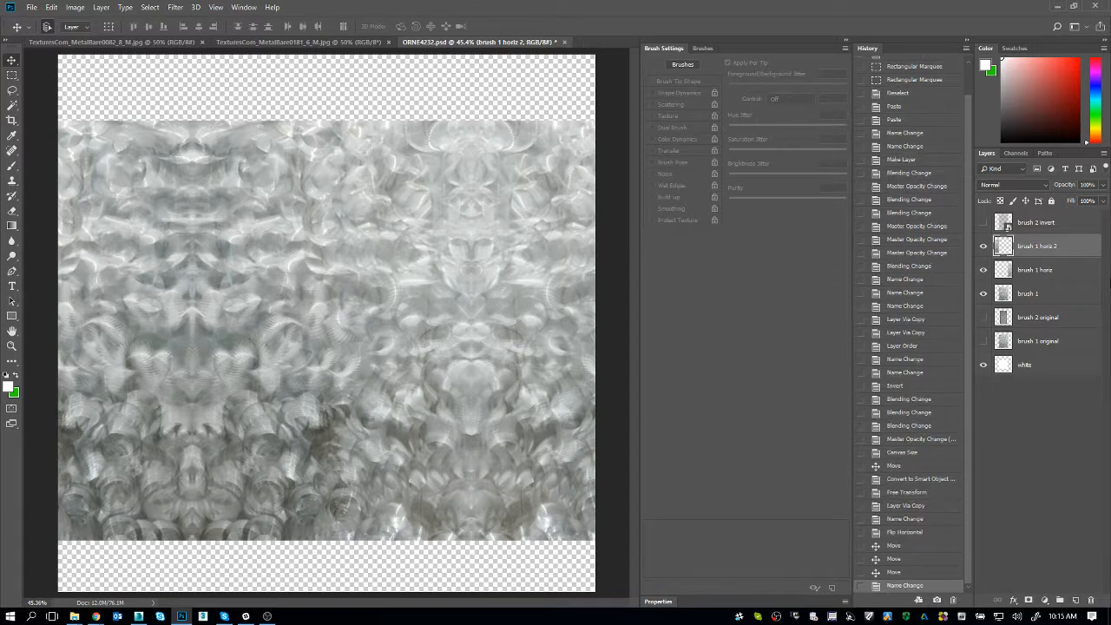
Turn the brush 2 invert layer back on, toggling its visibility to compare it with the mirrored textures
left_click(983, 223)
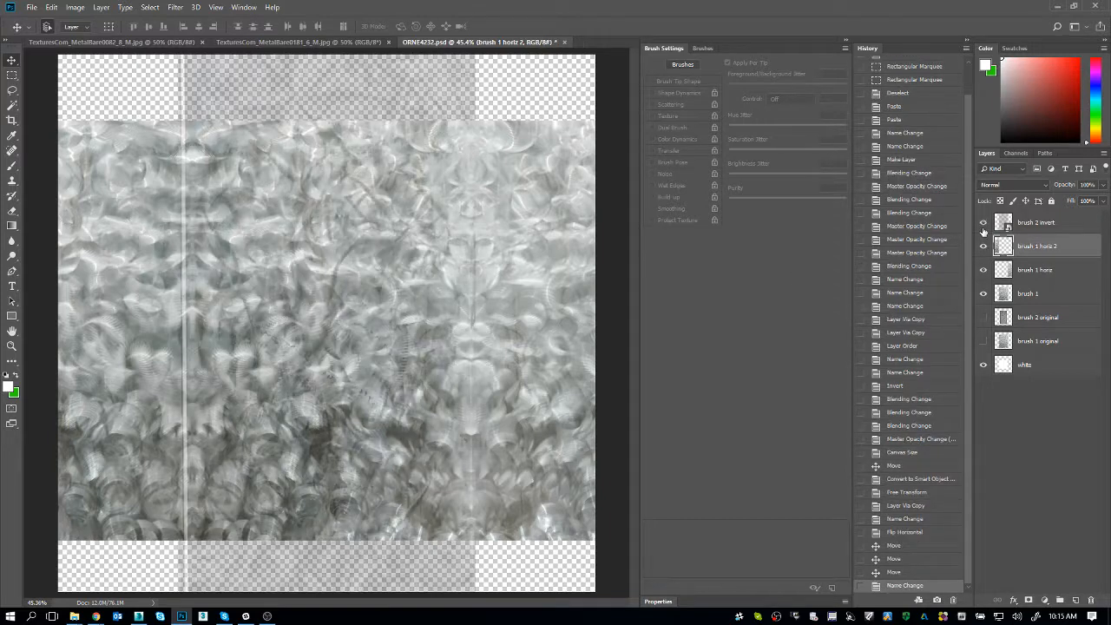
left_click(983, 226)
left_click(983, 225)
key("ctrl+minus")
key("ctrl+minus")
key("ctrl+t")
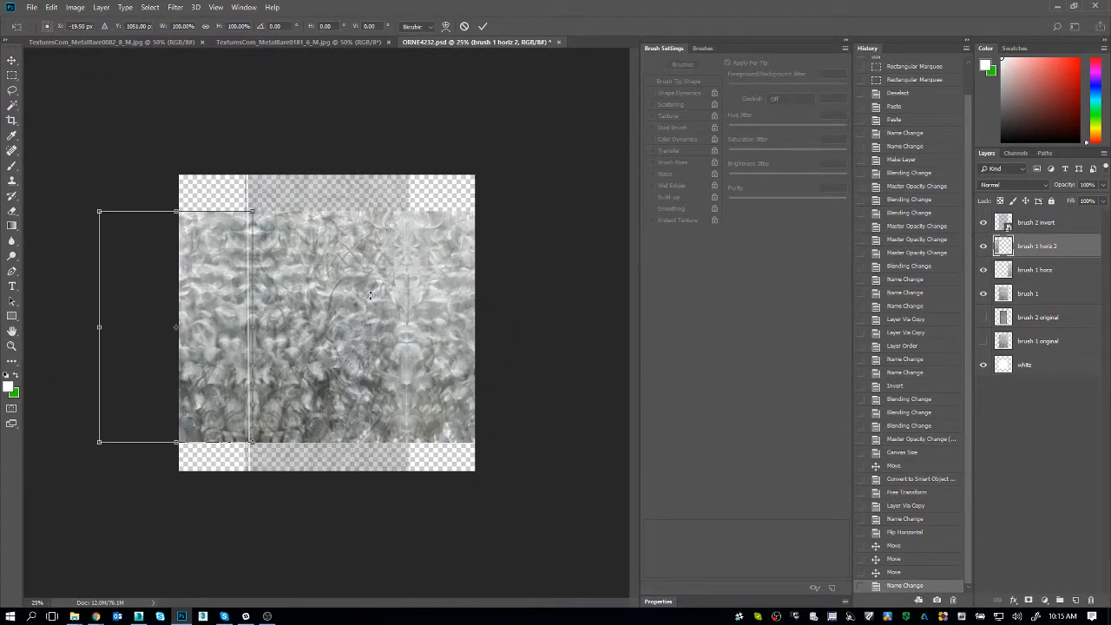
key("Escape")
Stretch the brush 2 invert layer horizontally about its centre until it covers the full canvas width
left_click(1058, 222)
key("ctrl+t")
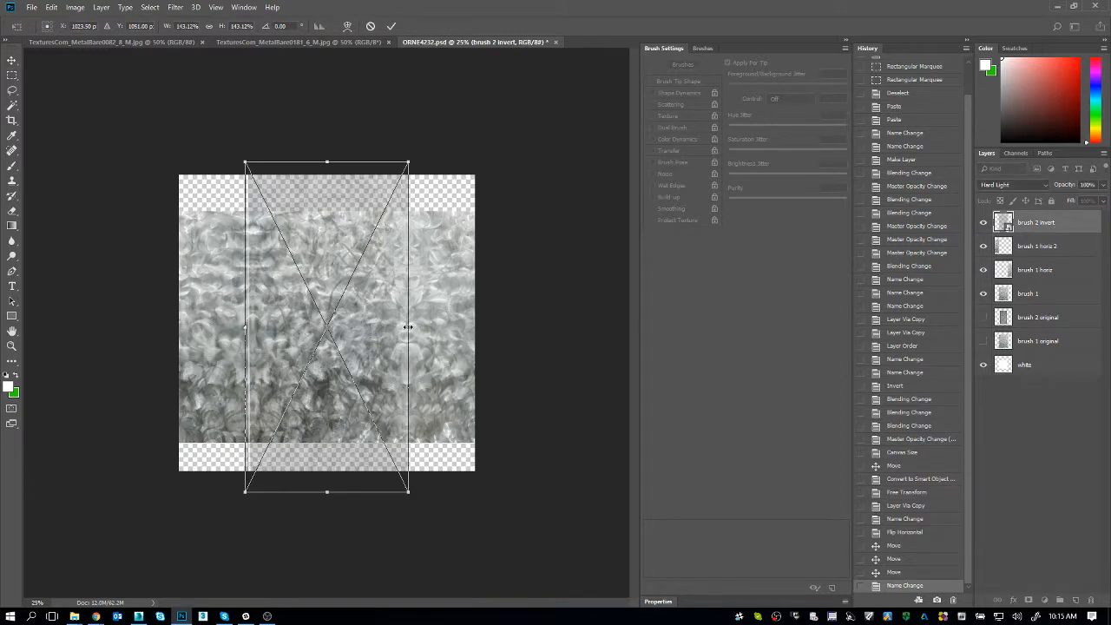
left_click_drag(407, 326, 479, 330)
key("ctrl+z")
key("Return")
key("z")
left_click(409, 335)
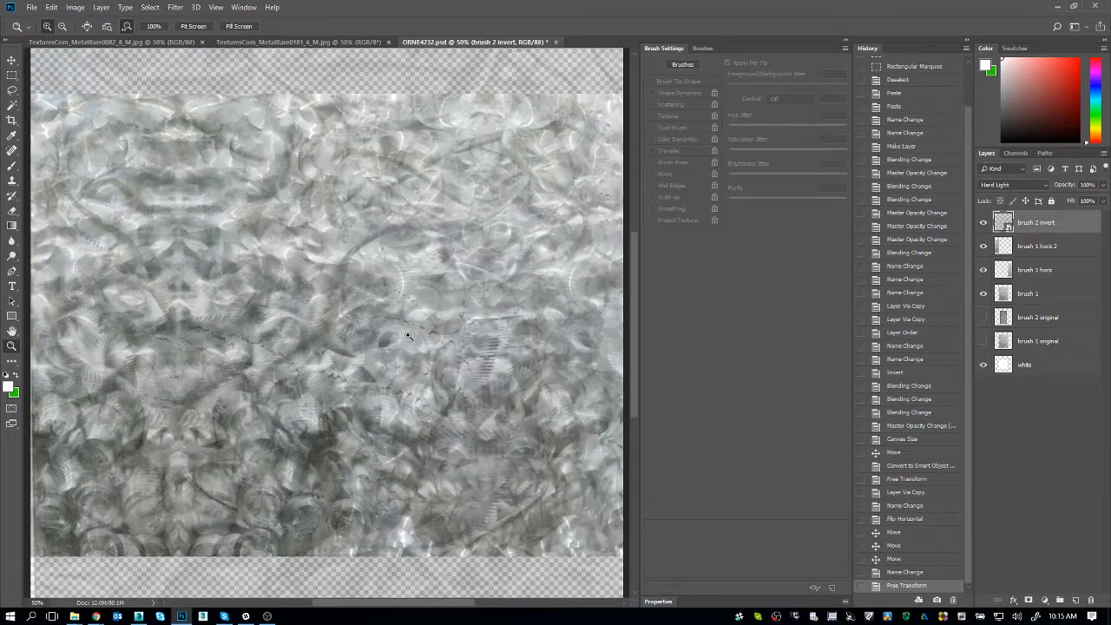
key("alt+Tab")
key("alt+Tab")
left_click_drag(408, 335, 402, 262)
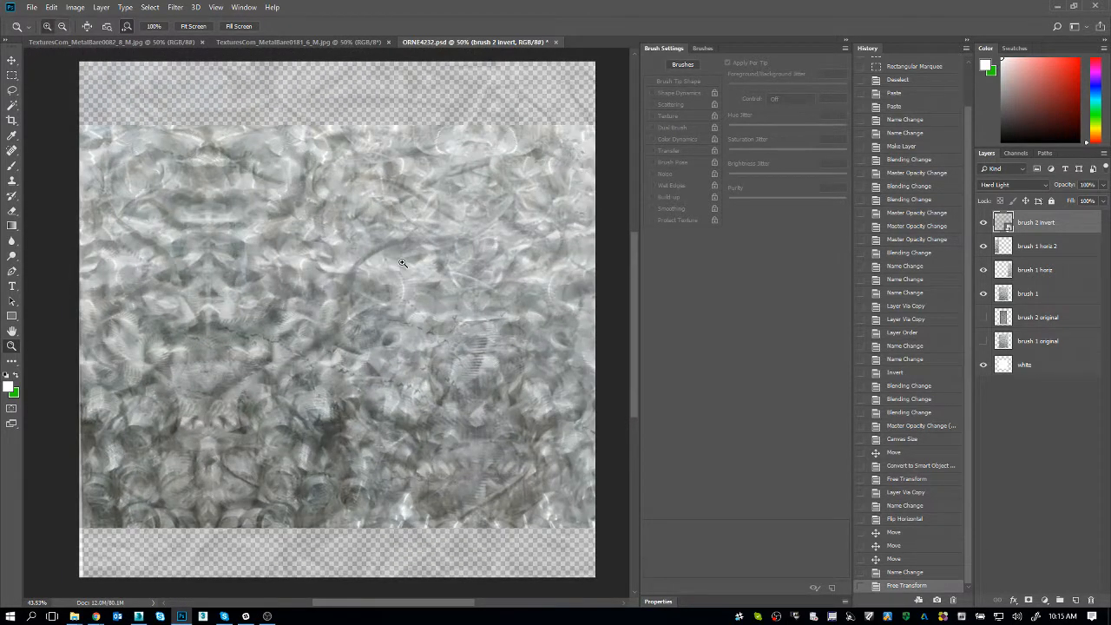
Hide the brush 2 invert layer and add a new layer named paintover directly above brush 1 horiz 2
left_click(983, 222)
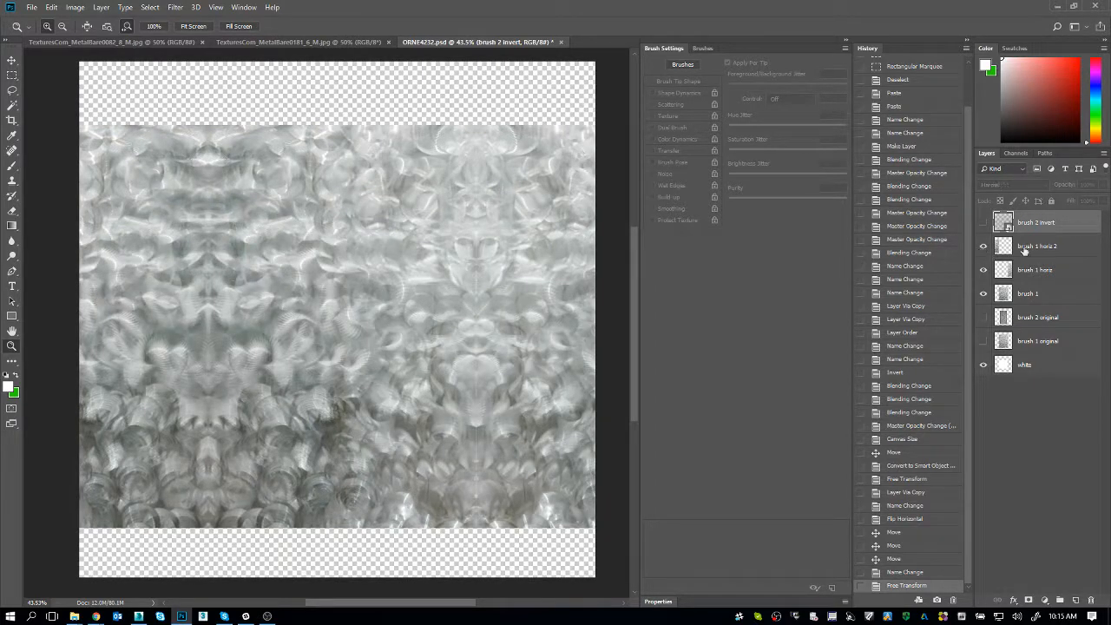
left_click(1020, 247)
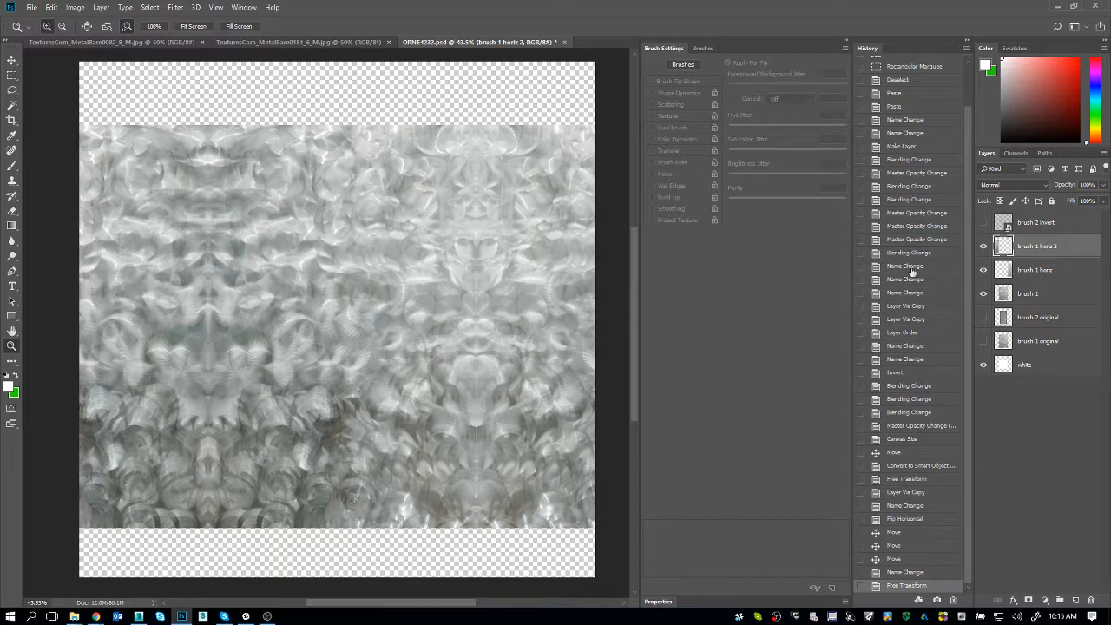
key("ctrl+shift+n")
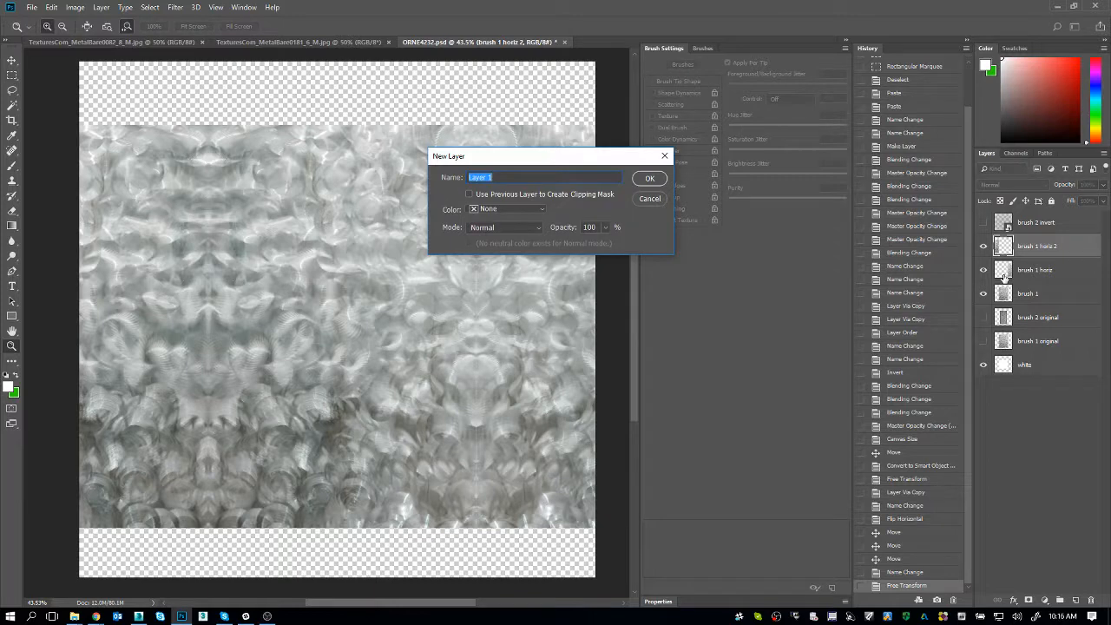
type("paintoer")
key("Return")
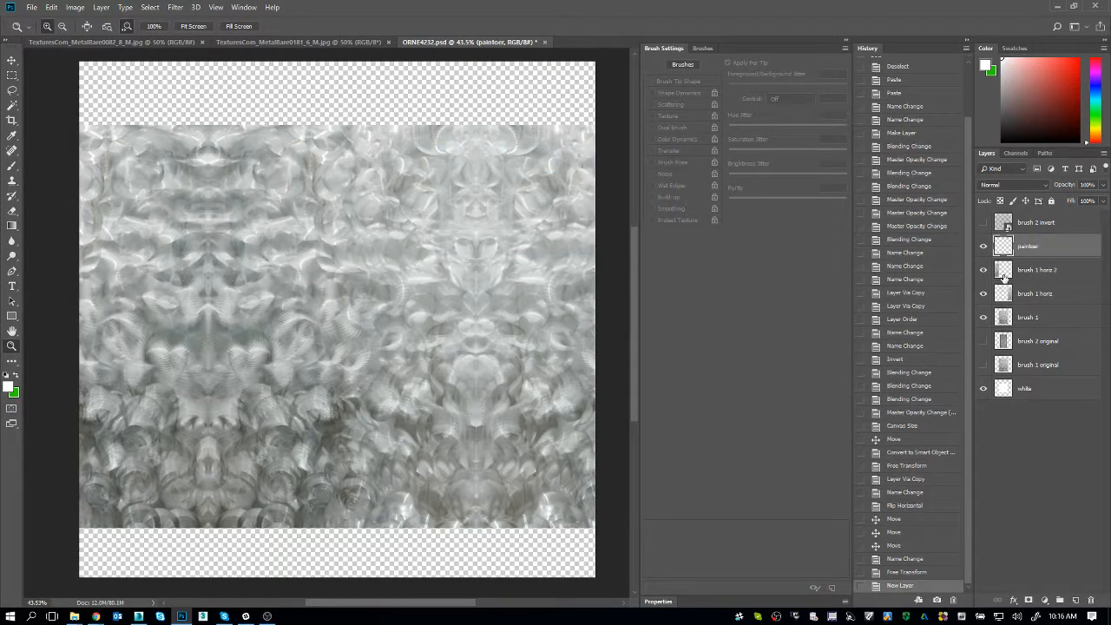
double_click(1034, 247)
type("paintover")
key("Return")
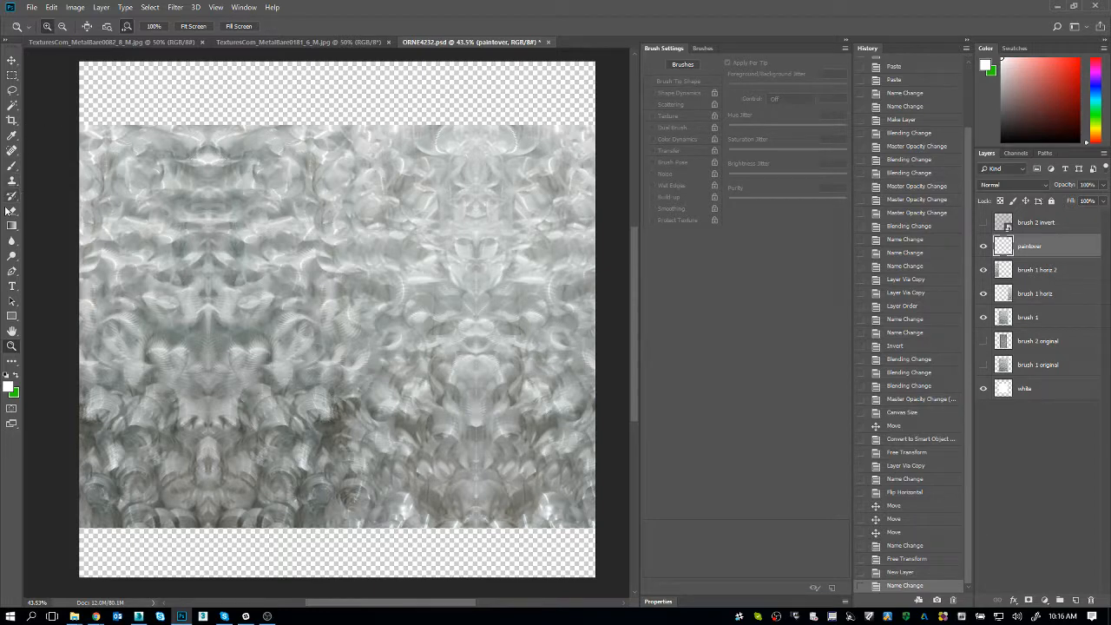
Set up a soft 125 px Spot Healing Brush and try it on the mirrored face pattern in the texture's left half, on the paintover layer
left_click(11, 108)
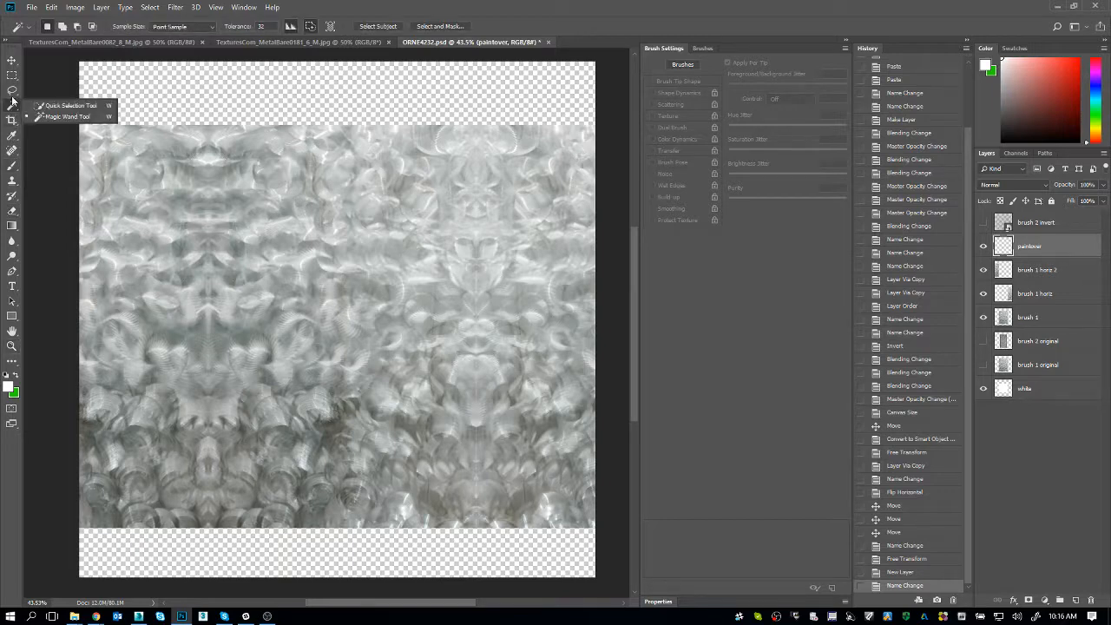
left_click(11, 90)
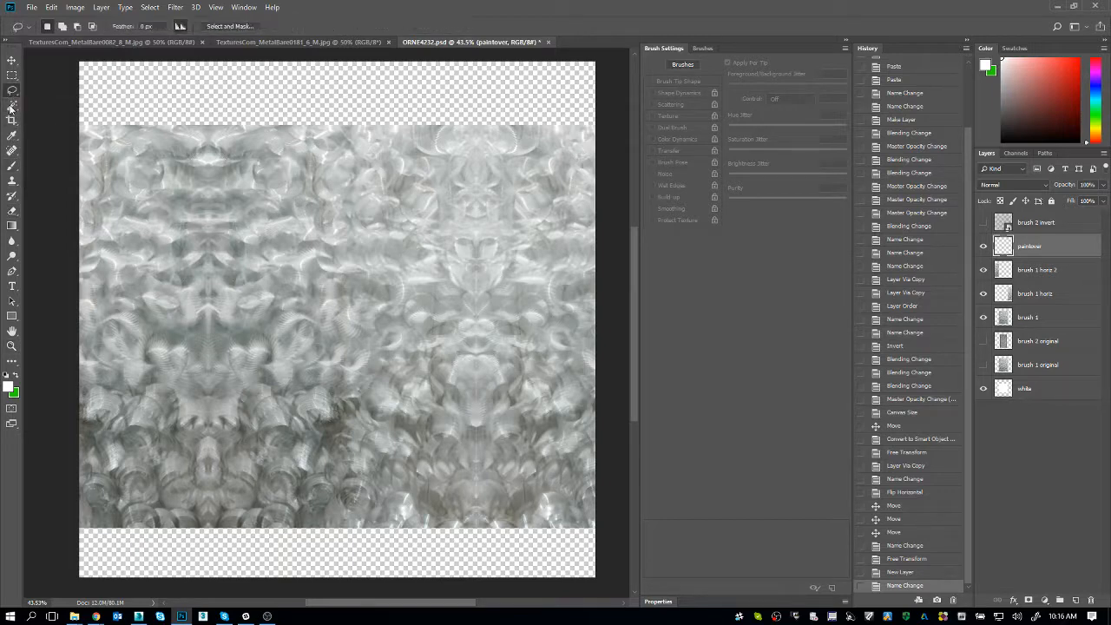
left_click(14, 150)
left_click(65, 151)
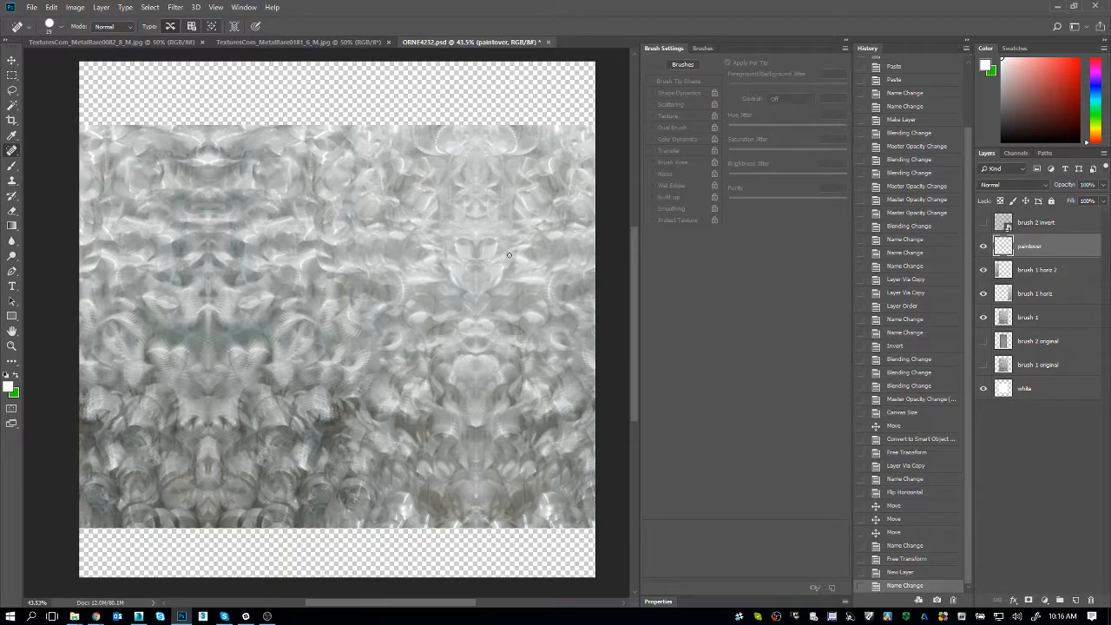
key("bracketright")
key("bracketright")
key("bracketright")
key("bracketright")
key("bracketright")
key("bracketright")
key("bracketright")
key("bracketright")
left_click(50, 26)
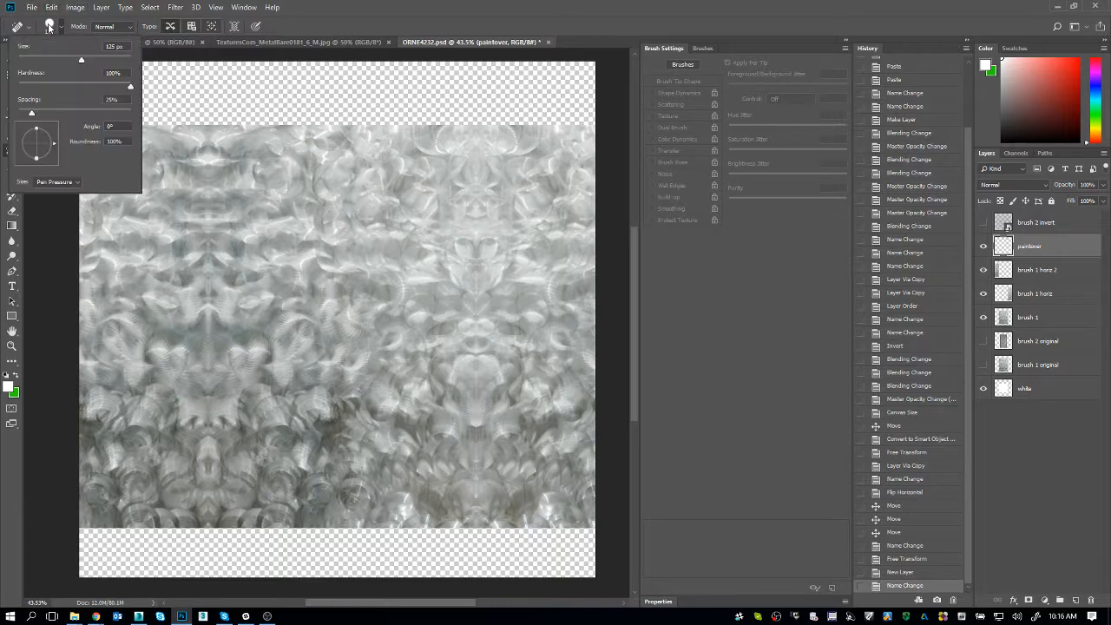
left_click_drag(75, 86, 2, 78)
mouse_move(205, 248)
left_mouse_down()
mouse_move(206, 328)
mouse_move(209, 276)
mouse_move(216, 291)
left_mouse_up()
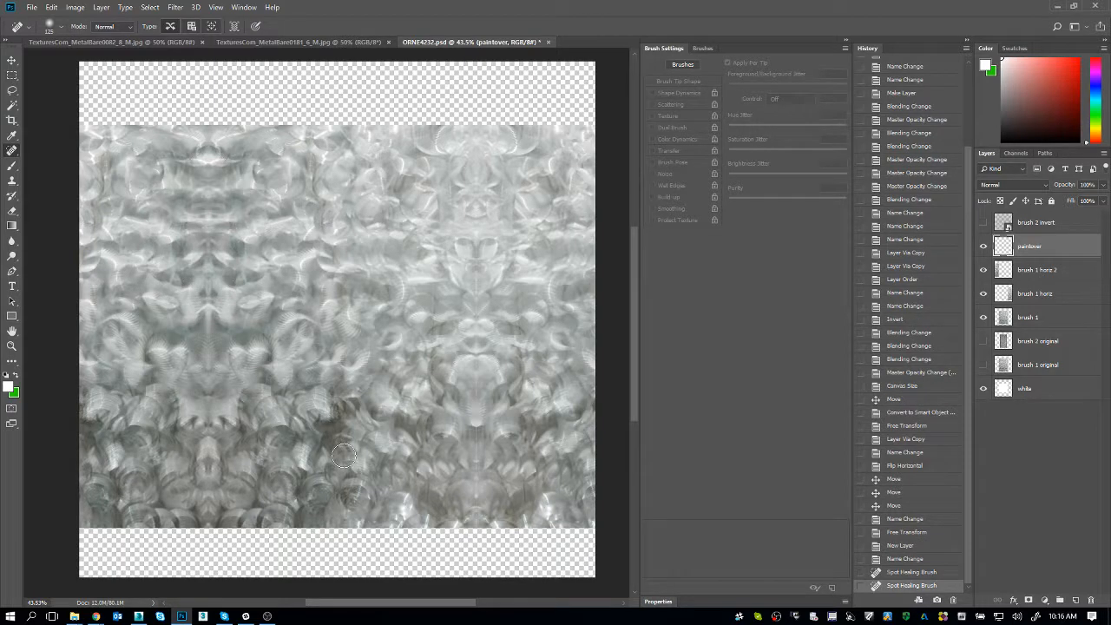
Make the Spot Healing Brush sample all layers and heal the mirrored patterns in both texture halves, enlarging the brush to 250 px
left_click(236, 29)
left_click_drag(209, 279, 208, 247)
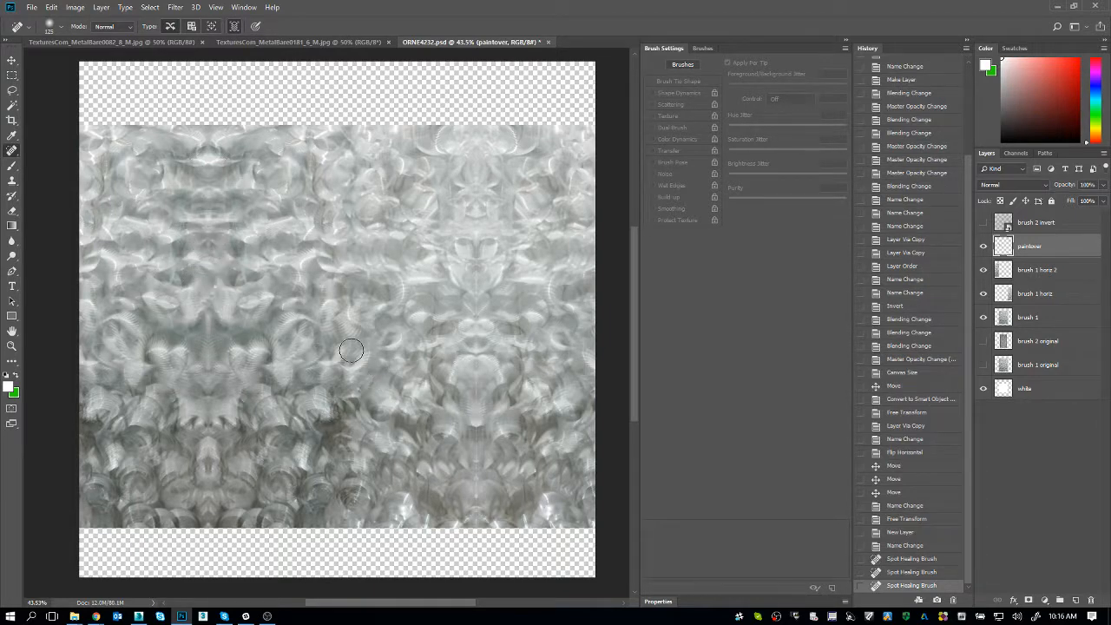
key("bracketright")
key("bracketright")
key("bracketright")
key("bracketright")
left_click_drag(195, 164, 247, 170)
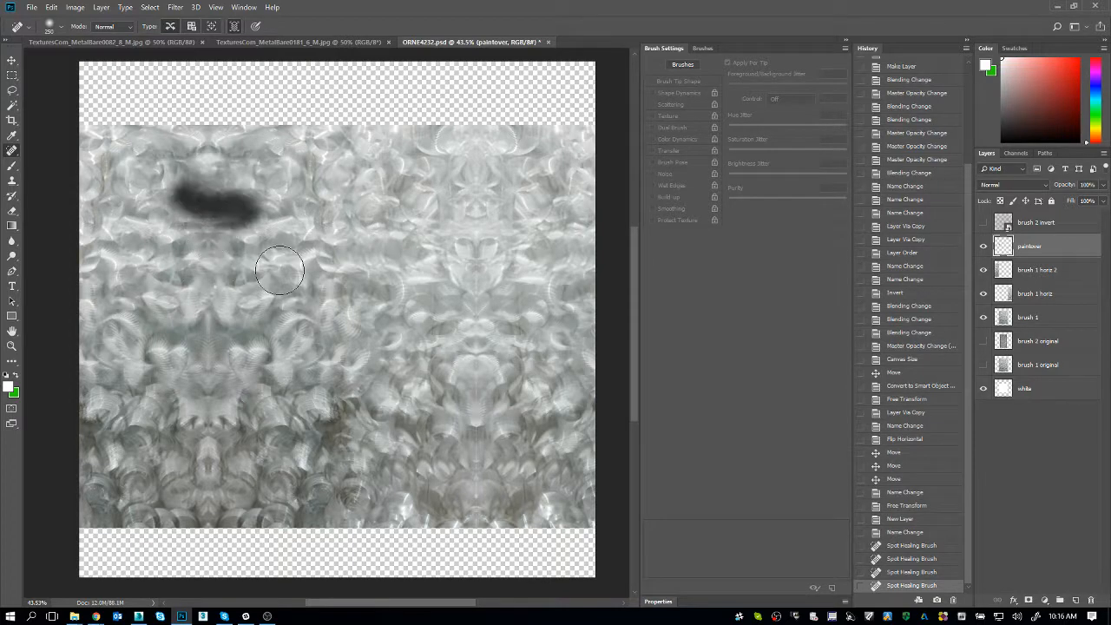
left_click(473, 471)
left_click_drag(484, 227, 471, 310)
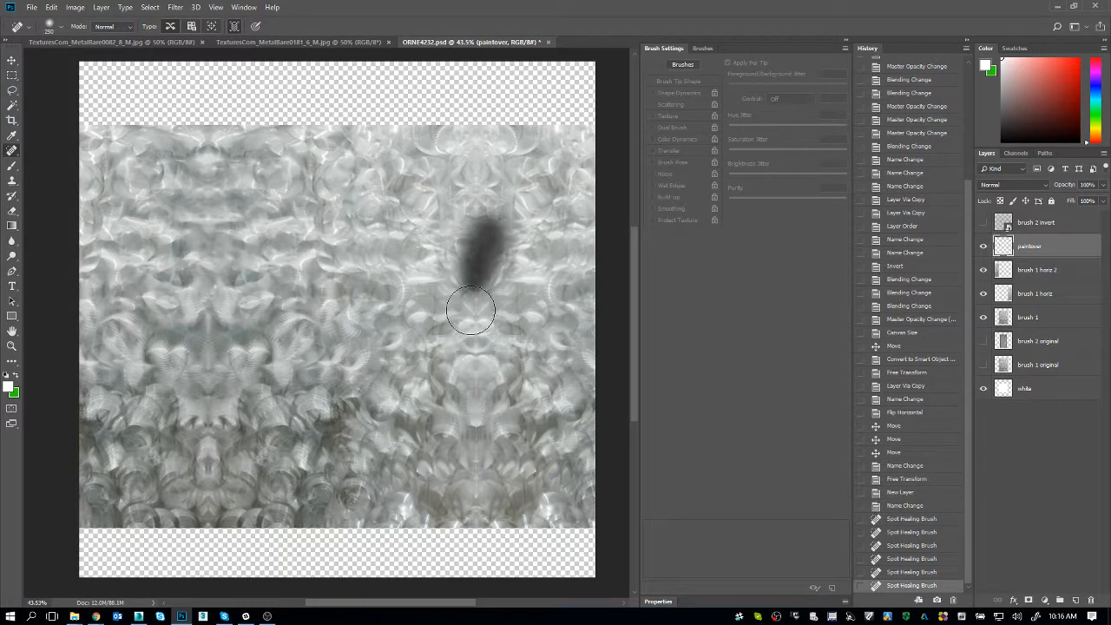
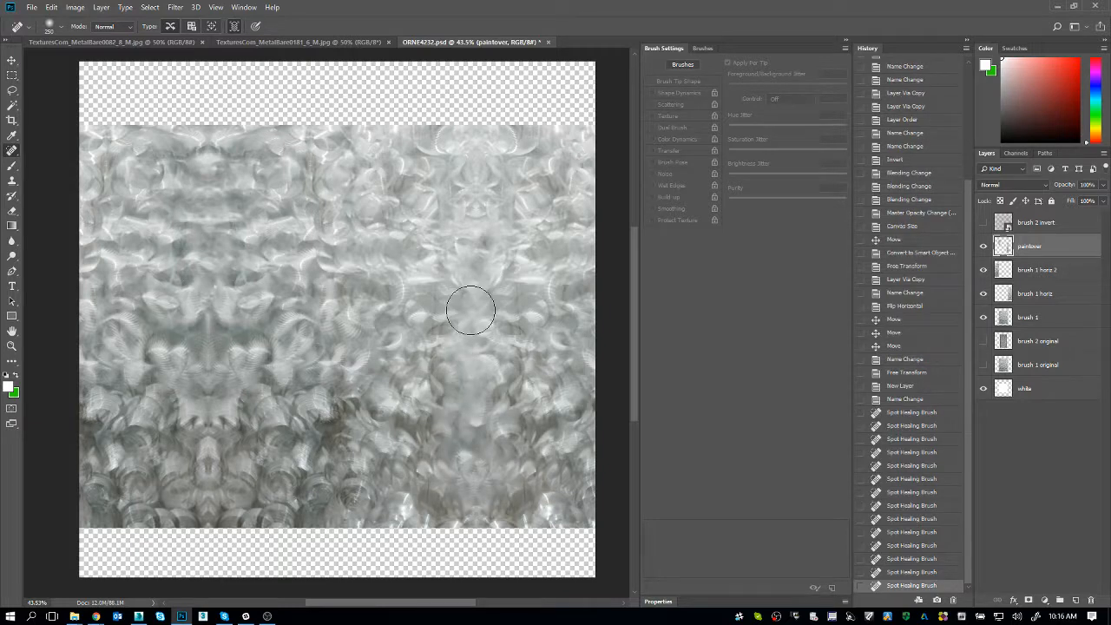
Merge the brush 1 horiz 2, brush 1 horiz and brush 1 layers into one layer
left_click(1083, 270)
left_click(1083, 316, "shift")
key("ctrl+e")
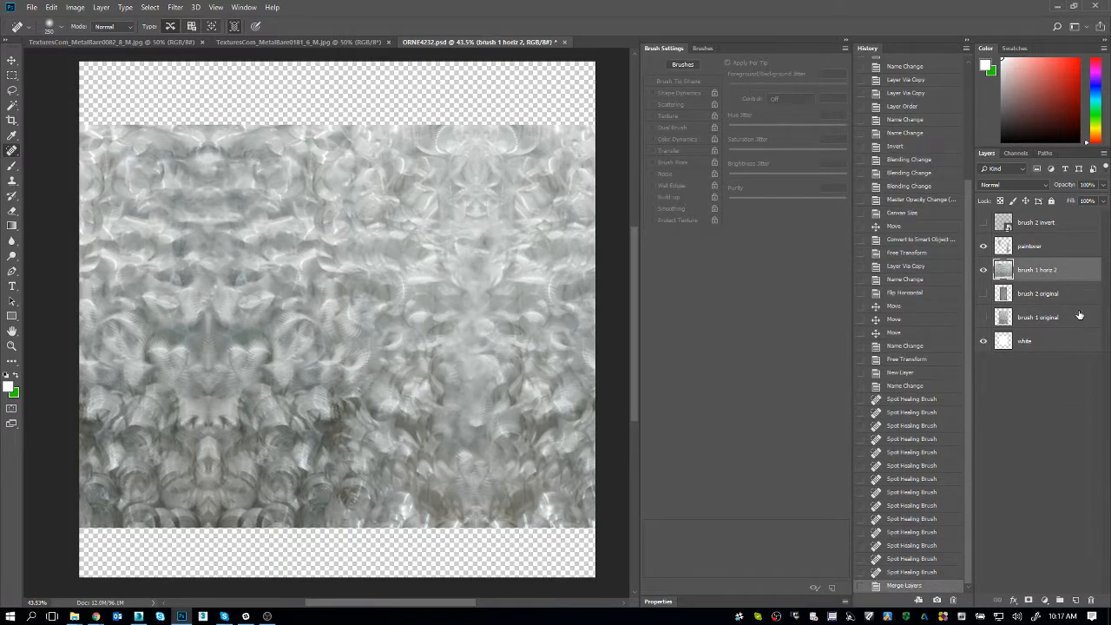
Toggle the visibility of the merged brush 1 horiz 2 layer and the paintover layer to compare the healed areas with the base texture
left_click(984, 270)
left_click(983, 269)
left_click(984, 270)
left_click(983, 270)
left_click(1004, 247)
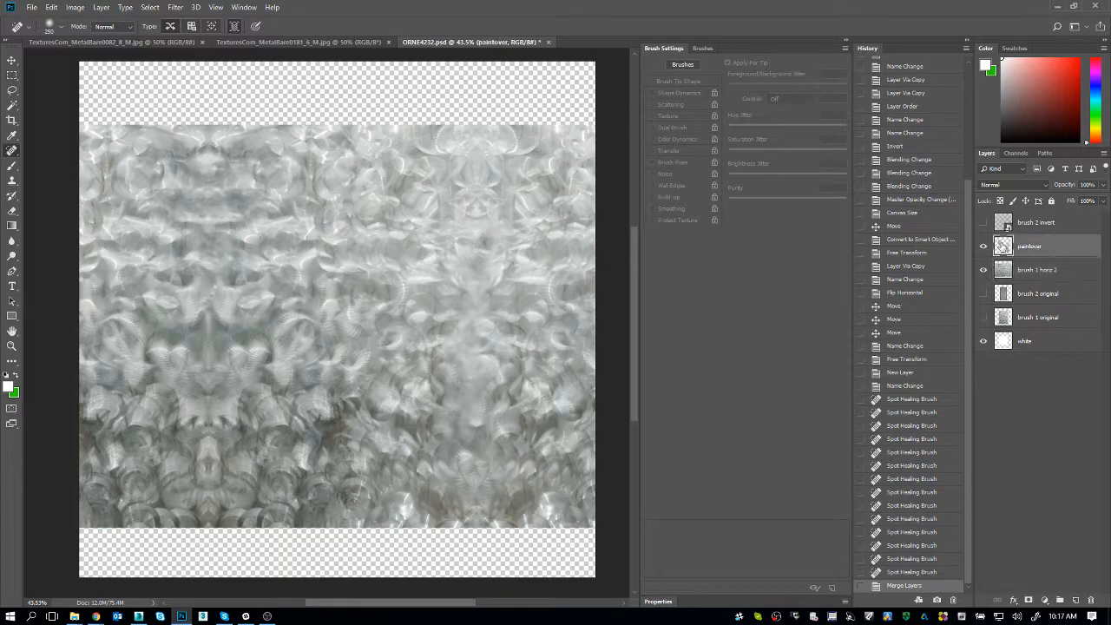
left_click(984, 270)
left_click(983, 247)
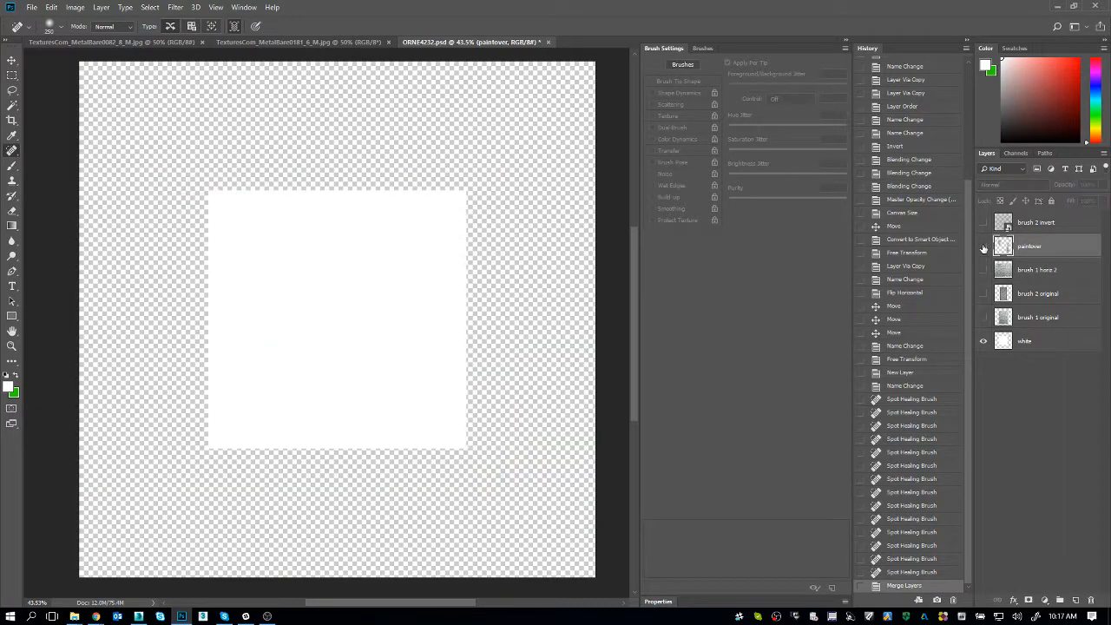
left_click(983, 246)
left_click(983, 270)
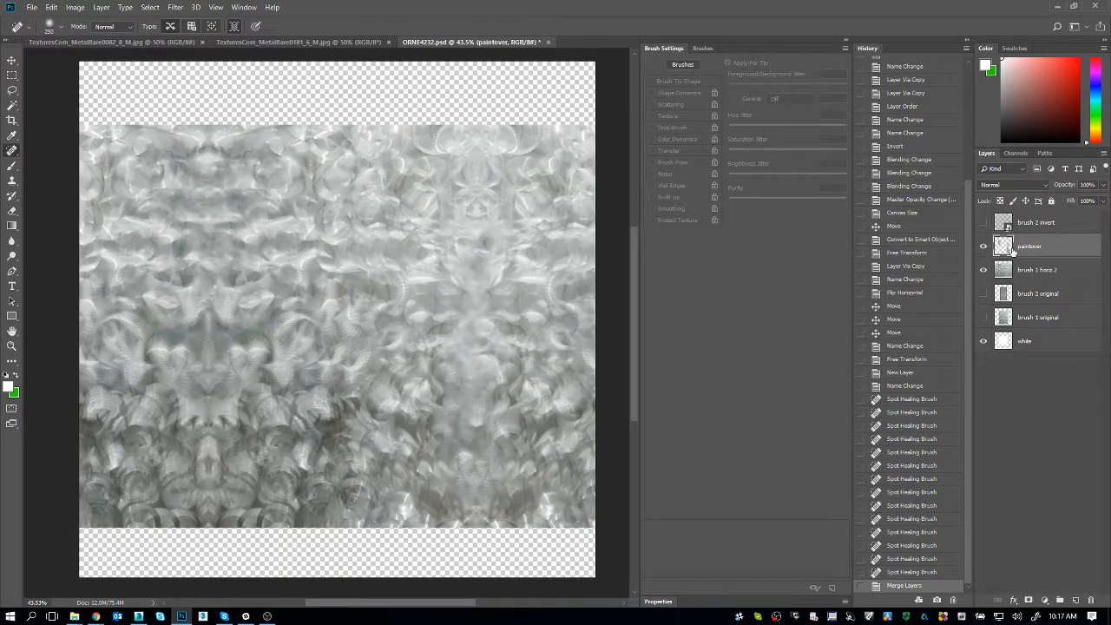
Set a 274 px Clone Stamp to sample Current & Below and clone texture over the symmetrical face pattern in the left half
left_click(234, 26)
left_click(12, 180)
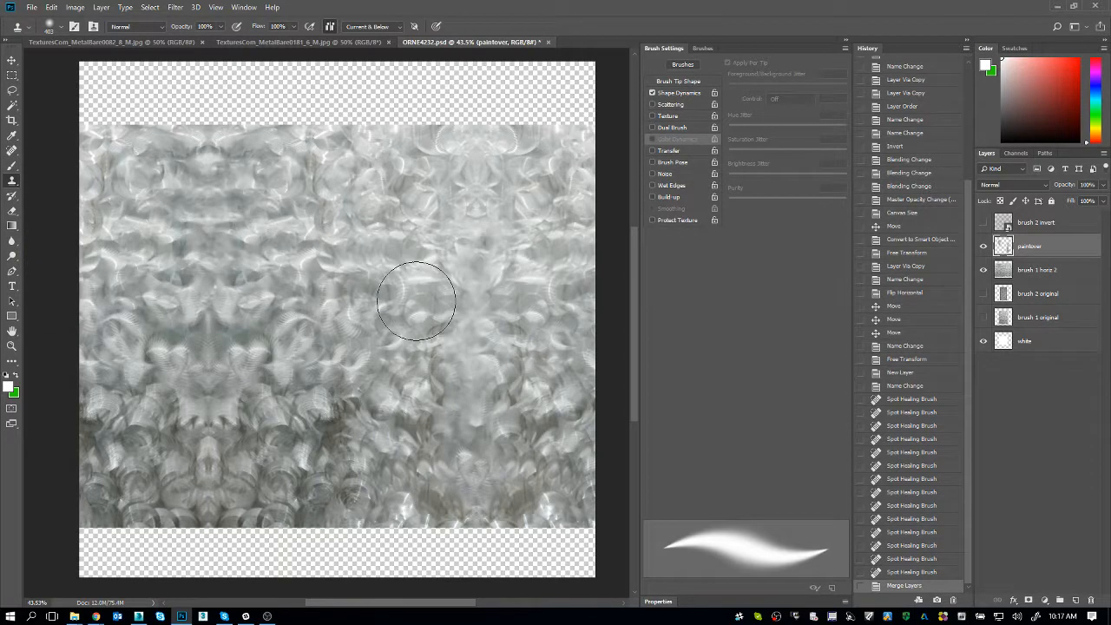
left_click(395, 27)
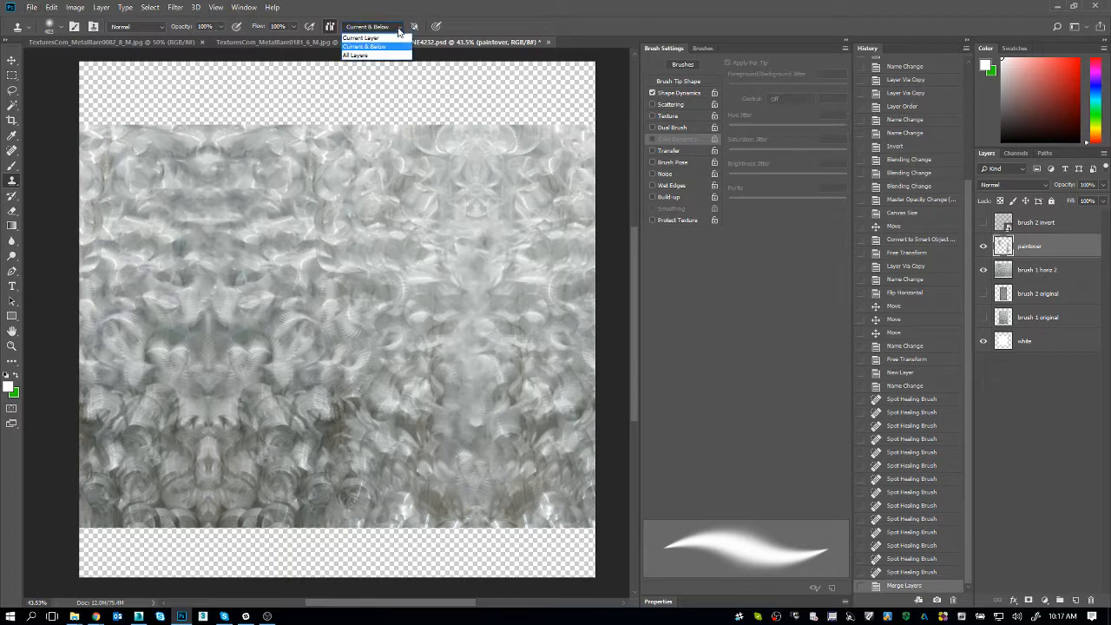
left_click(368, 49)
left_click_drag(411, 233, 382, 241)
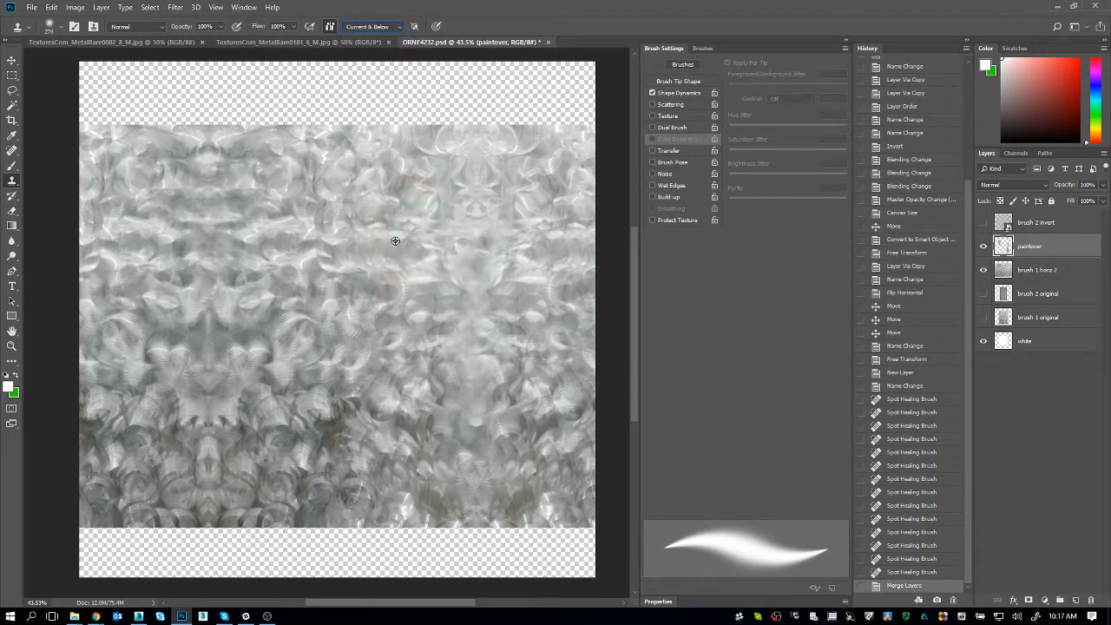
left_click(365, 293, "alt")
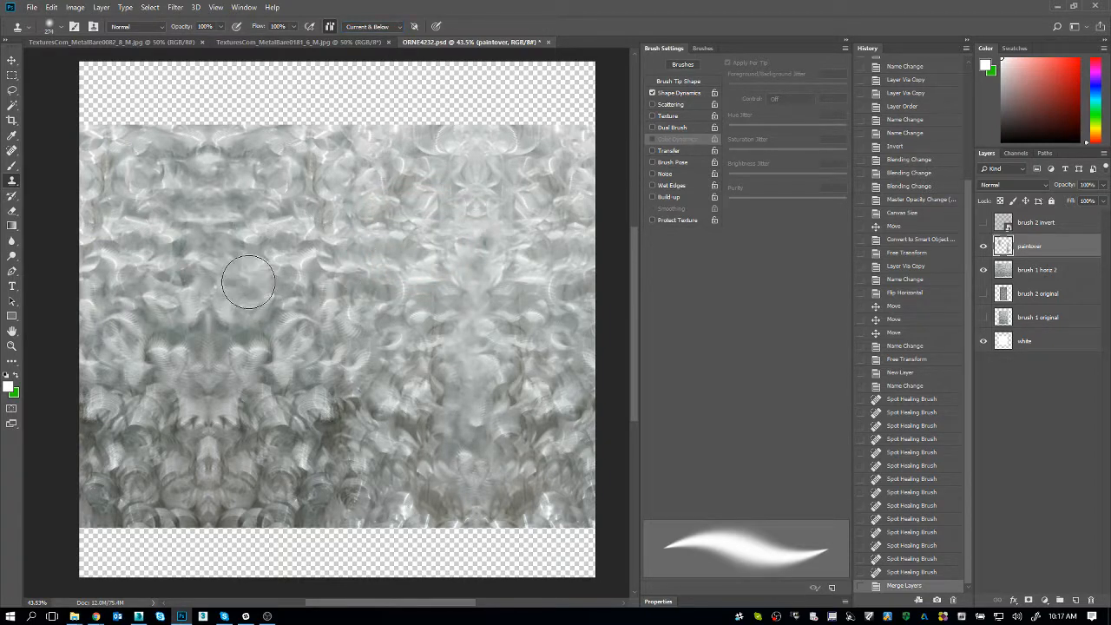
left_click(320, 343)
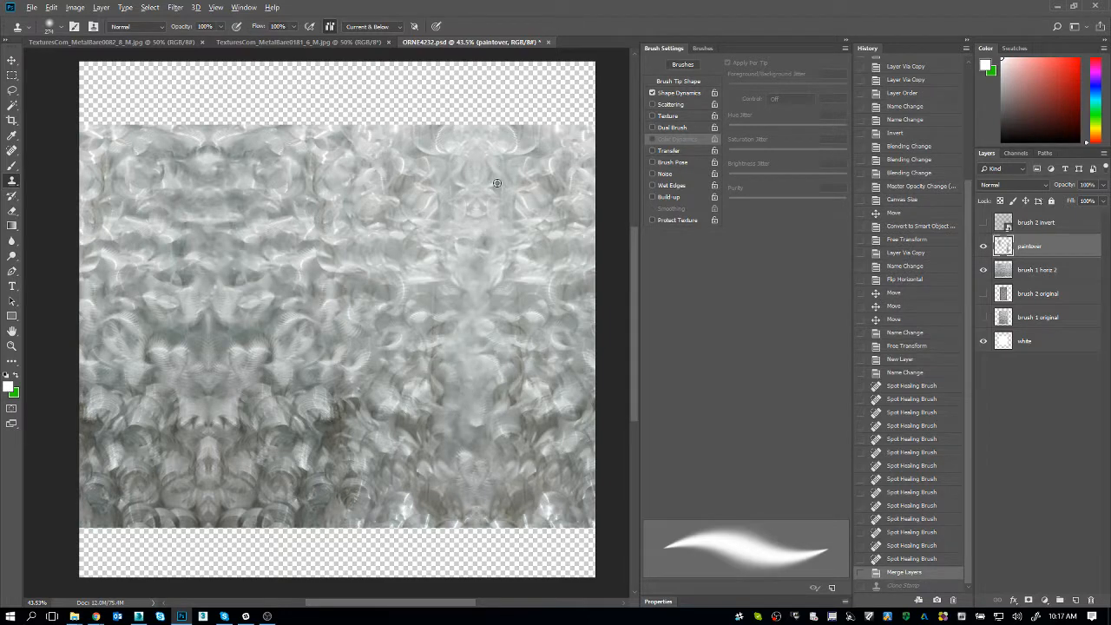
left_click(298, 348)
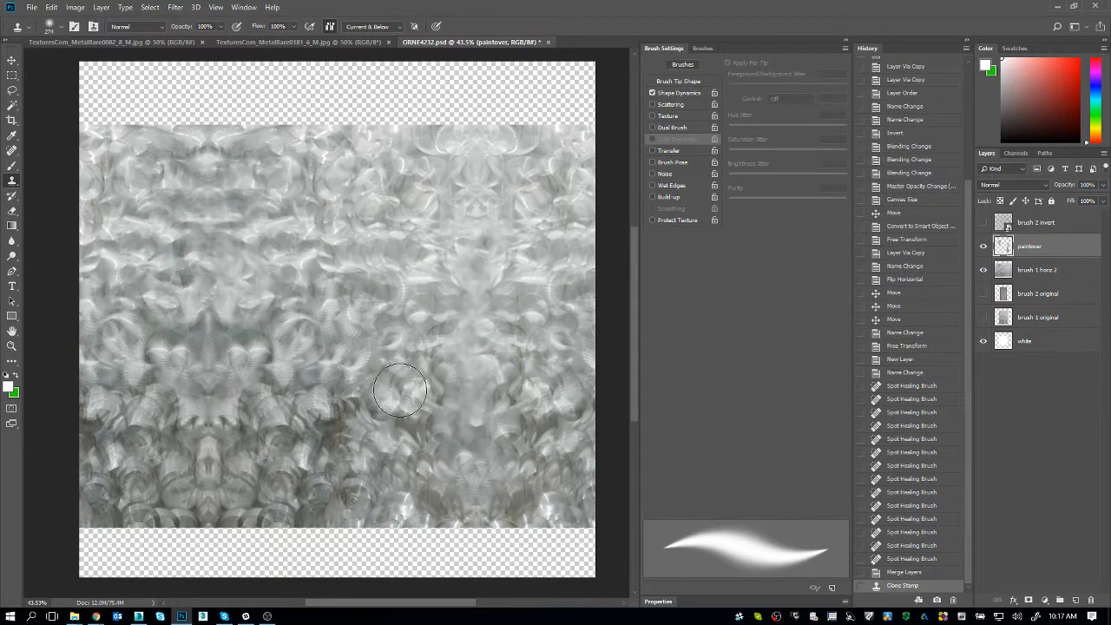
mouse_move(321, 370)
left_mouse_down()
mouse_move(249, 427)
mouse_move(230, 426)
left_mouse_up()
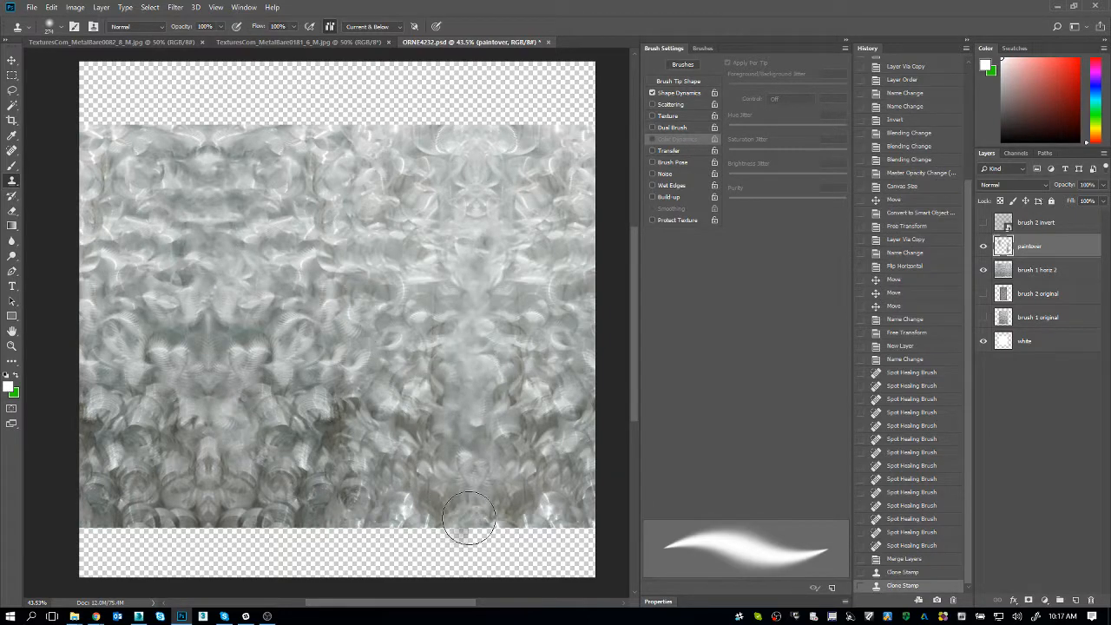
Clone brighter texture over the mirrored pattern in the right half and the dark lower-left area of the texture
left_click_drag(514, 272, 465, 242)
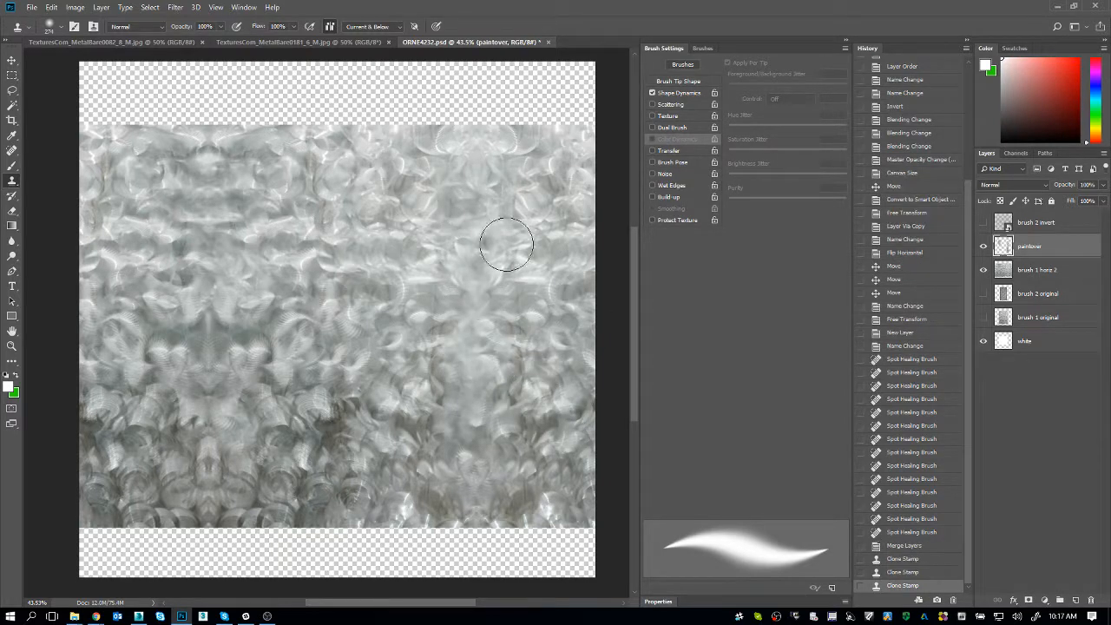
mouse_move(526, 178)
left_mouse_down()
mouse_move(493, 148)
mouse_move(513, 177)
left_mouse_up()
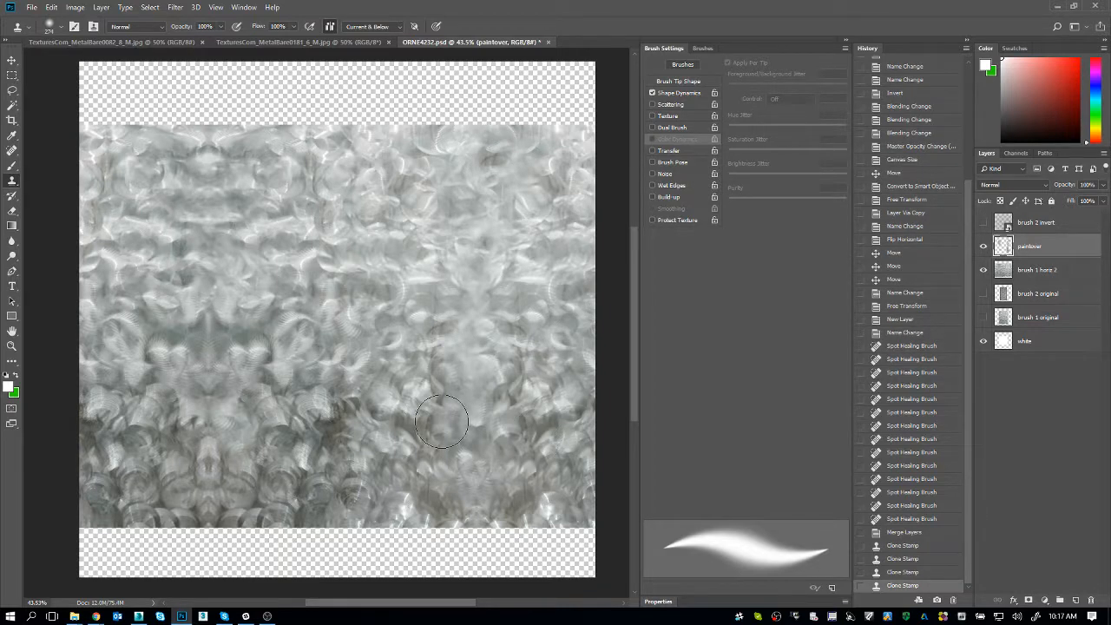
left_click(302, 266, "alt")
mouse_move(257, 455)
left_mouse_down()
mouse_move(215, 475)
mouse_move(213, 448)
mouse_move(425, 540)
mouse_move(159, 491)
left_mouse_up()
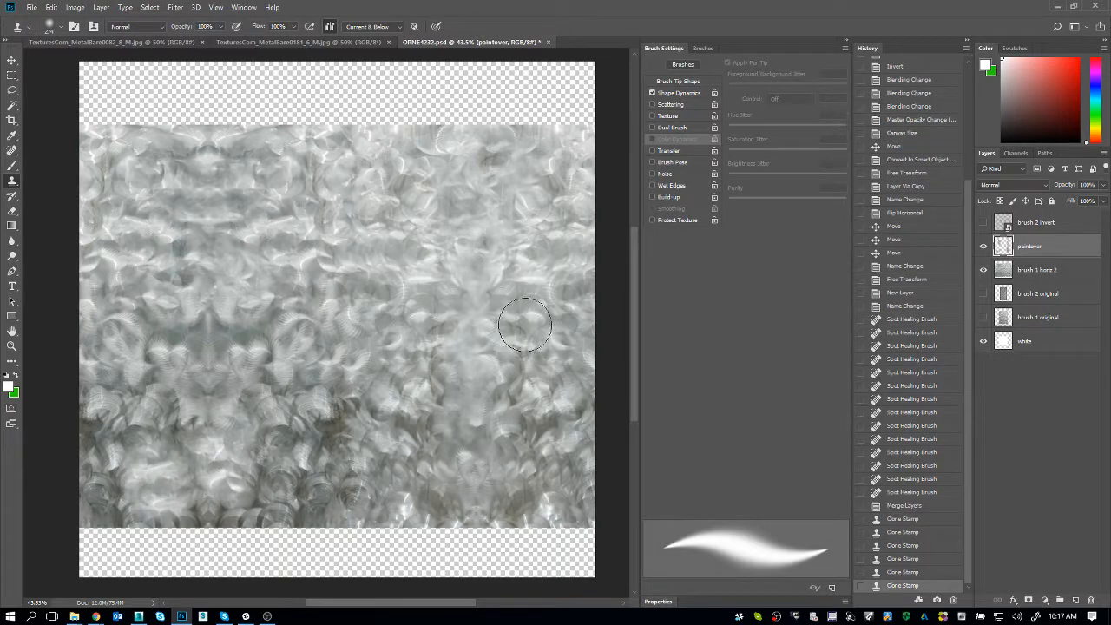
left_click_drag(520, 460, 528, 424)
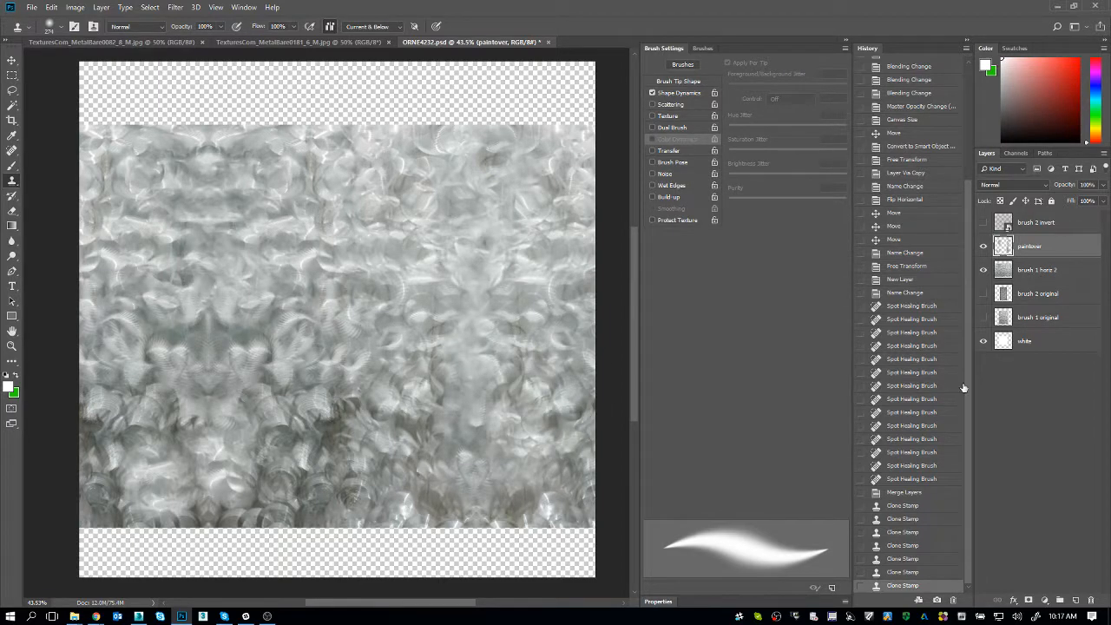
Turn the brush 2 invert layer back on over the retouched texture
left_click(983, 223)
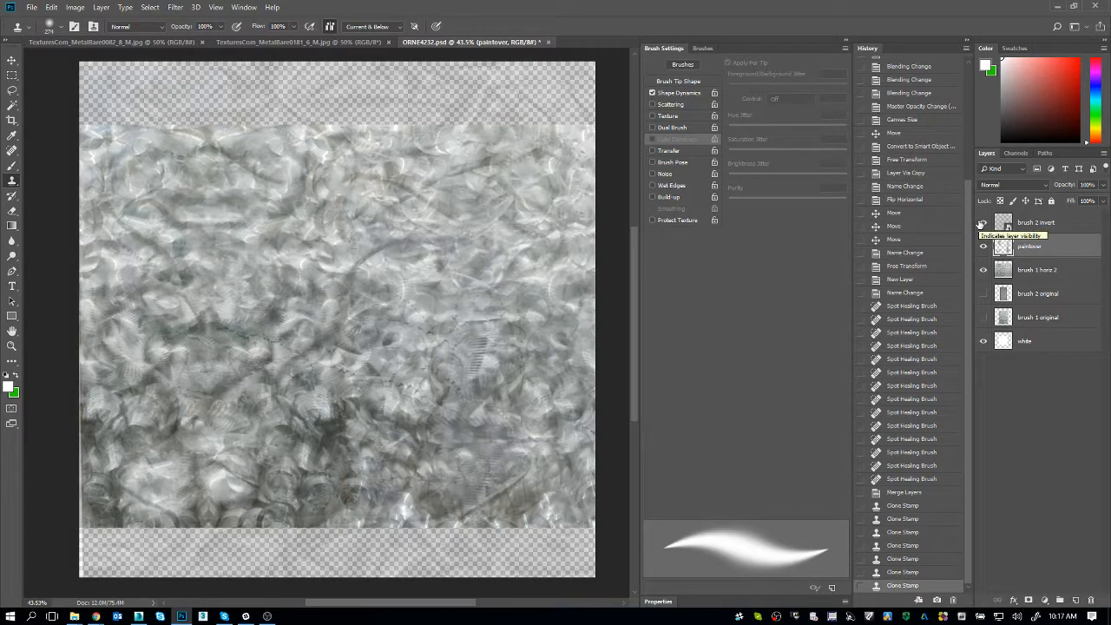
key("m")
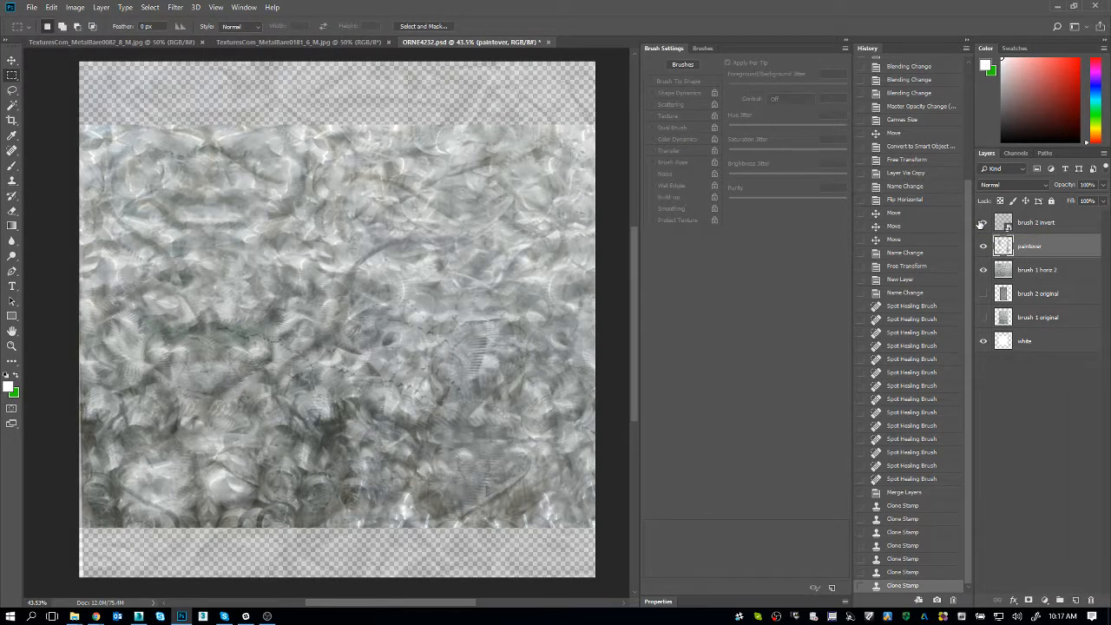
key("ctrl+alt+i")
key("Escape")
Group the paintover and brush 1 horiz 2 layers and name the group base group
left_click(1045, 270)
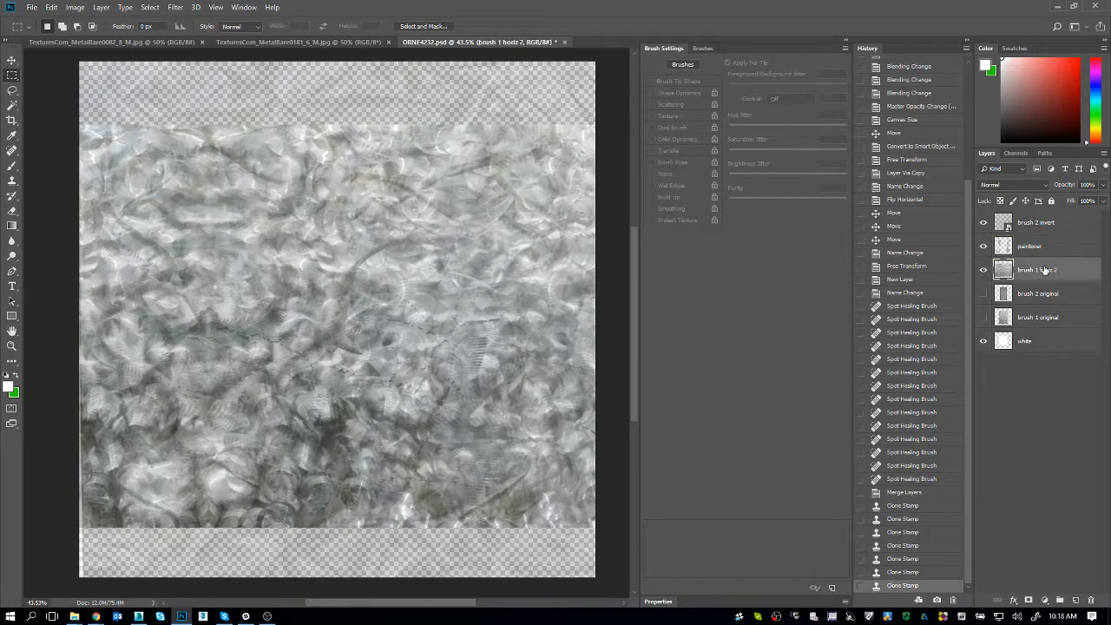
left_click(1044, 248, "shift")
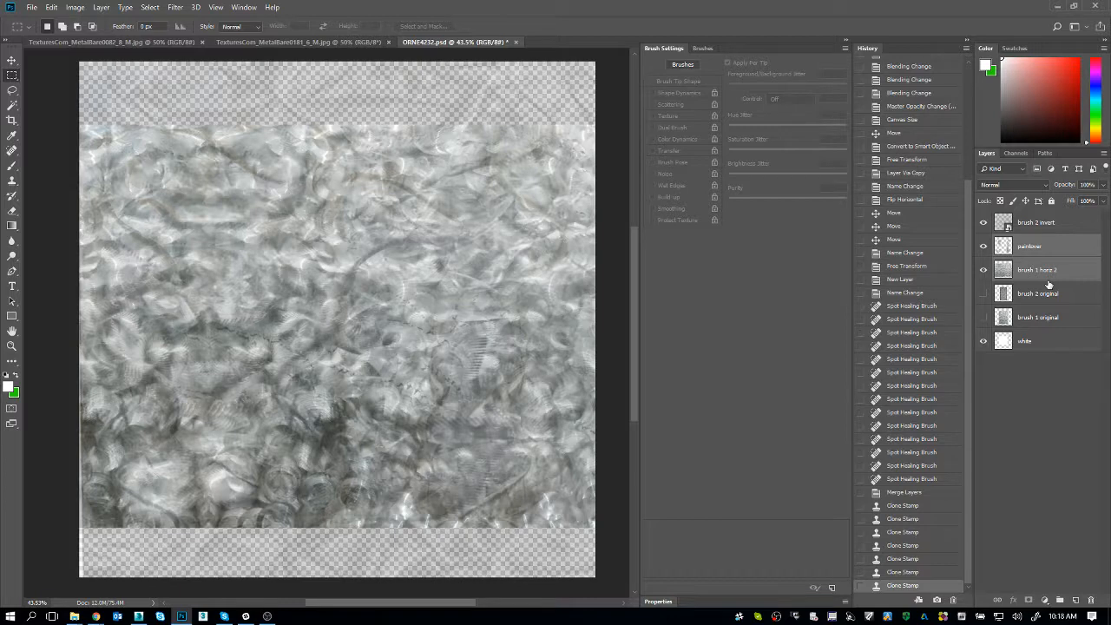
key("ctrl+g")
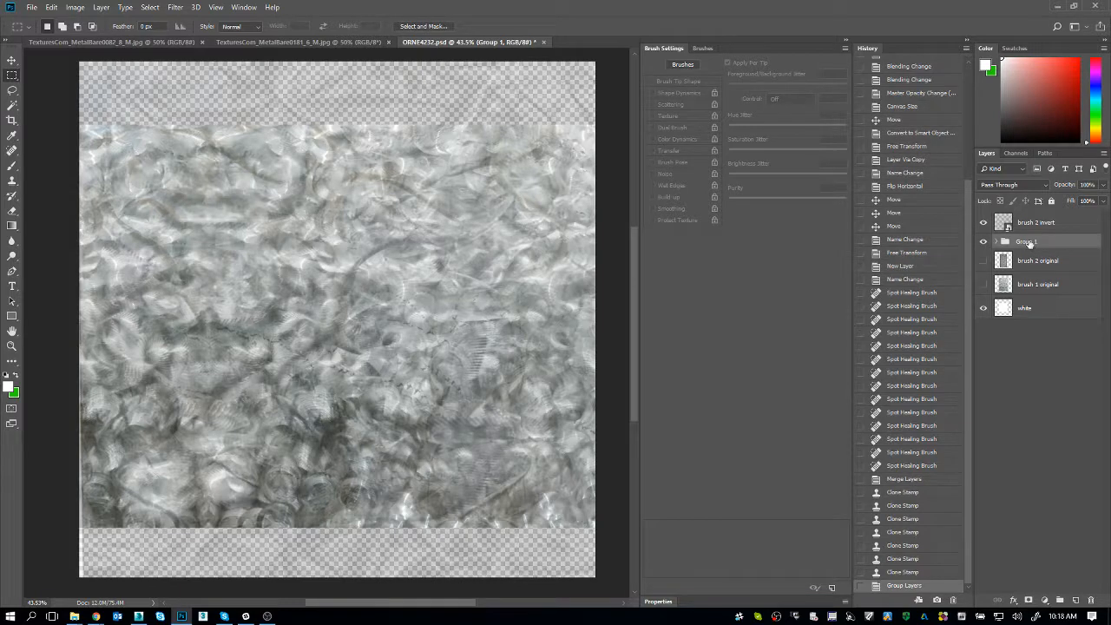
double_click(1027, 241)
type("base g")
key("Return")
Check the extents of base group and its paintover and brush 1 horiz 2 layers with transform bounds and loaded selections, clearing each one
key("ctrl+t")
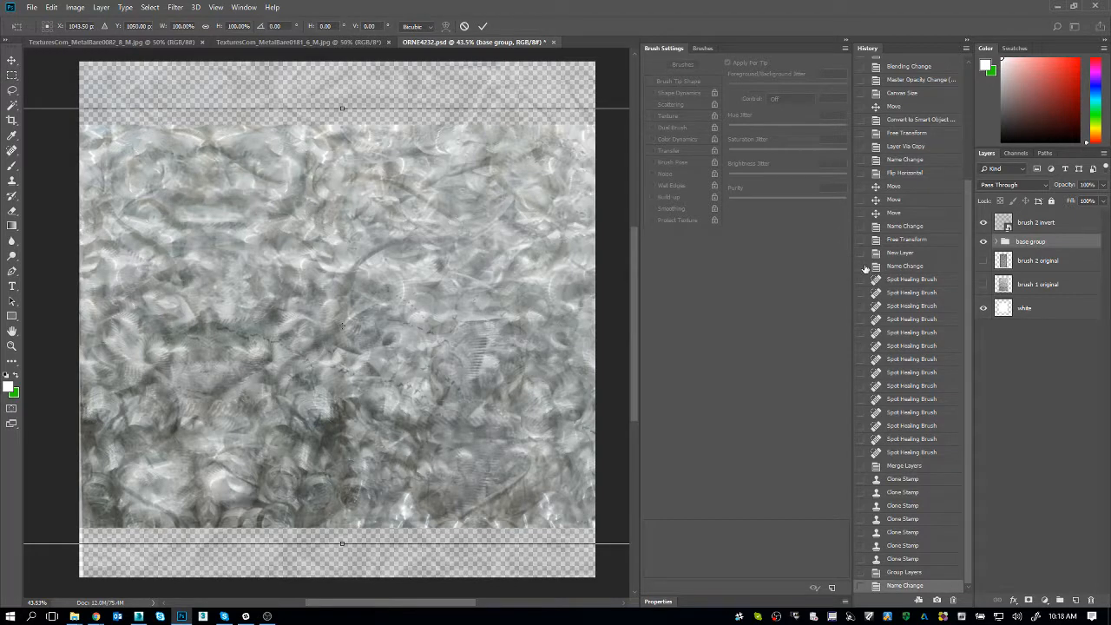
key("Escape")
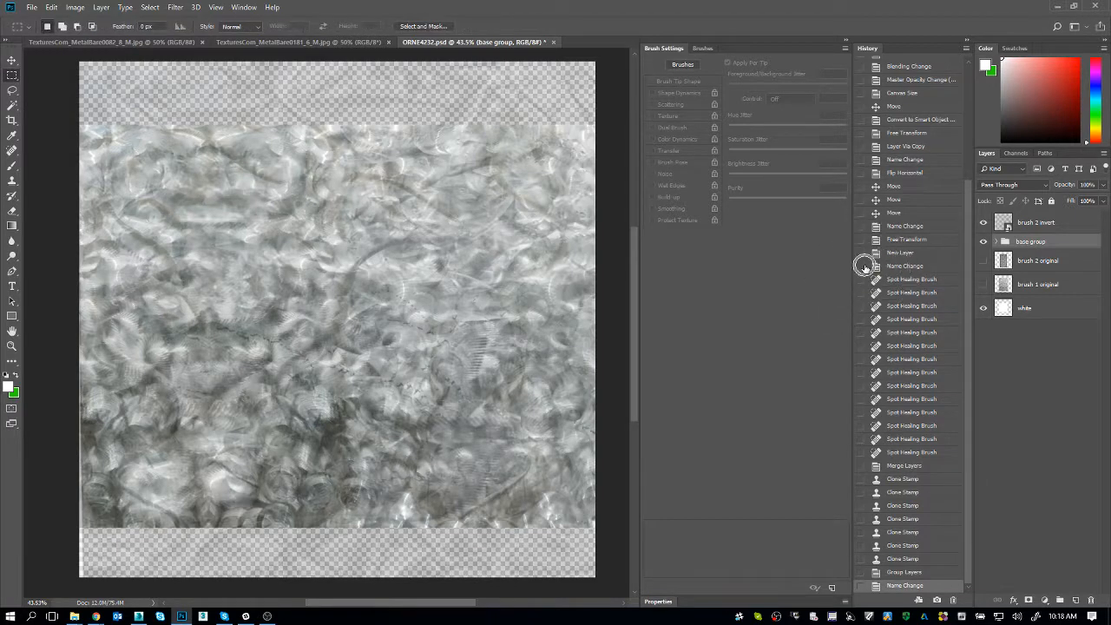
left_click(996, 241)
left_click(1014, 260)
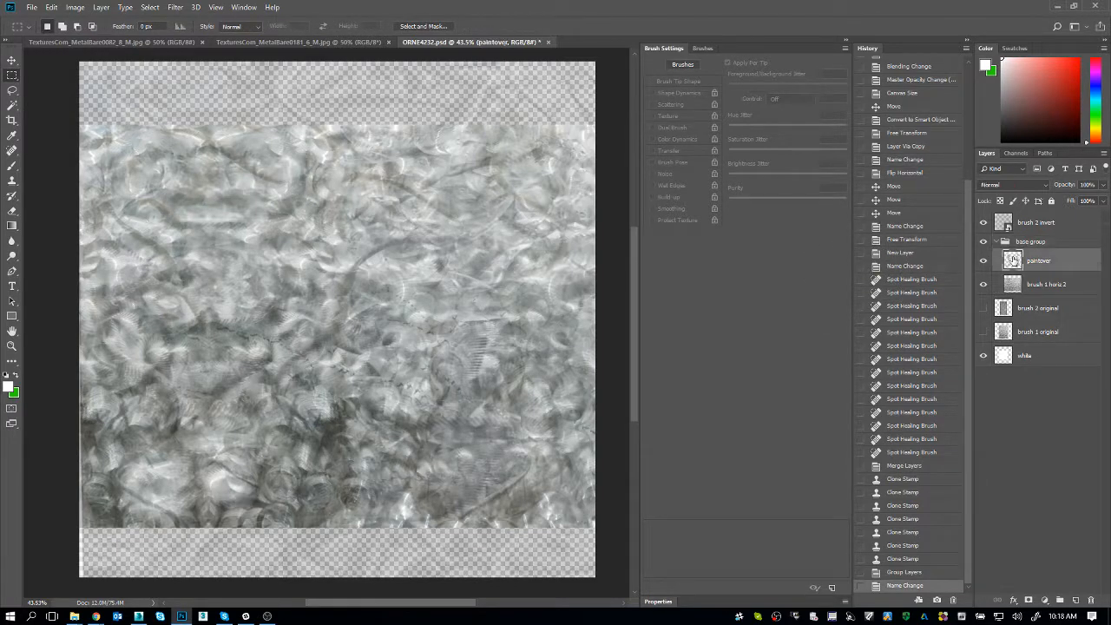
left_click(1014, 260, "ctrl")
key("ctrl+d")
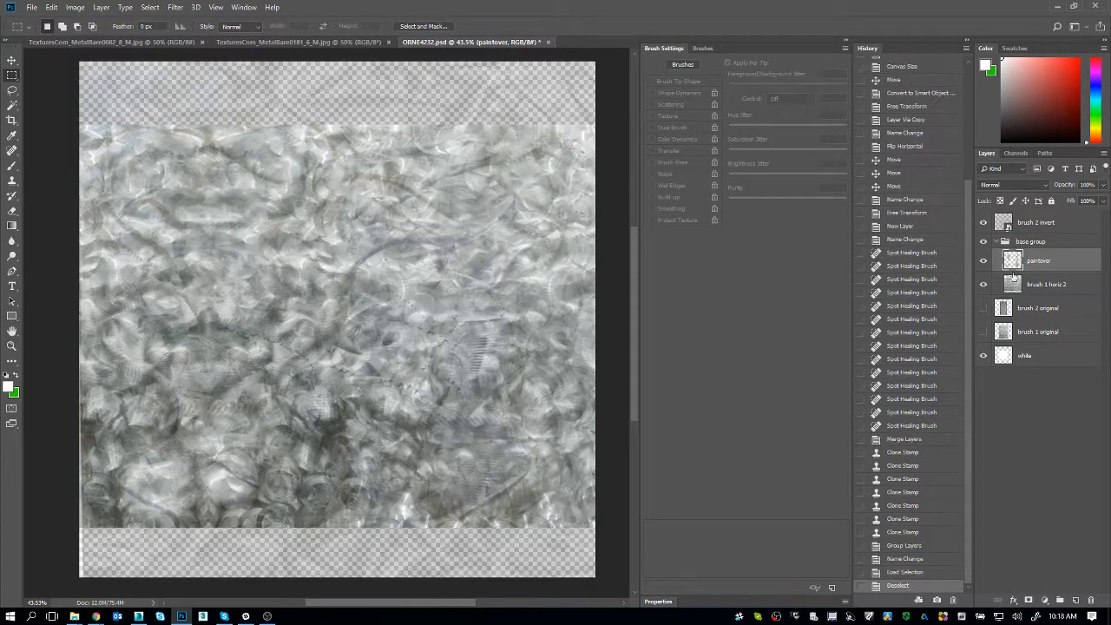
left_click(1013, 283, "ctrl")
key("ctrl+d")
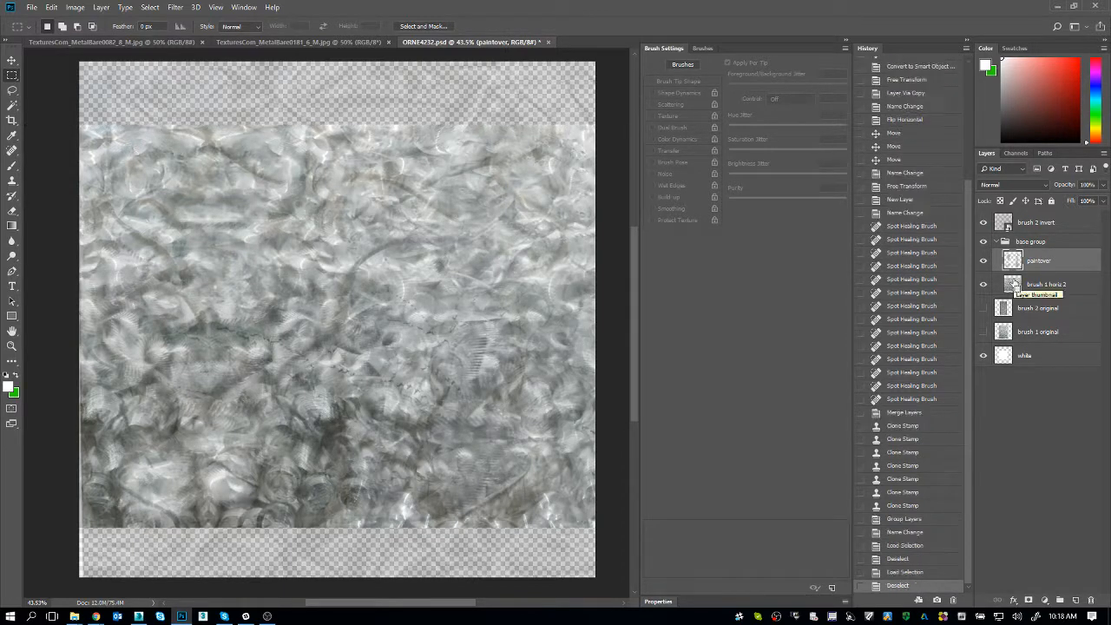
left_click(996, 241)
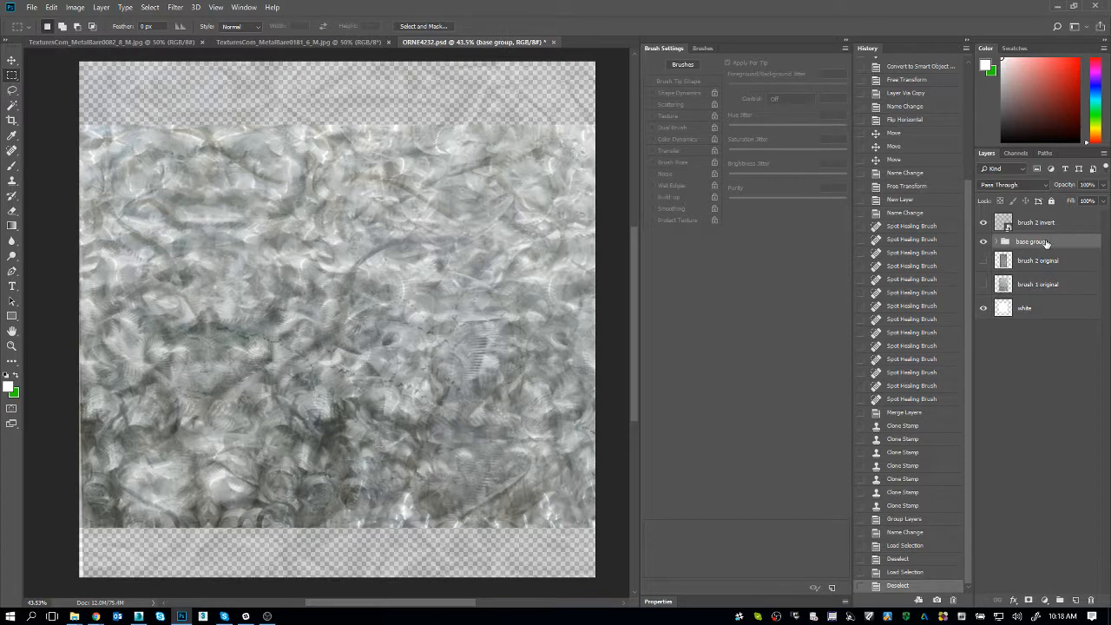
key("ctrl+minus")
key("ctrl+minus")
key("ctrl+minus")
key("ctrl+t")
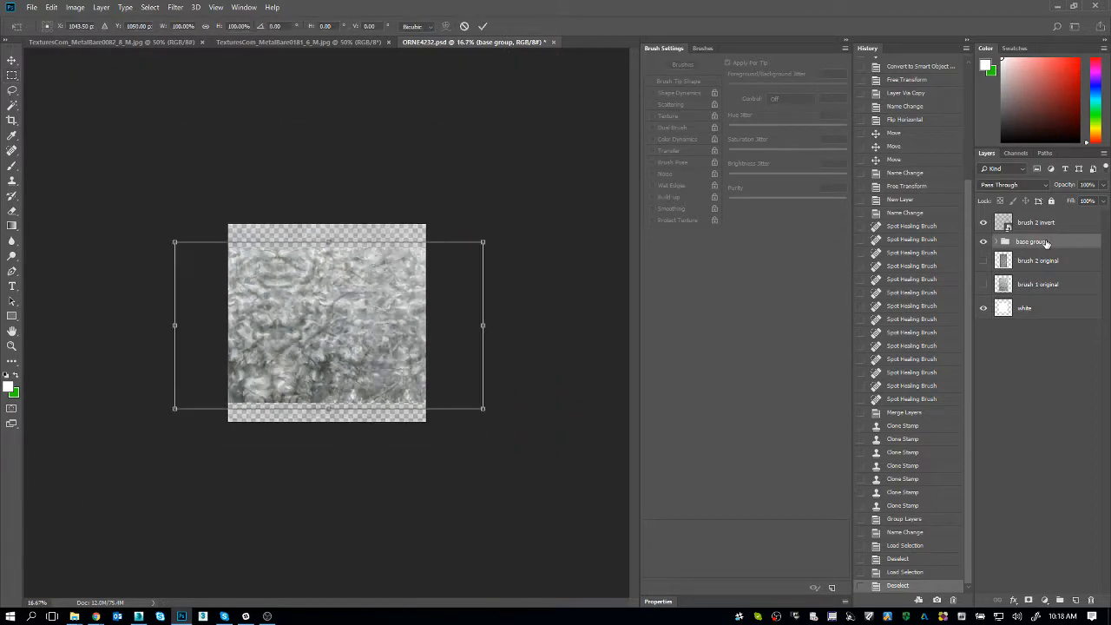
key("ctrl+plus")
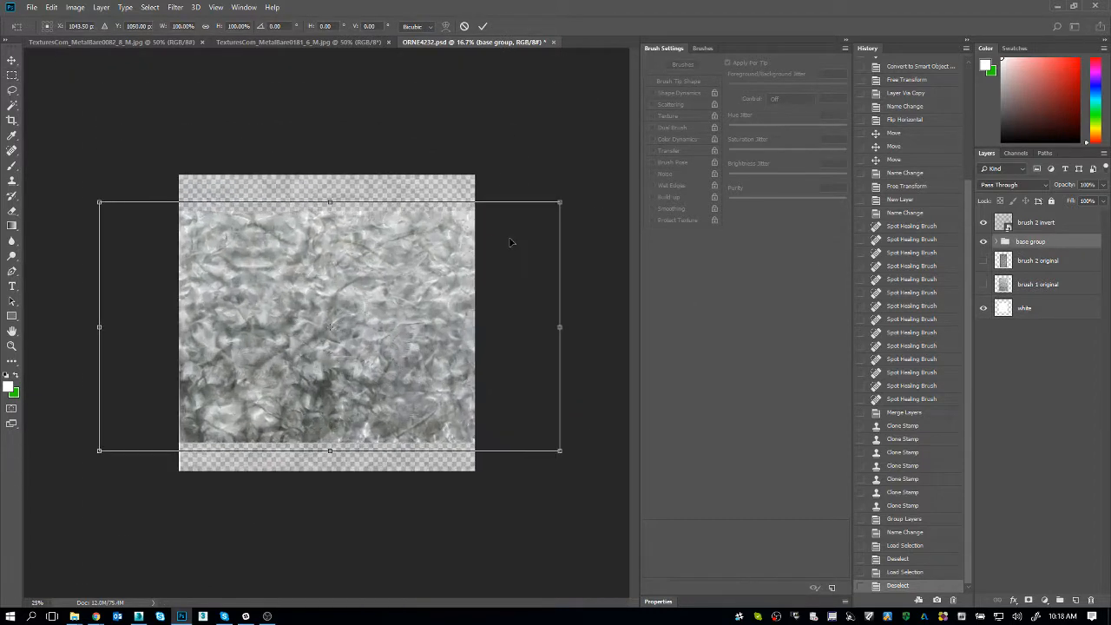
mouse_move(330, 199)
left_mouse_down()
mouse_move(323, 185)
mouse_move(328, 202)
left_mouse_up()
key("Return")
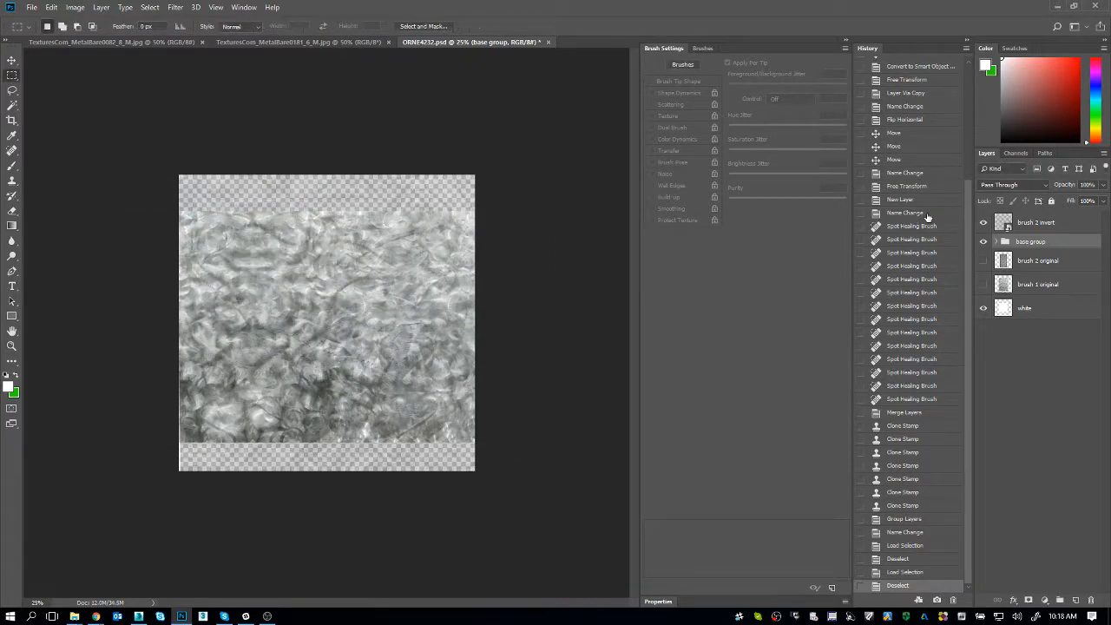
Hide the brush 2 invert layer, stamp the visible texture onto a new layer above base group, and hide base group
left_click(984, 224)
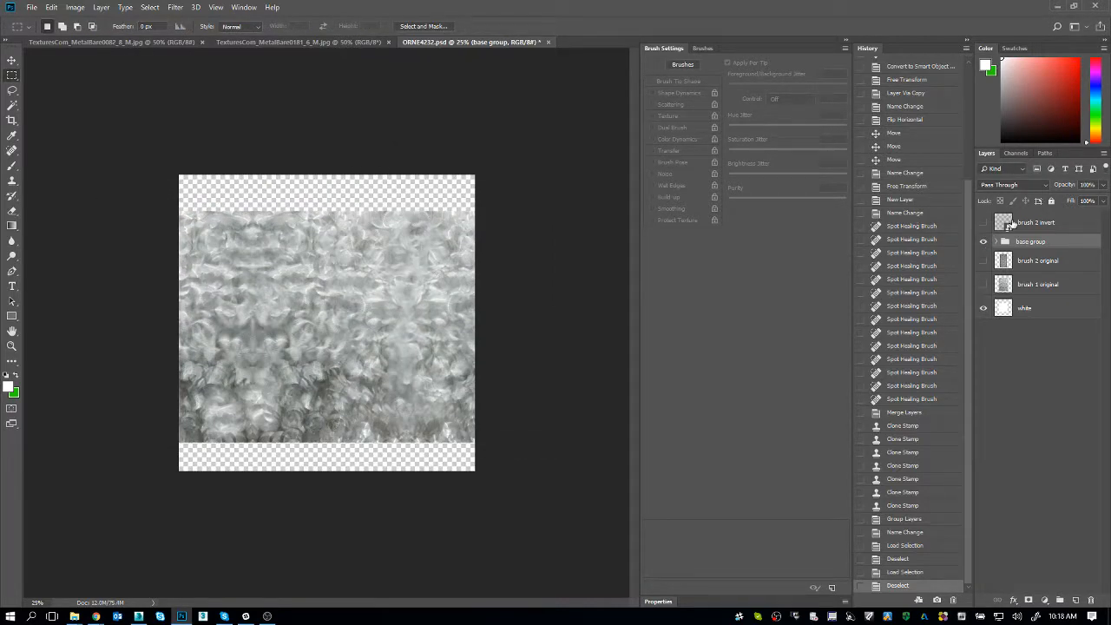
left_click(997, 242)
left_click(998, 243)
key("ctrl+shift+alt+e")
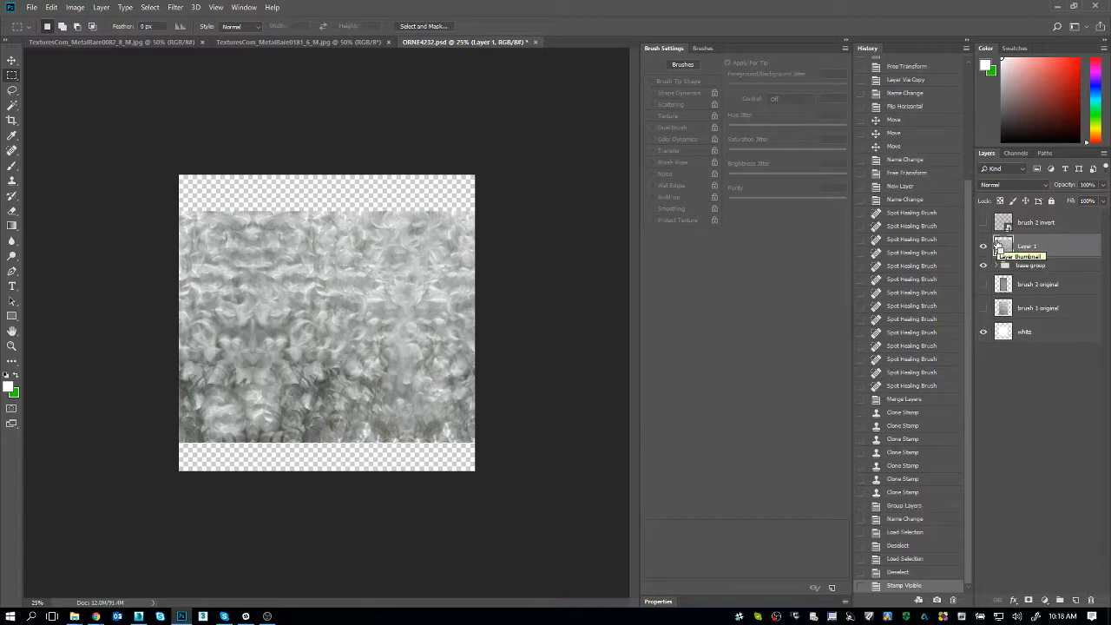
left_click(54, 8)
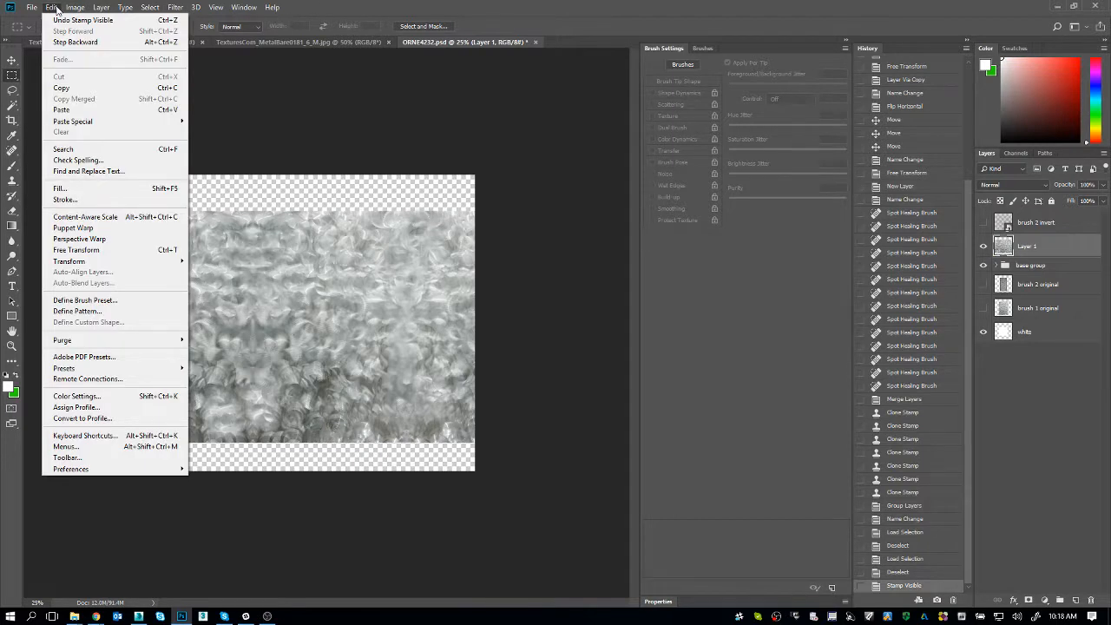
left_click(54, 8)
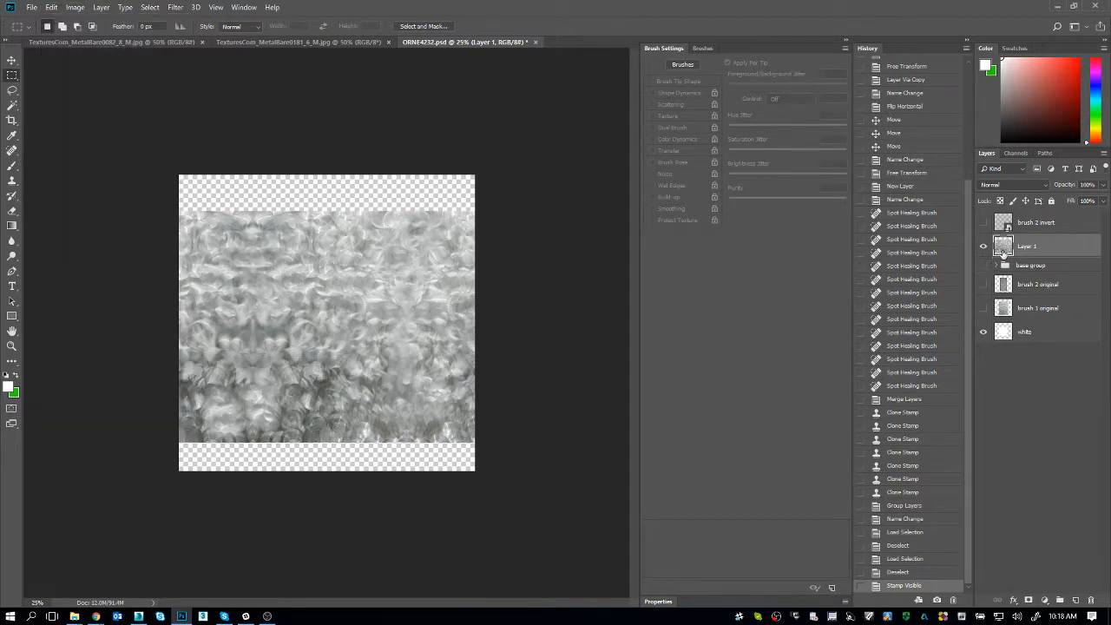
Check the stamped layer's extents with its loaded selection and transform bounds, clearing each one
left_click(998, 249, "ctrl")
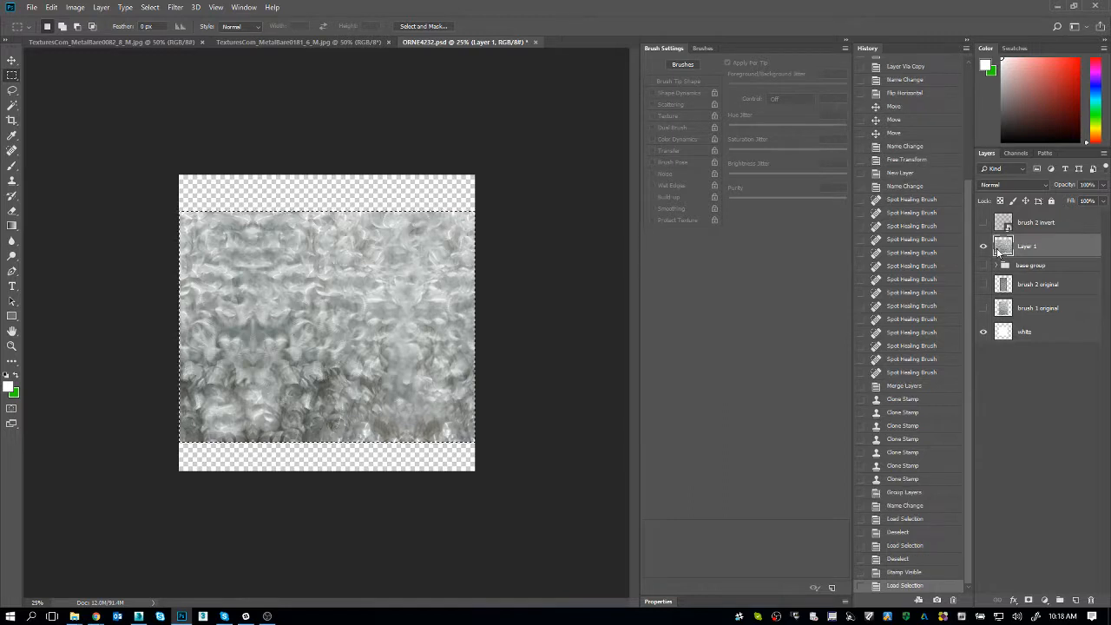
left_click(413, 254)
key("ctrl+t")
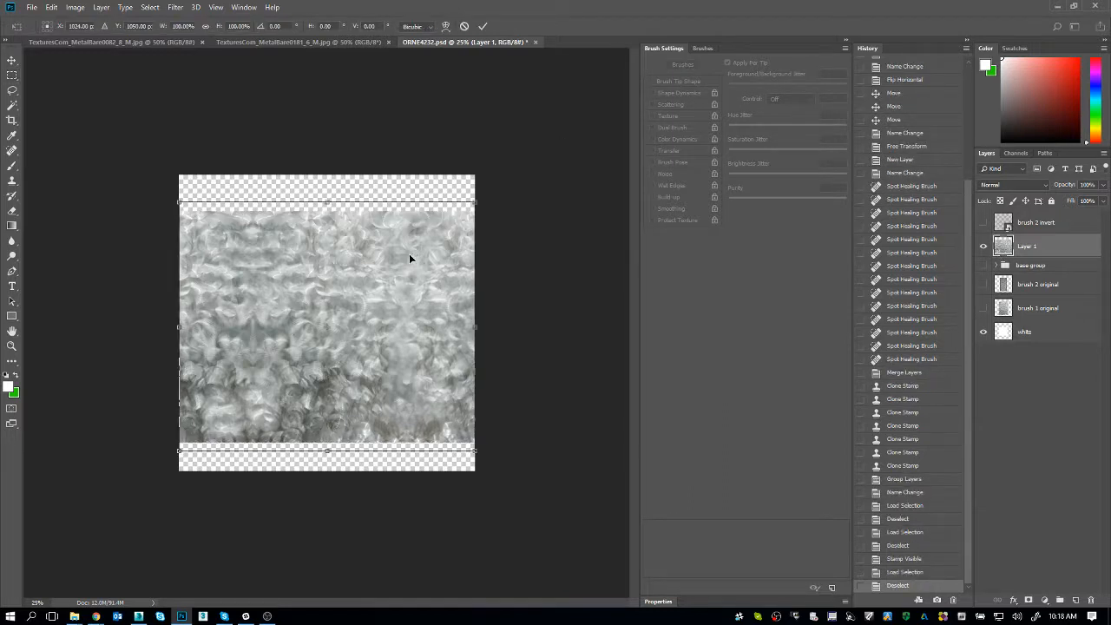
key("Escape")
key("z")
key("ctrl+0")
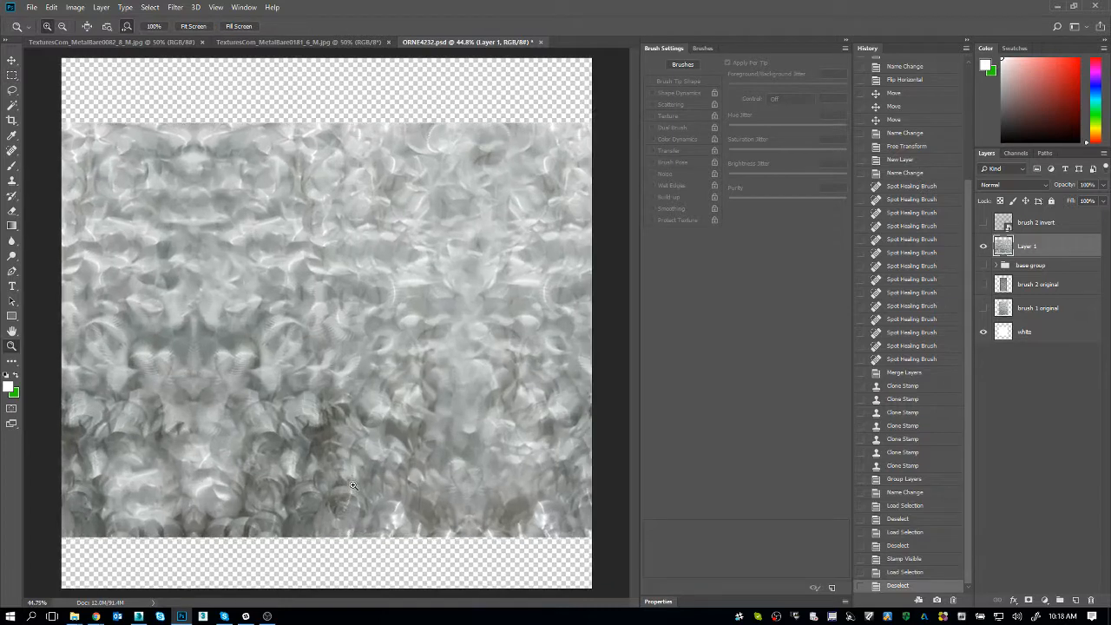
left_click(1004, 252, "ctrl")
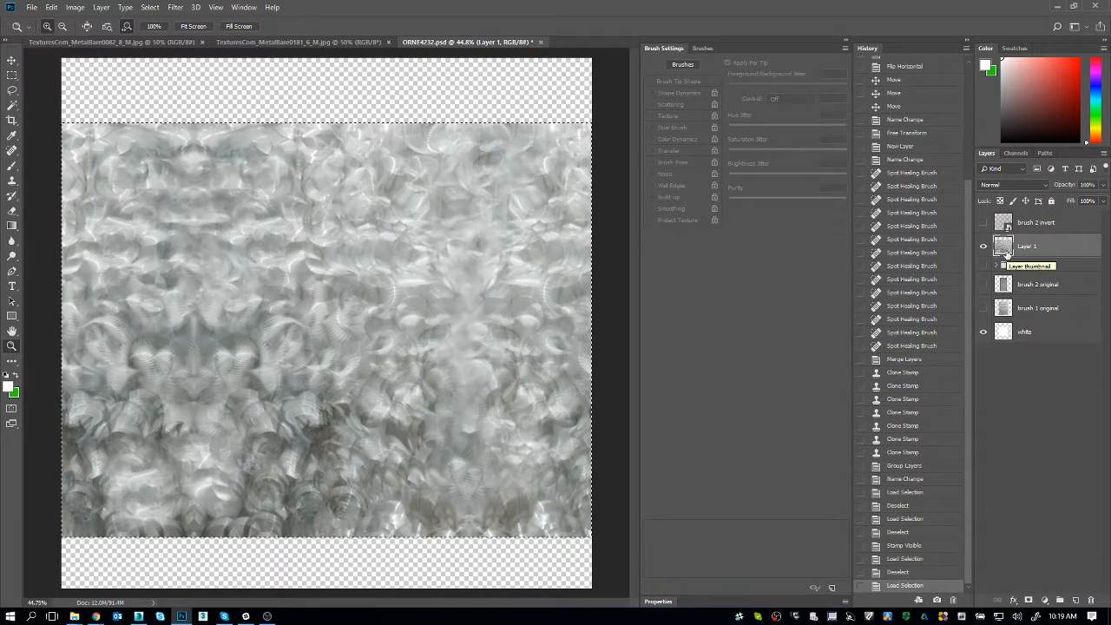
key("ctrl+d")
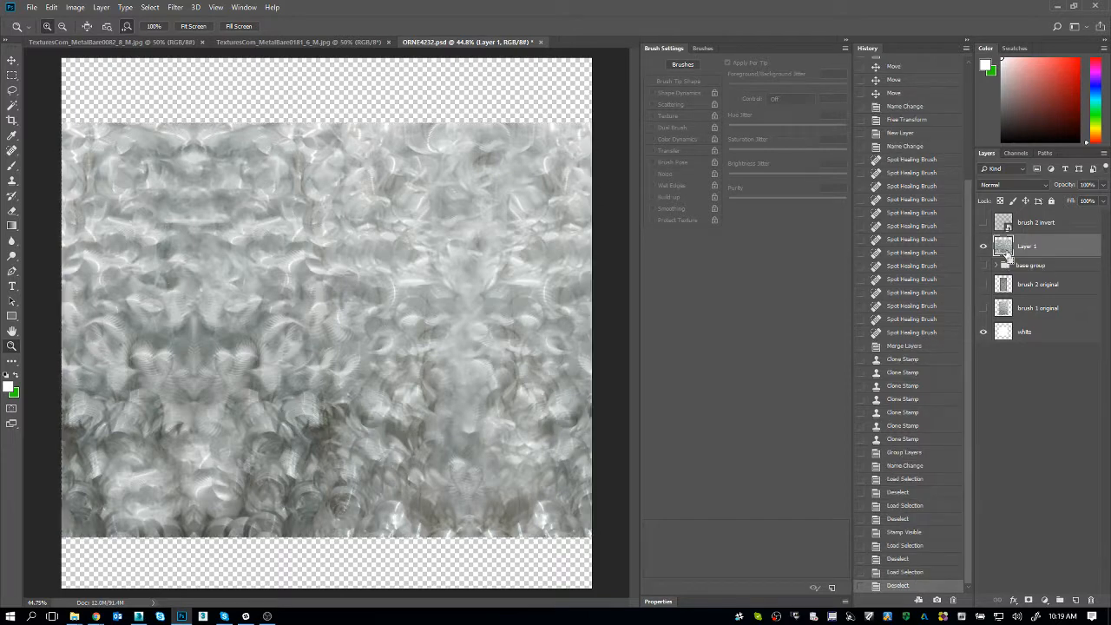
Copy the stamped layer's loaded selection onto a new layer and delete the stamped original
left_click(1004, 250, "ctrl")
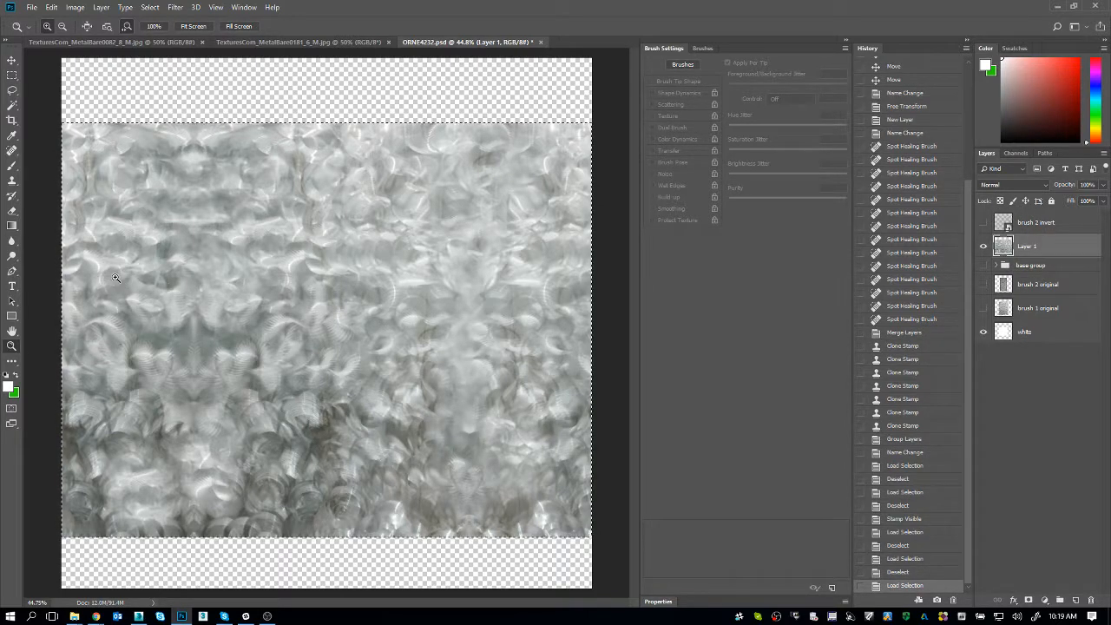
key("ctrl+v")
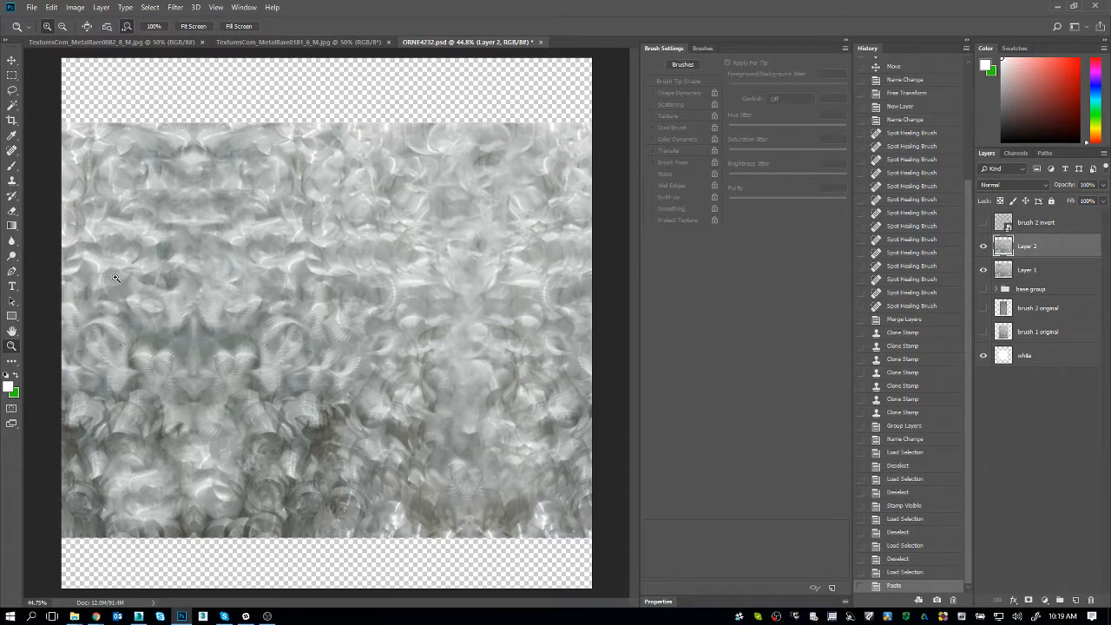
left_click(1045, 271)
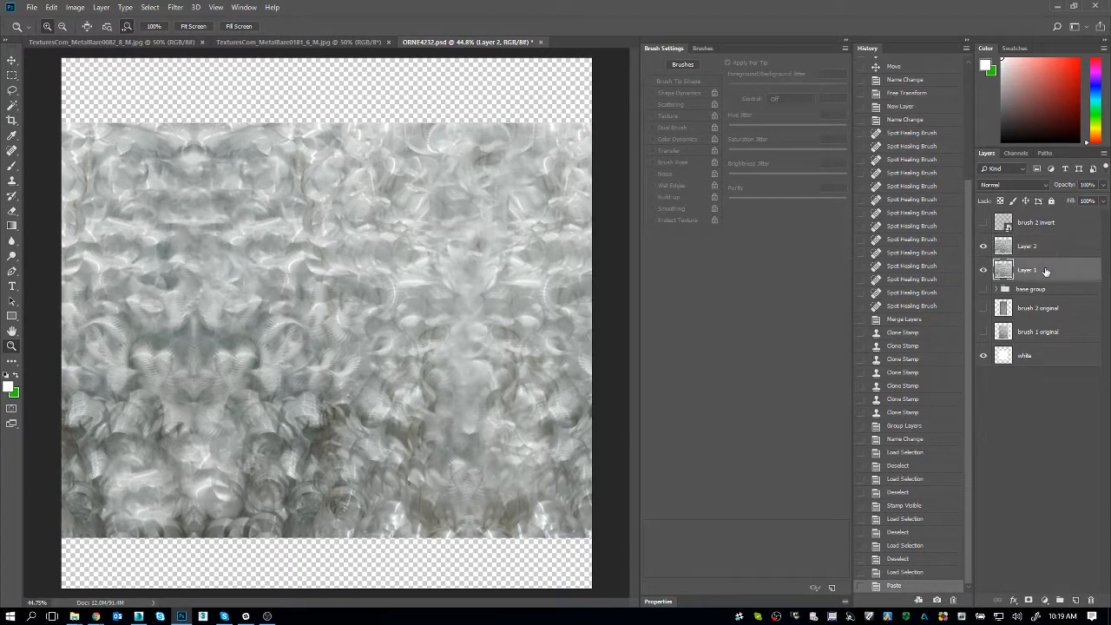
left_click(1091, 600)
key("Return")
Stretch the pasted texture layer to about 133% height and slightly wider so it covers the whole canvas
key("ctrl+minus")
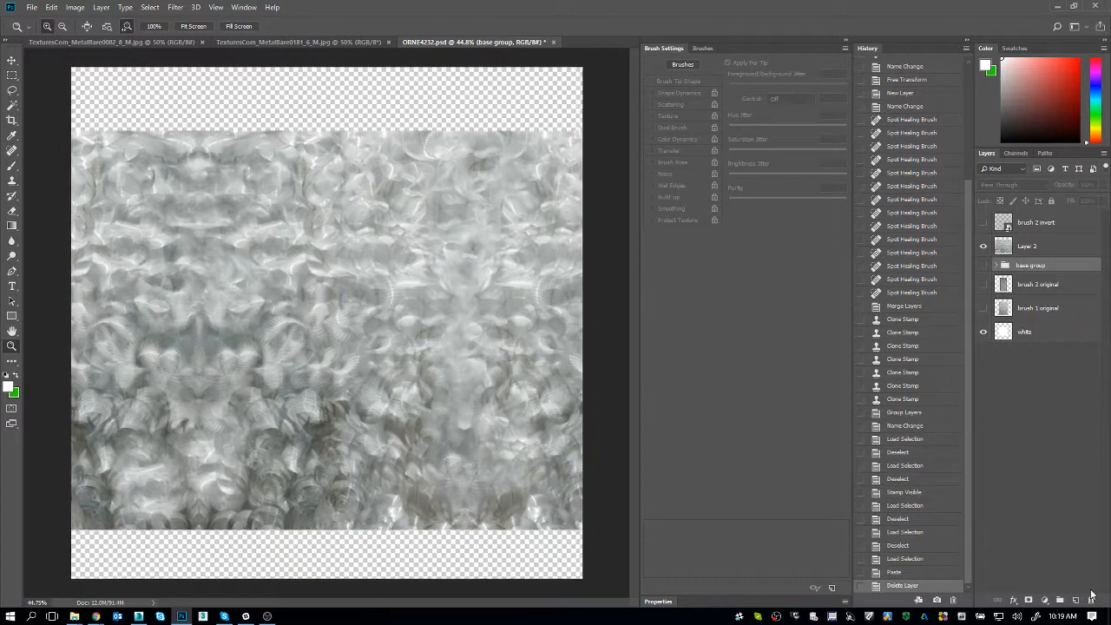
key("ctrl+t")
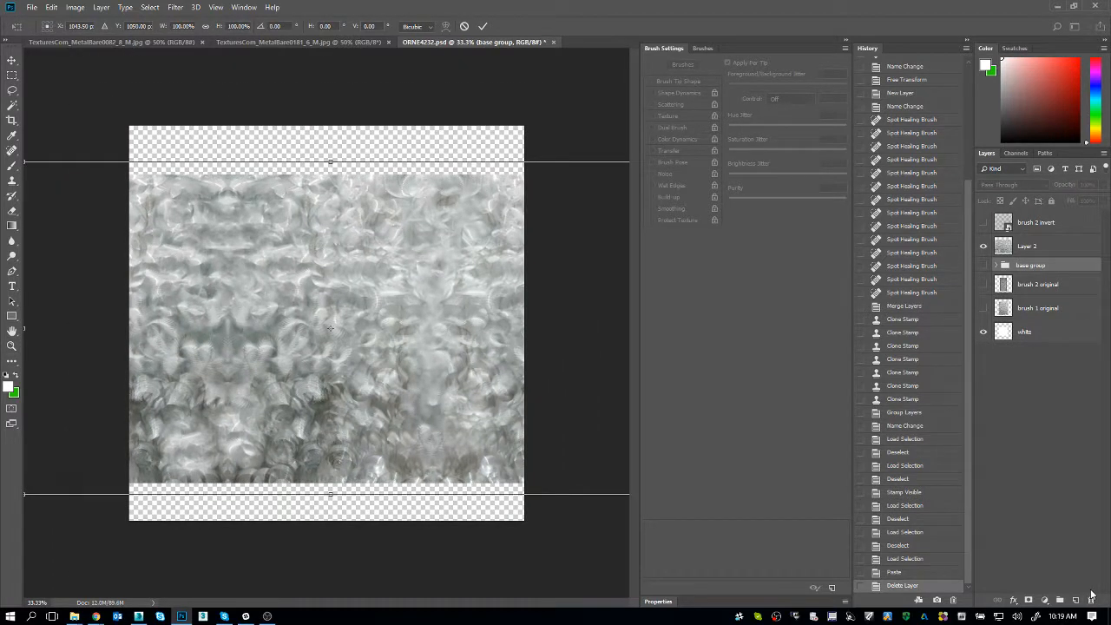
left_click(1045, 249)
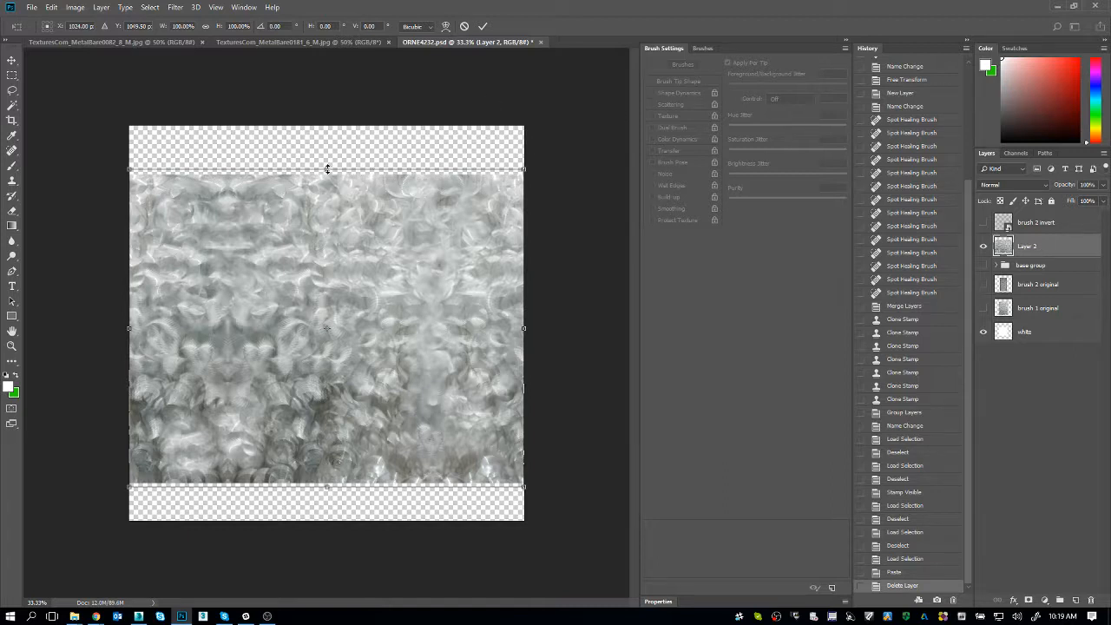
left_click_drag(327, 168, 329, 116)
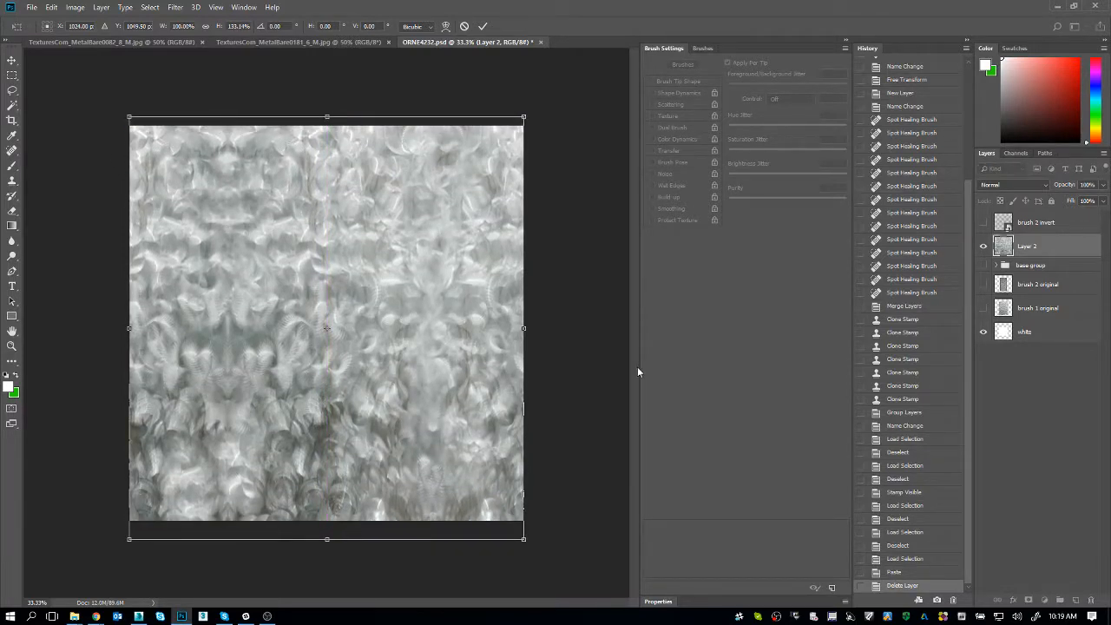
left_click_drag(535, 328, 547, 327)
key("Return")
key("z")
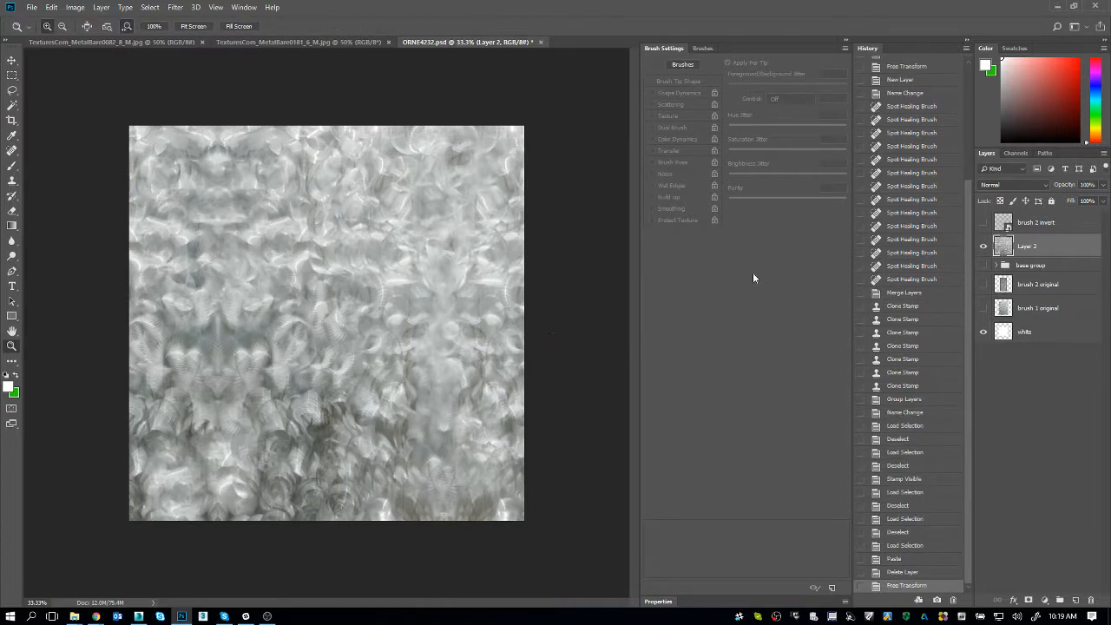
Rename the stretched texture layer as base flattened stretched
double_click(1028, 246)
type("base flattened stretched")
key("Return")
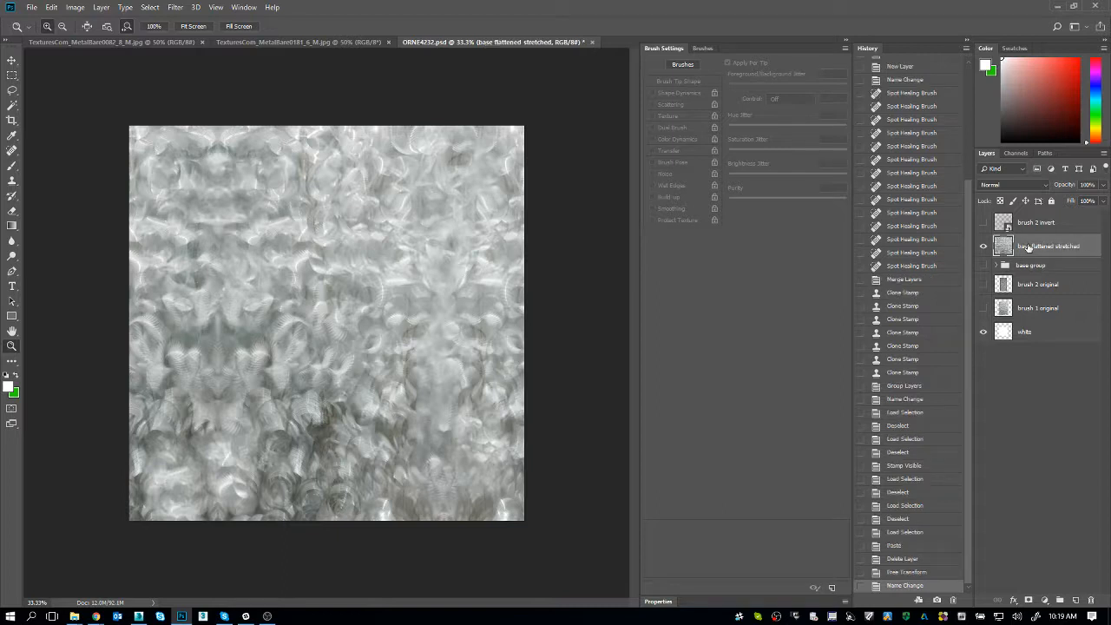
Compare the stretched base texture with the brush 2 invert layer shown and hidden
left_click(982, 222)
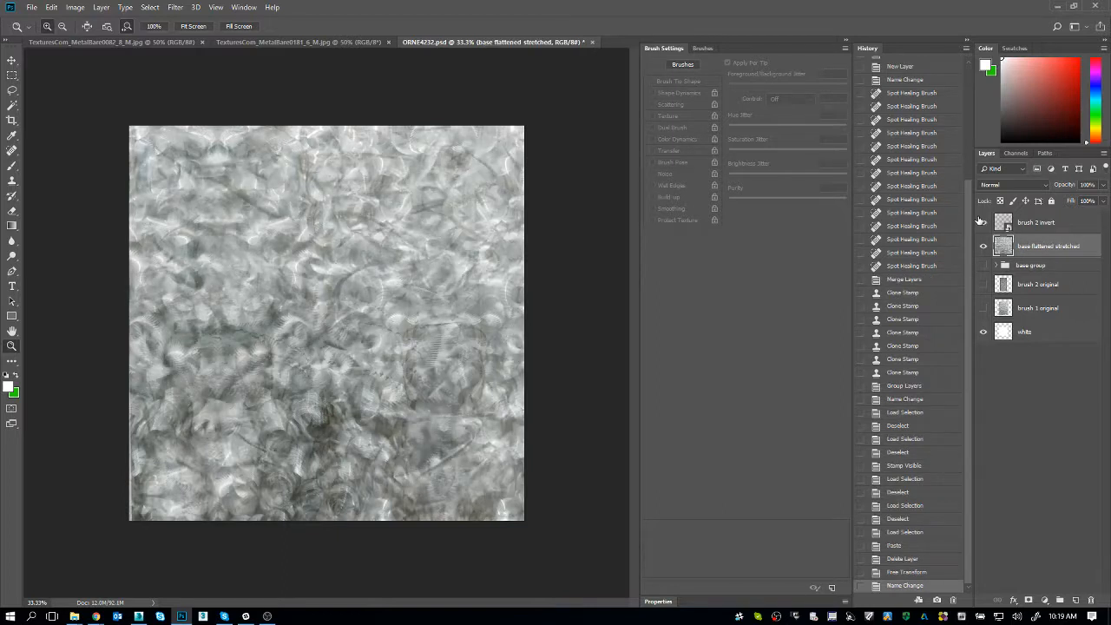
left_click(1046, 224)
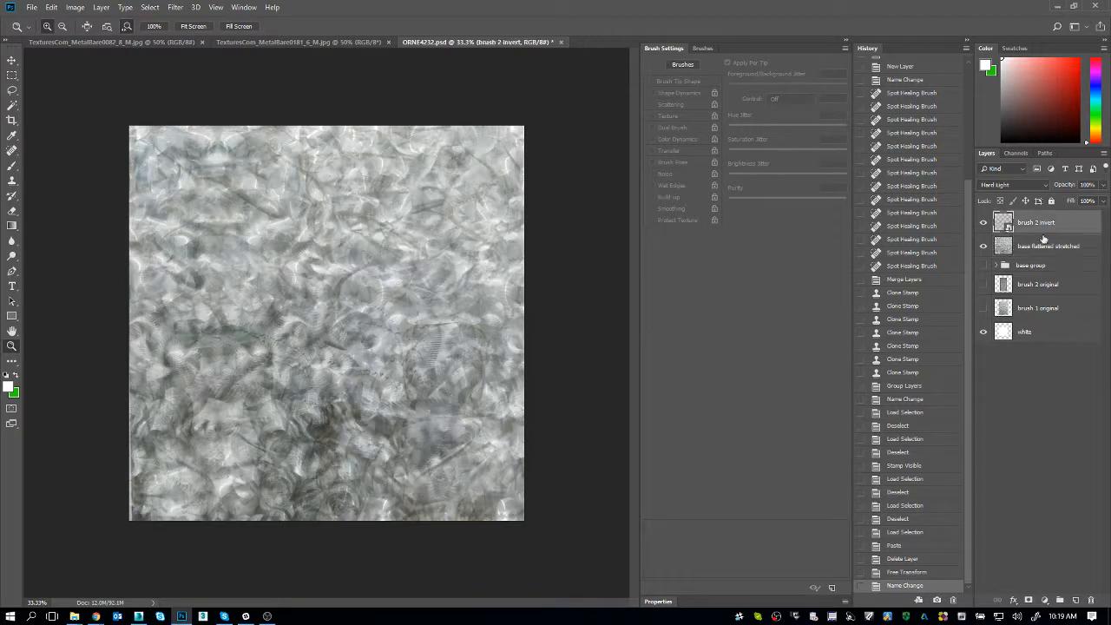
left_click(1045, 224)
left_click(1040, 246)
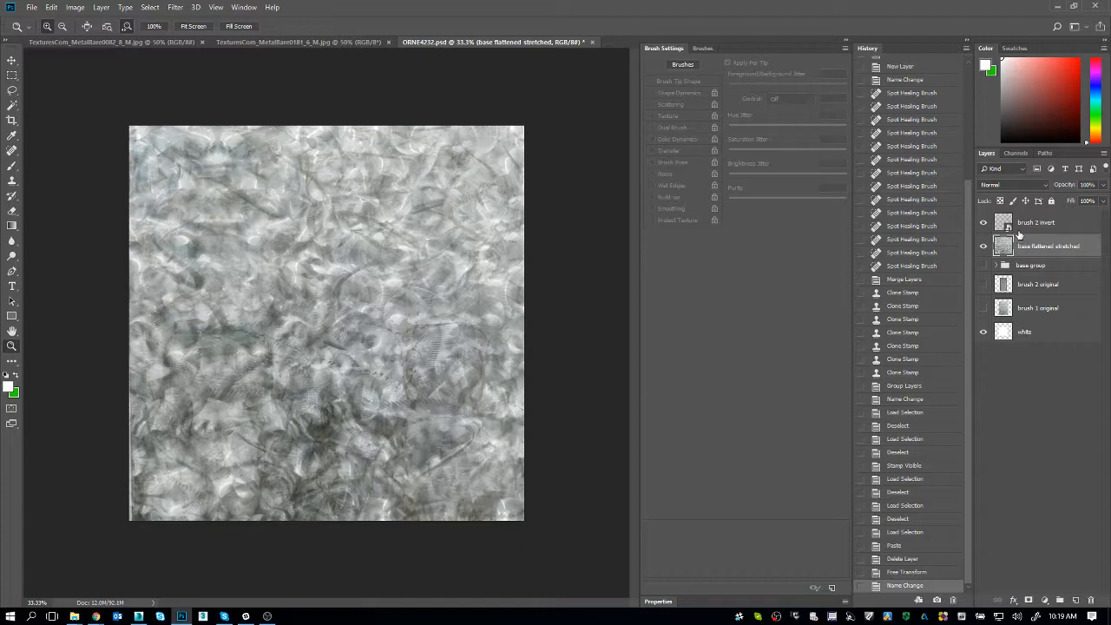
left_click(1020, 231)
Duplicate the base flattened stretched layer and name the copy base flattened offset
left_click(1075, 252)
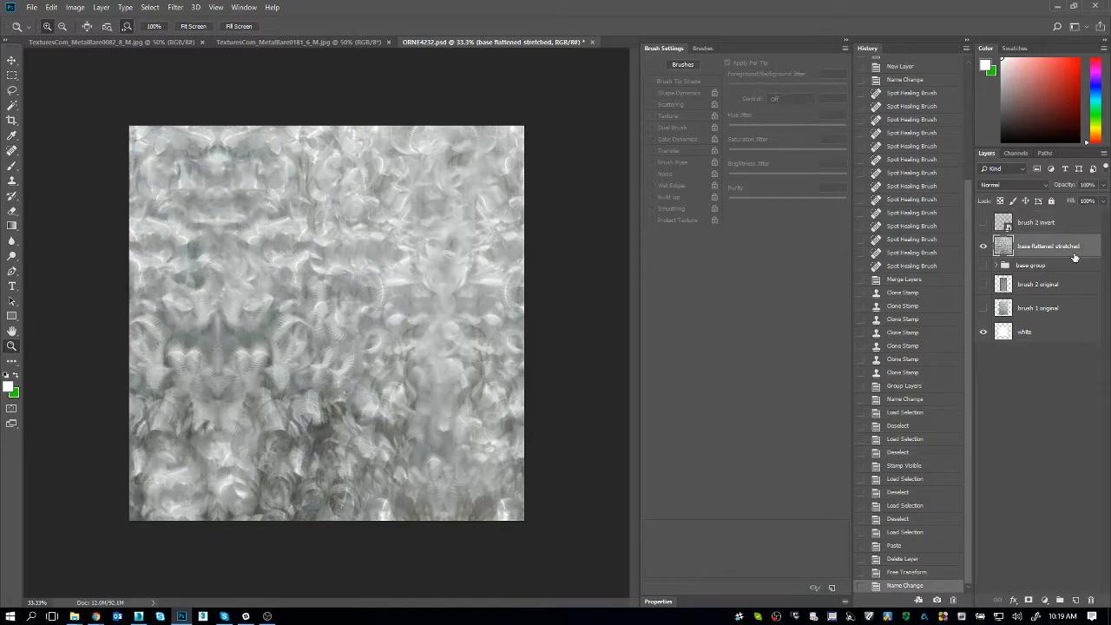
key("ctrl+j")
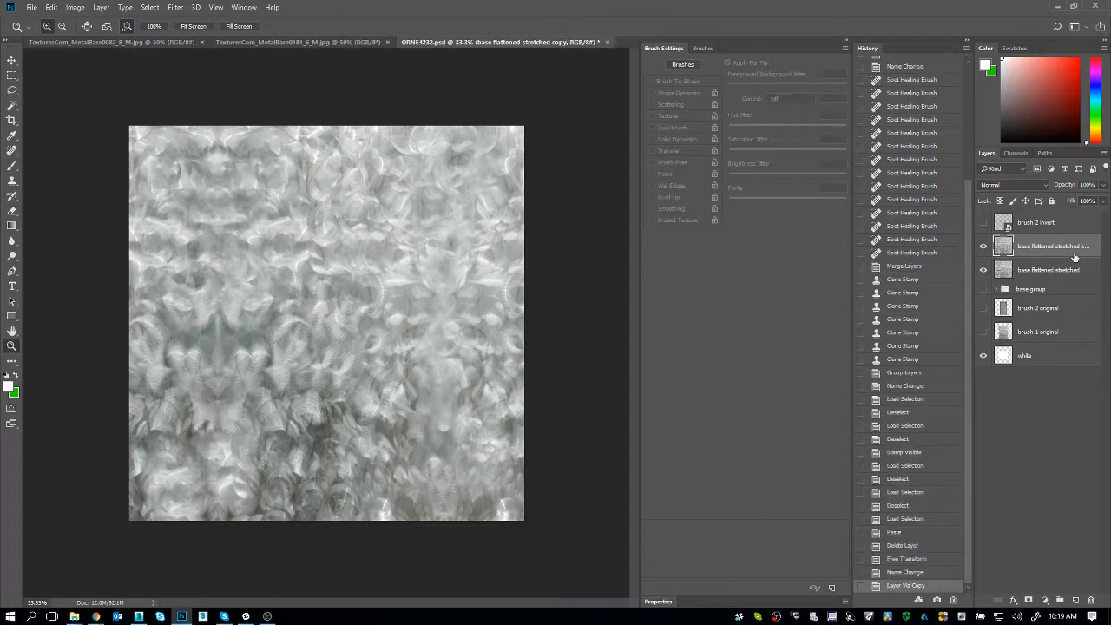
double_click(1069, 250)
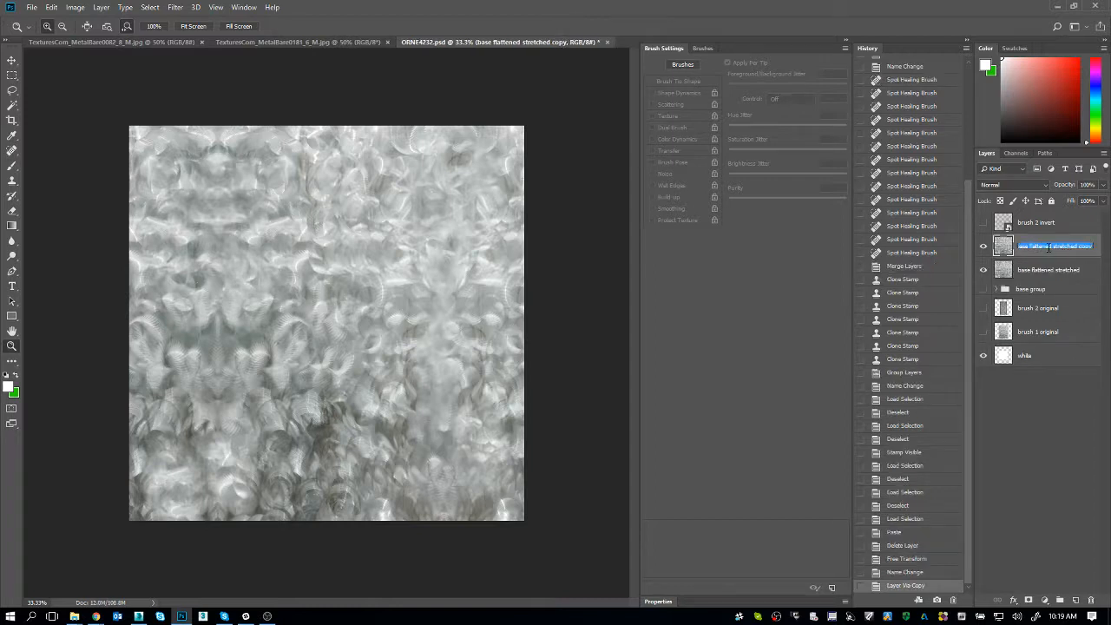
left_click_drag(1053, 248, 1098, 248)
key("BackSpace")
type("offset")
key("Return")
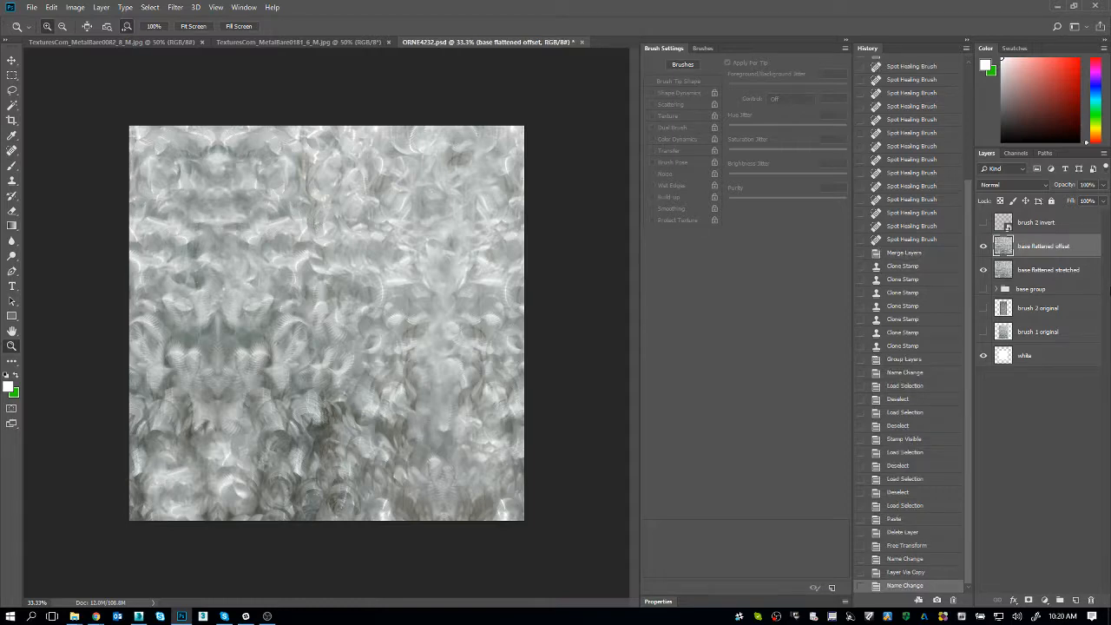
Apply the Offset filter to base flattened offset with 1024 pixels right, 1024 pixels down and Wrap Around
key("ctrl+alt+i")
key("Escape")
left_click(192, 7)
mouse_move(176, 6)
mouse_move(199, 282)
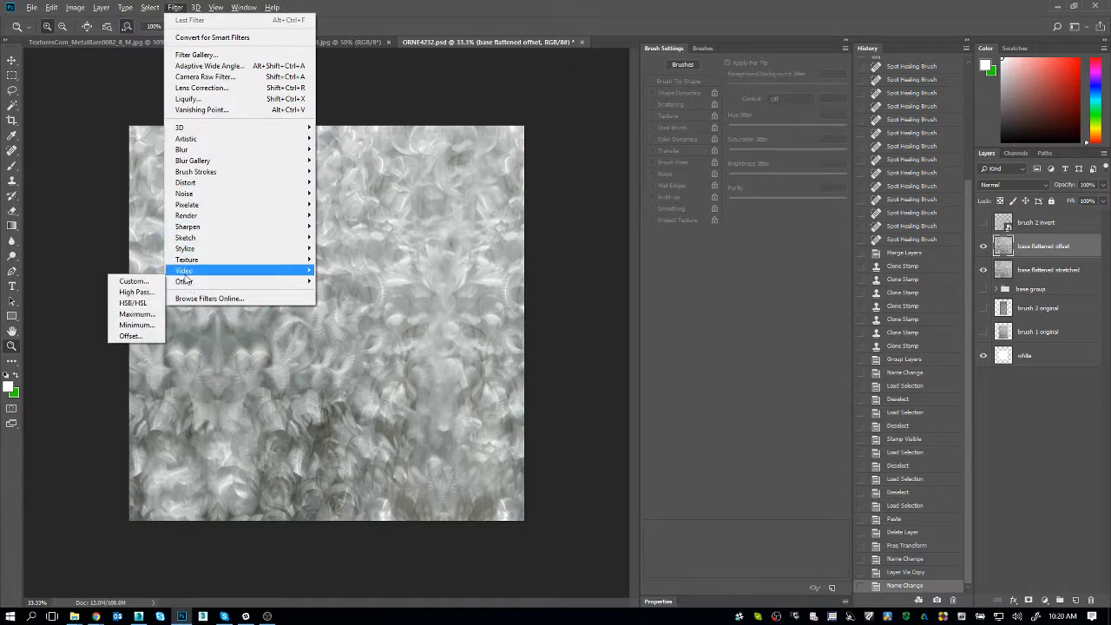
left_click(149, 337)
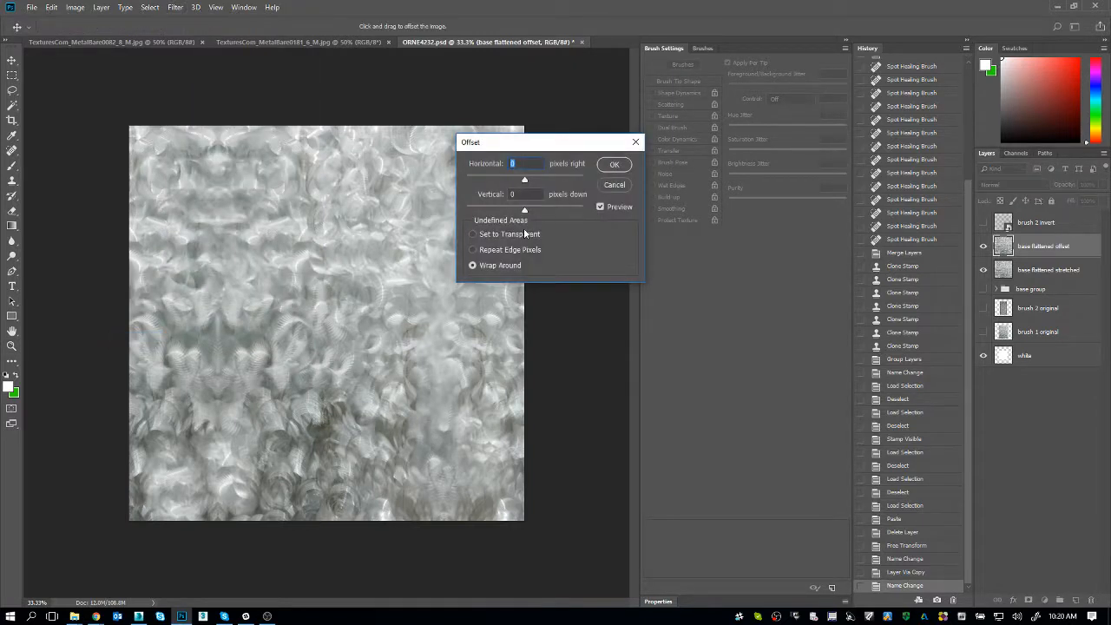
type("1024")
key("Tab")
type("1024")
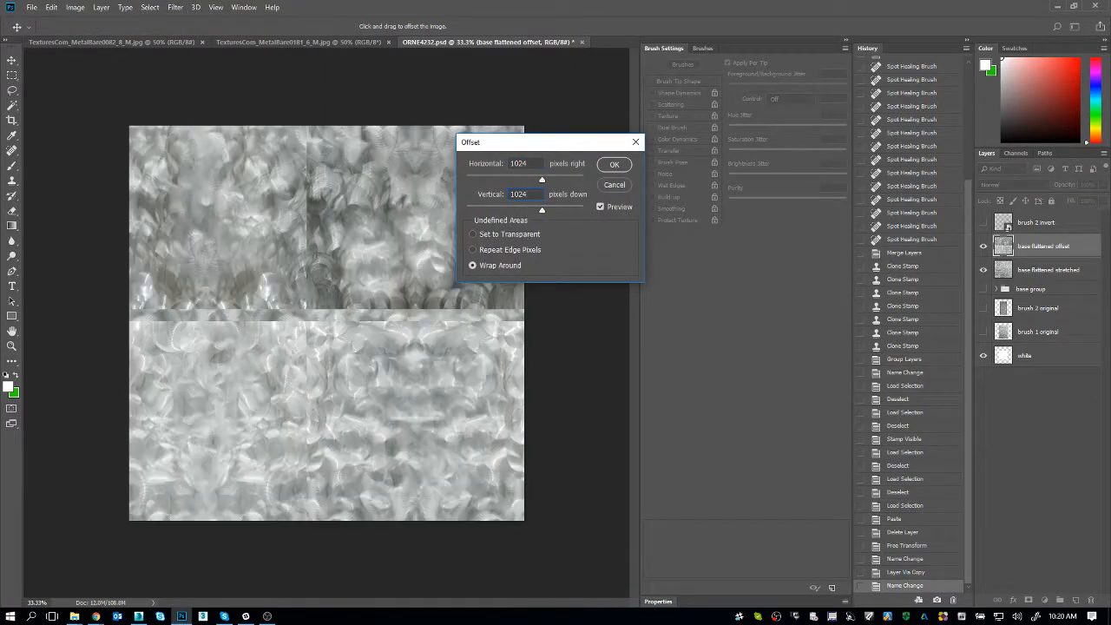
key("Return")
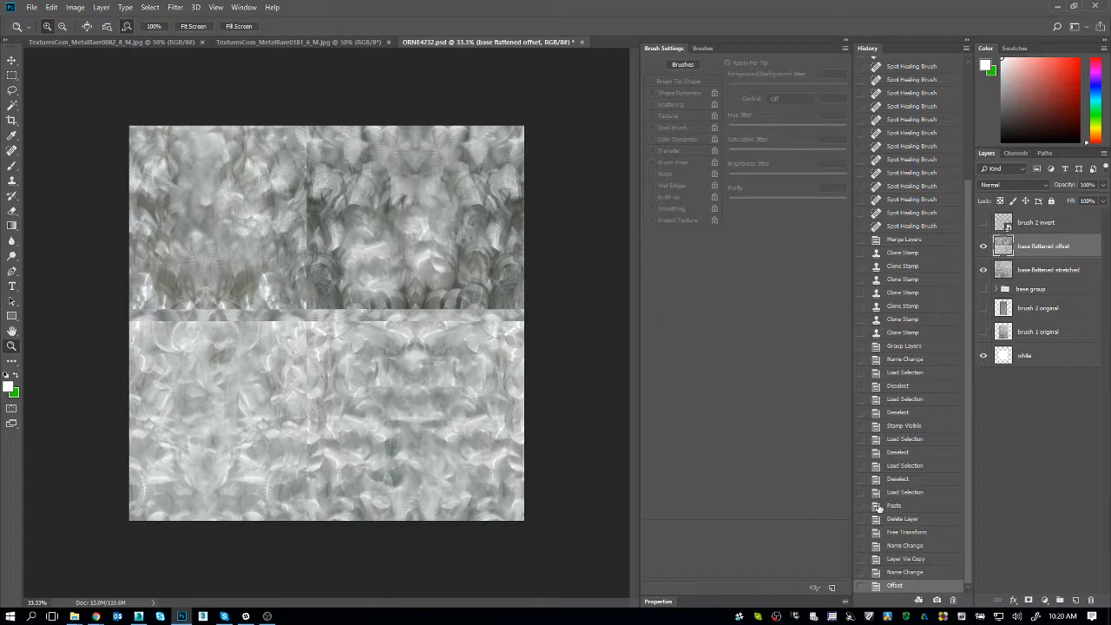
Add a layer mask to base flattened offset and fill the mask with black
left_click(1029, 600)
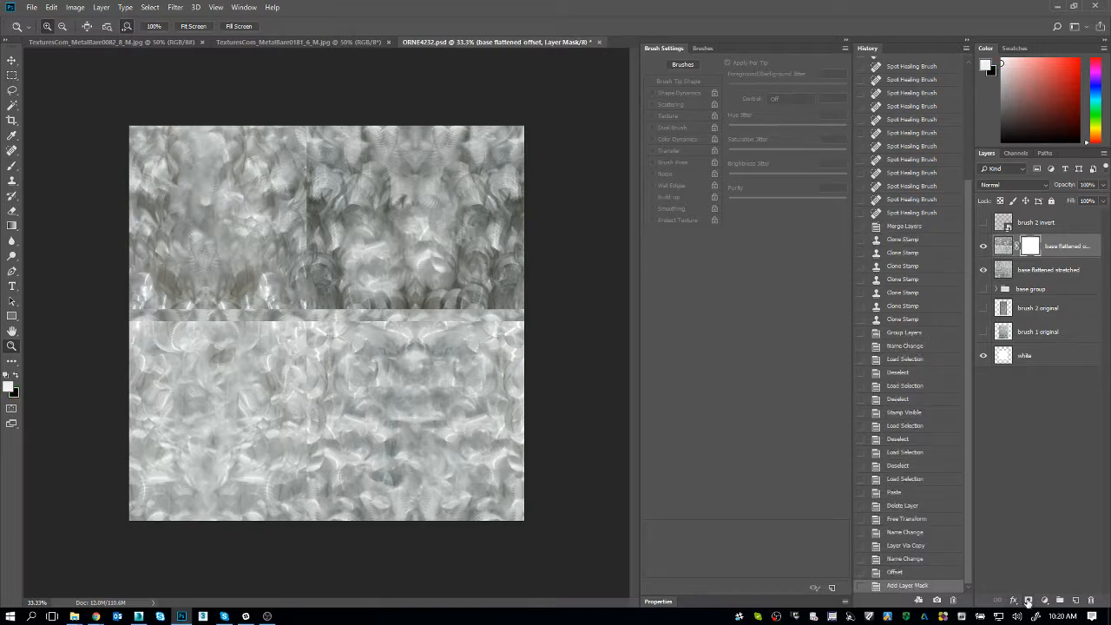
key("ctrl+BackSpace")
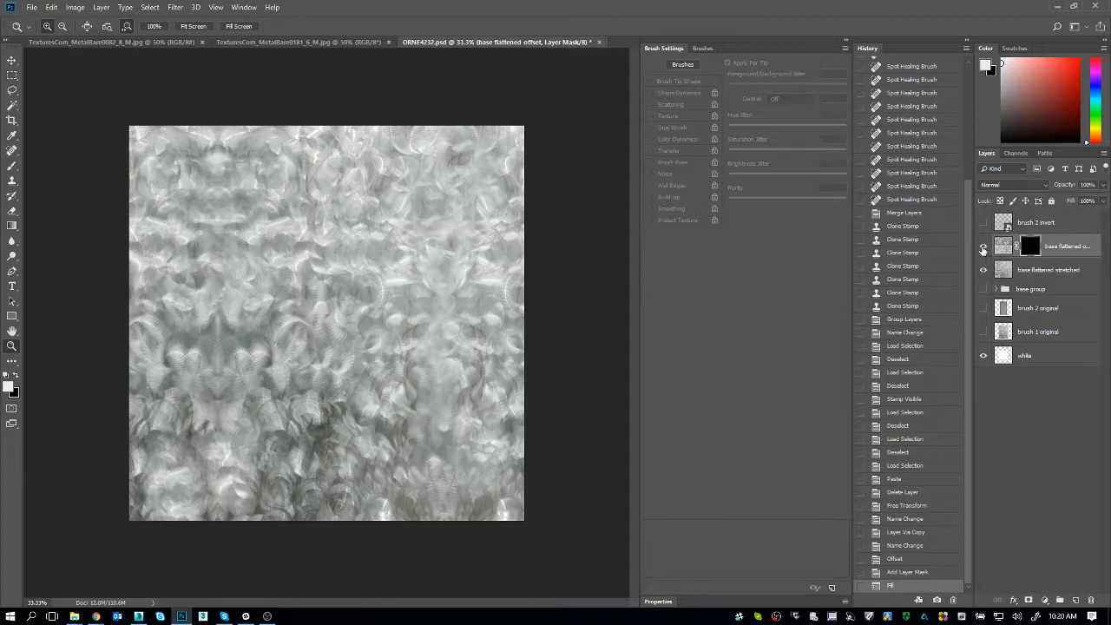
key("b")
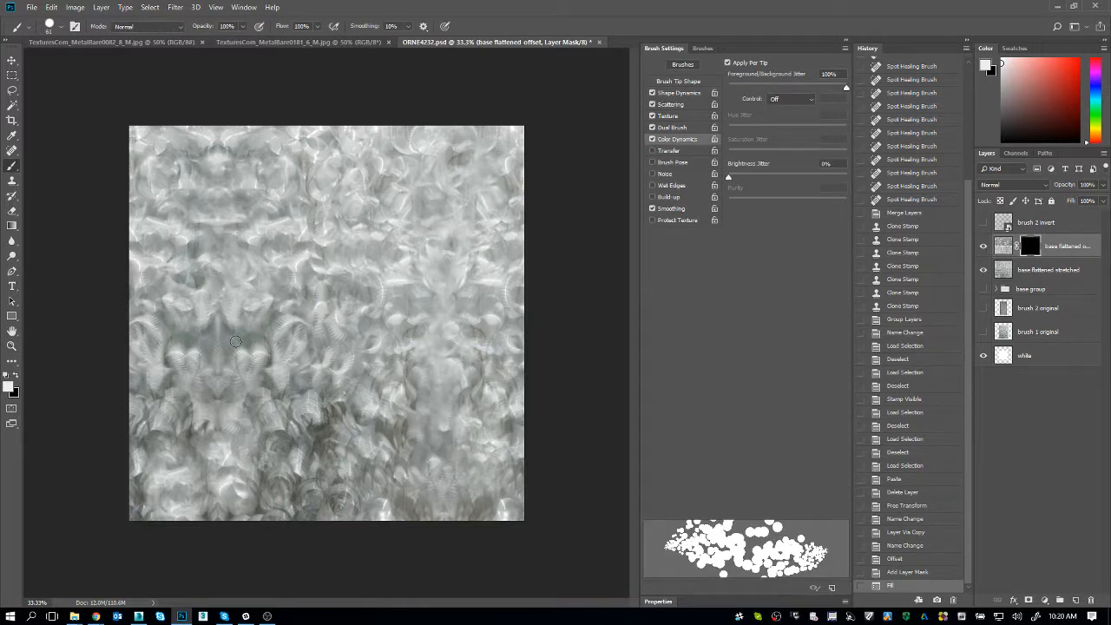
Enlarge the brush to 400 pixels for painting on the base flattened offset mask
key("bracketright")
key("bracketright")
key("bracketright")
key("bracketright")
key("bracketright")
key("bracketright")
key("bracketright")
key("bracketright")
Inspect the base flattened offset layer shown and hidden with its black mask temporarily disabled
left_click(984, 247)
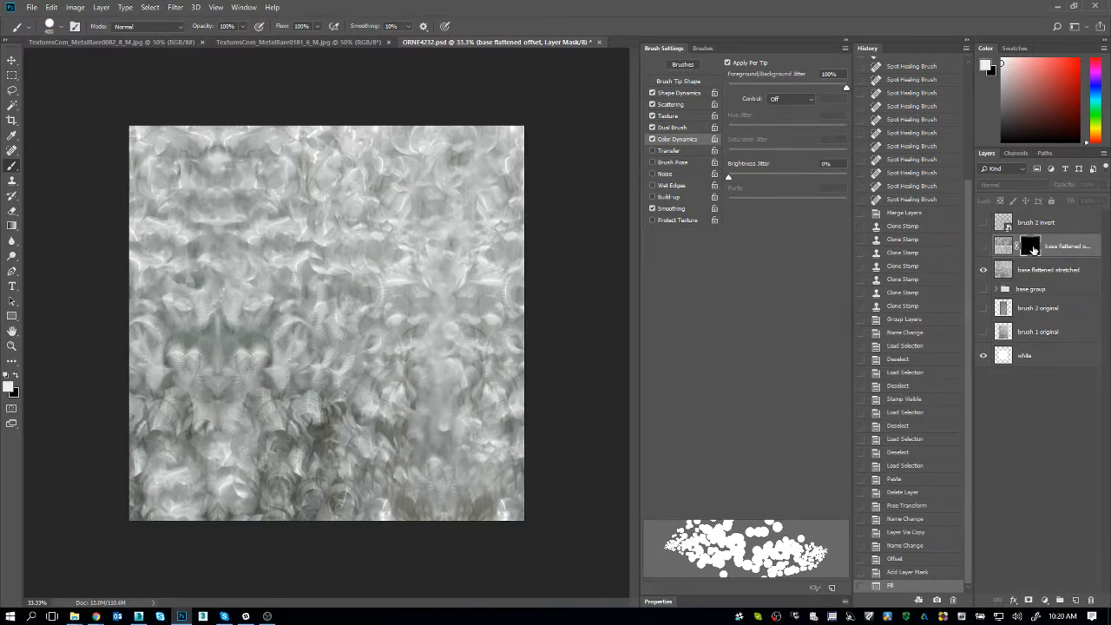
left_click(1032, 249, "shift")
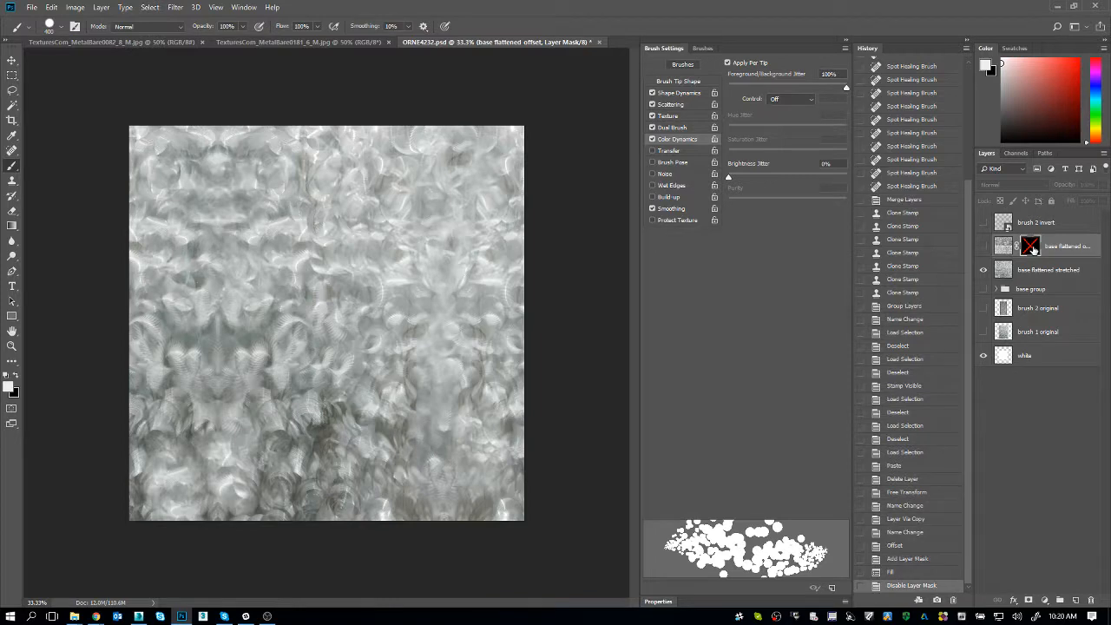
left_click(985, 248)
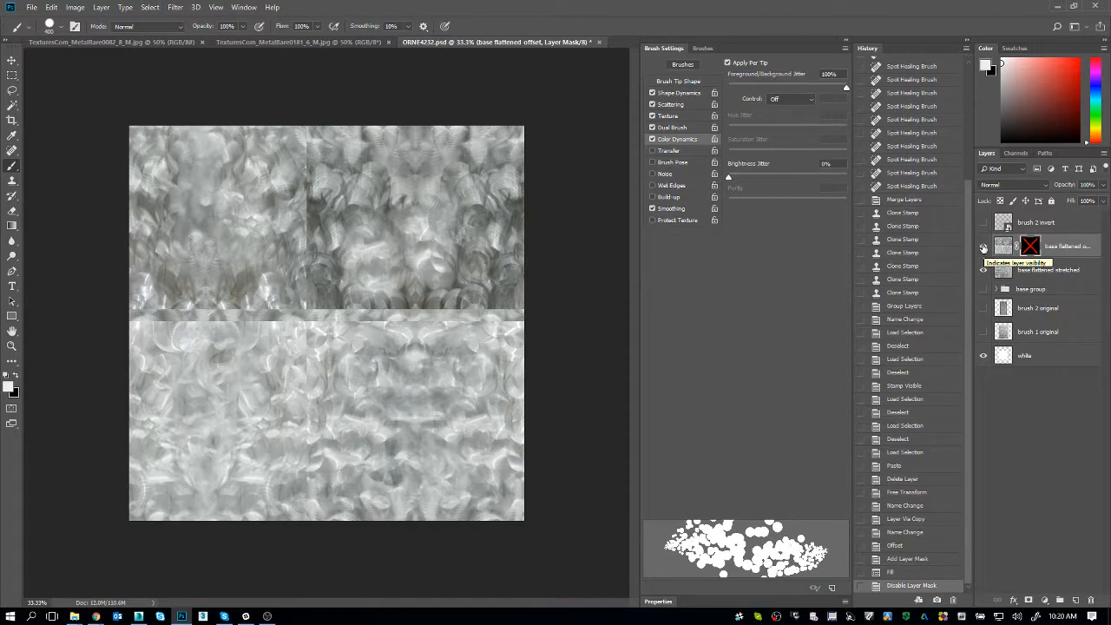
left_click(984, 248)
left_click(1030, 246, "shift")
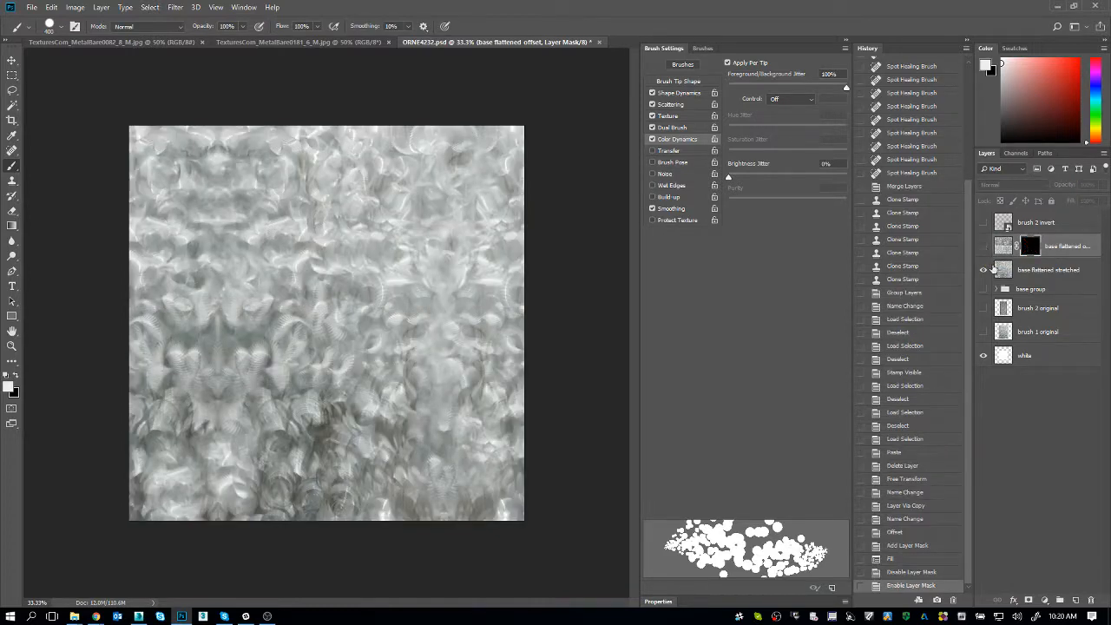
Compare base flattened stretched with base flattened offset by switching layer visibility and the offset layer's mask off and on
left_click(1046, 272)
left_click(983, 271)
left_click(983, 270)
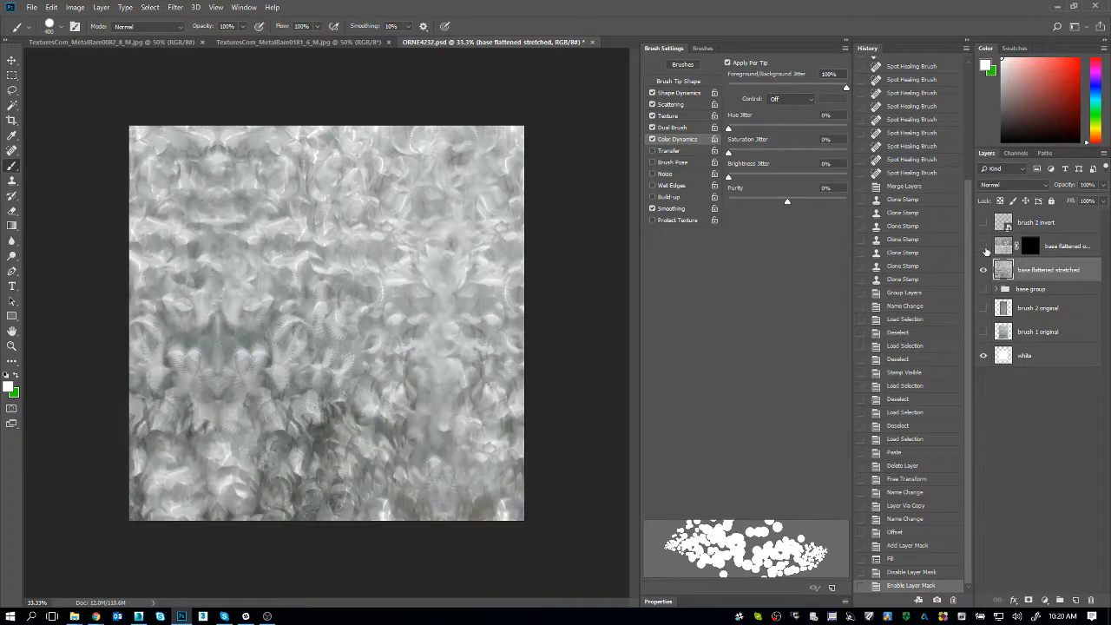
left_click(983, 248)
left_click(1004, 250)
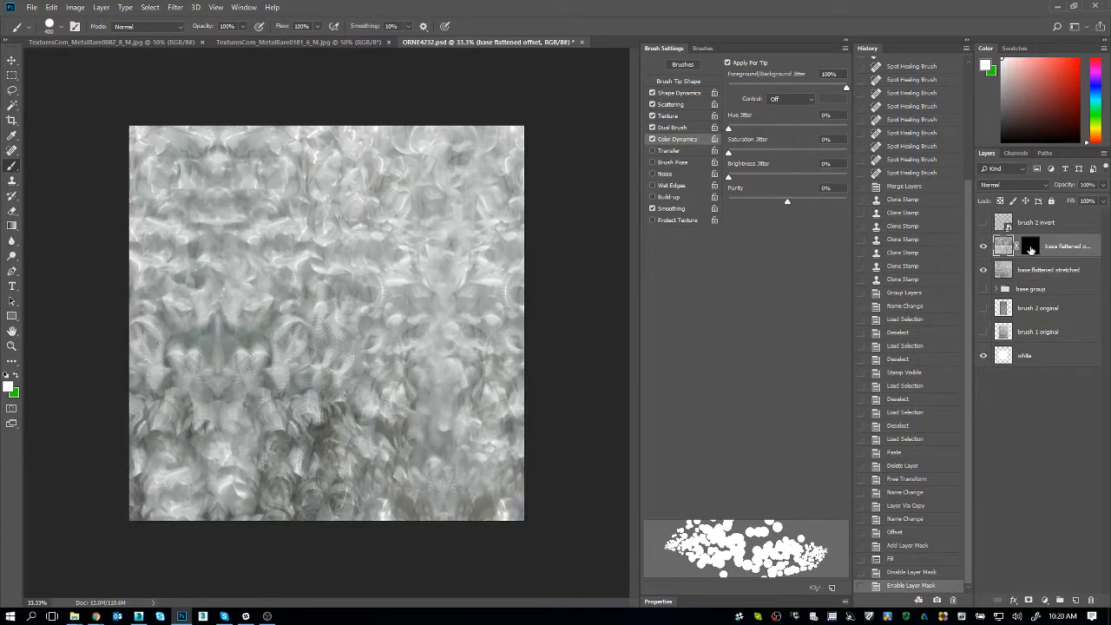
left_click(1031, 250, "shift")
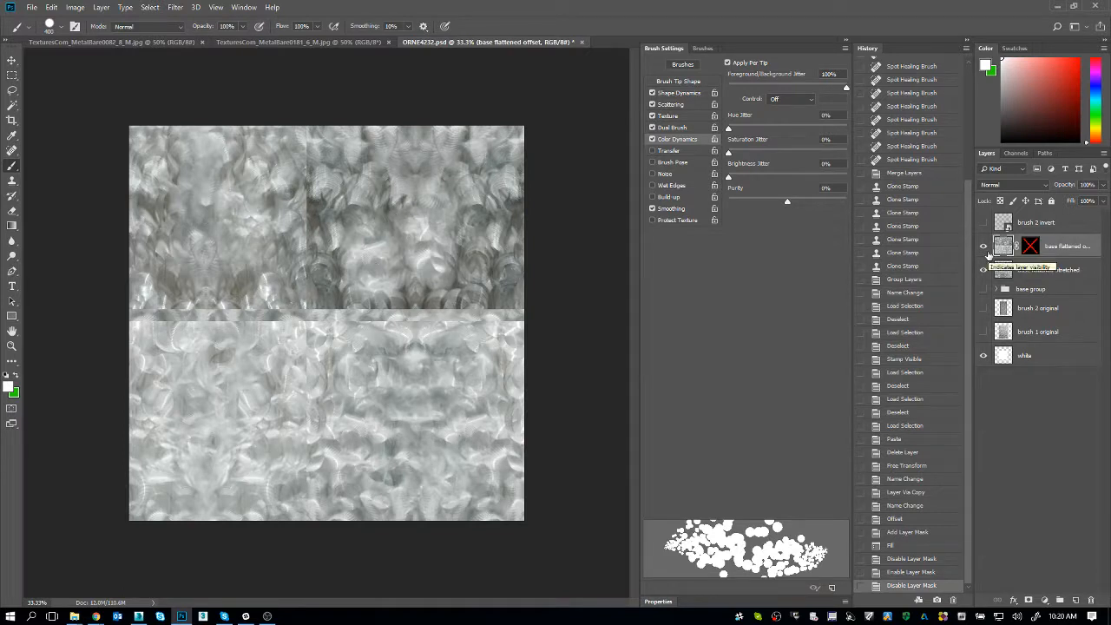
left_click(1031, 248, "shift")
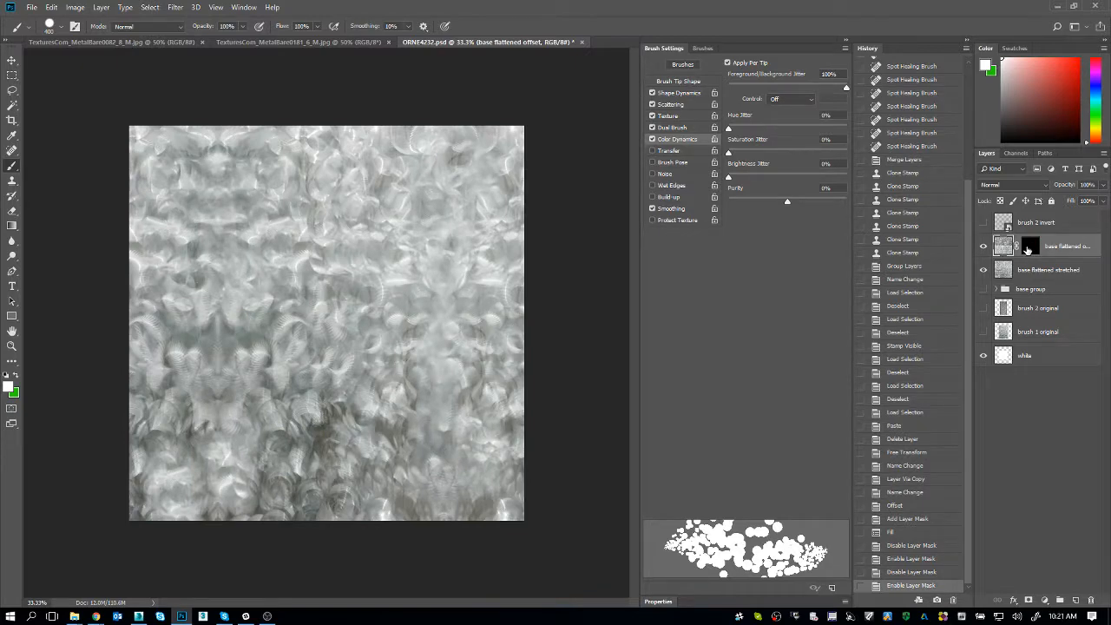
left_click(1027, 249, "shift")
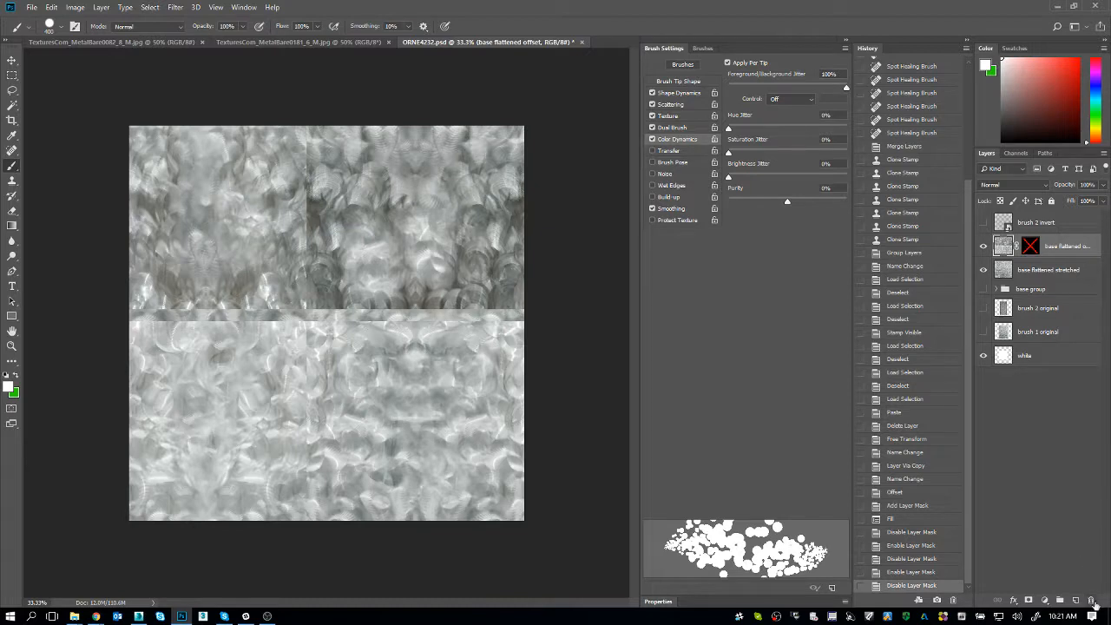
left_click(1093, 598)
left_click(496, 230)
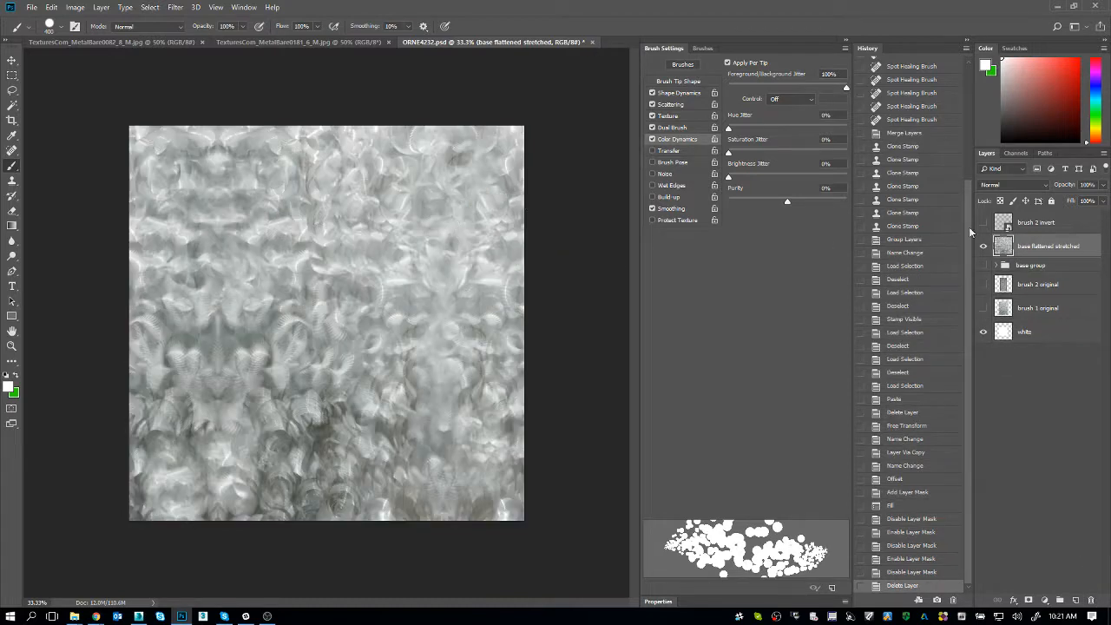
key("ctrl+z")
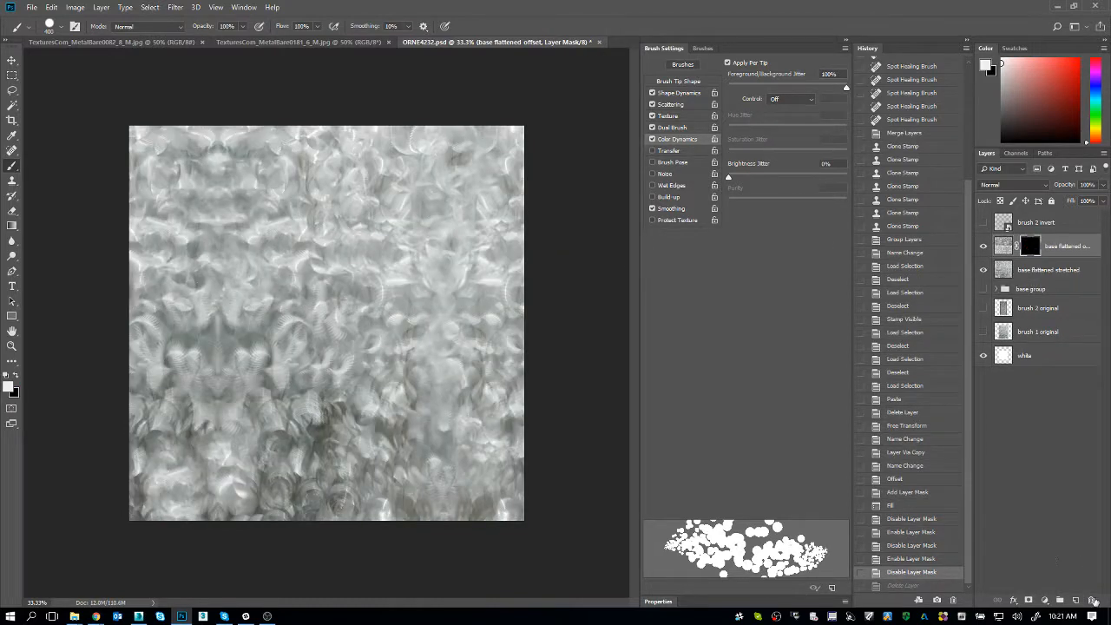
Delete the black mask from base flattened offset and add a new white layer mask
left_click(1090, 600)
left_click(608, 229)
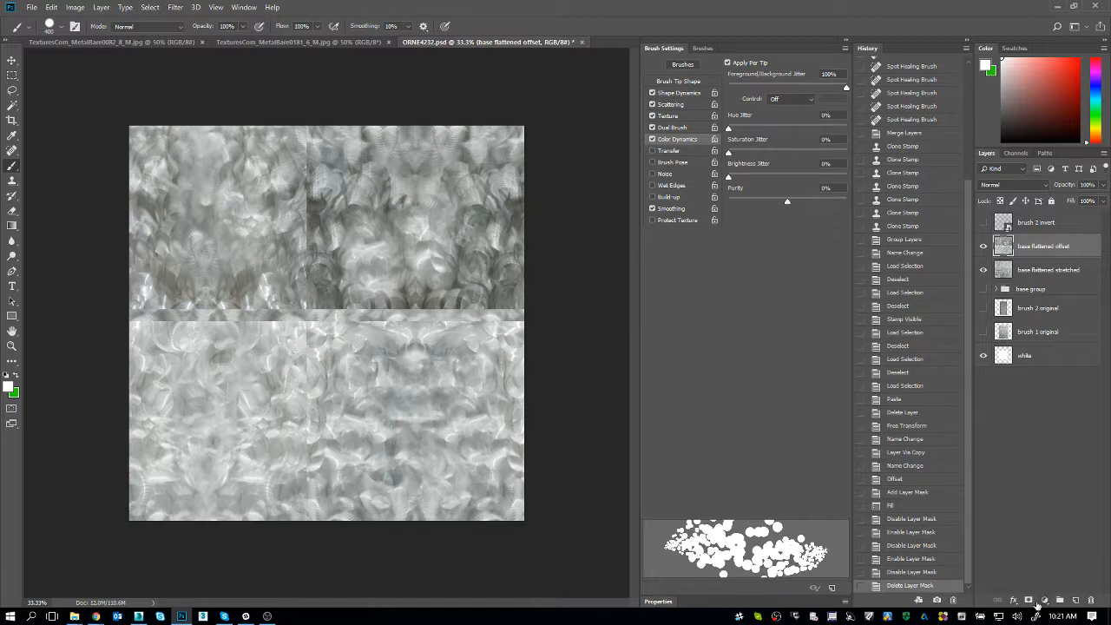
left_click(1029, 601)
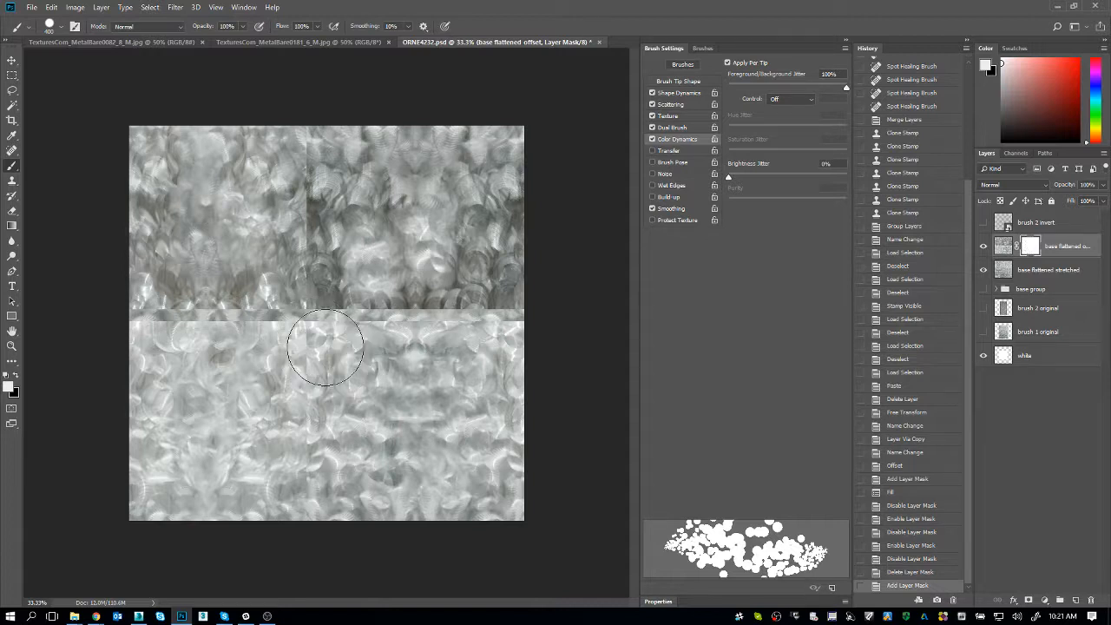
Make black the foreground colour, paint a test stroke on the mask along the upper vertical seam, and undo it
key("x")
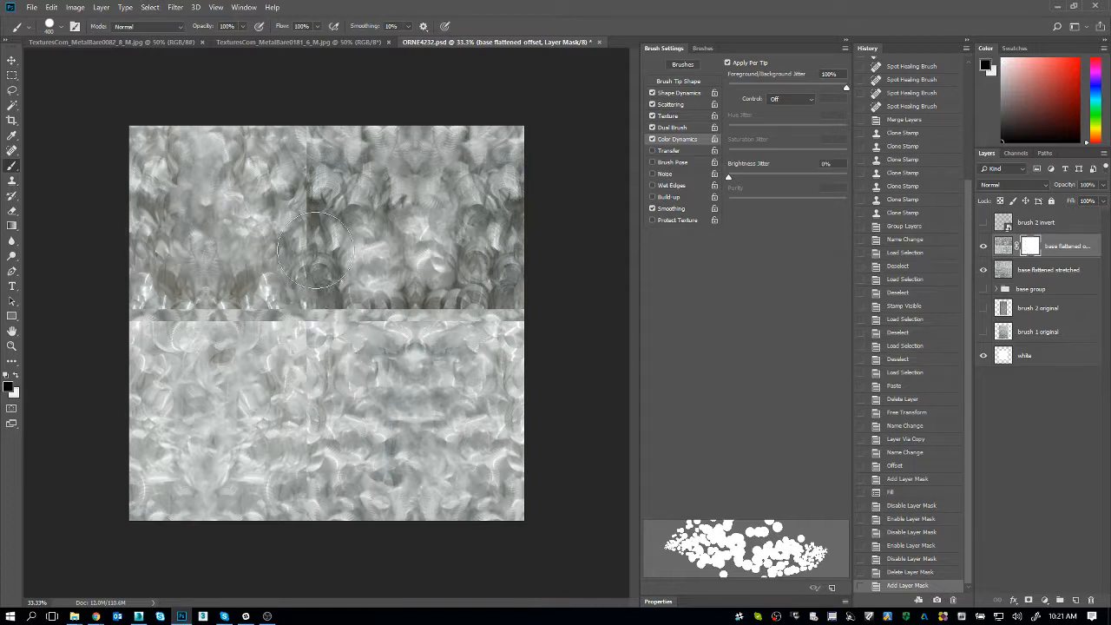
left_click_drag(337, 208, 314, 310)
key("ctrl+z")
Reduce the brush size to 200 pixels and lower its hardness to give it a soft edge
key("bracketleft")
key("bracketleft")
left_click(49, 27)
left_click_drag(91, 91, 49, 97)
left_click(666, 109)
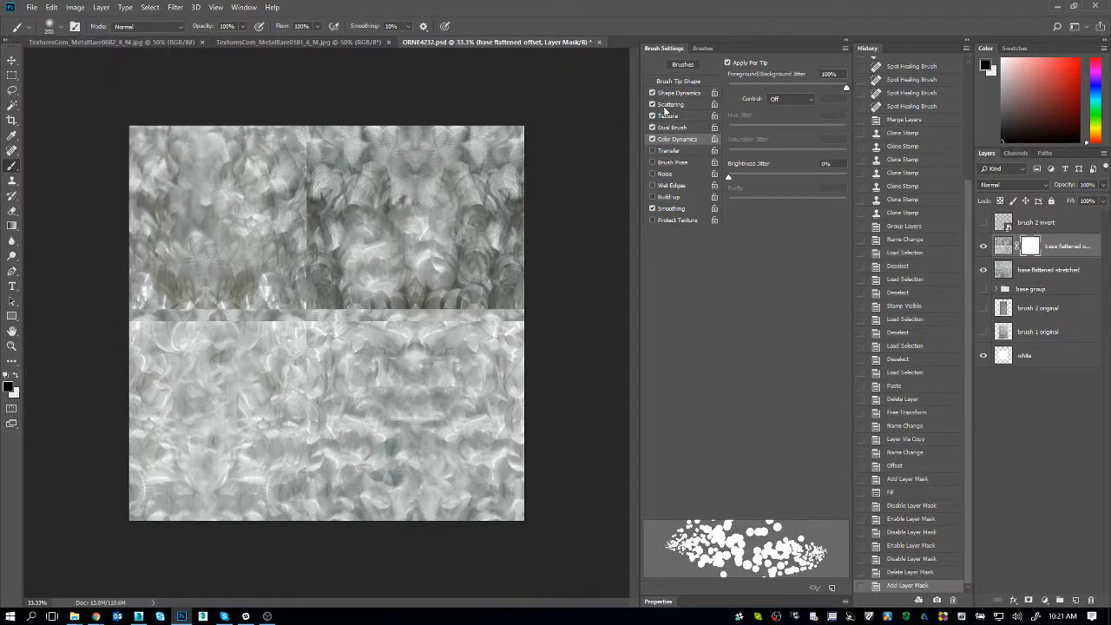
Set the brush scatter to 191% and disable Texture, Dual Brush and Color Dynamics
left_click(669, 105)
left_click_drag(791, 78, 751, 81)
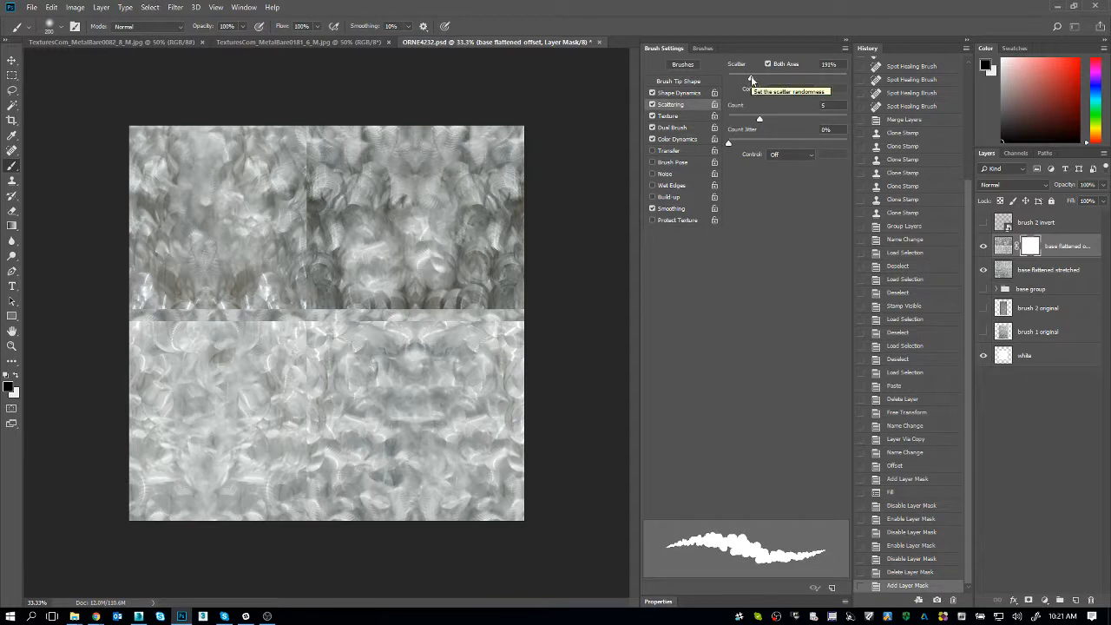
left_click(652, 115)
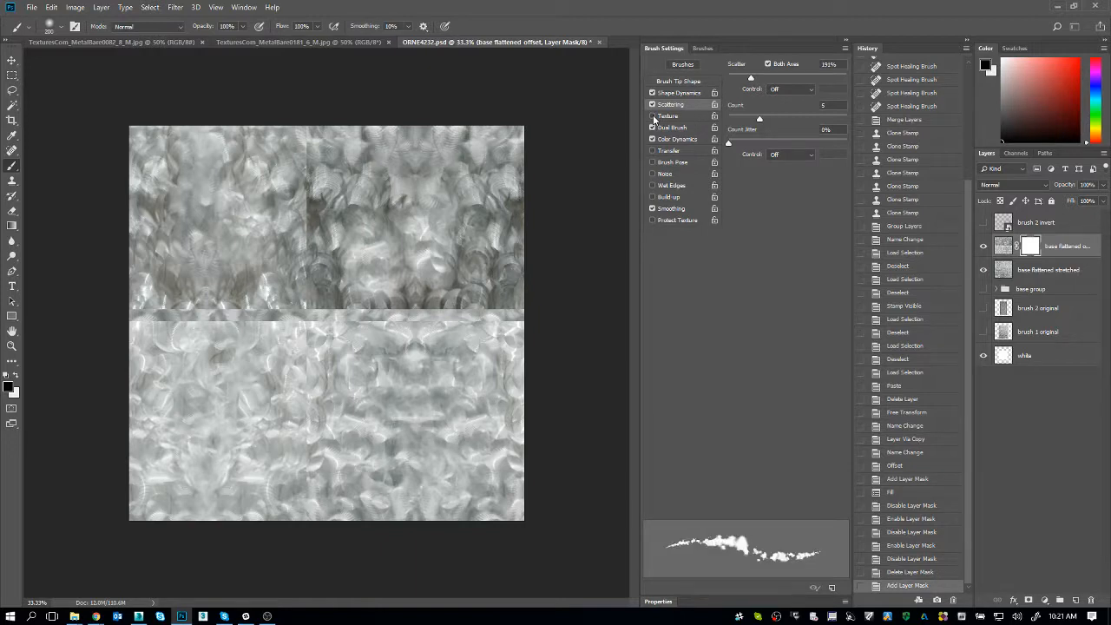
left_click(663, 127)
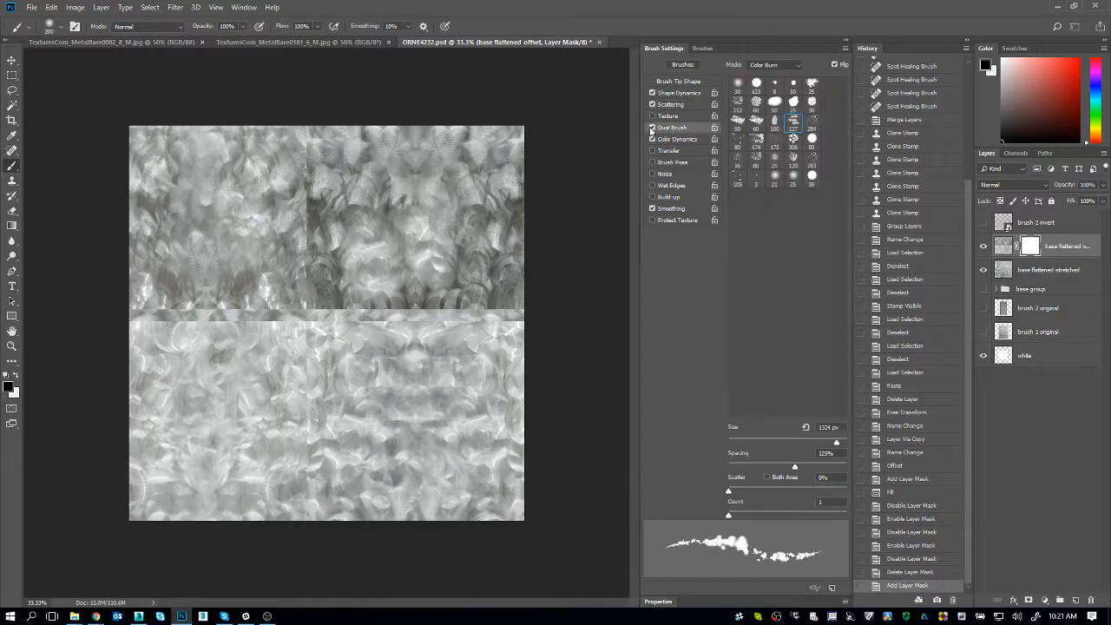
left_click(652, 127)
left_click(653, 139)
left_click(652, 140)
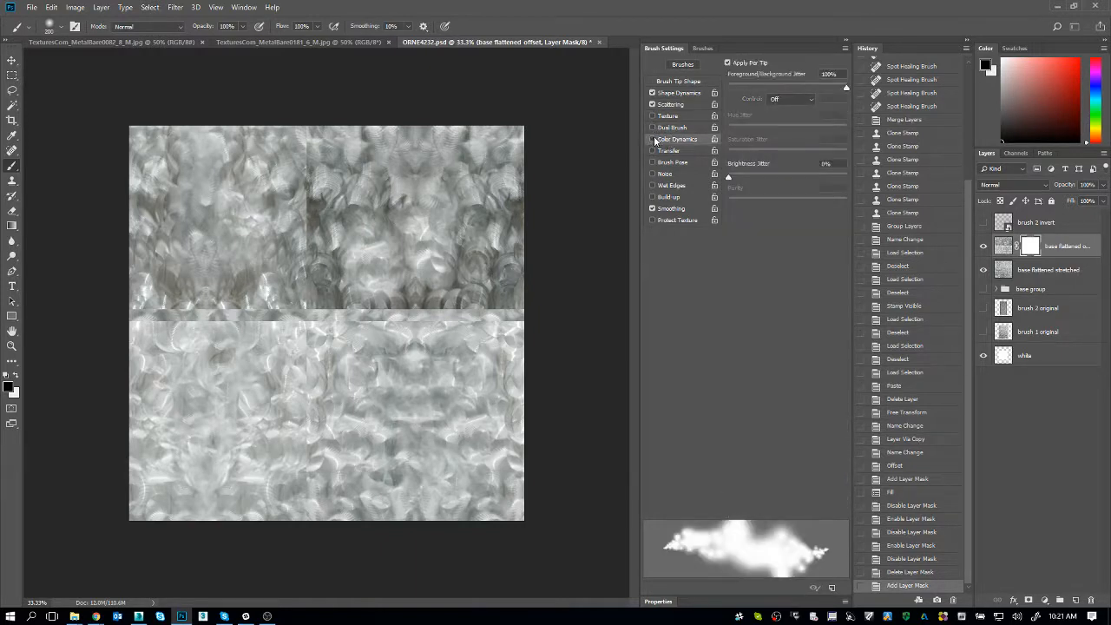
Open the brush's Shape Dynamics settings
left_click(691, 96)
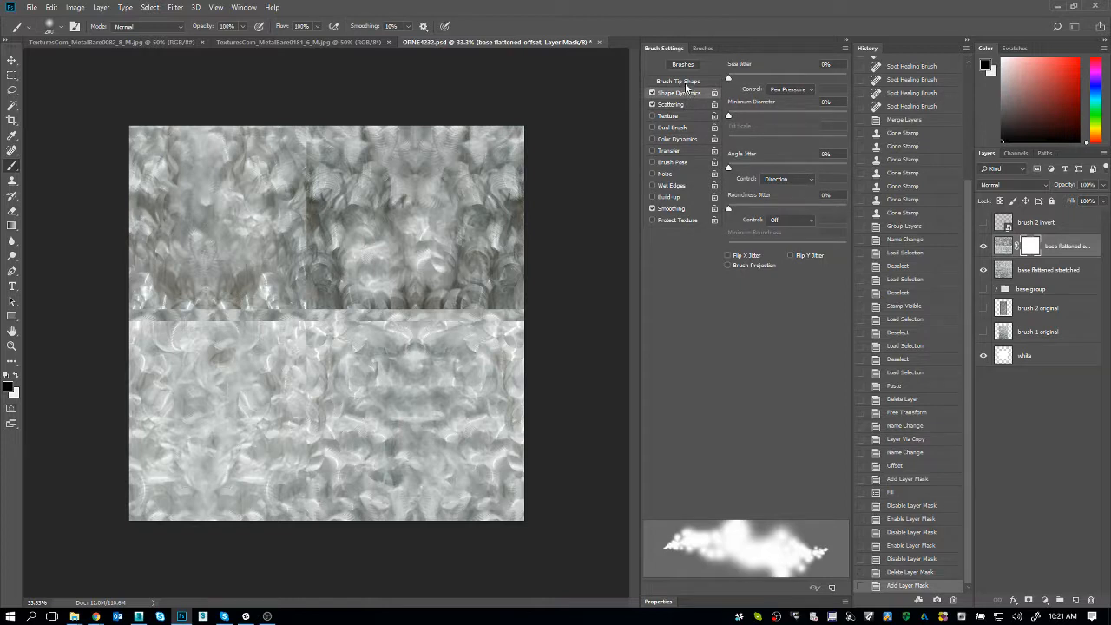
Choose the rough 112 px brush tip, enlarge it to 286 px and undo a test stroke on the layer mask
left_click(686, 81)
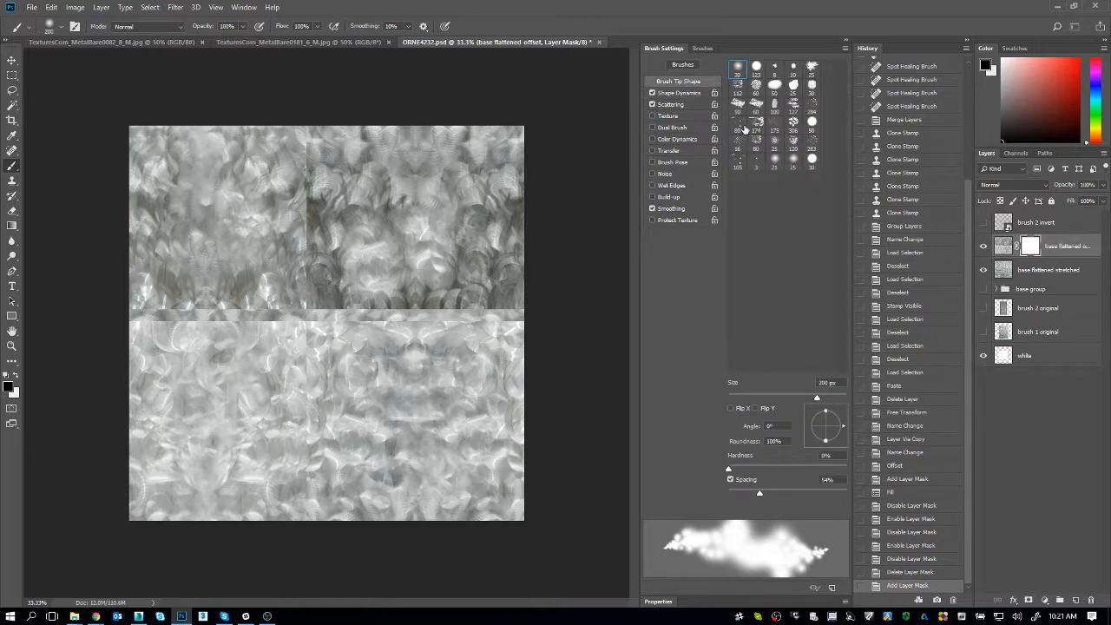
left_click(740, 88)
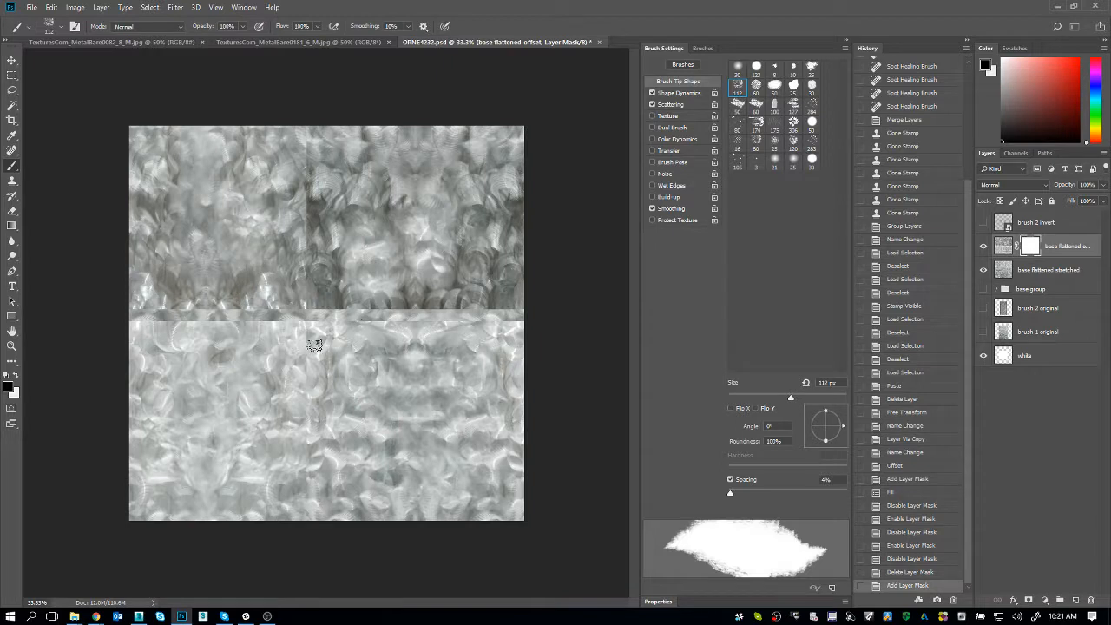
left_click_drag(310, 335, 335, 336)
mouse_move(347, 212)
left_mouse_down()
mouse_move(314, 261)
mouse_move(321, 341)
mouse_move(302, 330)
mouse_move(315, 322)
left_mouse_up()
key("ctrl+z")
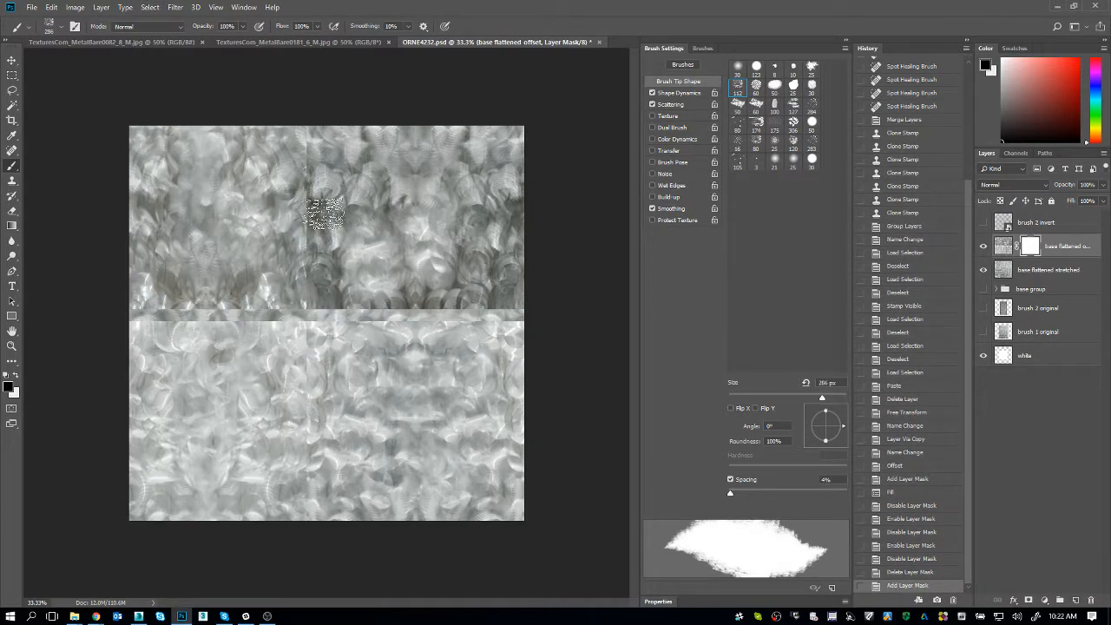
Paint black on the base flattened offset layer's mask over the vertical and horizontal seams and the dark areas around them
mouse_move(310, 199)
left_mouse_down()
mouse_move(304, 336)
mouse_move(318, 349)
mouse_move(313, 236)
mouse_move(355, 337)
mouse_move(315, 342)
mouse_move(267, 310)
mouse_move(358, 337)
mouse_move(380, 301)
mouse_move(346, 283)
mouse_move(432, 316)
mouse_move(470, 313)
mouse_move(409, 355)
mouse_move(324, 286)
mouse_move(272, 327)
mouse_move(310, 356)
mouse_move(313, 480)
mouse_move(308, 402)
mouse_move(335, 355)
left_mouse_up()
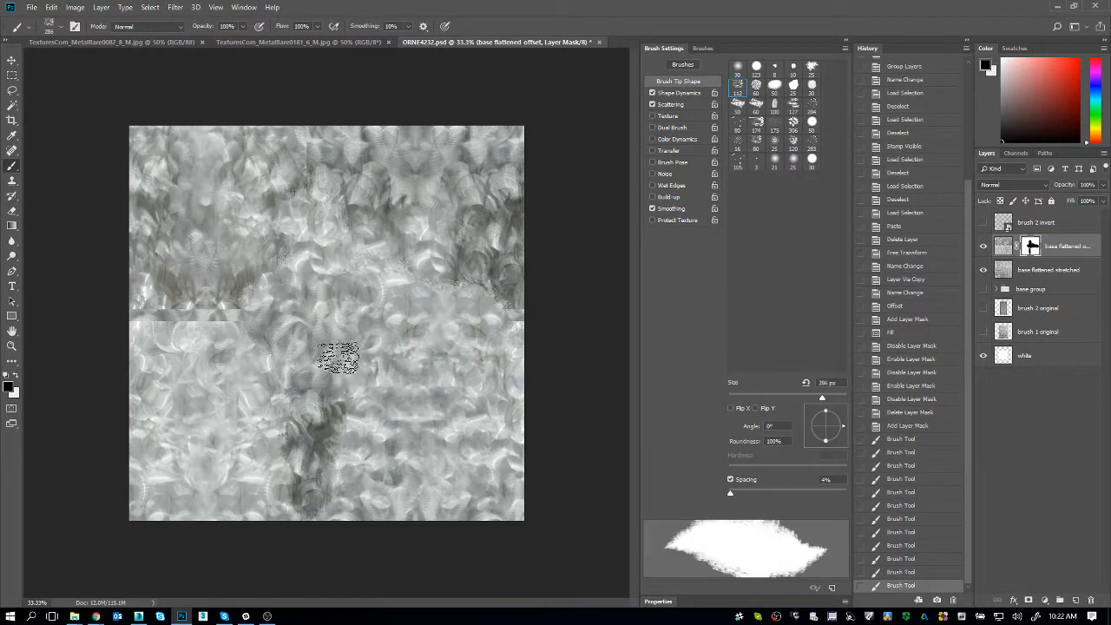
mouse_move(196, 313)
left_mouse_down()
mouse_move(168, 315)
mouse_move(159, 330)
left_mouse_up()
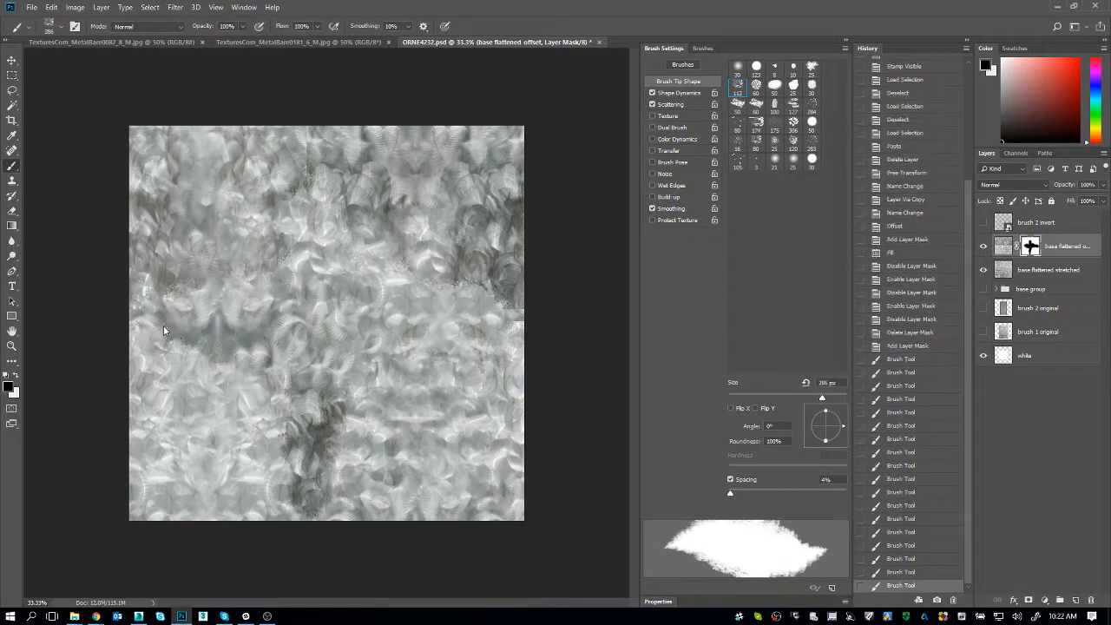
mouse_move(433, 254)
left_mouse_down()
mouse_move(446, 280)
mouse_move(453, 218)
mouse_move(355, 225)
mouse_move(327, 205)
mouse_move(308, 152)
left_mouse_up()
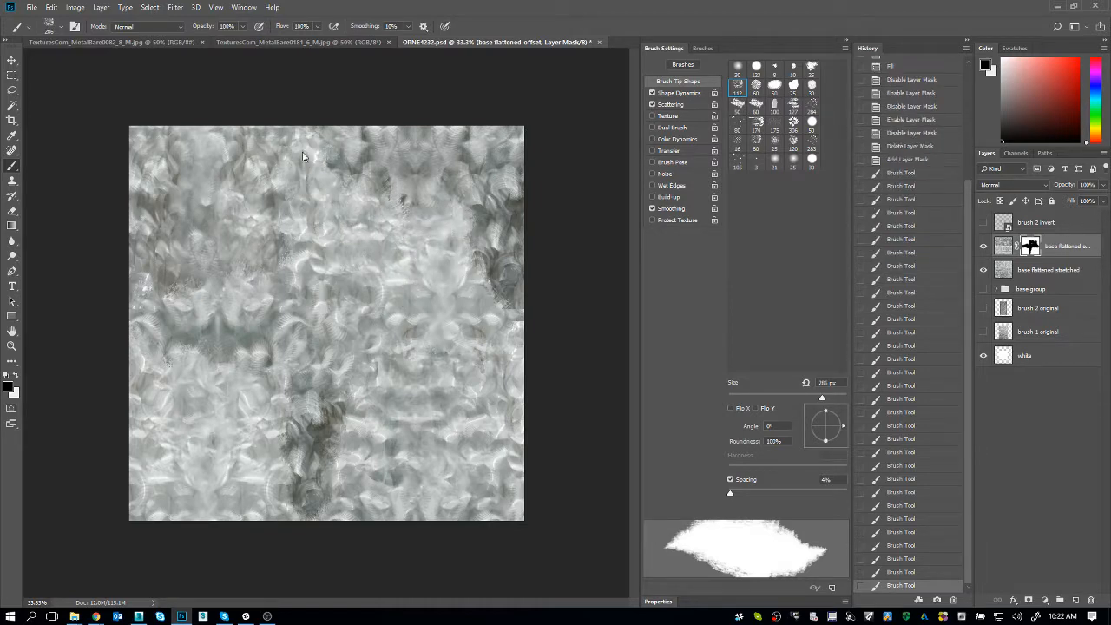
left_click_drag(282, 253, 301, 365)
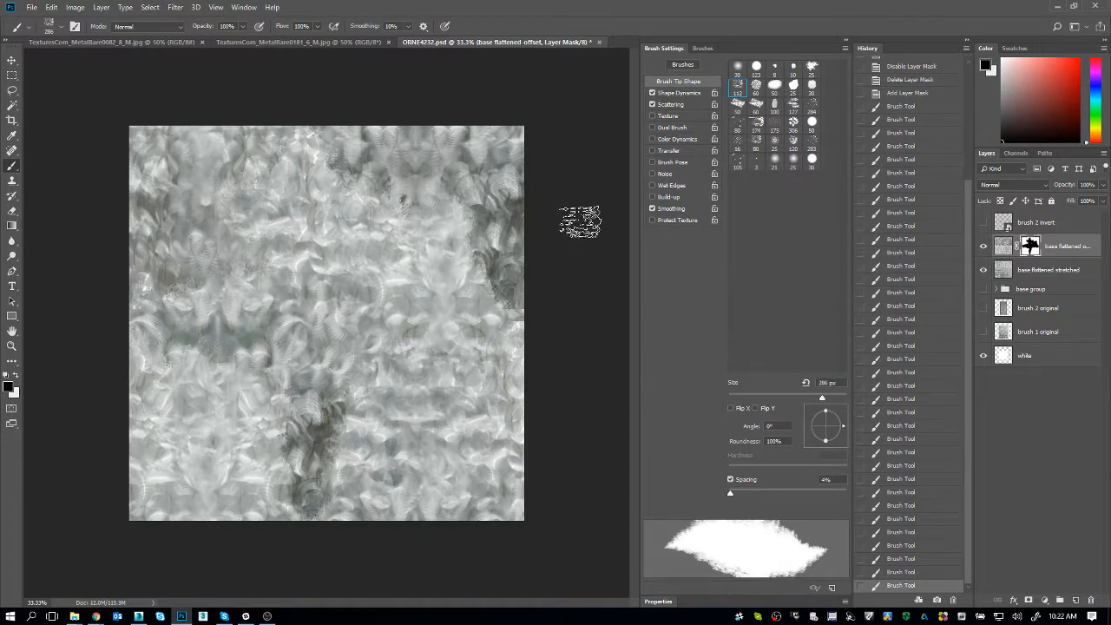
Switch to the soft round brush tip at 294 px and paint the mask black around the dark patch at the texture's lower centre
left_click(737, 66)
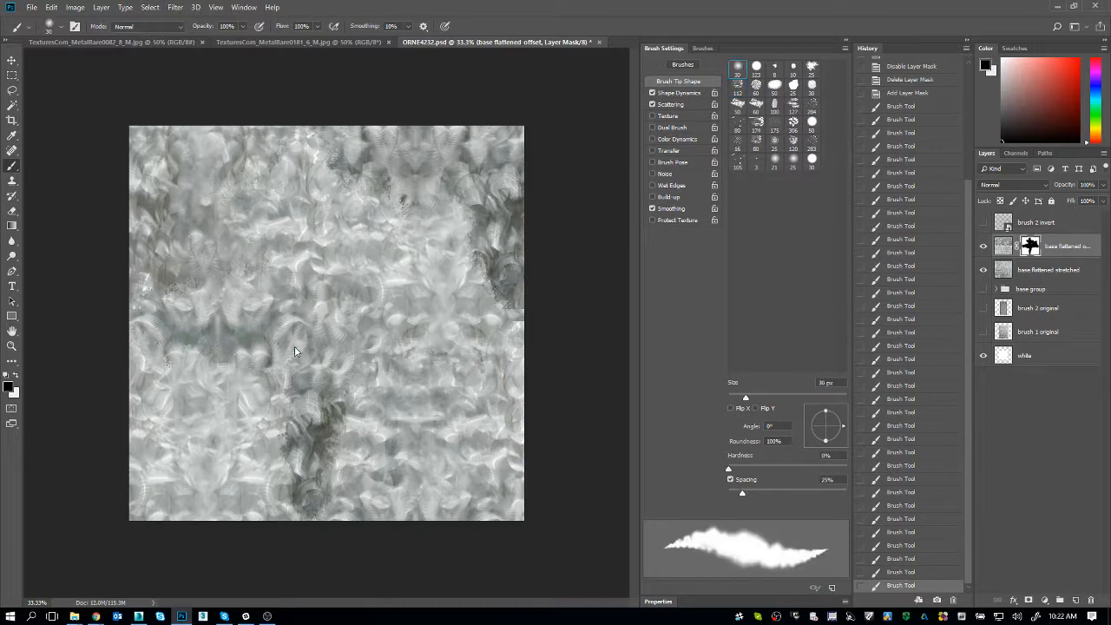
left_click_drag(295, 352, 330, 338)
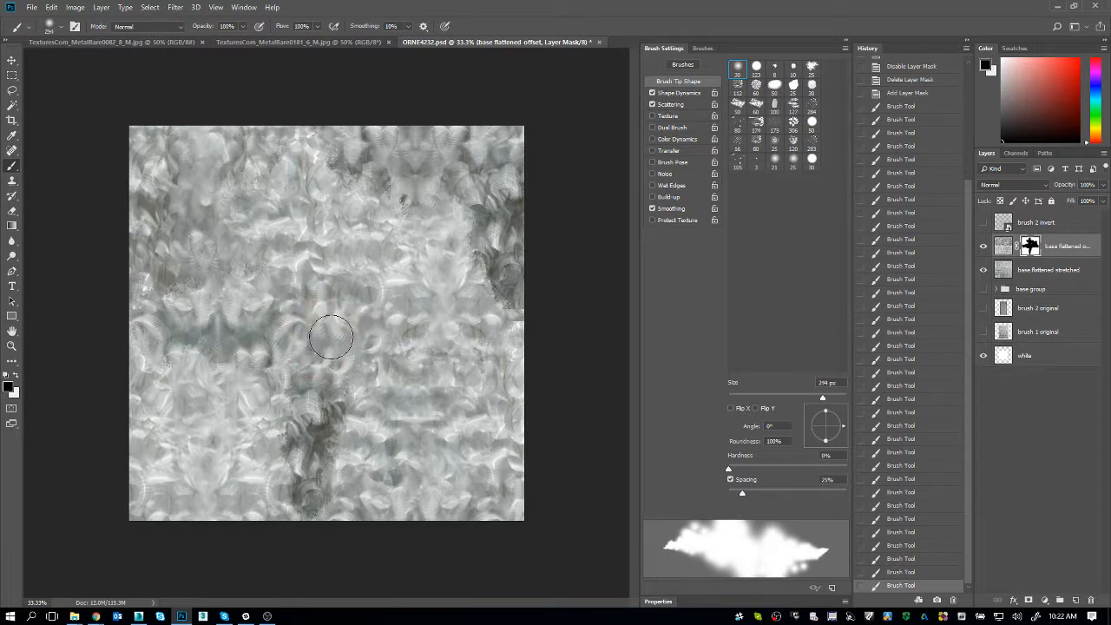
mouse_move(353, 421)
left_mouse_down()
mouse_move(346, 446)
mouse_move(331, 431)
mouse_move(317, 439)
mouse_move(277, 412)
left_mouse_up()
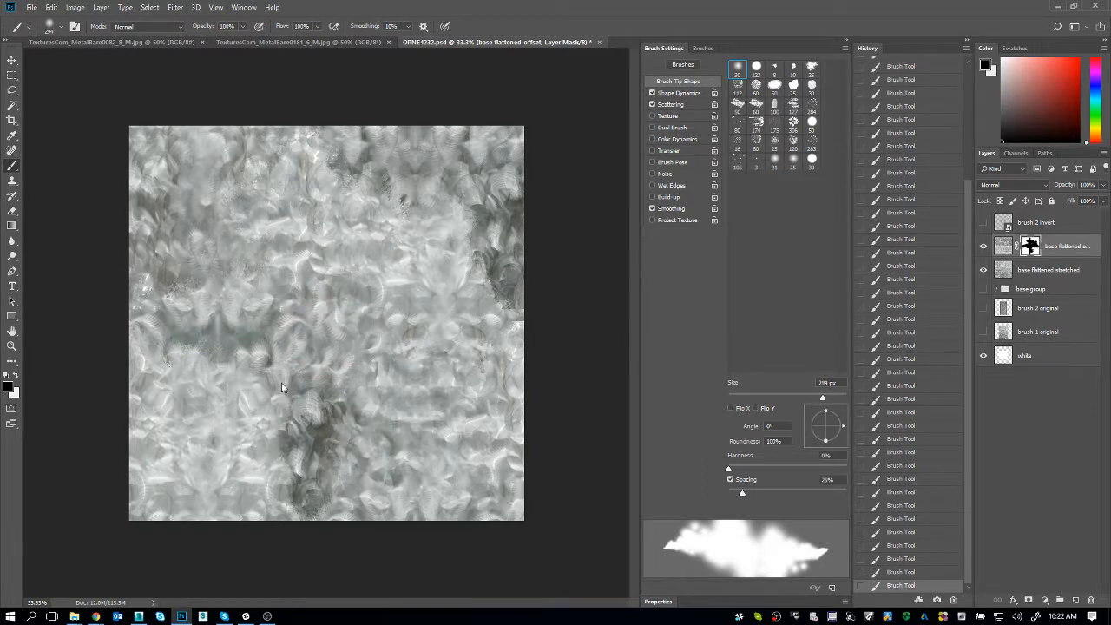
Reduce the brush scattering to 74% and its count to 2
left_click(679, 105)
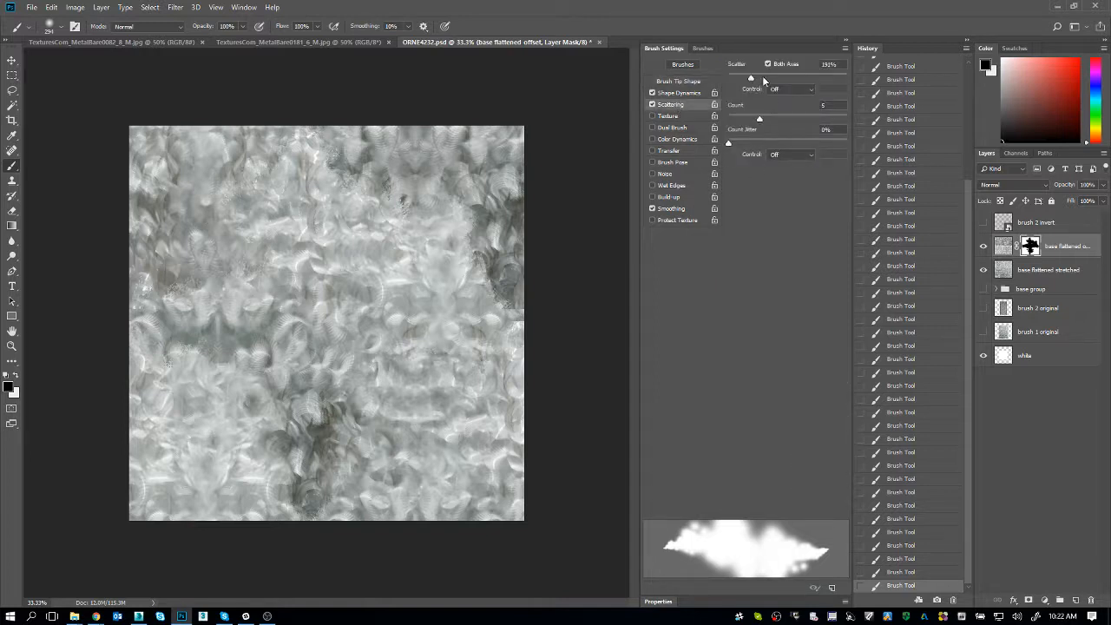
left_click_drag(752, 80, 736, 80)
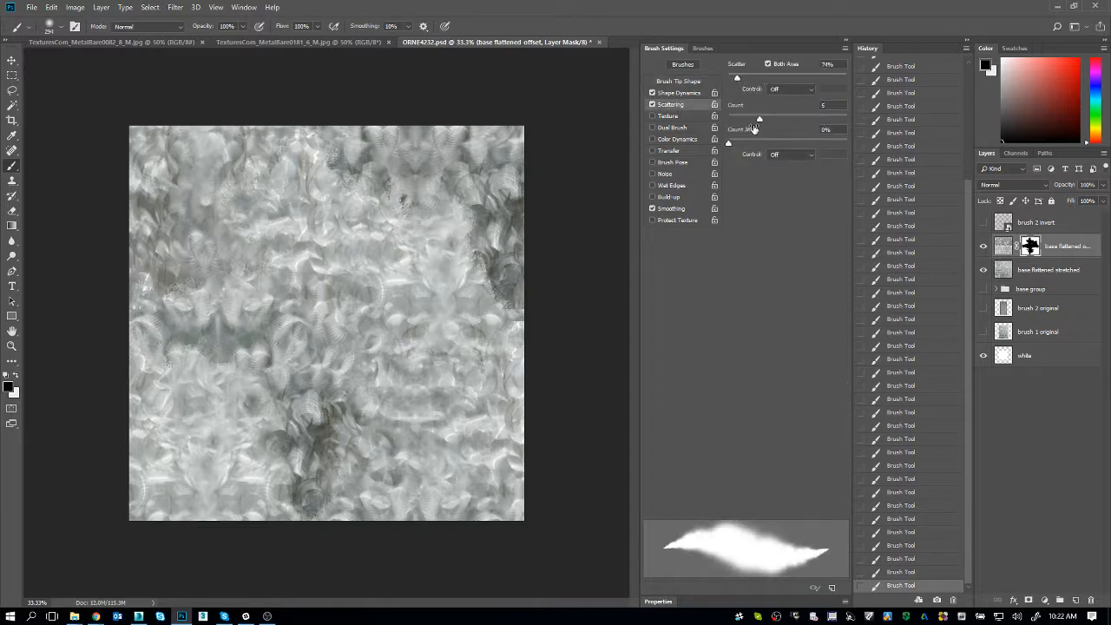
left_click_drag(753, 119, 736, 119)
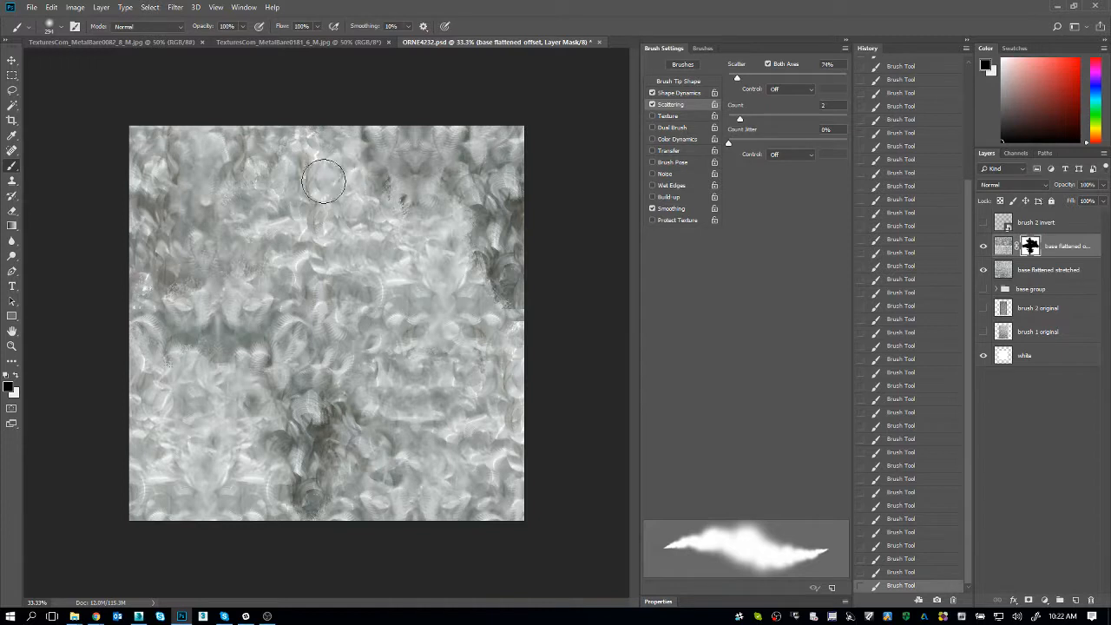
Paint the mask black over the remaining seam near the texture's left and right edges and the dark areas in its upper right
left_click_drag(205, 292, 139, 286)
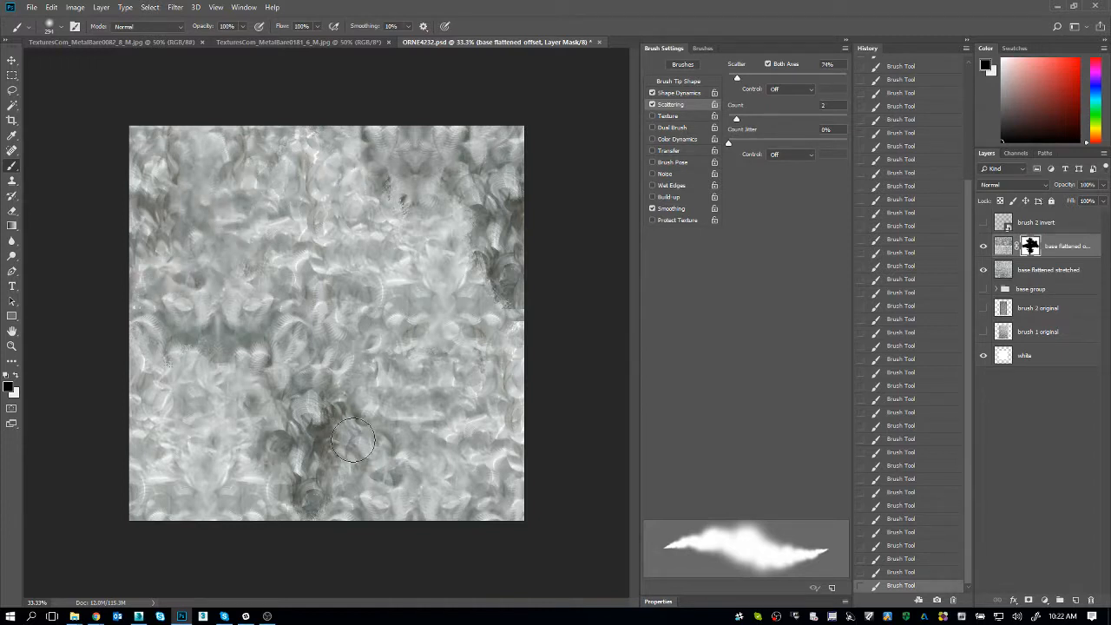
mouse_move(459, 273)
left_mouse_down()
mouse_move(479, 317)
mouse_move(500, 311)
left_mouse_up()
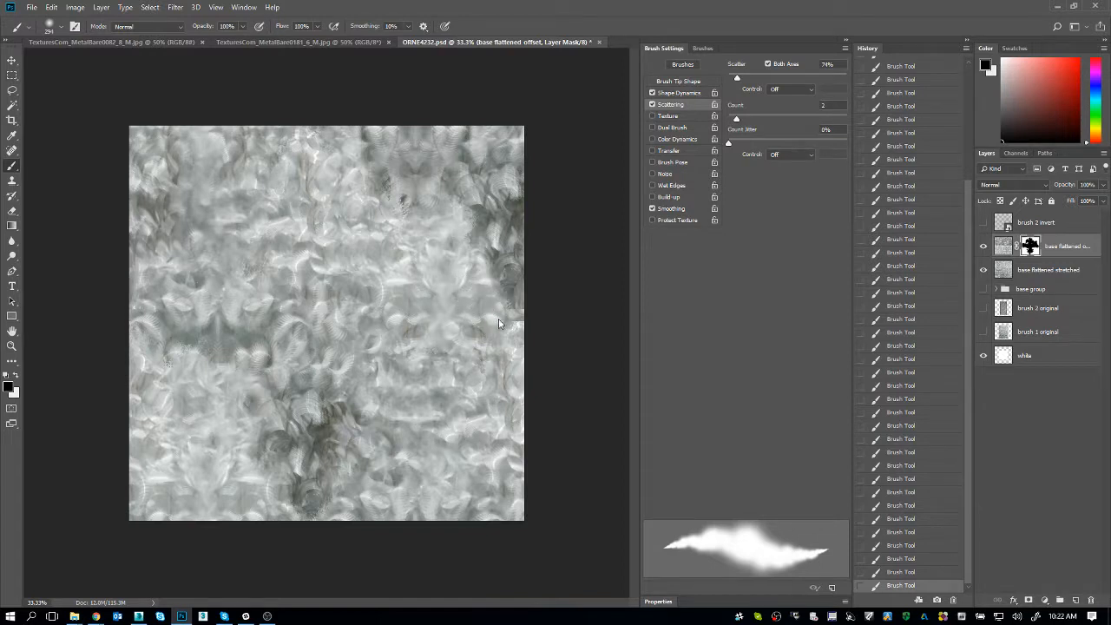
mouse_move(503, 309)
left_mouse_down()
mouse_move(426, 213)
mouse_move(361, 161)
left_mouse_up()
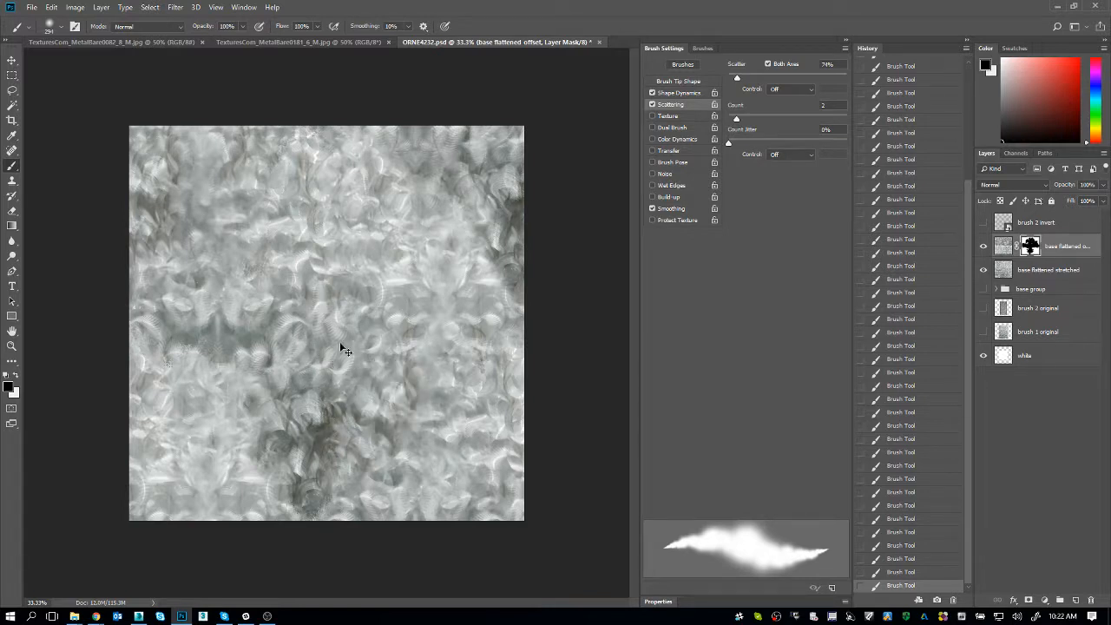
Alternate between white and black and paint the mask over the dark patch at the texture's lower centre
key("x")
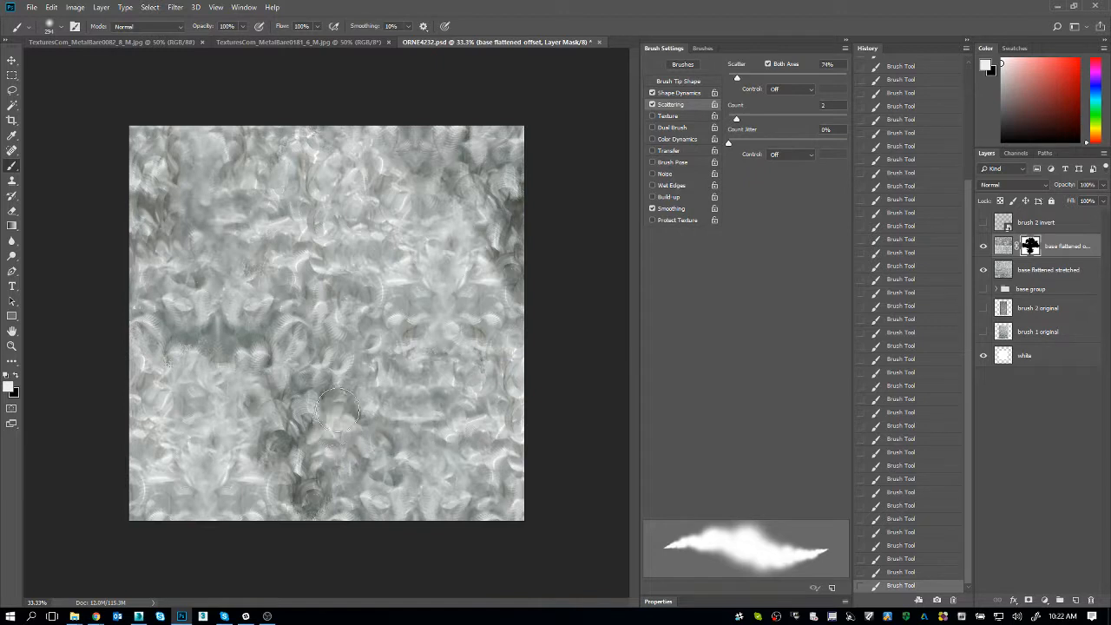
left_click_drag(343, 421, 341, 382)
key("x")
key("x")
key("x")
key("x")
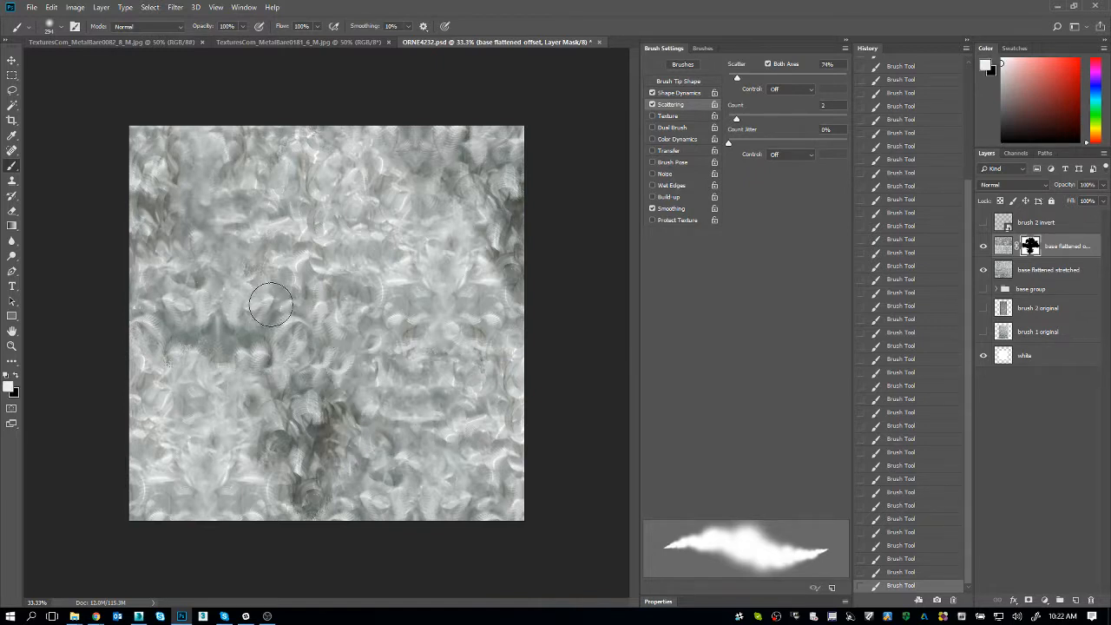
key("x")
key("x")
mouse_move(343, 447)
left_mouse_down()
mouse_move(304, 451)
mouse_move(365, 431)
mouse_move(306, 459)
left_mouse_up()
key("x")
key("x")
key("x")
key("x")
left_click_drag(312, 456, 342, 416)
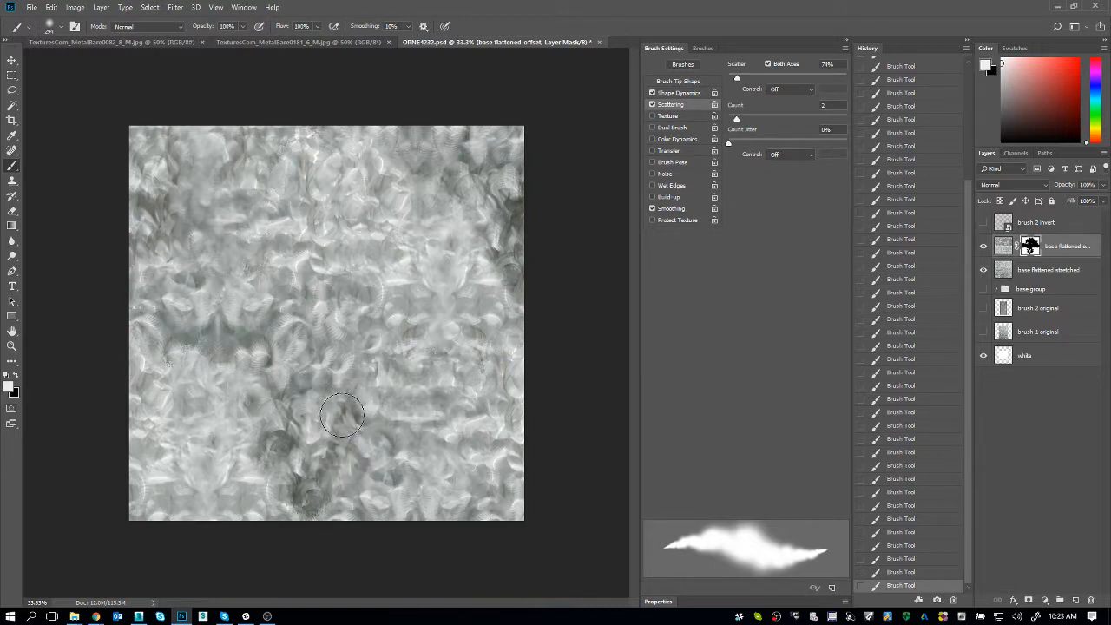
Undo the last mask stroke and repaint white over the lower-centre dark patch
key("ctrl+z")
key("ctrl+z")
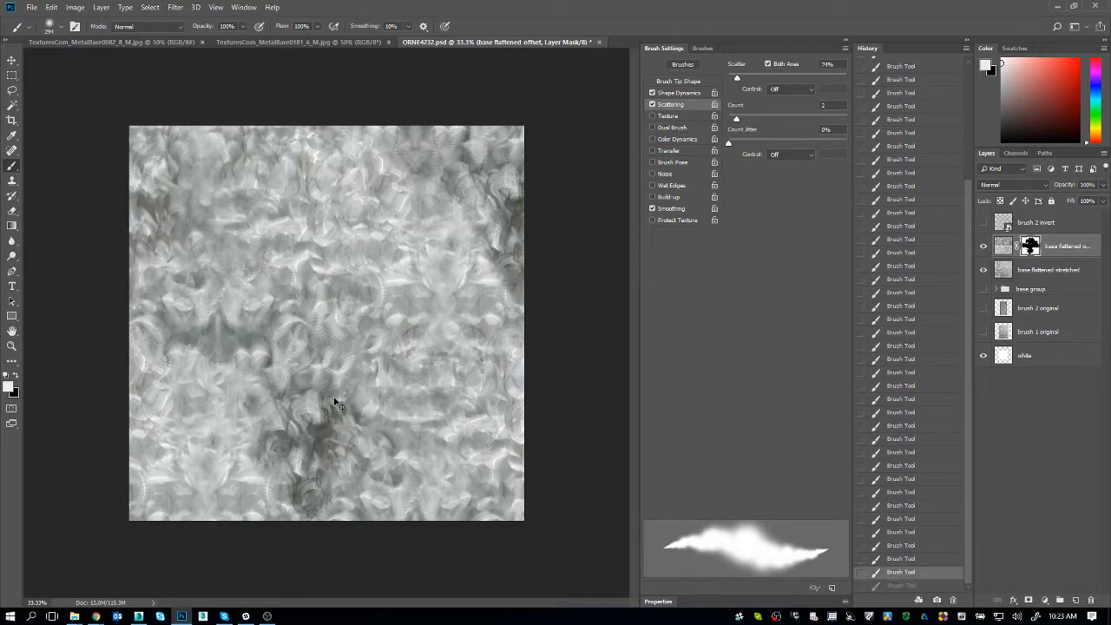
mouse_move(339, 384)
left_mouse_down()
mouse_move(319, 451)
mouse_move(328, 435)
left_mouse_up()
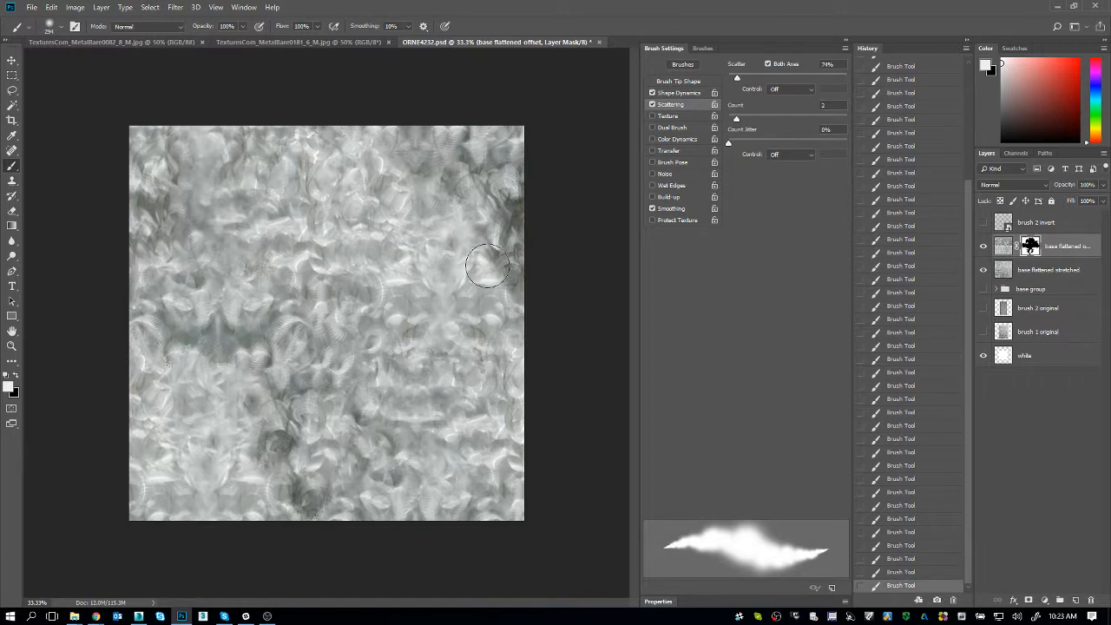
Touch up the mask with white and black strokes along the dark right edge and over the mirrored dark patch at mid-left
mouse_move(490, 269)
left_mouse_down()
mouse_move(492, 203)
mouse_move(487, 238)
left_mouse_up()
key("x")
left_click_drag(488, 200, 499, 291)
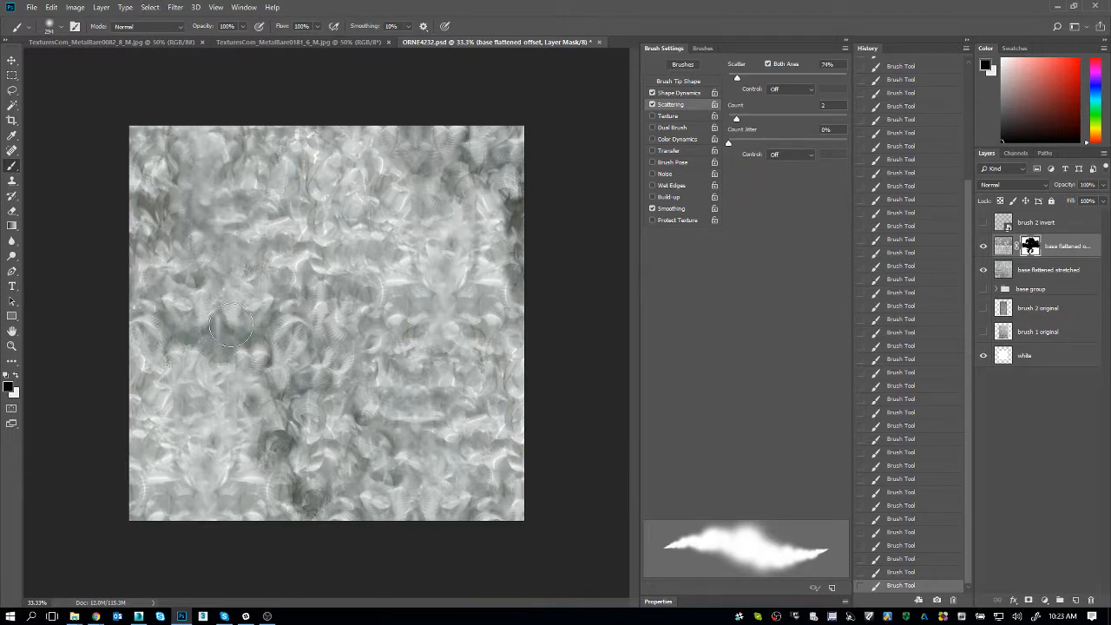
mouse_move(224, 340)
left_mouse_down()
mouse_move(274, 381)
mouse_move(261, 328)
mouse_move(260, 358)
mouse_move(233, 320)
mouse_move(266, 369)
mouse_move(222, 351)
mouse_move(260, 317)
mouse_move(232, 316)
mouse_move(280, 319)
left_mouse_up()
key("x")
key("x")
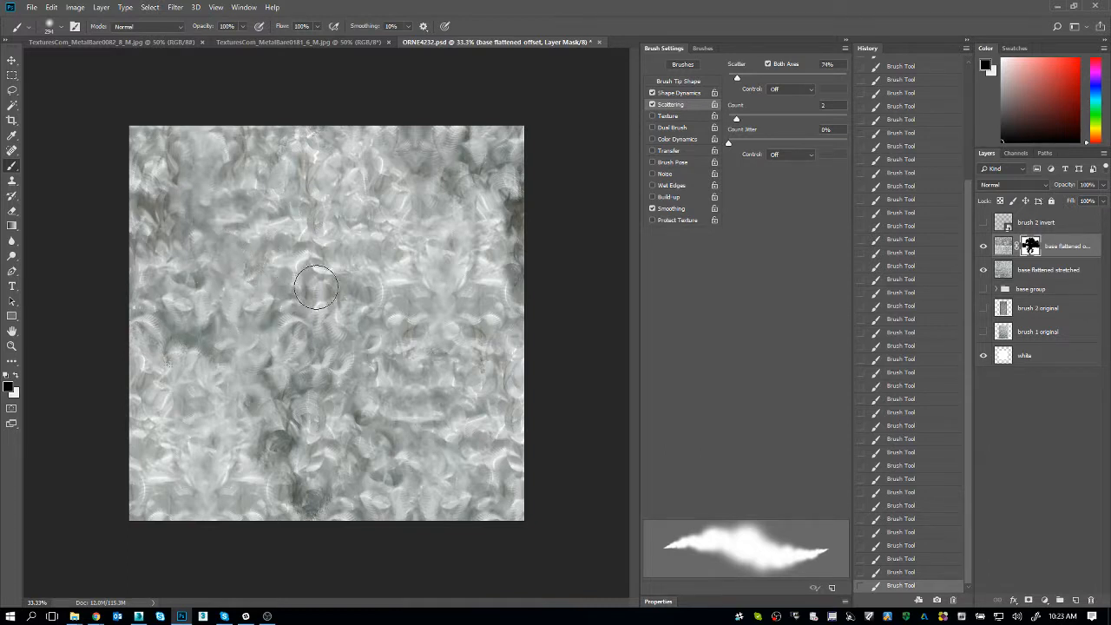
Stamp the visible layers into a new layer above base flattened offset and reapply the Offset filter to it
left_click(1003, 247)
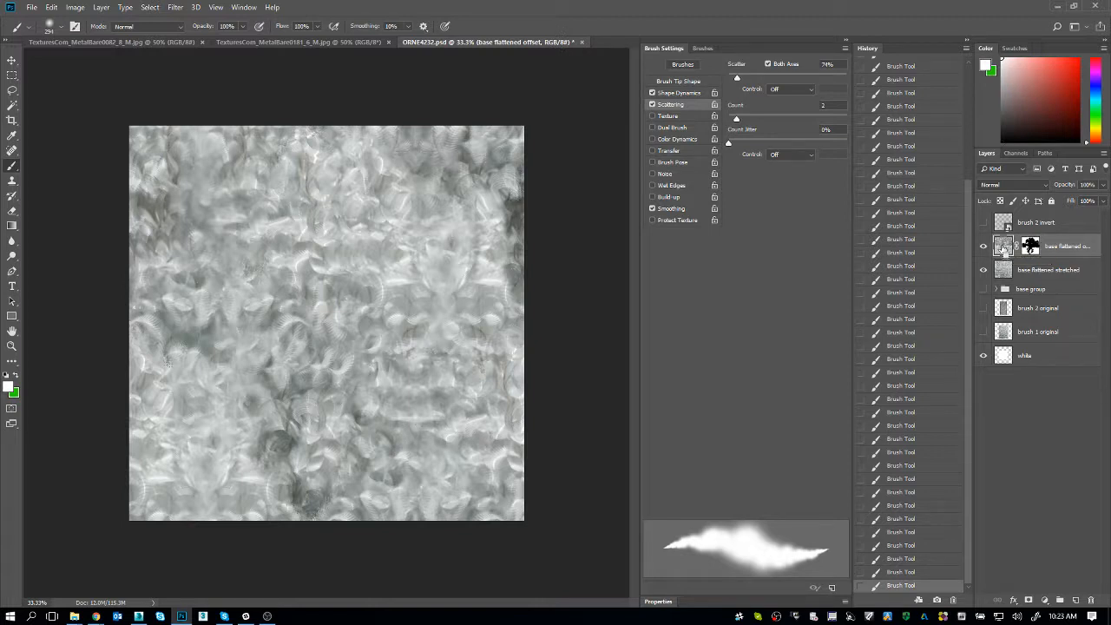
key("ctrl+shift+alt+e")
key("m")
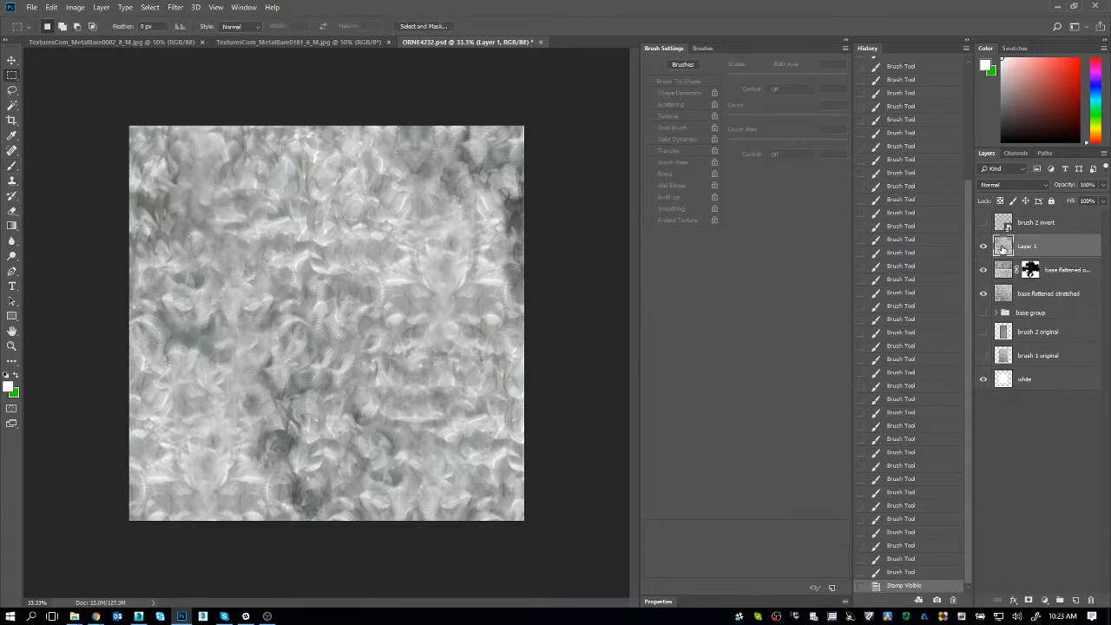
left_click(175, 7)
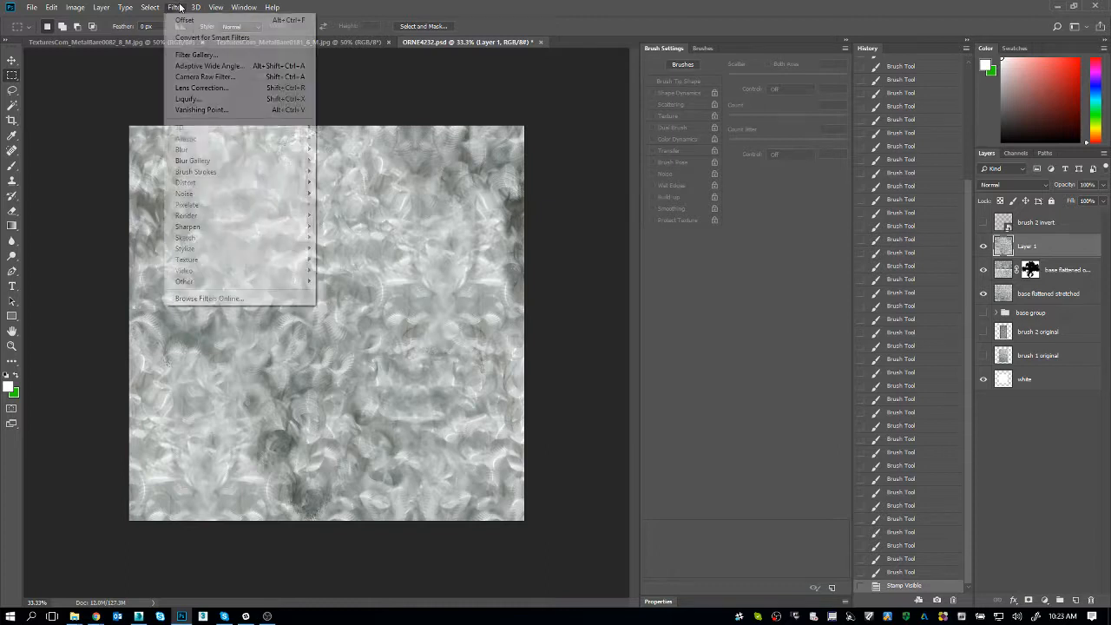
left_click(244, 19)
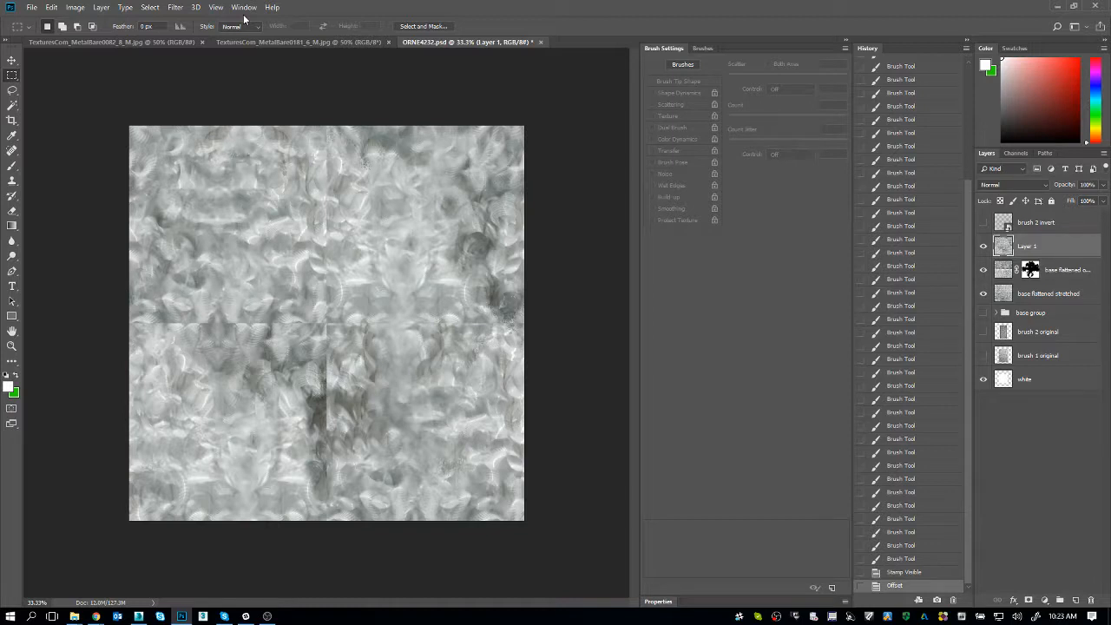
Undo the offset and step back in the history to an earlier brush stroke, before the layers were stamped
key("ctrl+z")
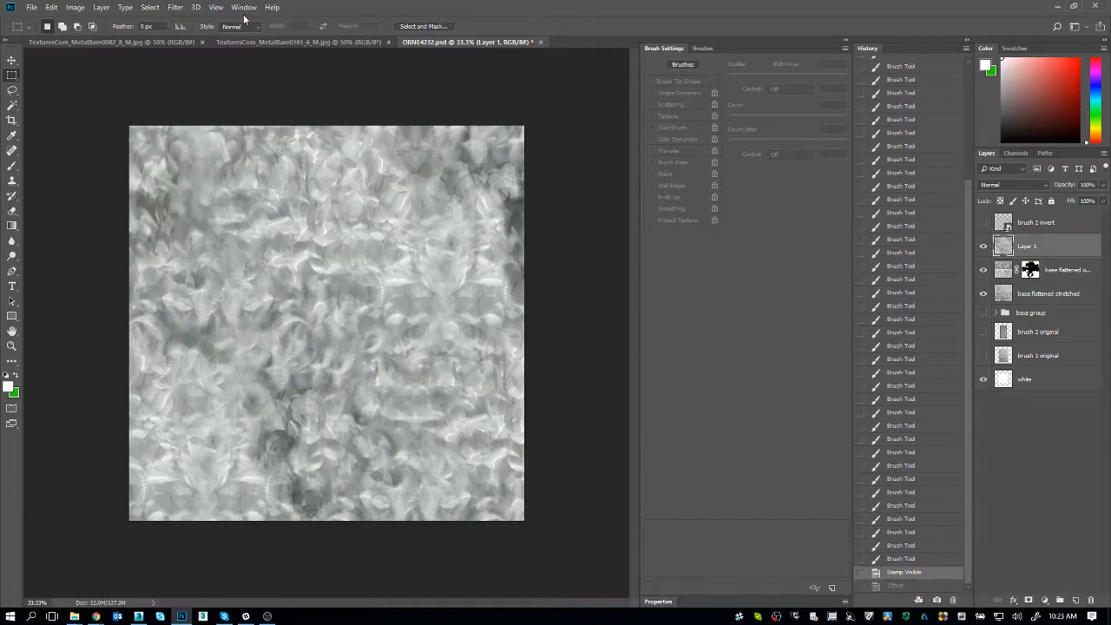
left_click(958, 264)
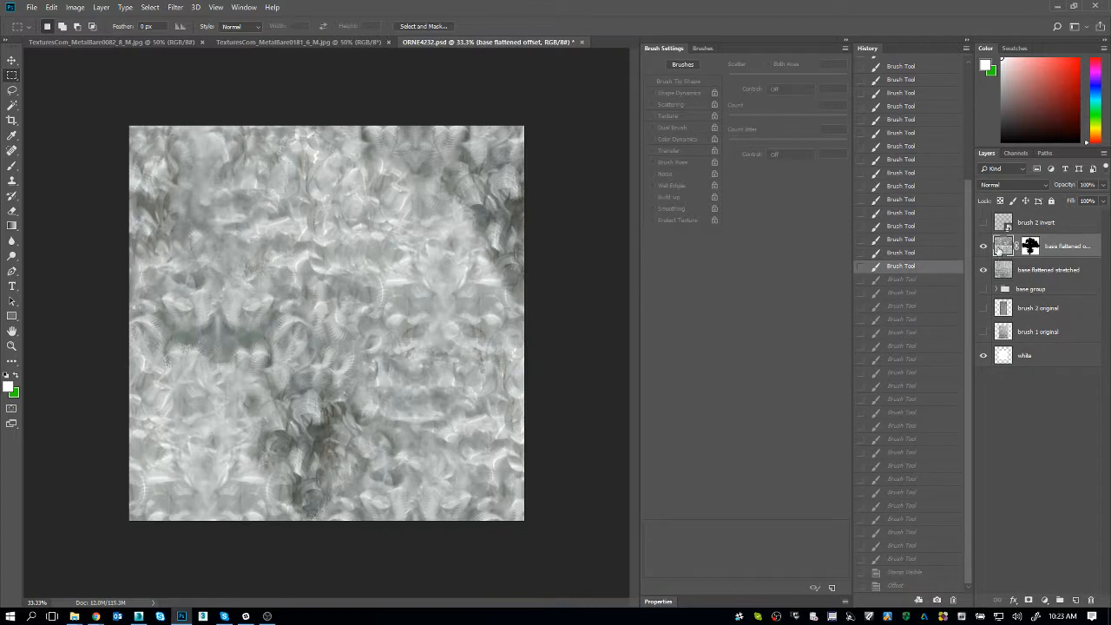
Load and clear the selections of the base flattened offset and base flattened stretched layers to check their extents
left_click(1002, 247, "ctrl")
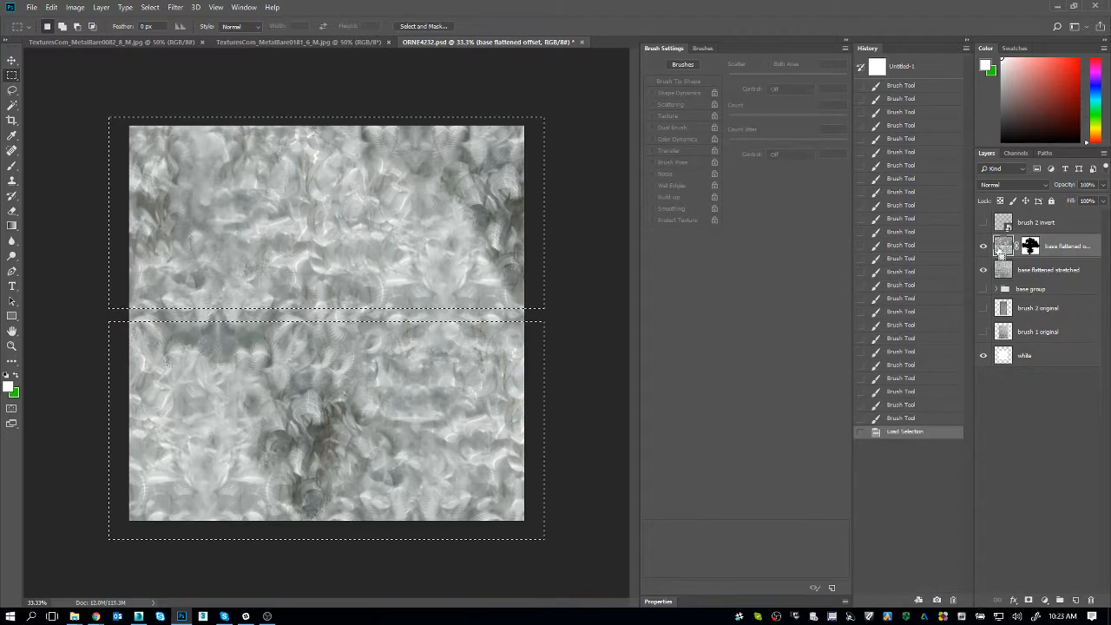
key("ctrl+d")
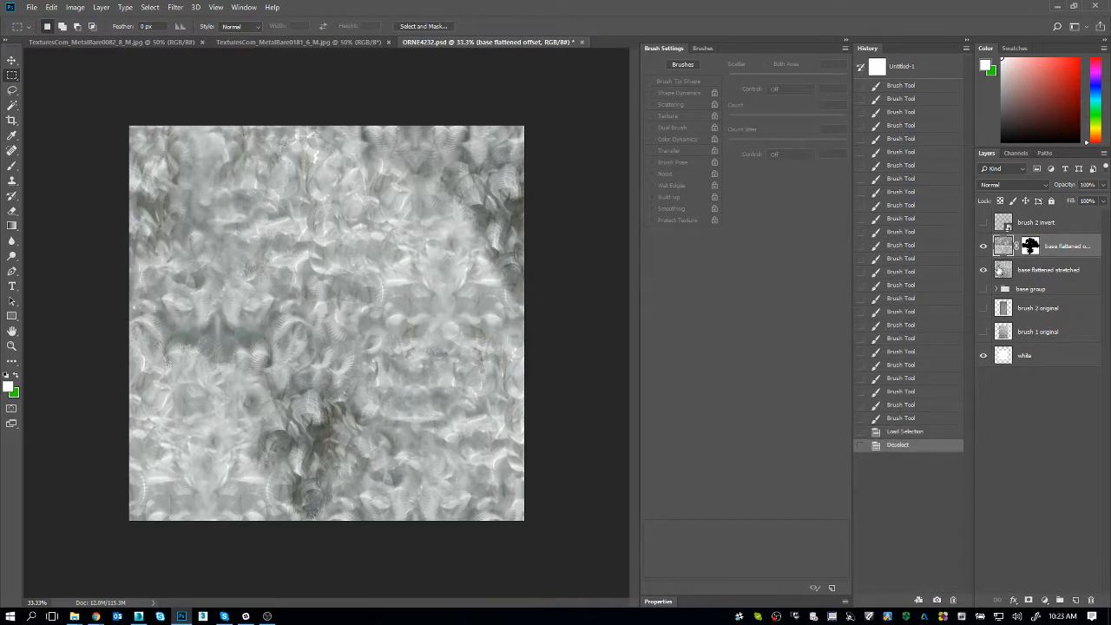
left_click(1002, 270, "ctrl")
key("ctrl+d")
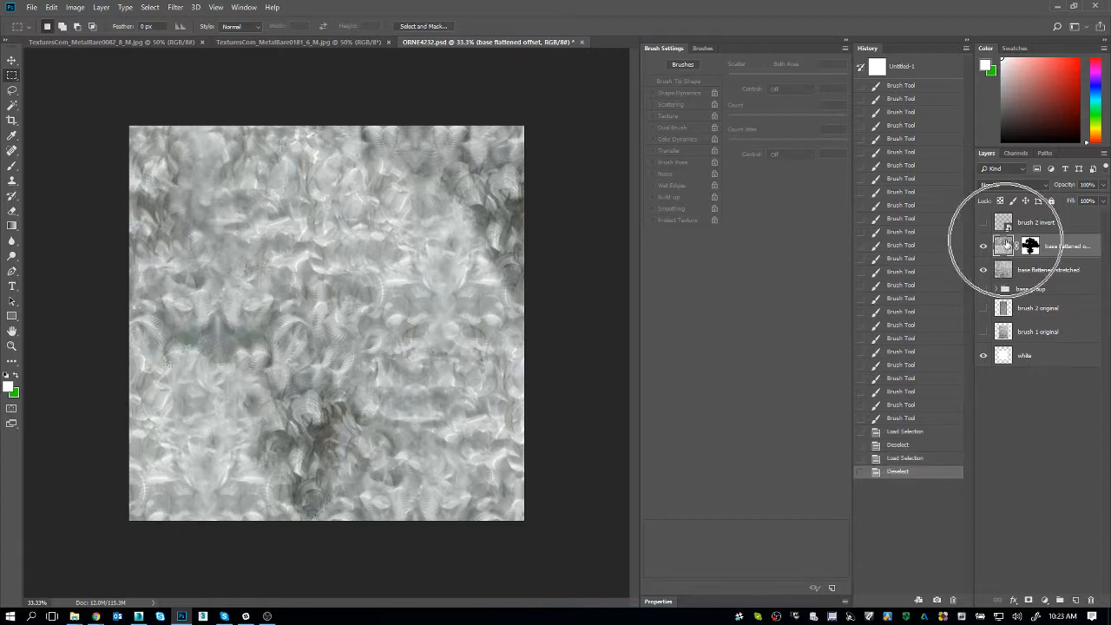
left_click(1004, 245, "ctrl")
key("ctrl+d")
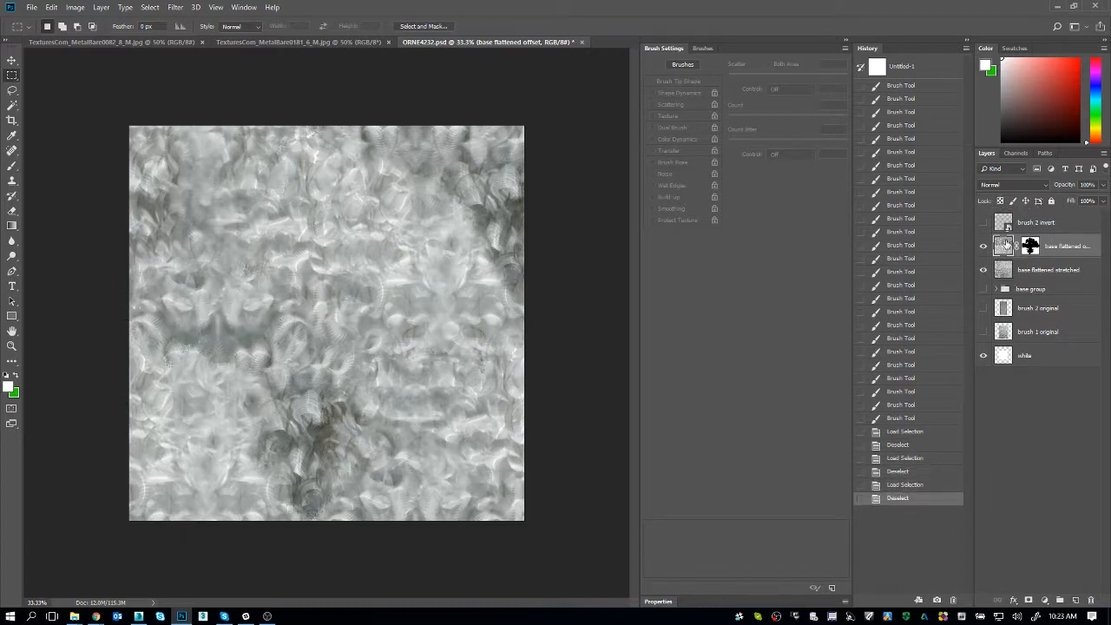
key("ctrl+shift+alt+e")
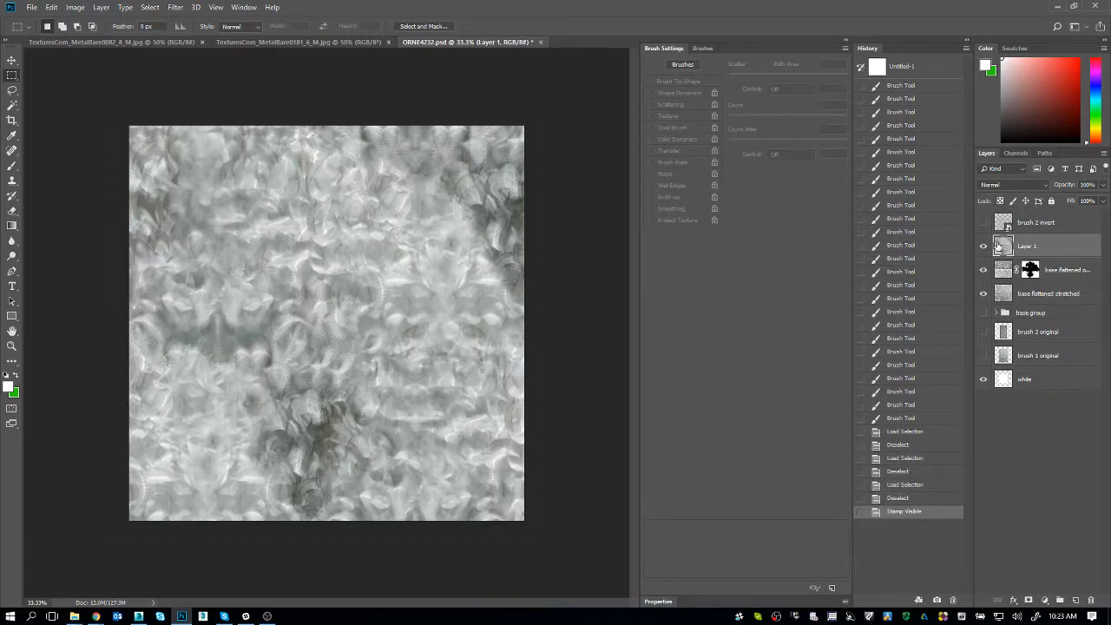
left_click(174, 7)
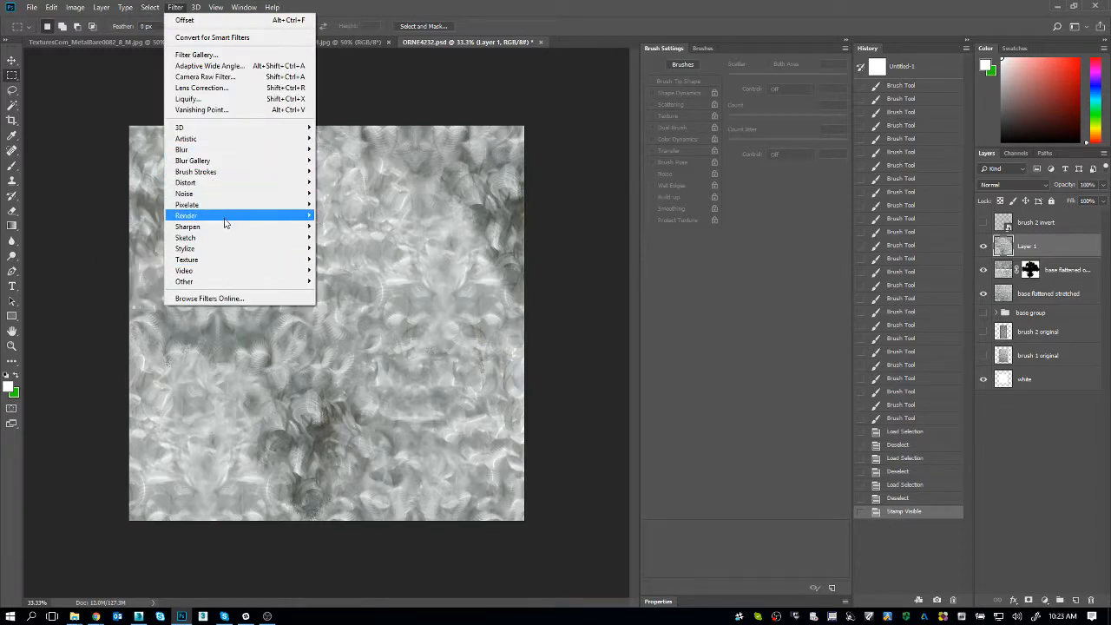
mouse_move(224, 223)
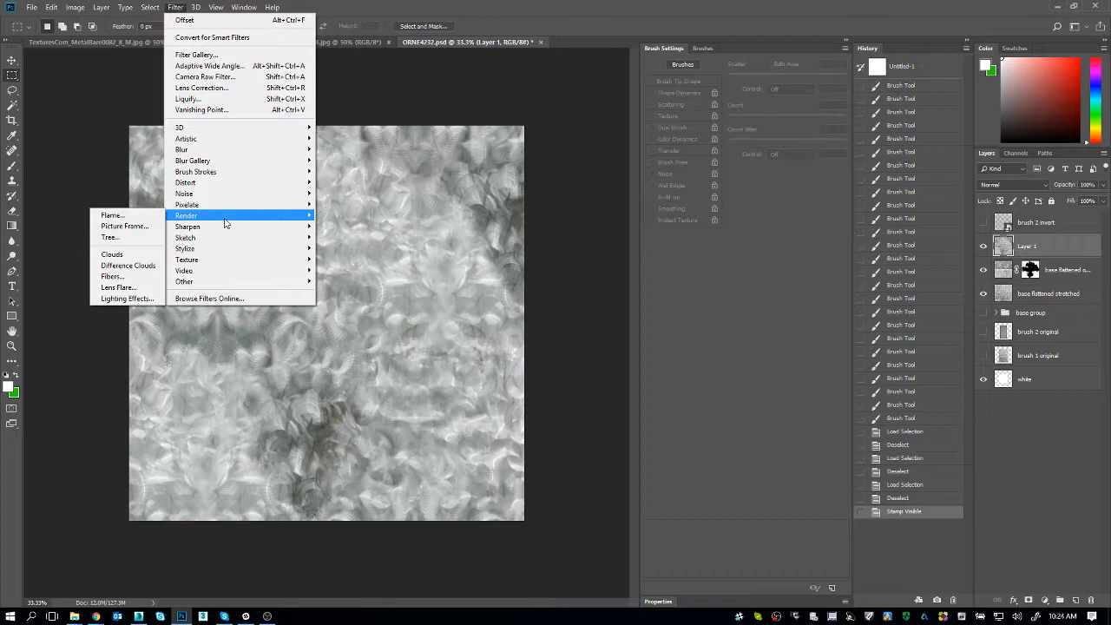
mouse_move(208, 281)
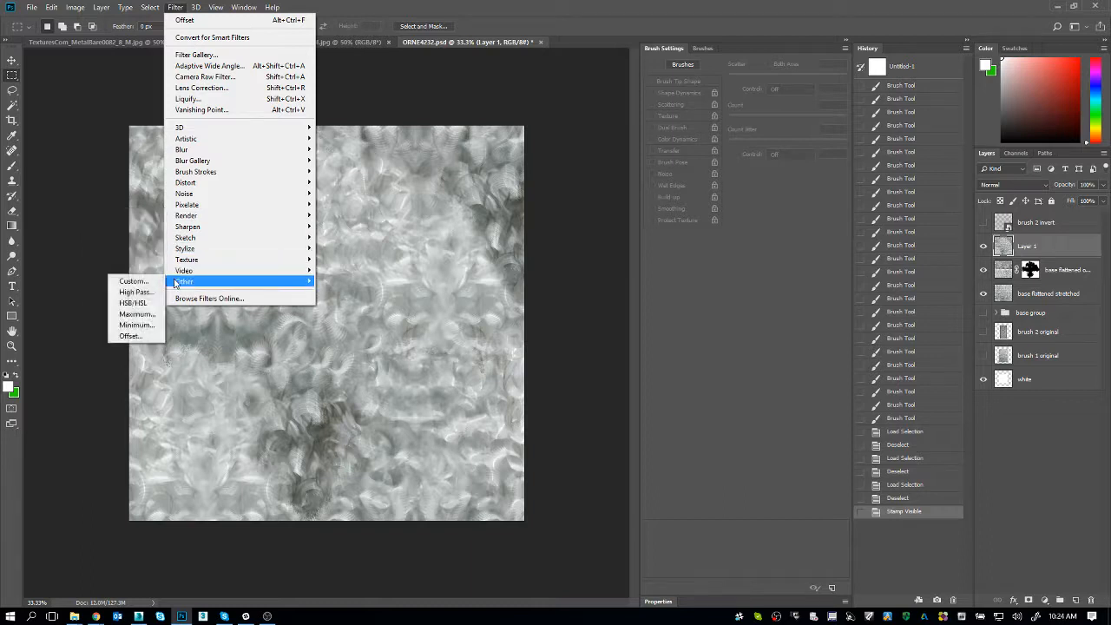
left_click(137, 337)
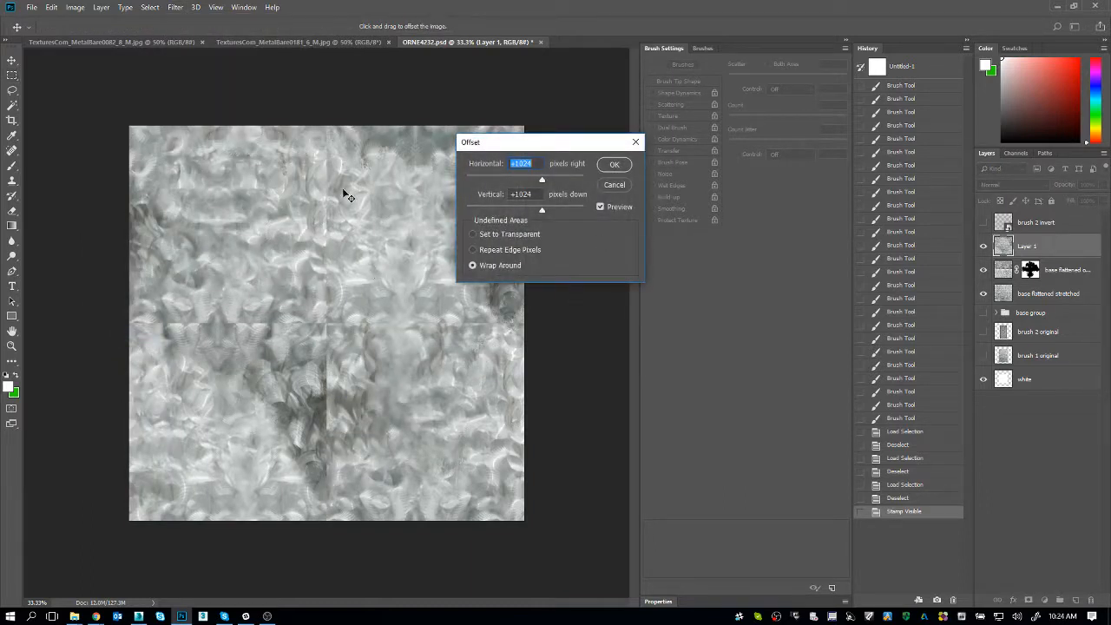
left_click(613, 186)
key("ctrl+z")
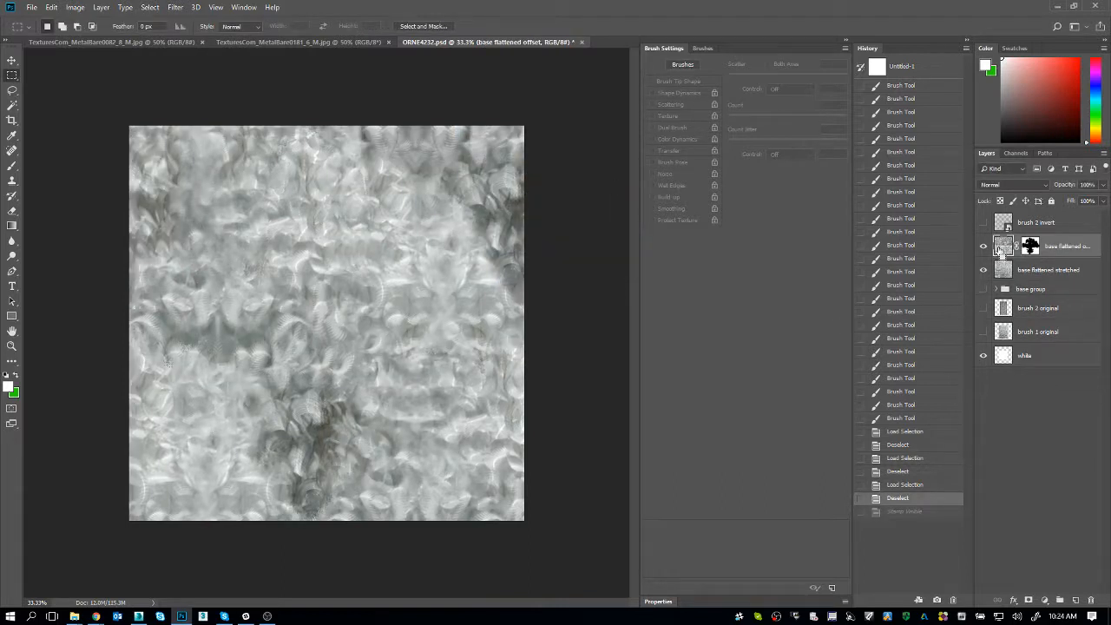
Copy the merged canvas into a new layer above base flattened offset and load and clear its selection to check its extents
key("ctrl+a")
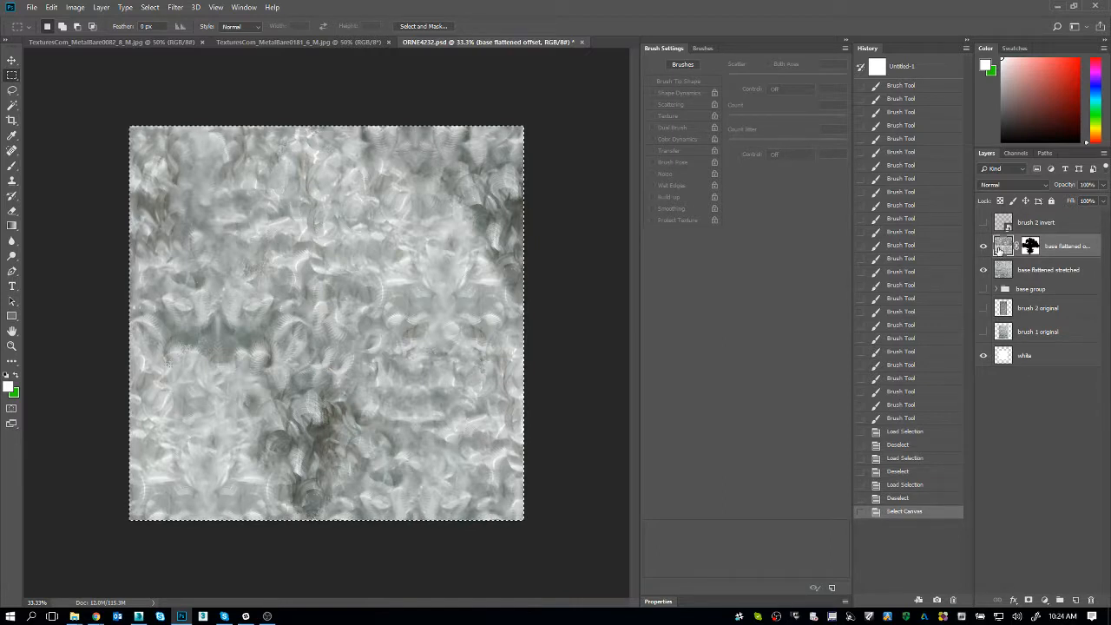
key("ctrl+v")
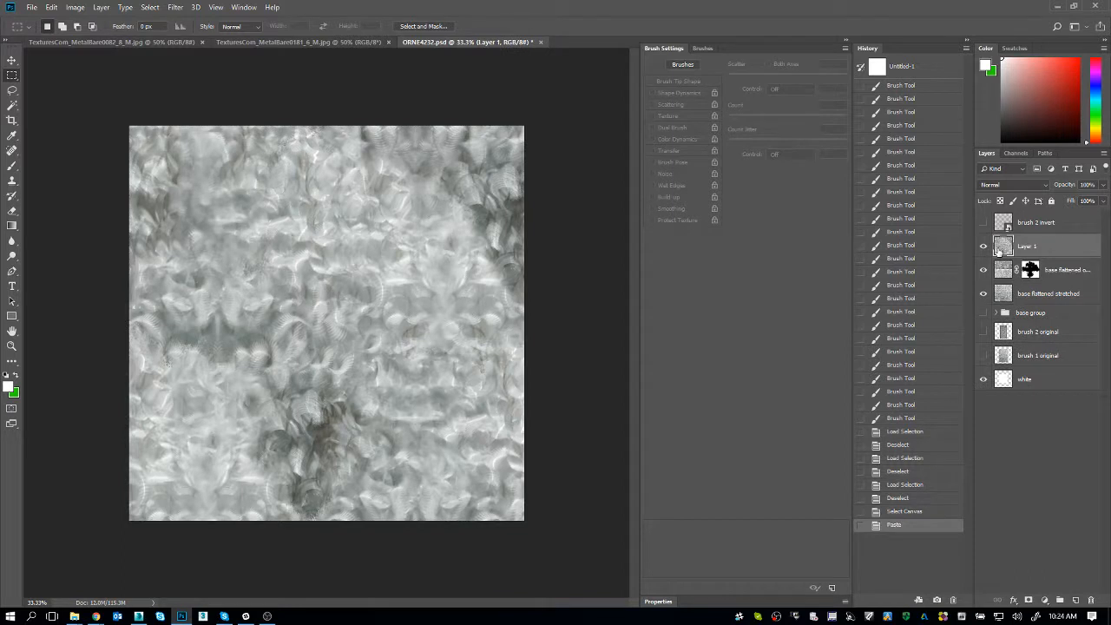
left_click(1002, 249, "ctrl")
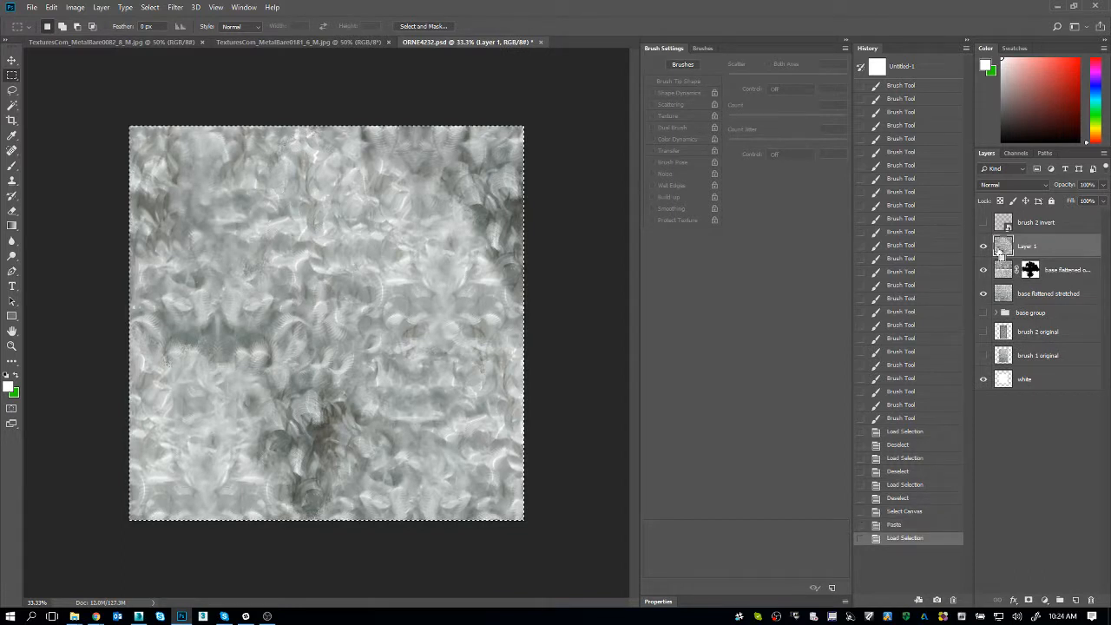
key("ctrl+d")
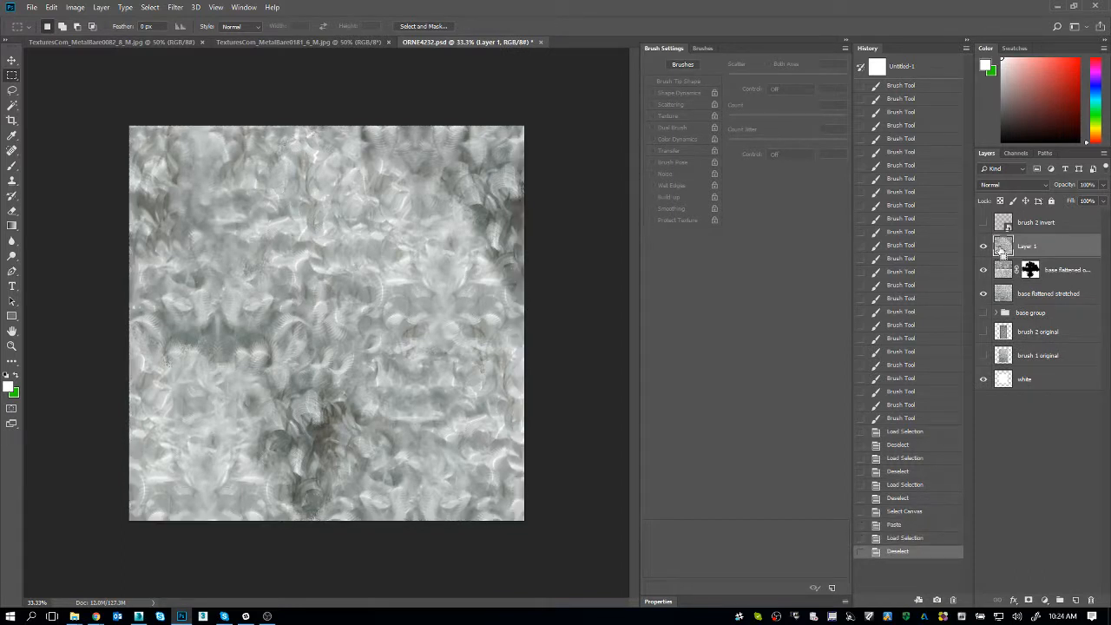
left_click(1002, 249, "ctrl")
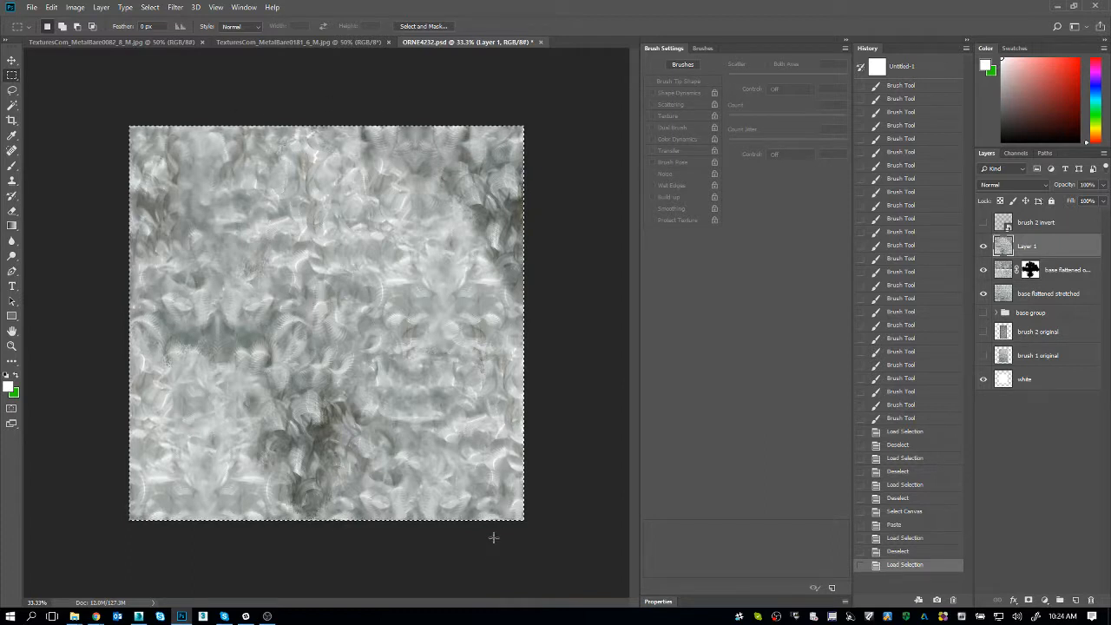
key("ctrl+d")
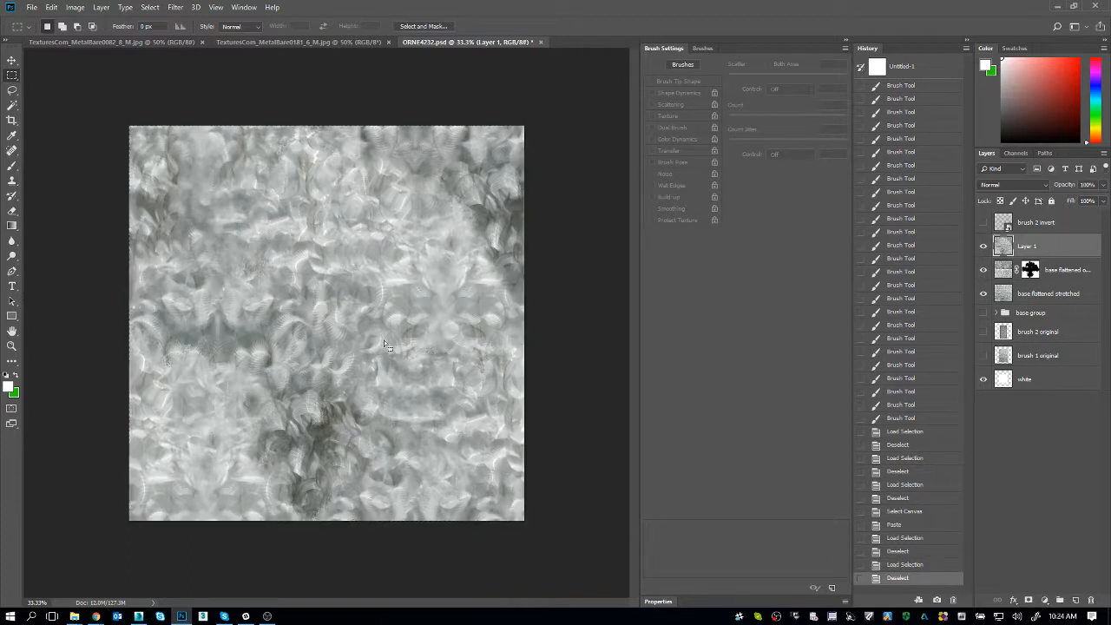
Rename the pasted layer paste all and reapply the last Offset filter to it
double_click(1028, 248)
type("paste all")
key("Return")
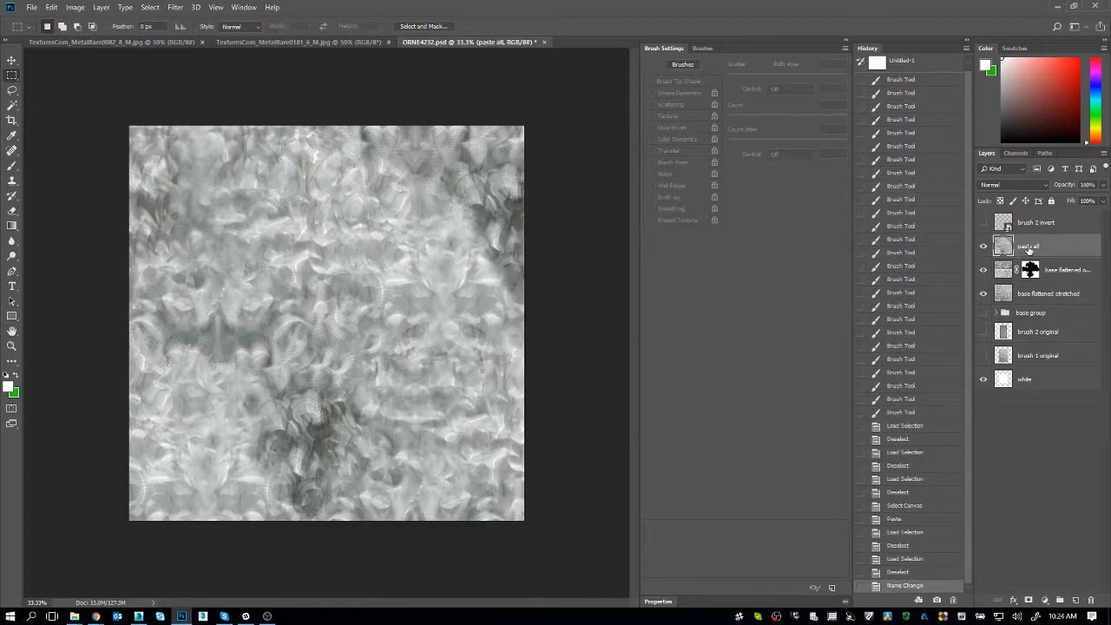
left_click(175, 7)
left_click(178, 21)
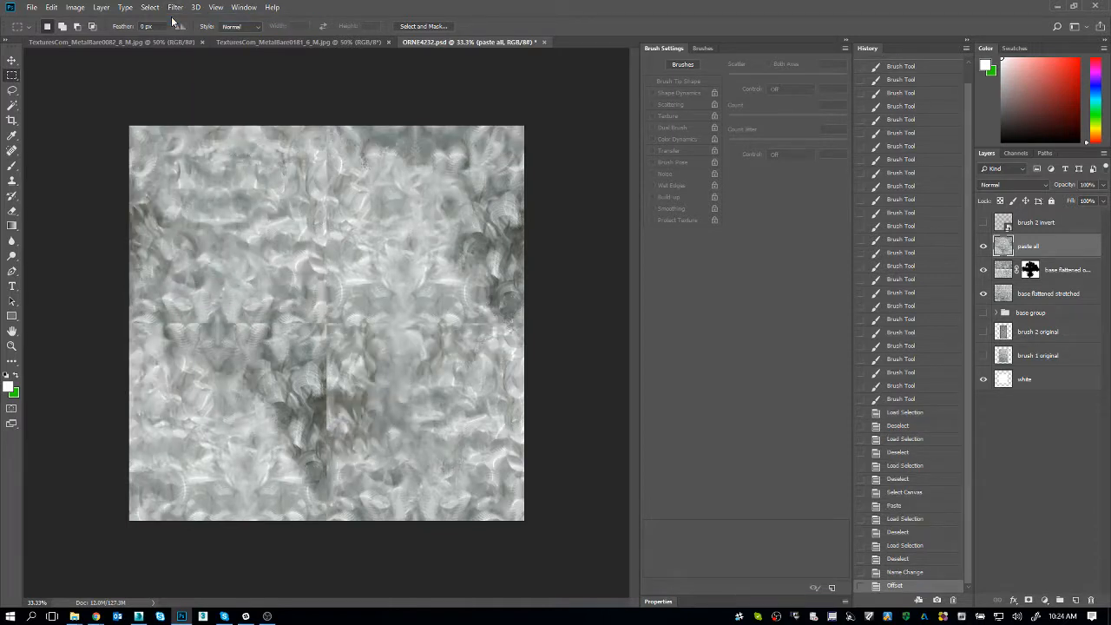
Add a layer mask to the paste all layer and paint it black along the vertical seam through the middle of the texture
left_click(982, 249)
left_click(982, 271)
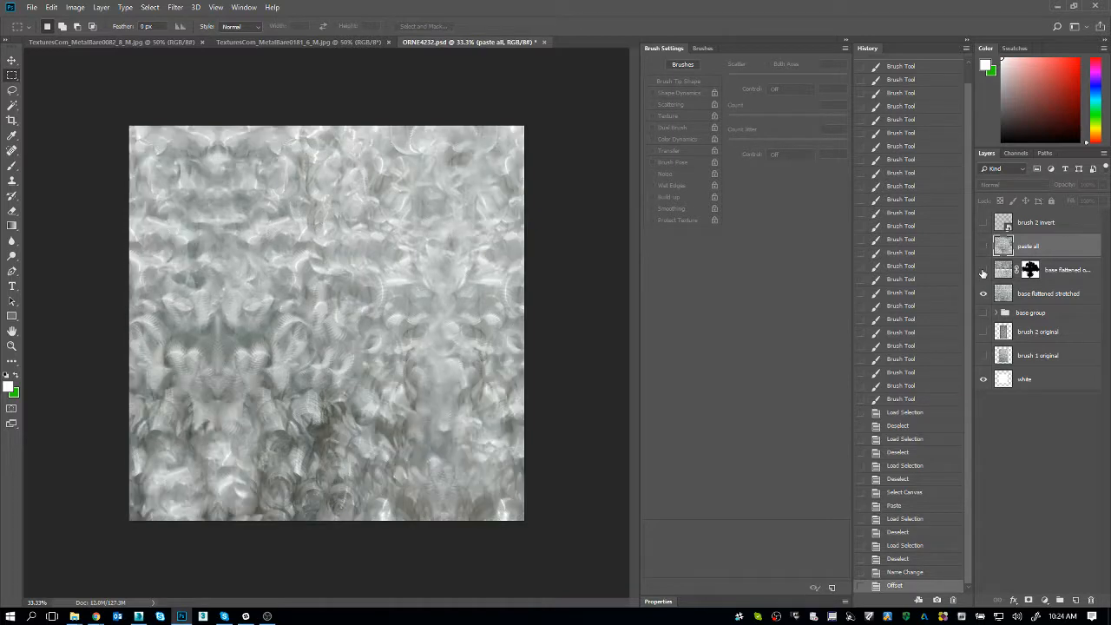
left_click(983, 271)
left_click(982, 248)
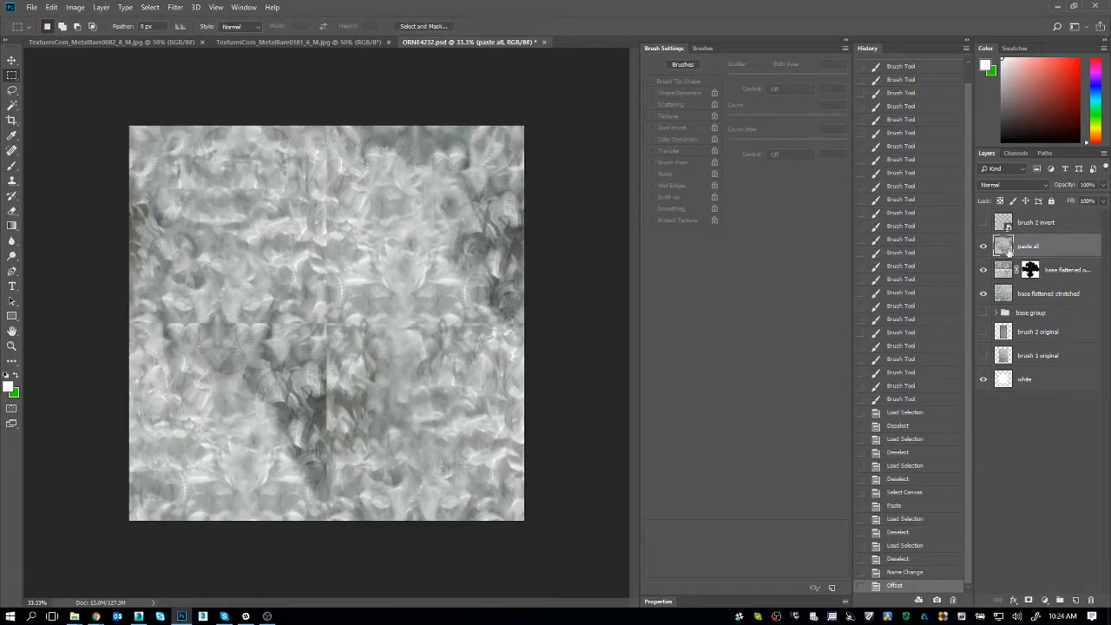
left_click(1029, 600)
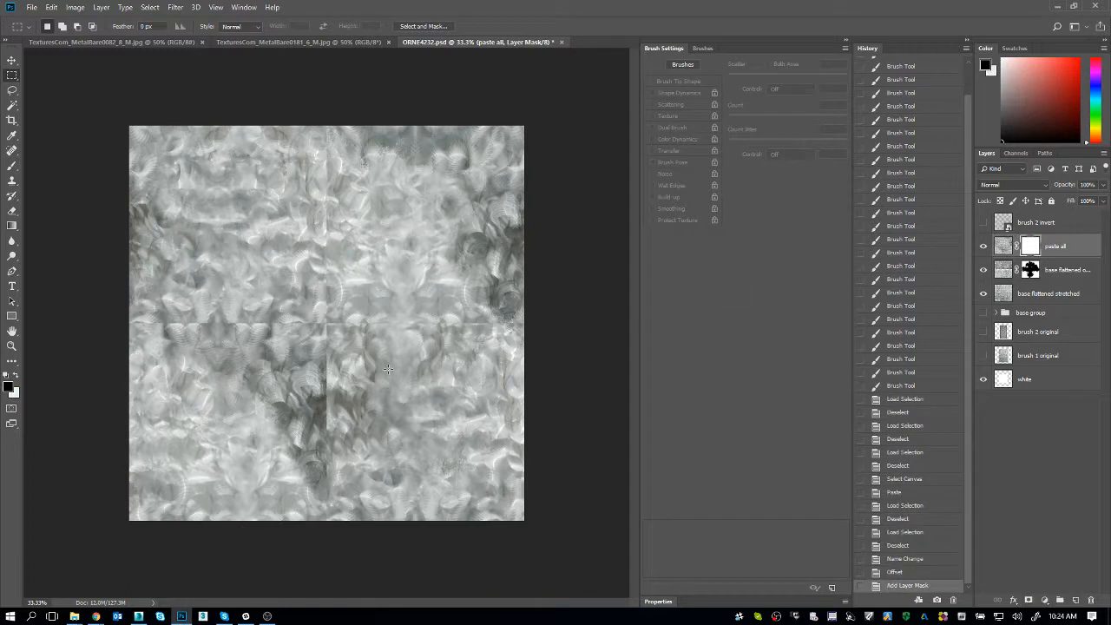
key("b")
mouse_move(335, 310)
left_mouse_down()
mouse_move(323, 267)
mouse_move(325, 473)
left_mouse_up()
mouse_move(321, 434)
left_mouse_down()
mouse_move(318, 489)
mouse_move(295, 434)
left_mouse_up()
left_click_drag(342, 416, 375, 469)
mouse_move(352, 227)
left_mouse_down()
mouse_move(323, 181)
mouse_move(342, 212)
mouse_move(337, 174)
left_mouse_up()
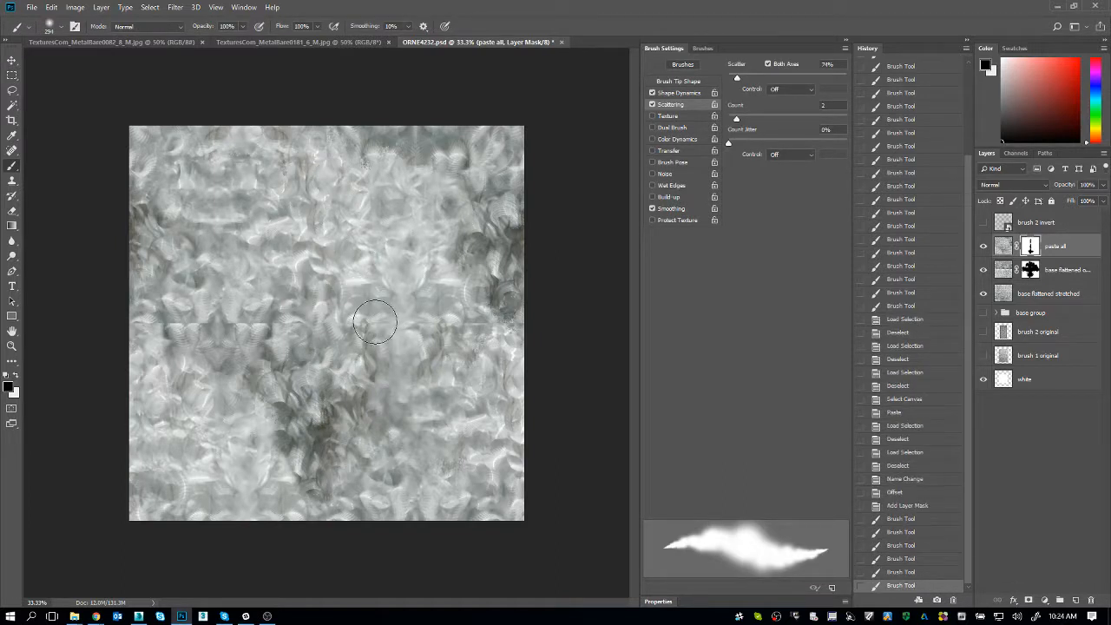
Paint the paste all mask black along the horizontal centre seam and touch up the dark patch just below the centre
mouse_move(375, 322)
left_mouse_down()
mouse_move(425, 335)
mouse_move(464, 315)
mouse_move(481, 334)
mouse_move(508, 325)
left_mouse_up()
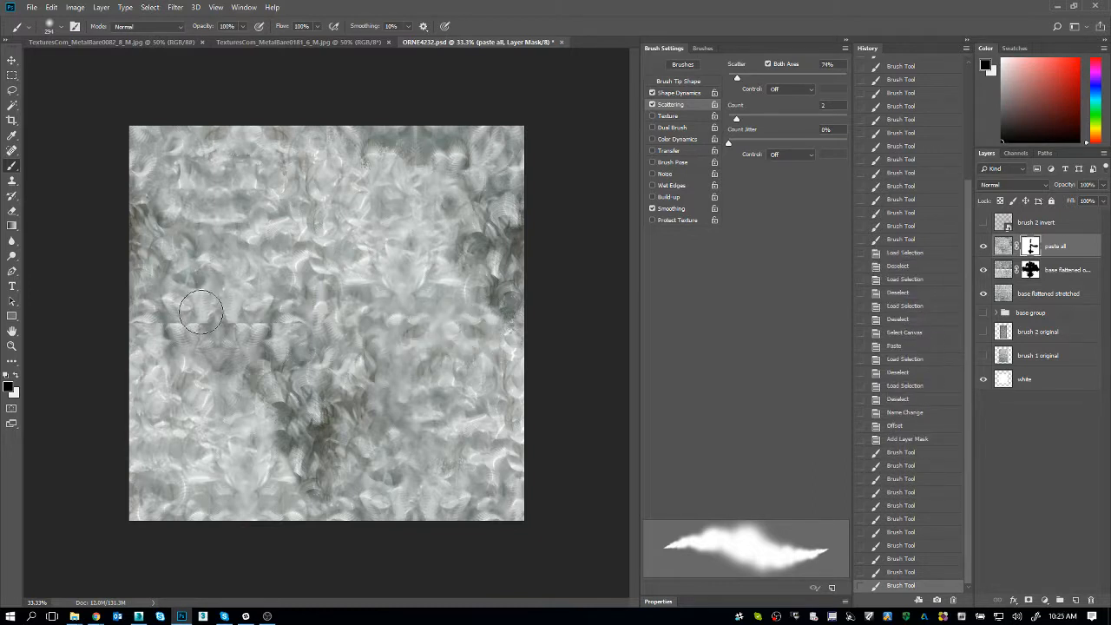
mouse_move(201, 310)
left_mouse_down()
mouse_move(206, 323)
mouse_move(252, 334)
mouse_move(321, 330)
mouse_move(329, 243)
left_mouse_up()
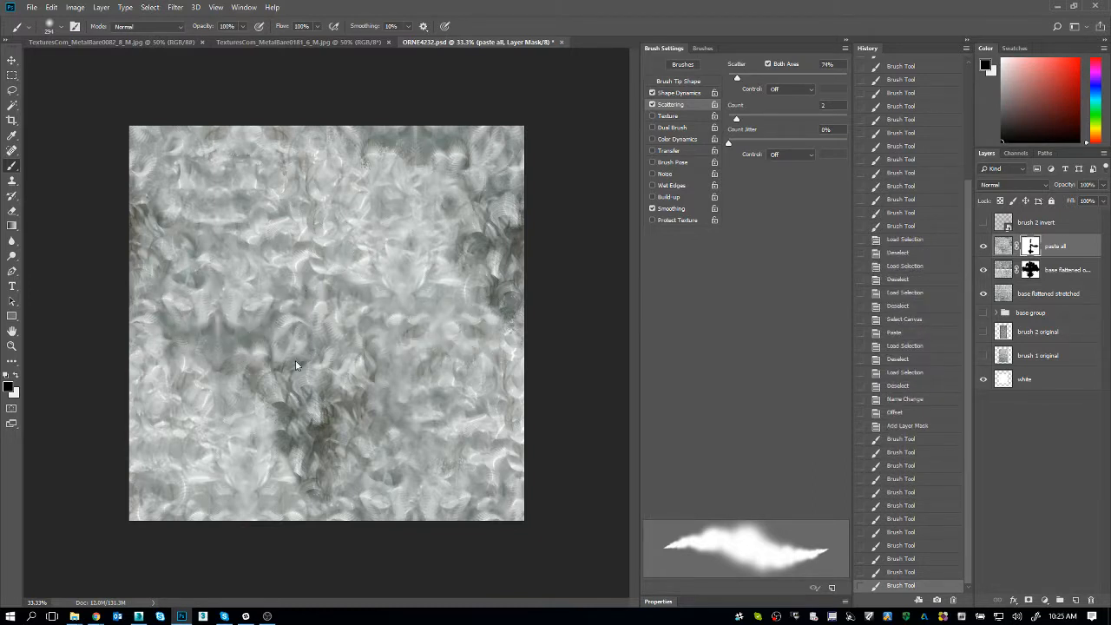
mouse_move(395, 369)
left_mouse_down()
mouse_move(366, 300)
mouse_move(373, 308)
left_mouse_up()
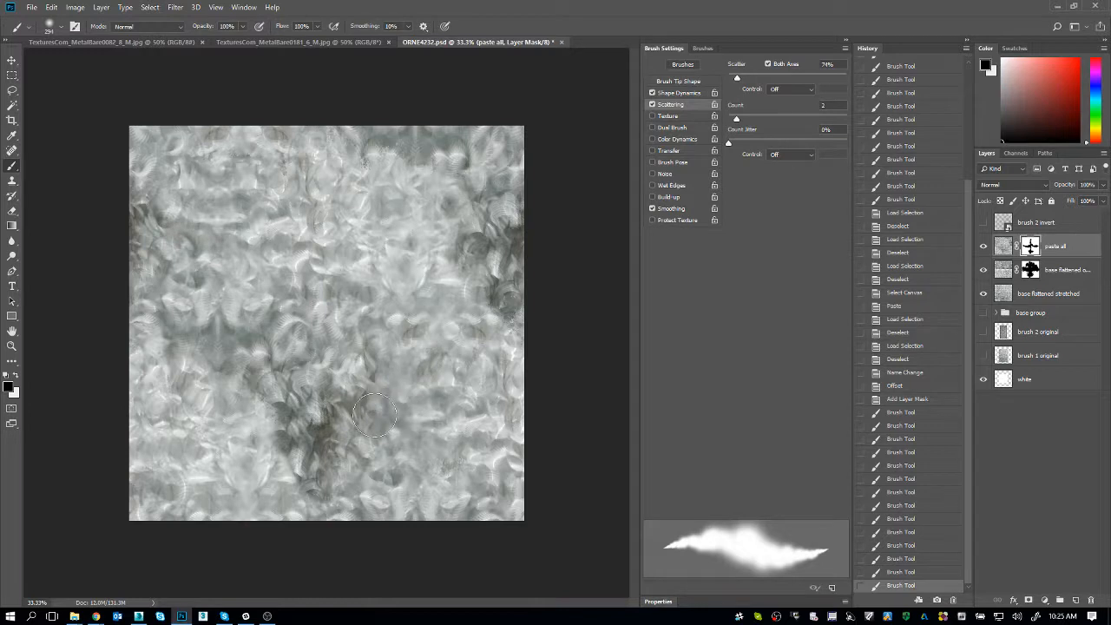
left_click_drag(321, 427, 323, 442)
mouse_move(329, 395)
left_mouse_down()
mouse_move(372, 423)
mouse_move(366, 401)
mouse_move(334, 413)
mouse_move(329, 400)
mouse_move(329, 430)
left_mouse_up()
left_click_drag(351, 362, 293, 401)
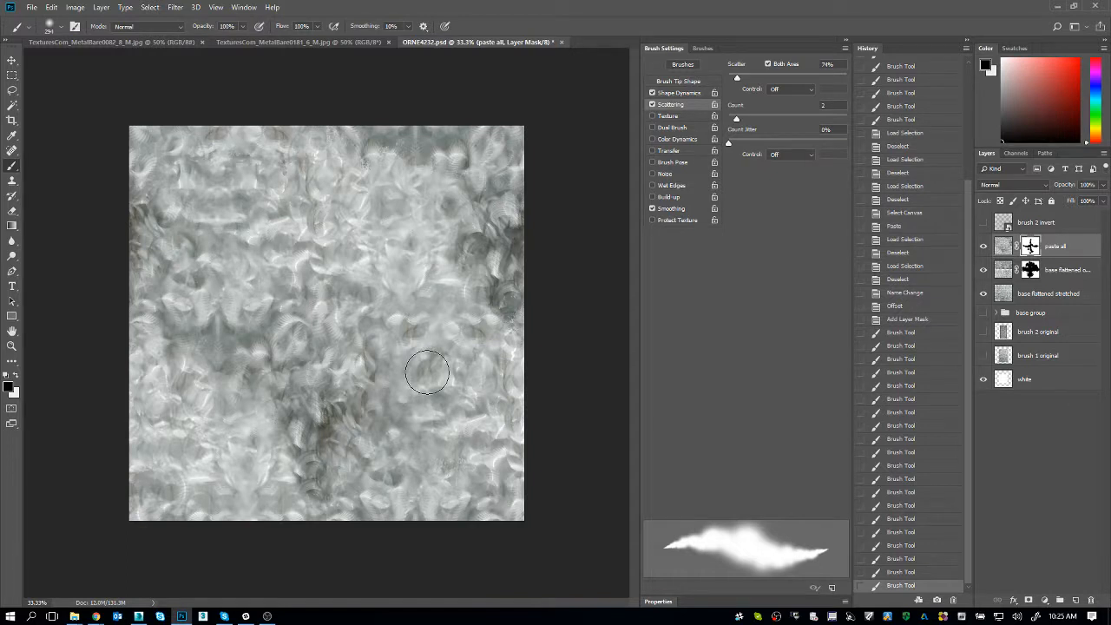
Copy the merged canvas into a new layer above paste all and name it paste all again
left_click(1001, 246)
key("ctrl+a")
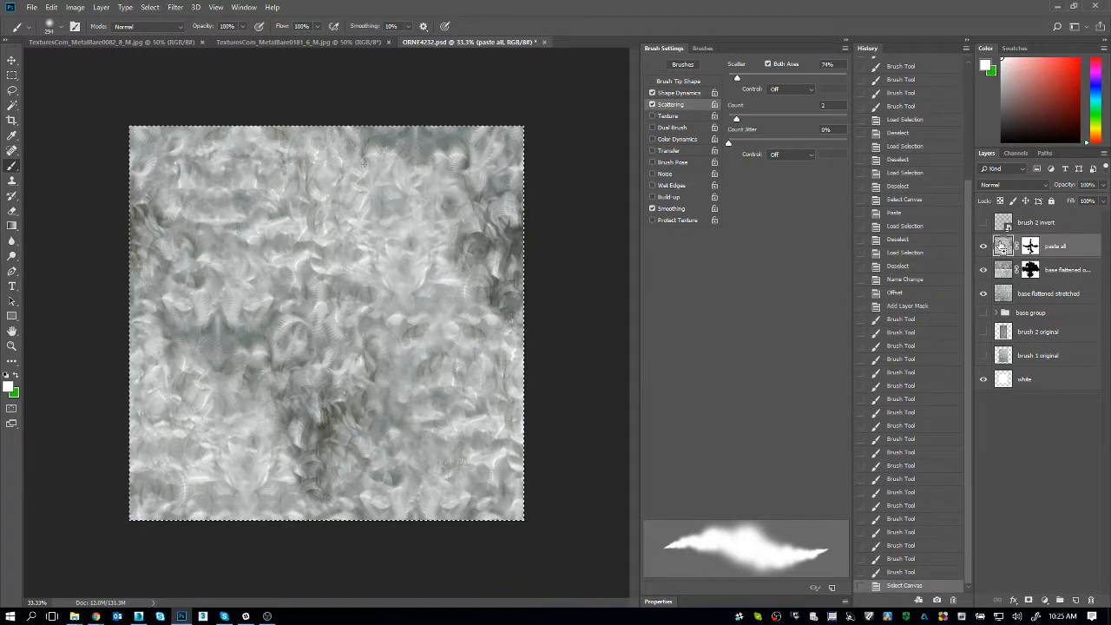
key("ctrl+c")
key("ctrl+v")
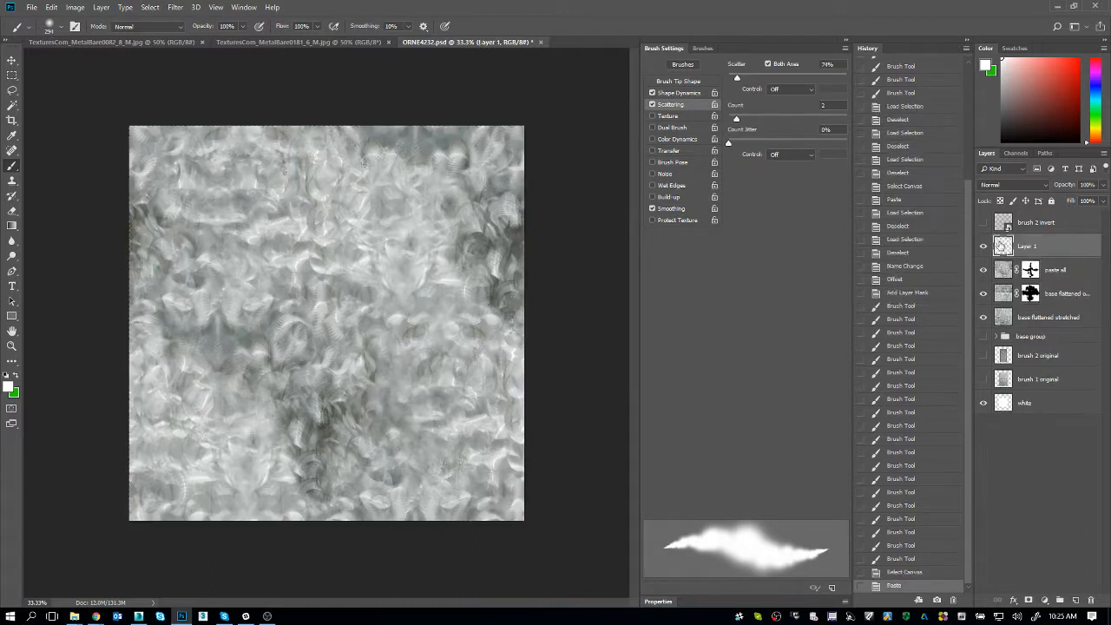
double_click(1027, 246)
type("a")
type("aste all again")
key("Return")
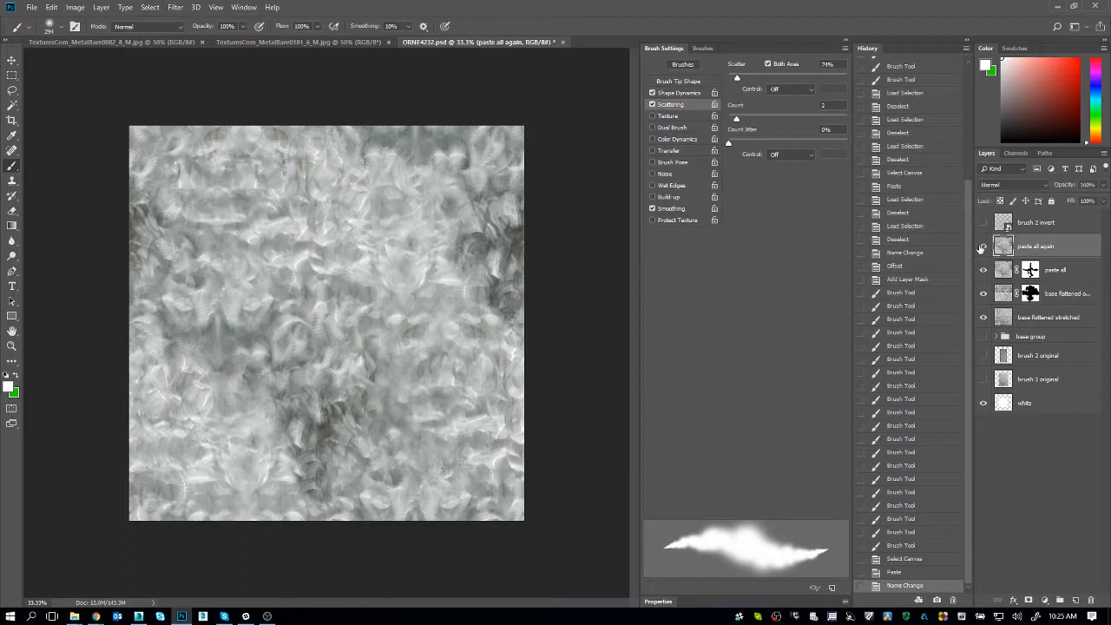
Check the extents of the paste all again layer and try reapplying the last Offset filter to it to inspect the seams
left_click(1000, 249, "ctrl")
key("ctrl+d")
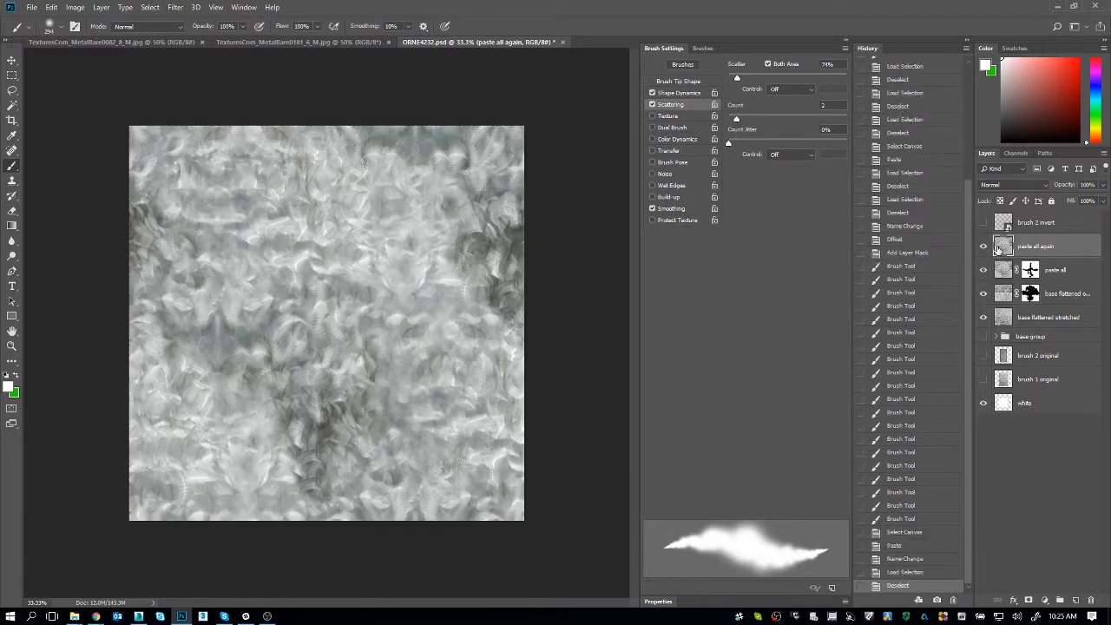
left_click(175, 7)
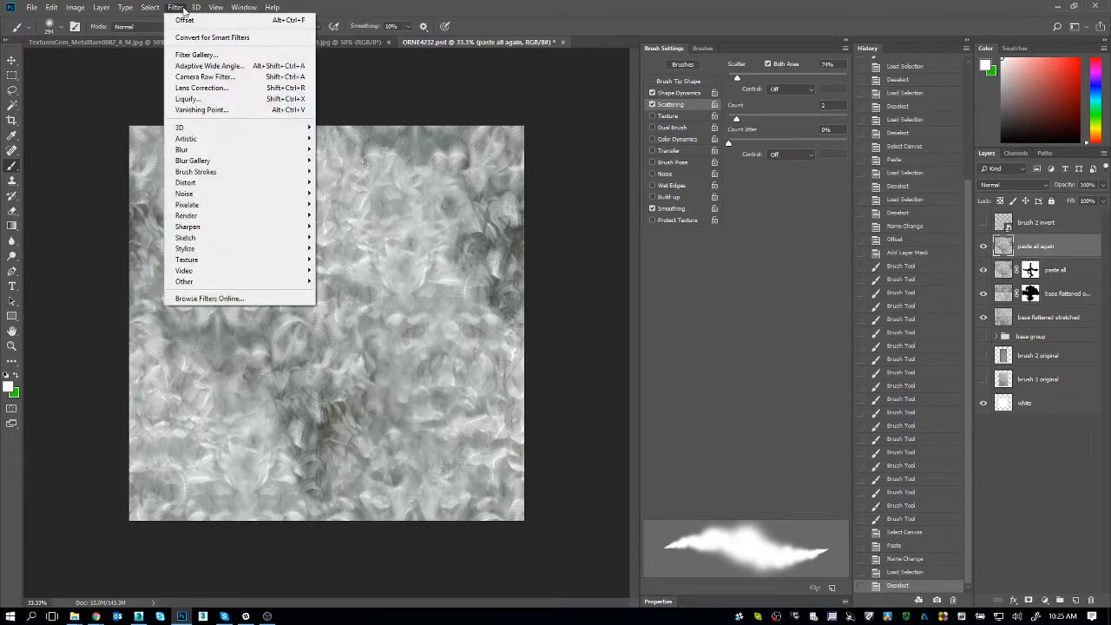
left_click(184, 20)
key("ctrl+z")
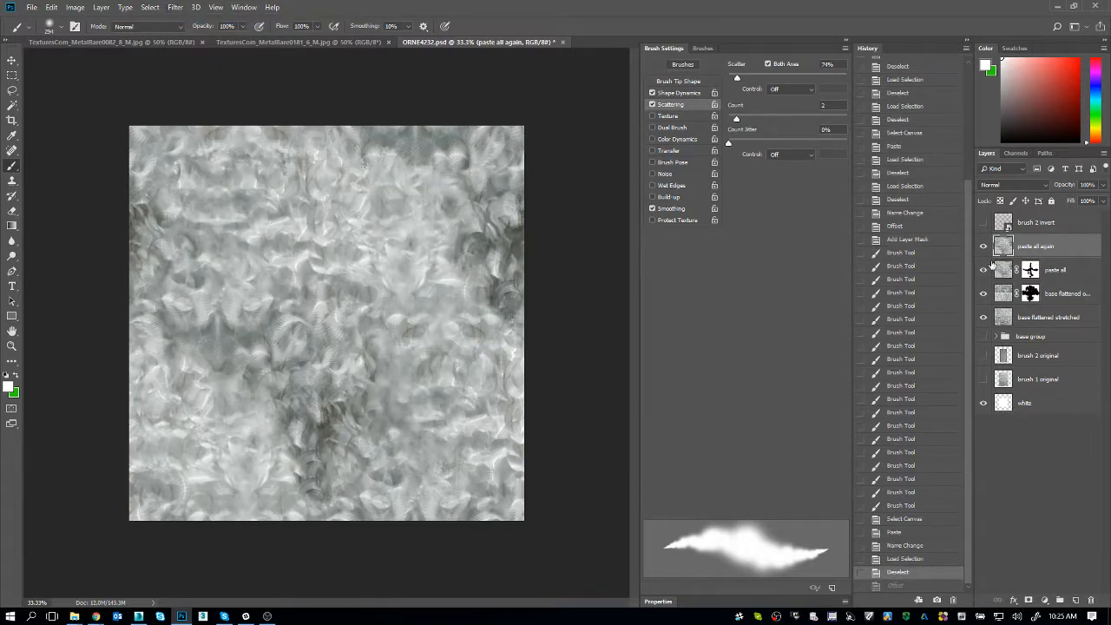
Group the base flattened stretched, base flattened offset and paste all layers as working files and hide the group
left_click(1034, 320)
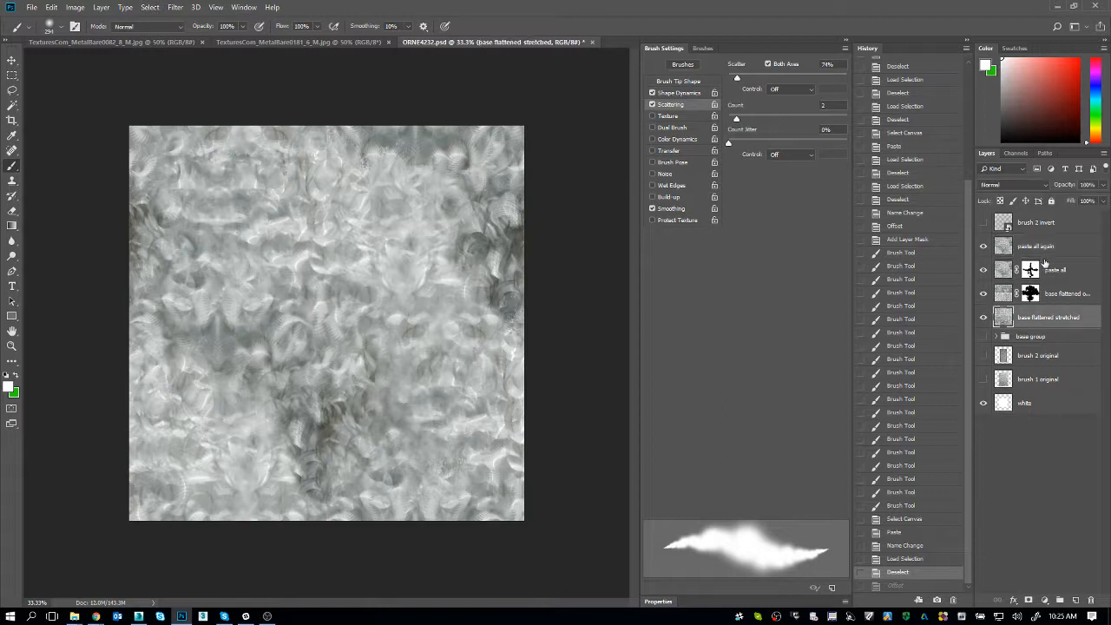
left_click(1055, 270, "shift")
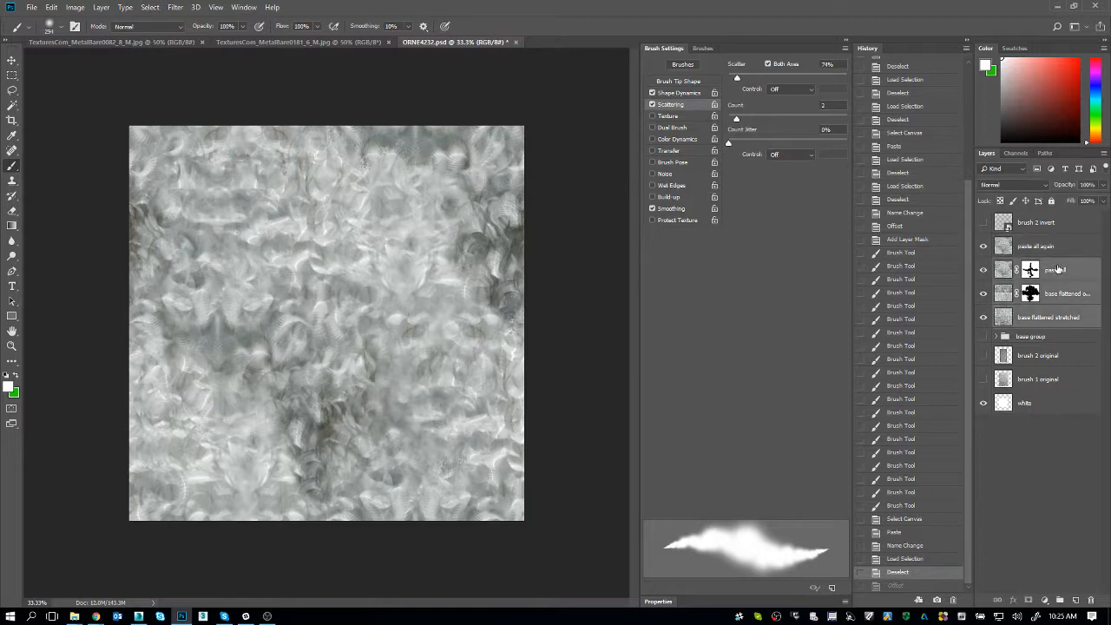
key("ctrl+g")
double_click(1024, 265)
type("work1")
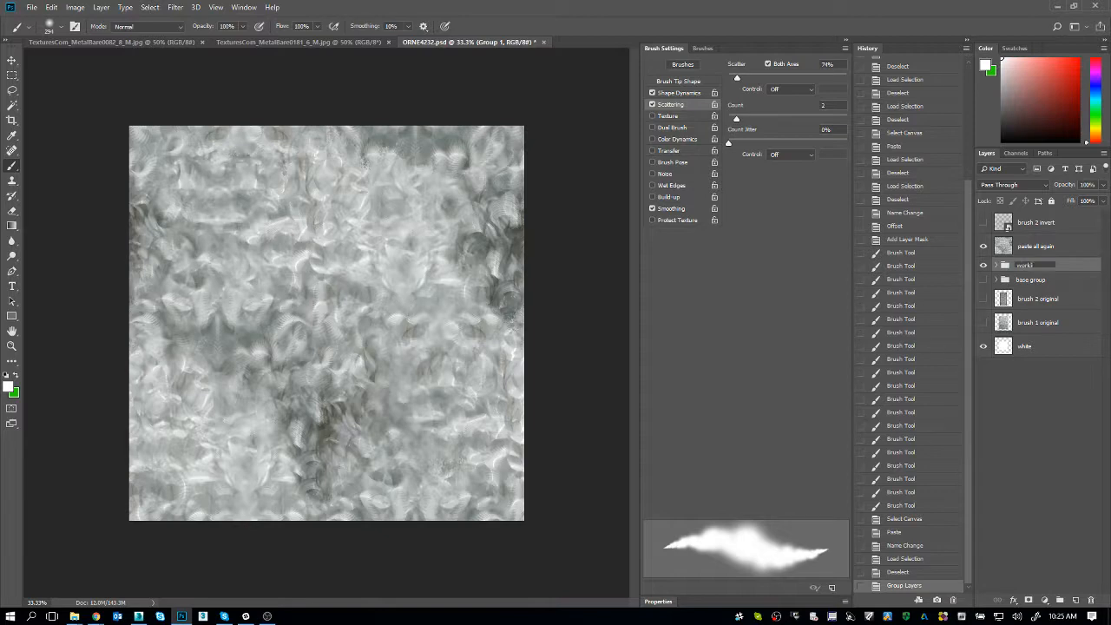
key("Return")
left_click(984, 265)
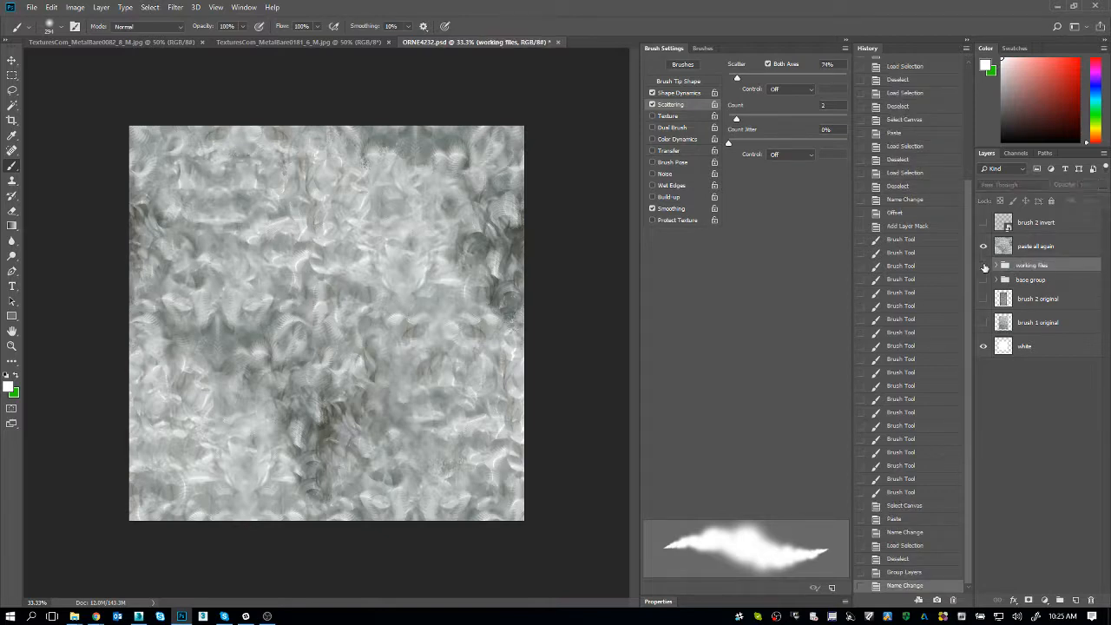
Rename the paste all again layer metlal base and show the brush 2 invert layer above it
left_click(983, 247)
left_click(983, 247)
double_click(1035, 246)
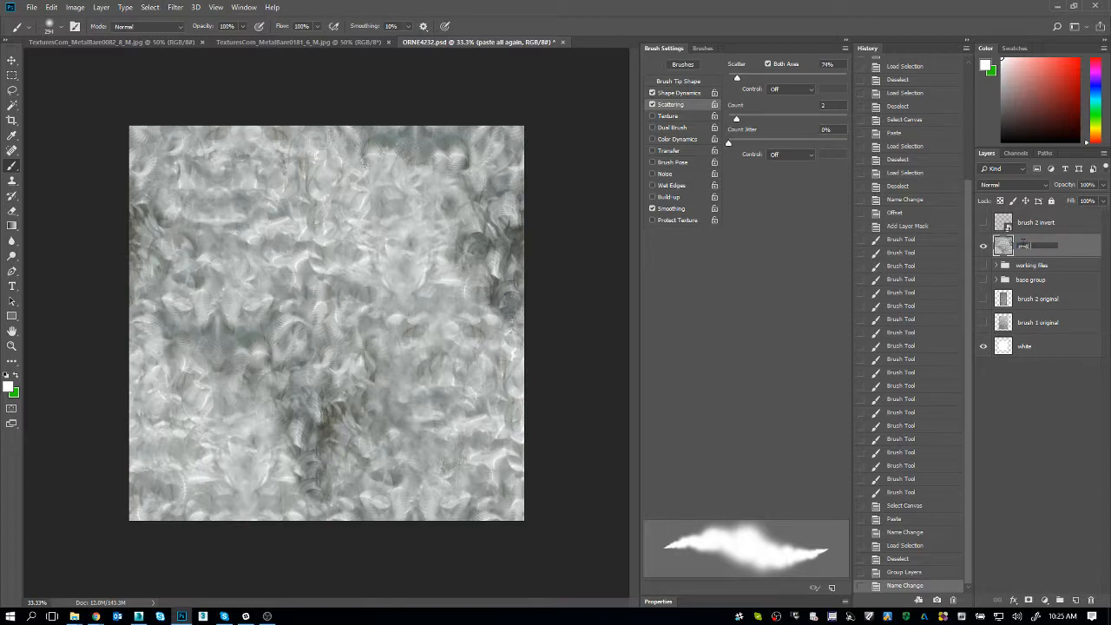
key("Return")
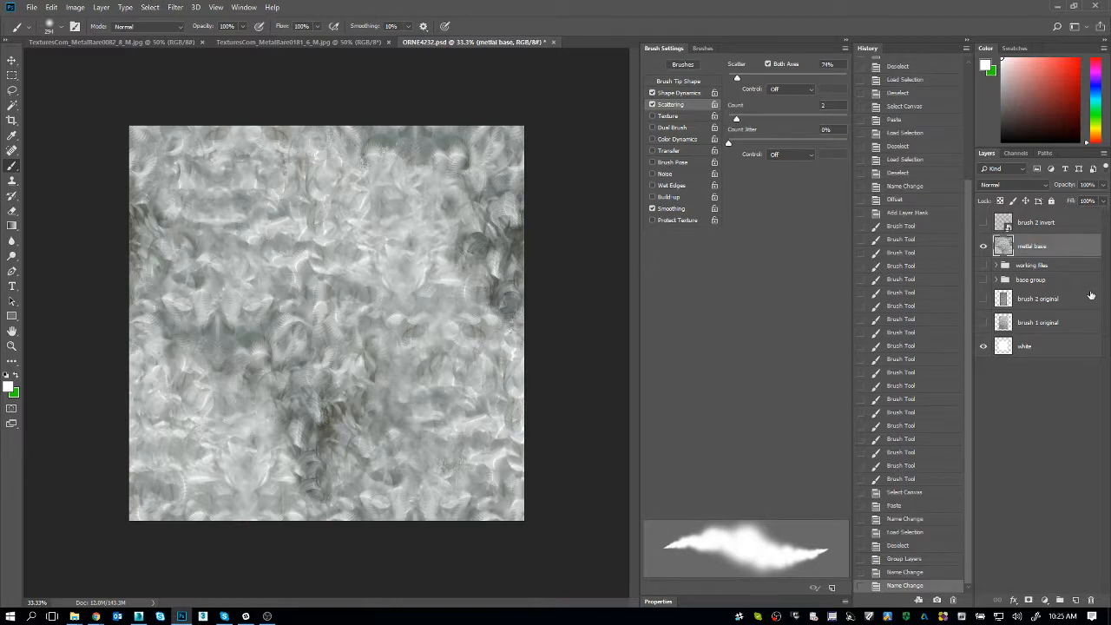
left_click(982, 223)
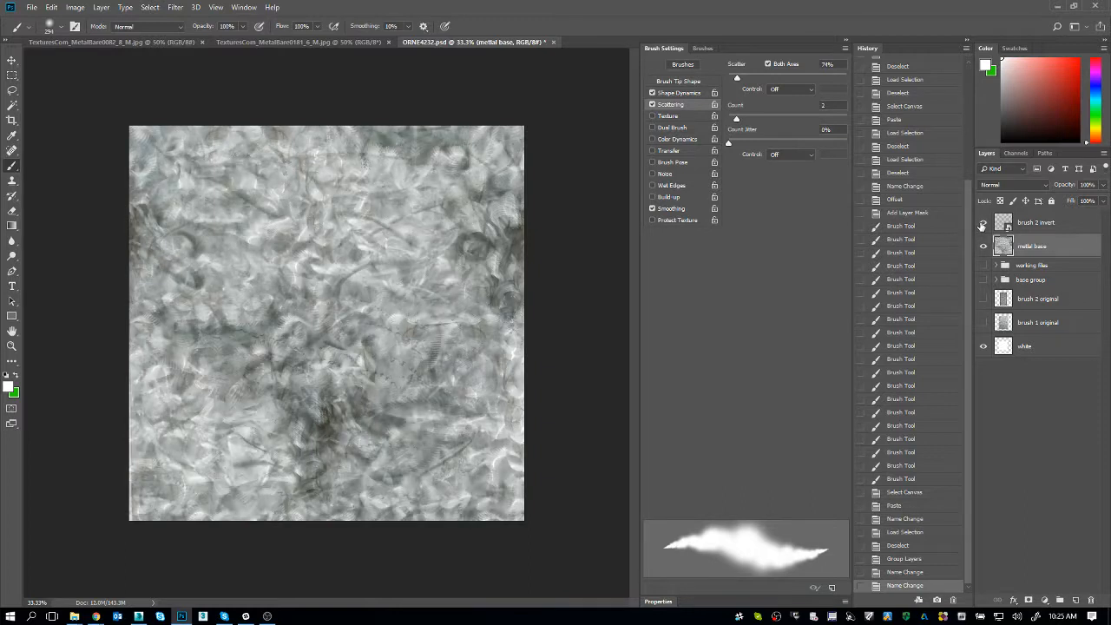
Compare the canvas with and without the brush 2 invert layer
left_click(982, 225)
left_click(981, 222)
left_click(982, 222)
left_click(981, 222)
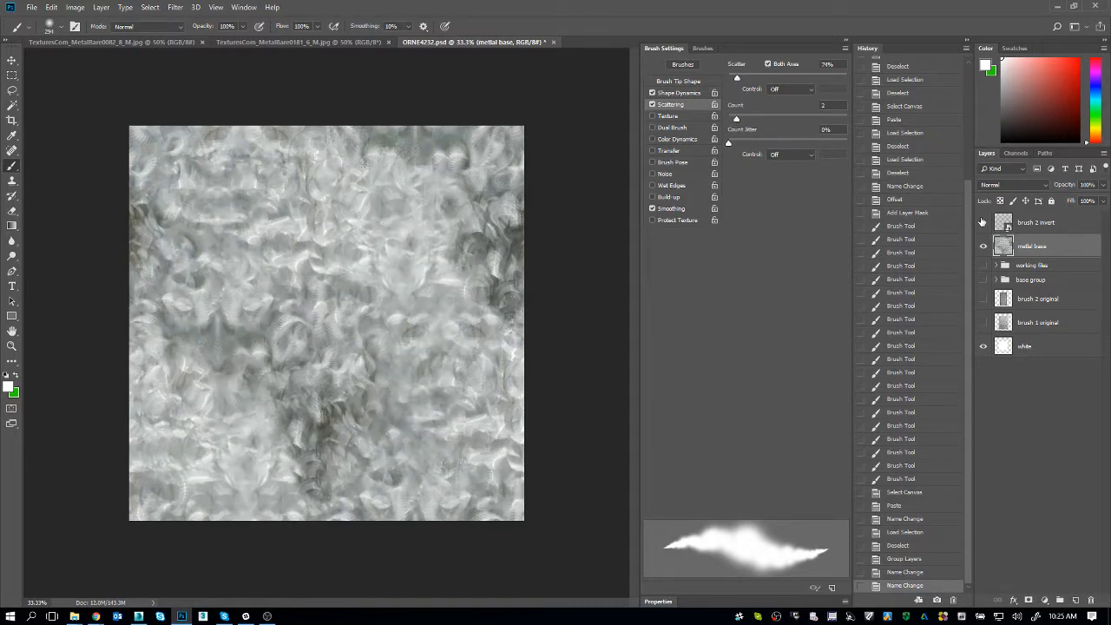
left_click(982, 222)
left_click(981, 222)
Group the working files and base group folders with the two original brush layers as a hidden, gray-labelled group named working files
left_click_drag(983, 266, 983, 323)
left_click(1059, 323)
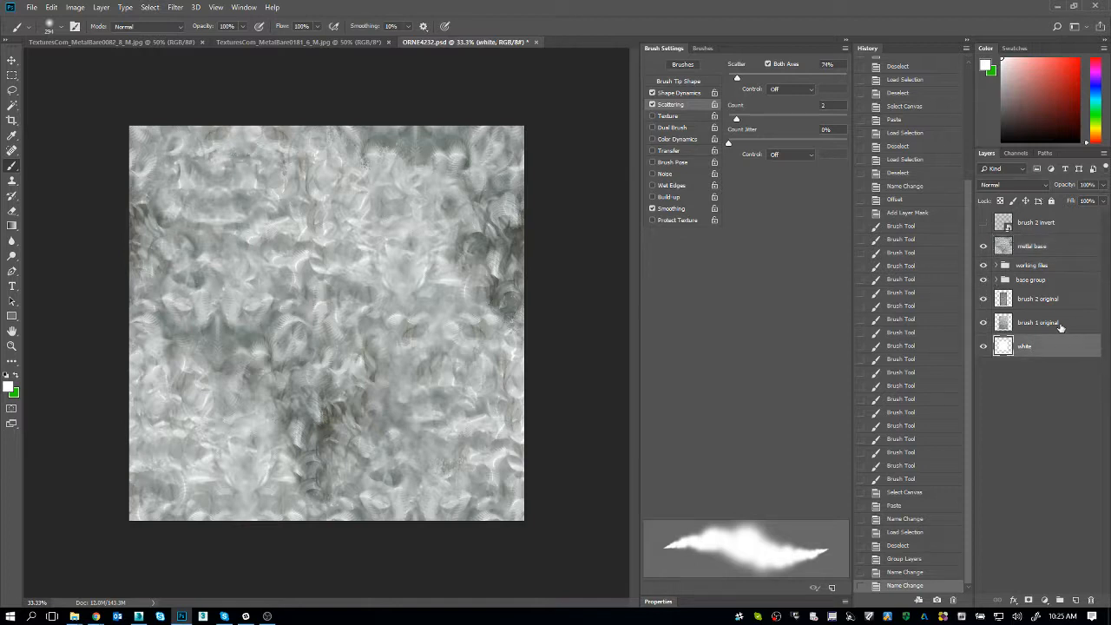
left_click(1055, 264, "shift")
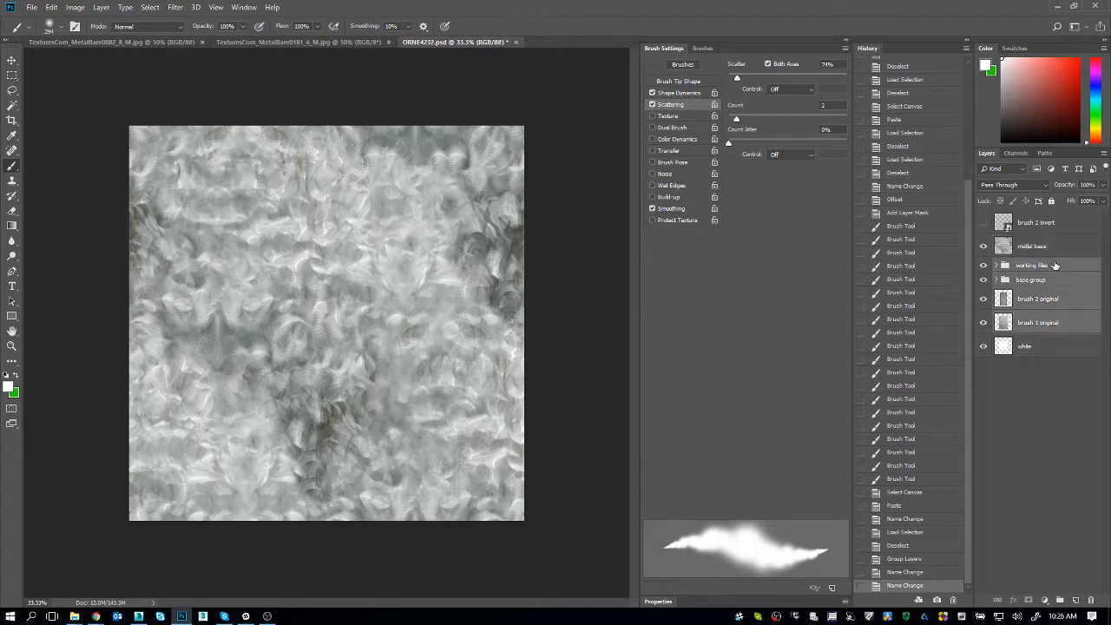
key("ctrl+g")
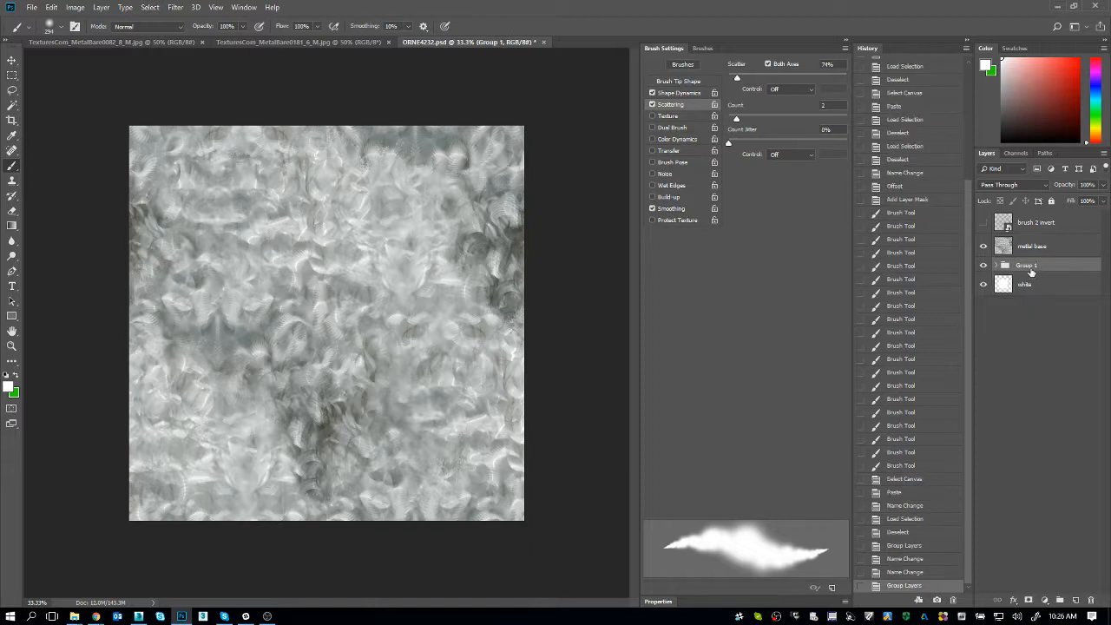
double_click(1031, 265)
type("working files")
key("Return")
right_click(983, 268)
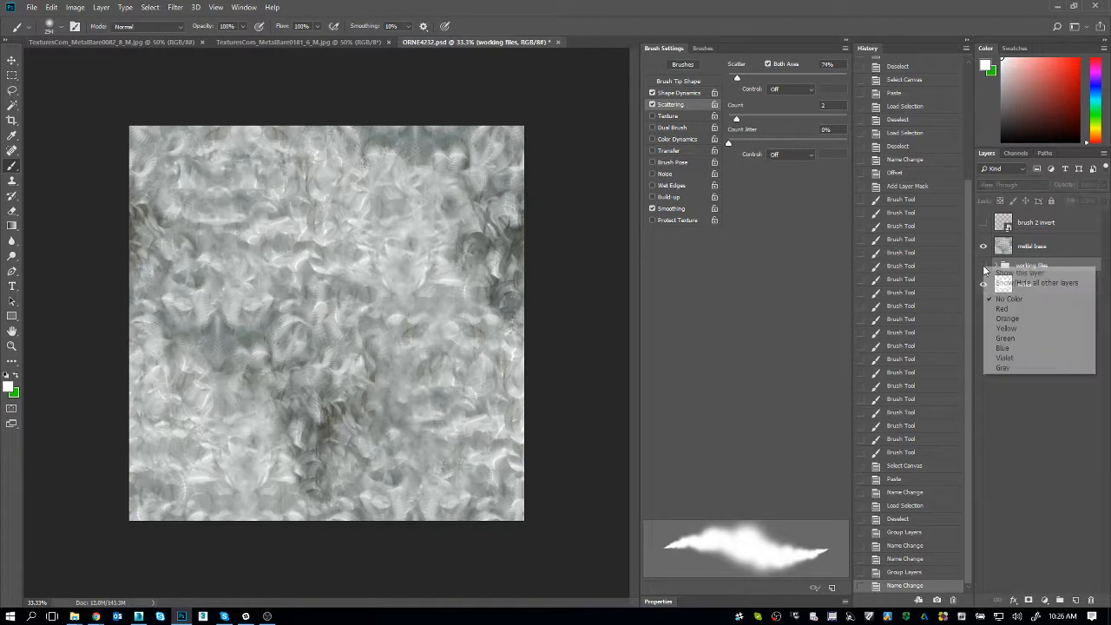
left_click(1038, 368)
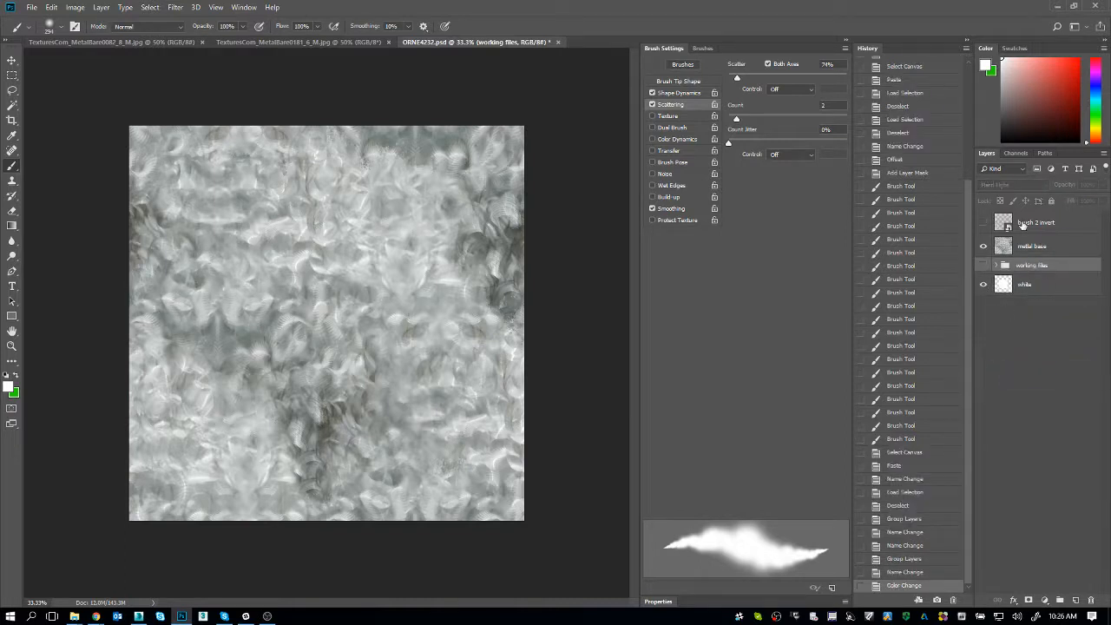
Isolate the brush 2 invert layer in Normal blending mode by hiding metlal base and white, and save the document
left_click(1024, 225)
left_click(984, 223)
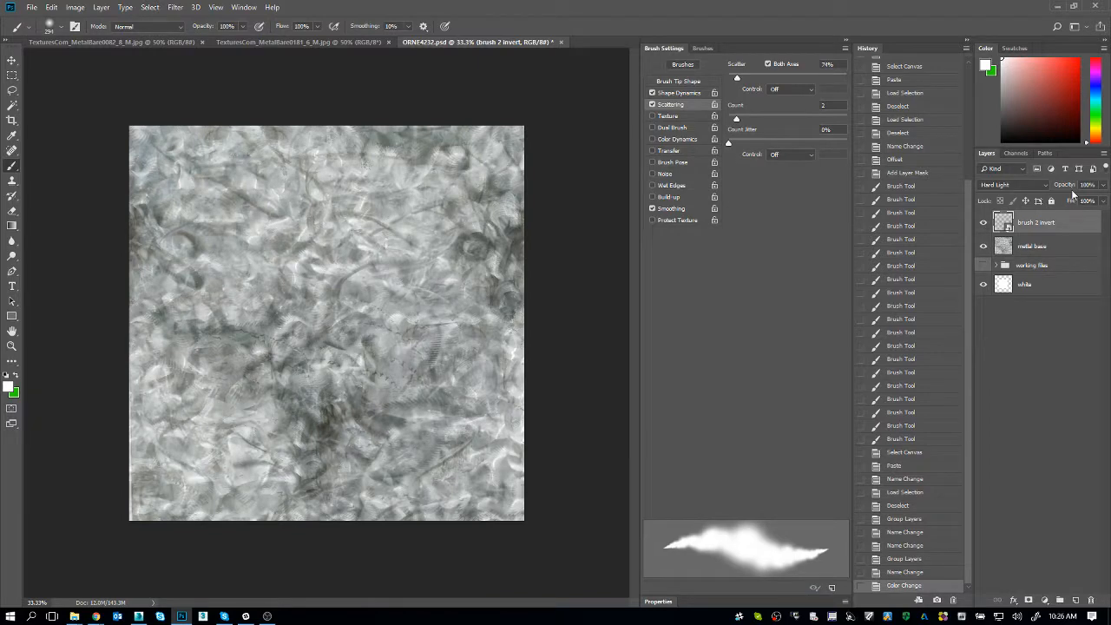
left_click(1045, 186)
left_click(1040, 197)
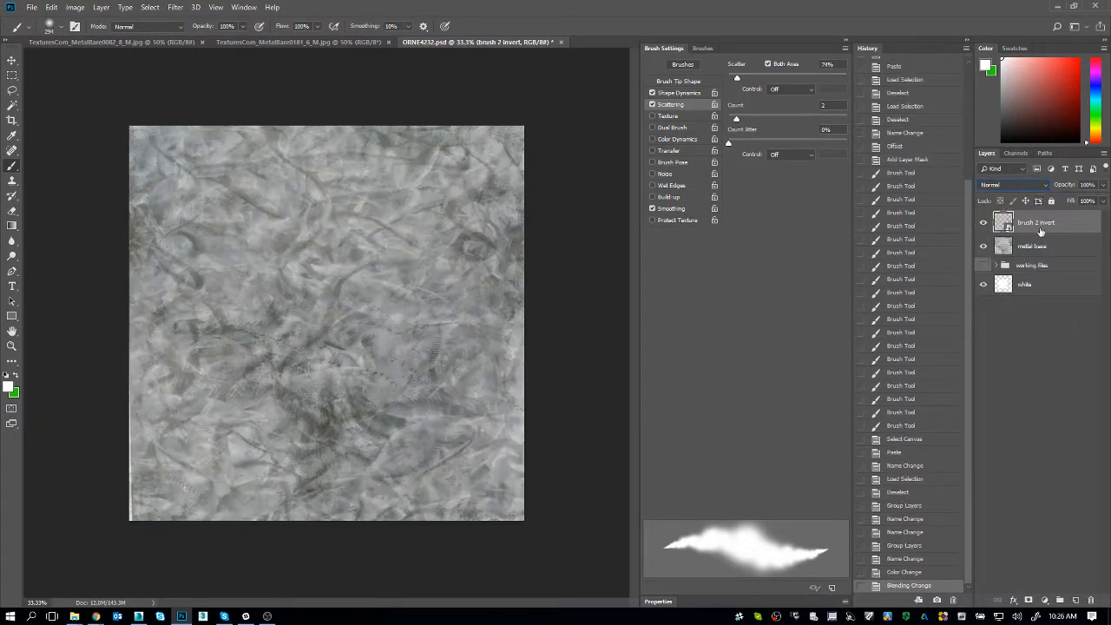
left_click(984, 247)
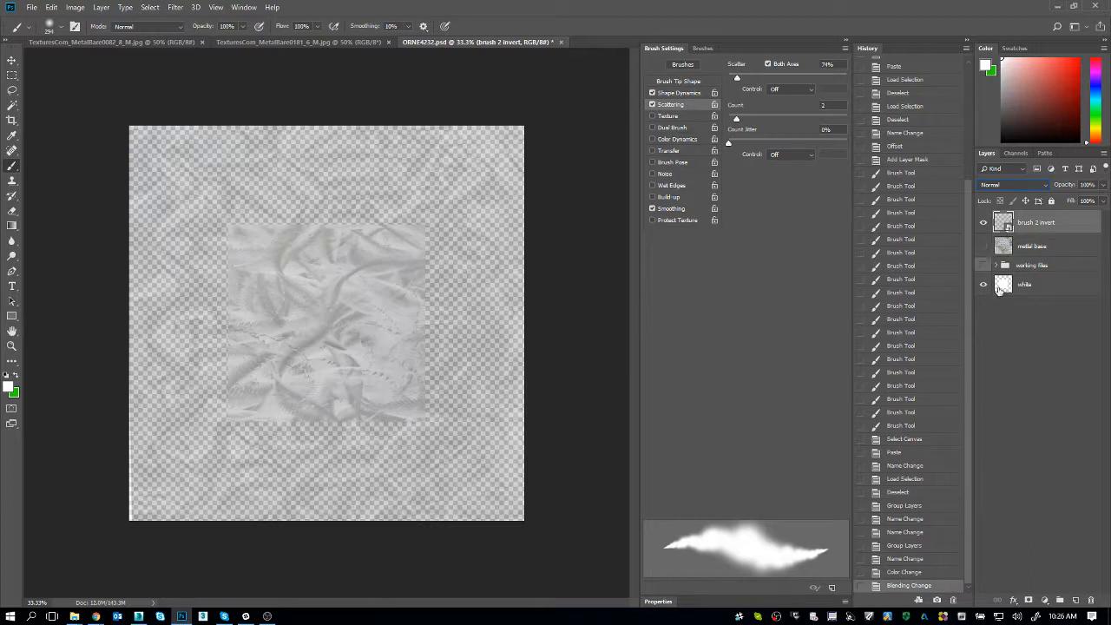
left_click(981, 284)
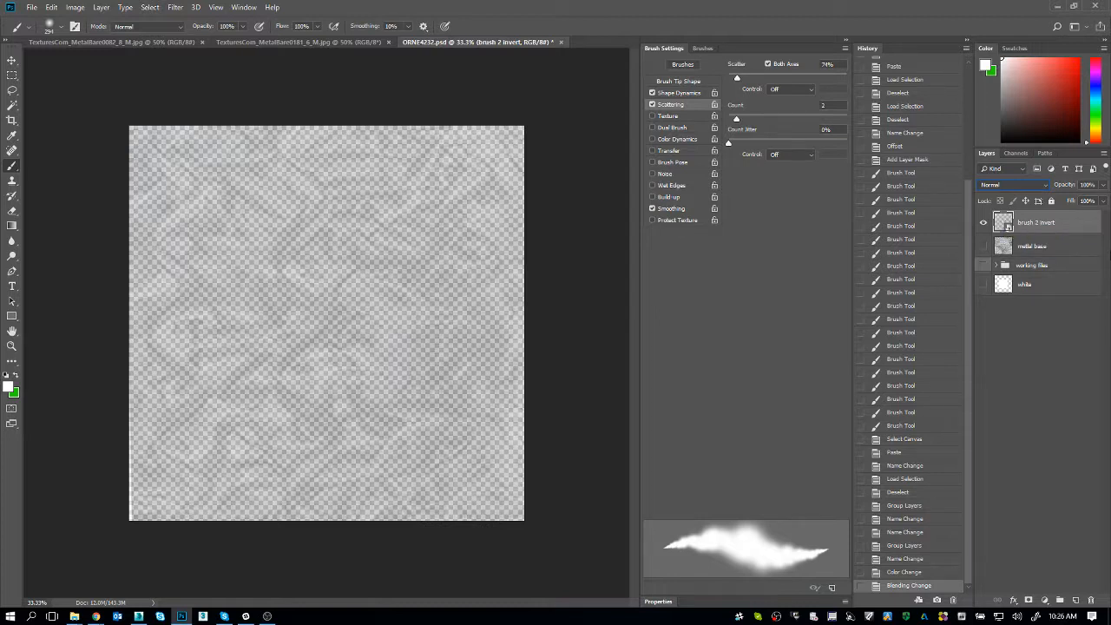
key("ctrl+s")
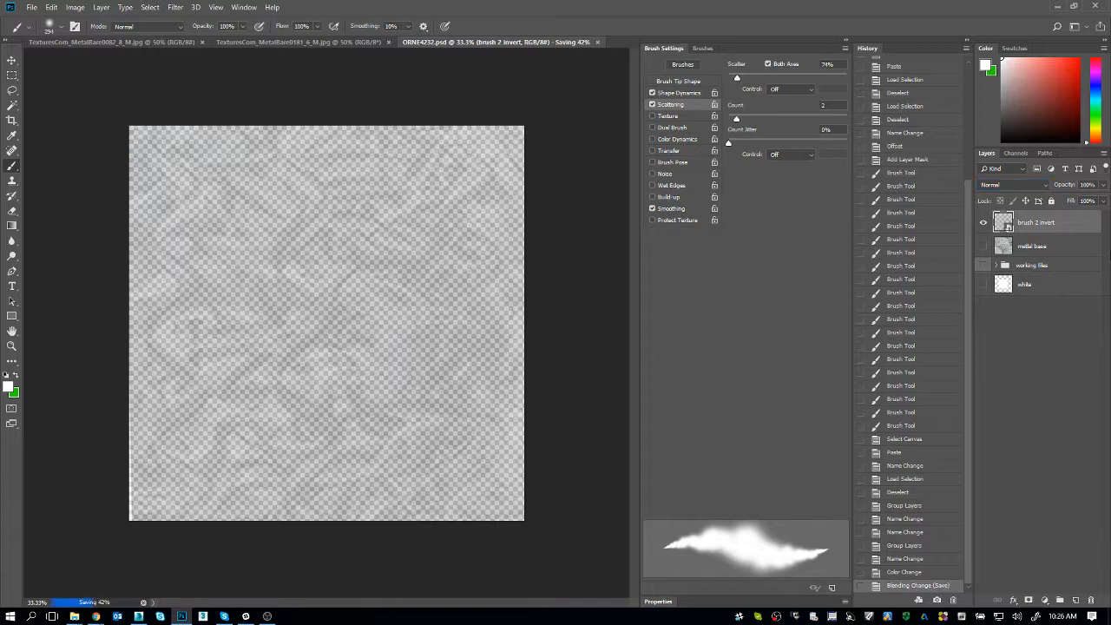
Inside the brush 2 invert smart object, set the layer to Normal at 100% opacity, then save and close it
double_click(1003, 223)
left_click(565, 238)
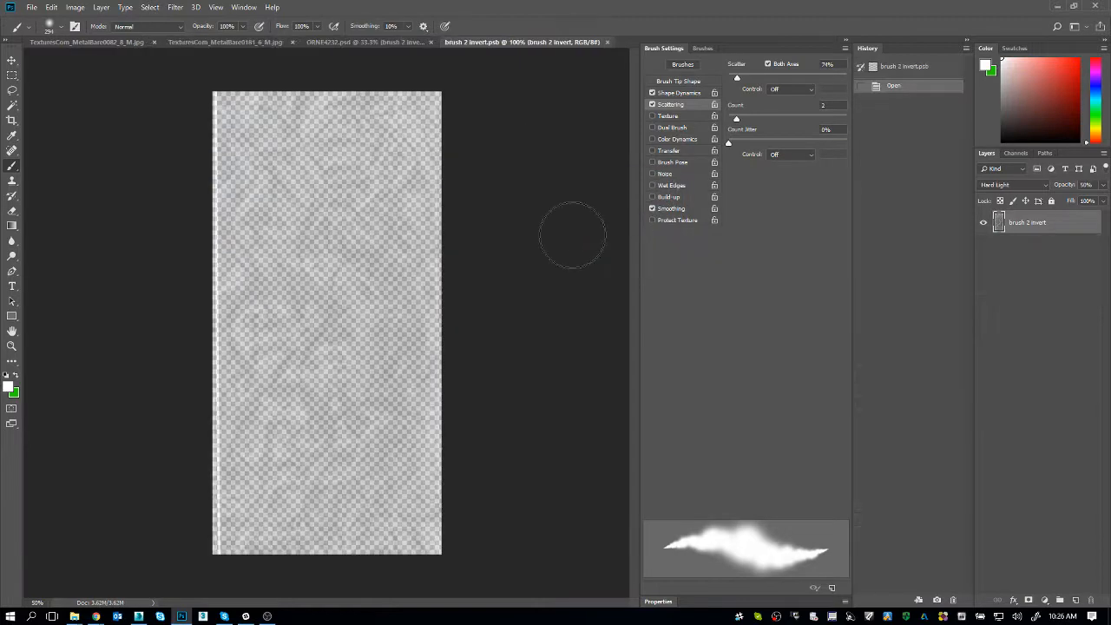
left_click(1011, 185)
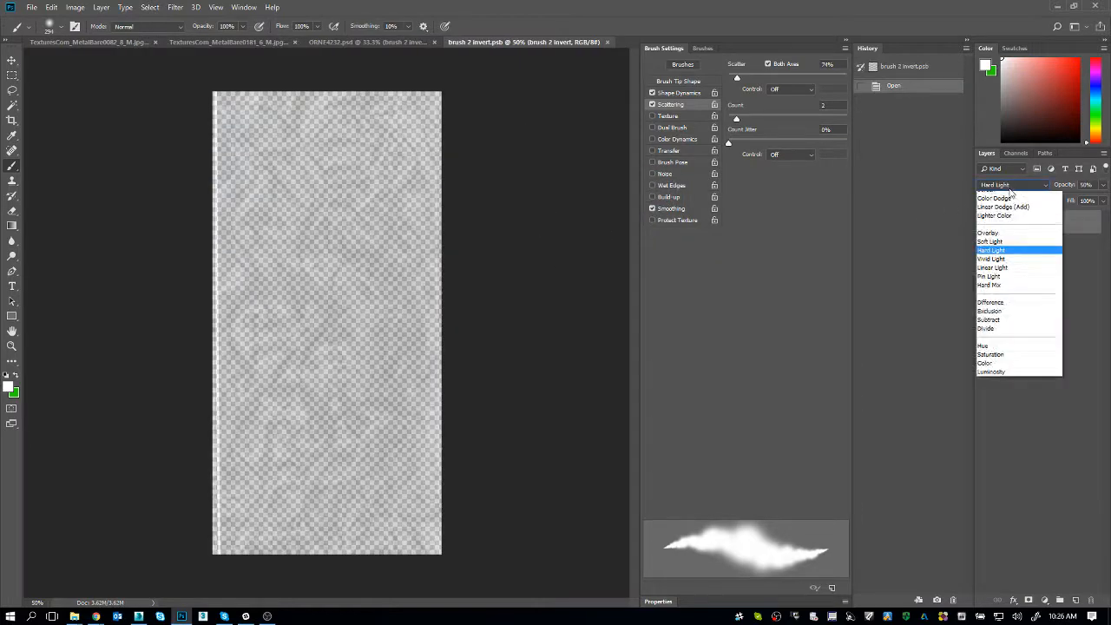
left_click(998, 194)
left_click_drag(1068, 193, 1110, 193)
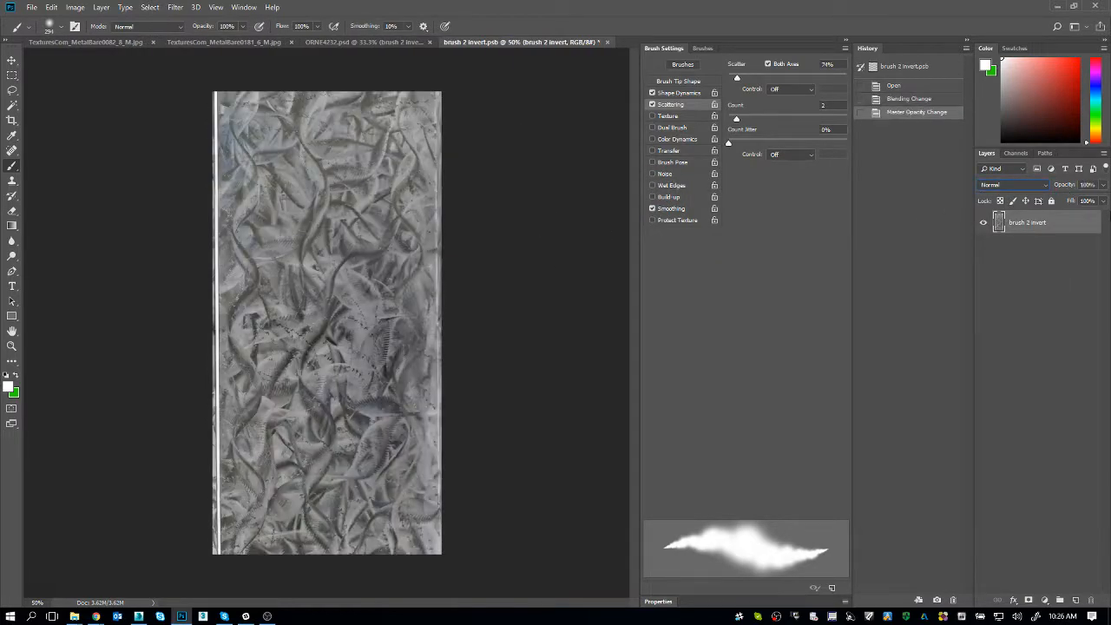
key("ctrl+w")
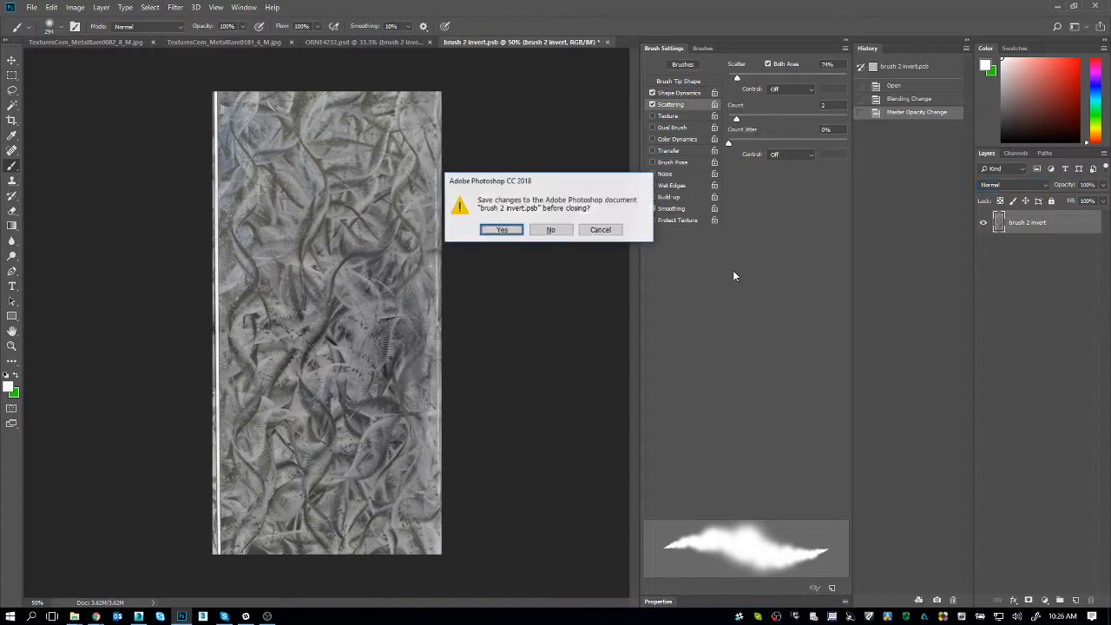
key("Return")
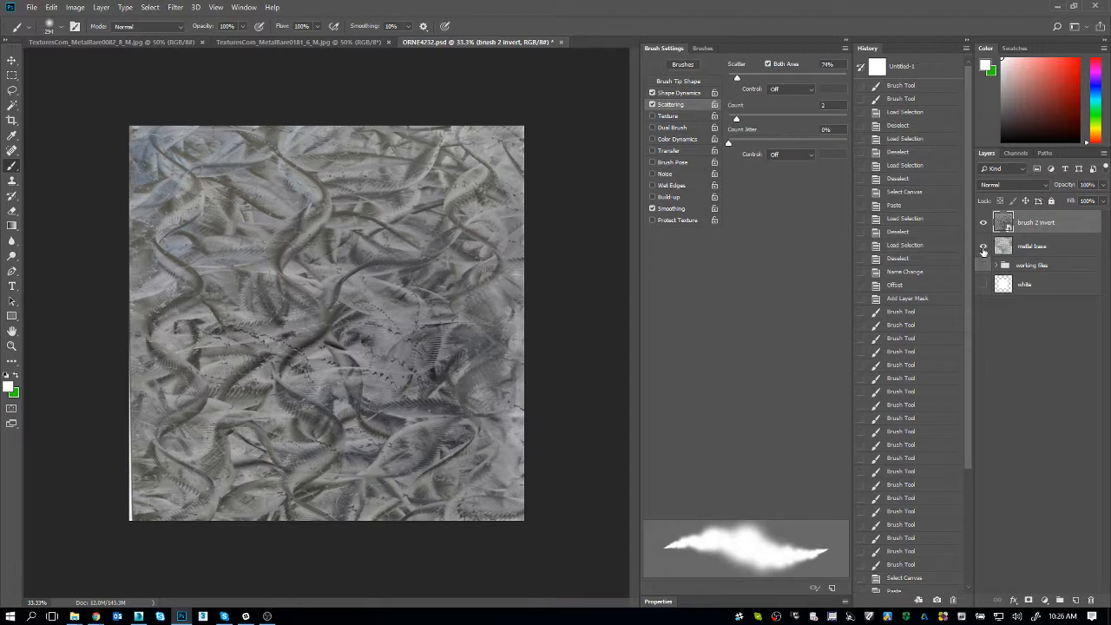
Set the brush 2 invert layer to Hard Light at 50% opacity over metlal base
left_click(1013, 187)
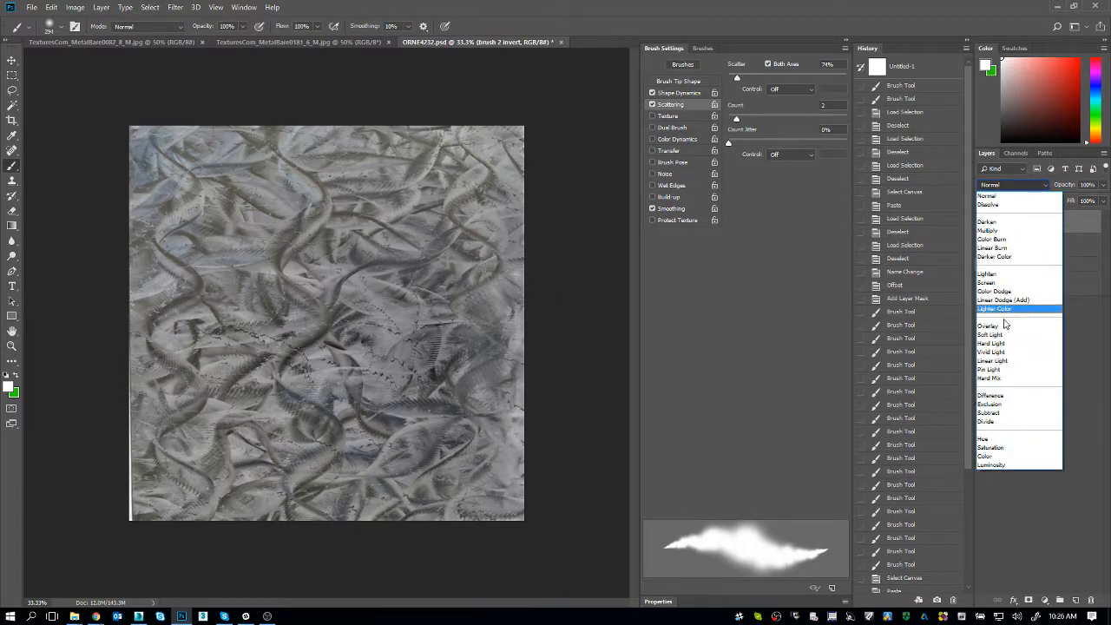
left_click(990, 343)
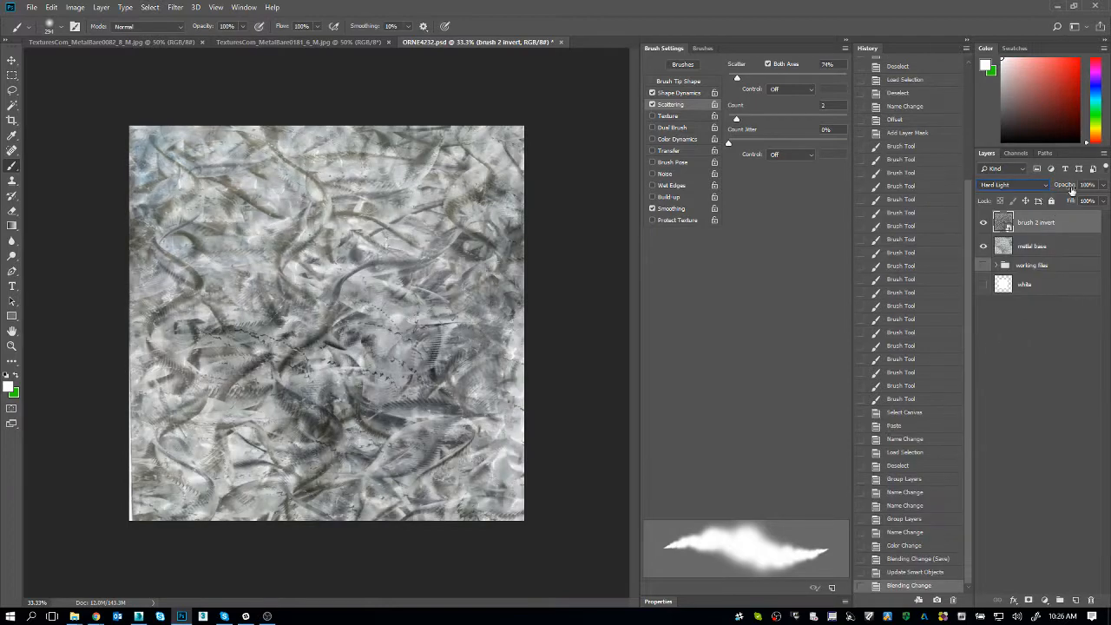
left_click(1087, 185)
type("50")
key("Return")
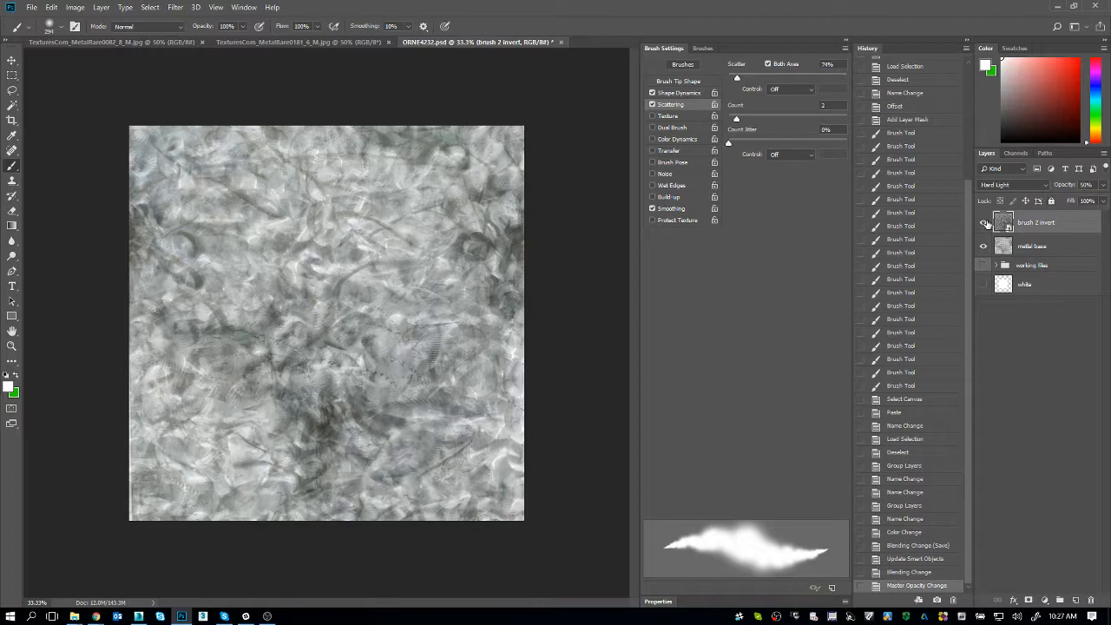
Compare the metal texture with and without the half-opacity Hard Light overlay
left_click(984, 222)
left_click(983, 222)
left_click(983, 222)
left_click(984, 223)
left_click(984, 223)
left_click(985, 223)
Return the brush 2 invert layer to Normal blending at 100% opacity and compare it with the layer below
left_click(1037, 185)
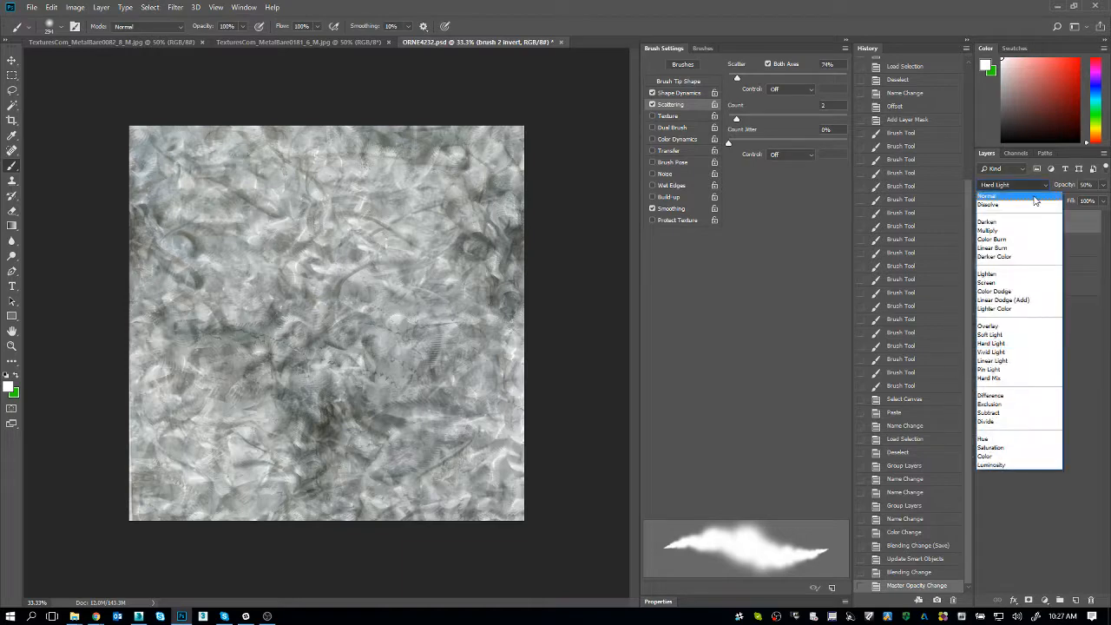
left_click(1034, 198)
left_click_drag(1064, 184, 1058, 190)
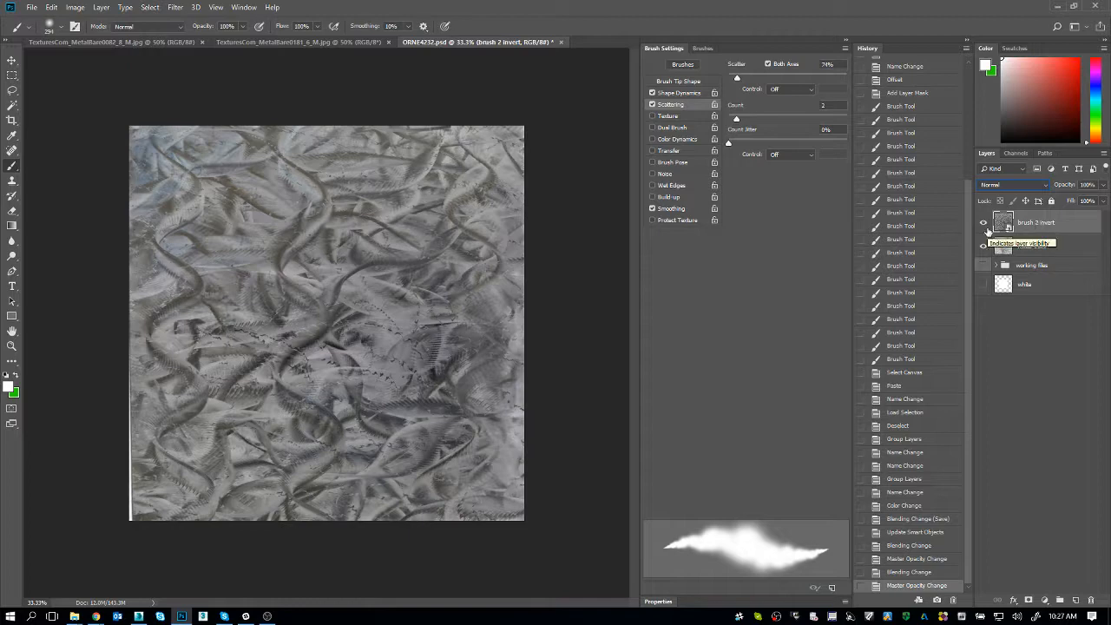
left_click(983, 223)
left_click(983, 223)
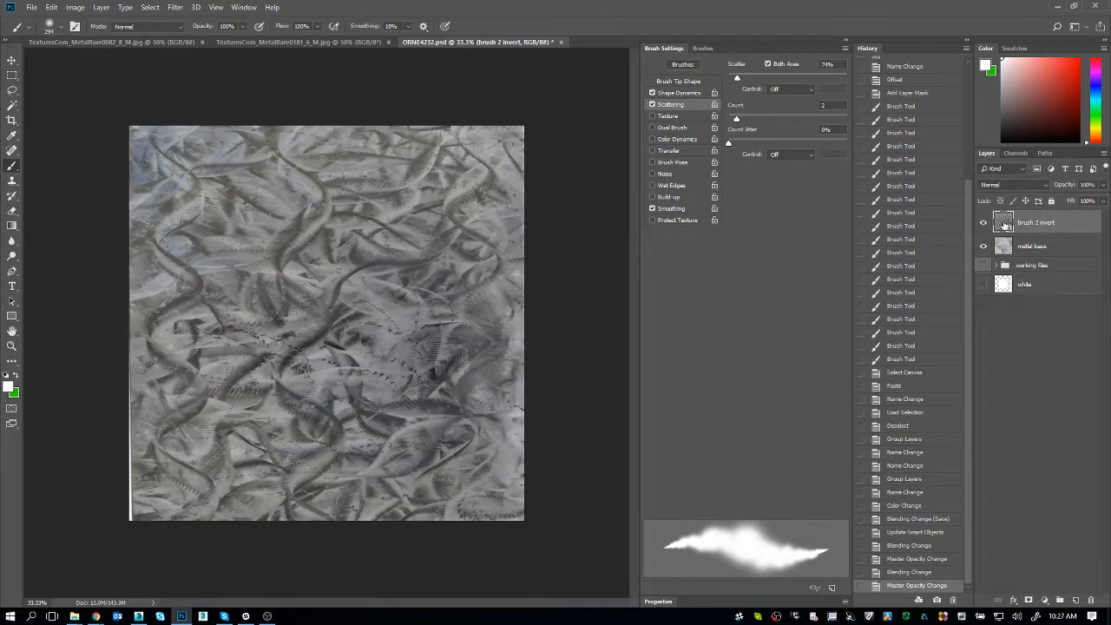
Stretch the brush 2 invert layer slightly outward on its left side so it covers the canvas's white edge
key("ctrl+t")
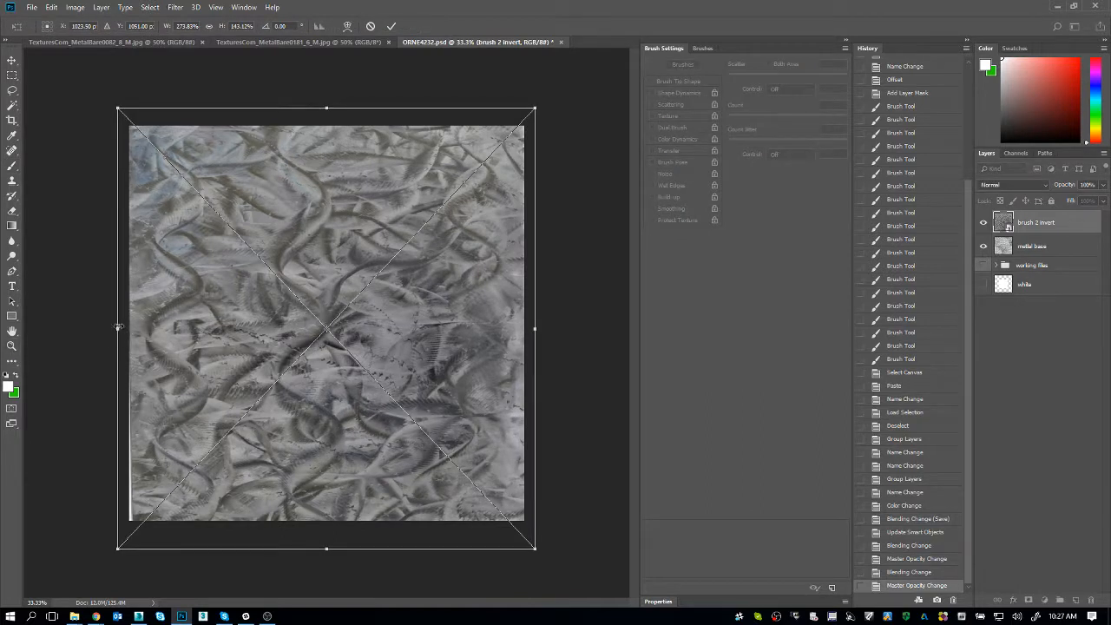
mouse_move(118, 327)
left_mouse_down()
mouse_move(130, 328)
mouse_move(110, 331)
left_mouse_up()
key("Return")
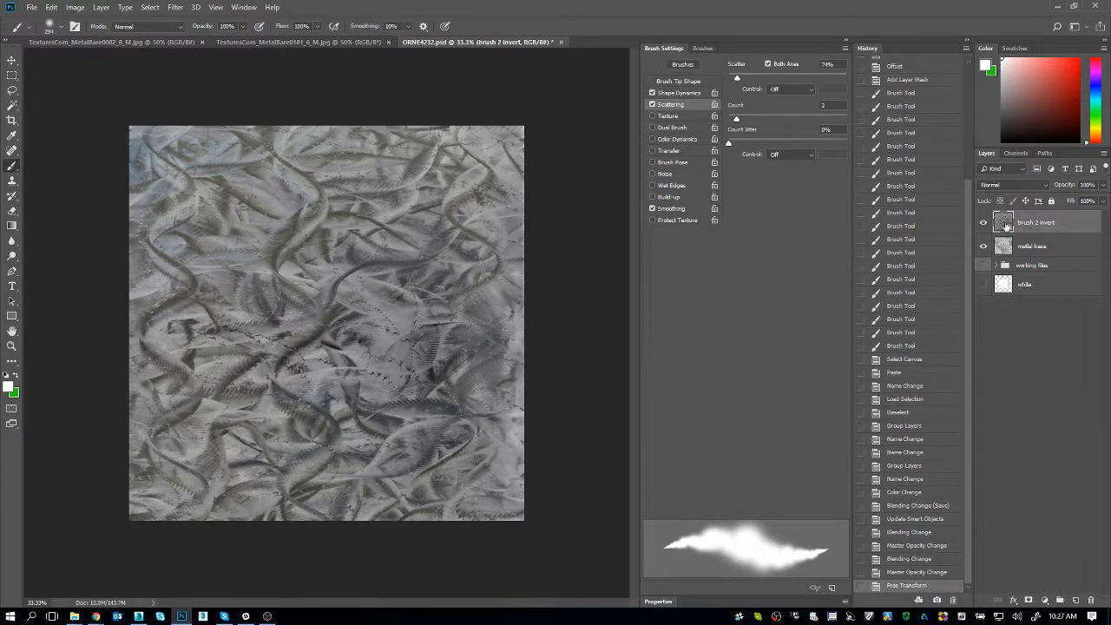
Copy the merged canvas into a new layer above brush 2 invert and check the new layer's extents
key("ctrl+a")
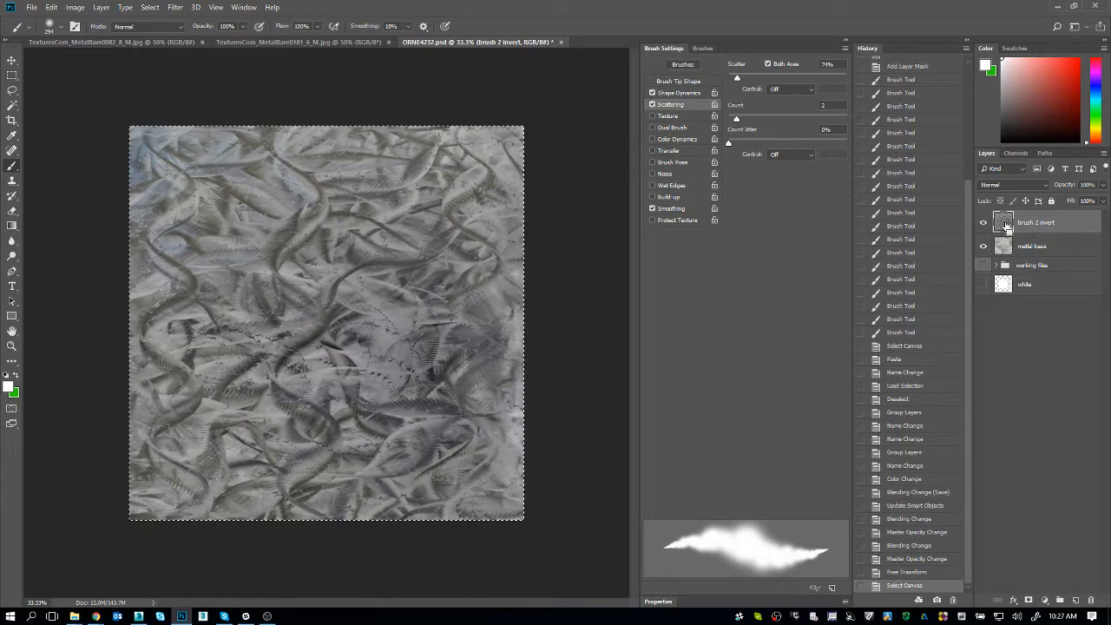
key("ctrl+v")
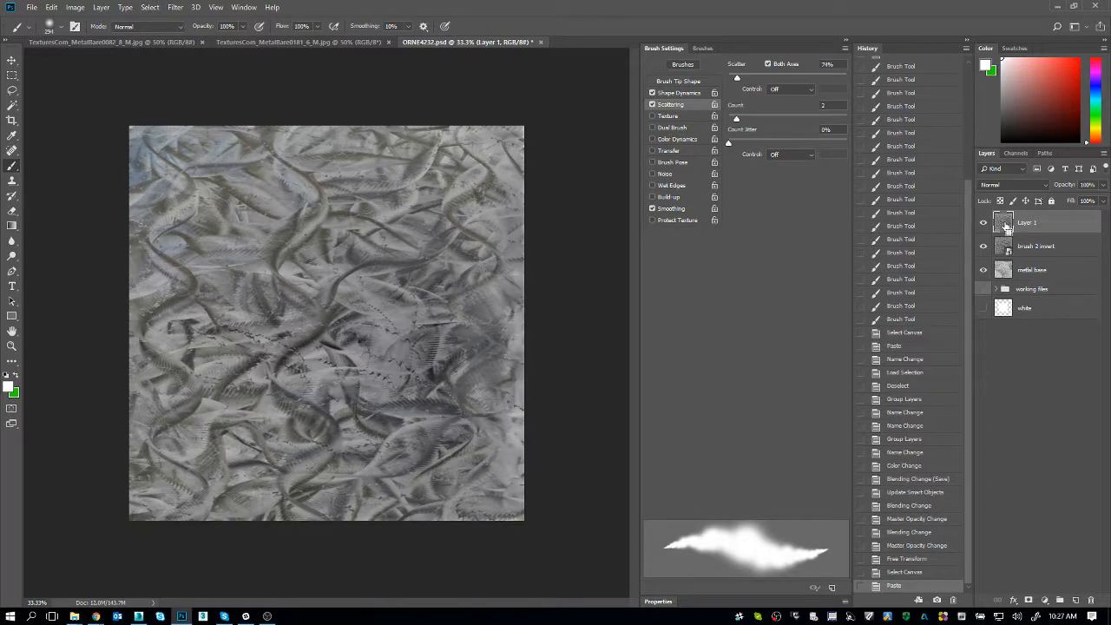
left_click(1005, 224, "ctrl")
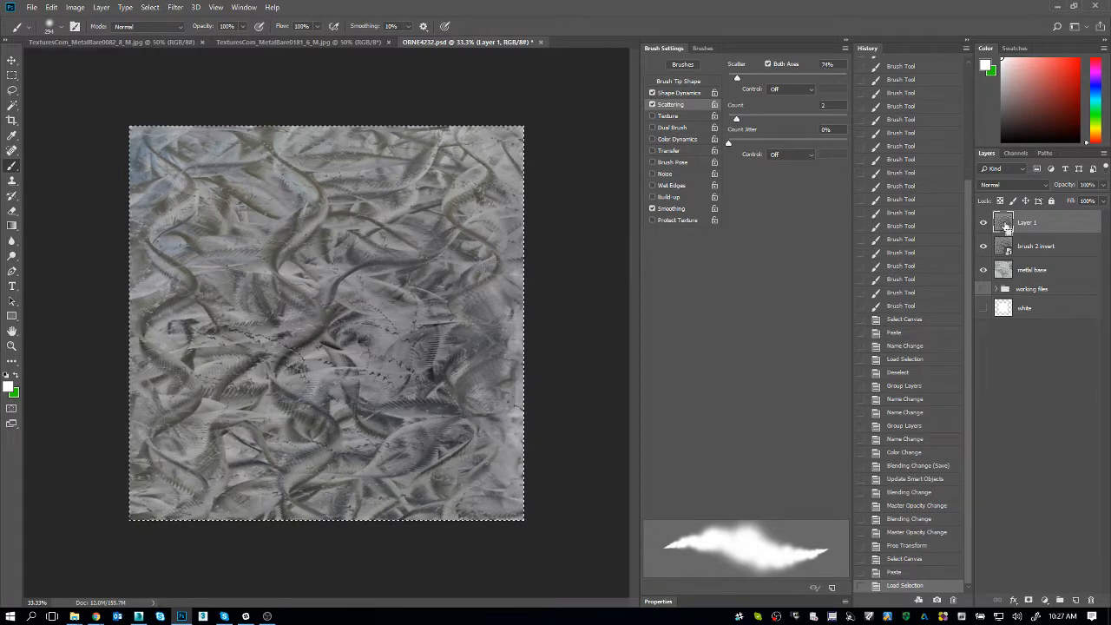
key("ctrl+d")
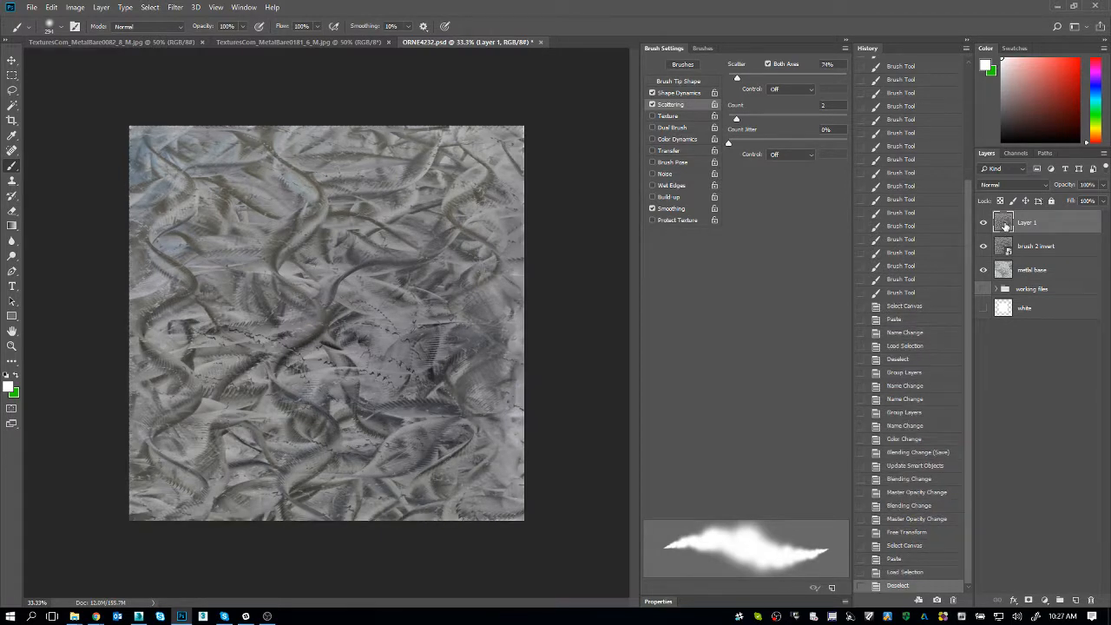
Name the pasted layer brush 2 invert and move the original smart object into the working files group
double_click(1045, 247)
key("ctrl+c")
double_click(1027, 222)
key("ctrl+v")
left_click(1038, 247)
left_click_drag(1037, 247, 1031, 288)
Duplicate the flattened brush 2 invert layer as brush 2 offset and reapply the last Offset filter to the copy
left_click(1033, 225)
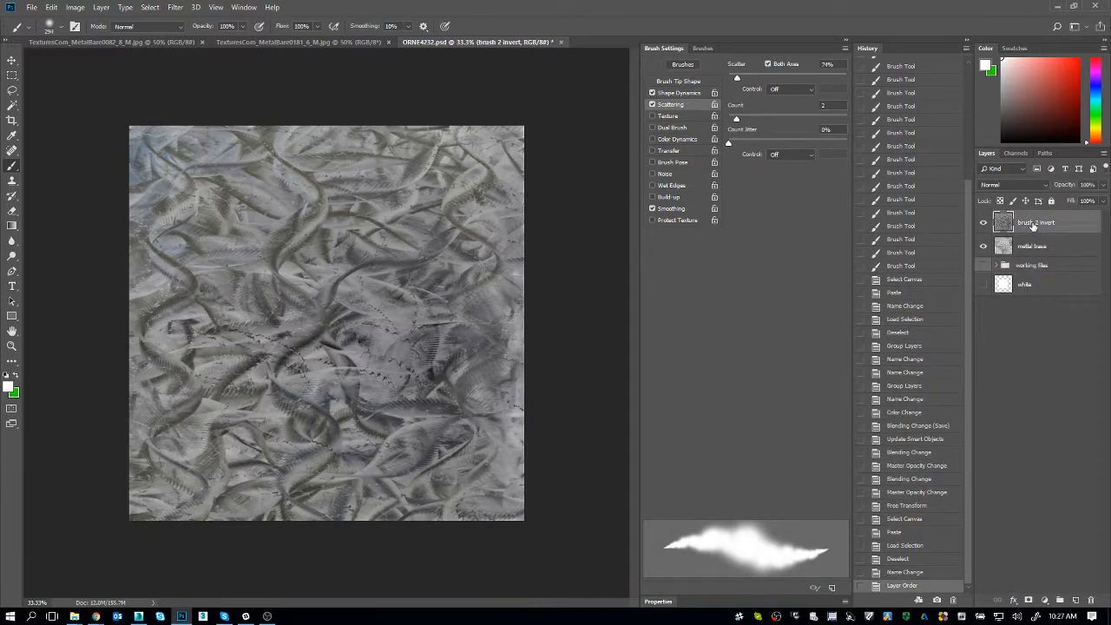
key("ctrl+j")
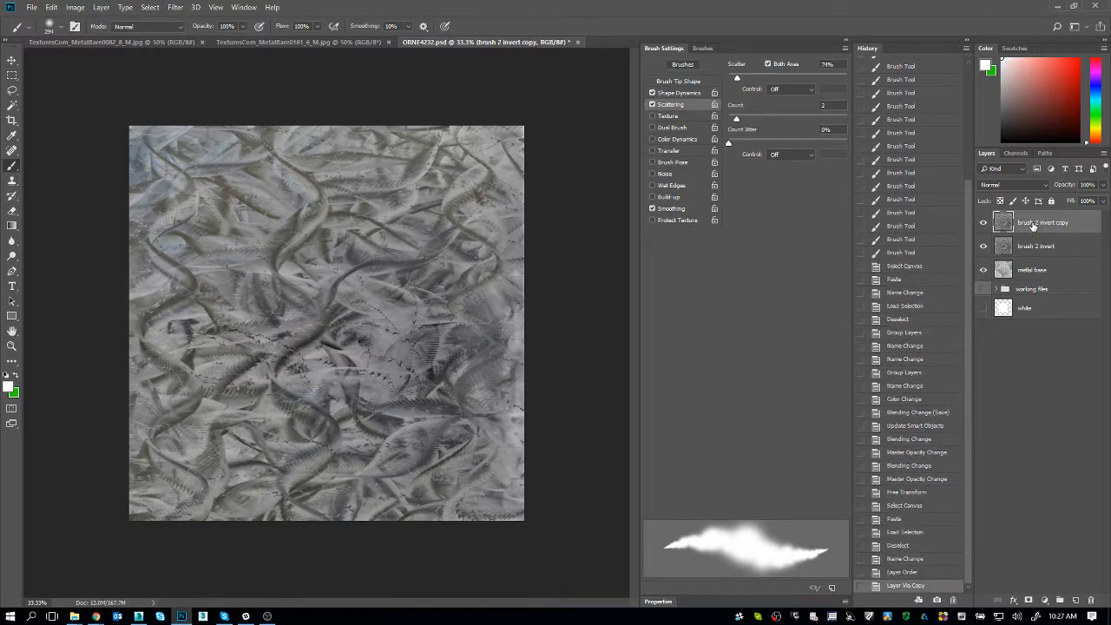
double_click(1044, 225)
key("BackSpace")
key("BackSpace")
key("BackSpace")
key("BackSpace")
key("BackSpace")
key("BackSpace")
key("BackSpace")
key("BackSpace")
key("BackSpace")
key("BackSpace")
key("BackSpace")
type("offset")
key("Return")
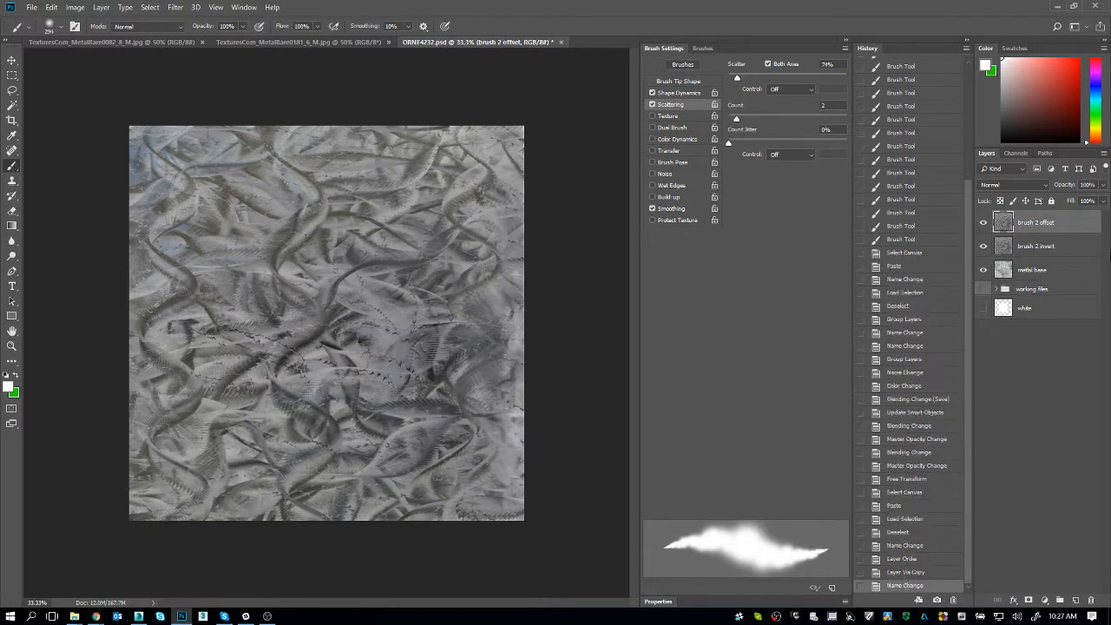
left_click(175, 7)
left_click(183, 19)
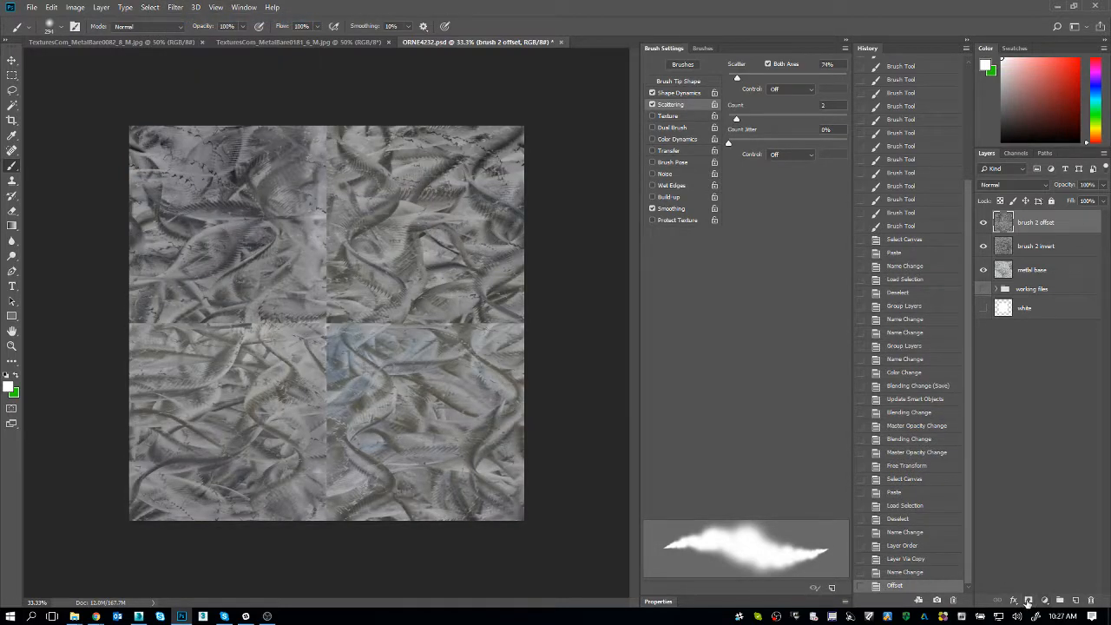
Add a layer mask to brush 2 offset and paint it black over the central seams, enlarging the brush to 500 px
left_click(1027, 600)
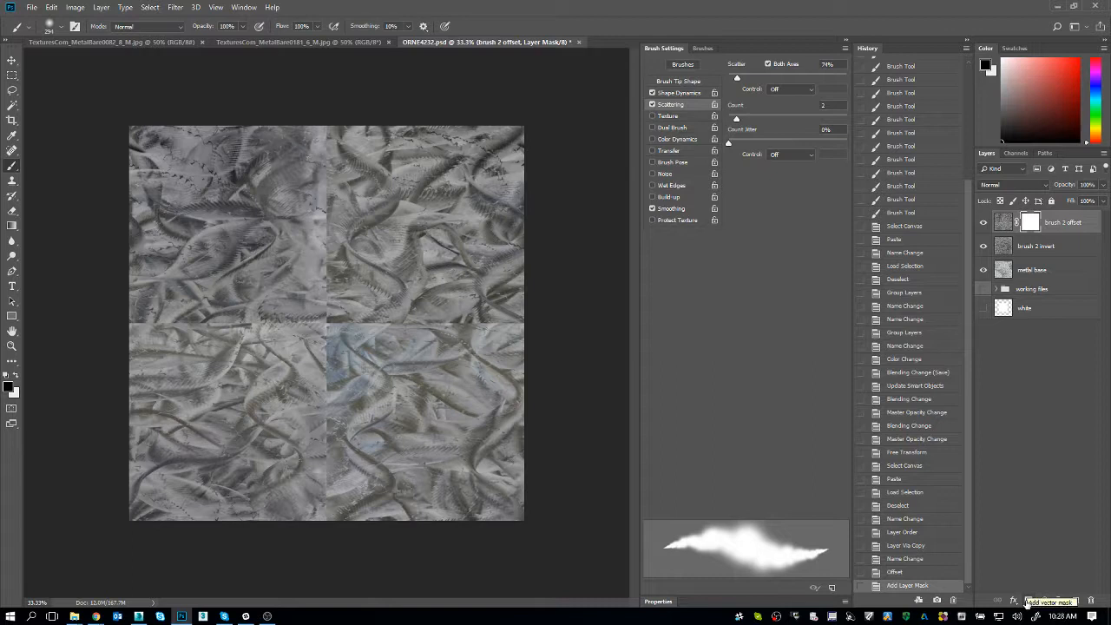
mouse_move(328, 228)
left_mouse_down()
mouse_move(325, 283)
mouse_move(328, 405)
mouse_move(300, 324)
mouse_move(169, 330)
left_mouse_up()
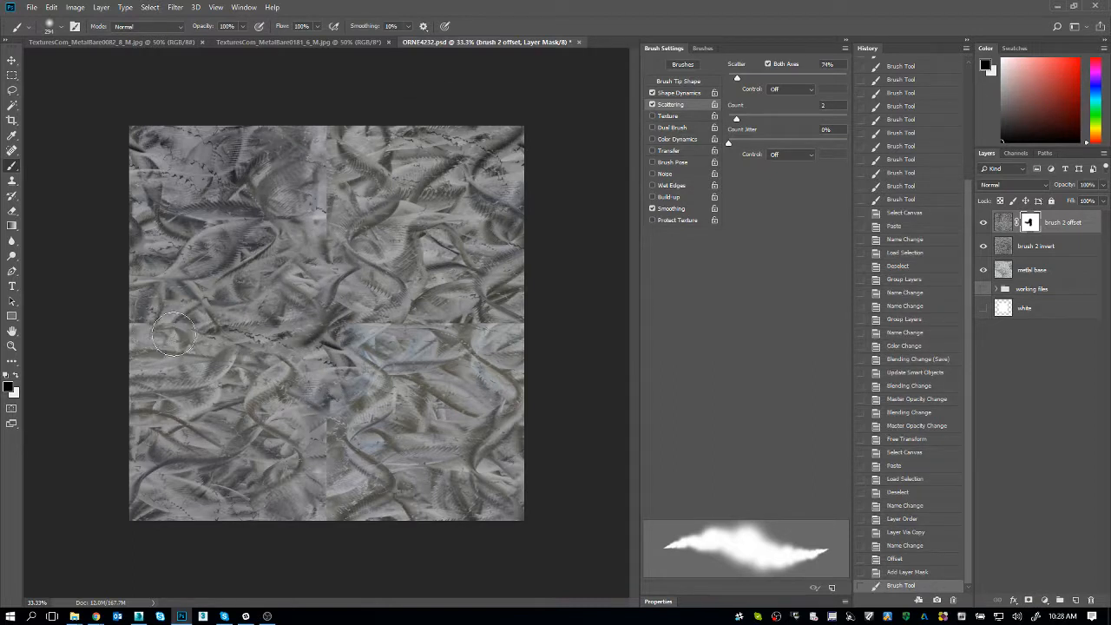
mouse_move(308, 241)
left_mouse_down()
mouse_move(300, 174)
mouse_move(313, 148)
mouse_move(322, 239)
left_mouse_up()
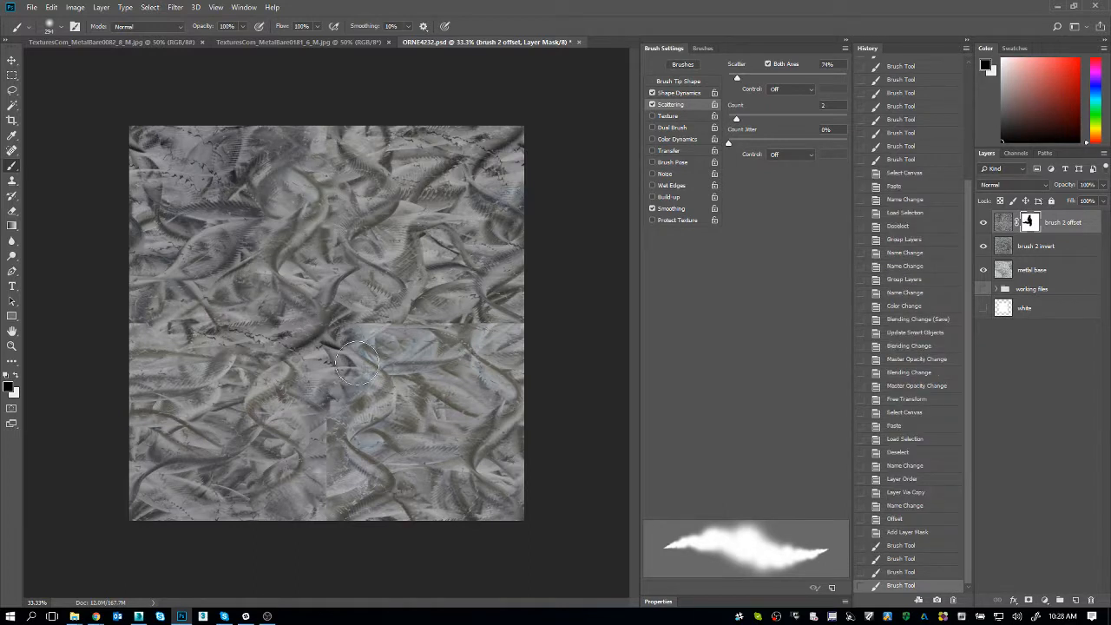
mouse_move(356, 342)
left_mouse_down()
mouse_move(346, 301)
mouse_move(422, 328)
mouse_move(499, 328)
mouse_move(404, 304)
left_mouse_up()
left_click_drag(344, 382, 326, 495)
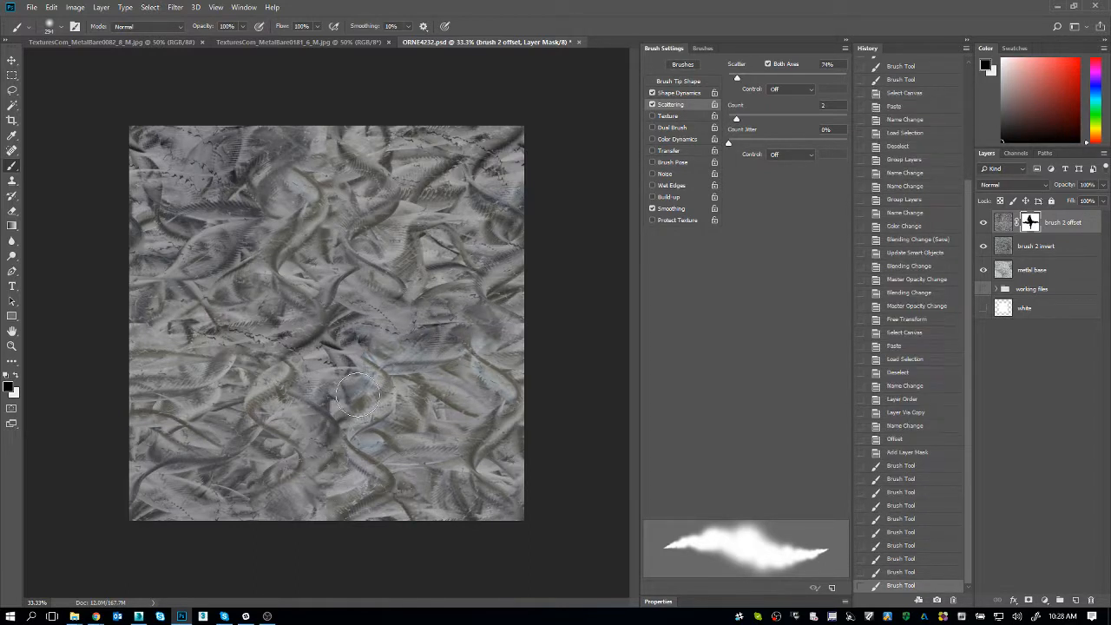
left_click_drag(291, 343, 333, 414)
key("bracketright")
key("bracketright")
key("bracketright")
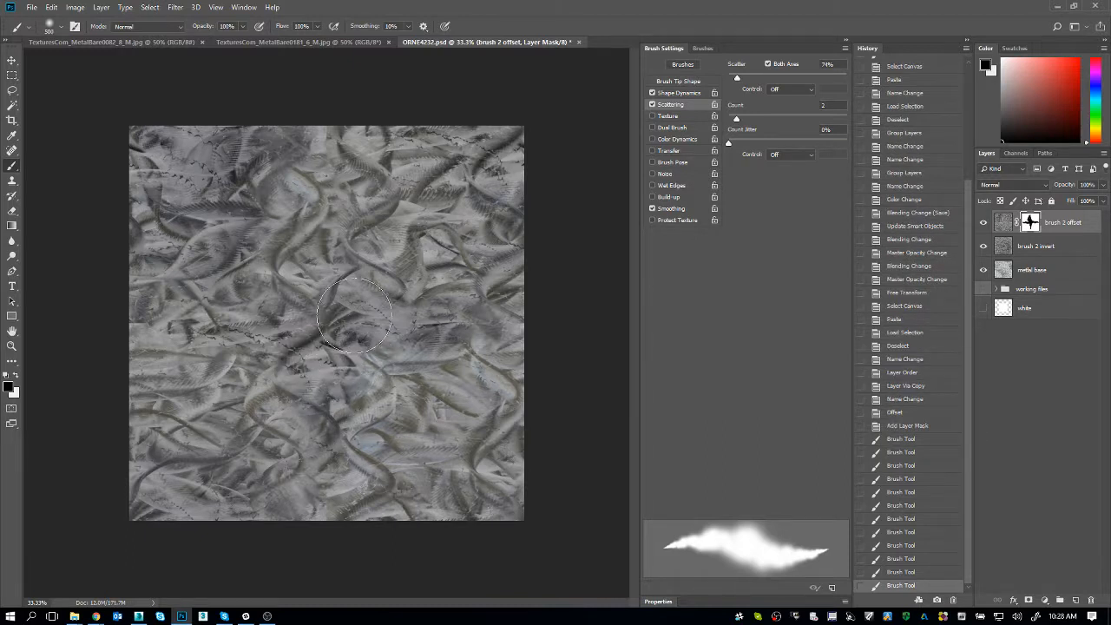
mouse_move(330, 330)
left_mouse_down()
mouse_move(369, 264)
mouse_move(292, 211)
mouse_move(363, 340)
mouse_move(355, 328)
left_mouse_up()
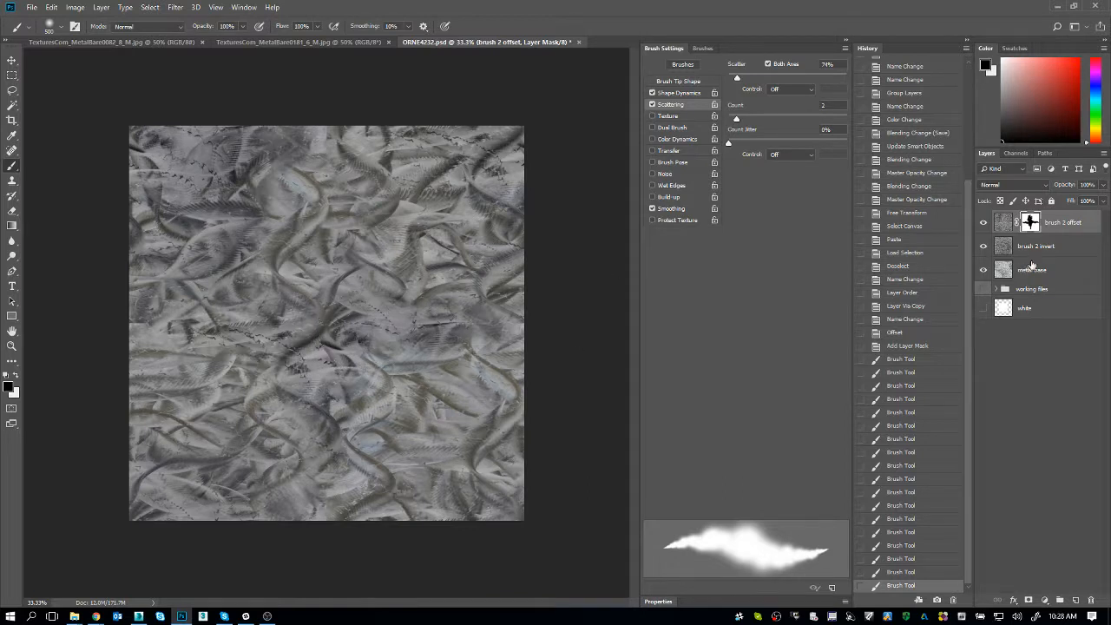
Stamp the visible layers into a new top layer and name it brush 2 offset comp
key("ctrl+shift+alt+e")
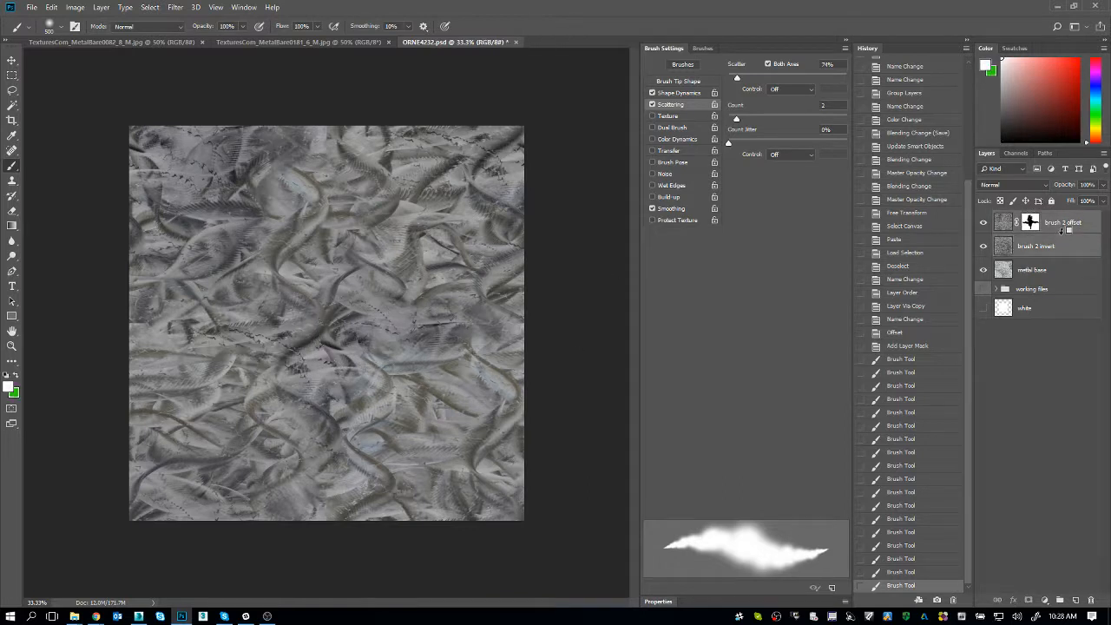
double_click(1033, 223)
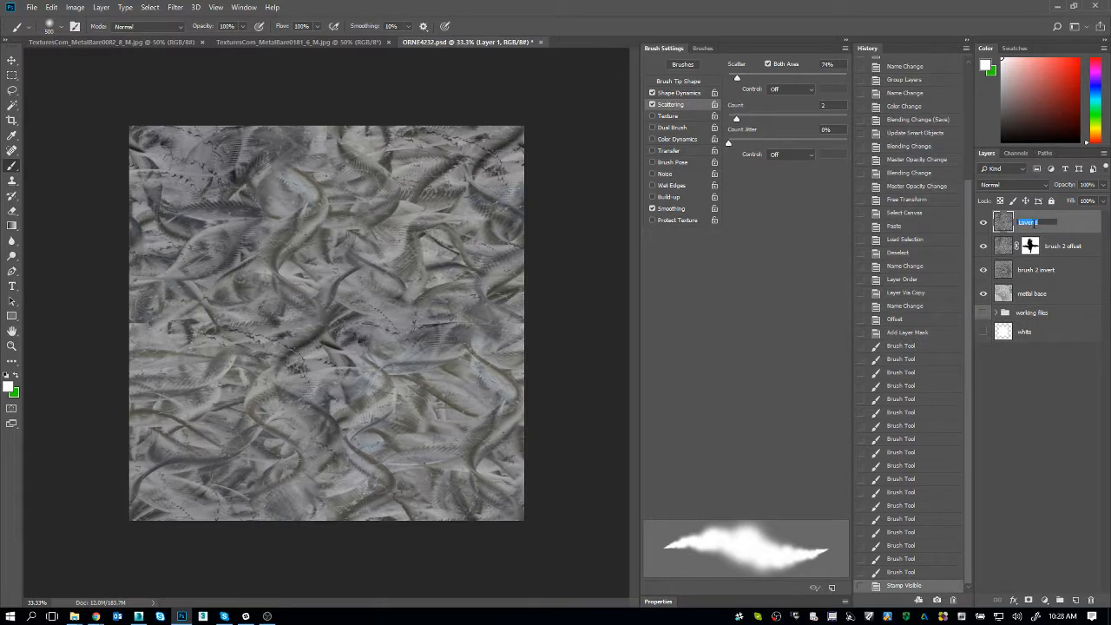
type("brush 2 offset comp")
key("Return")
Reapply the last Offset filter to brush 2 offset comp to check its seams, and undo it
key("m")
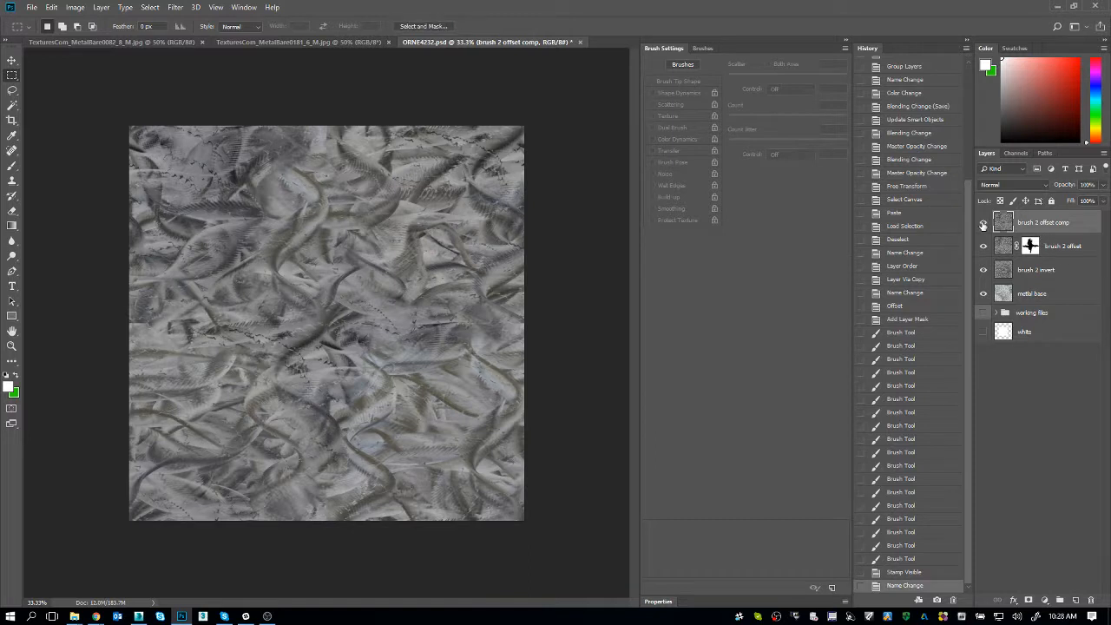
left_click(175, 7)
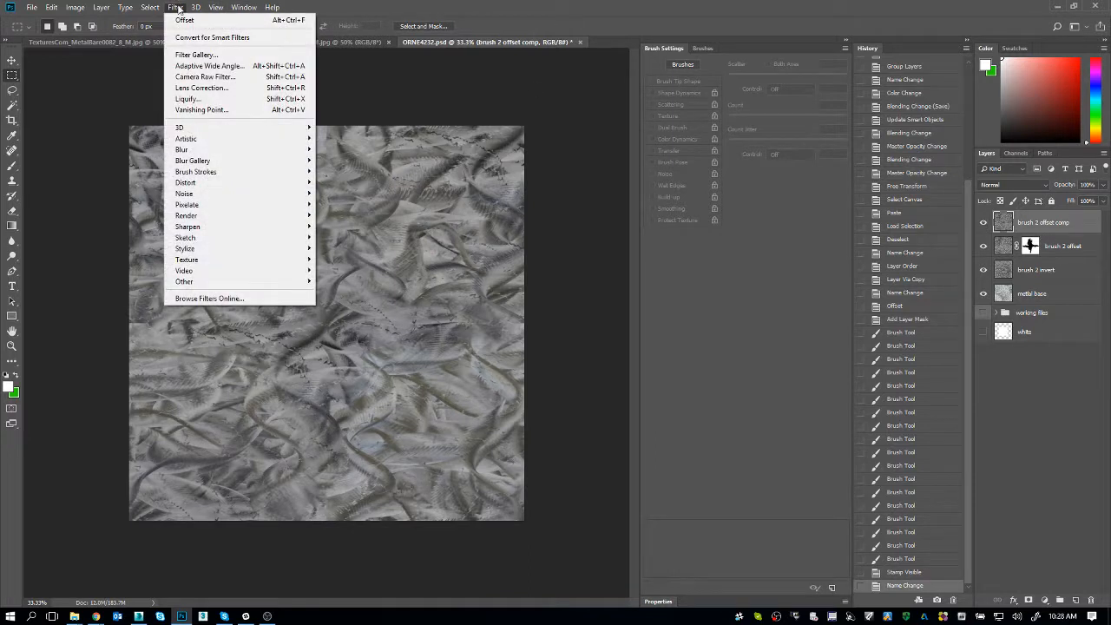
left_click(180, 19)
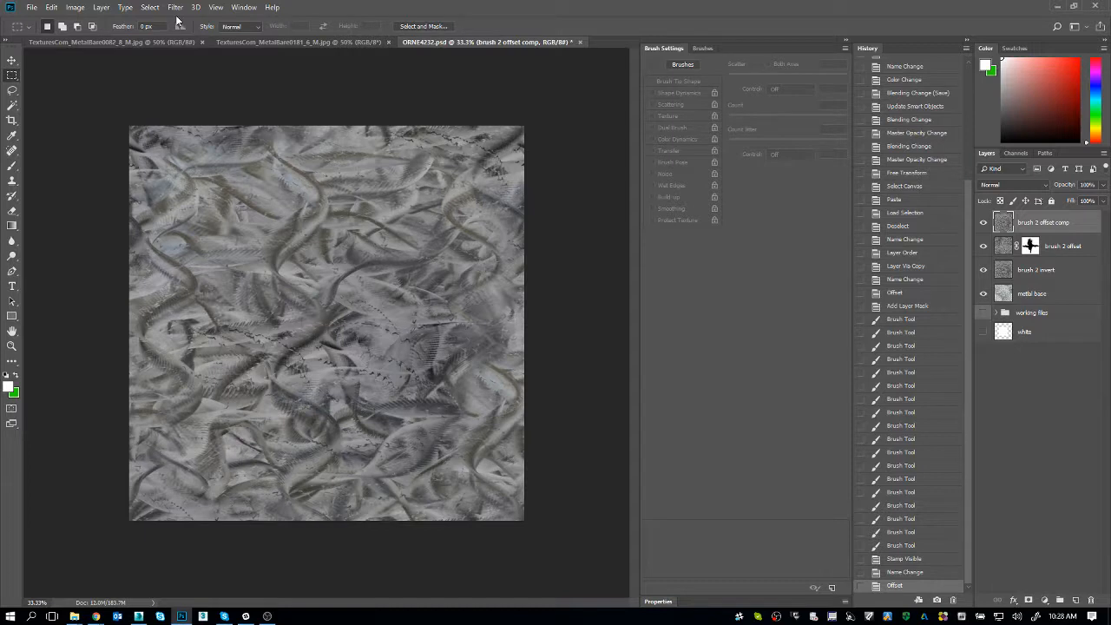
key("ctrl+z")
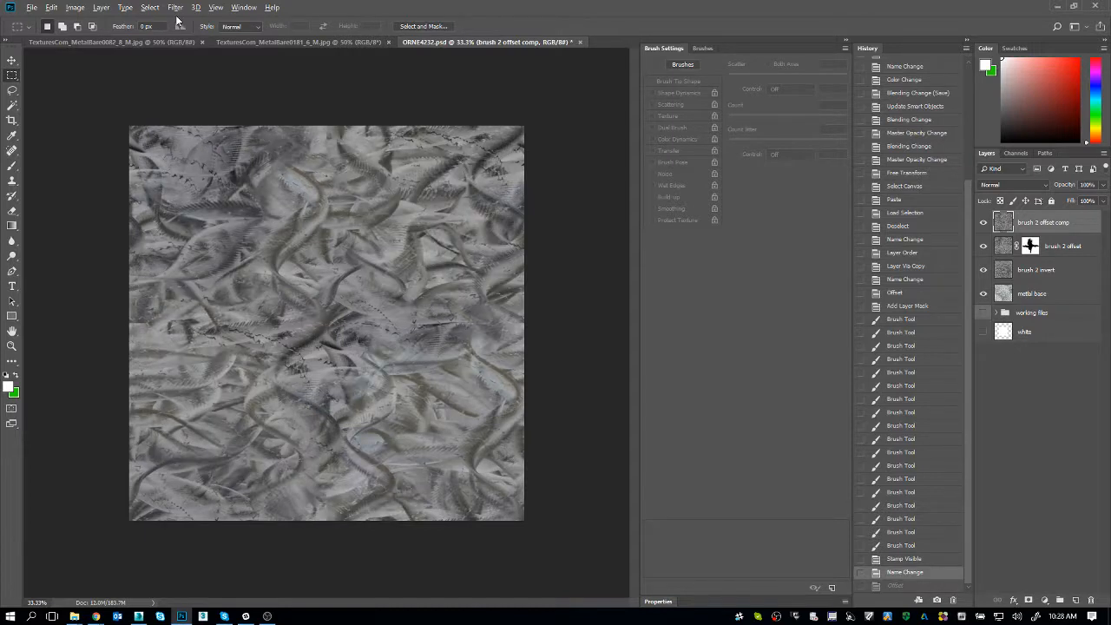
Move the brush 2 offset and brush 2 invert layers into the working files group
left_click(1068, 248)
left_click(1046, 274, "shift")
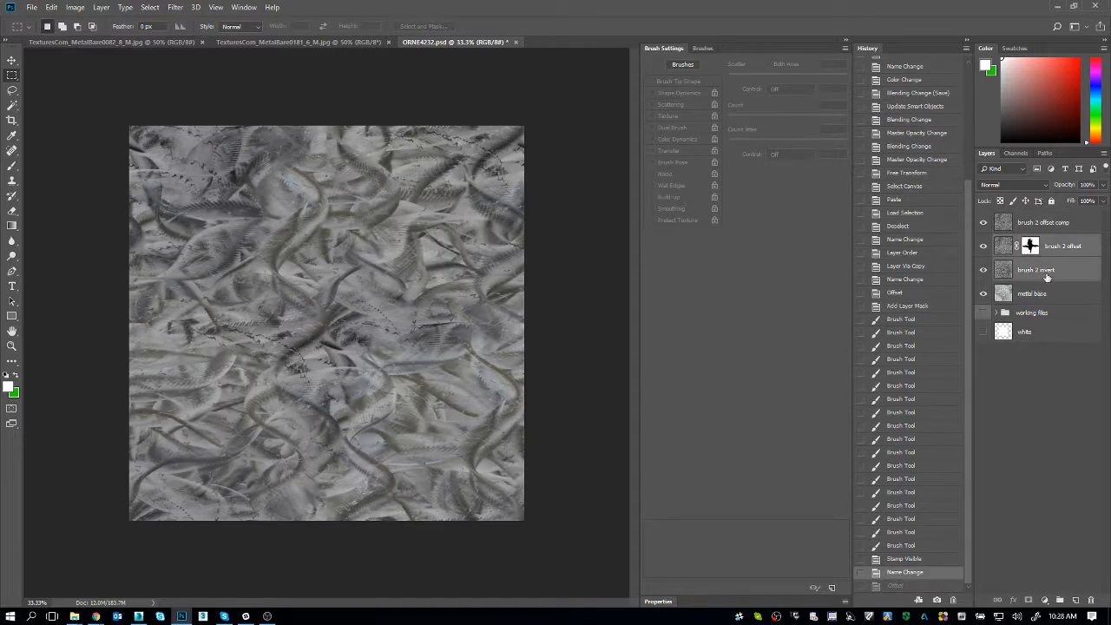
left_click_drag(1046, 276, 1031, 314)
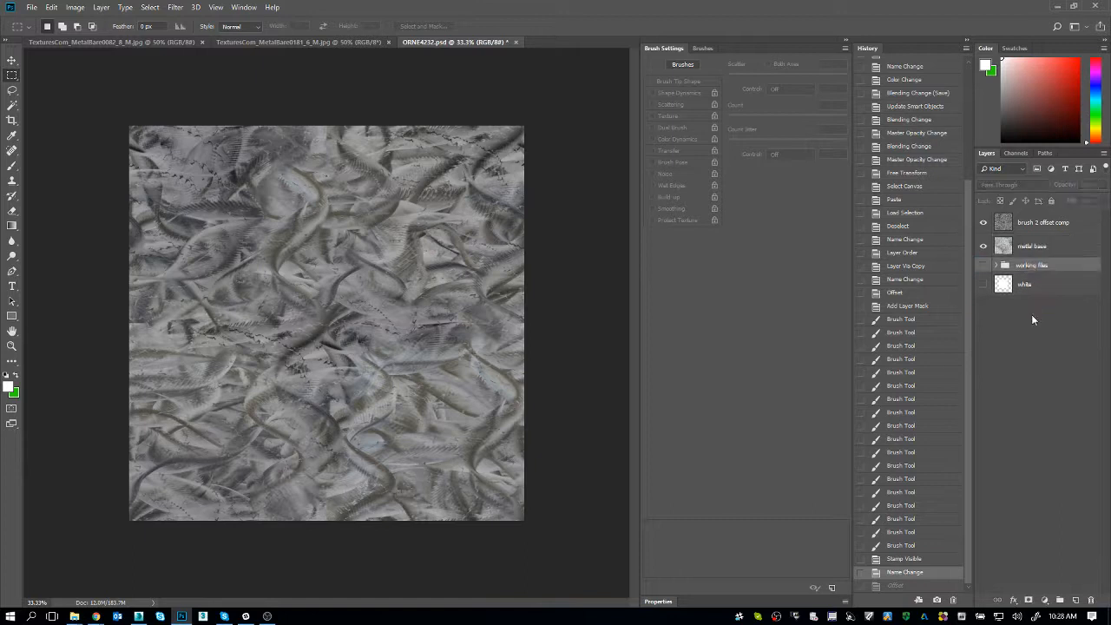
Blend brush 2 offset comp over the metal base with Hard Light at 50% opacity and save the document
left_click(1059, 224)
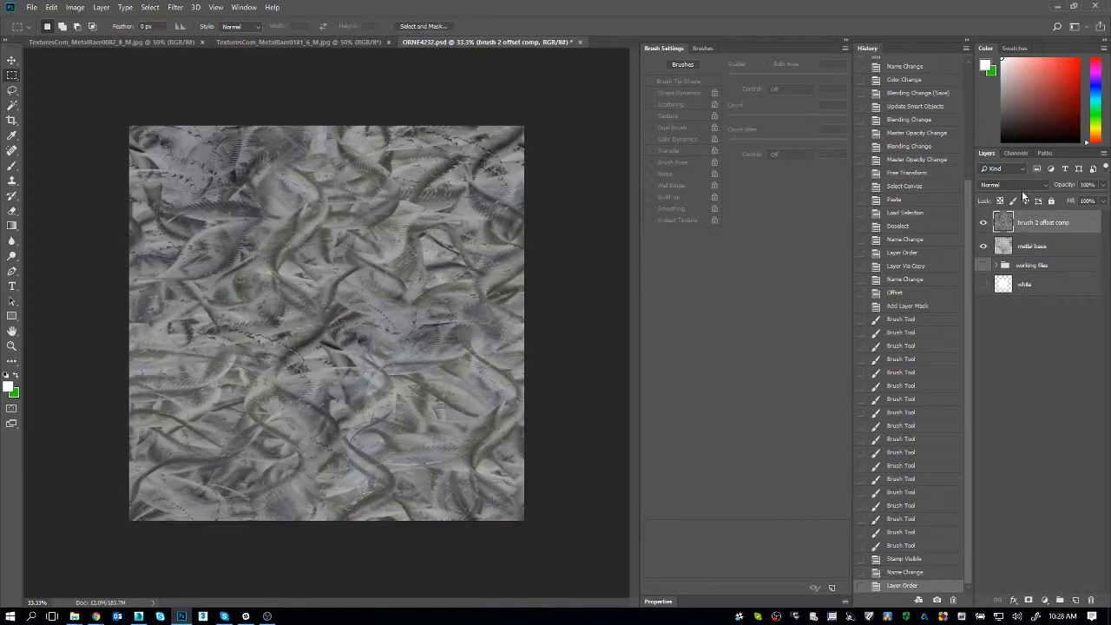
left_click(1022, 187)
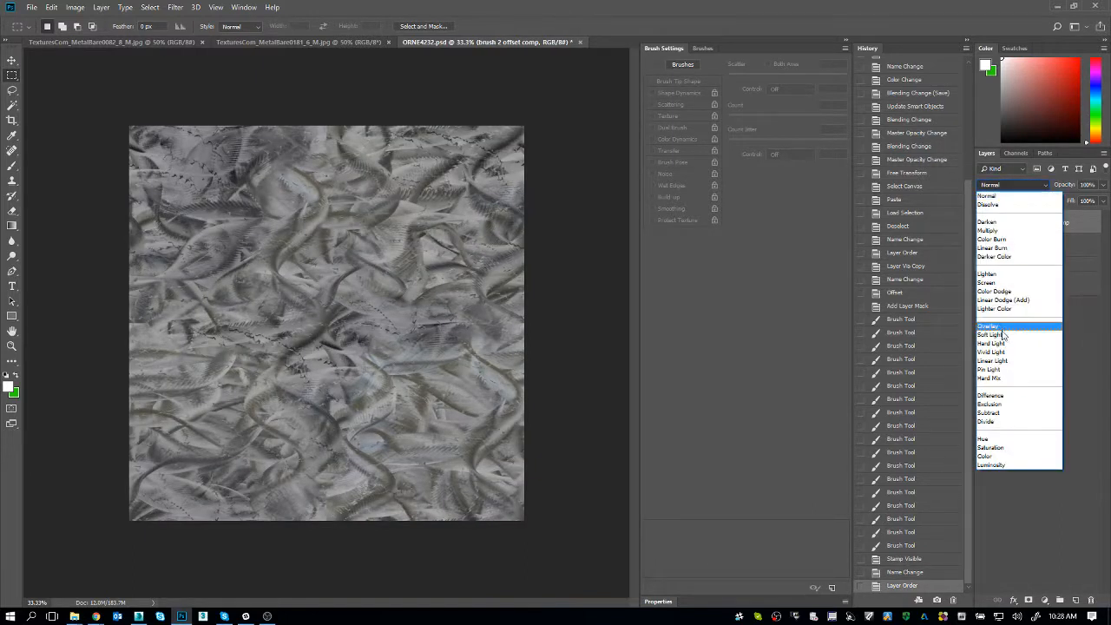
left_click(991, 343)
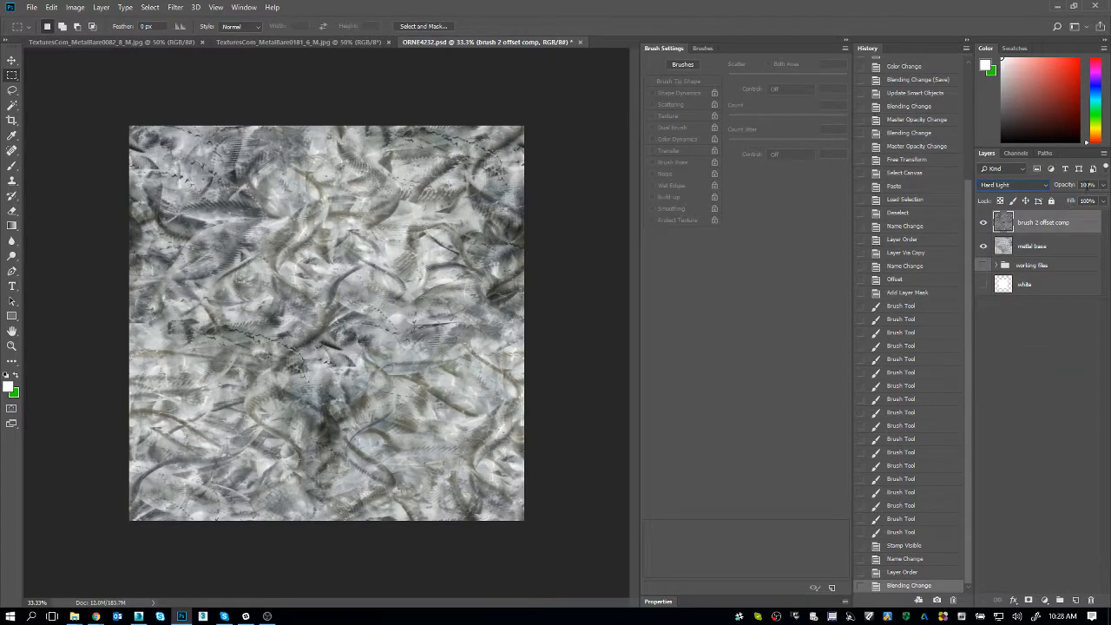
left_click(1087, 185)
type("50")
key("Return")
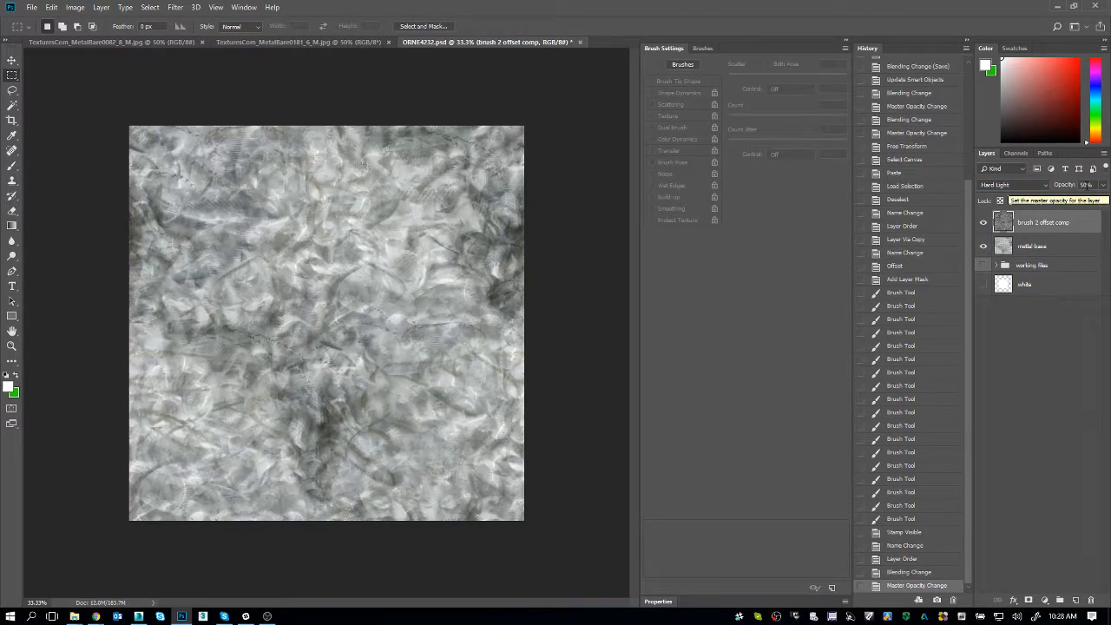
key("ctrl+s")
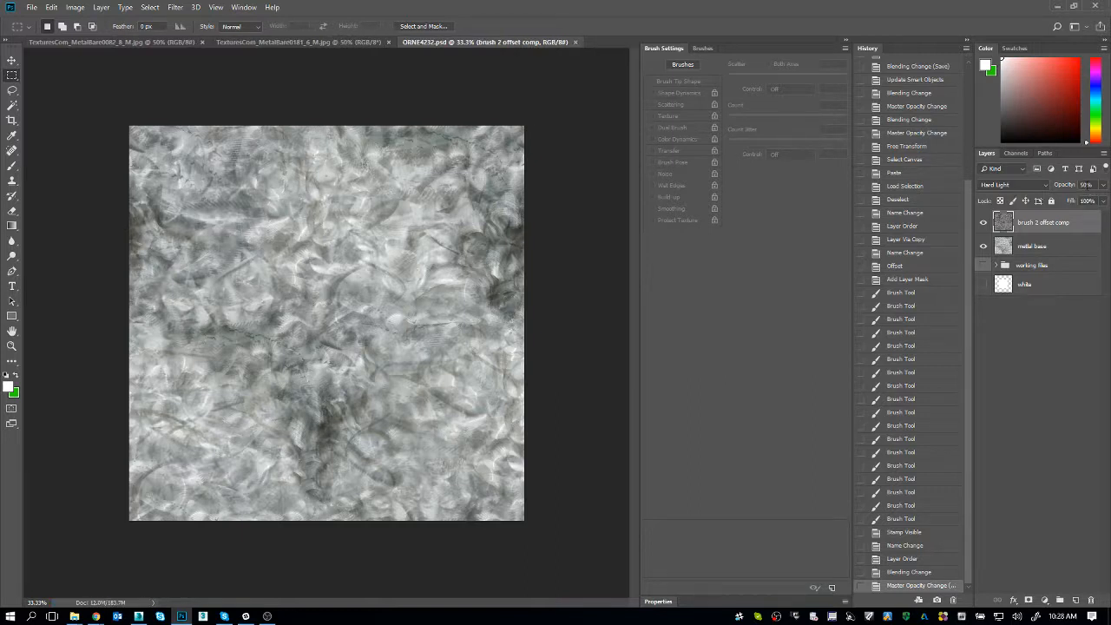
Add a Hue/Saturation adjustment layer above brush 2 offset comp and set its saturation to -43
left_click(1046, 601)
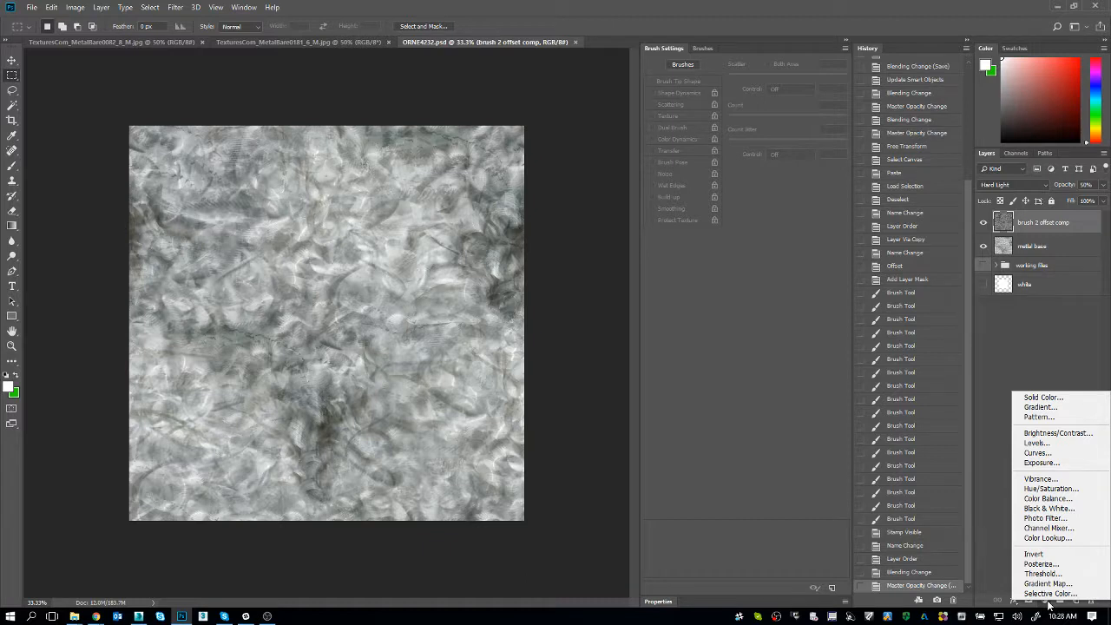
left_click(1044, 488)
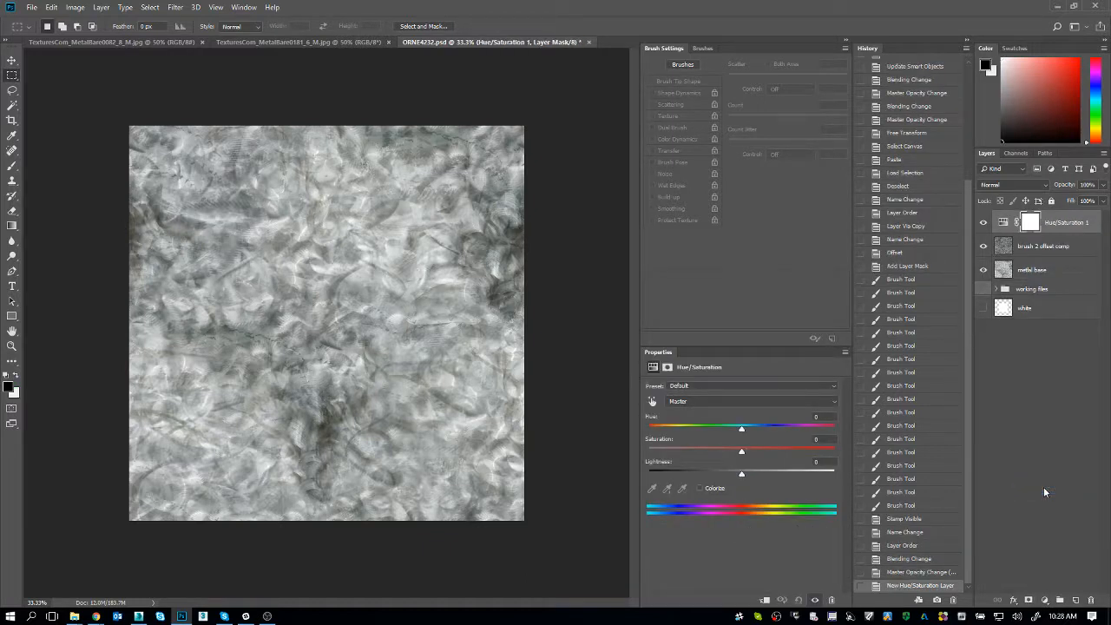
left_click(1016, 222)
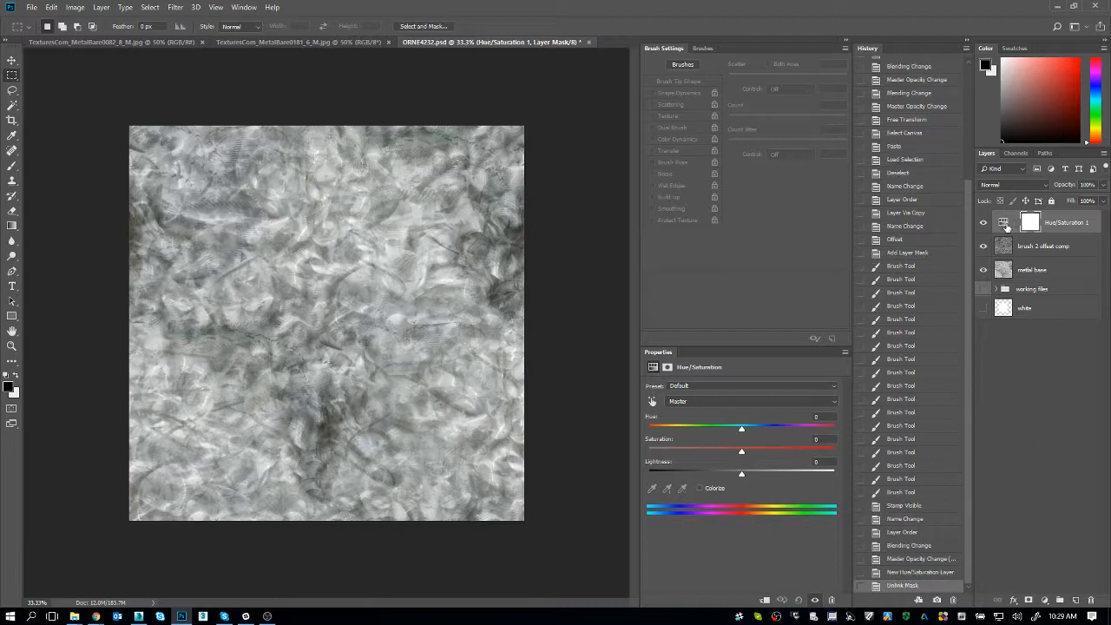
left_click(1007, 224)
left_click(1017, 222)
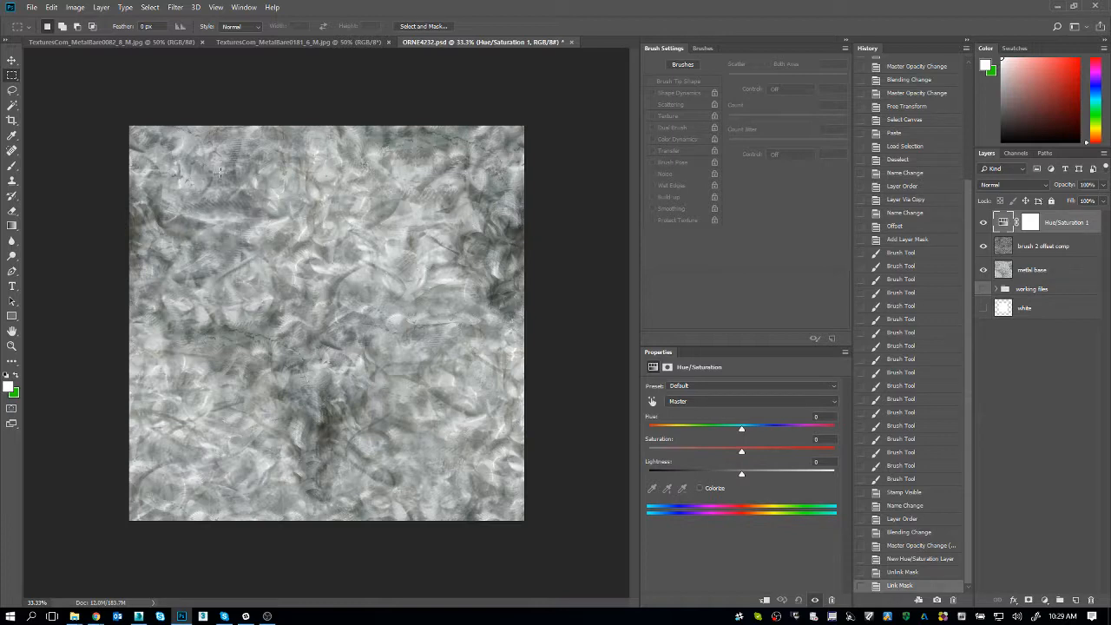
left_click_drag(703, 452, 582, 437)
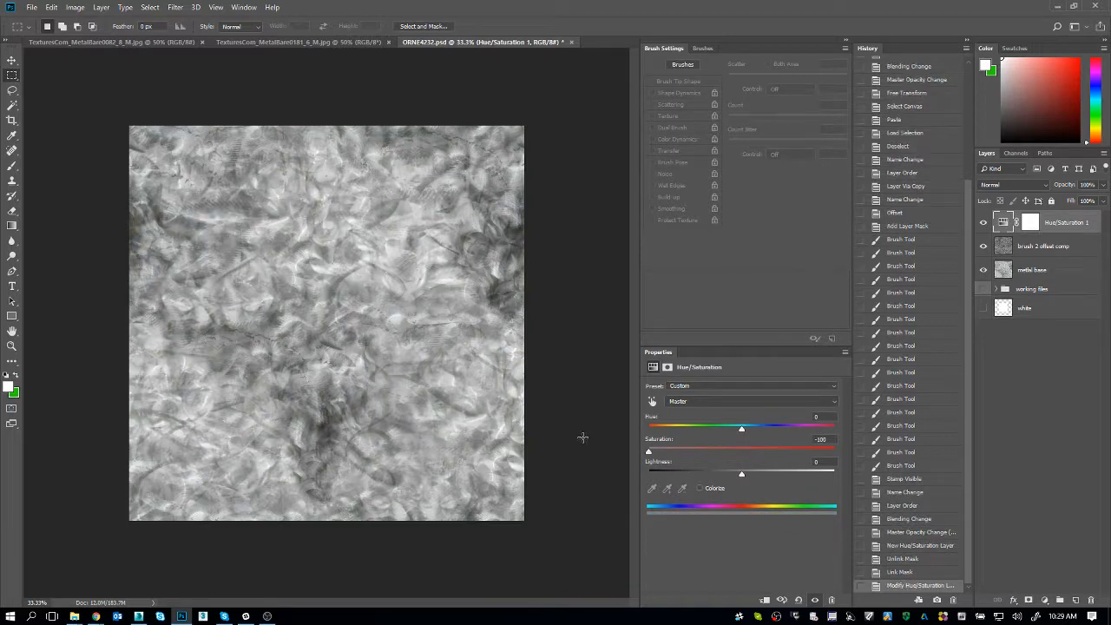
left_click(820, 439)
type("0")
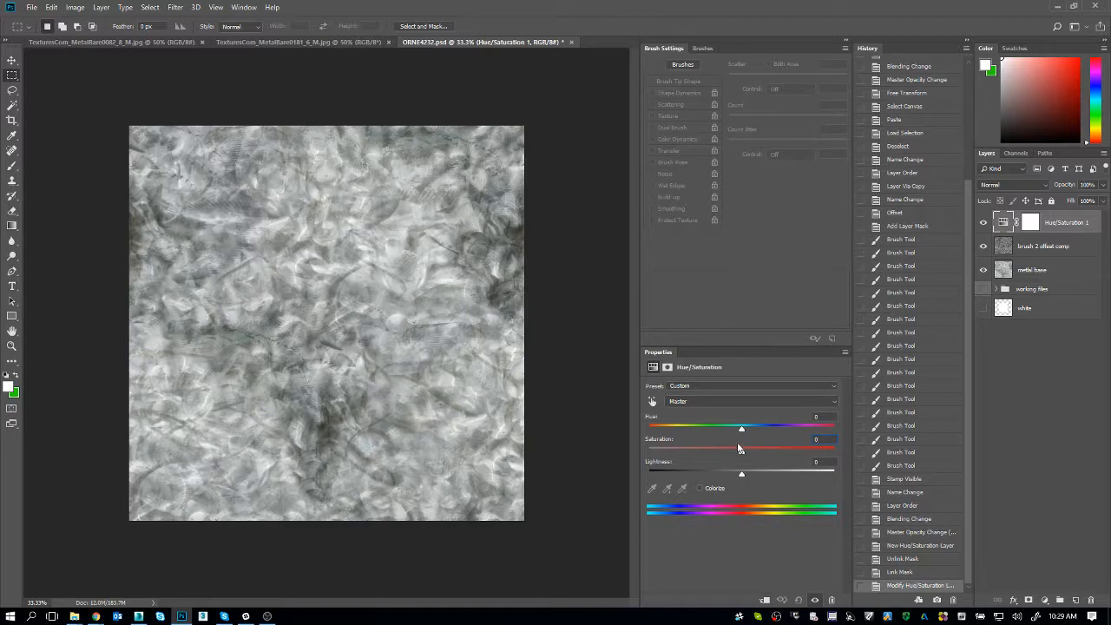
left_click_drag(709, 448, 701, 449)
Add a Levels adjustment layer above Hue/Saturation with the midtone at 1.28 and the output black level at 15
left_click(1045, 600)
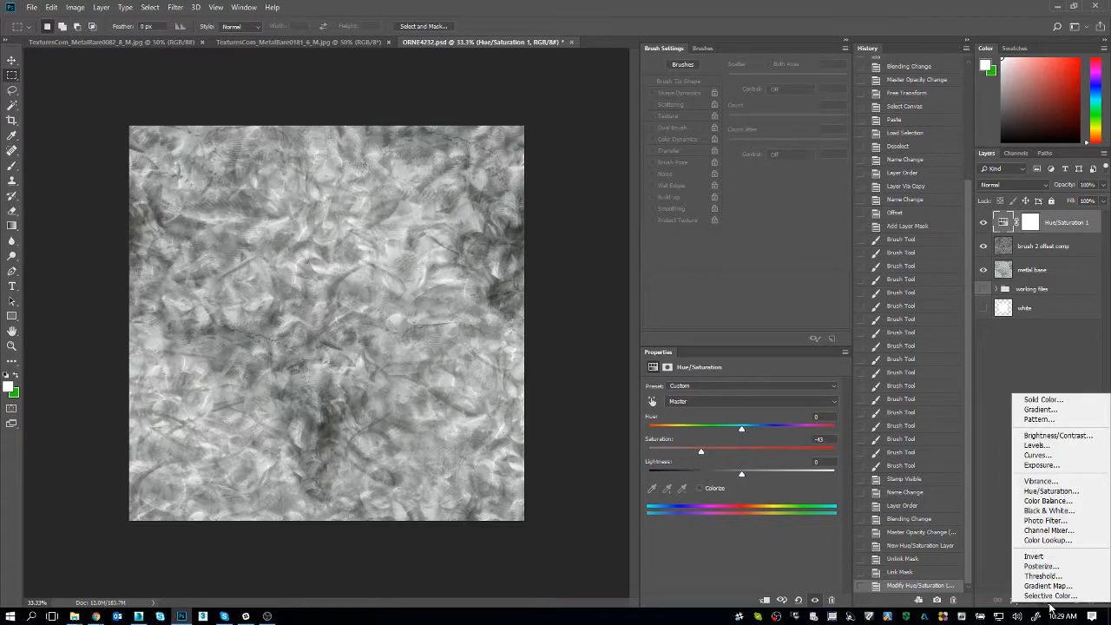
left_click(1074, 446)
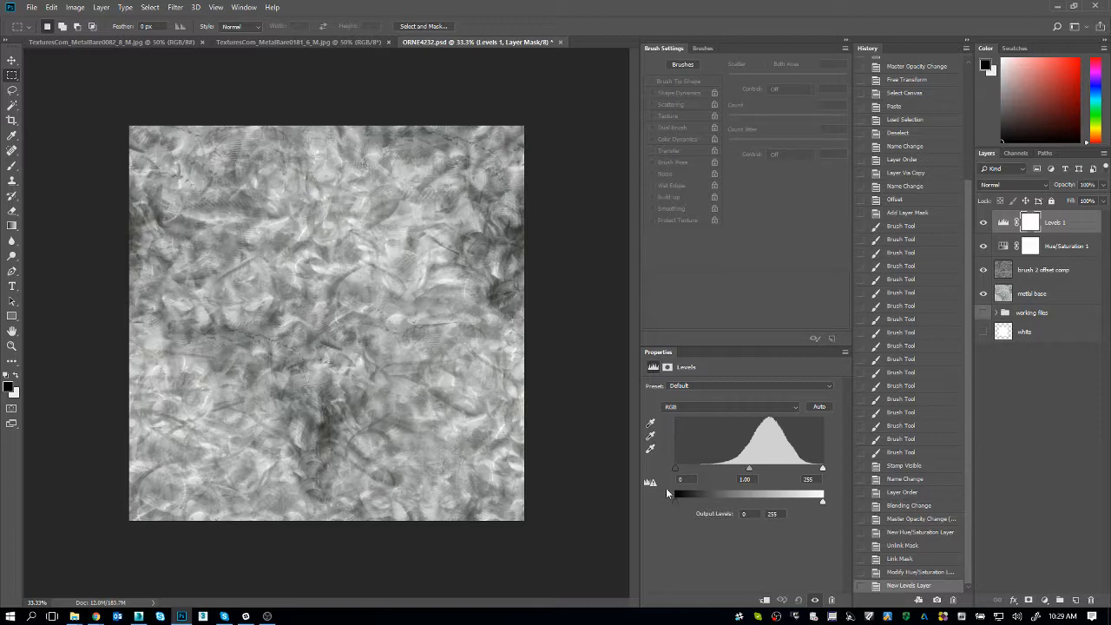
left_click_drag(744, 468, 742, 470)
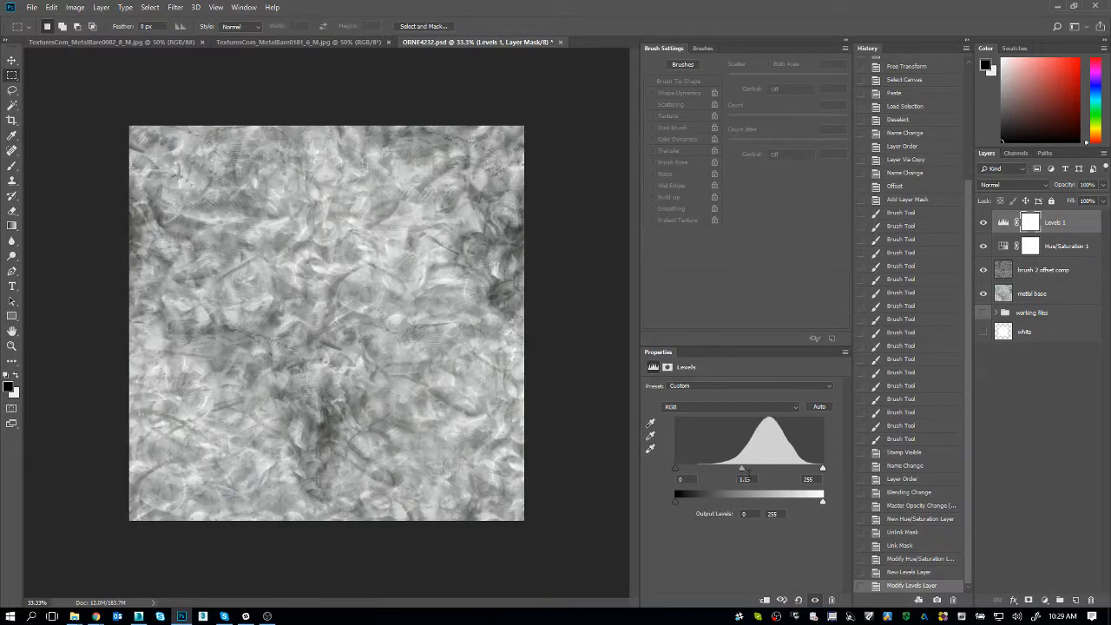
left_click(744, 479)
type("1")
key("Return")
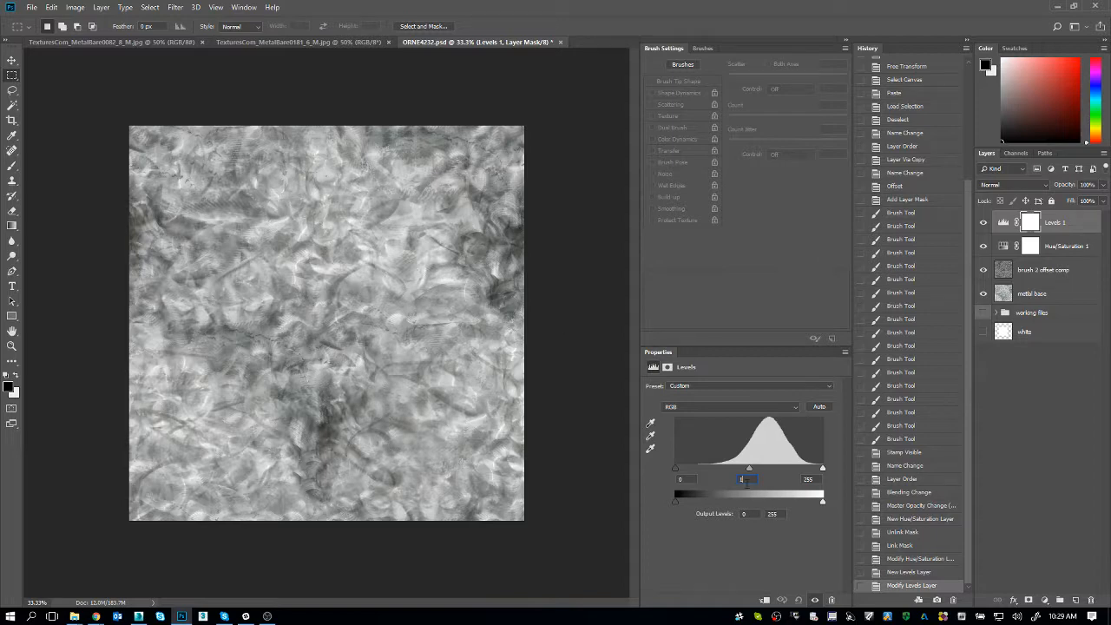
left_click_drag(747, 467, 736, 467)
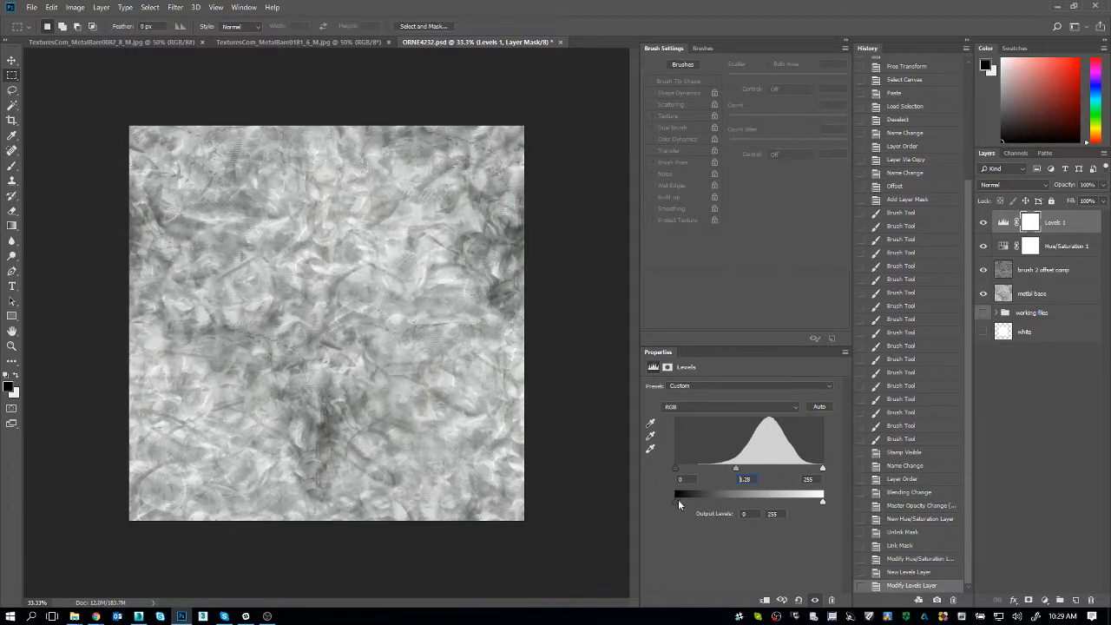
left_click_drag(678, 501, 676, 504)
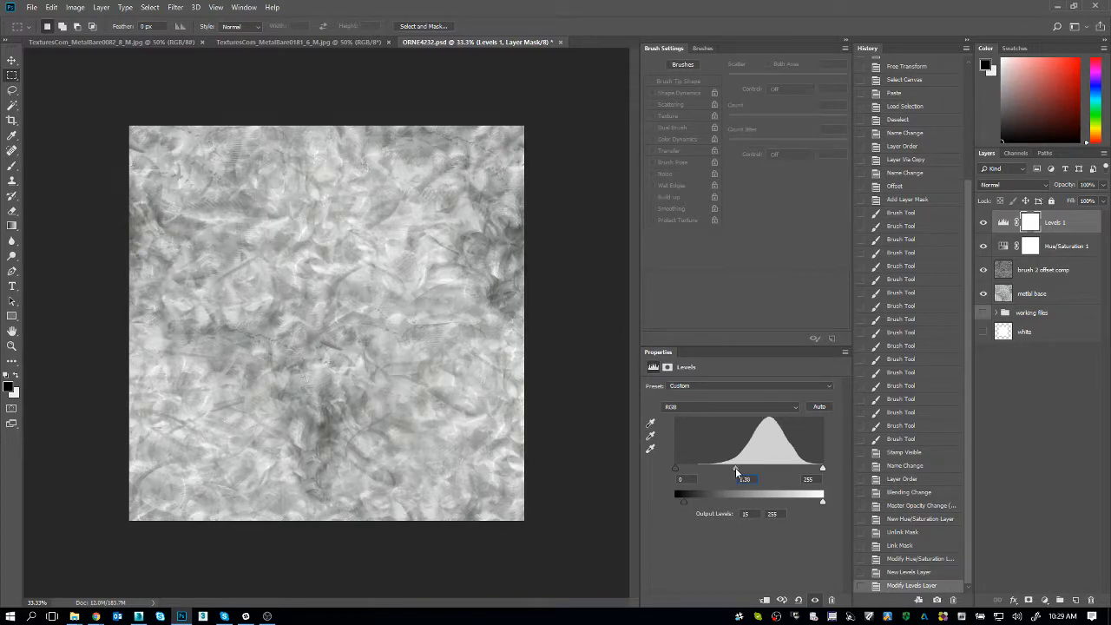
left_click_drag(735, 467, 737, 467)
mouse_move(823, 468)
left_mouse_down()
mouse_move(808, 468)
mouse_move(824, 468)
left_mouse_up()
Inspect the adjusted texture up close and at full-canvas view, and save the document
left_click_drag(326, 237, 426, 390)
key("ctrl+d")
key("z")
key("ctrl+0")
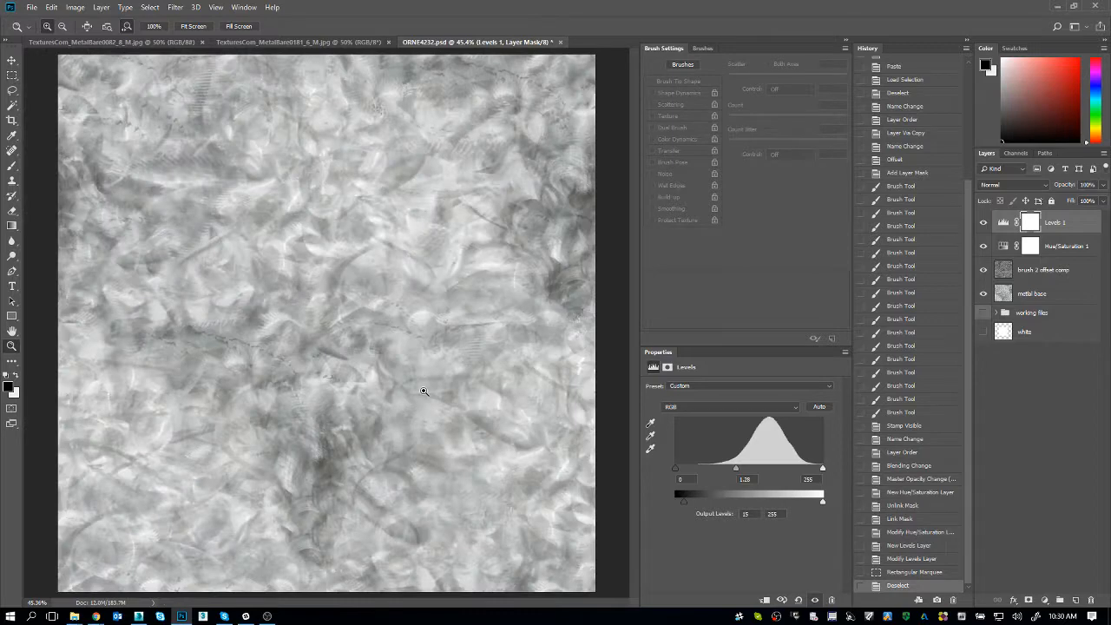
left_click_drag(404, 245, 419, 242)
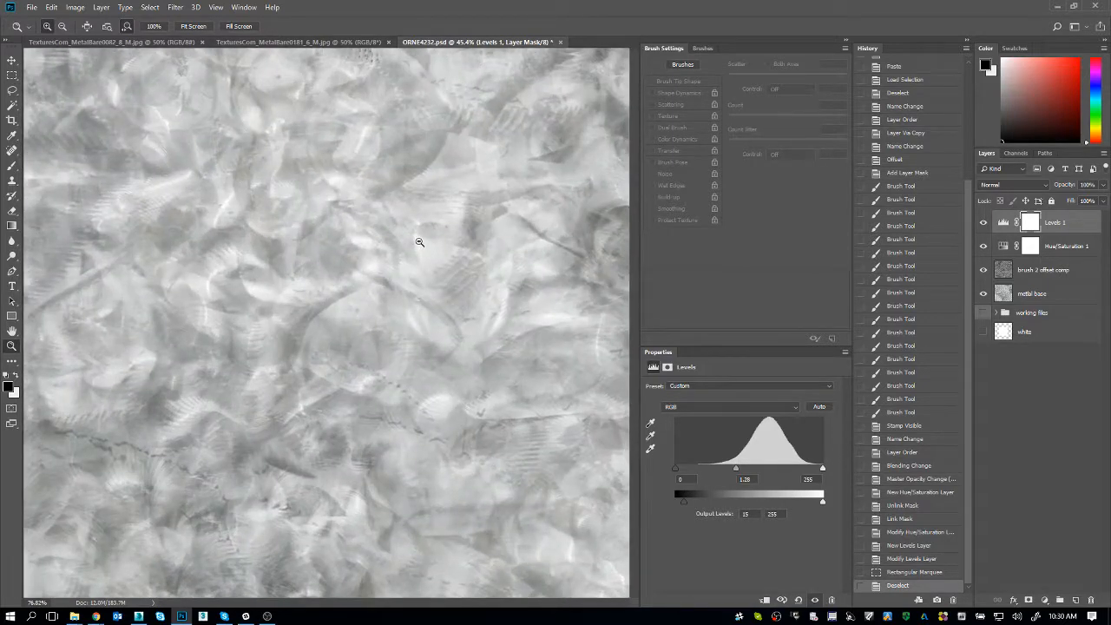
key("ctrl+0")
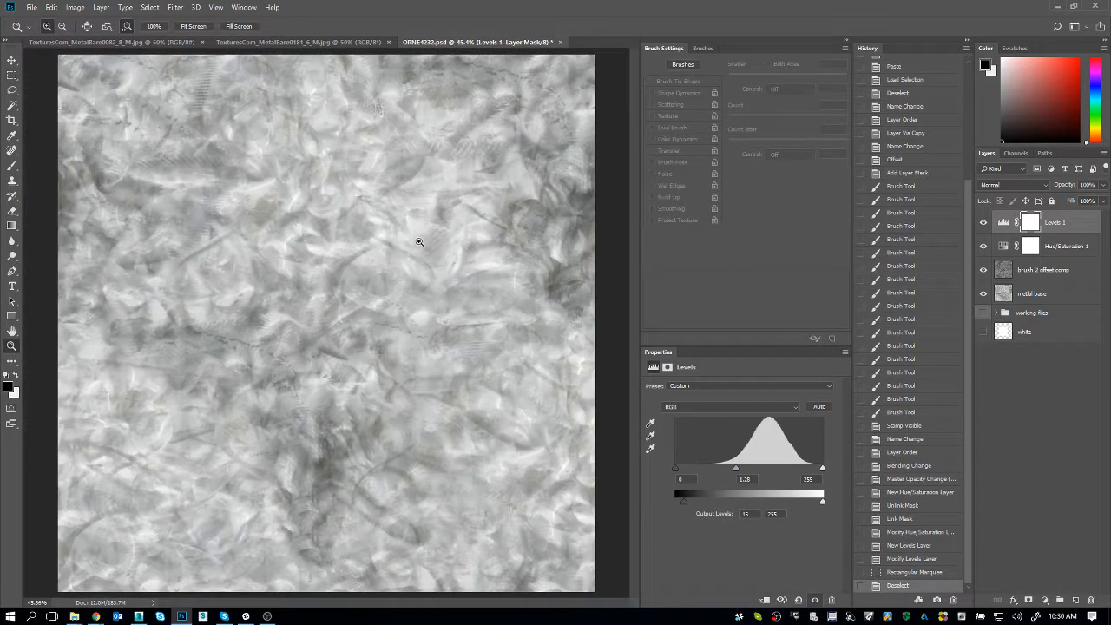
key("ctrl+s")
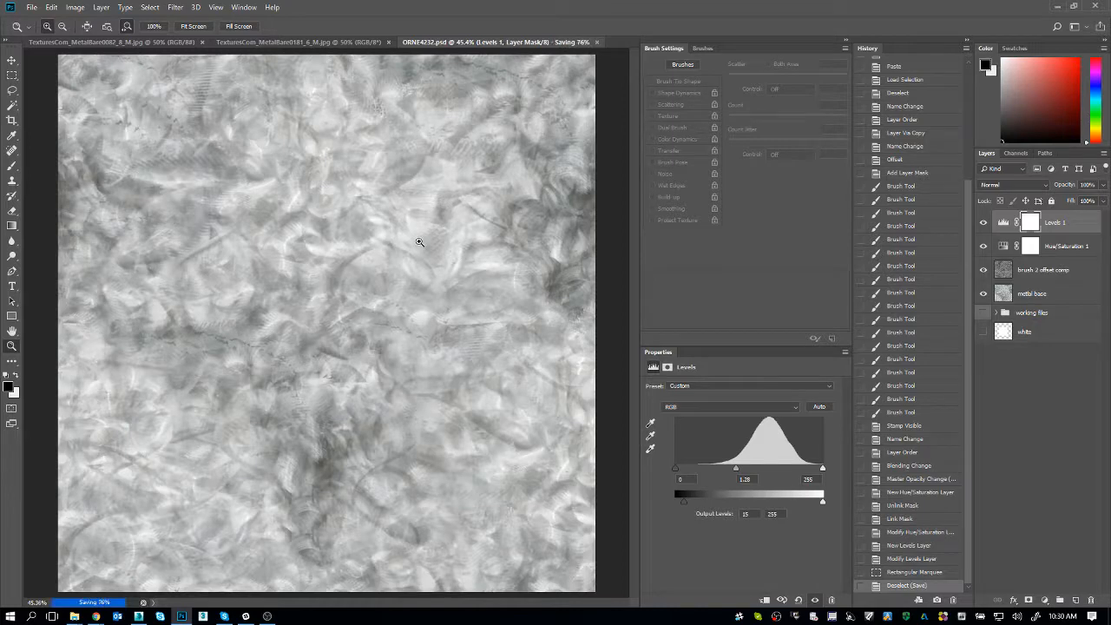
Start saving the texture under a new file name, ORNE4232_reflect, in the Photoshop folder
key("ctrl+shift+s")
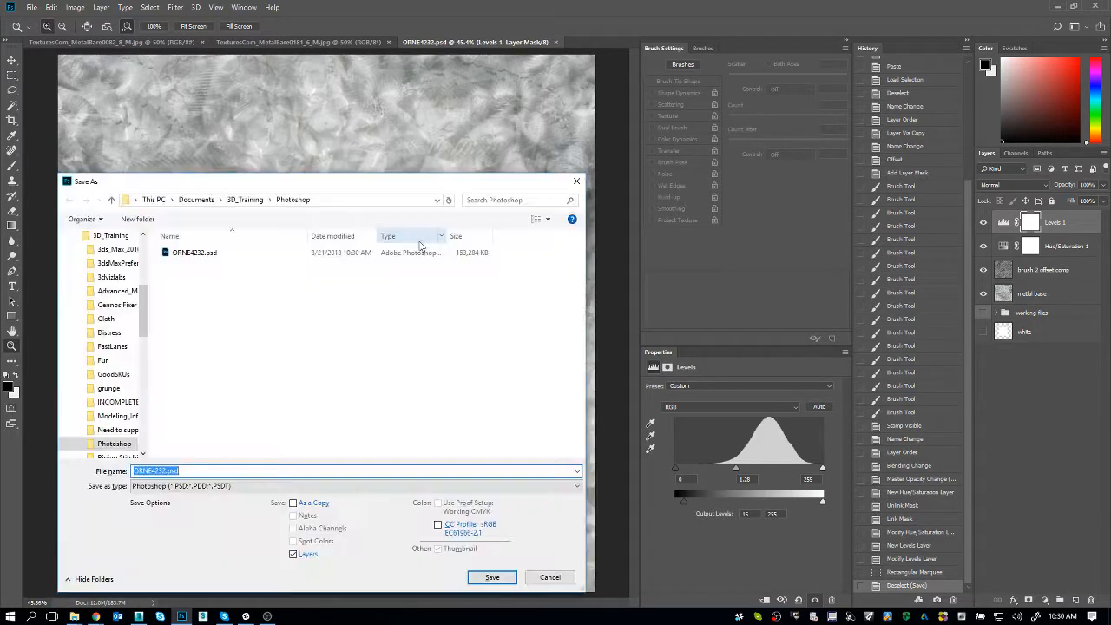
left_click(278, 472)
key("BackSpace")
key("BackSpace")
key("BackSpace")
key("BackSpace")
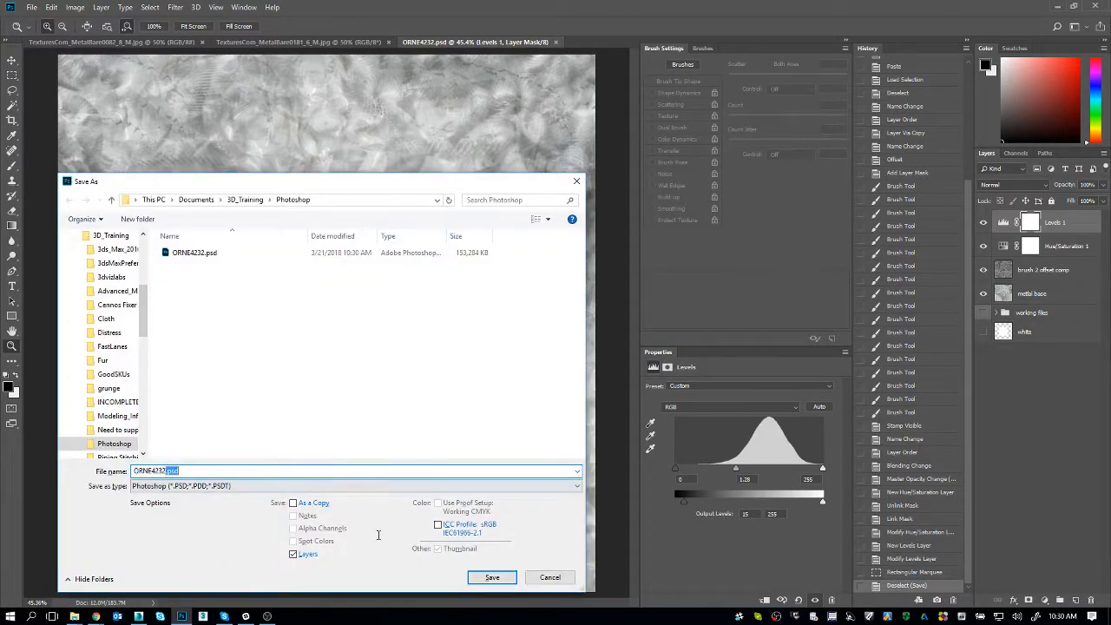
type("_reflect")
Set the save format to PNG and write the file with the smallest file size option
key("Tab")
key("p")
key("p")
key("p")
key("p")
key("p")
key("p")
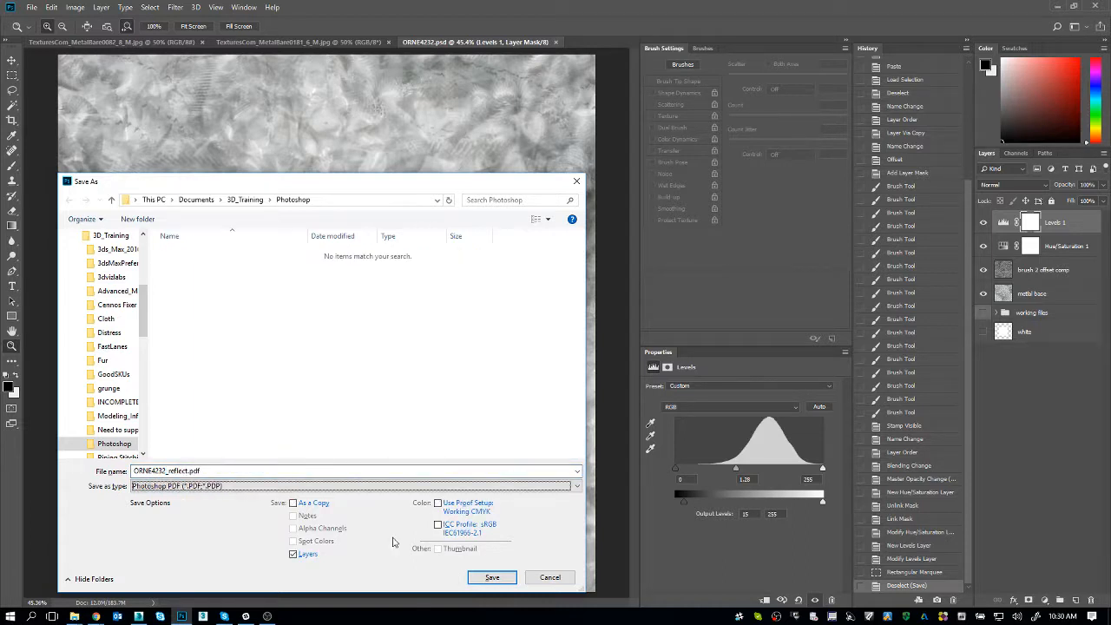
key("Return")
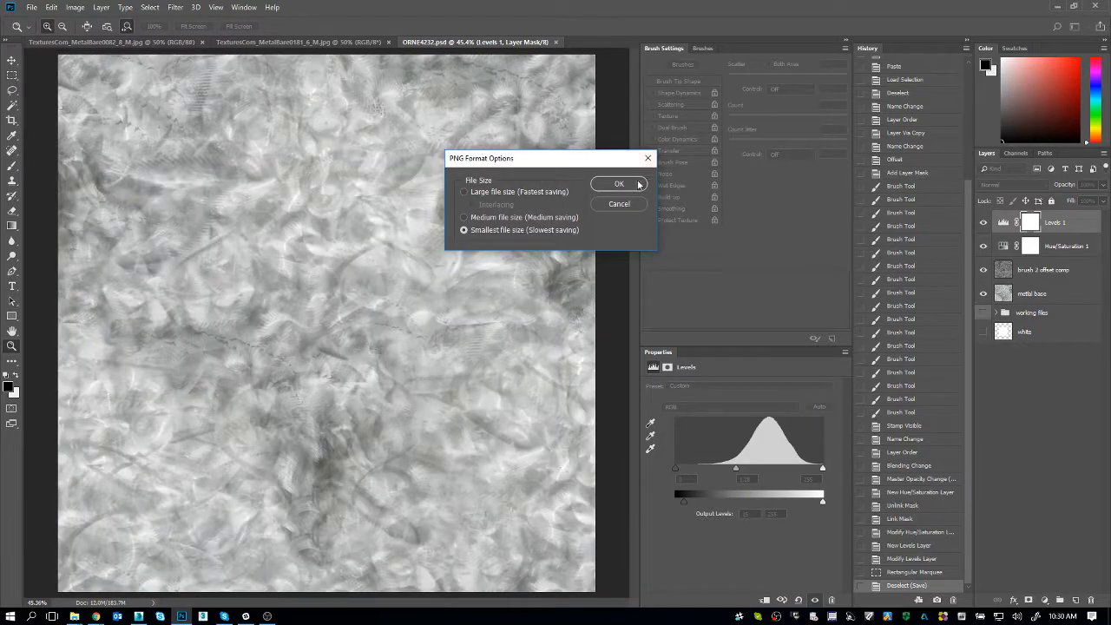
left_click(634, 182)
Review the reference artwork in the browser, then in 3ds Max size the box to length 2, width 8, height 23 and name it Piece1
key("alt+Tab")
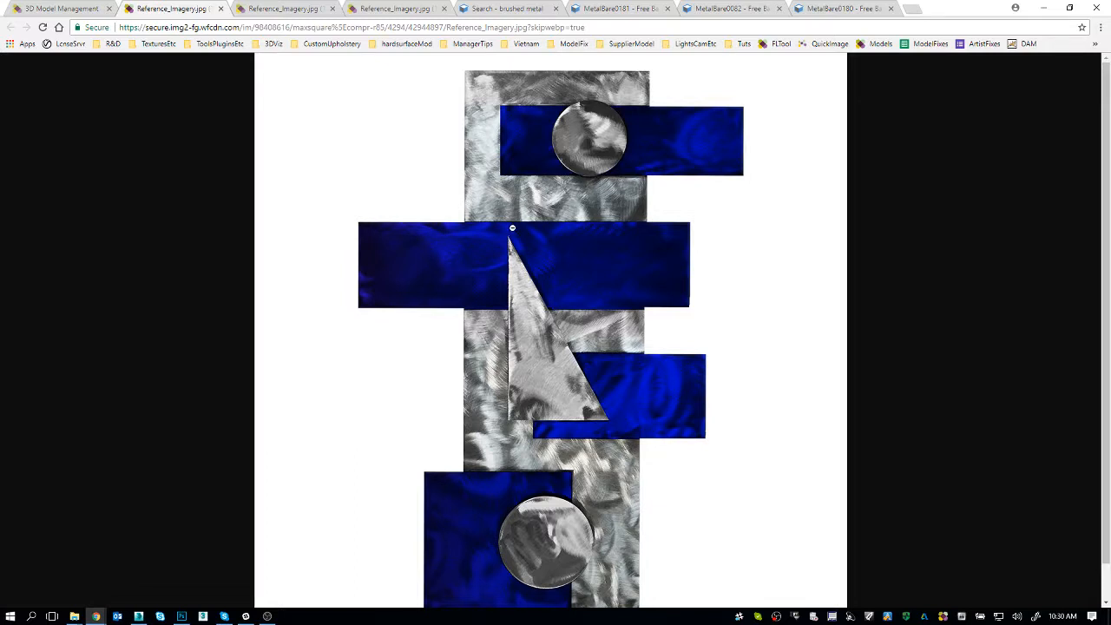
scroll(512, 260, "down", 1)
scroll(536, 383, "up", 1)
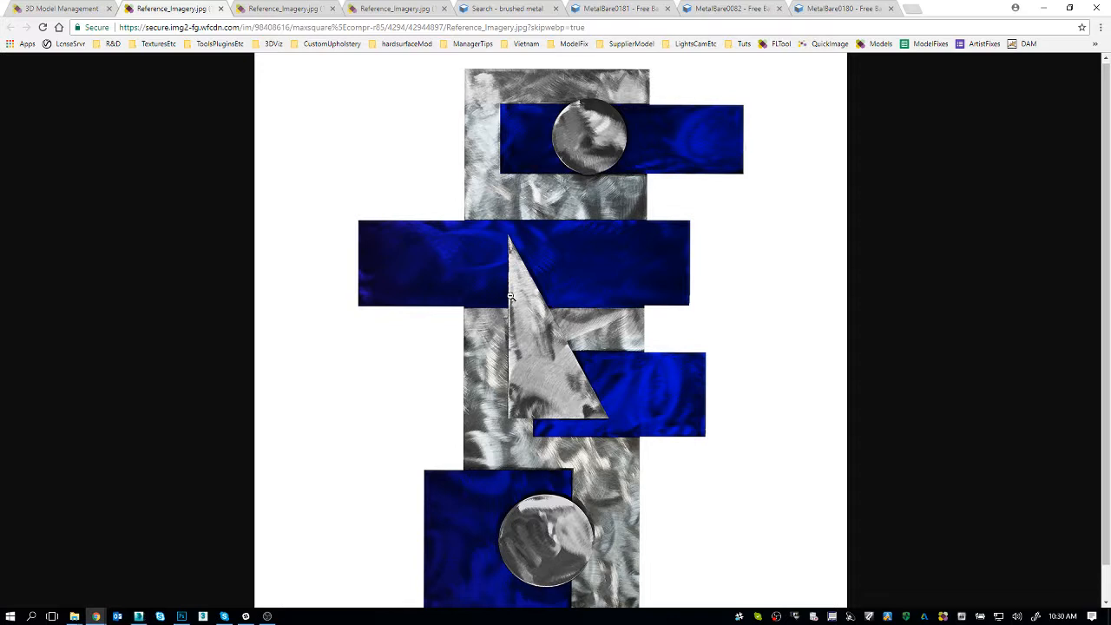
scroll(511, 297, "down", 1)
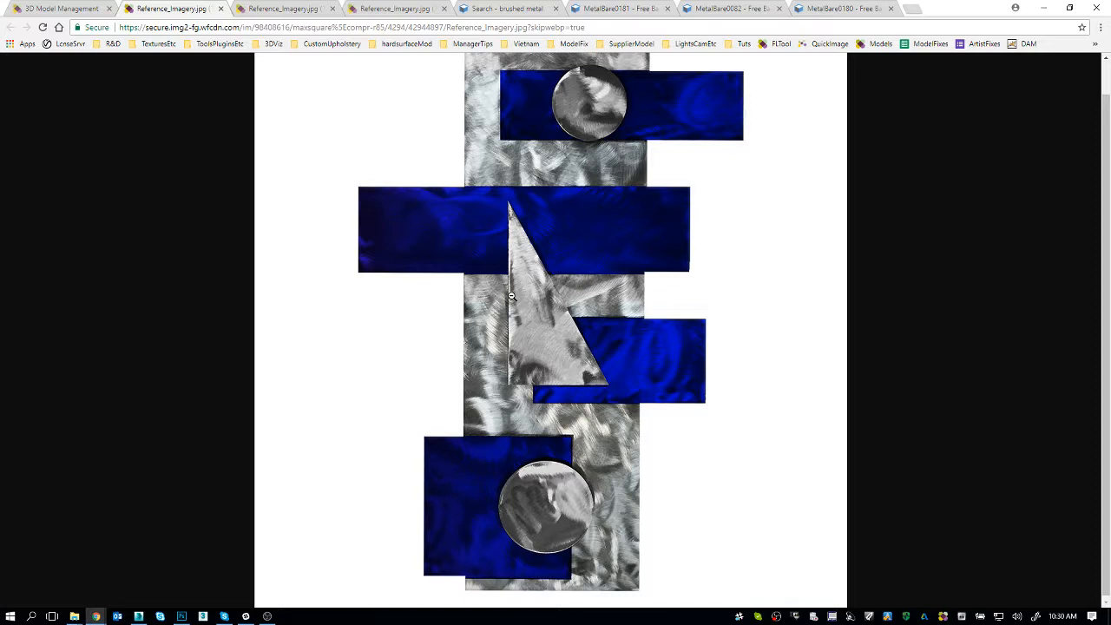
key("alt+Tab")
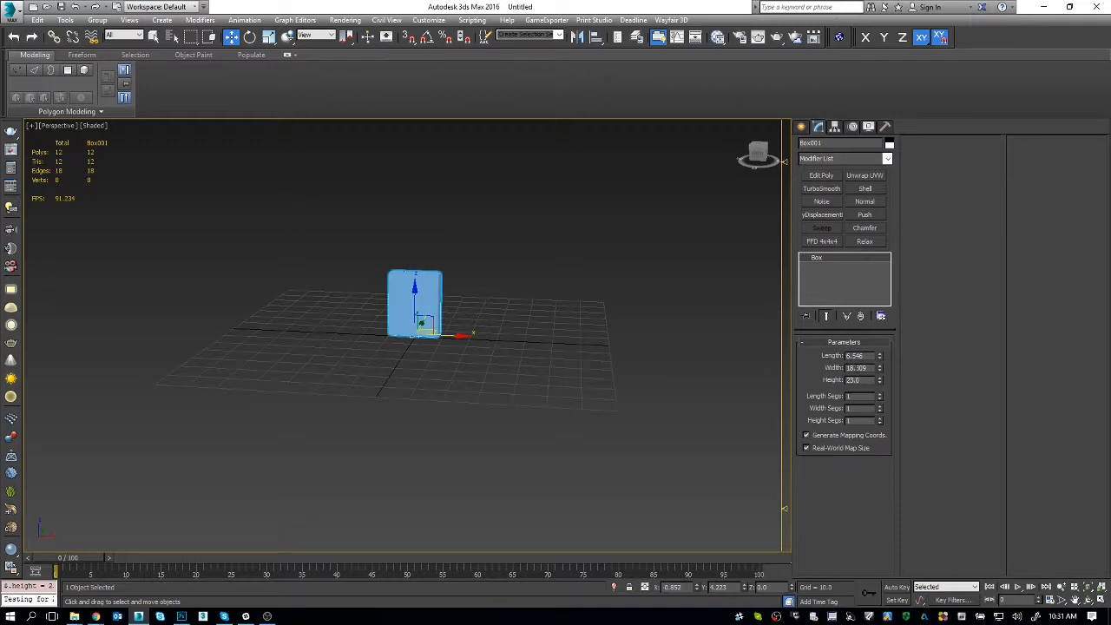
type("zPixel")
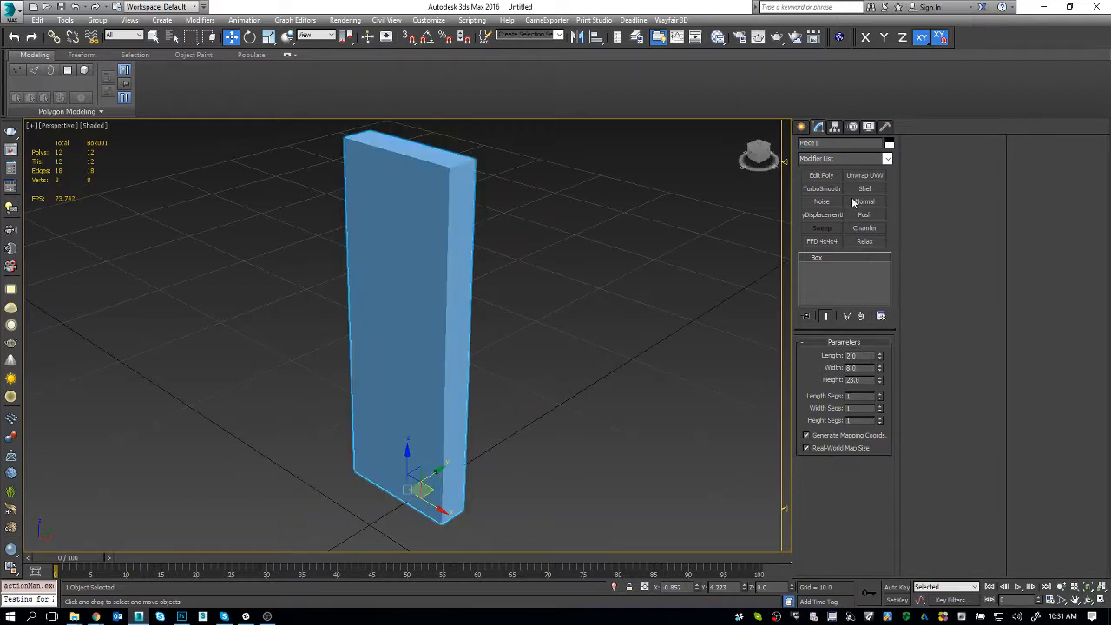
left_click(864, 175)
left_click(849, 477)
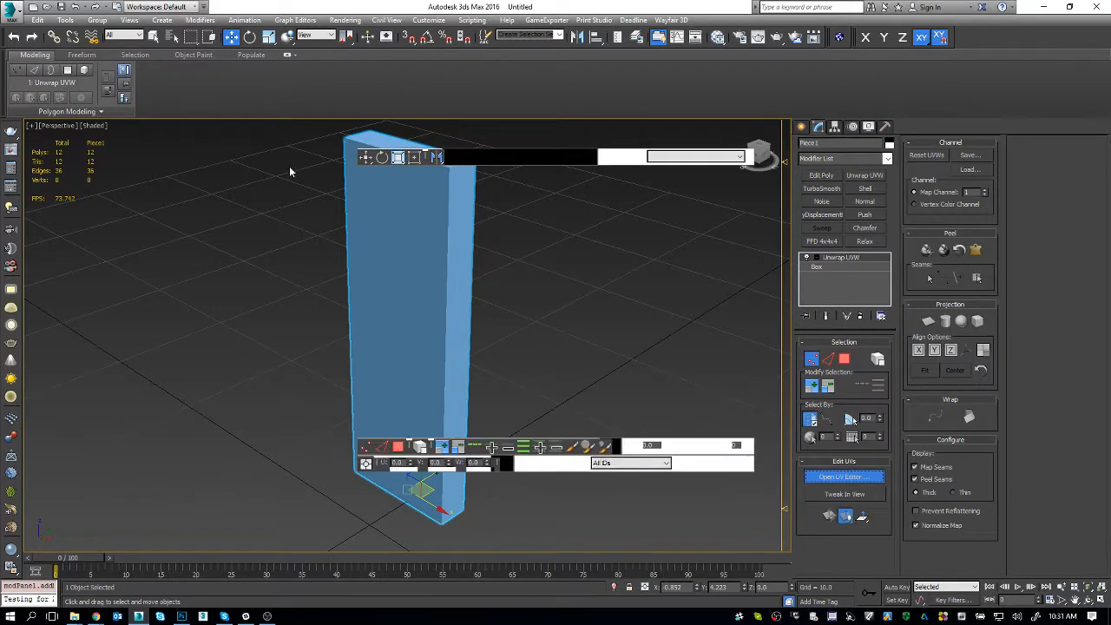
scroll(281, 205, "up", 5)
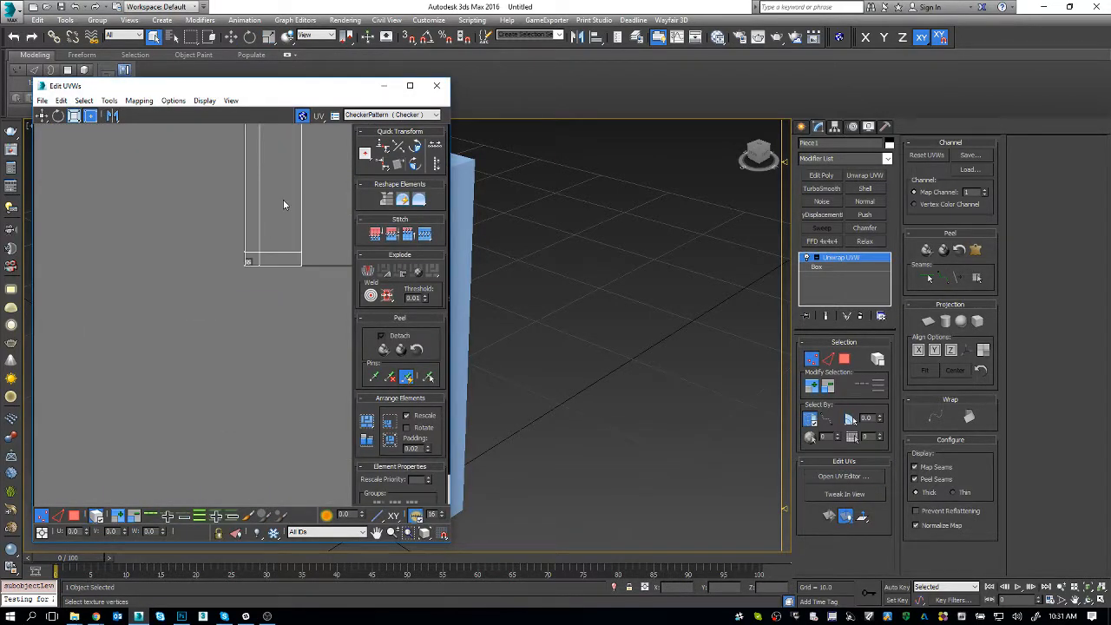
left_click_drag(280, 200, 322, 322)
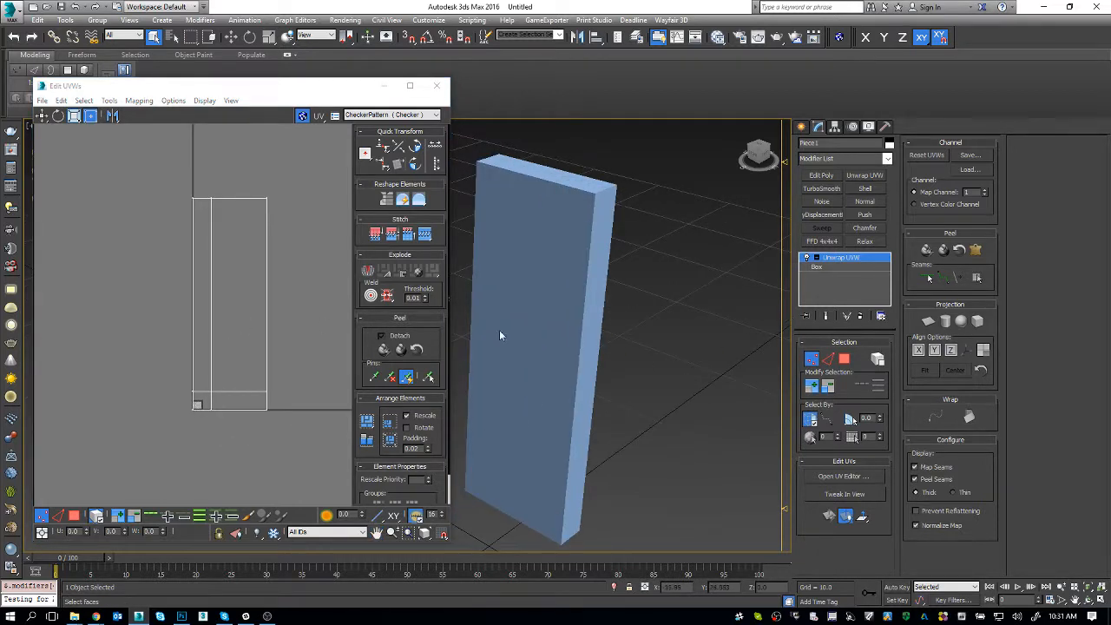
scroll(306, 350, "up", 4)
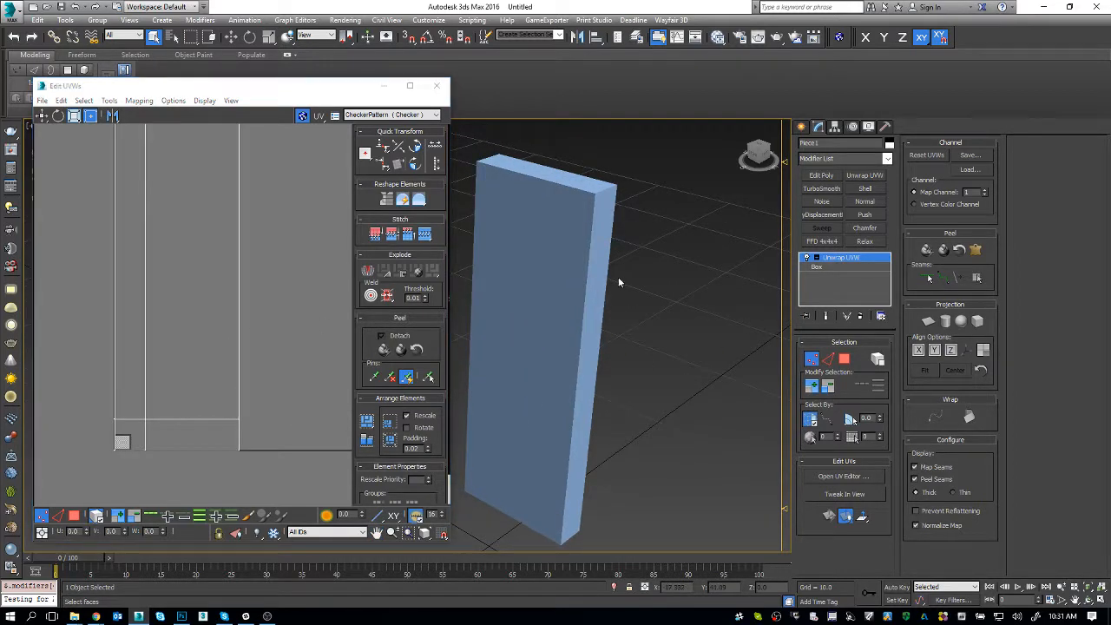
key("3")
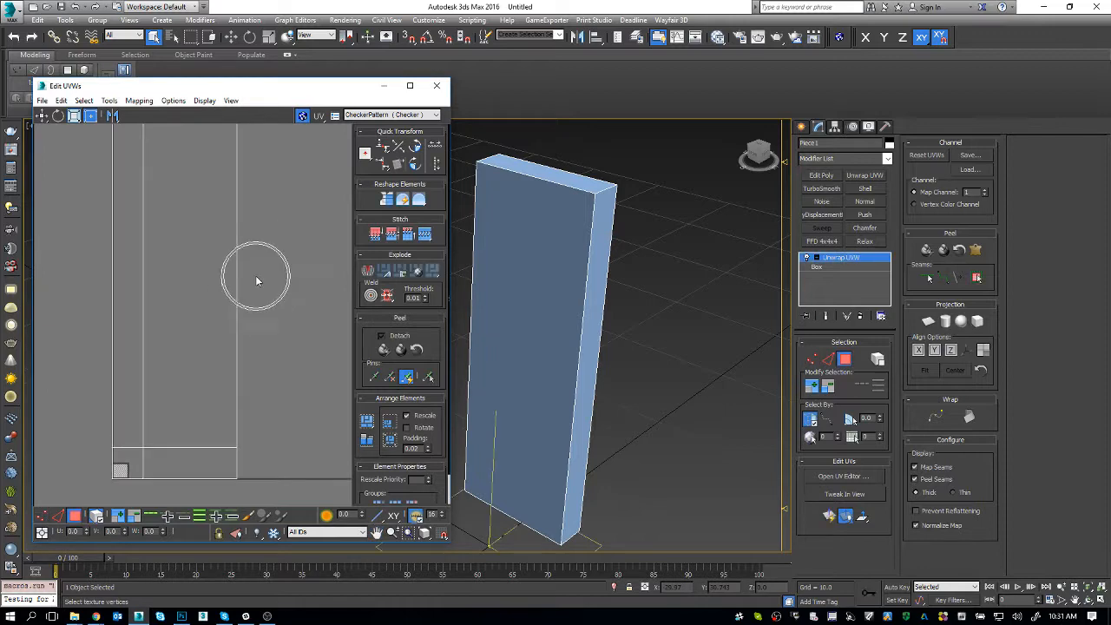
key("ctrl+a")
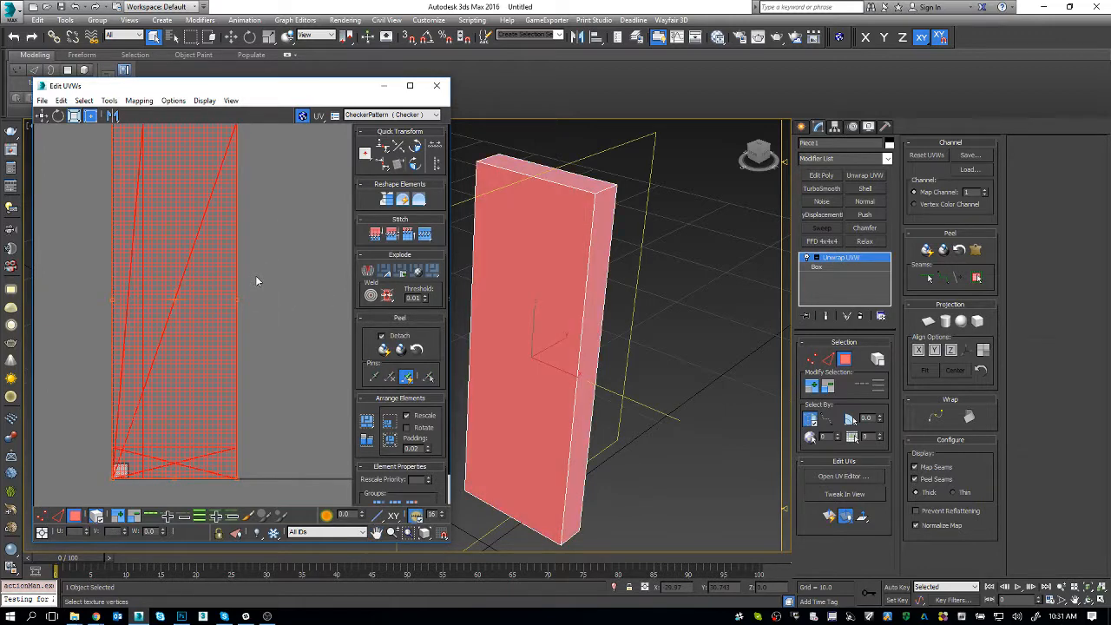
left_click(860, 316)
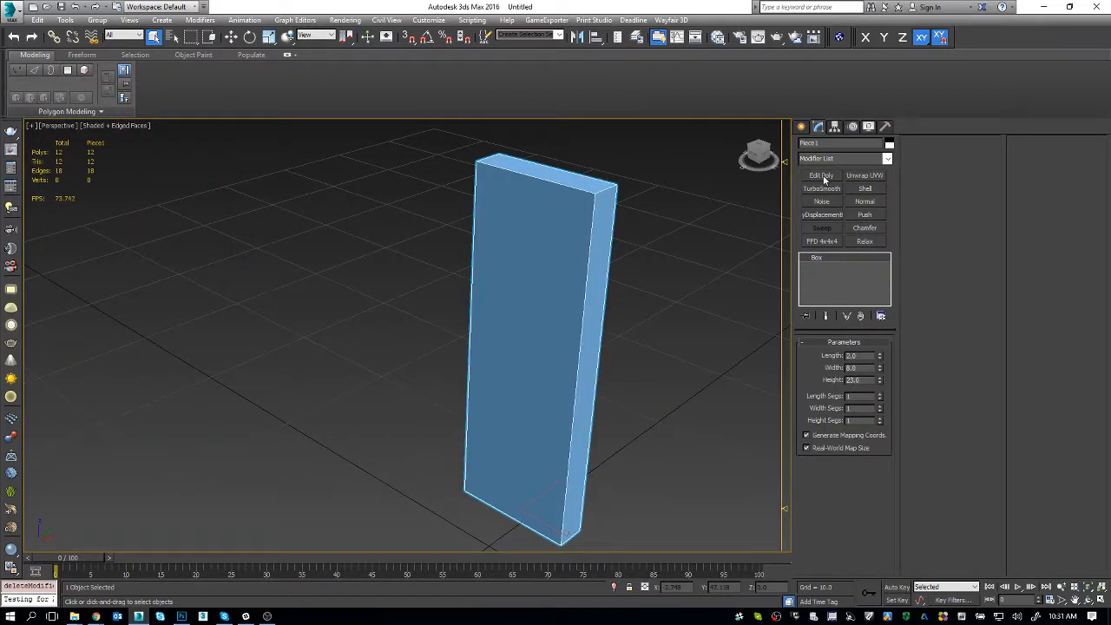
Add Edit Poly and Unwrap UVW modifiers to Piece1 and select all its UVs in the UV editor
left_click(822, 176)
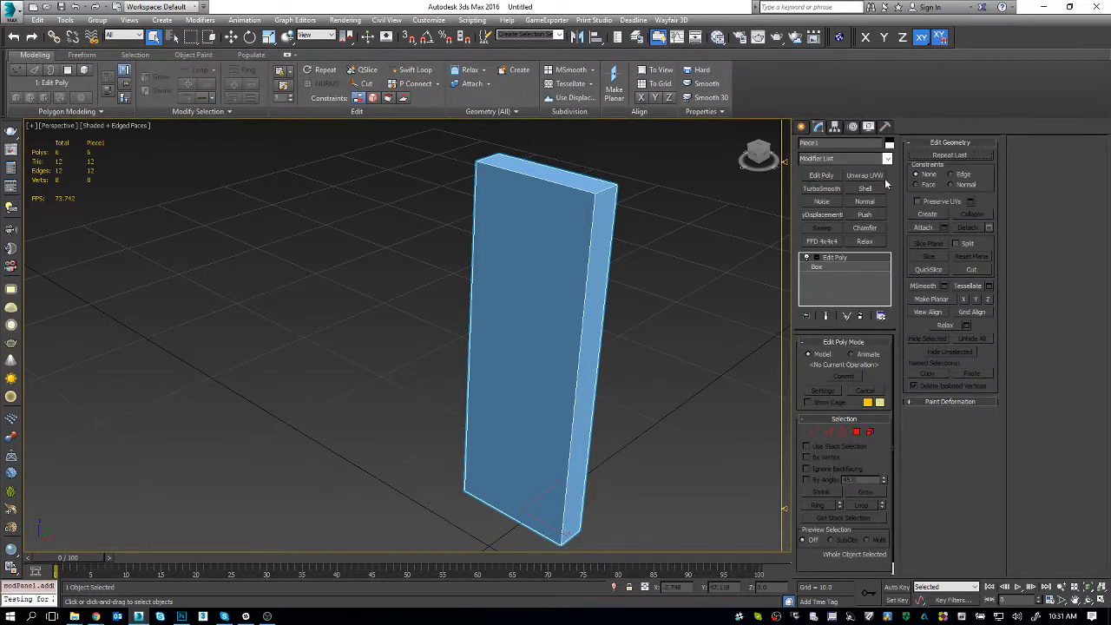
left_click(877, 176)
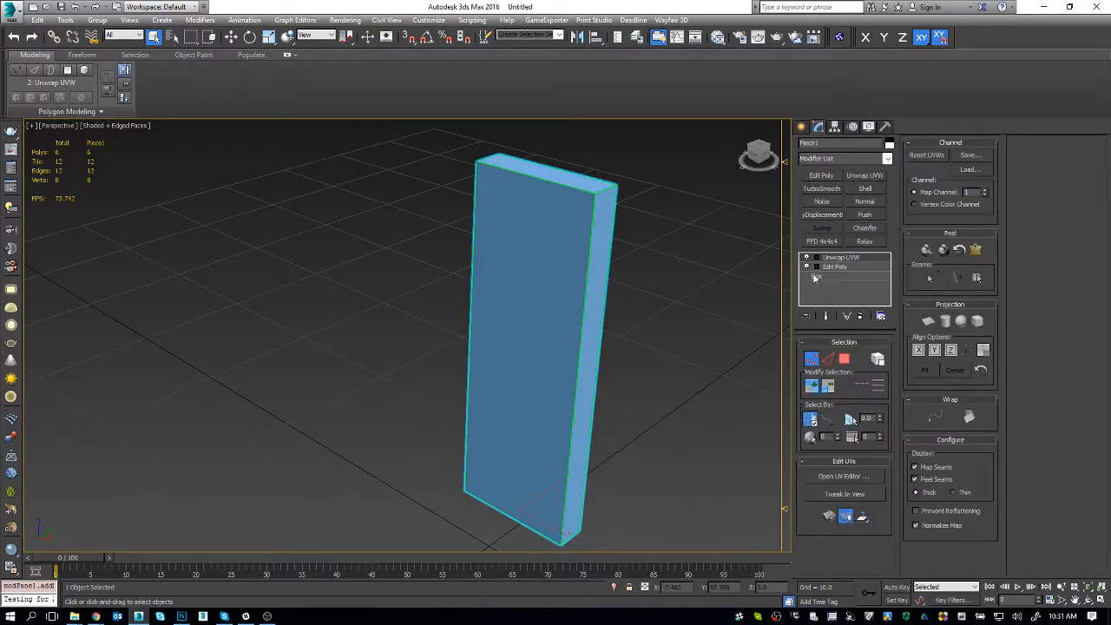
left_click(843, 476)
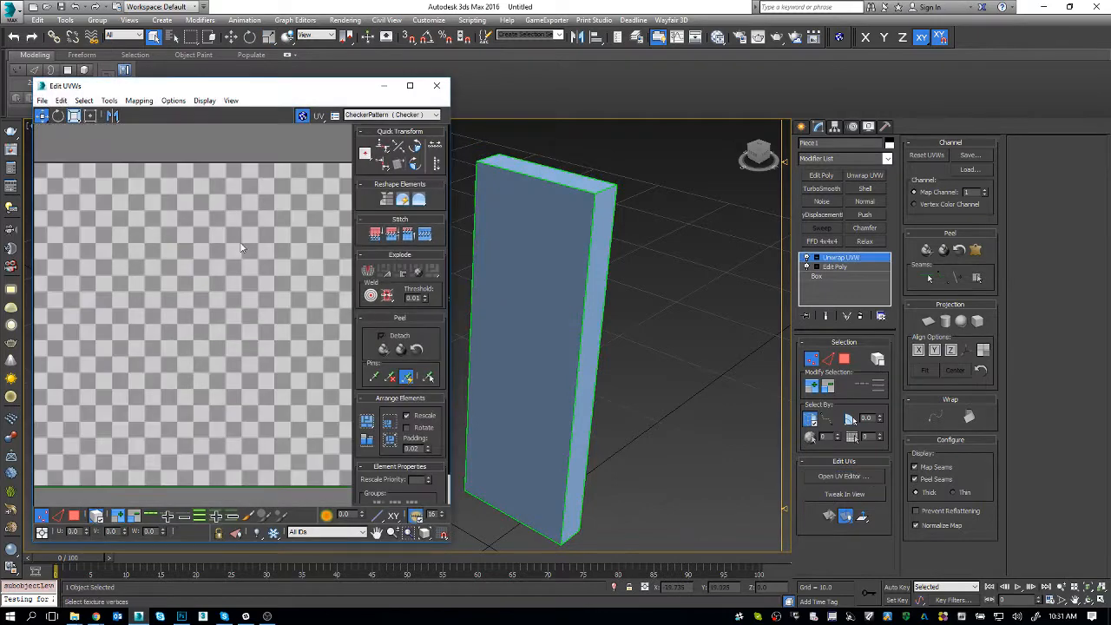
scroll(241, 243, "up", 6)
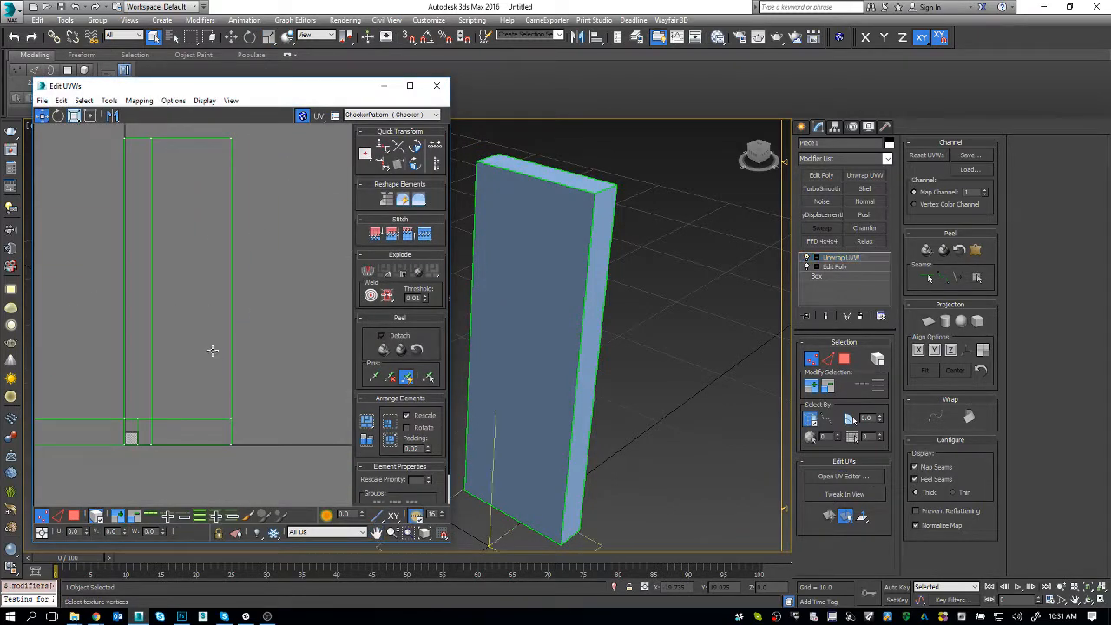
key("3")
key("ctrl+a")
left_click(839, 278)
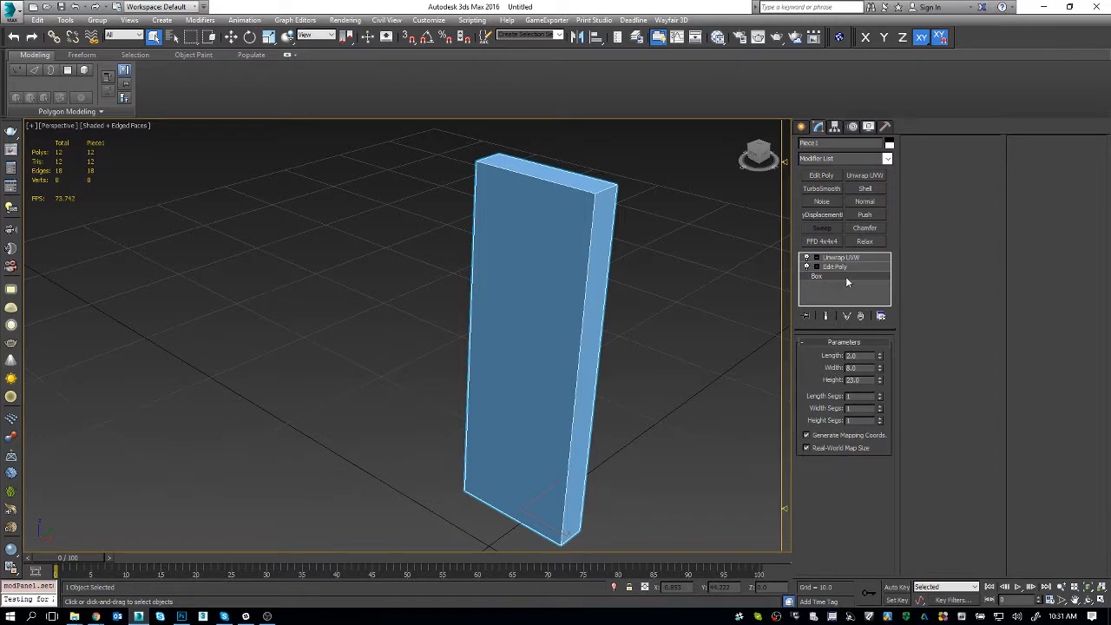
left_click(839, 257)
left_click(838, 477)
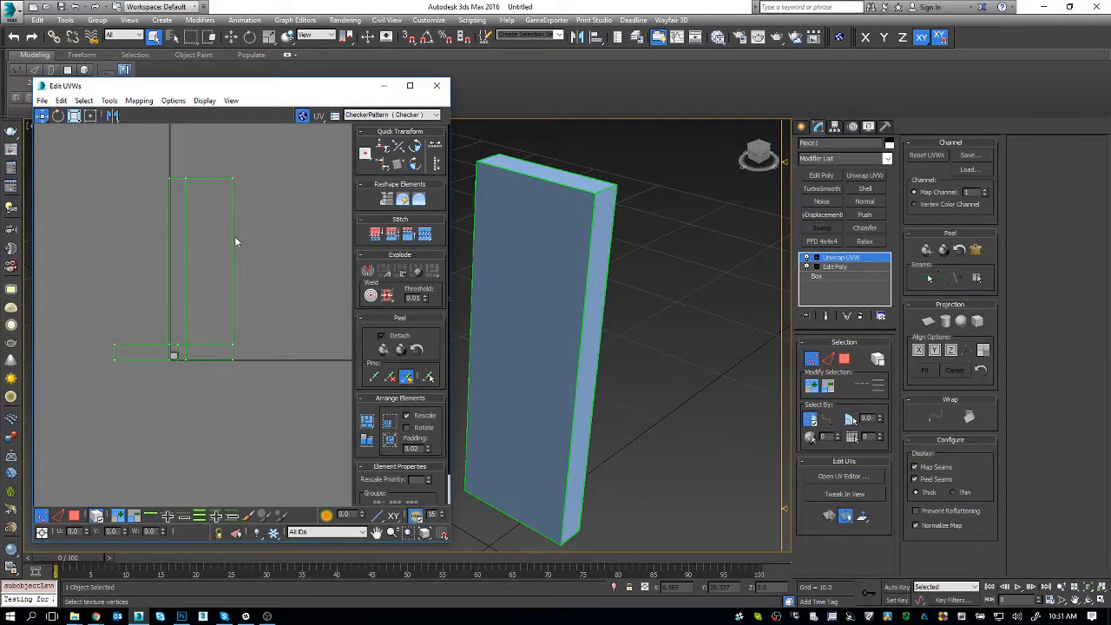
key("ctrl+a")
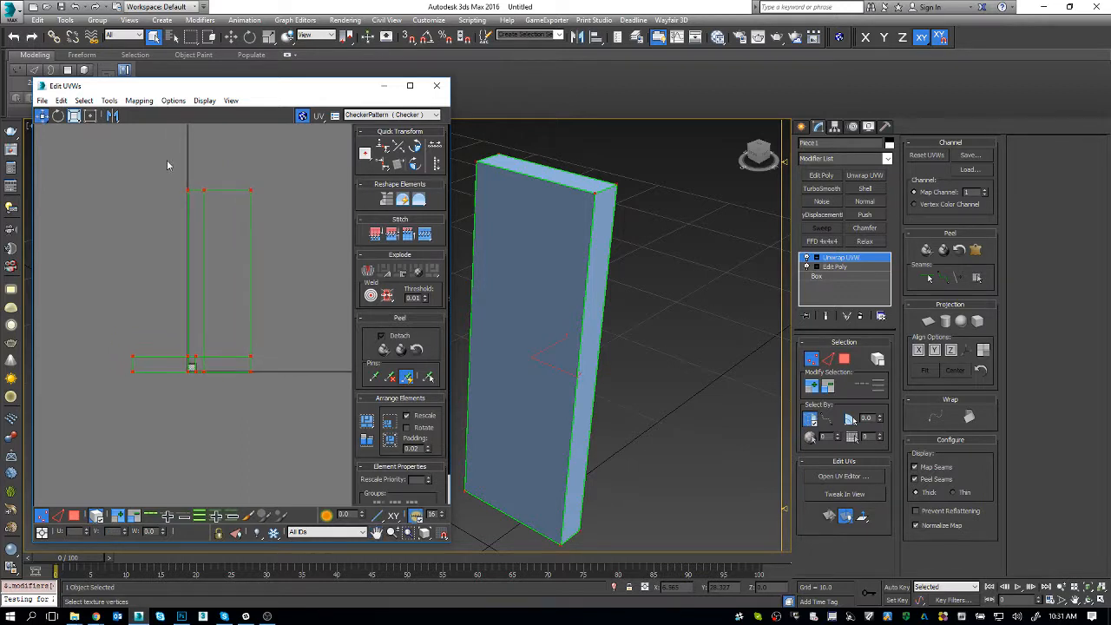
Open the Relax tool for the selected UVs and pack the UV elements into the UV square with Rescale on
mouse_move(118, 85)
left_mouse_down()
mouse_move(102, 70)
mouse_move(361, 165)
mouse_move(369, 374)
mouse_move(759, 105)
left_mouse_up()
left_click(100, 86)
left_click(101, 281)
left_click(421, 442)
left_click(421, 442)
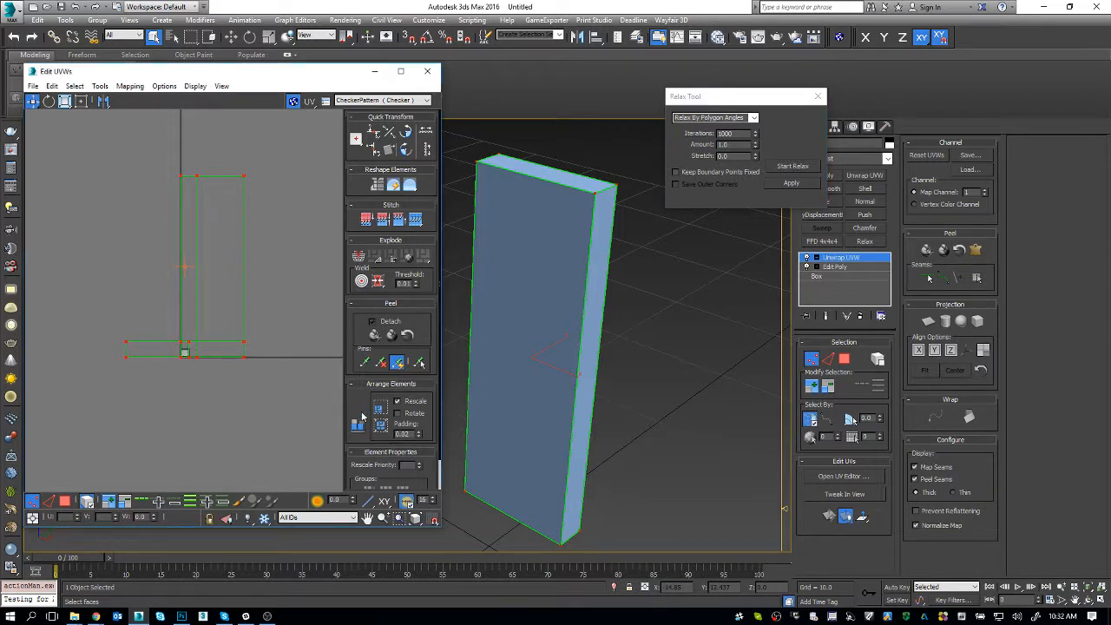
left_click(209, 327)
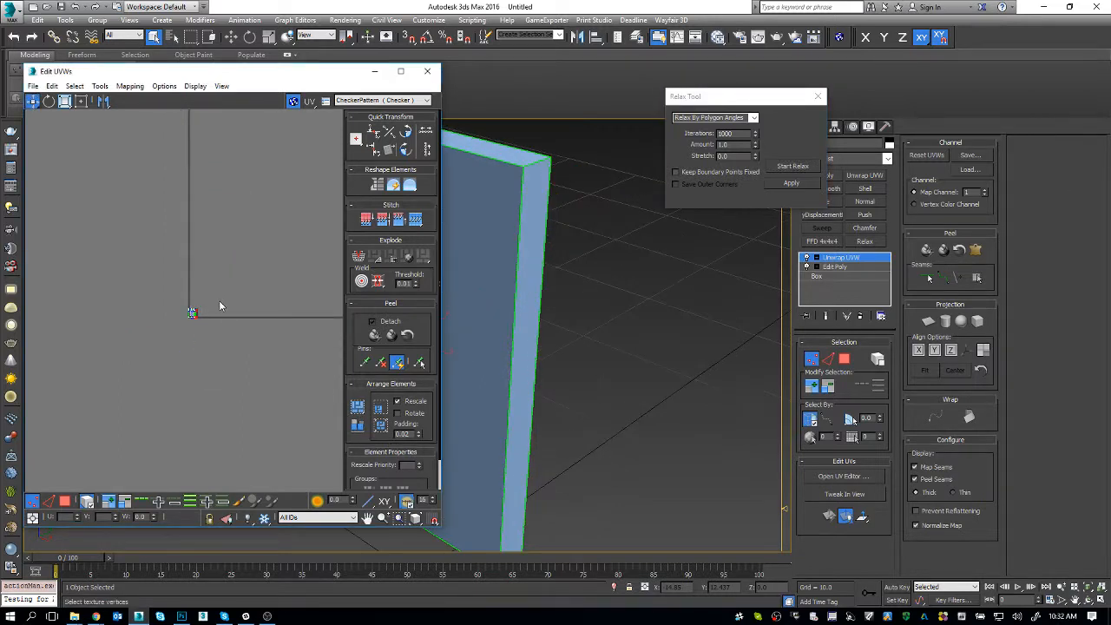
scroll(223, 339, "up", 4)
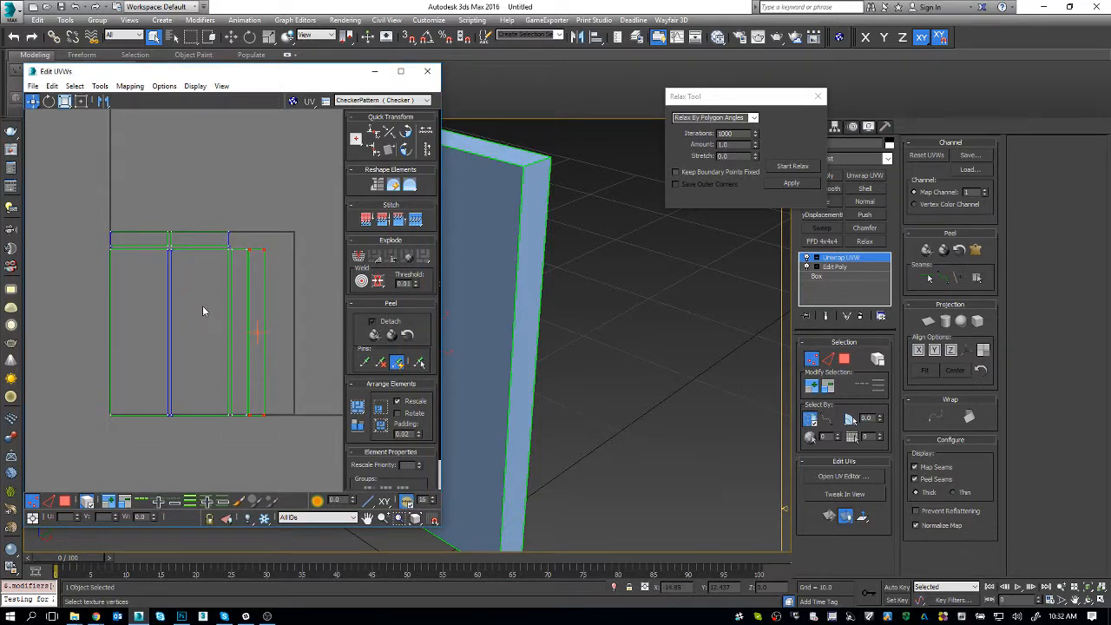
Scale all the packed UV elements up together to about 2.7 times their size, beyond the UV square
scroll(202, 311, "down", 3)
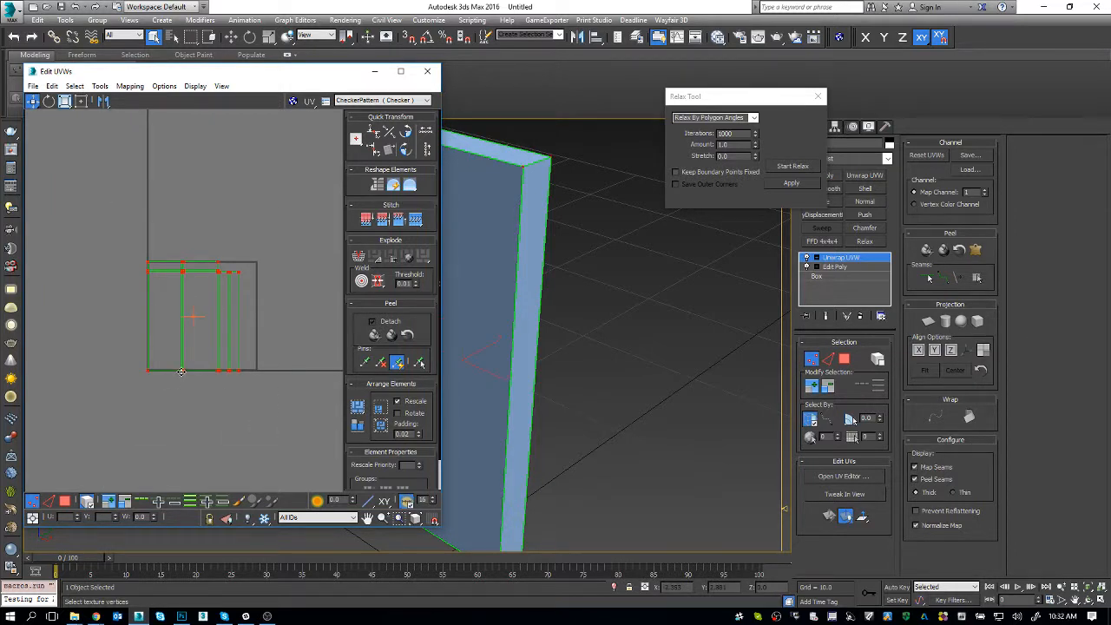
key("r")
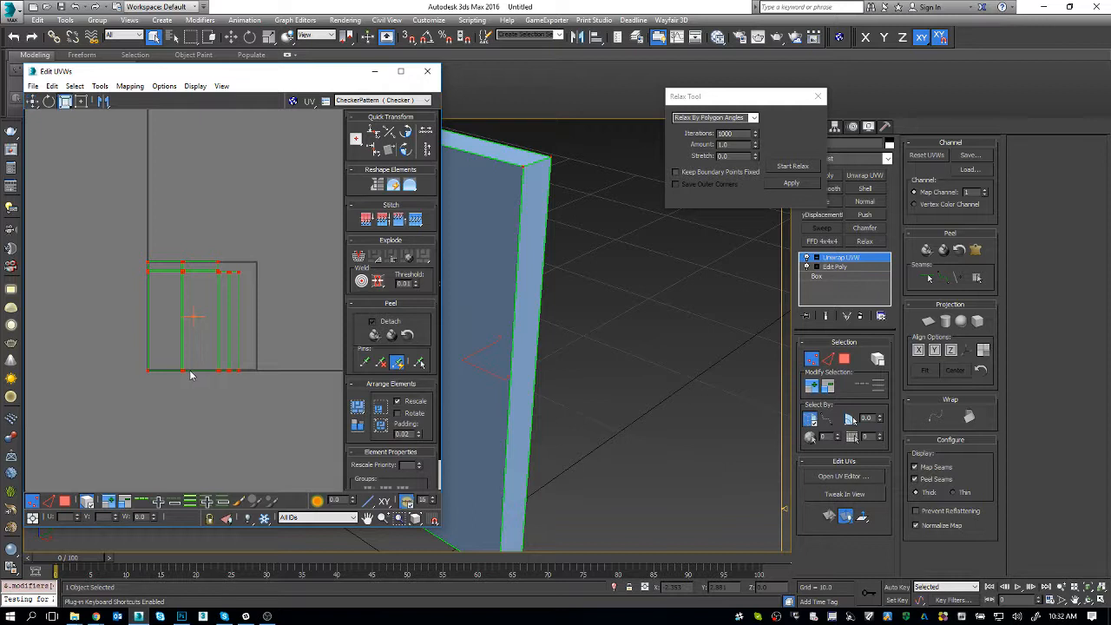
left_click_drag(186, 374, 198, 284)
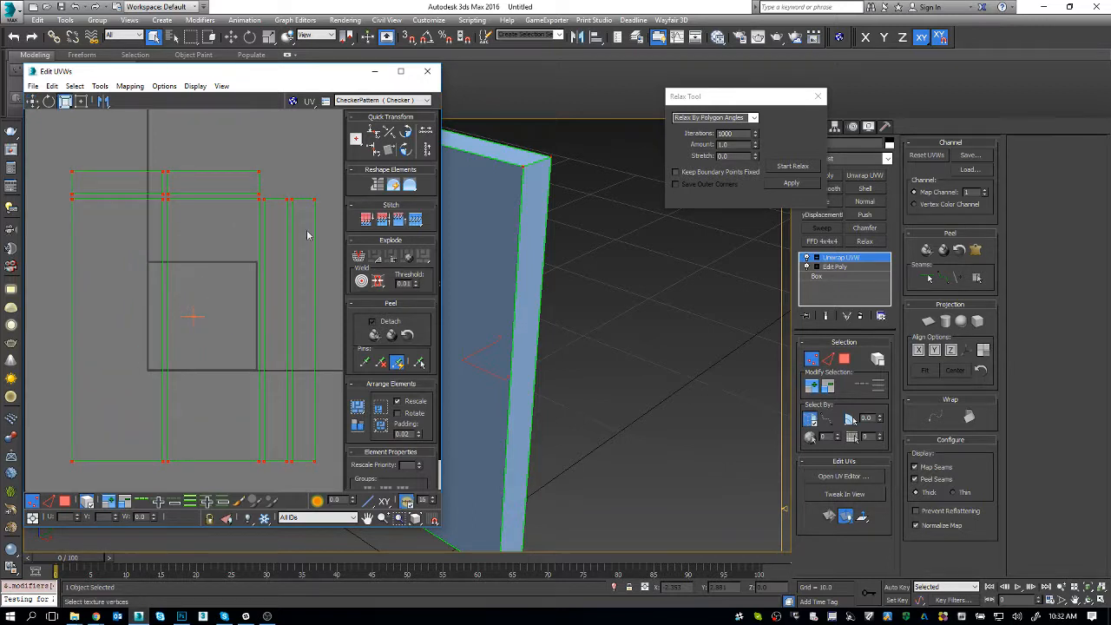
Collapse Piece1's entire modifier stack into an editable poly
right_click(854, 259)
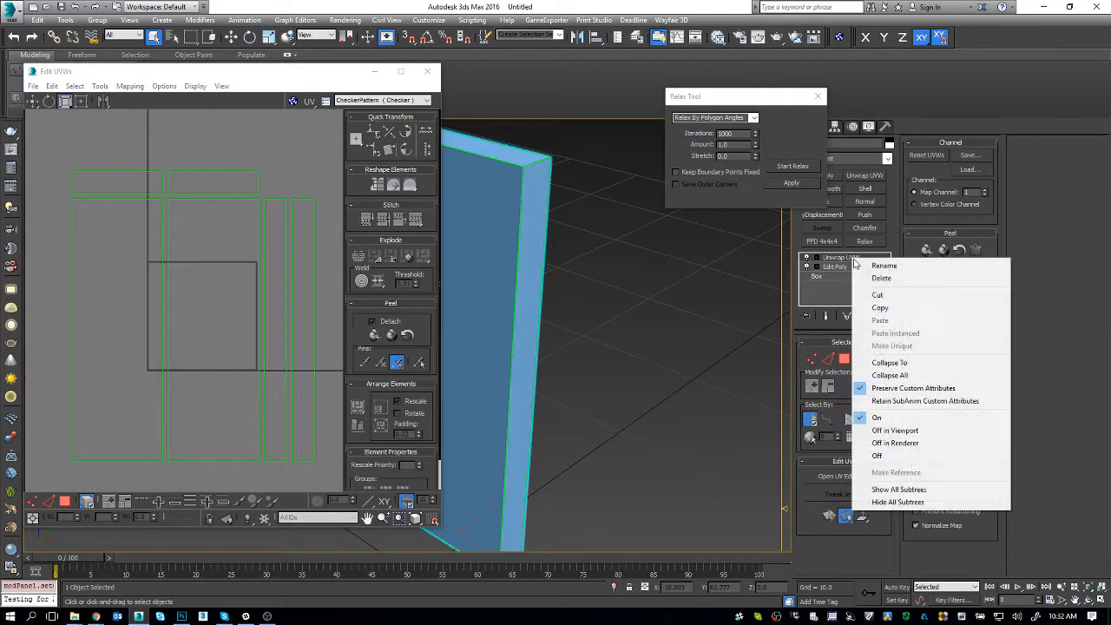
left_click(889, 375)
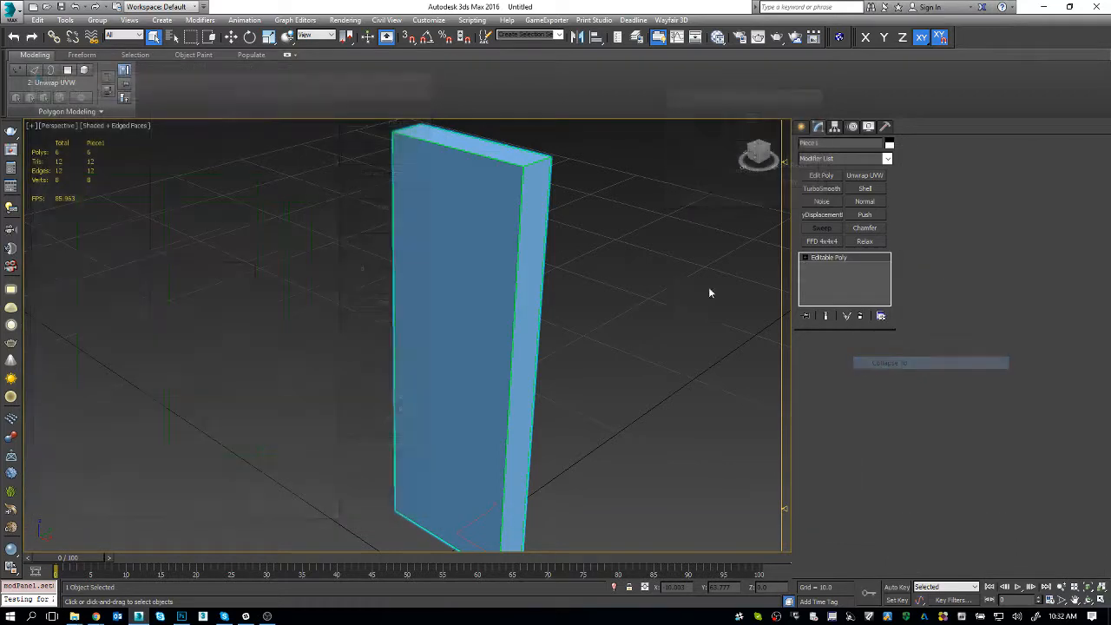
key("w")
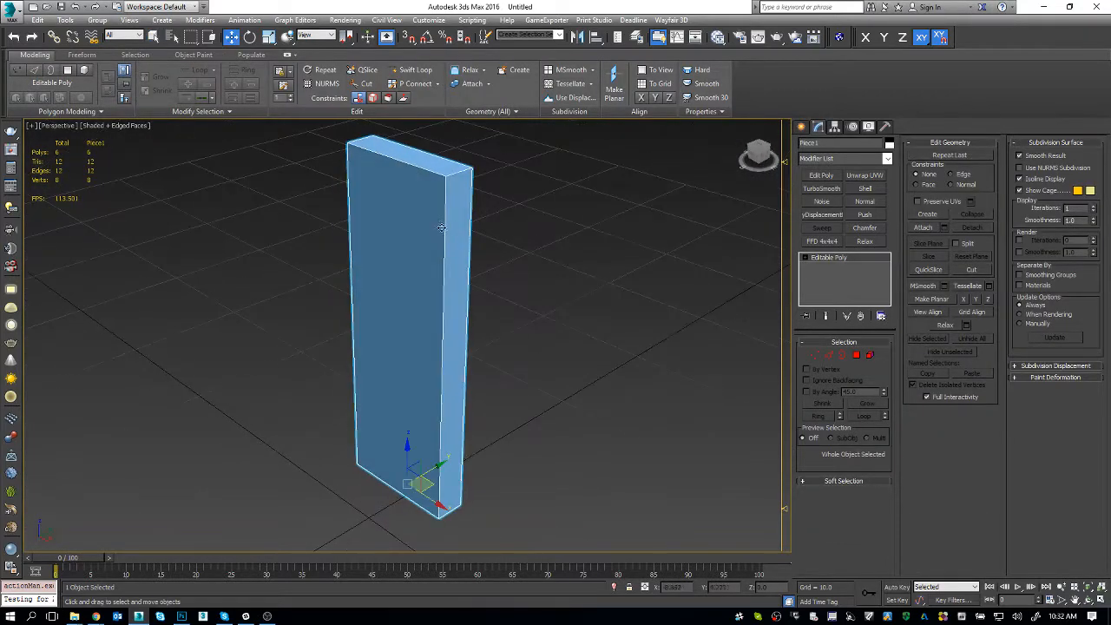
Add a Chamfer modifier to Piece1 and set its amount to 0.5
left_click(882, 160)
left_click(879, 170)
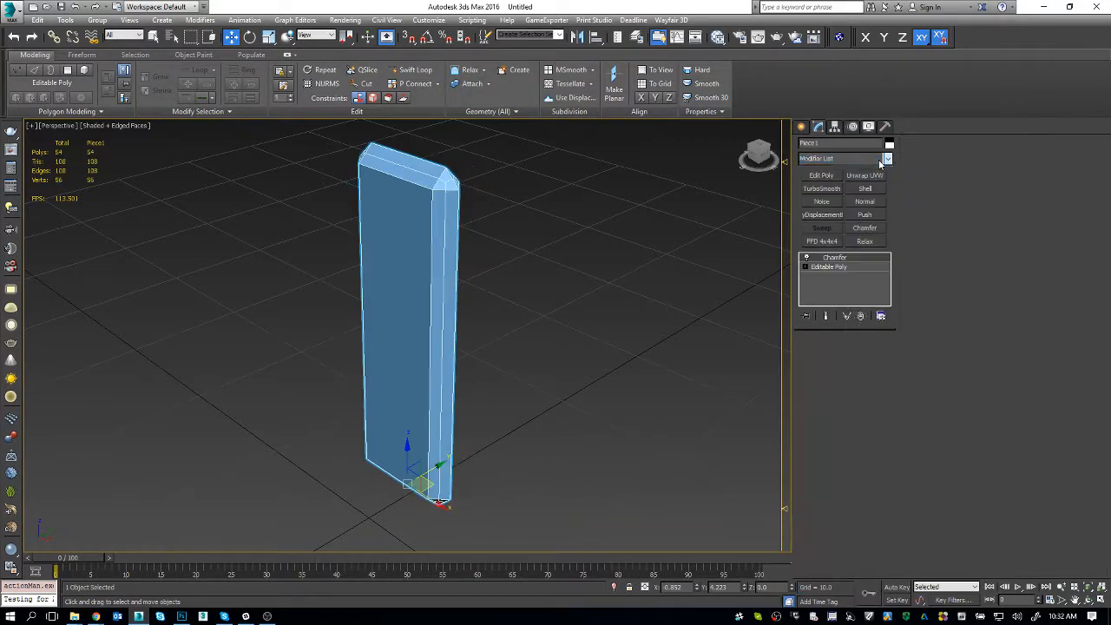
left_click(849, 390)
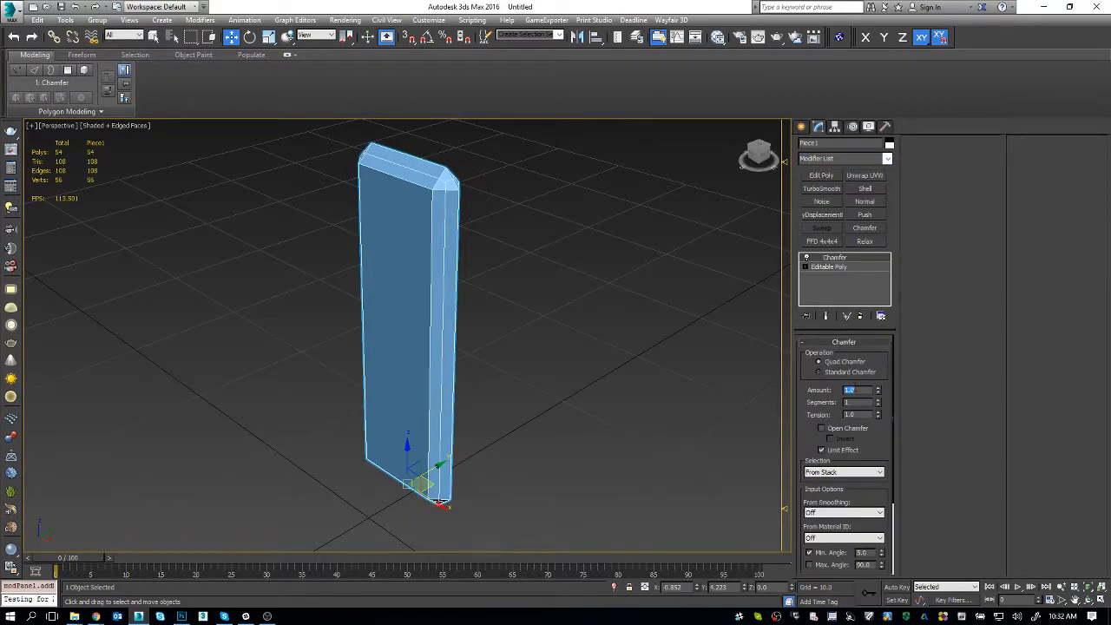
type("2")
key("Return")
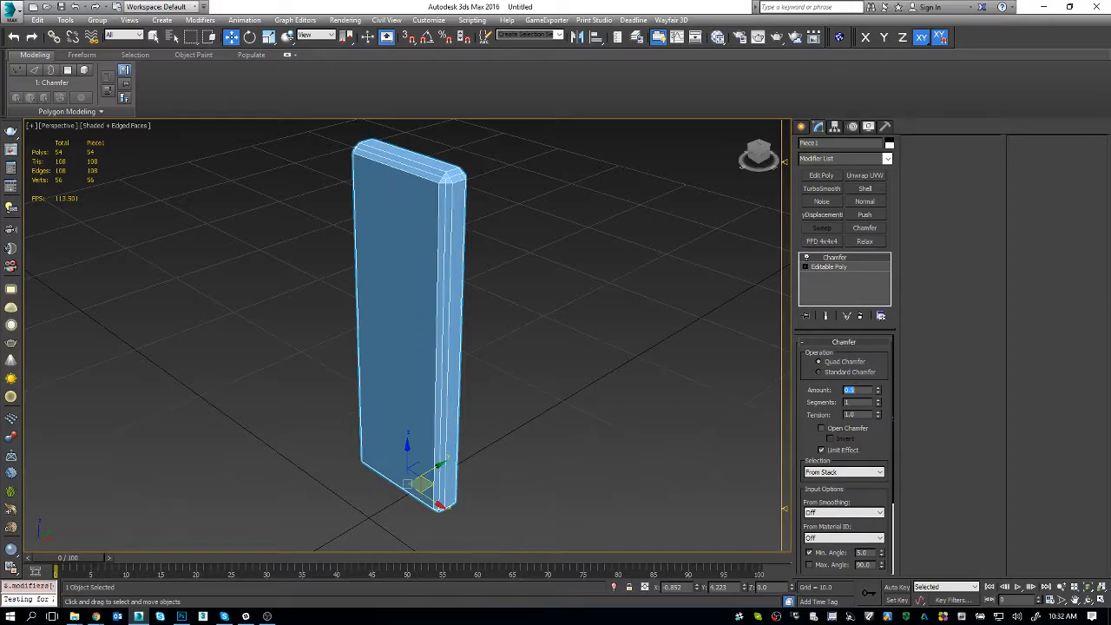
Check the wall-art reference image in Chrome and set Piece1's chamfer amount to 0.25 in 3ds Max
key("alt+Tab")
key("ctrl+Tab")
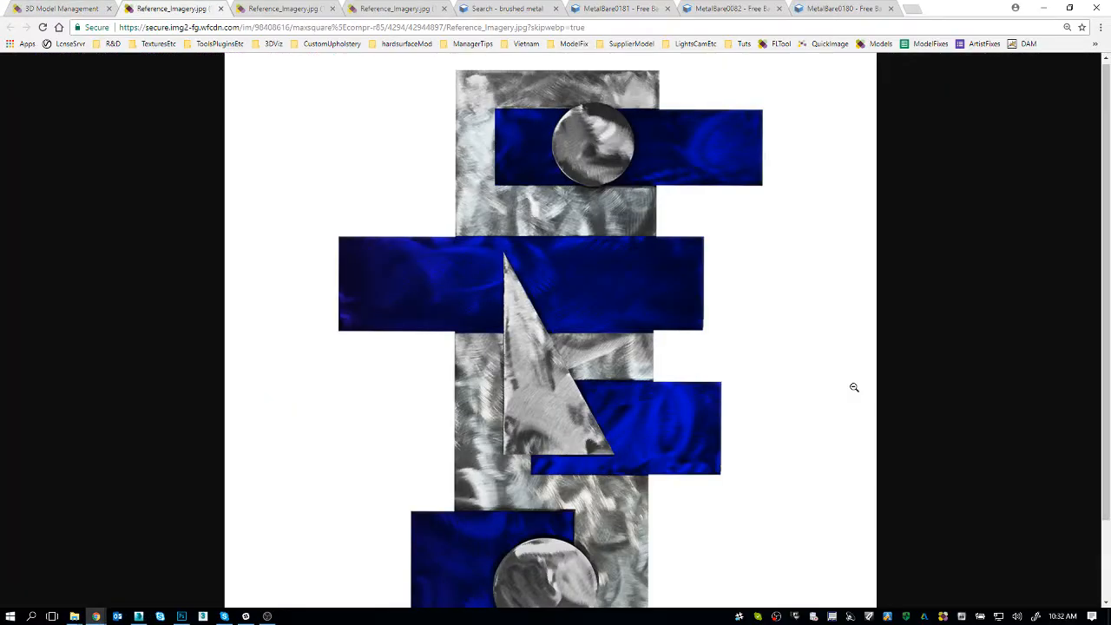
key("alt+Tab")
left_click(849, 390)
type("0.25")
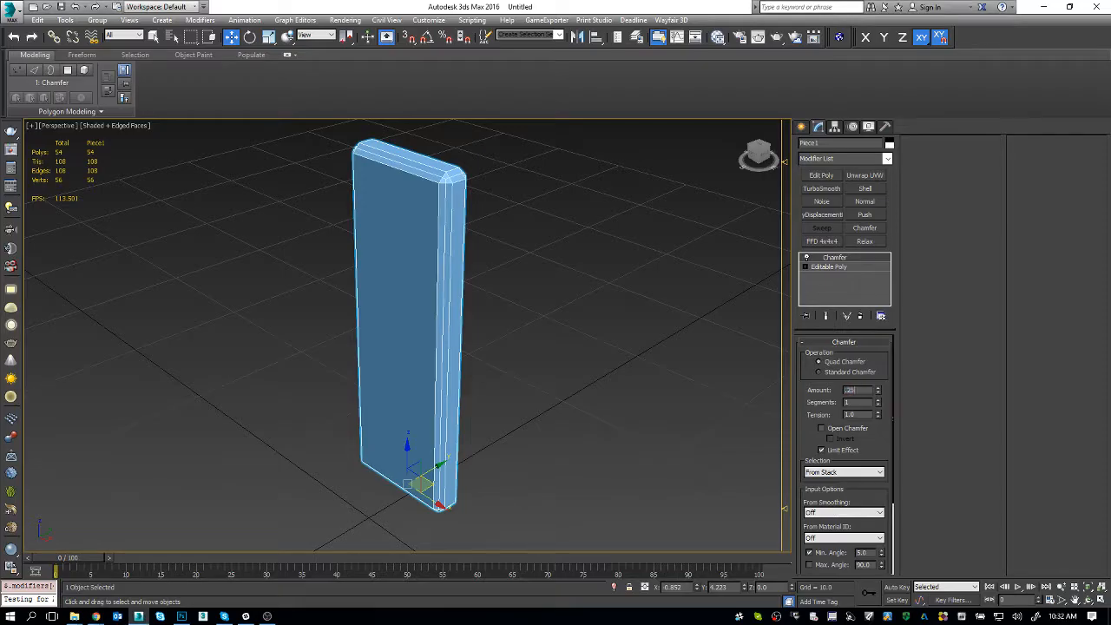
key("Return")
Set Piece1's chamfer to 3 segments, tension 0.5 and amount 0.15, and inspect the edges with the piece deselected
left_click(851, 401)
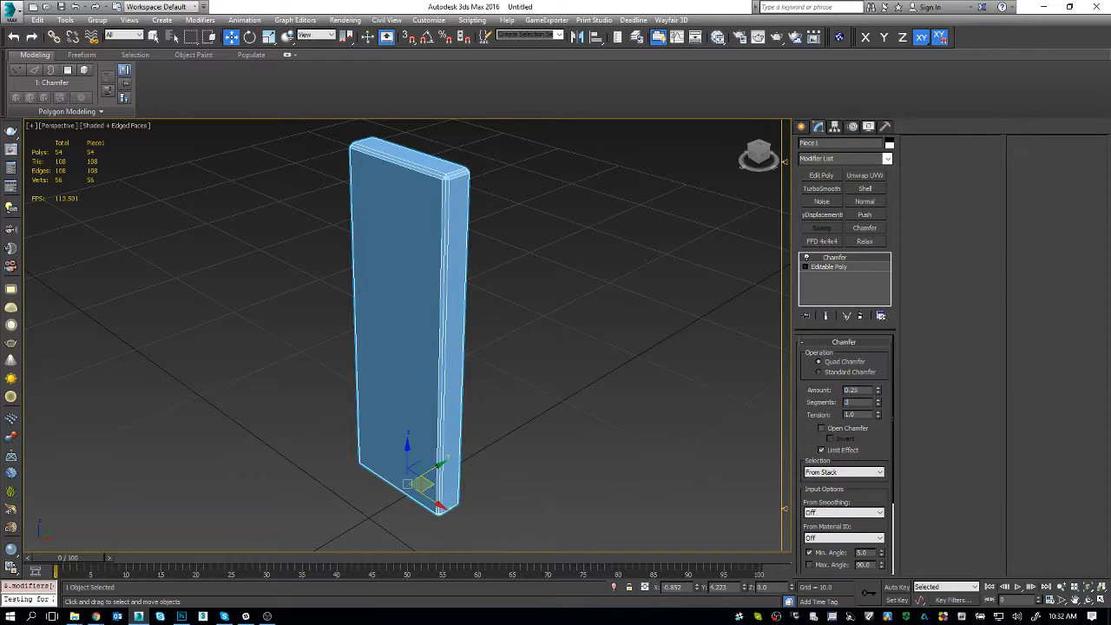
key("Return")
left_click(850, 414)
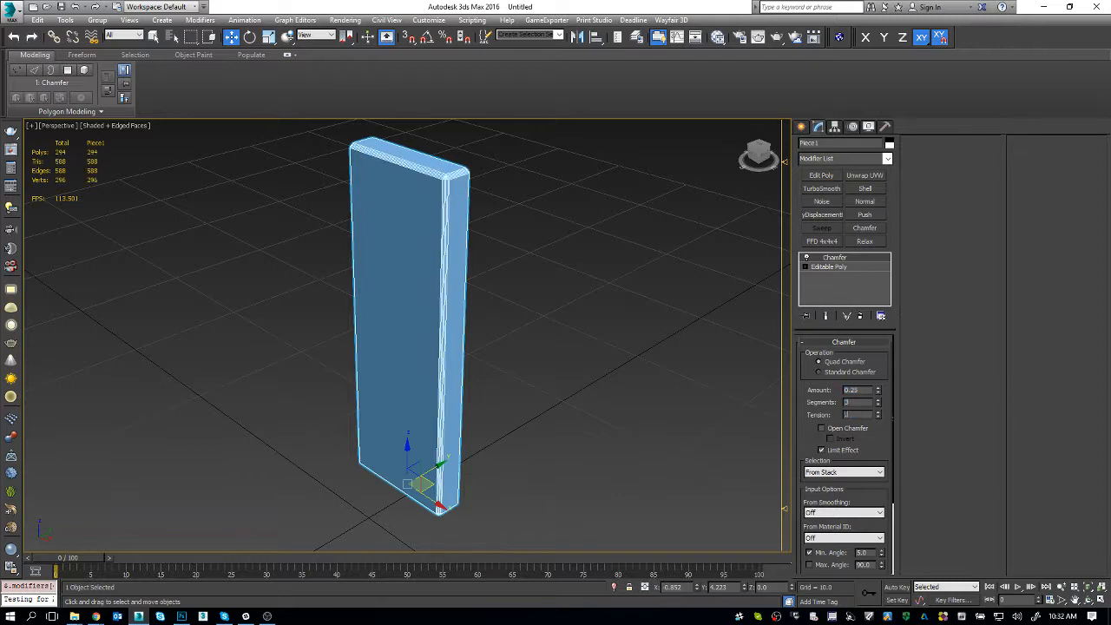
type("0.5")
key("Return")
left_click(850, 390)
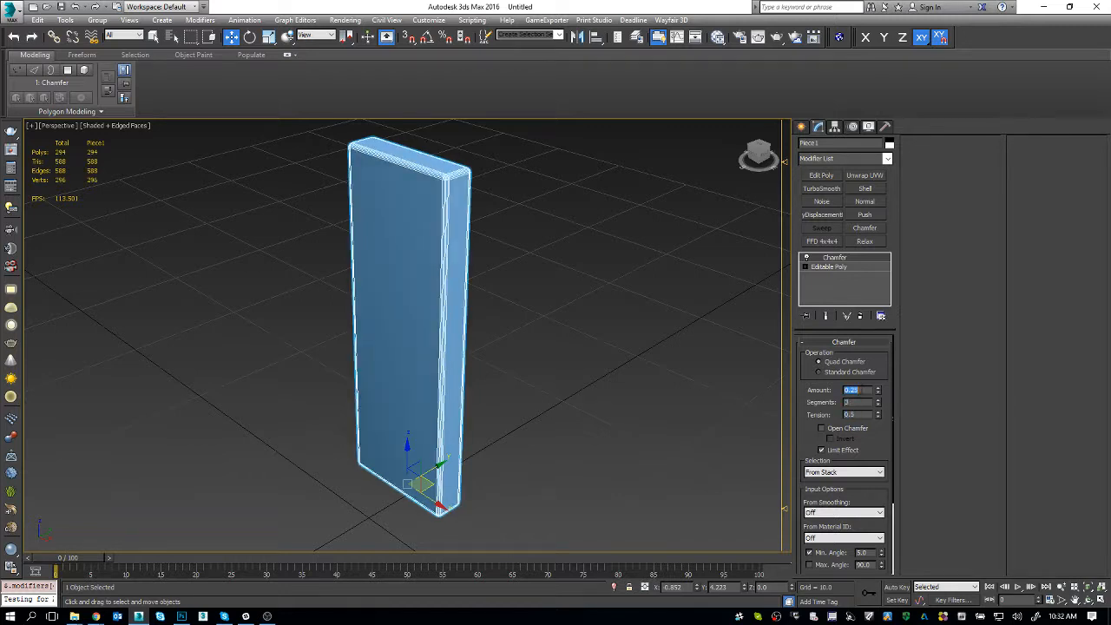
type("0.15")
key("Return")
left_click_drag(677, 287, 317, 272)
key("z")
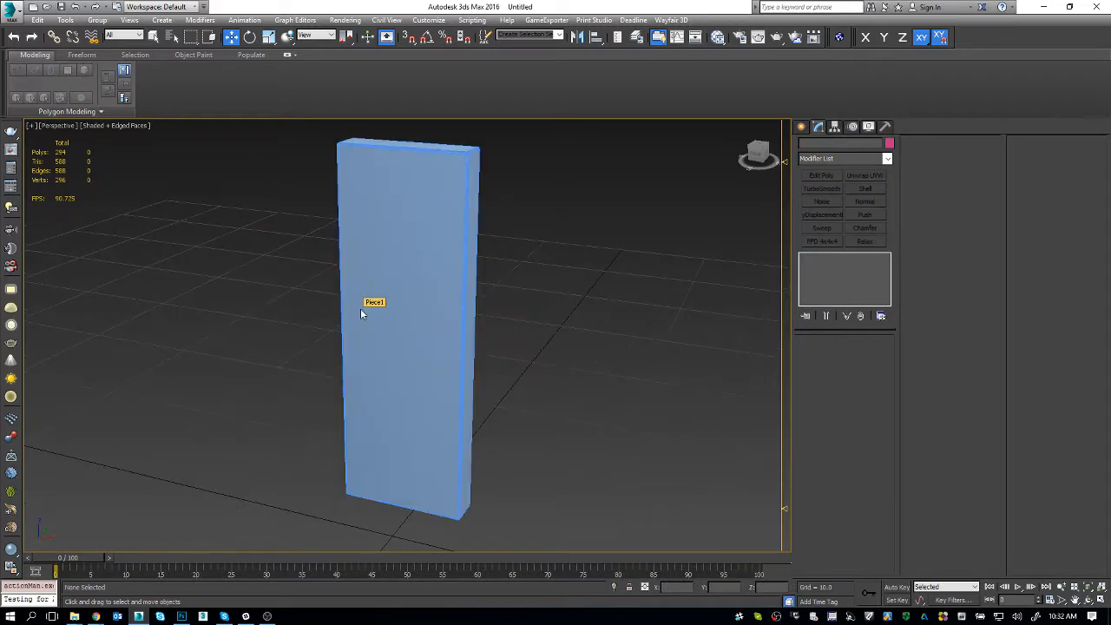
Start saving the scene and browse to the Photoshop folder inside 3D_Training
key("ctrl+s")
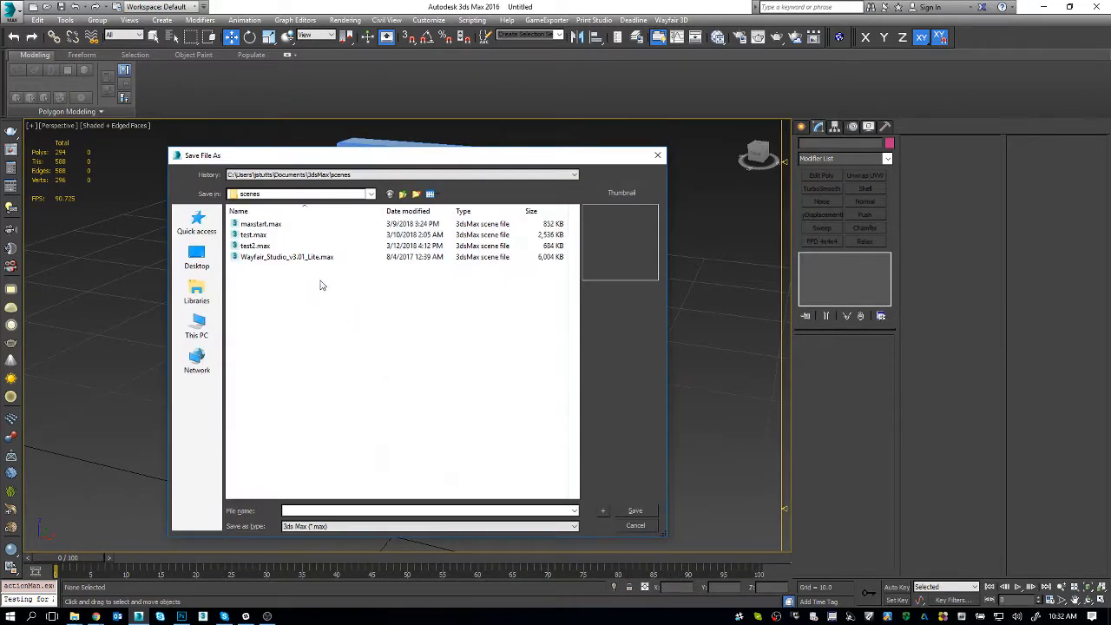
left_click(341, 175)
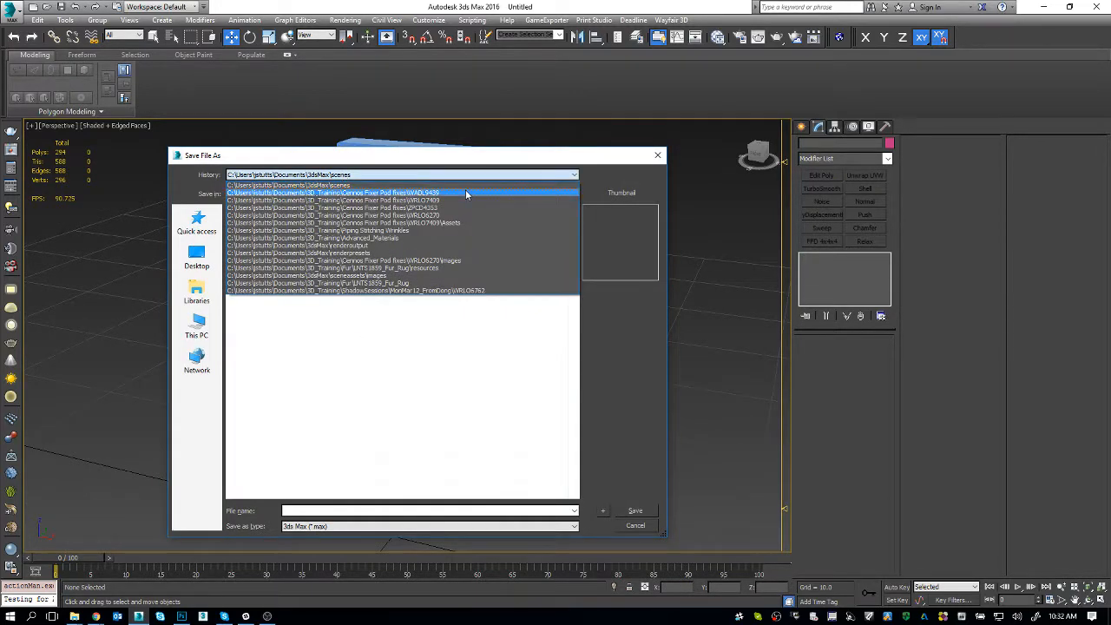
left_click(451, 230)
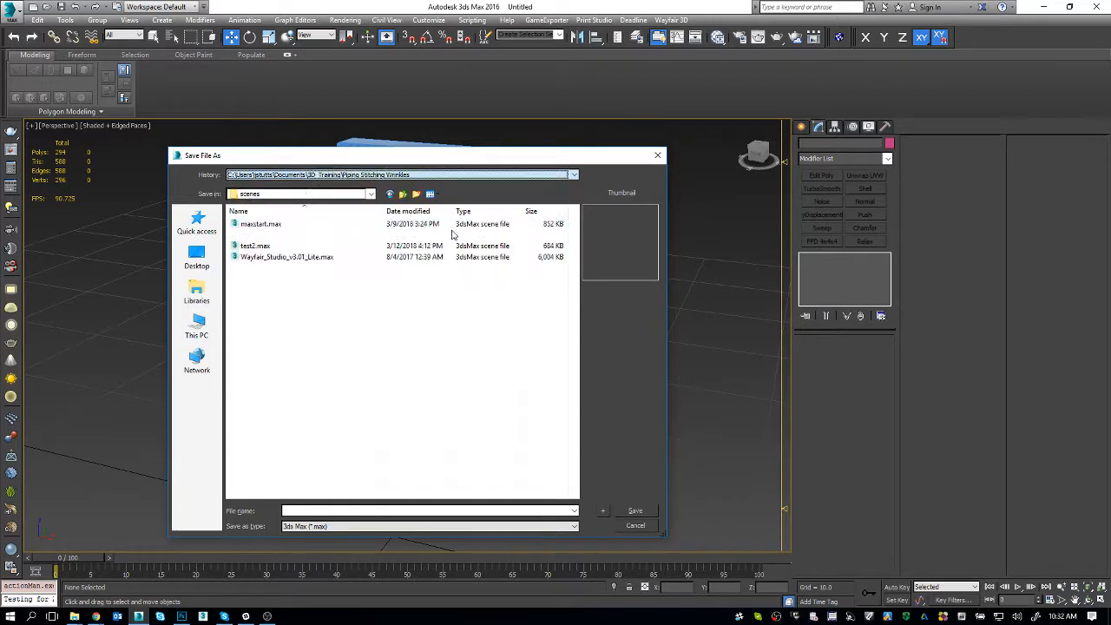
left_click(404, 197)
left_click(386, 269)
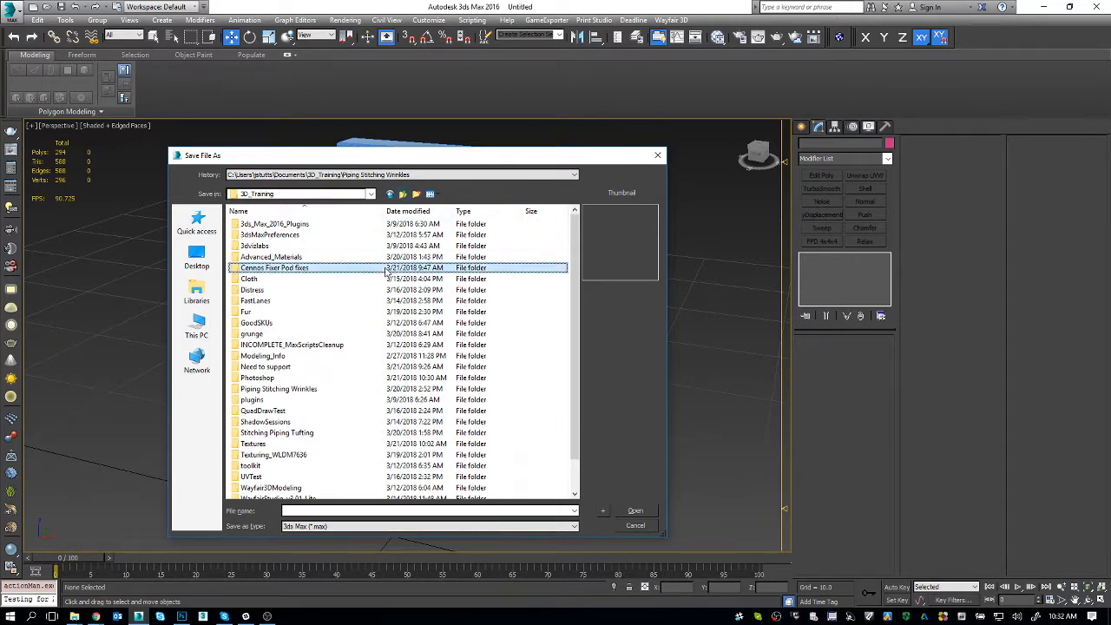
left_click(295, 378)
double_click(295, 379)
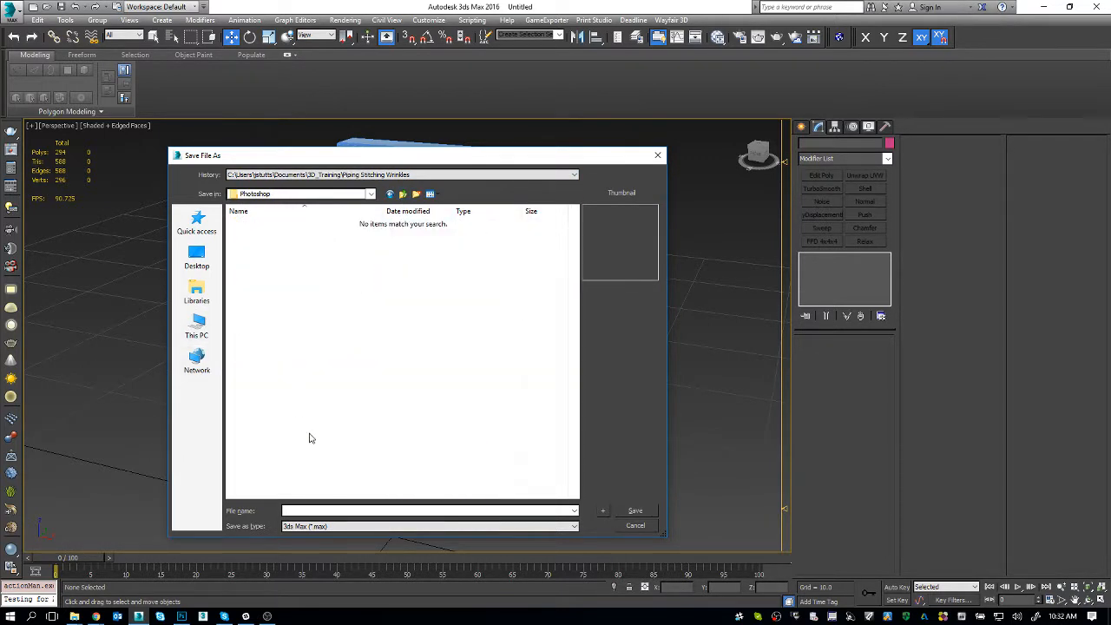
Copy the SKU from the Strategy Rectangle Wall Décor product page in Chrome for the scene's file name
key("alt+Tab")
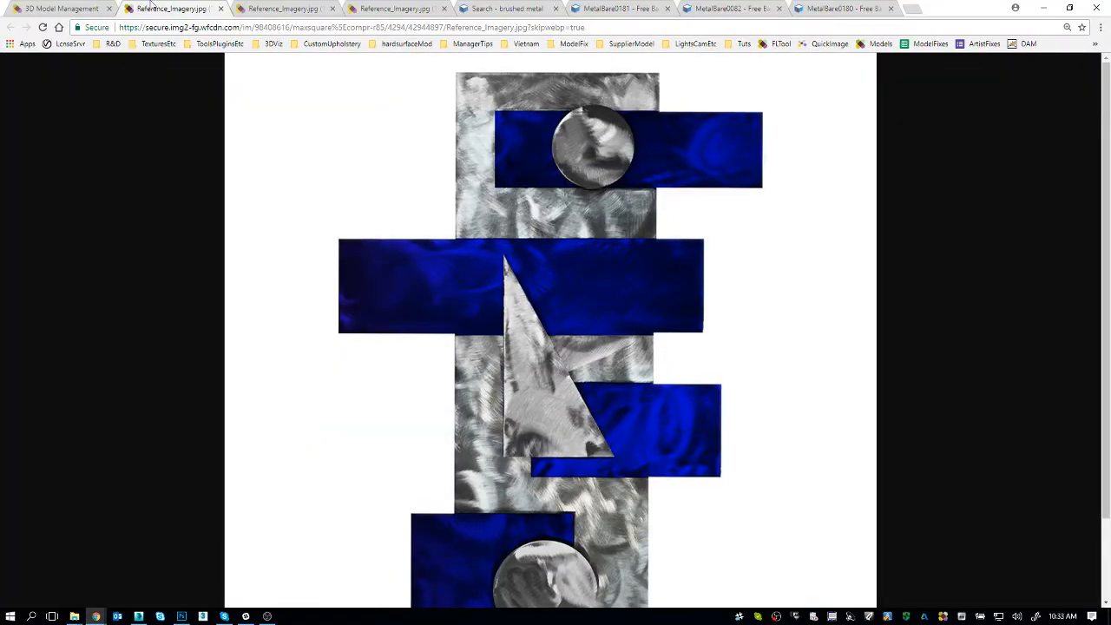
left_click(54, 8)
scroll(489, 304, "up", 5)
double_click(285, 327)
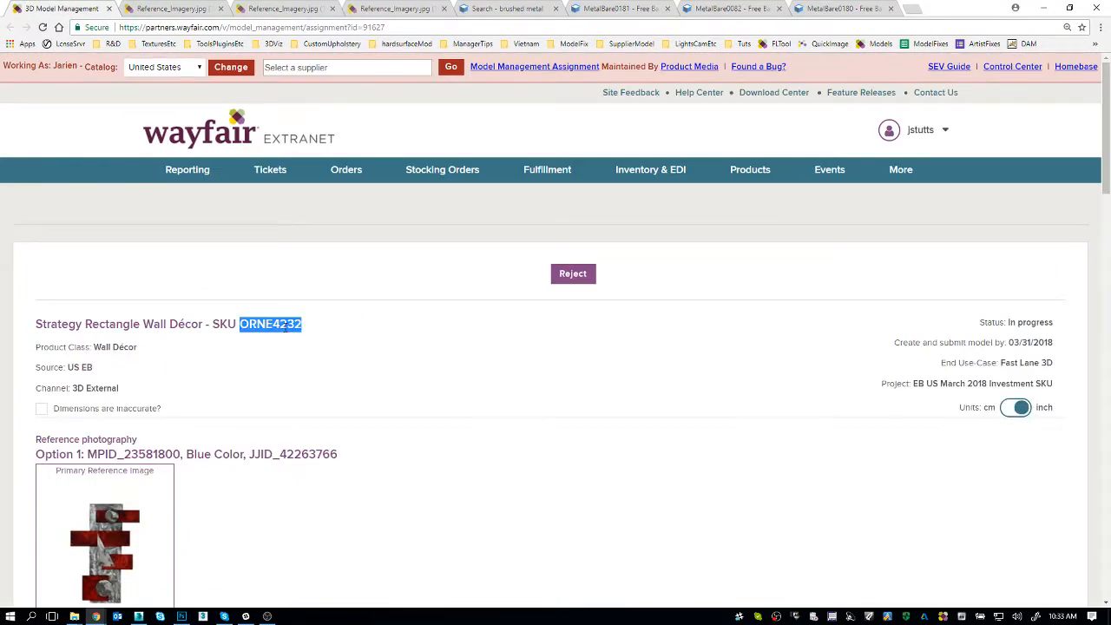
key("alt+Tab")
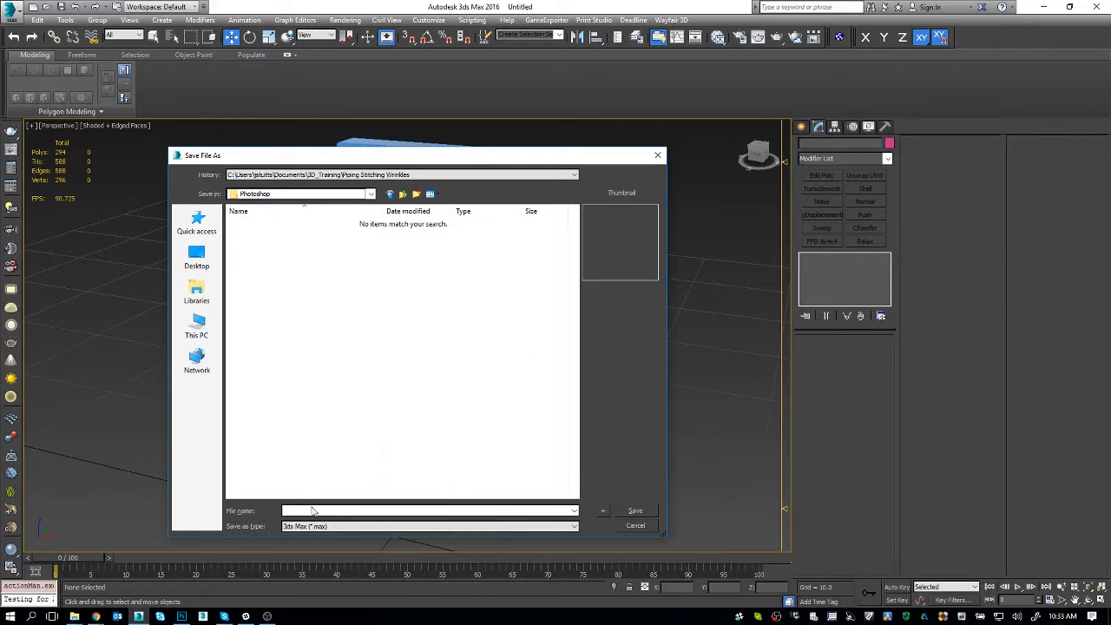
type("brush 2 invert")
key("alt+Tab")
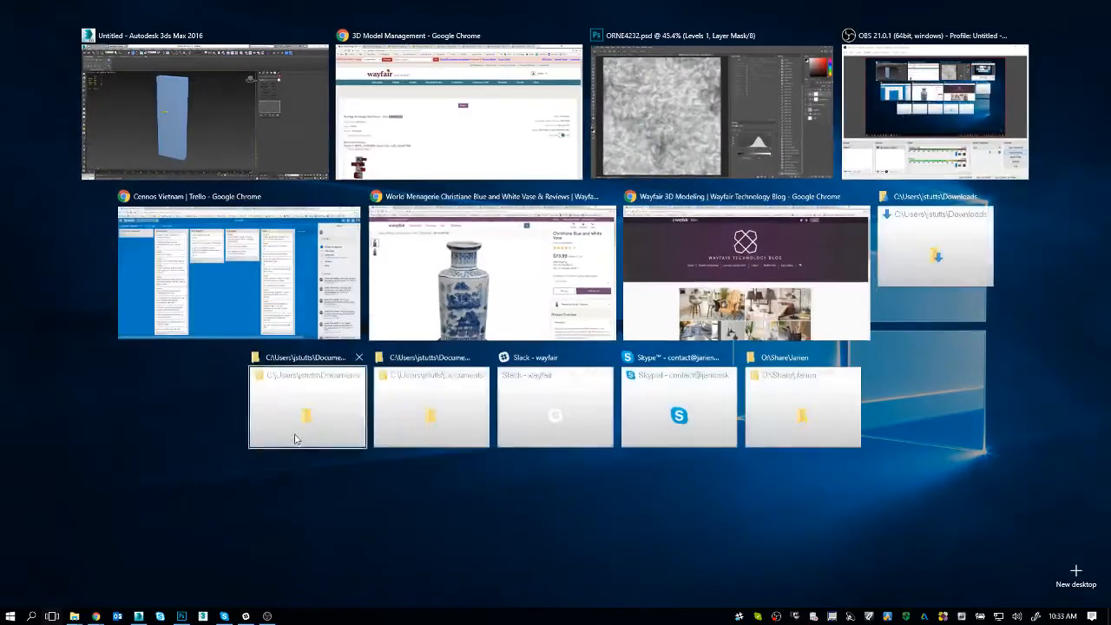
key("alt+Tab")
key("ctrl+c")
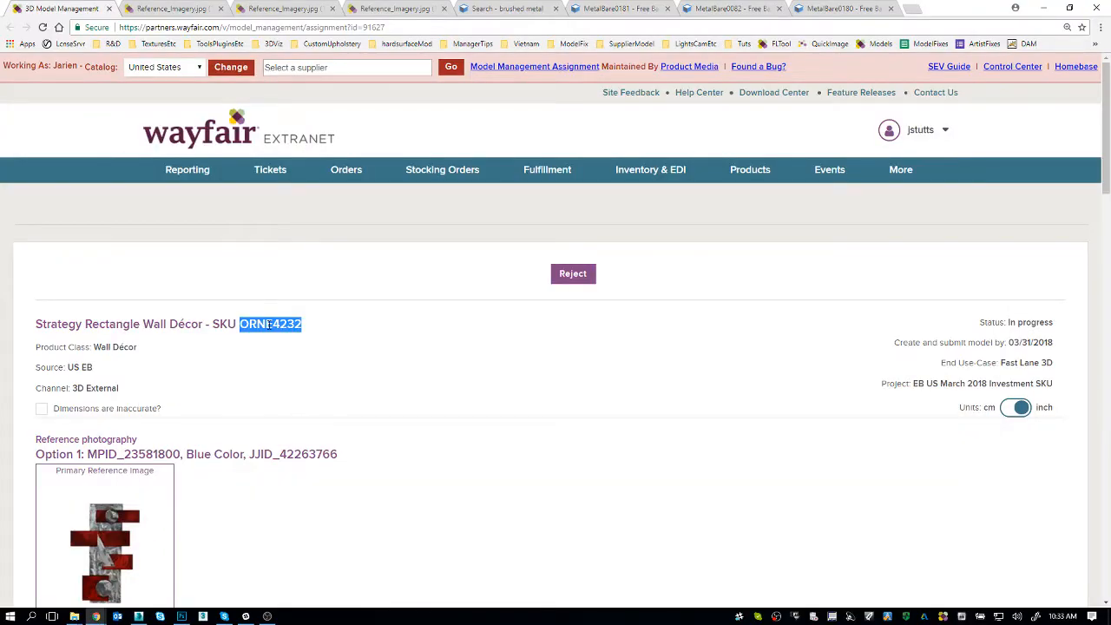
Switch back to 3ds Max and save the scene as ORNE4232.max in the Photoshop folder
key("alt+Tab")
key("ctrl+v")
left_click(397, 412)
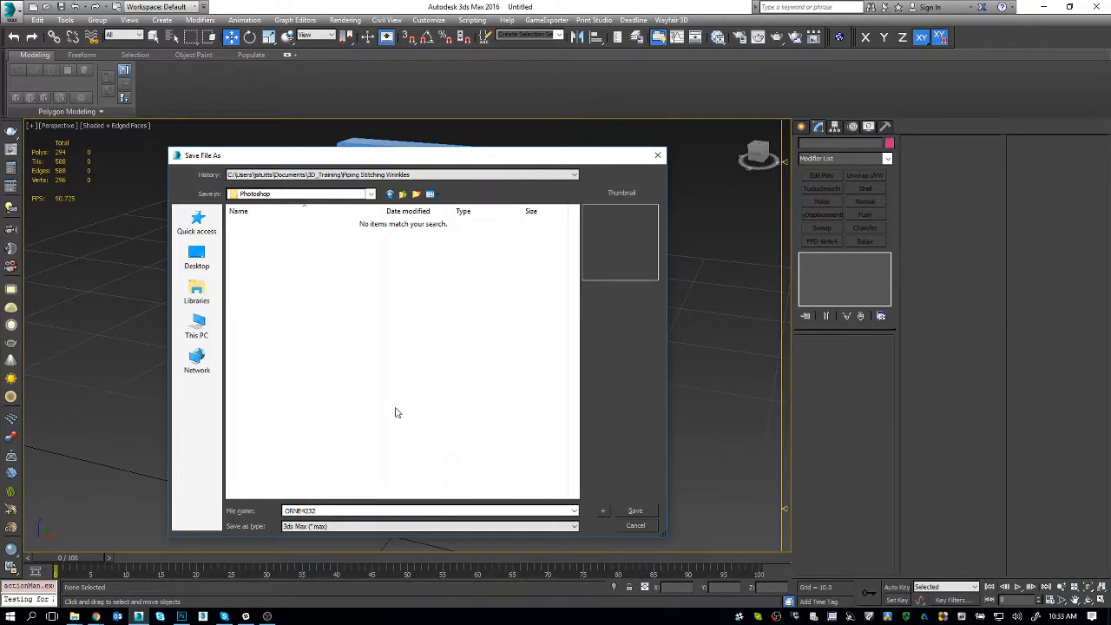
left_click(635, 511)
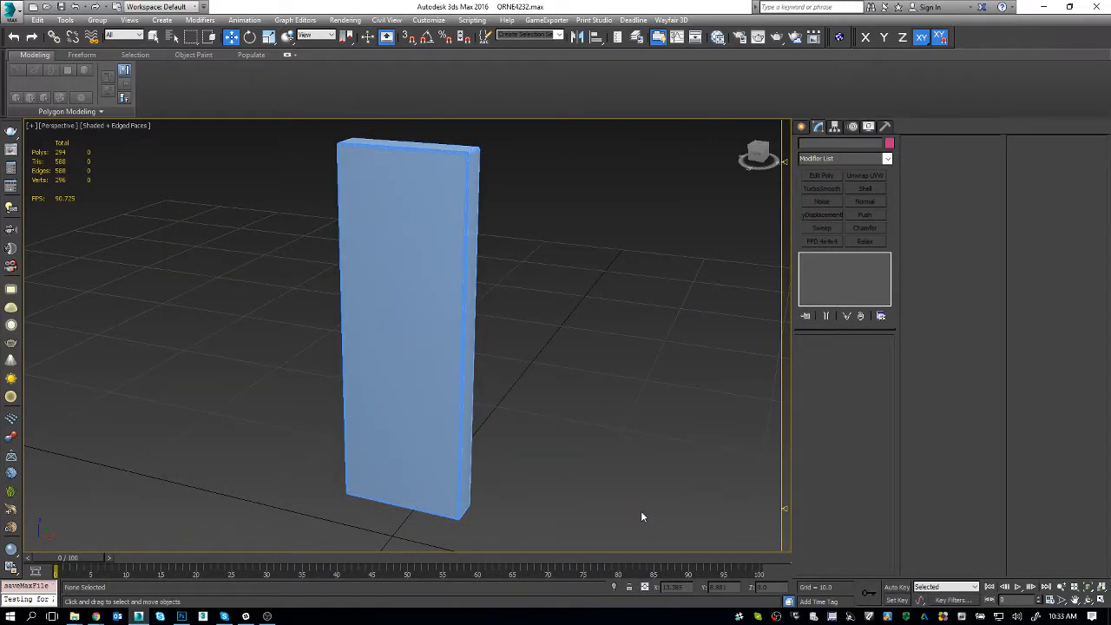
Start merging the studio scene Wayfair_Studio_v3.01_Lite.max into the current file
left_click(418, 358)
left_click(10, 9)
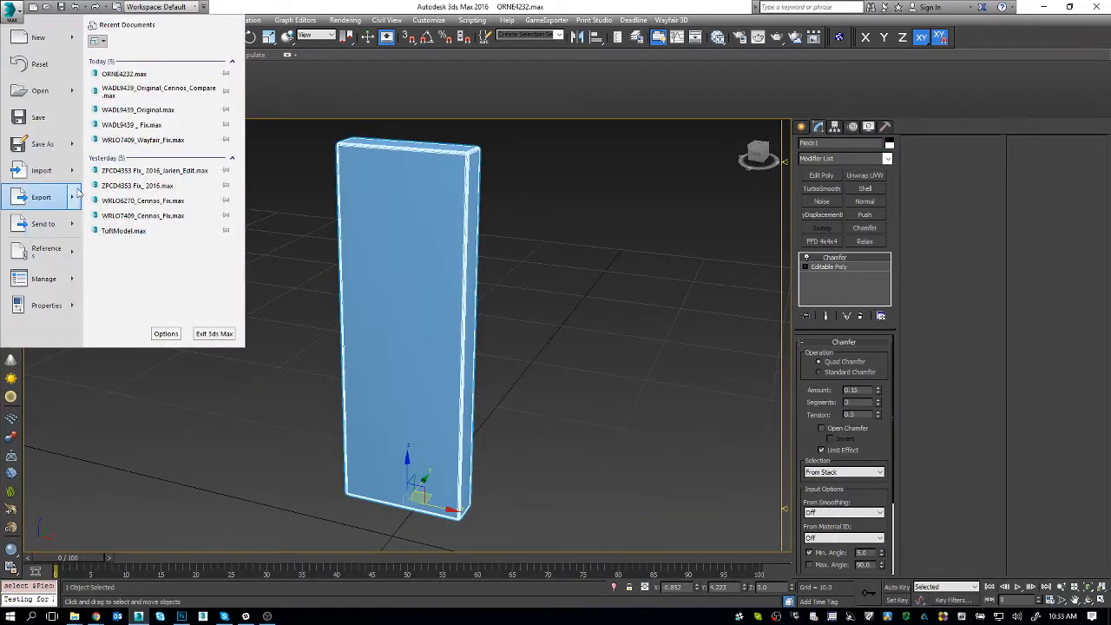
mouse_move(75, 173)
left_click(190, 93)
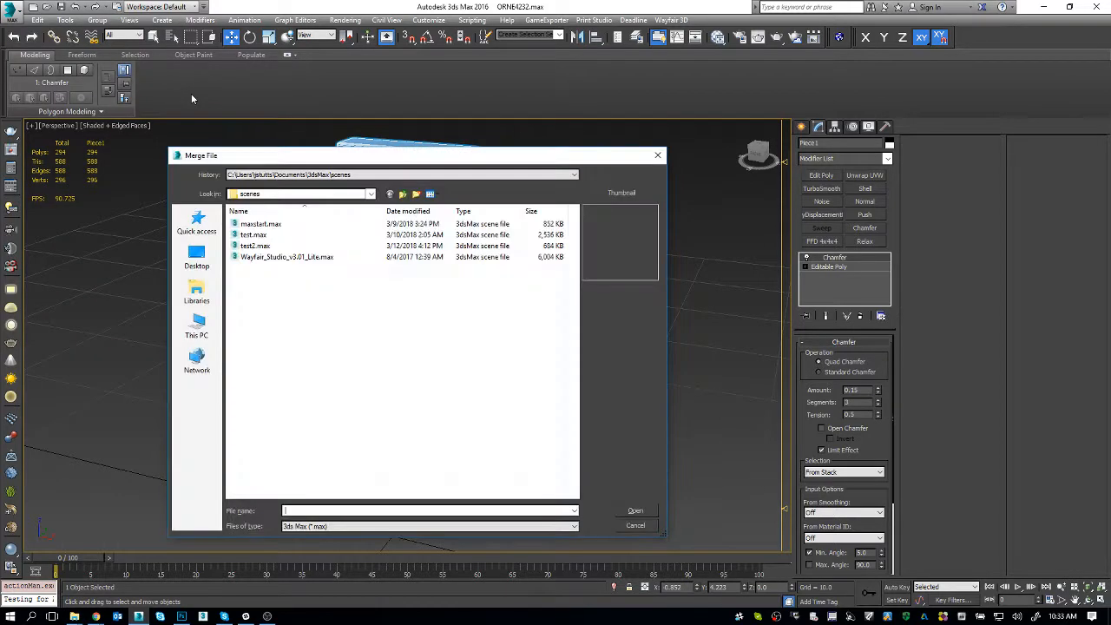
double_click(286, 257)
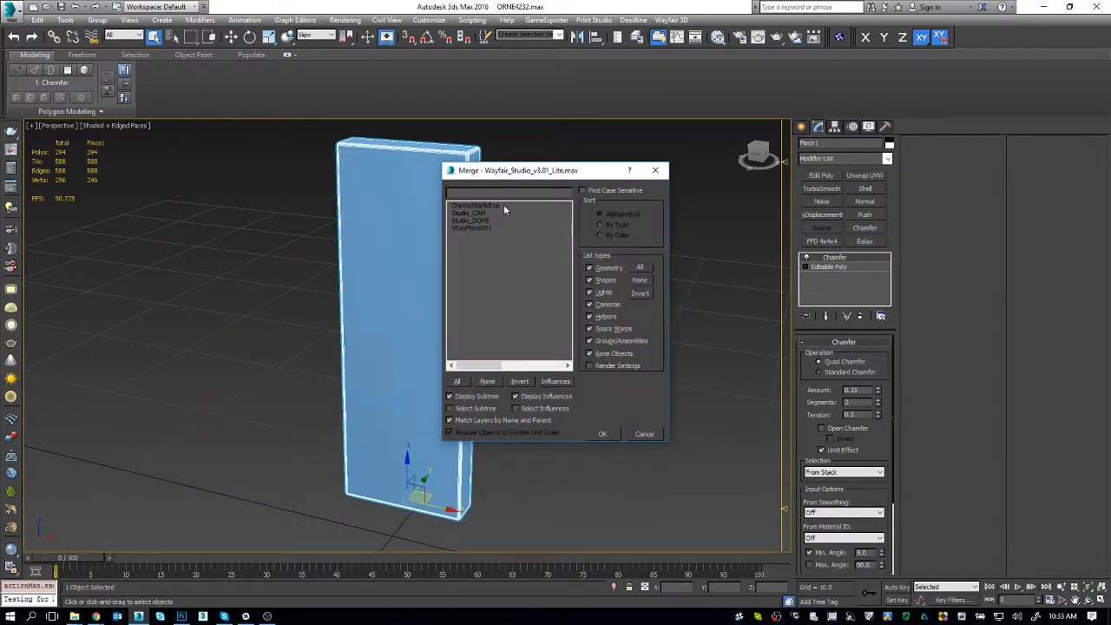
Merge the studio's checker backdrop, Studio_CAM, Studio_DOME, VRay plane and render settings into the scene
left_click(504, 205)
left_click(601, 366)
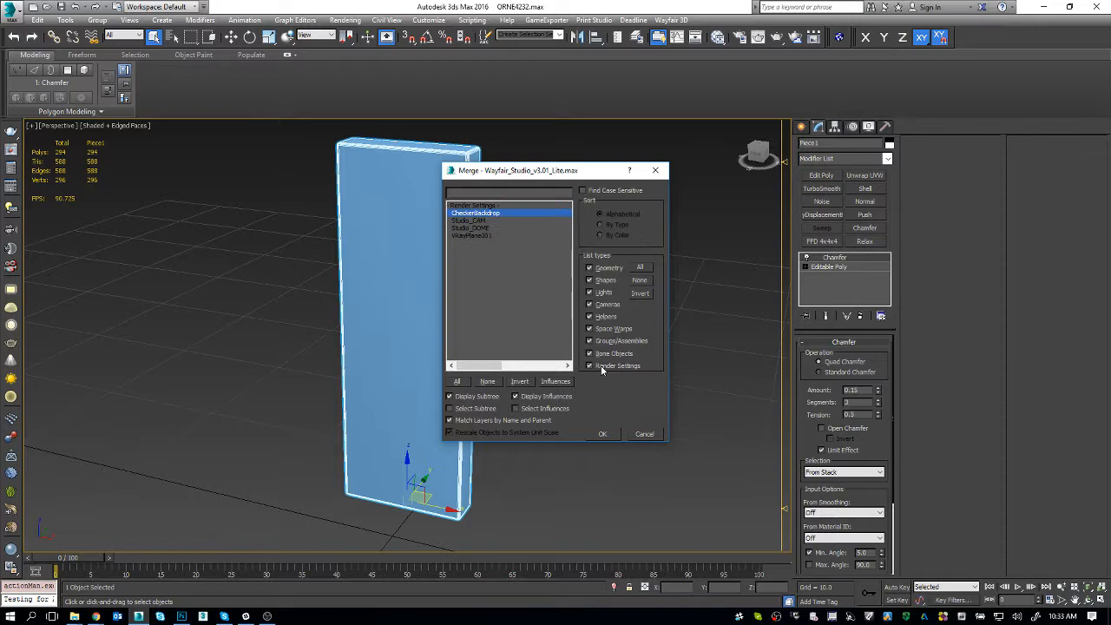
left_click(478, 235)
left_click(480, 205, "shift")
left_click(595, 437)
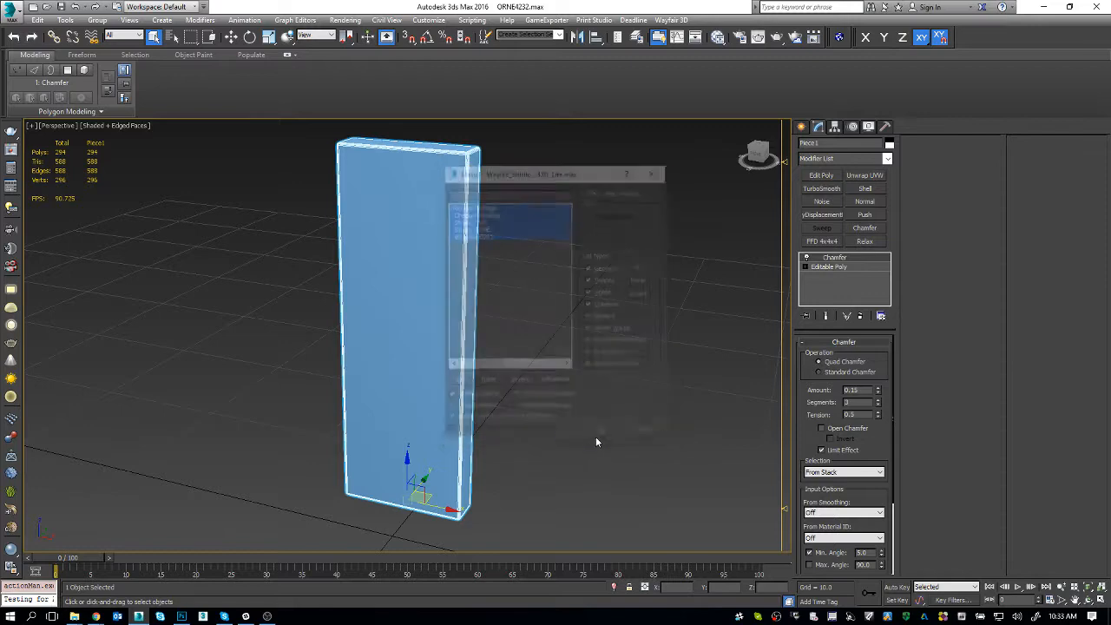
left_click(596, 436)
Show the Studio_CAM view in place of the Left view and pan the camera to centre Piece1 in its frame
key("alt+w")
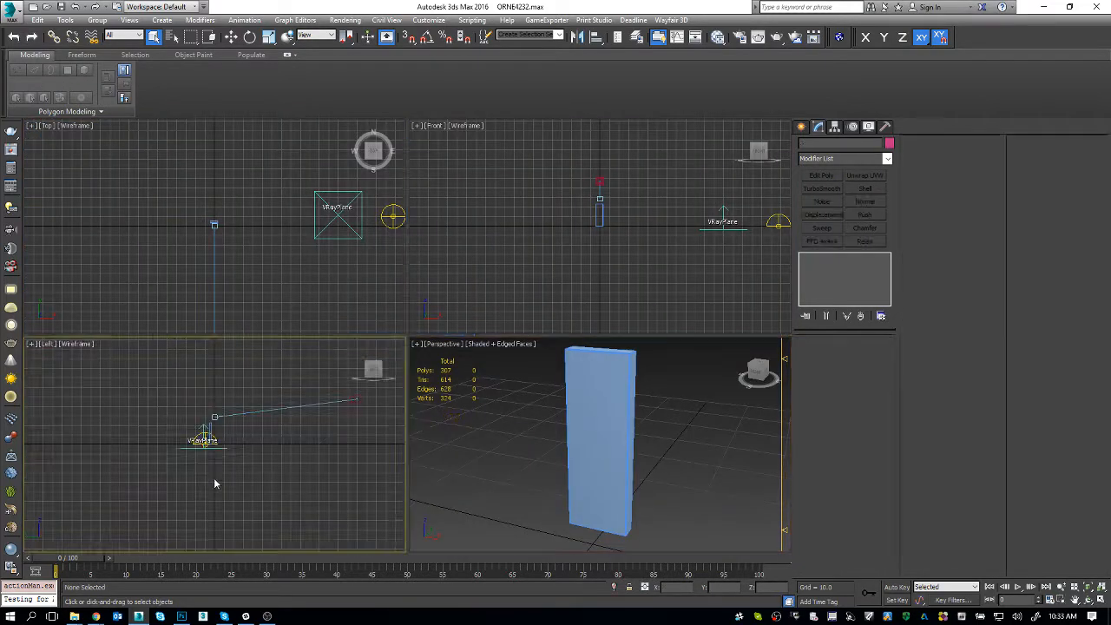
left_click(212, 477)
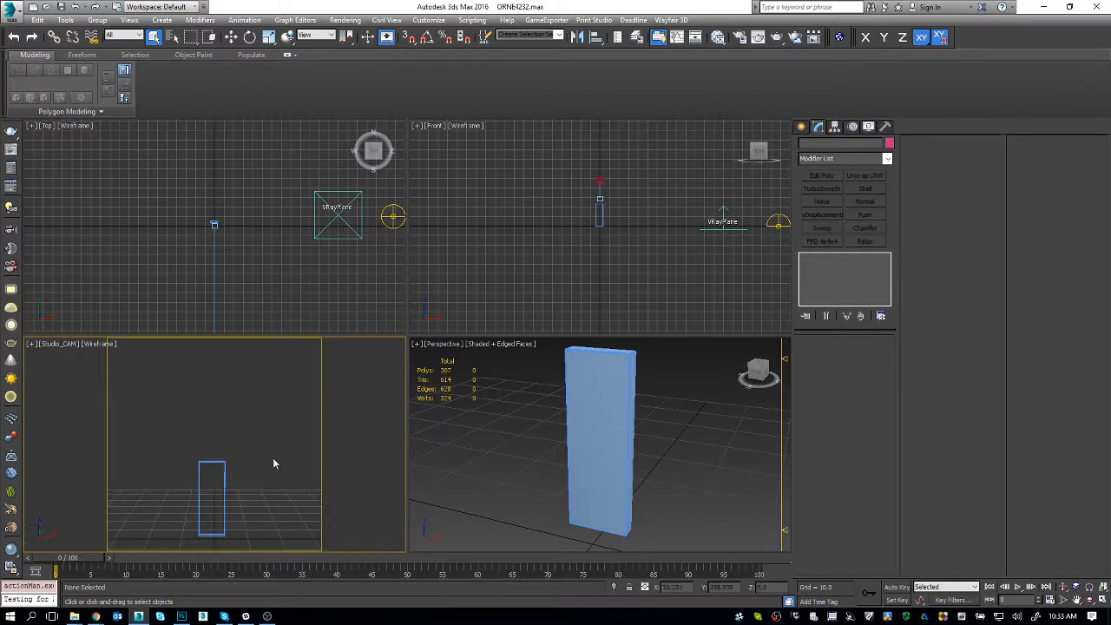
right_click(556, 446)
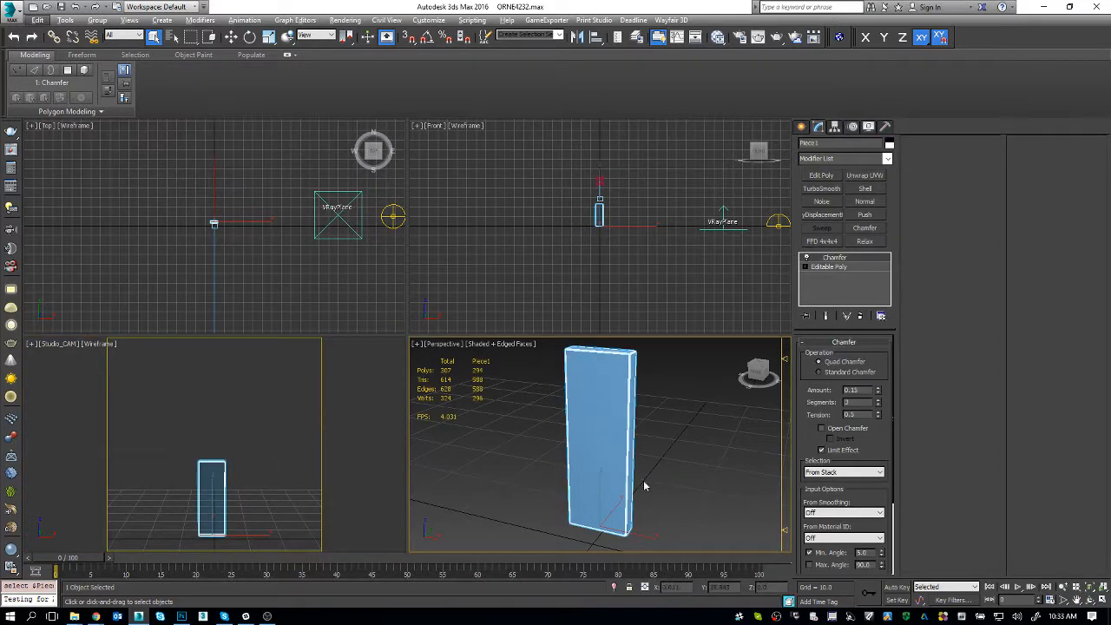
left_click_drag(231, 471, 237, 417)
Move Studio_CAM closer to Piece1, to about Y -73 and Z 22, so the piece fills more of the frame
scroll(503, 478, "down", 6)
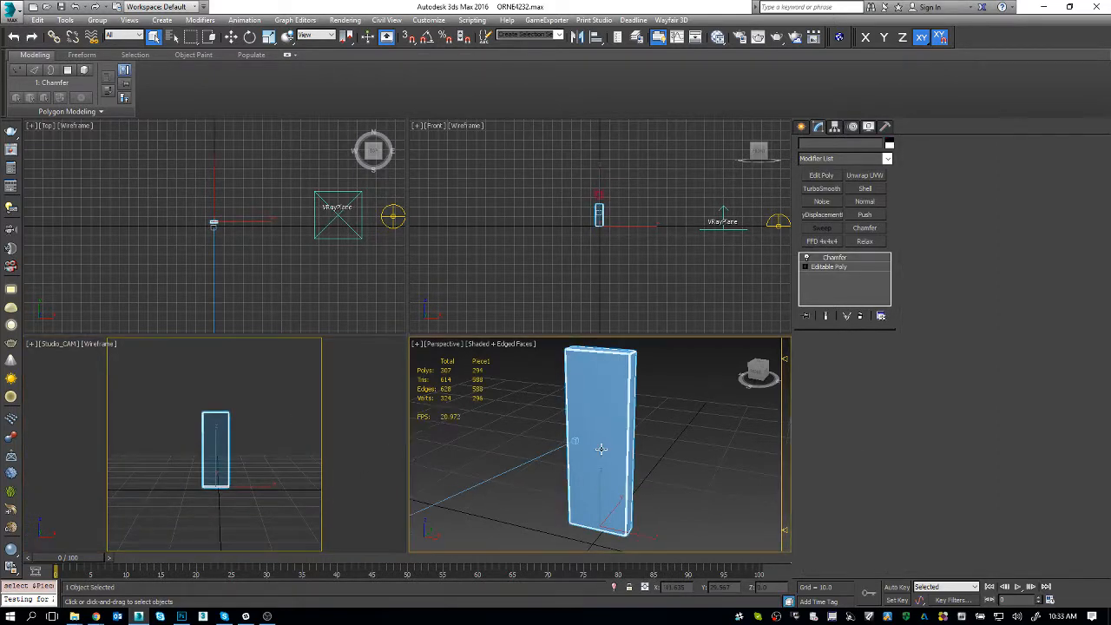
scroll(504, 477, "down", 2)
left_click(430, 454)
key("w")
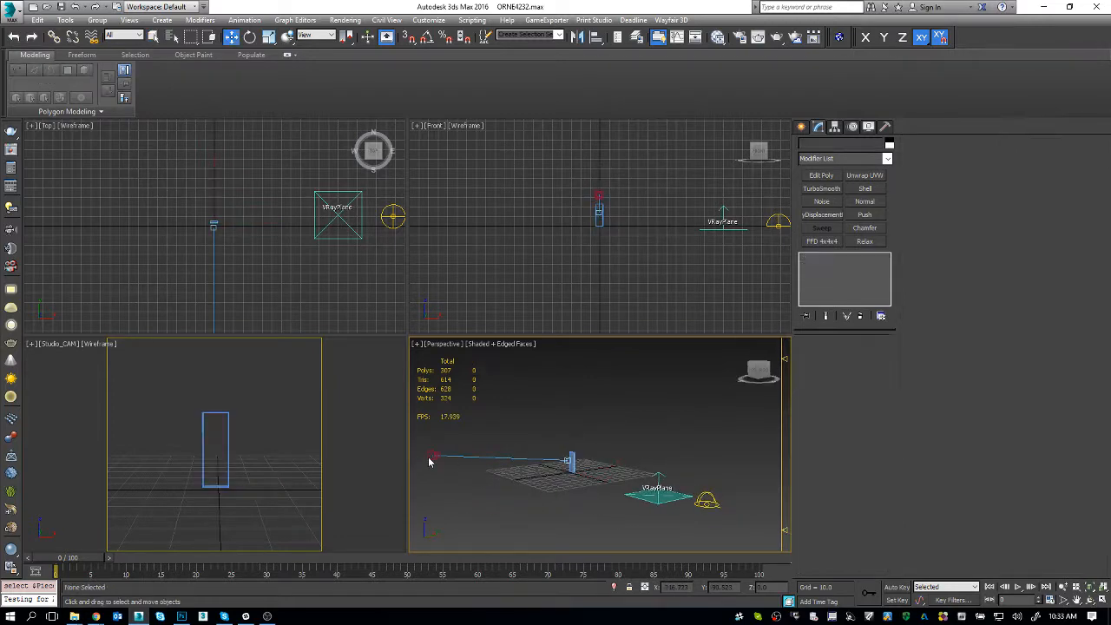
left_click(430, 457)
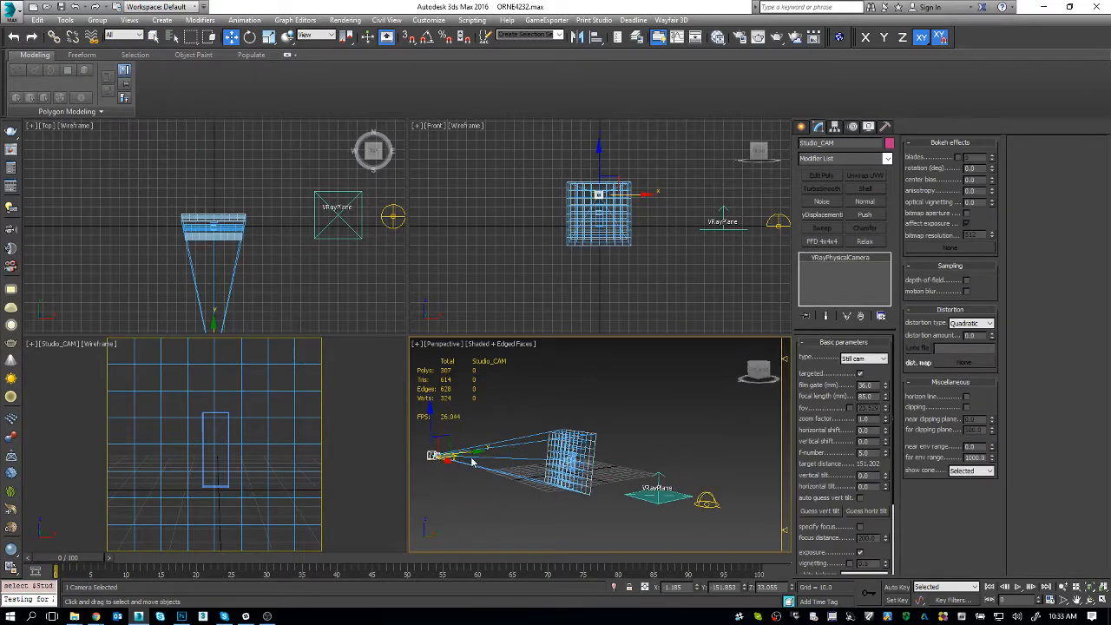
left_click_drag(453, 444, 510, 447)
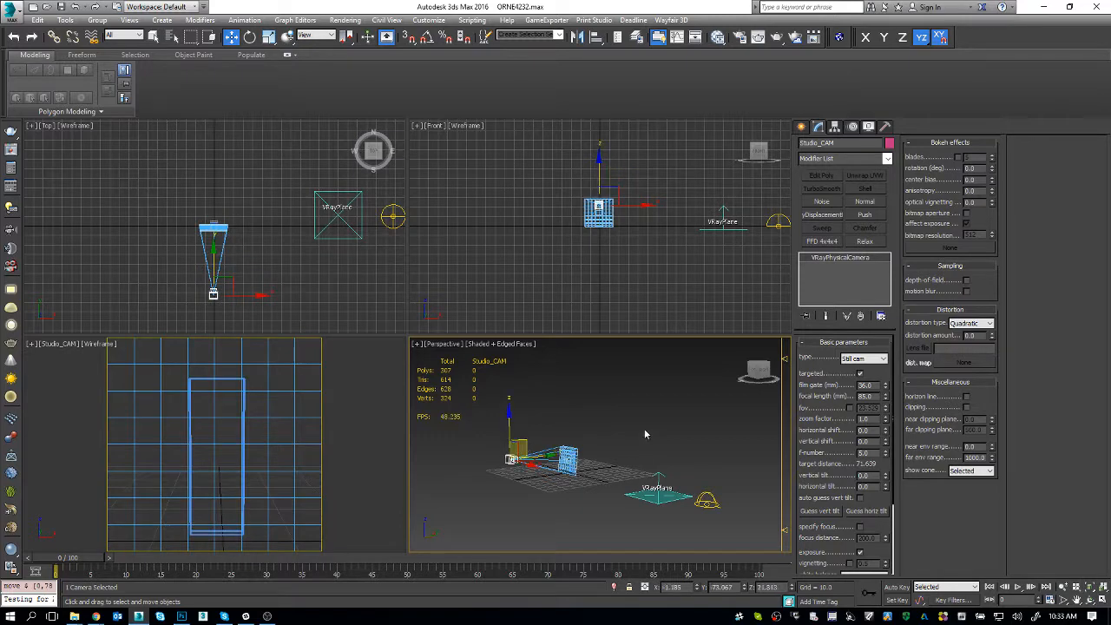
Render a test image of the Studio_CAM view and close the frame buffer
left_click(331, 392)
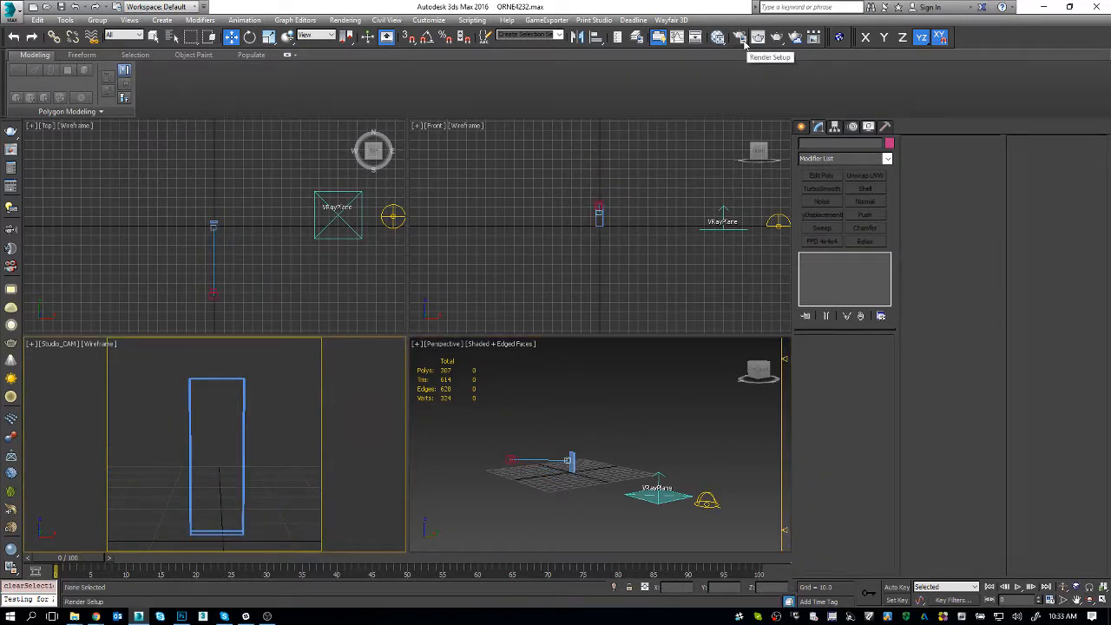
left_click(776, 37)
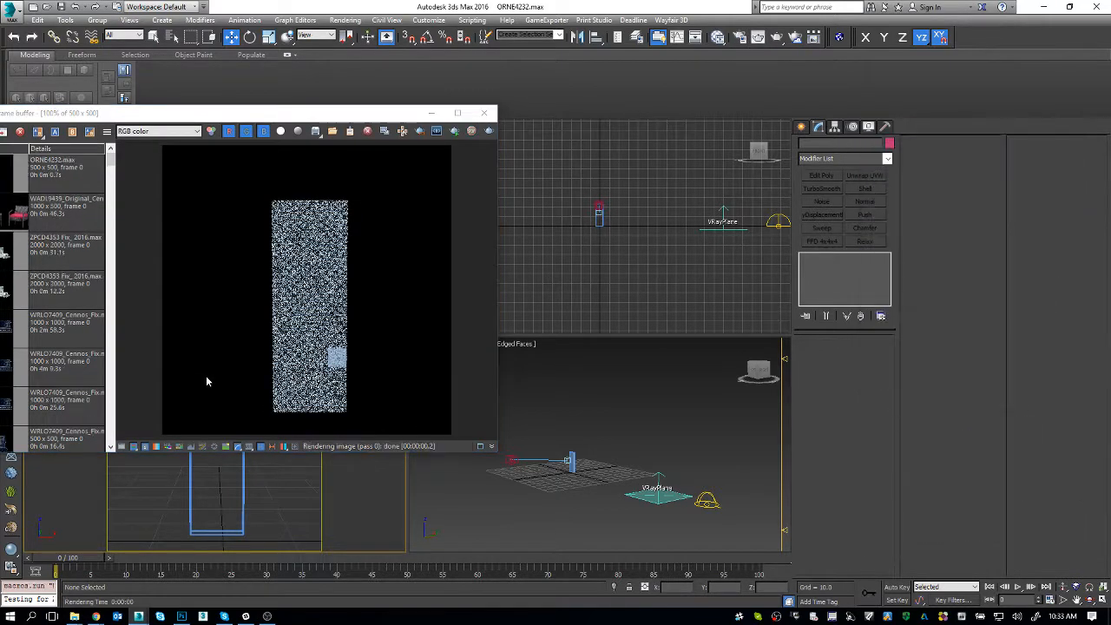
left_click(484, 113)
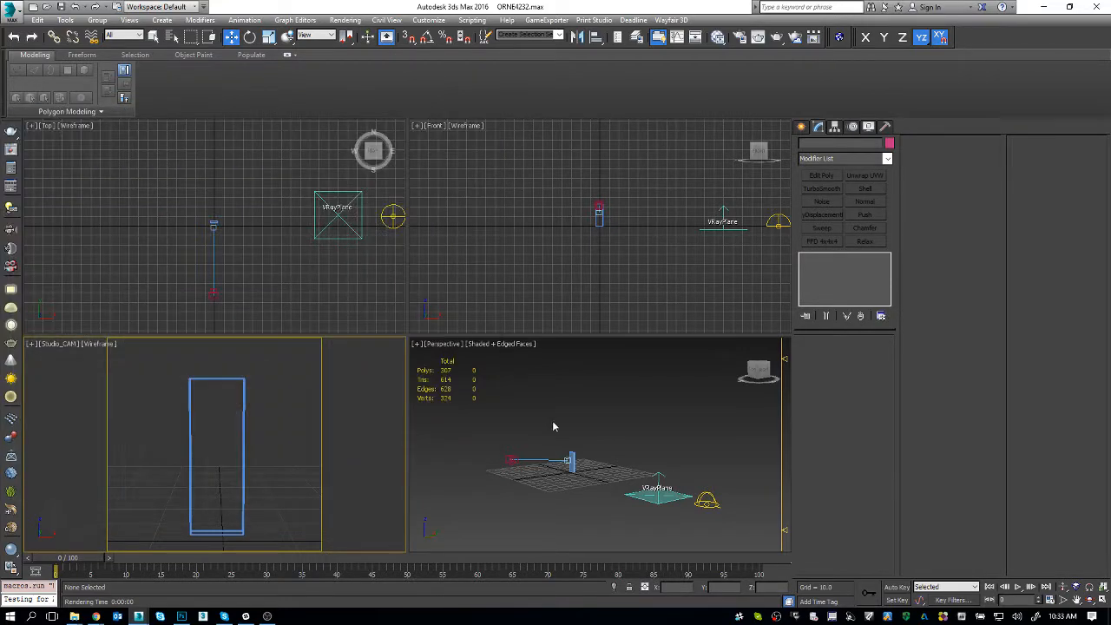
Select Piece1 and open the Slate Material Editor for it
left_click(570, 459)
key("z")
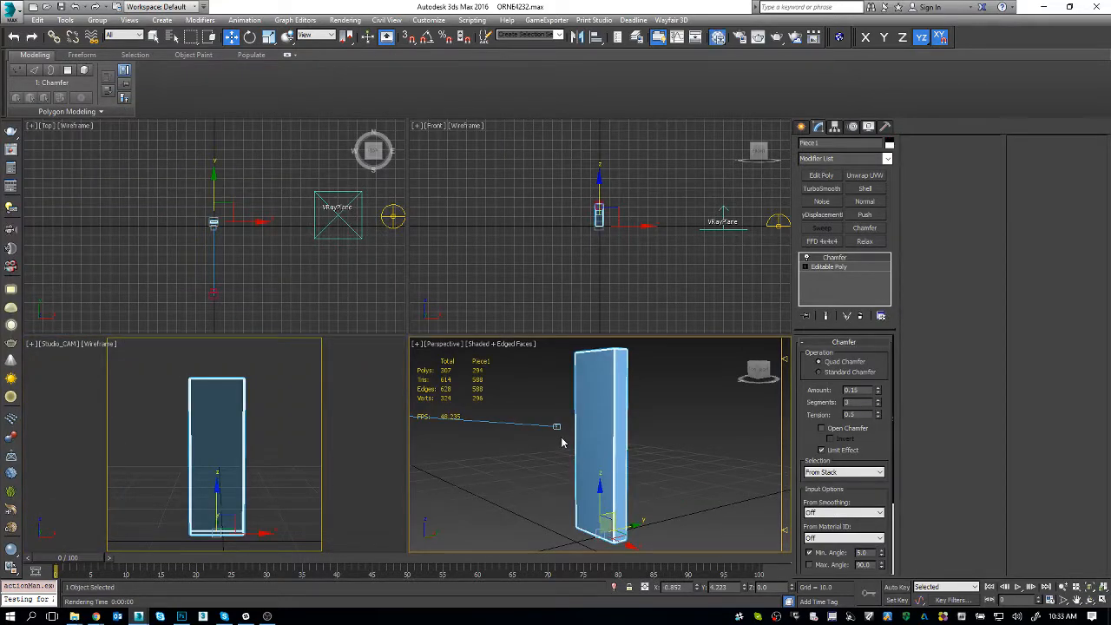
key("m")
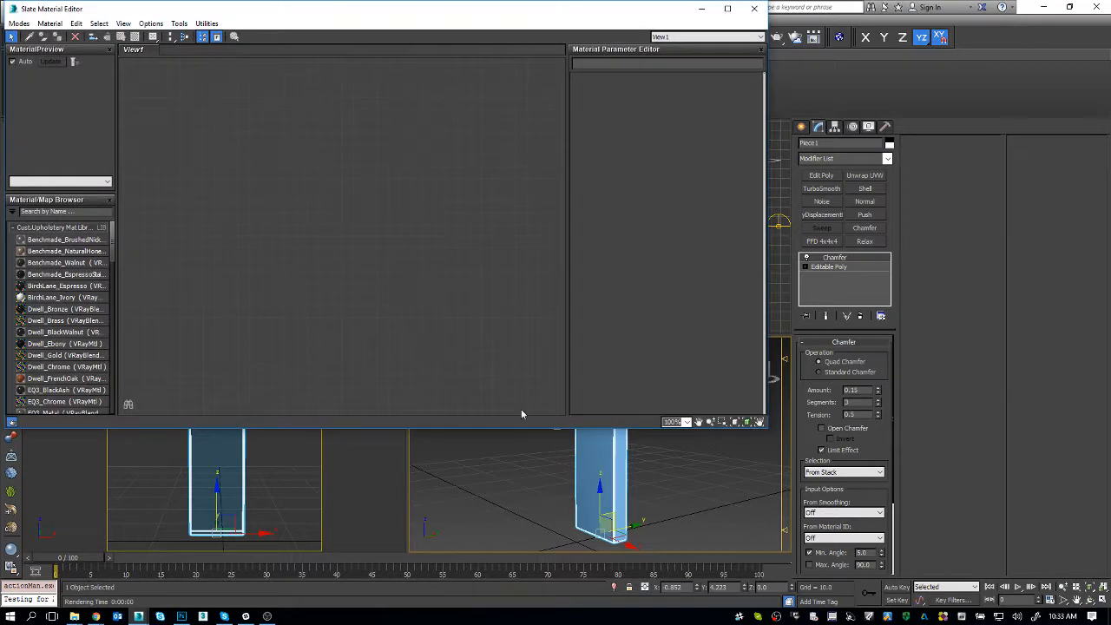
Find the VRayMtl material type, add a VRayMtl node to the empty node view, and maximise the material editor
left_click(85, 212)
type("VRAYM")
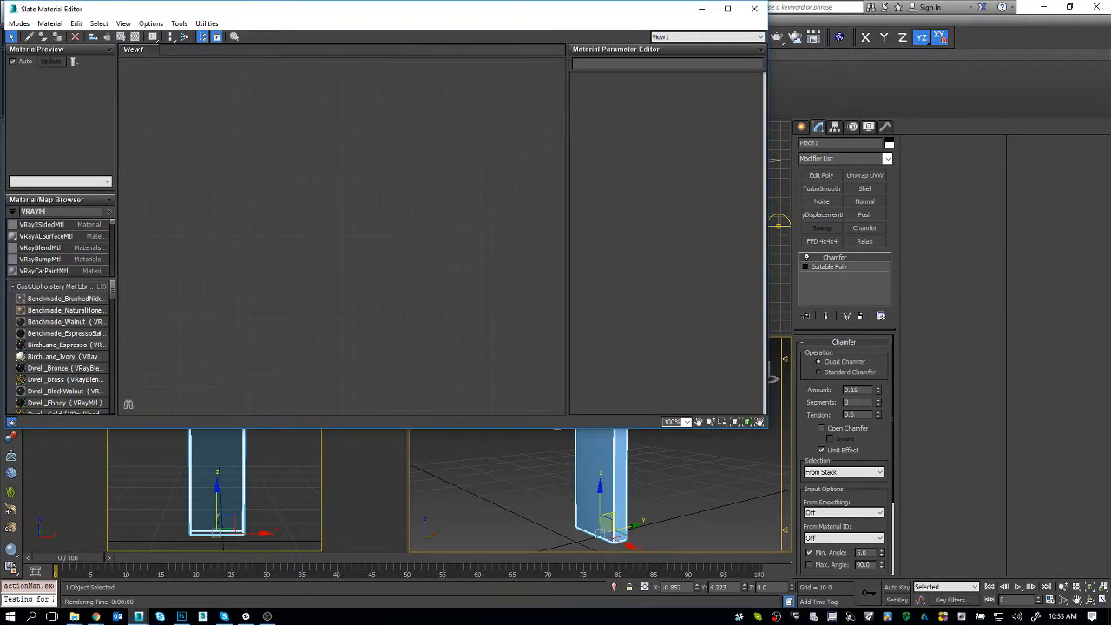
left_click_drag(329, 235, 391, 193)
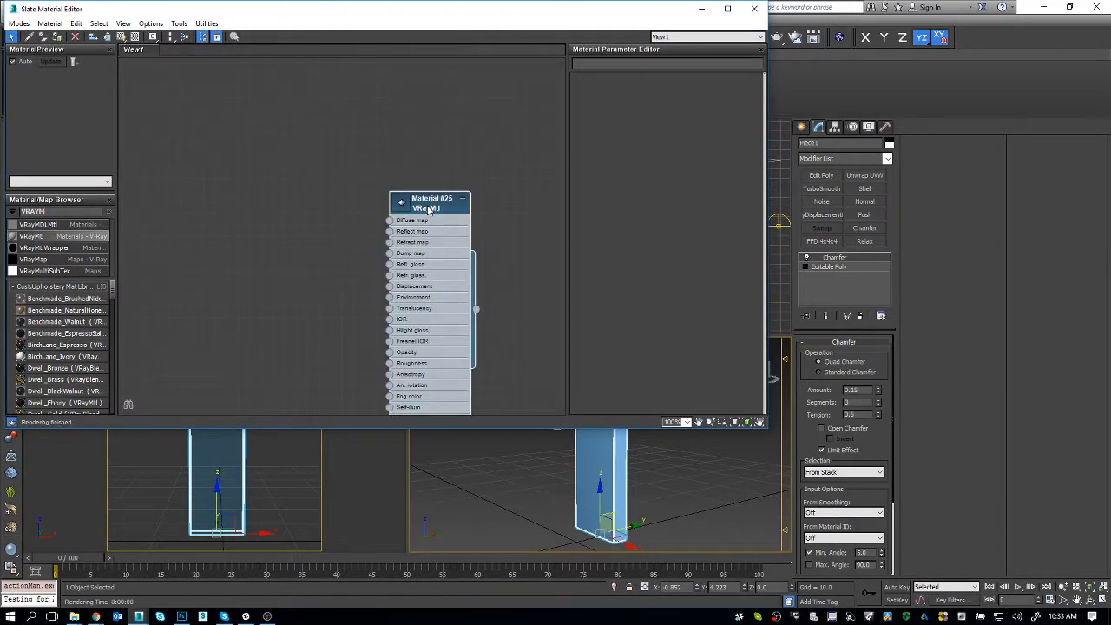
left_click(727, 9)
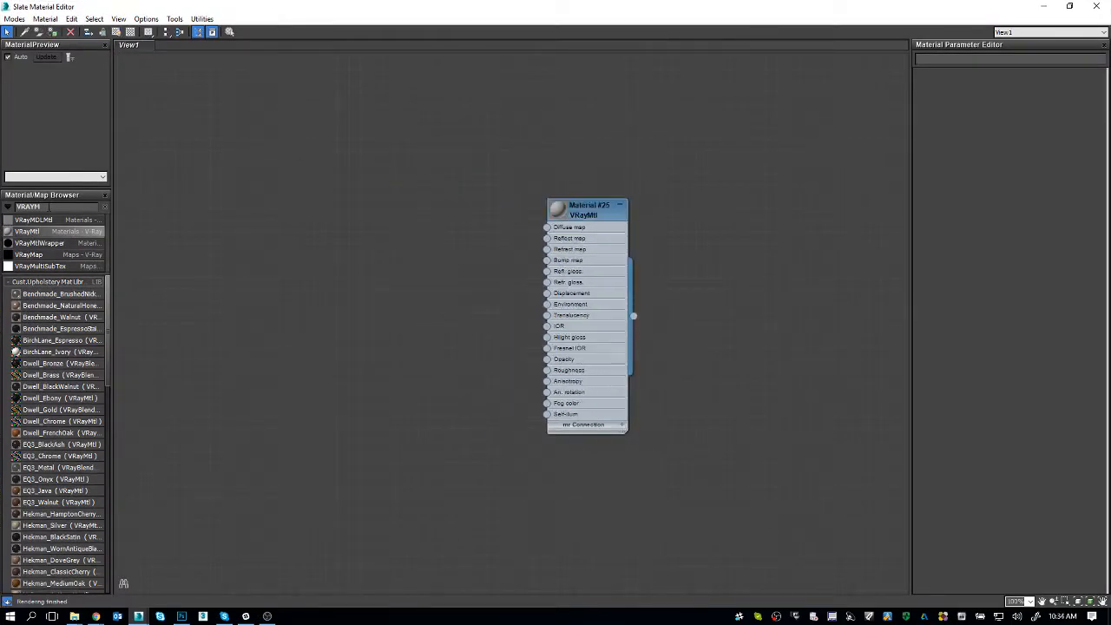
Add a Bitmap map using ORNE4232_reflect.png from the Photoshop training folder and connect it to the VRayMtl's Reflect map
double_click(26, 207)
type("bitm")
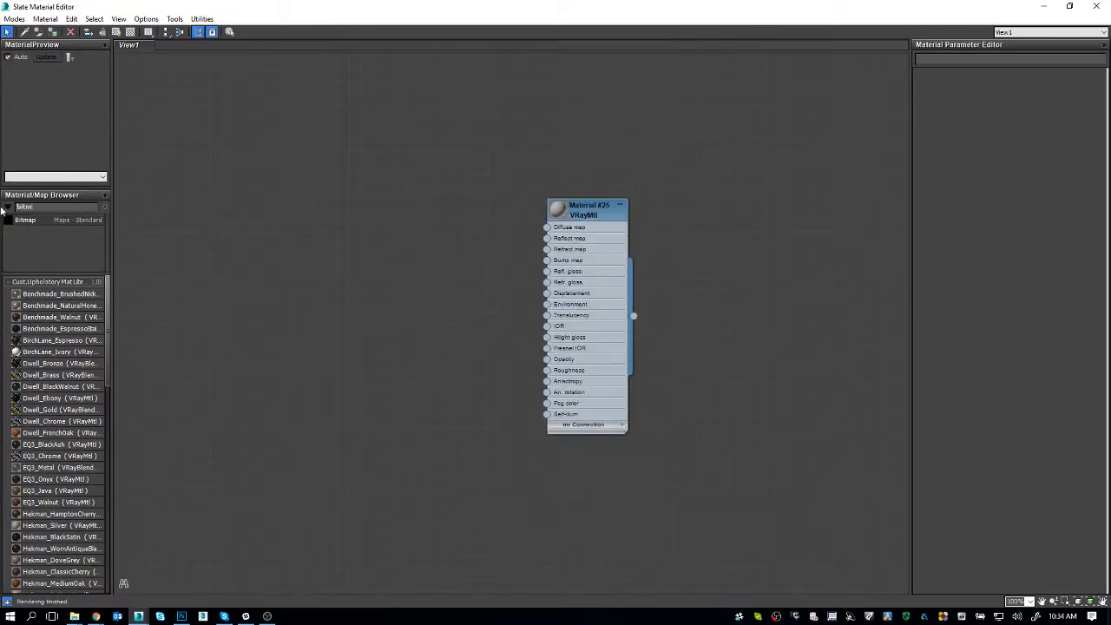
left_click_drag(237, 263, 380, 278)
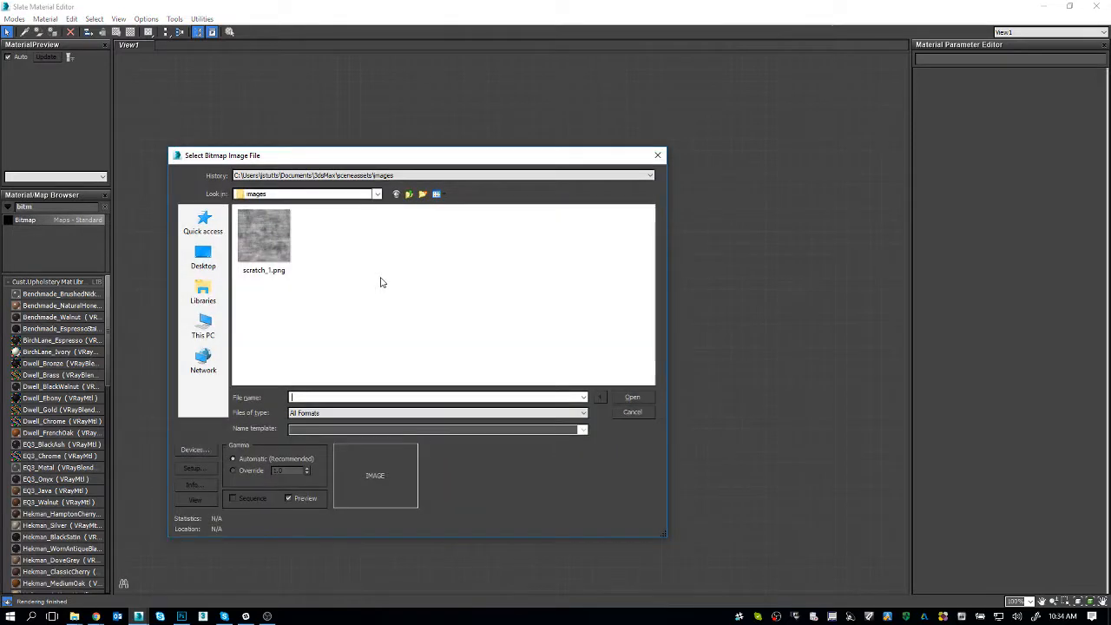
left_click(418, 180)
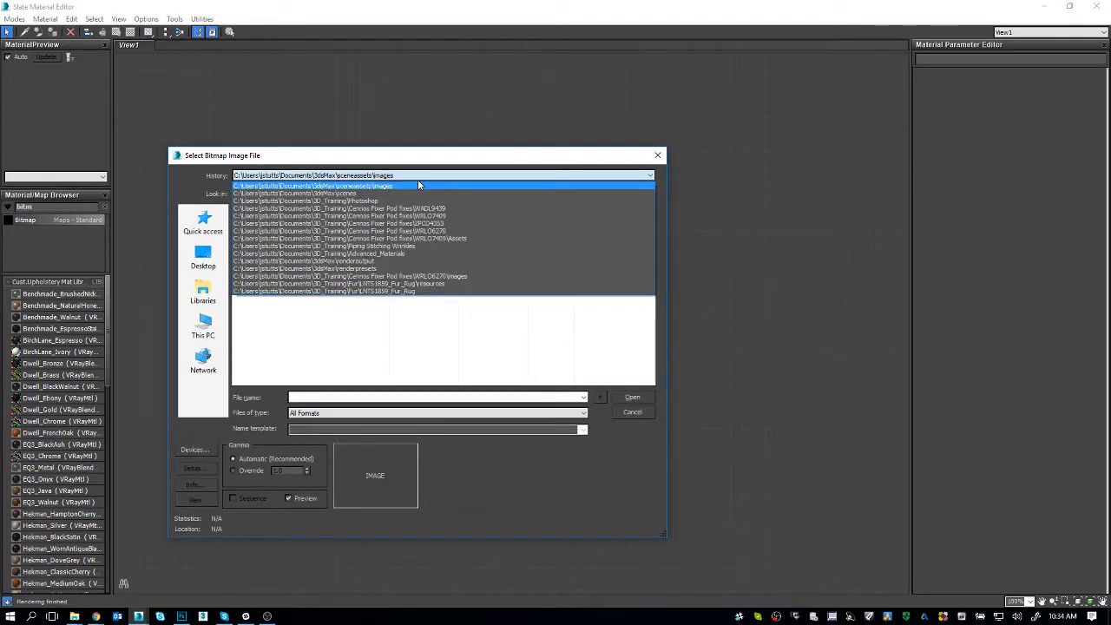
left_click(411, 200)
double_click(296, 235)
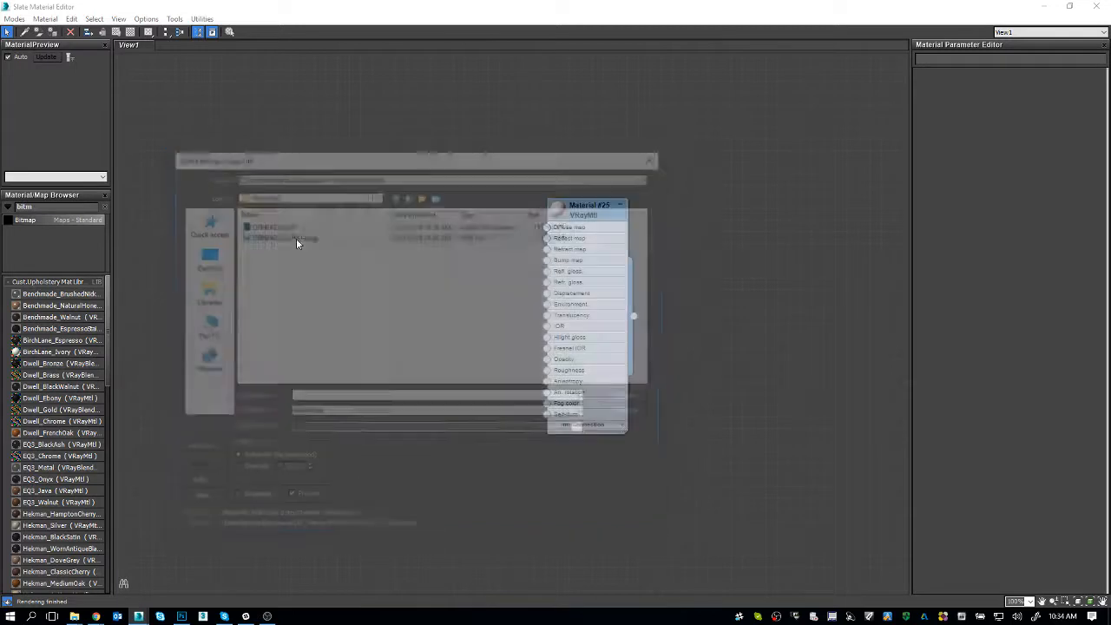
left_click_drag(424, 283, 547, 237)
Rename the VRayMtl material as SilverMetal
double_click(583, 213)
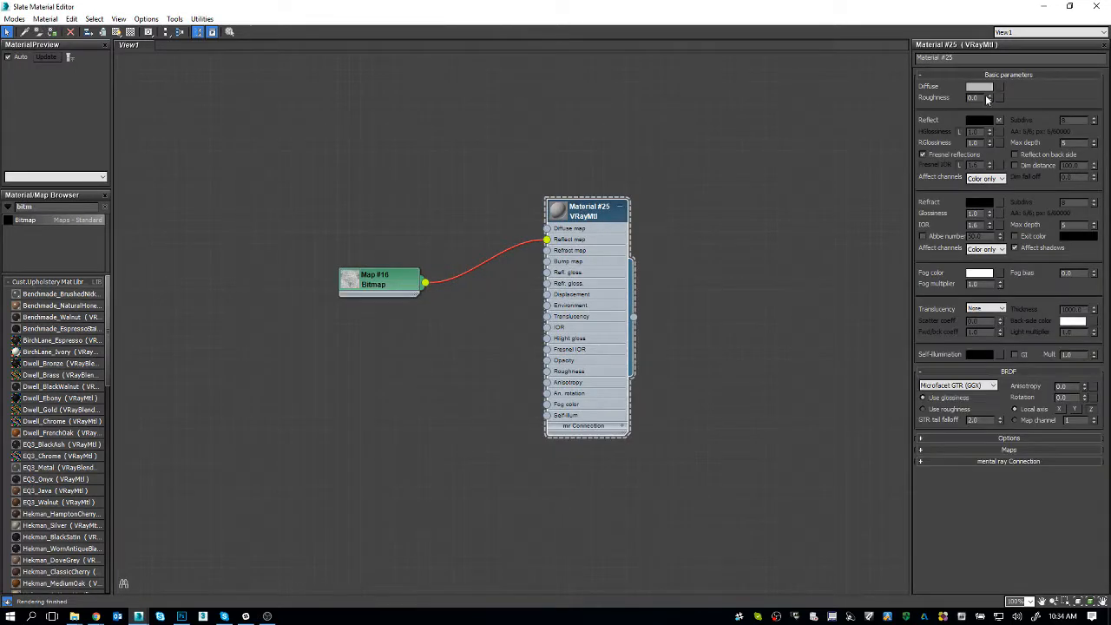
key("alt+Tab")
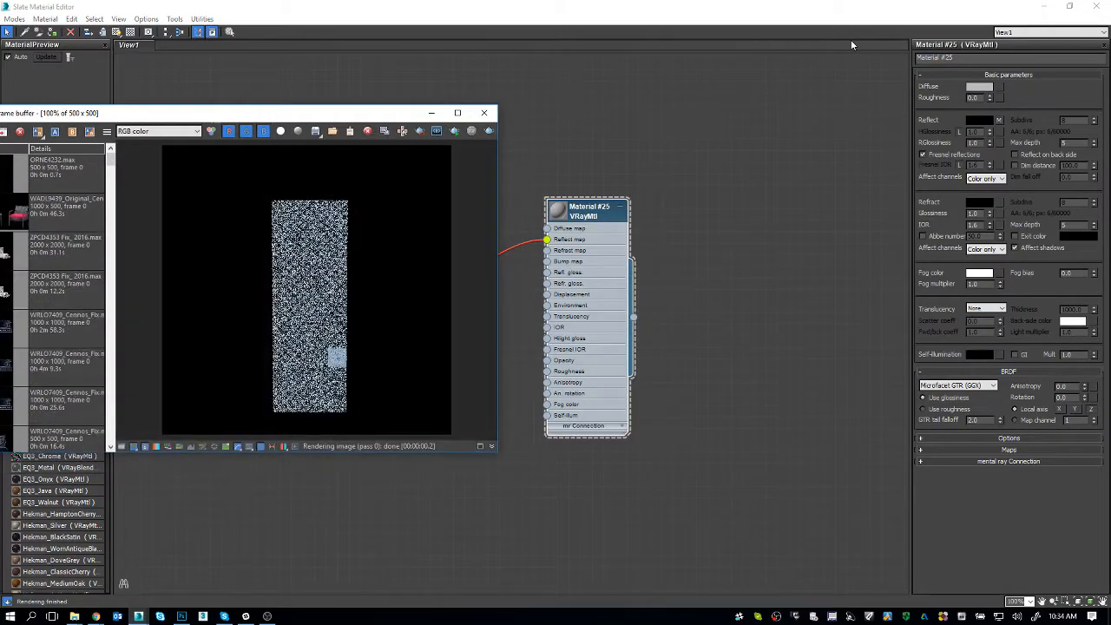
key("alt+Tab")
type("SilverM")
key("Return")
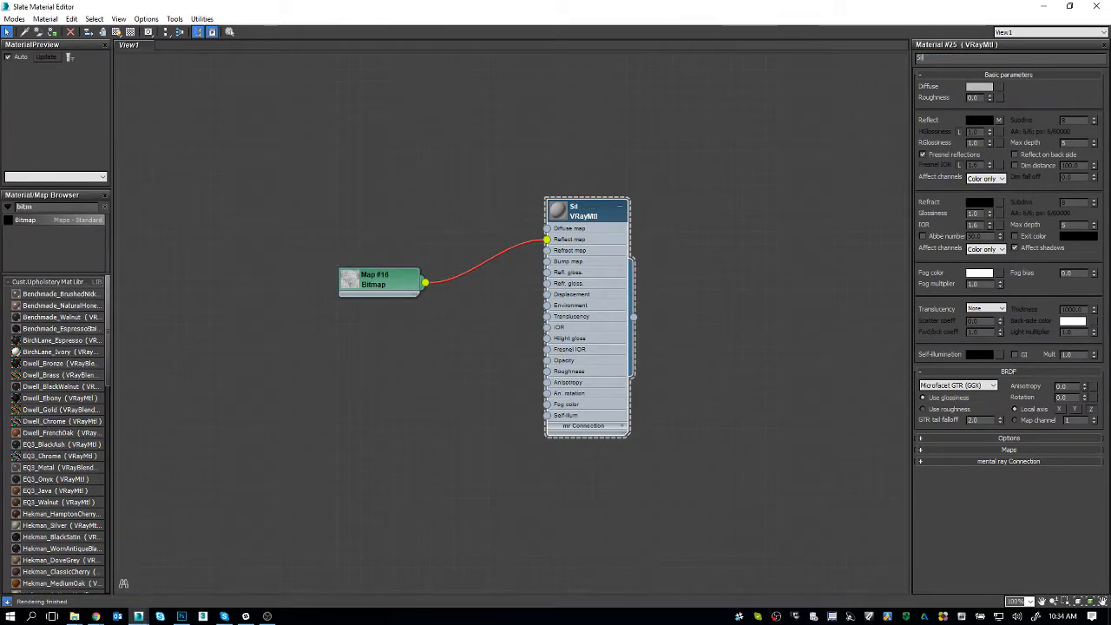
type("al")
key("Return")
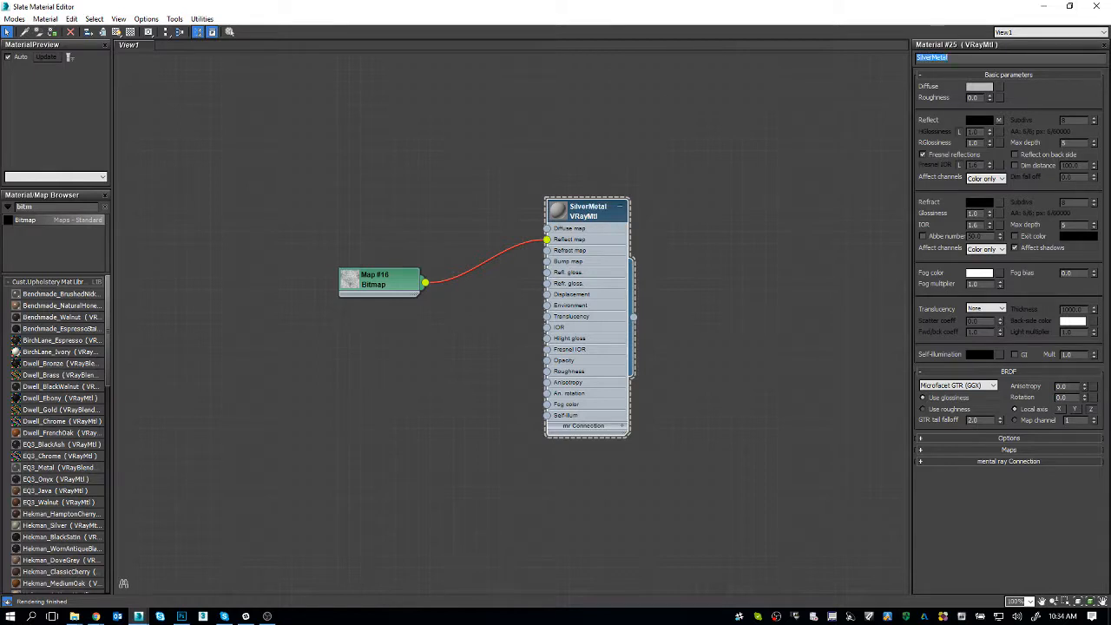
Rename the bitmap as BrushBitmap, set its blur to 0.01, and turn off real-world scale
double_click(381, 290)
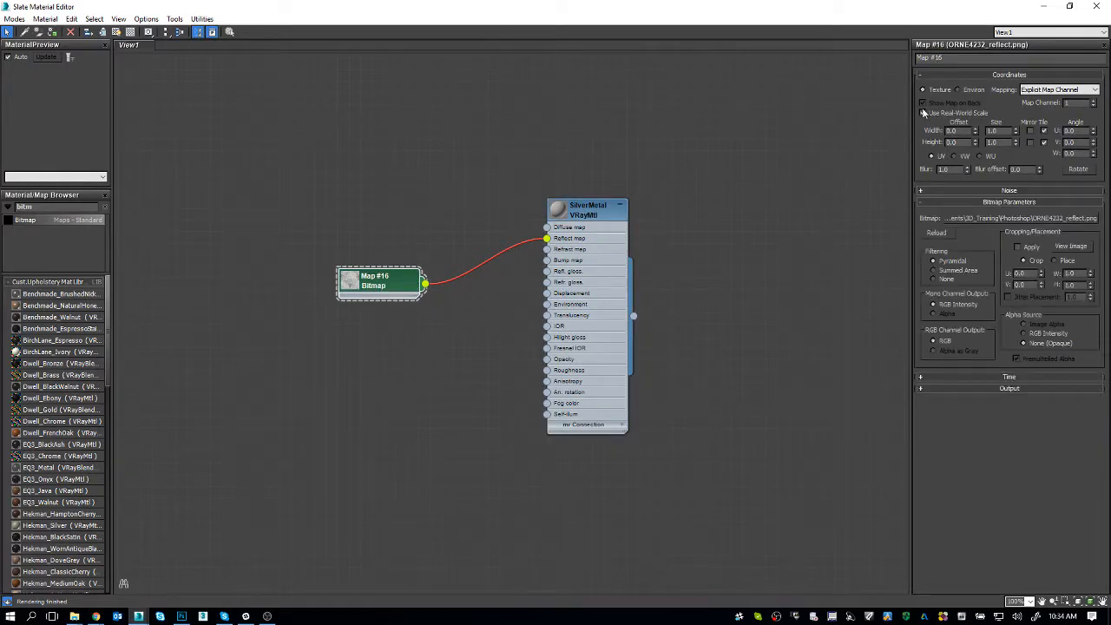
left_click(953, 59)
type("BrushBitmap")
key("Return")
right_click(967, 171)
left_click(942, 116)
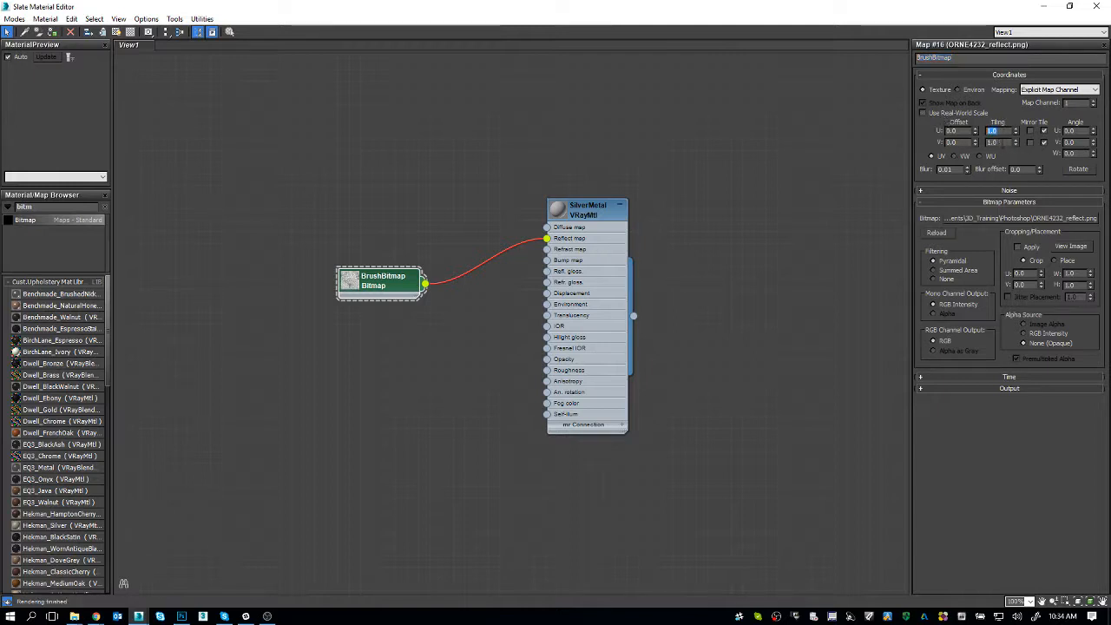
Rearrange the SilverMetal and BrushBitmap nodes closer together and set SilverMetal's diffuse colour to black
left_click(586, 206)
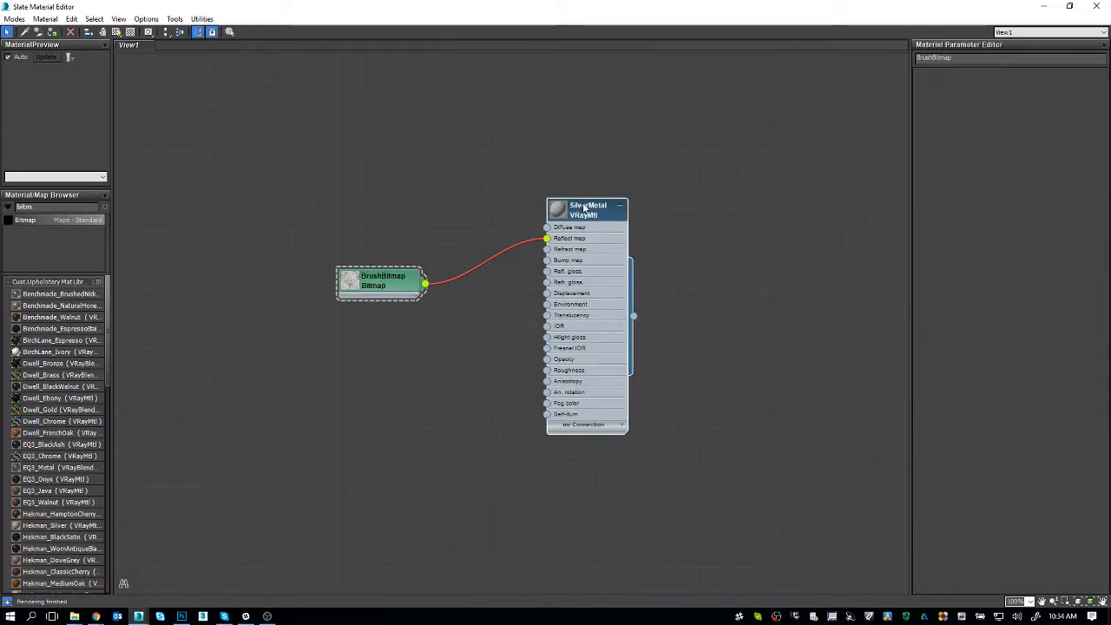
left_click_drag(586, 207, 722, 113)
left_click_drag(542, 197, 600, 194)
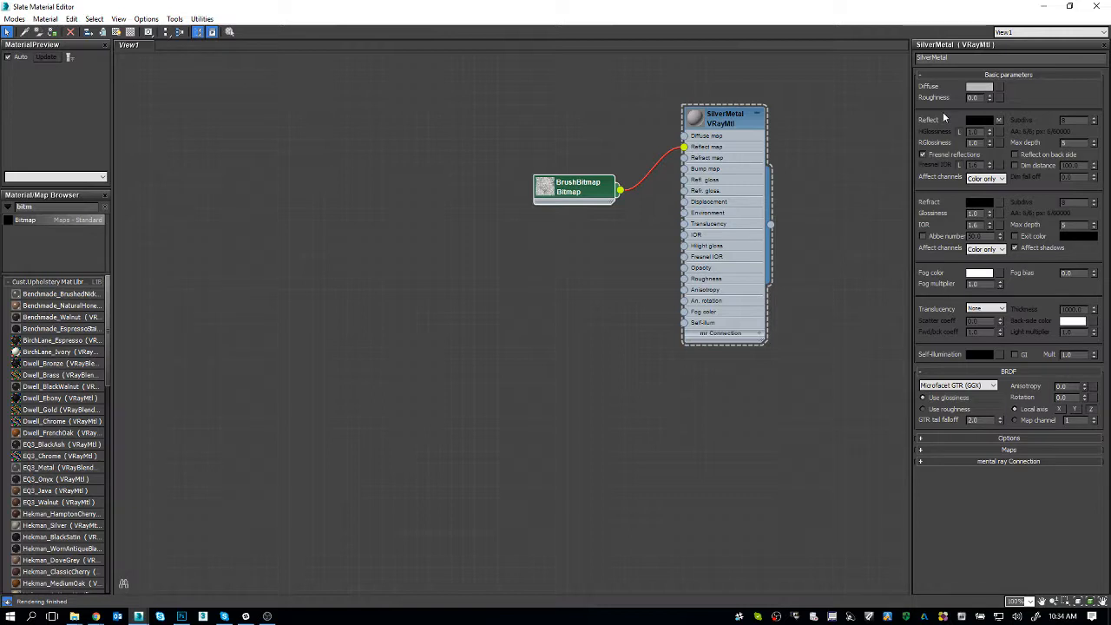
left_click(978, 86)
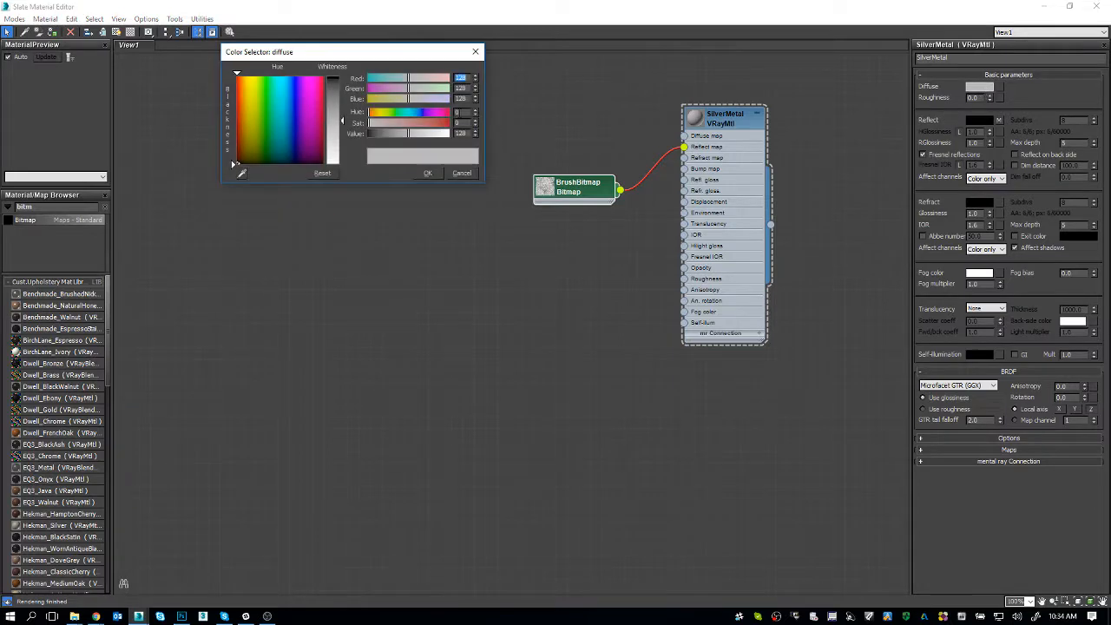
left_click(341, 78)
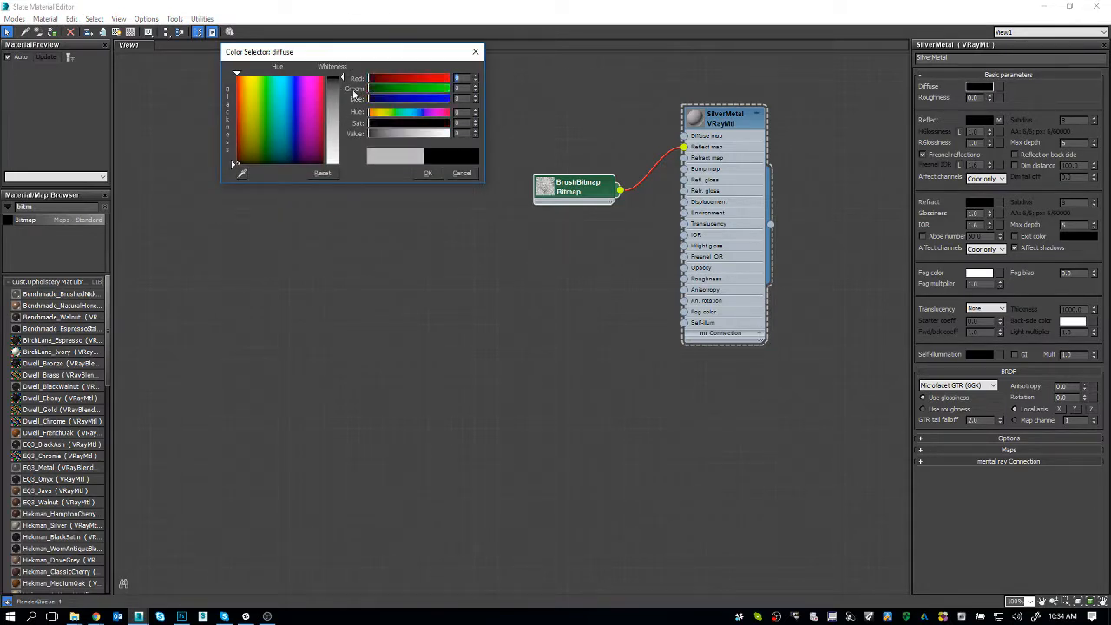
left_click(427, 175)
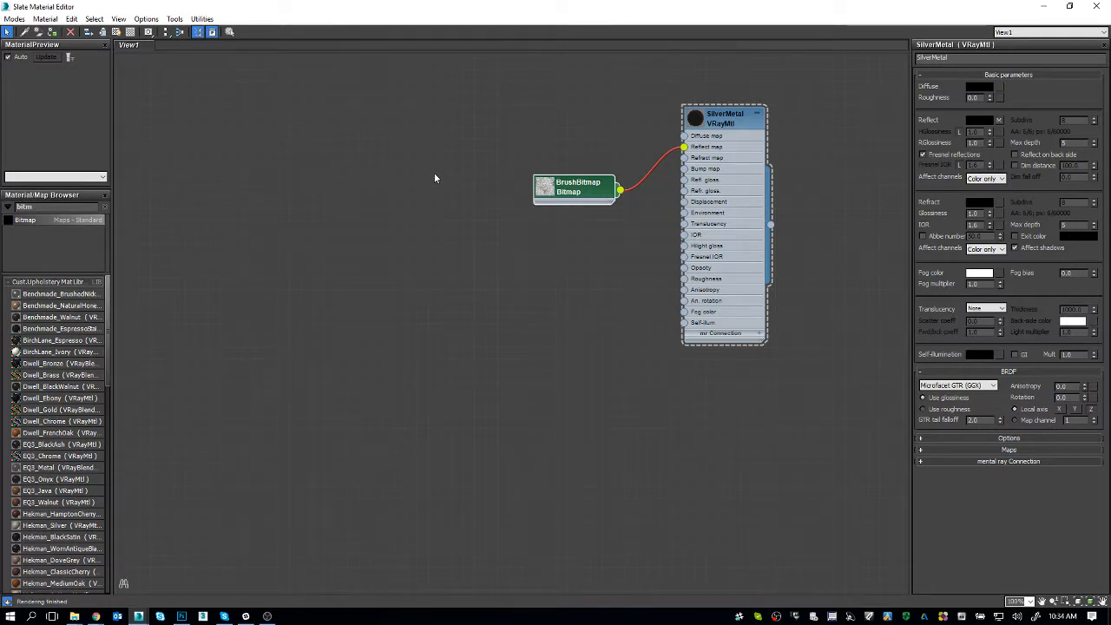
Set SilverMetal's reflection glossiness to 0.75 and its IOR to 30
left_click(974, 143)
left_click(976, 214)
type("30")
key("Return")
Make the material preview follow the current selection, enlarge it, and inspect both BrushBitmap and SilverMetal in it
left_click(102, 176)
left_click(34, 187)
left_click(643, 146)
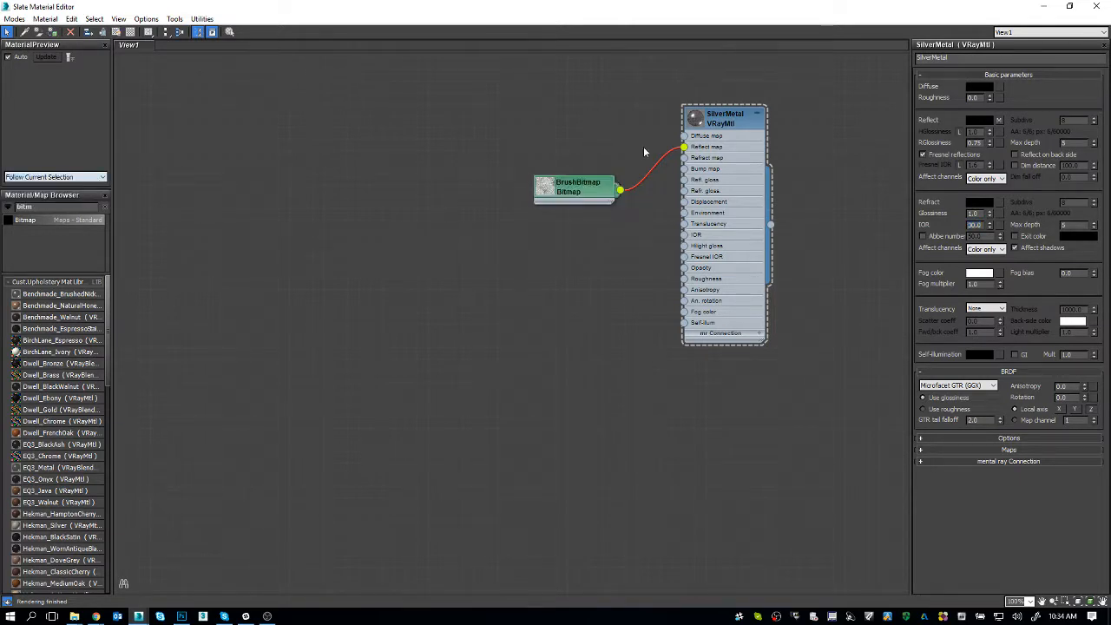
left_click(719, 127)
left_click_drag(115, 177, 215, 187)
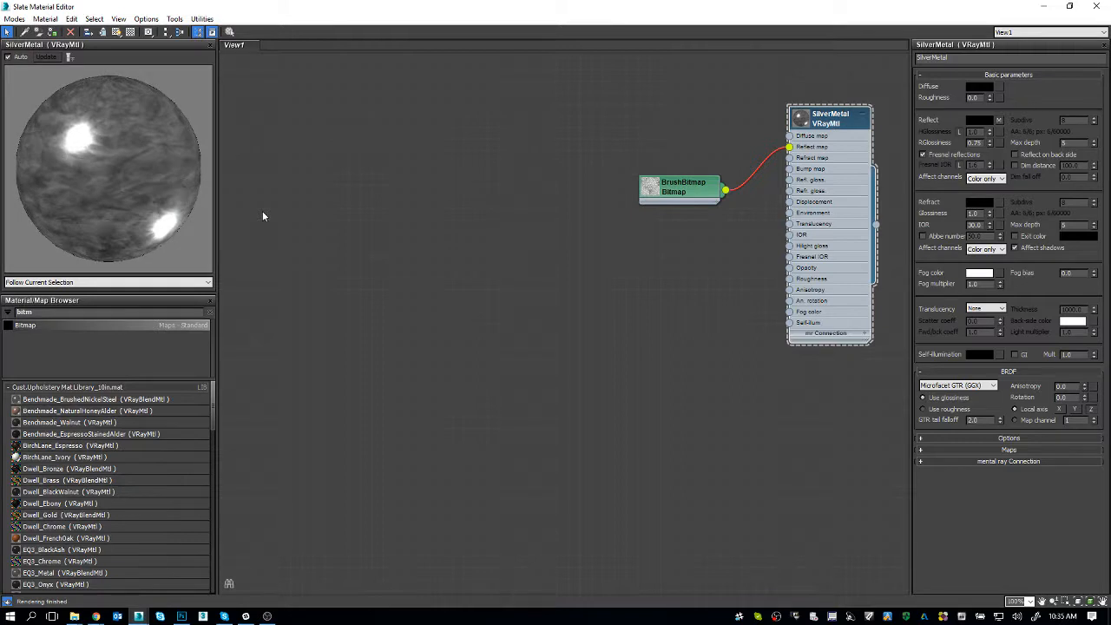
left_click_drag(600, 130, 521, 208)
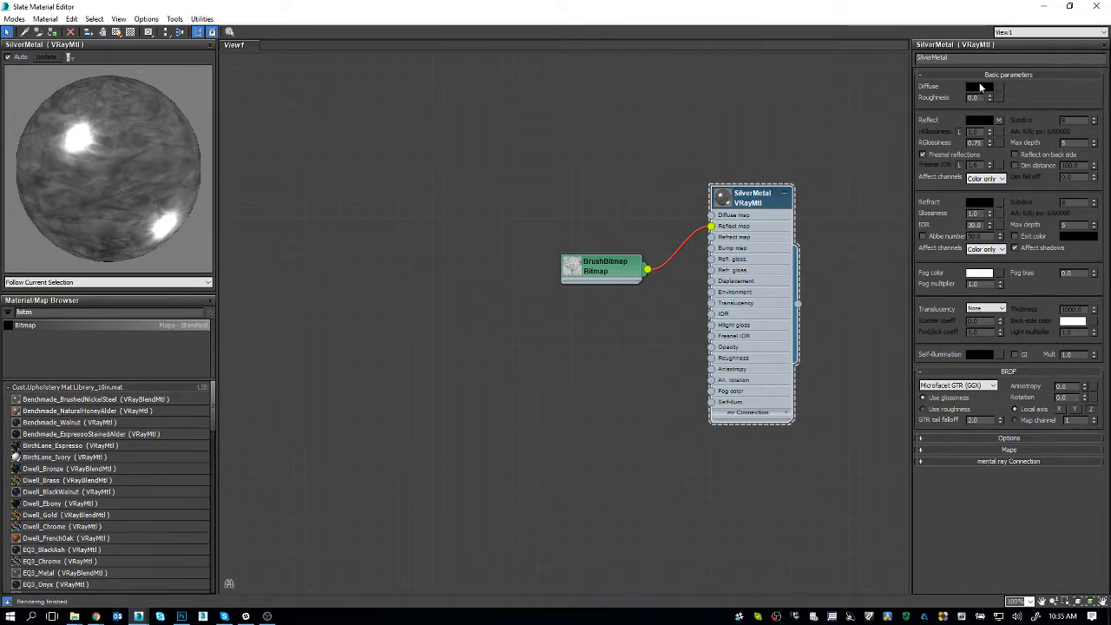
double_click(625, 265)
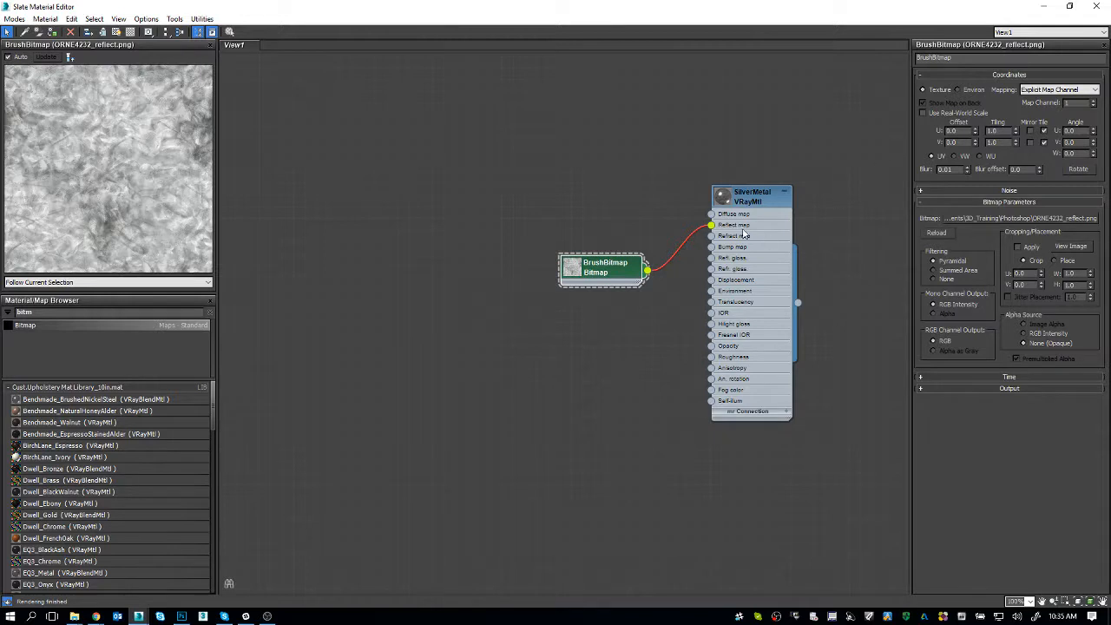
double_click(743, 232)
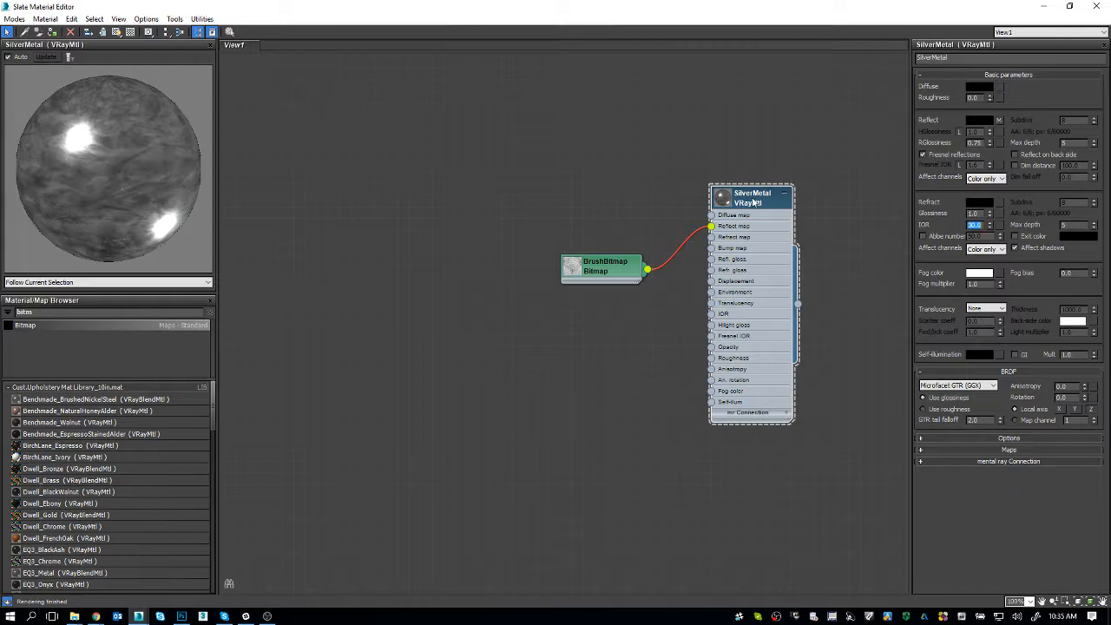
Return to the scene, deselect everything, and render the Studio_CAM view with Piece1 still untextured
left_click(1091, 6)
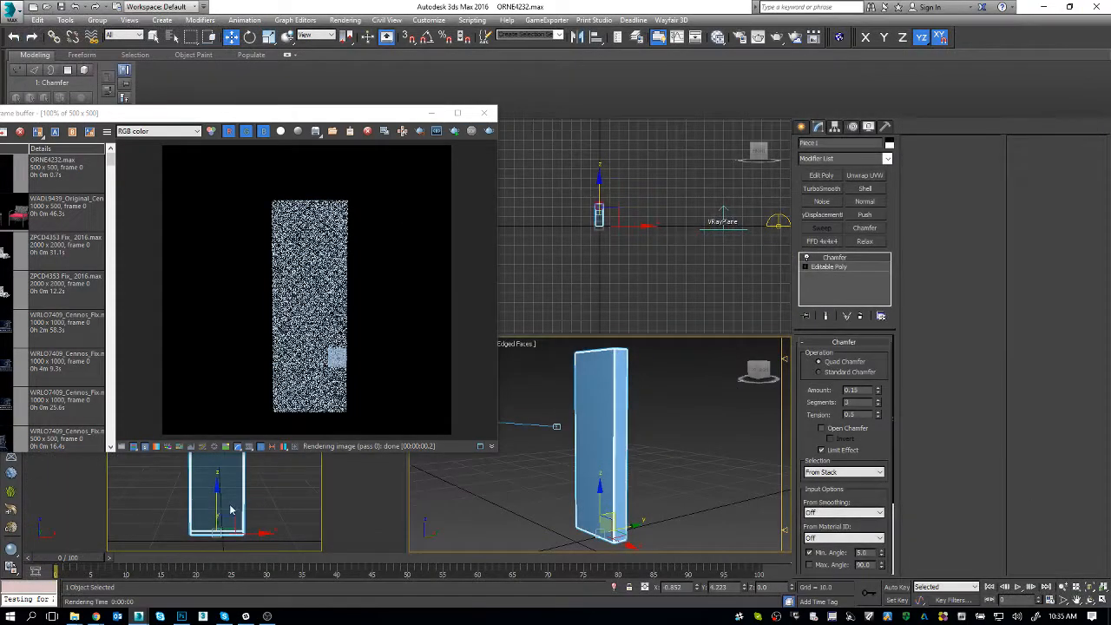
left_click(292, 472)
left_click(489, 131)
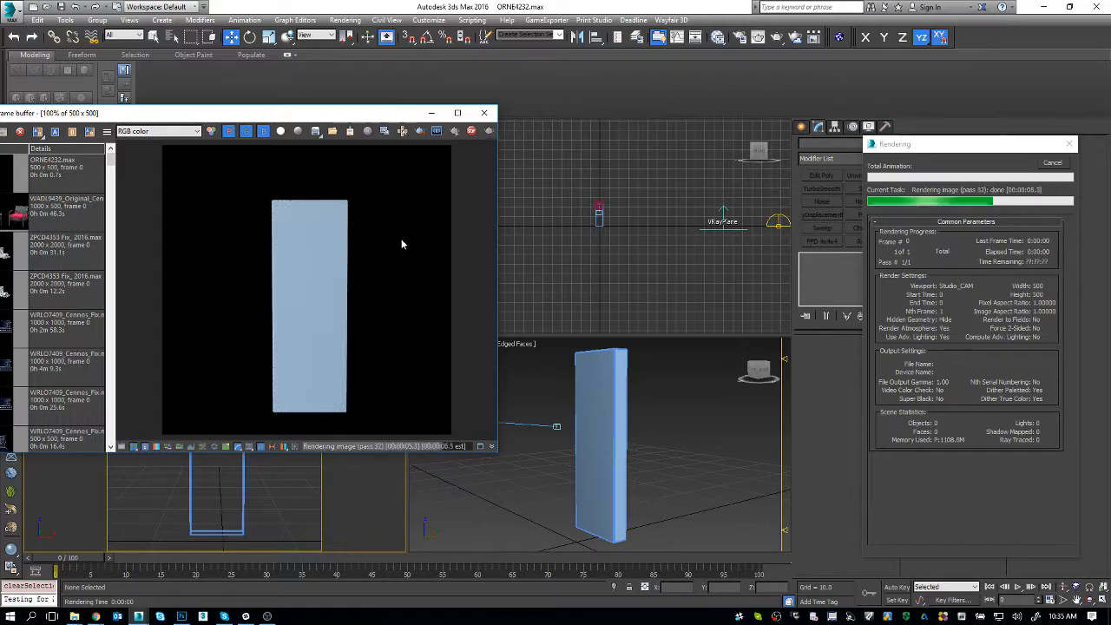
Select Piece1, bring the material editor back beside the frame buffer, and assign SilverMetal to it
left_click(579, 426)
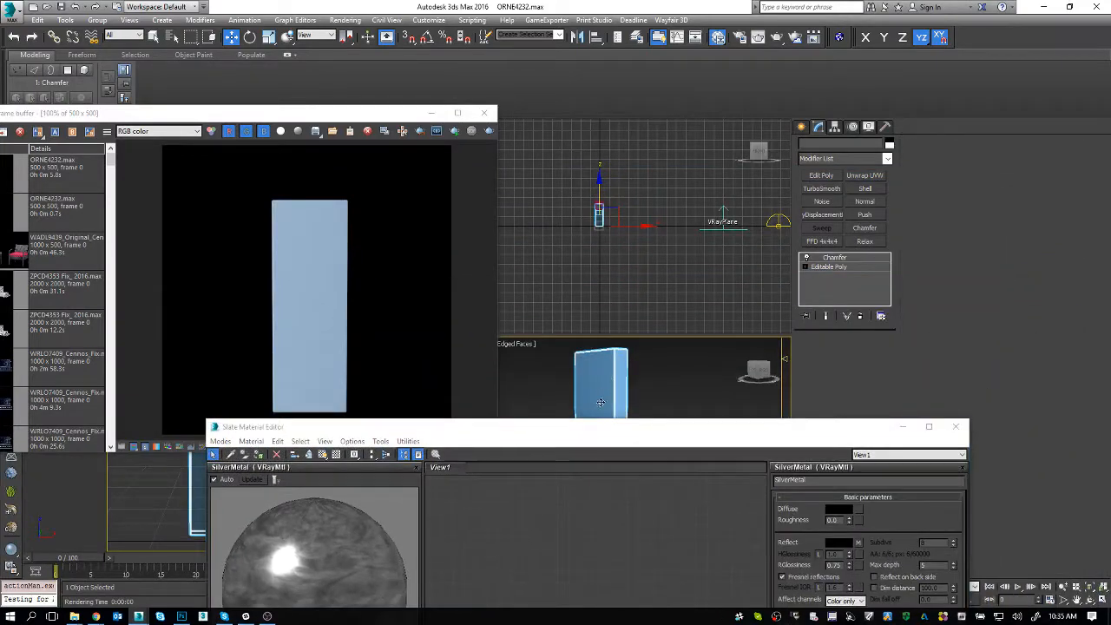
left_click_drag(587, 427, 571, 315)
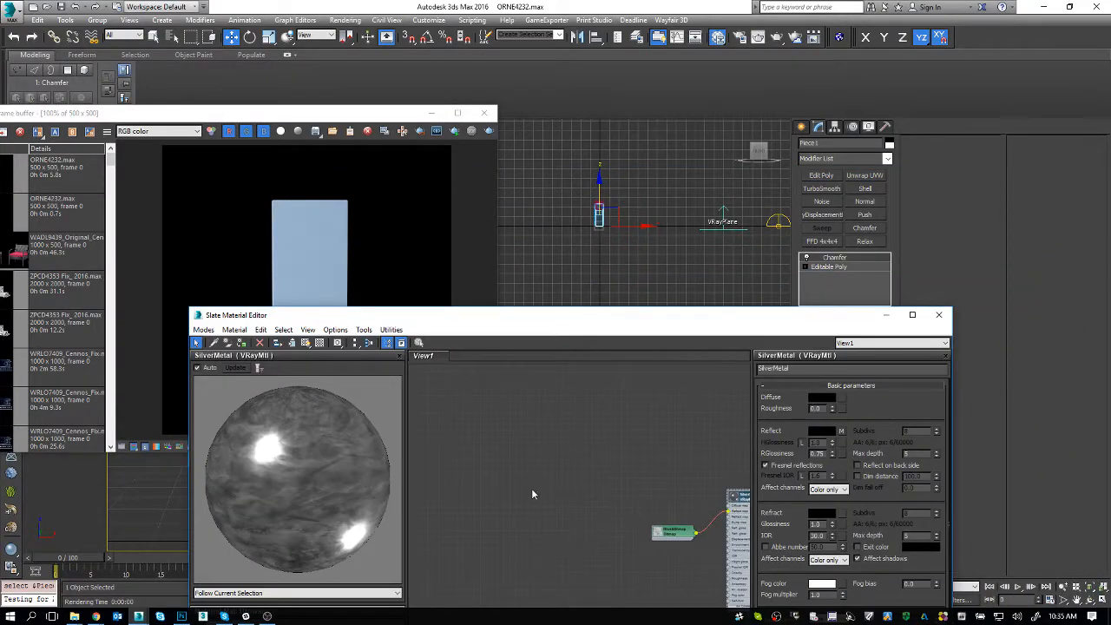
left_click_drag(532, 488, 466, 453)
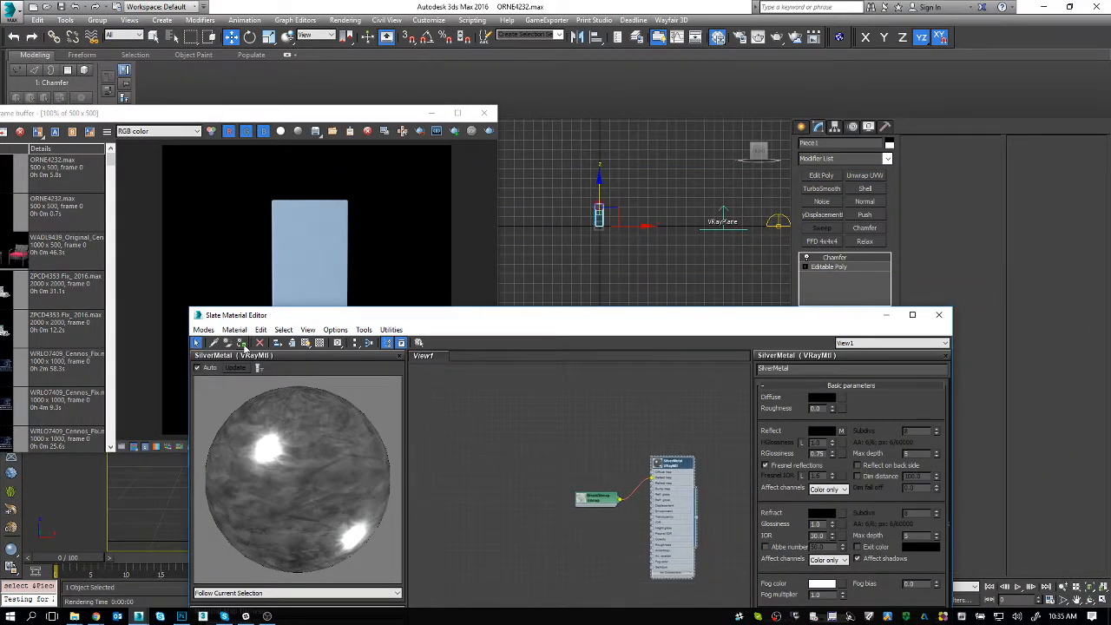
Render the Studio_CAM view again and compare the metal with the wall-art reference image in the browser
left_click(488, 132)
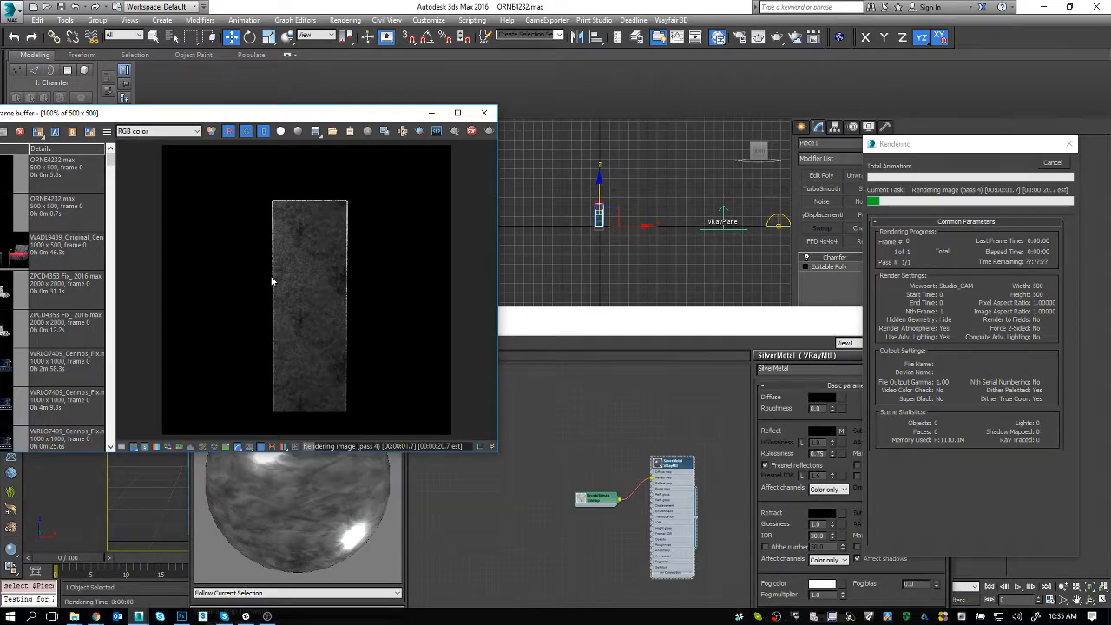
key("alt+Tab")
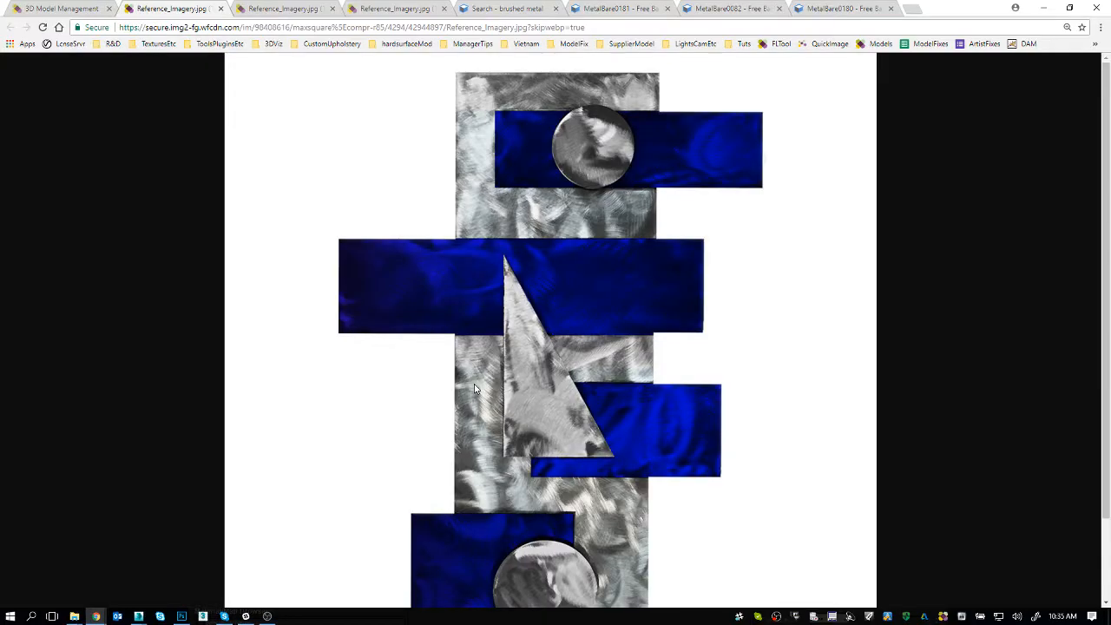
key("alt+Tab")
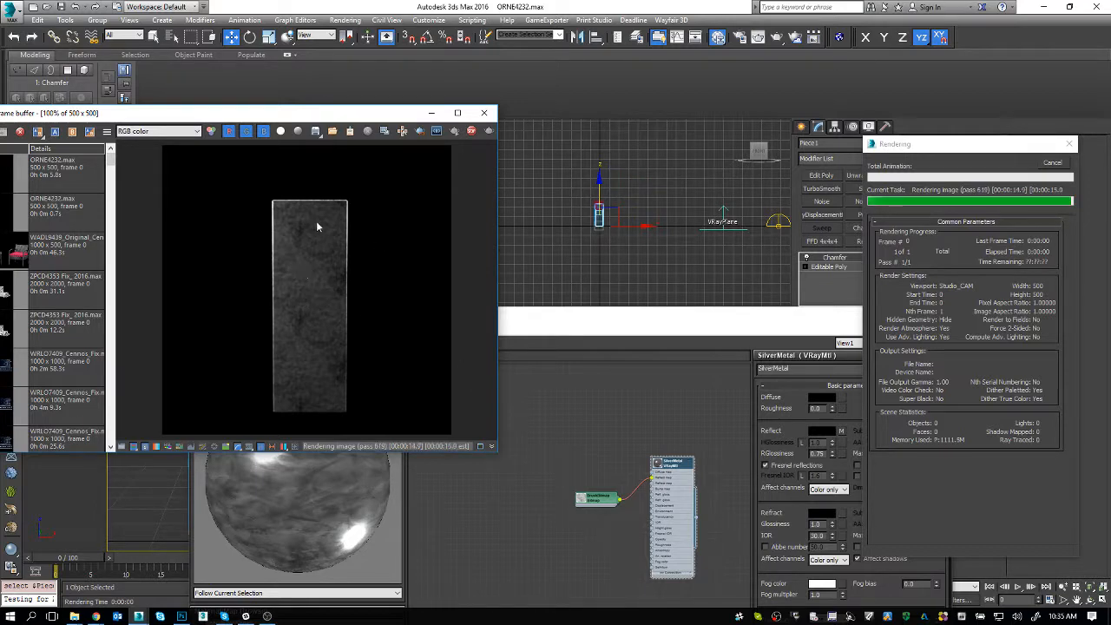
Add an Unwrap UVW modifier to Piece1 between Editable Poly and Chamfer, and minimise the material editor
left_click(581, 368)
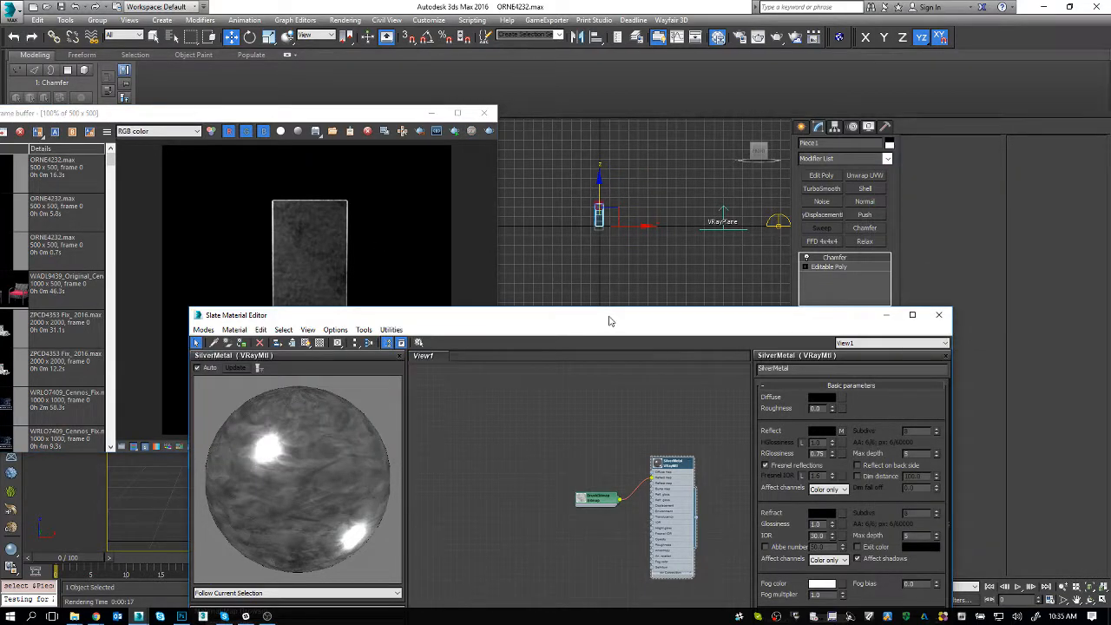
left_click(839, 268)
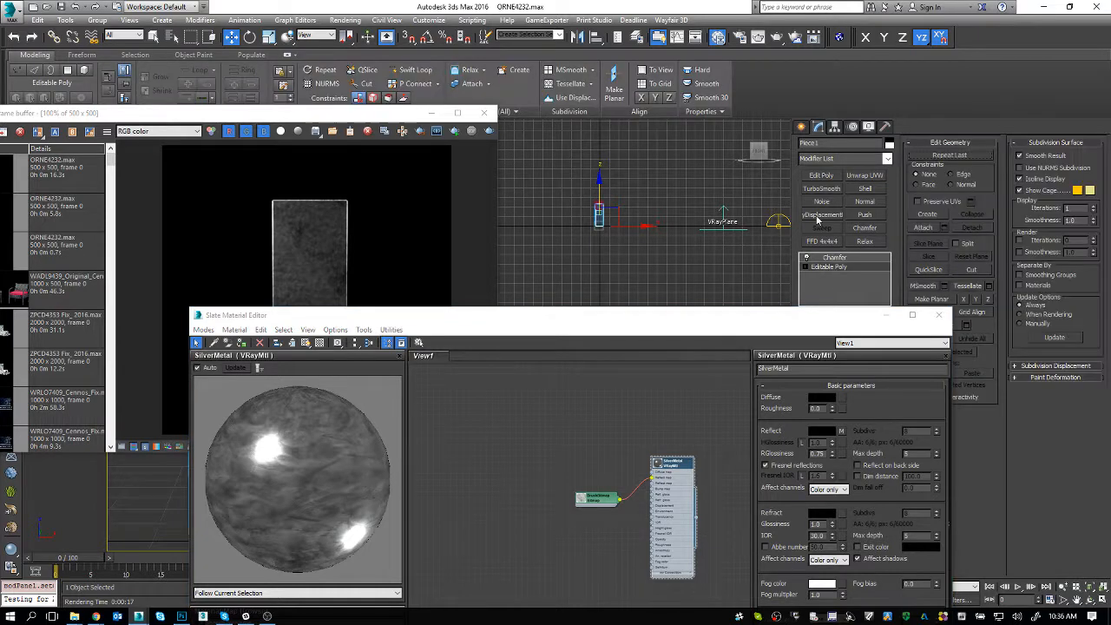
left_click(863, 176)
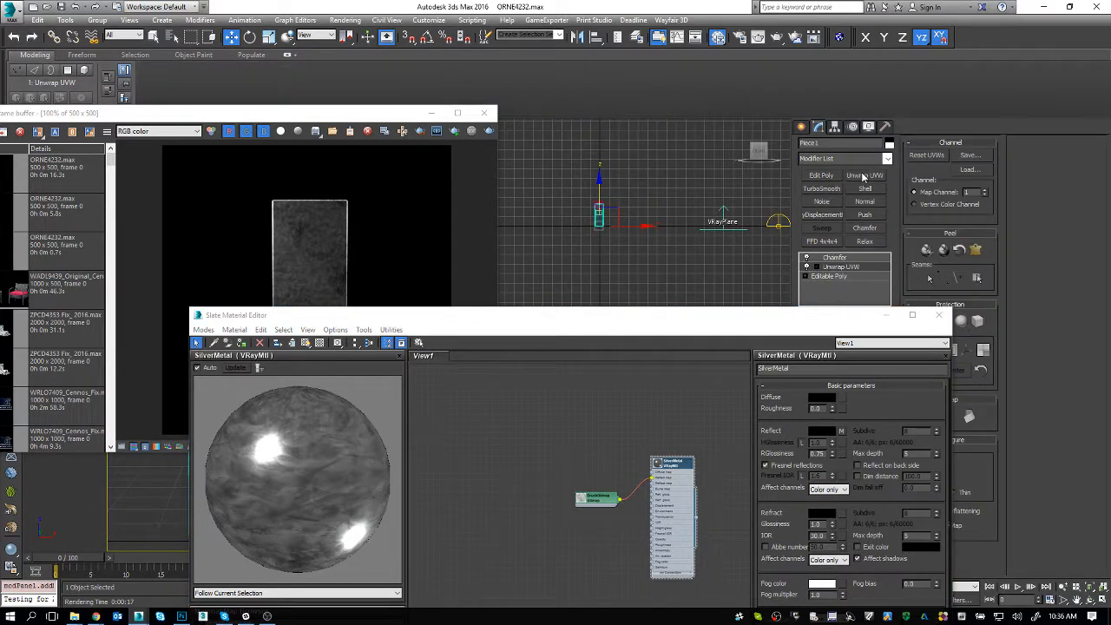
left_click(885, 315)
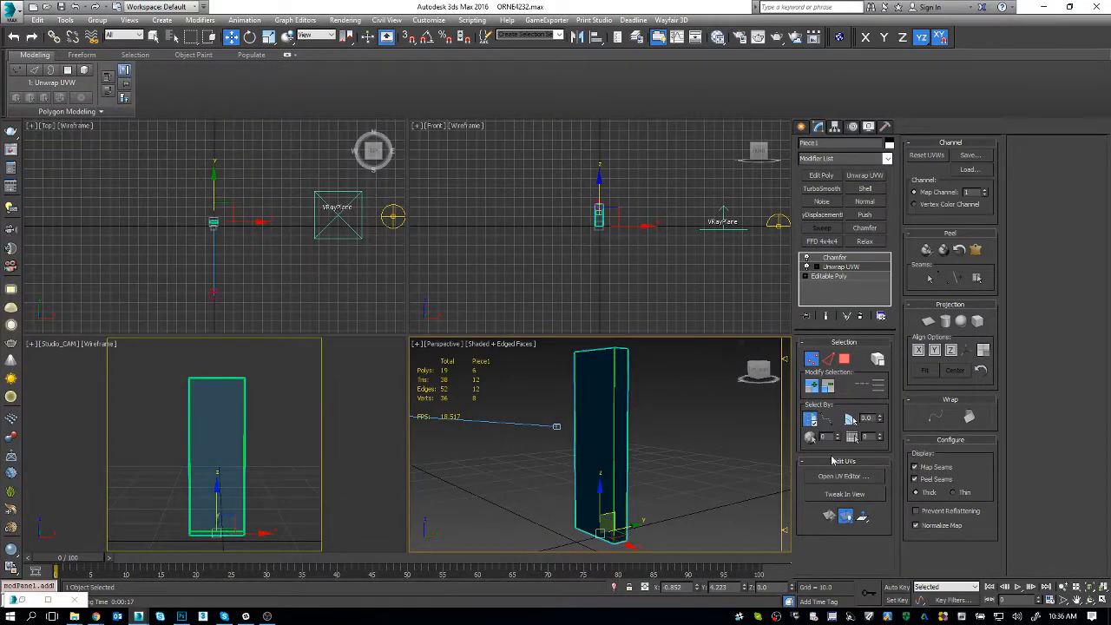
Inspect Piece1's UV layout in the UV editor and collapse the Unwrap UVW modifier into the Editable Poly, keeping Chamfer above it
left_click(844, 477)
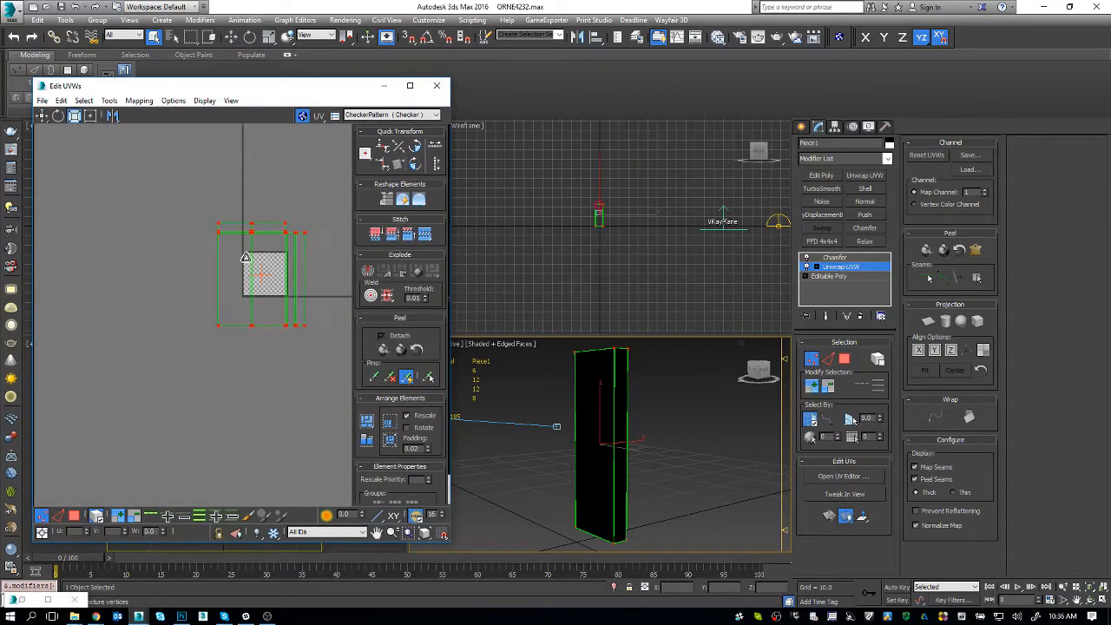
scroll(267, 290, "up", 5)
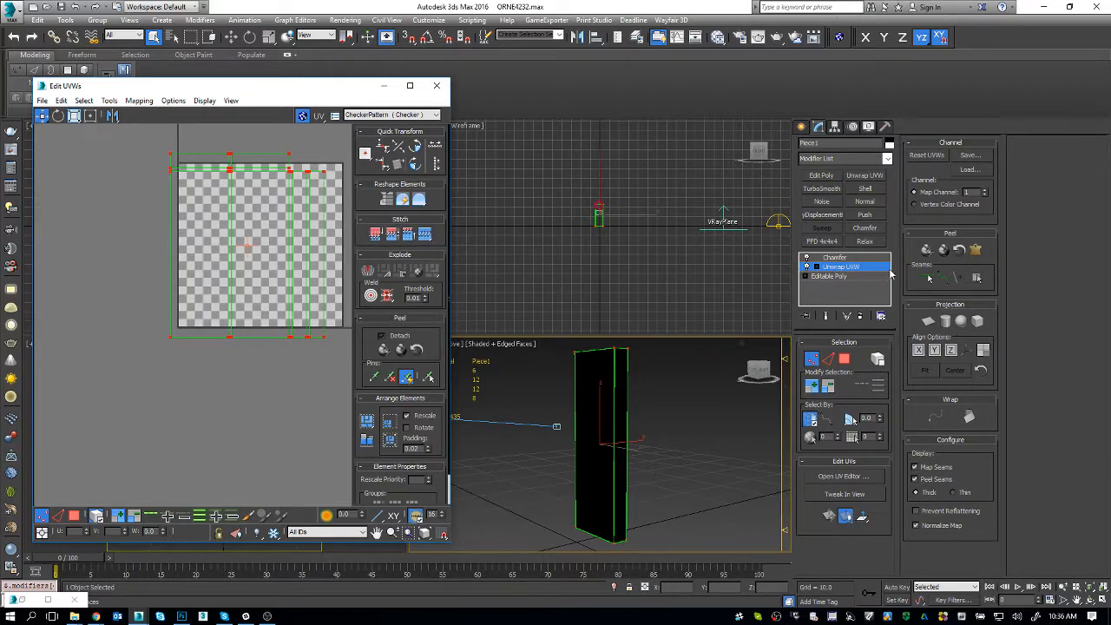
right_click(889, 271)
left_click(924, 371)
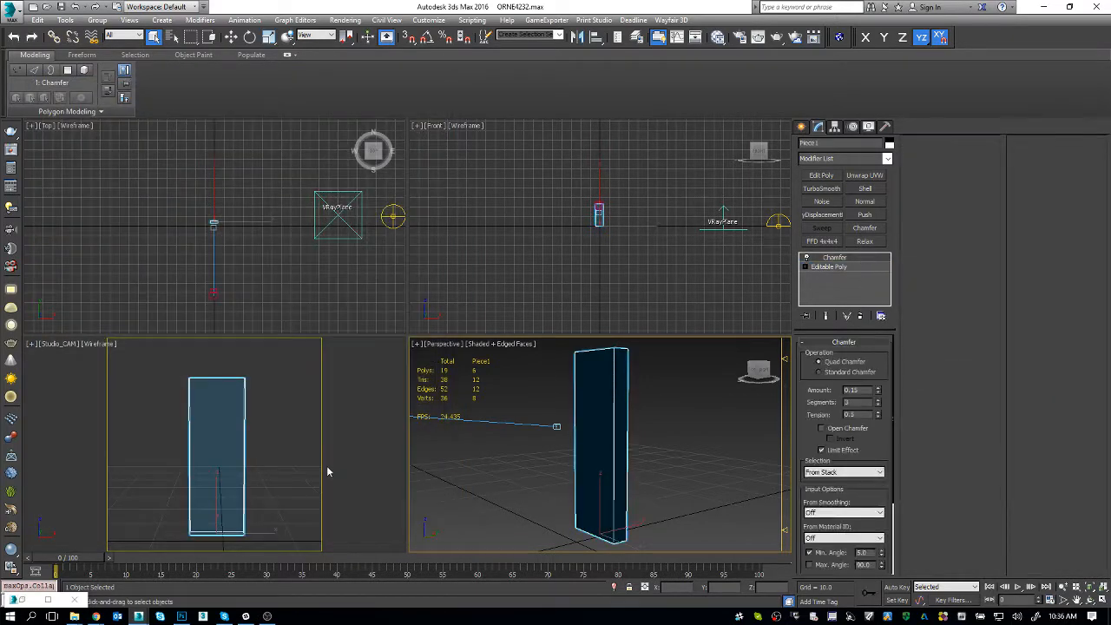
Render the Studio_CAM view with the SilverMetal material on the unwrapped Piece1
left_click(242, 453)
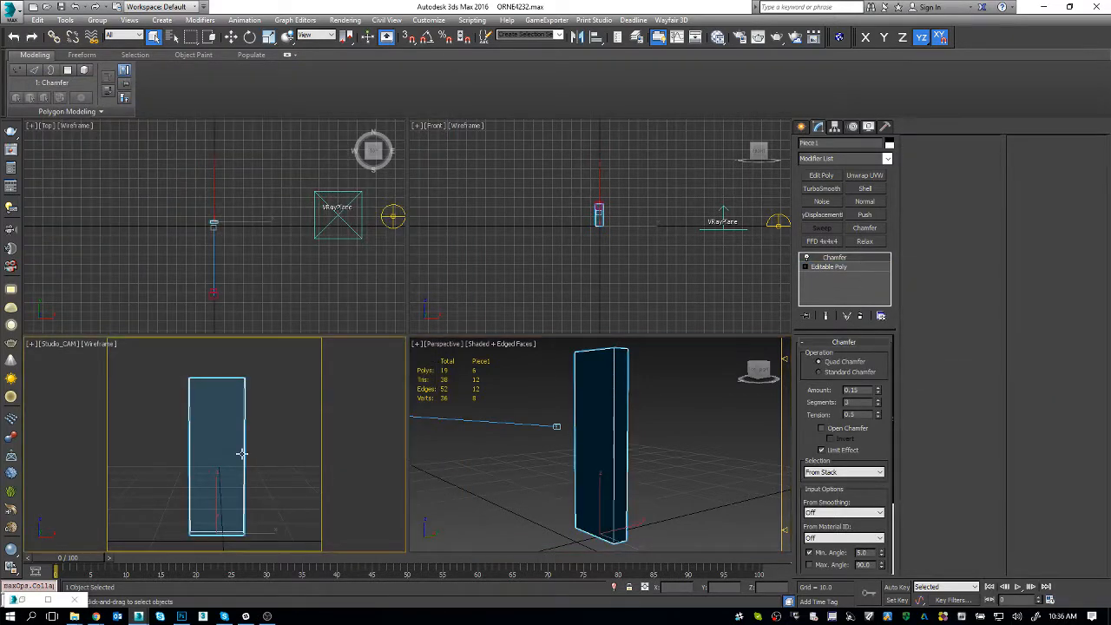
left_click(776, 37)
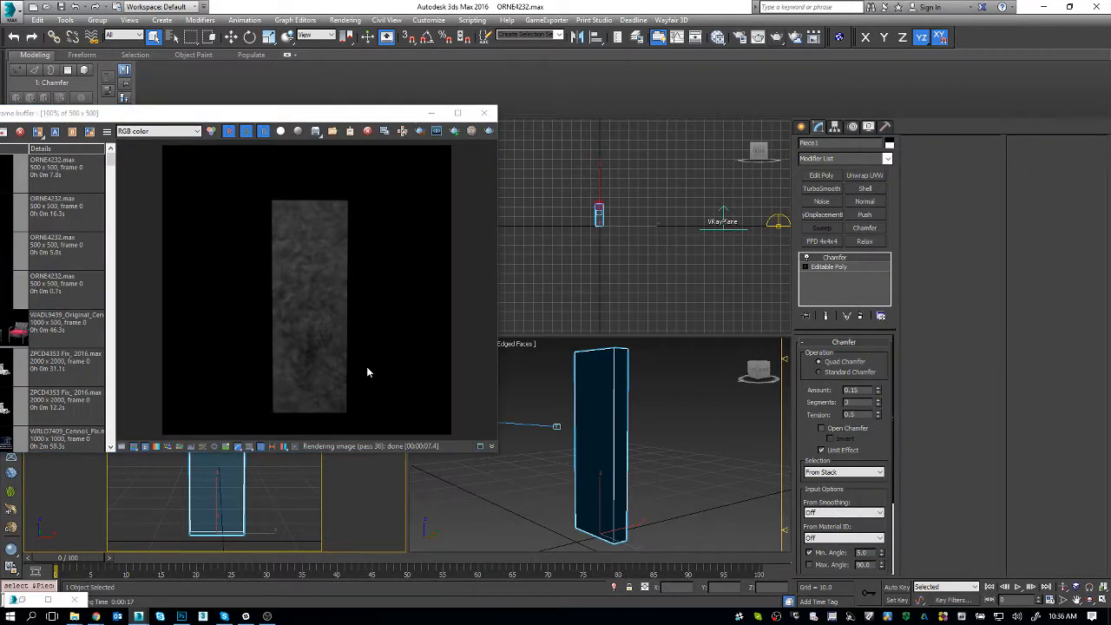
left_click_drag(587, 452, 597, 451)
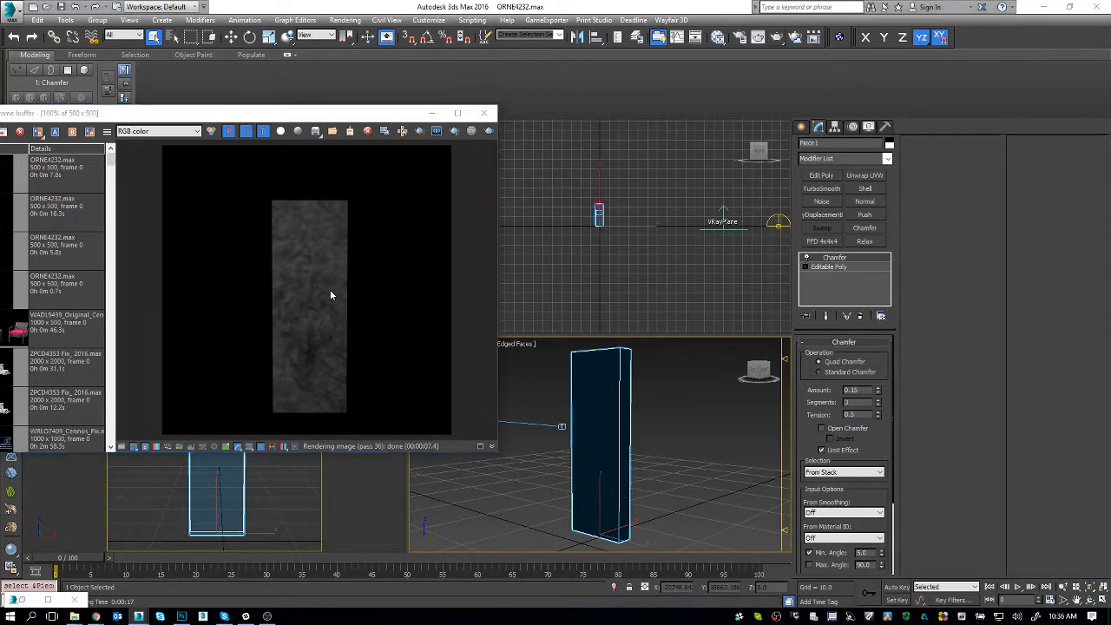
Rotate Piece1 about -36 degrees around its Z axis and render the Studio_CAM view again
right_click(159, 478)
key("e")
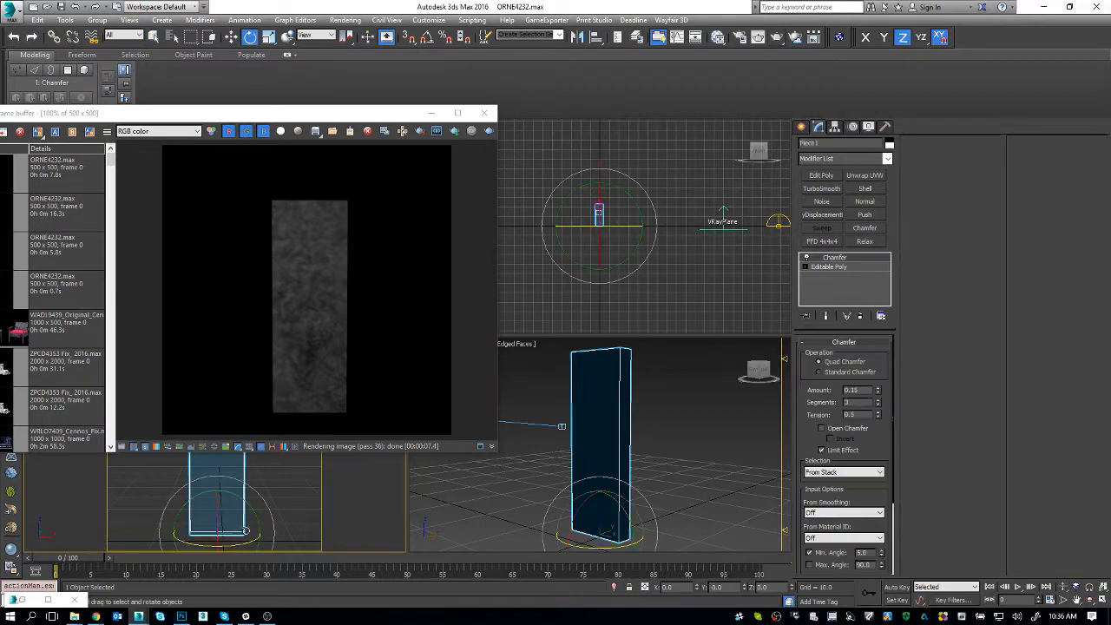
left_click_drag(246, 532, 375, 211)
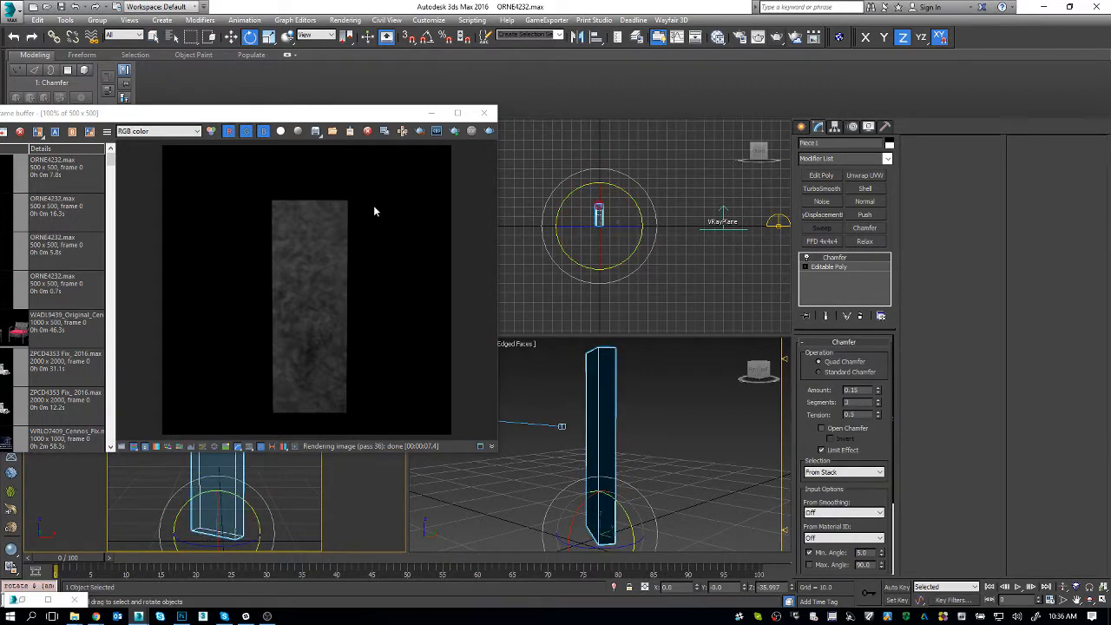
left_click(489, 131)
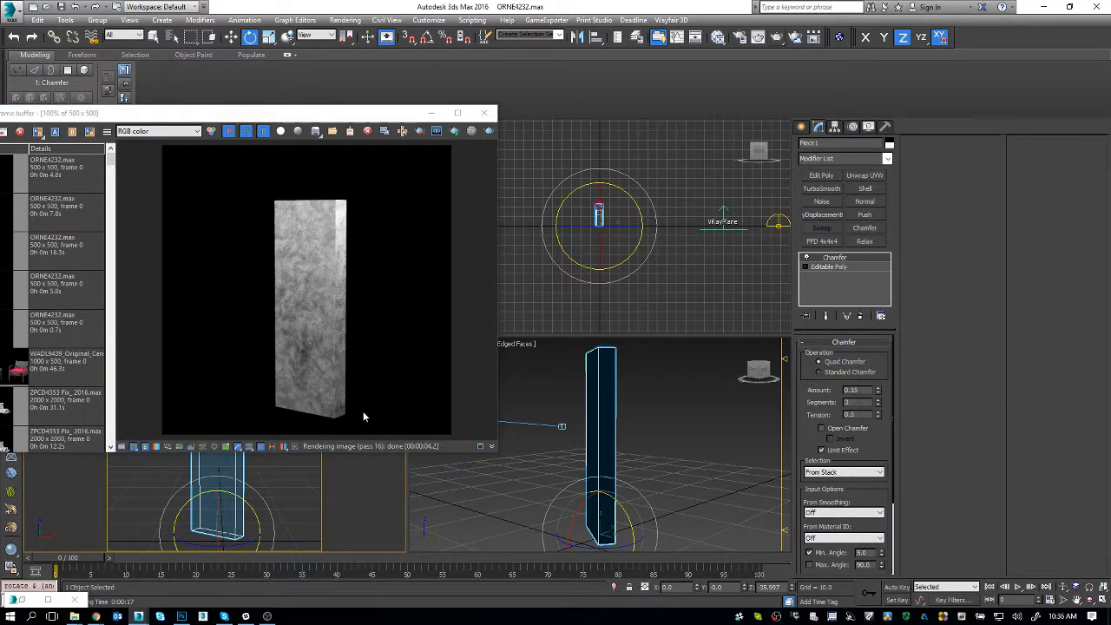
Set the render output size to 2000 x 2000, render the Studio_CAM view, and examine the metal at 100% in an enlarged frame buffer
left_click(739, 37)
key("F10")
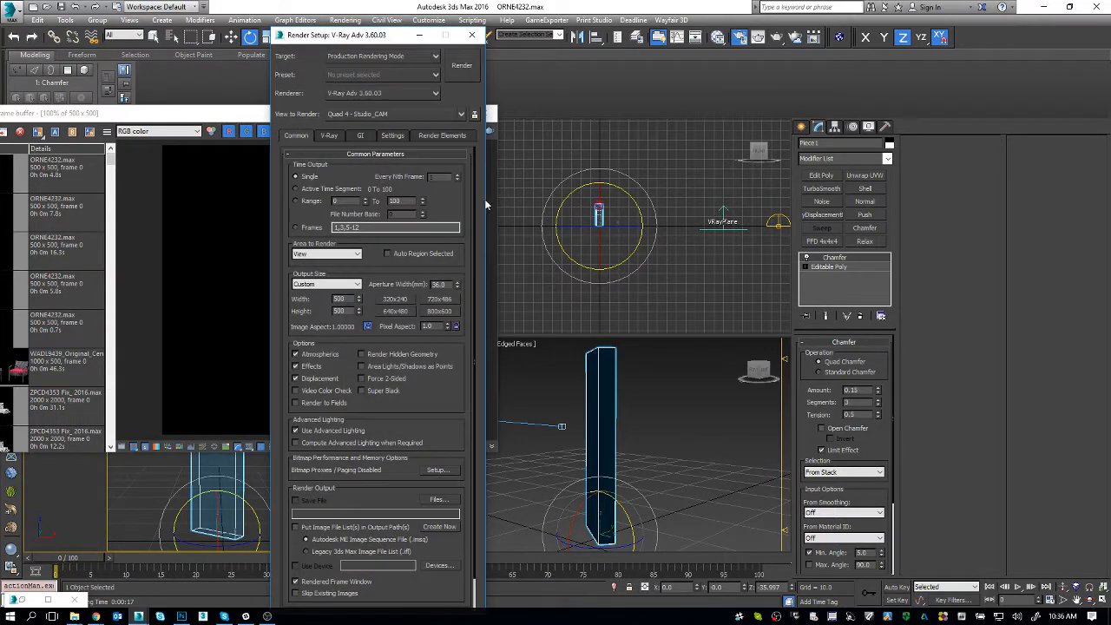
type("2000")
key("Return")
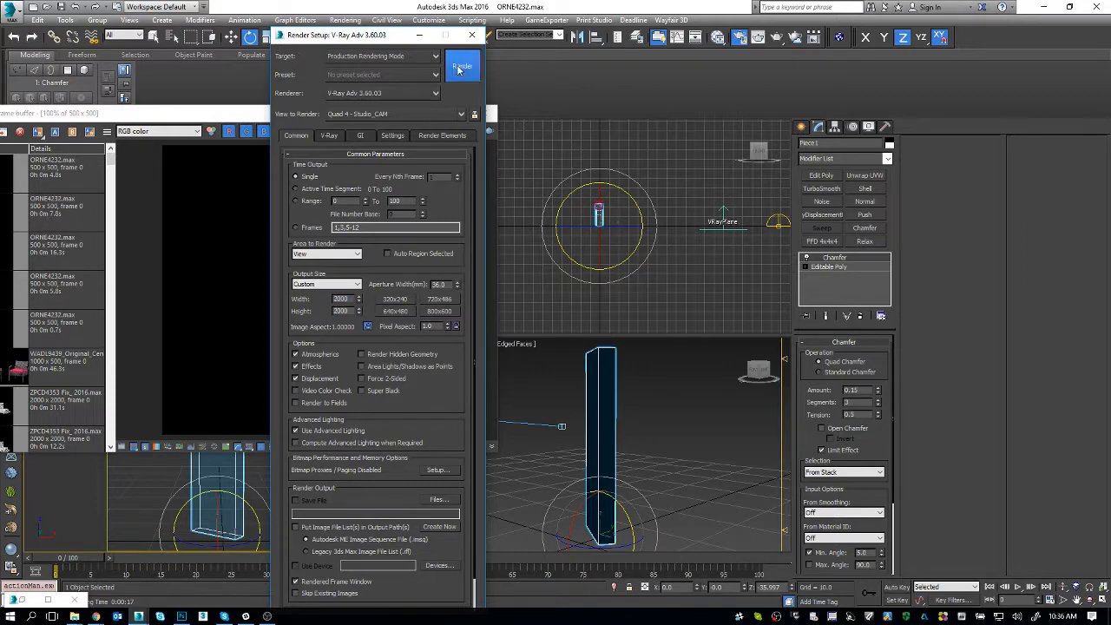
left_click(459, 68)
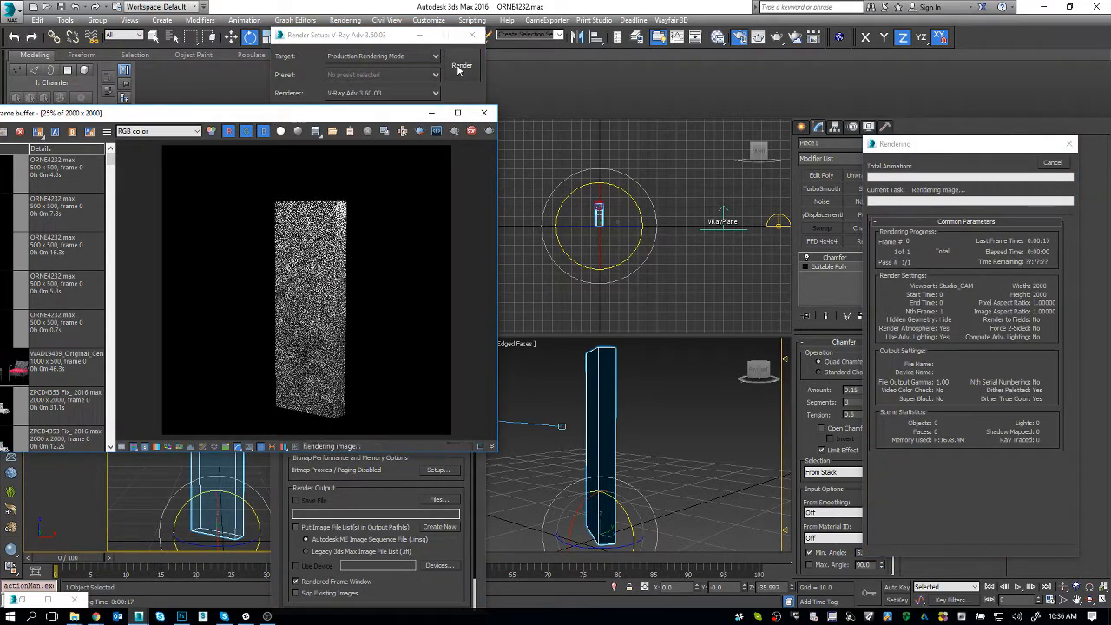
double_click(299, 314)
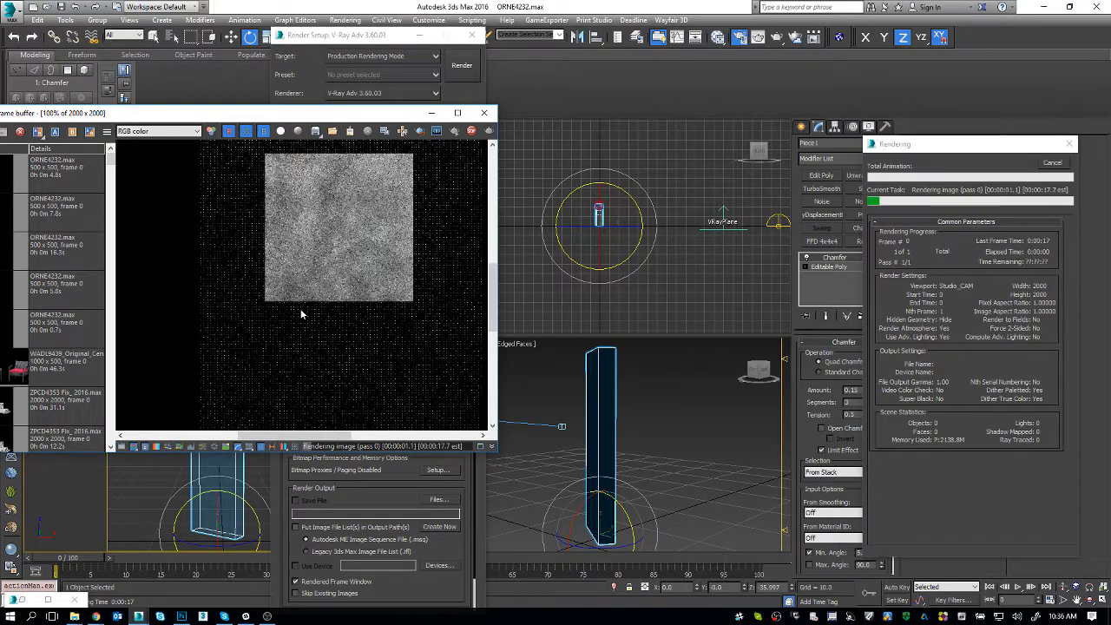
left_click_drag(495, 451, 621, 454)
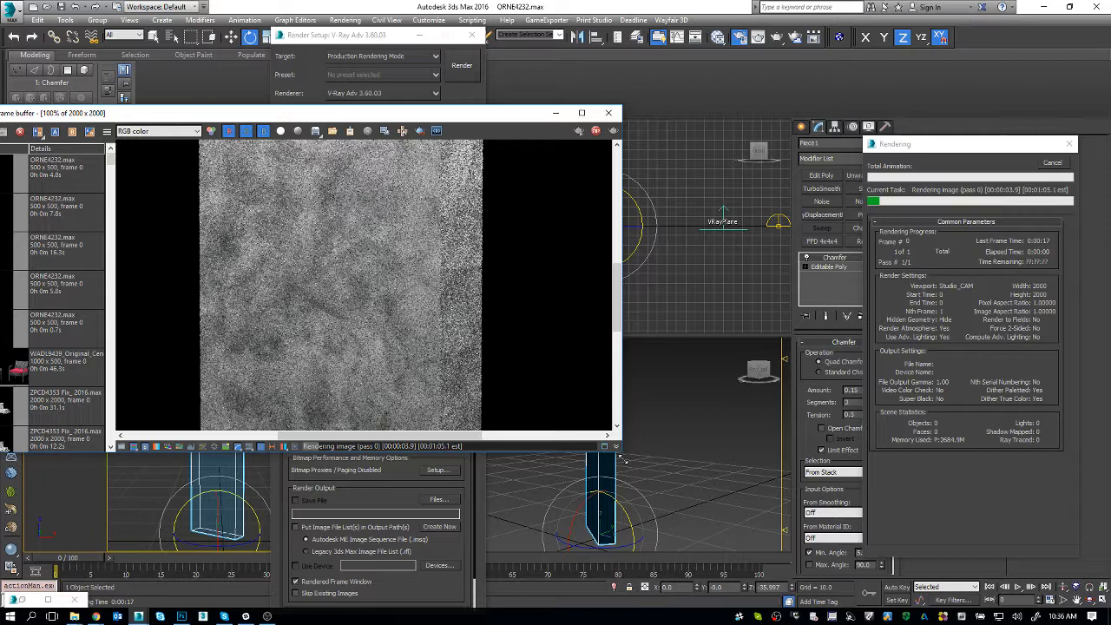
double_click(622, 454)
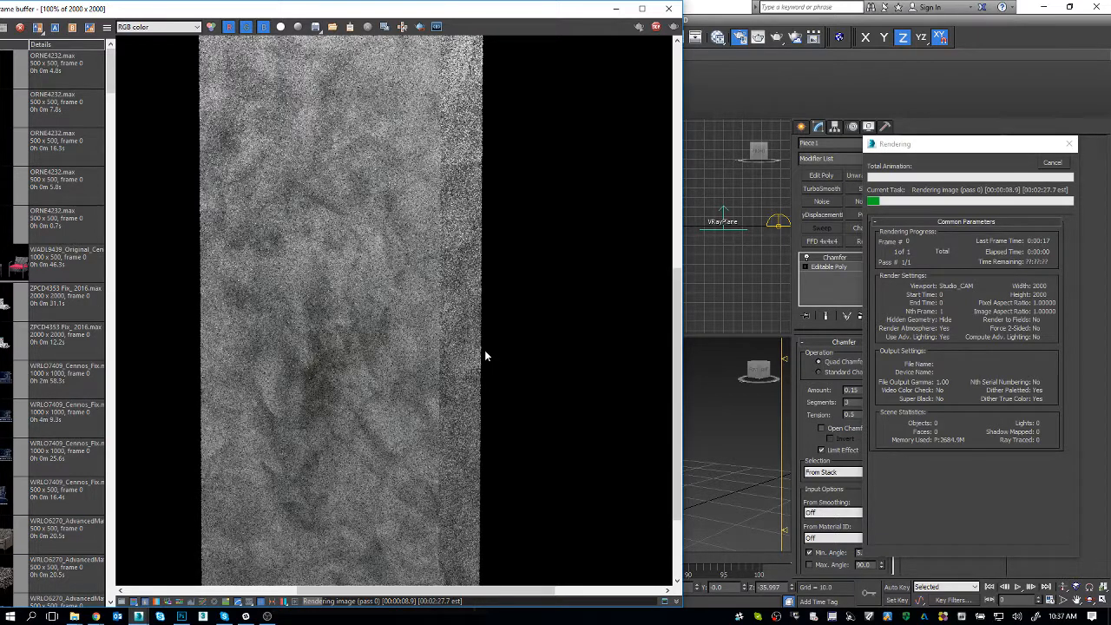
Minimise the frame buffer, reselect Piece1, and connect BrushBitmap to SilverMetal's Bump map in the maximised material editor, exposing its map amounts
left_click(616, 9)
left_click(618, 464)
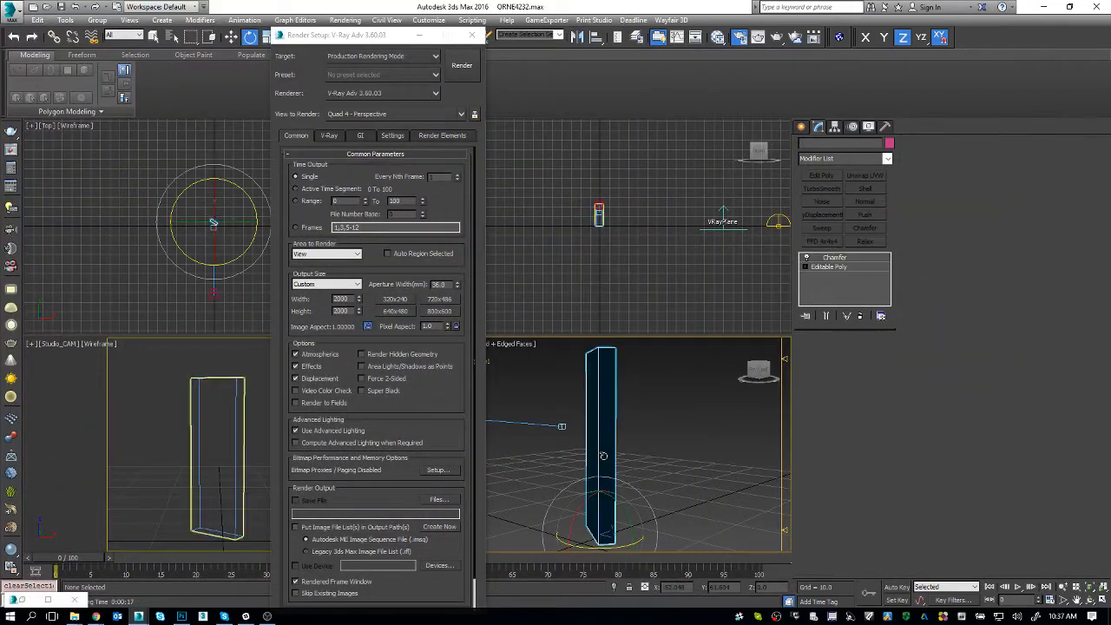
left_click(603, 455)
key("m")
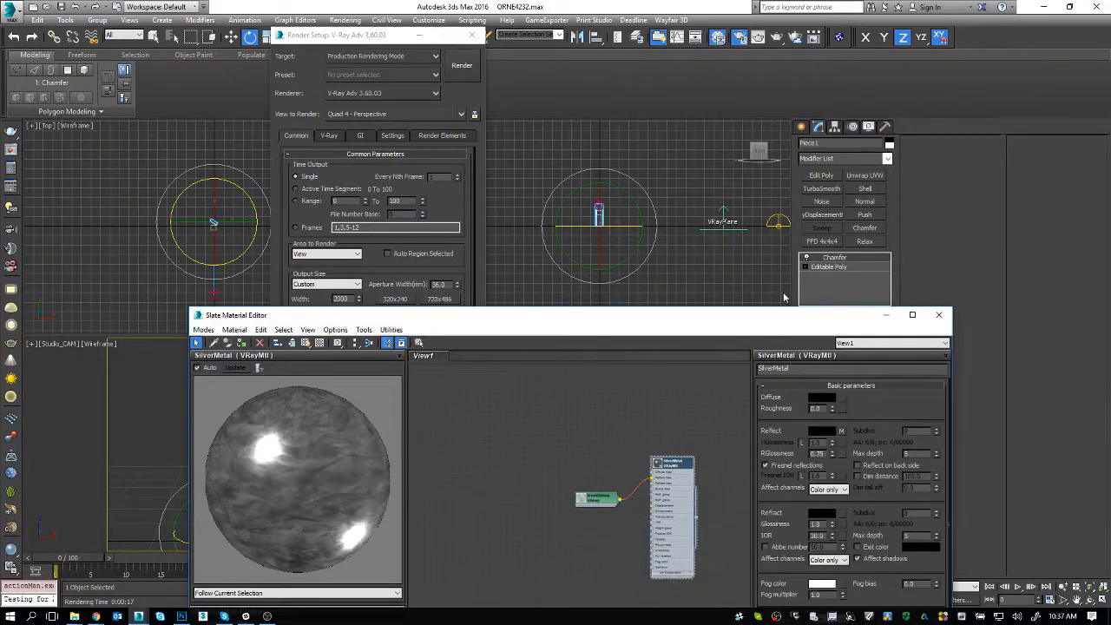
left_click(912, 315)
scroll(499, 310, "up", 5)
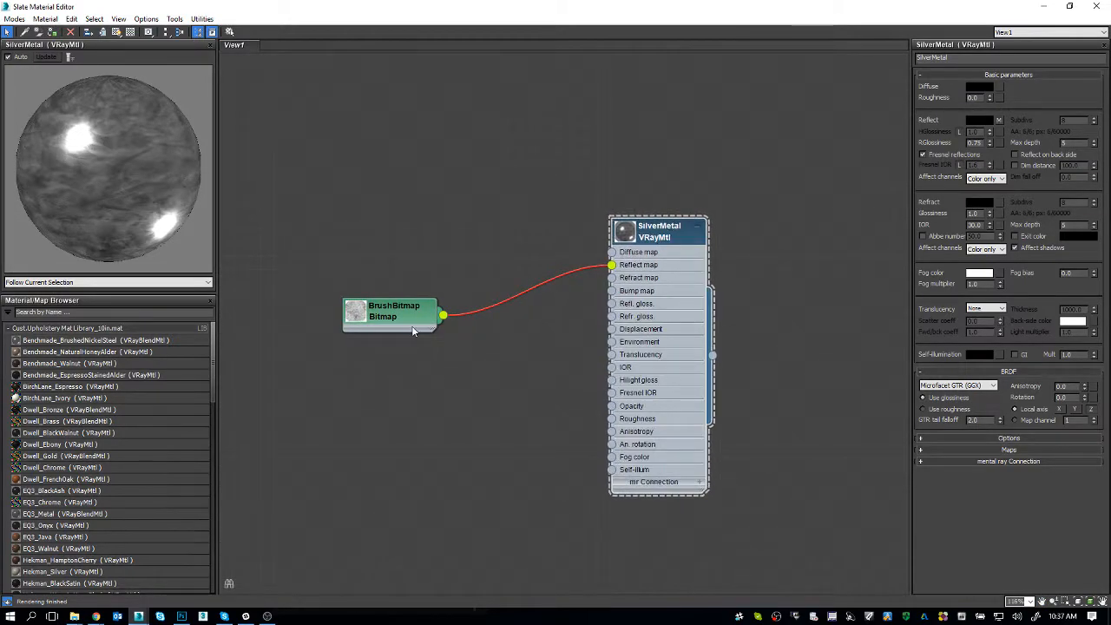
mouse_move(443, 322)
left_mouse_down()
mouse_move(464, 414)
mouse_move(571, 350)
mouse_move(601, 291)
mouse_move(612, 292)
left_mouse_up()
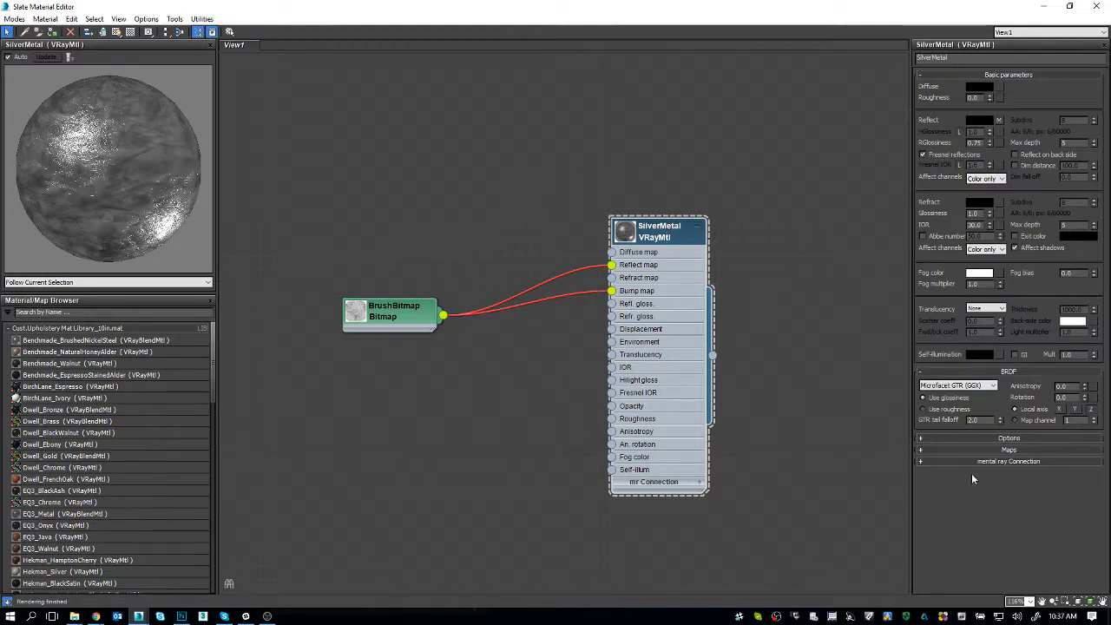
left_click(1011, 449)
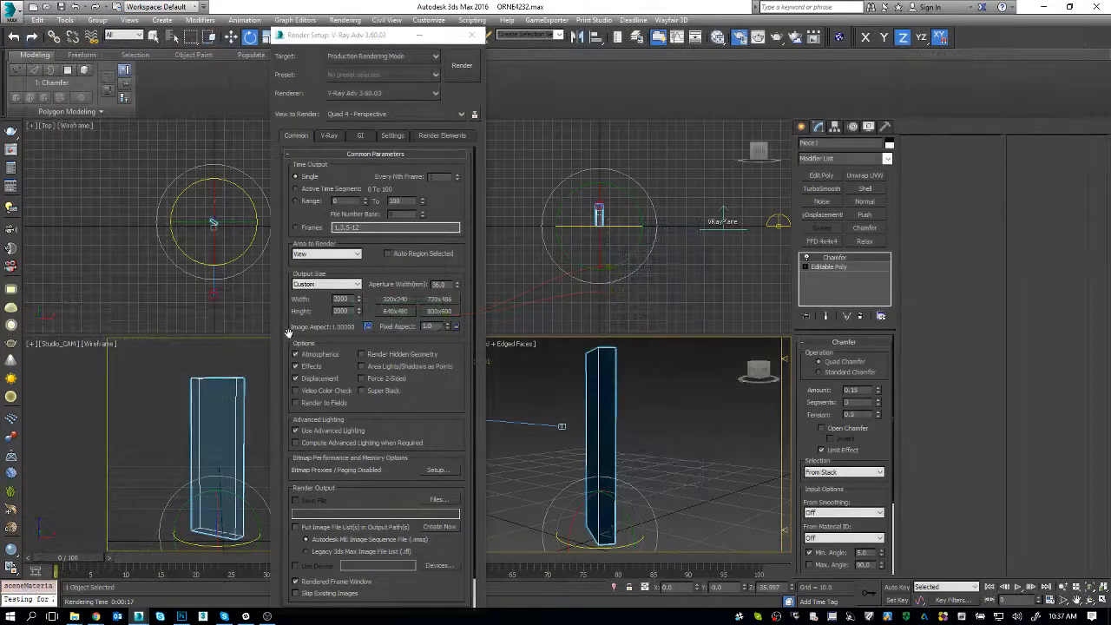
Render the Perspective view, deselect the piece, and draw a render region closely around it in the frame buffer
left_click(462, 66)
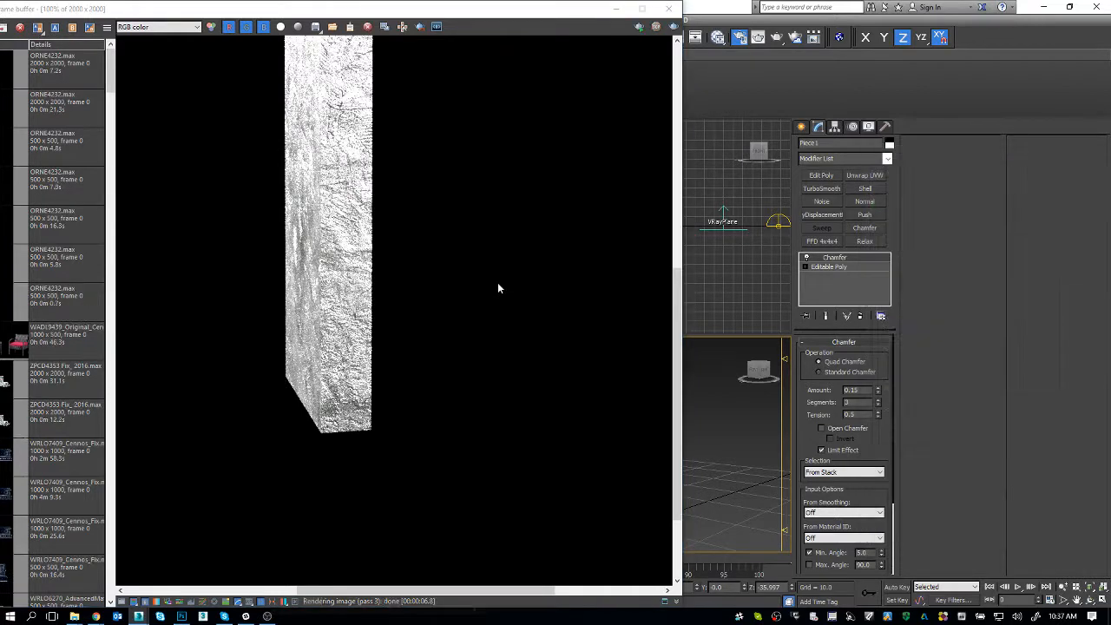
left_click(705, 439)
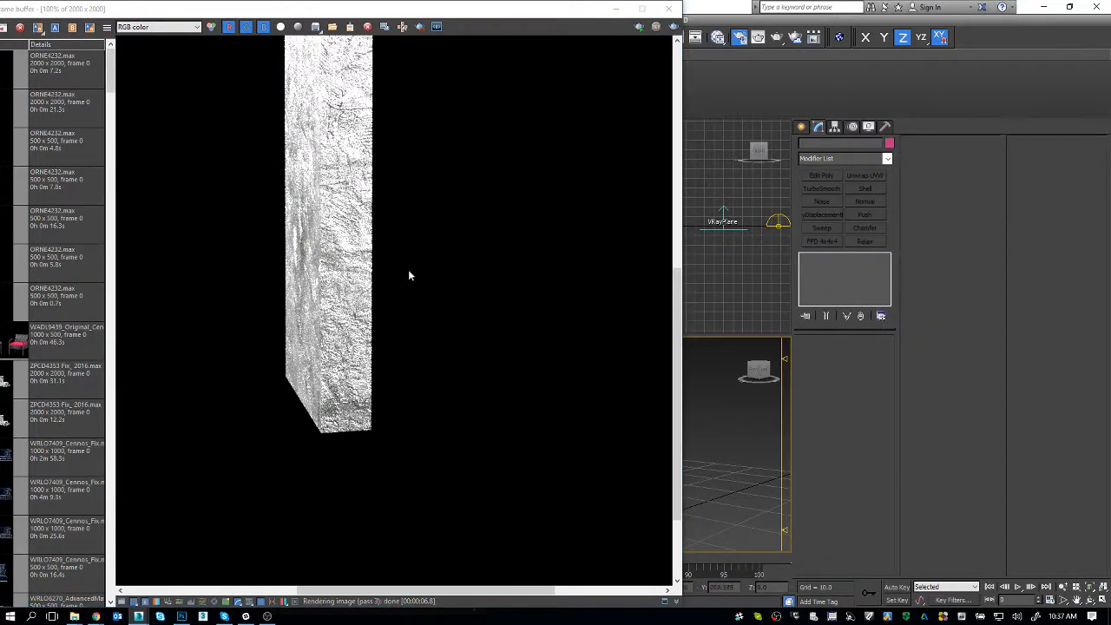
scroll(408, 269, "down", 2)
scroll(426, 265, "up", 1)
scroll(438, 260, "down", 1)
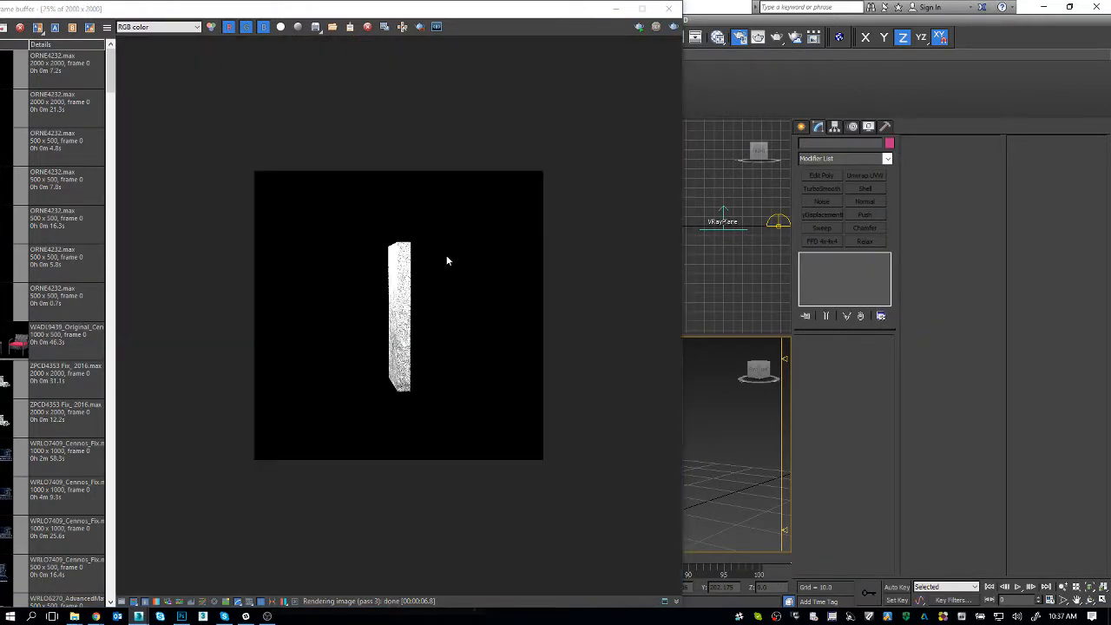
left_click(419, 26)
left_click_drag(378, 230, 420, 405)
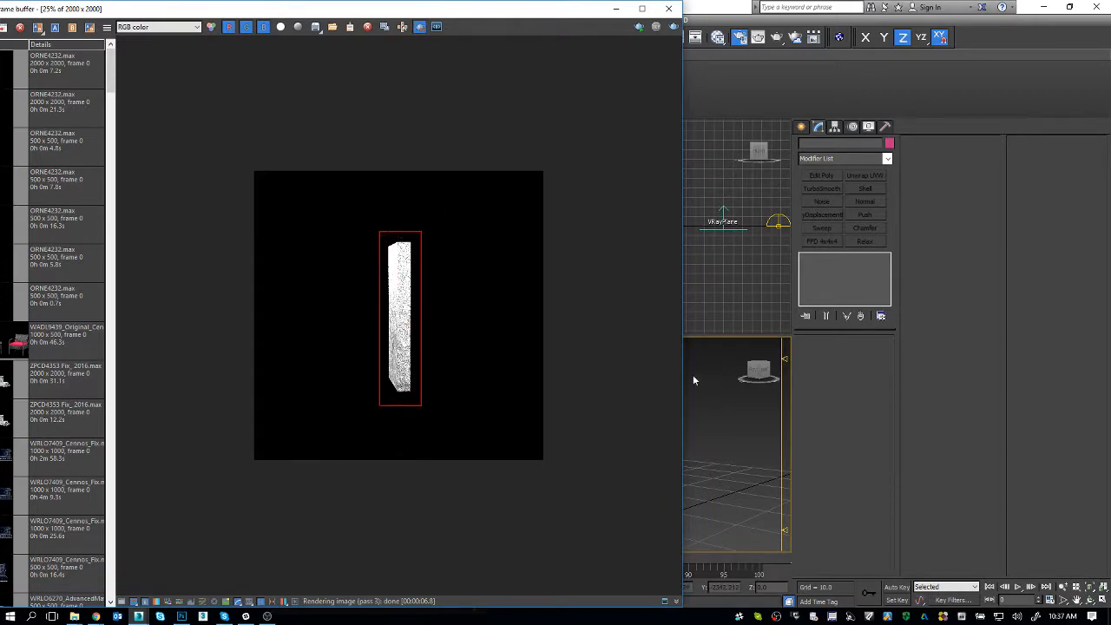
scroll(472, 292, "up", 1)
Set SilverMetal's Bump map amount to 5
key("m")
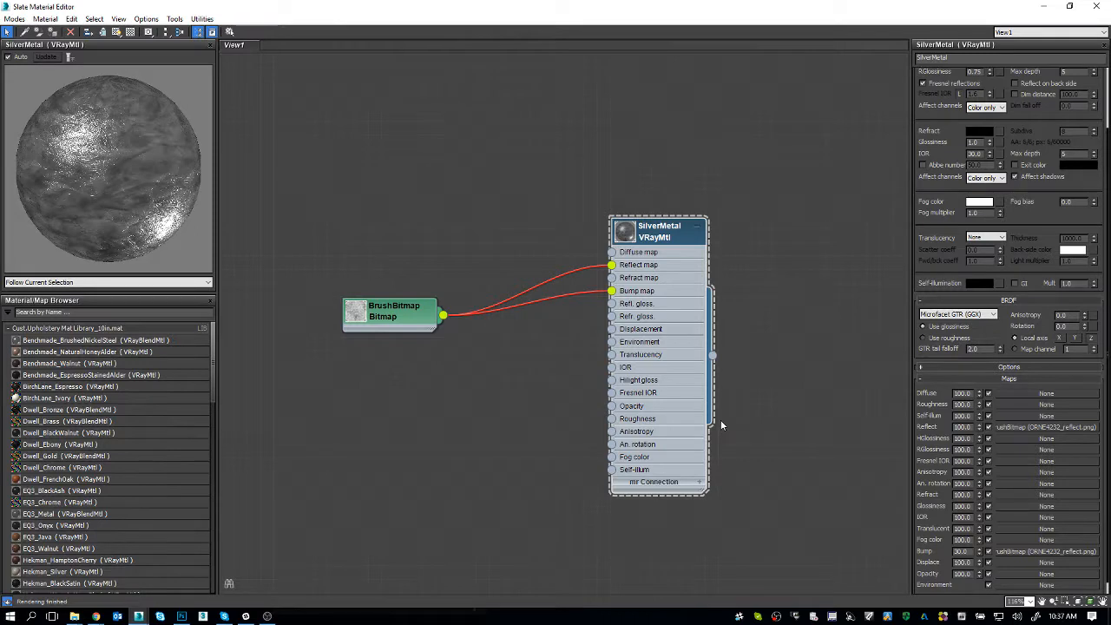
double_click(961, 551)
type("5")
key("Return")
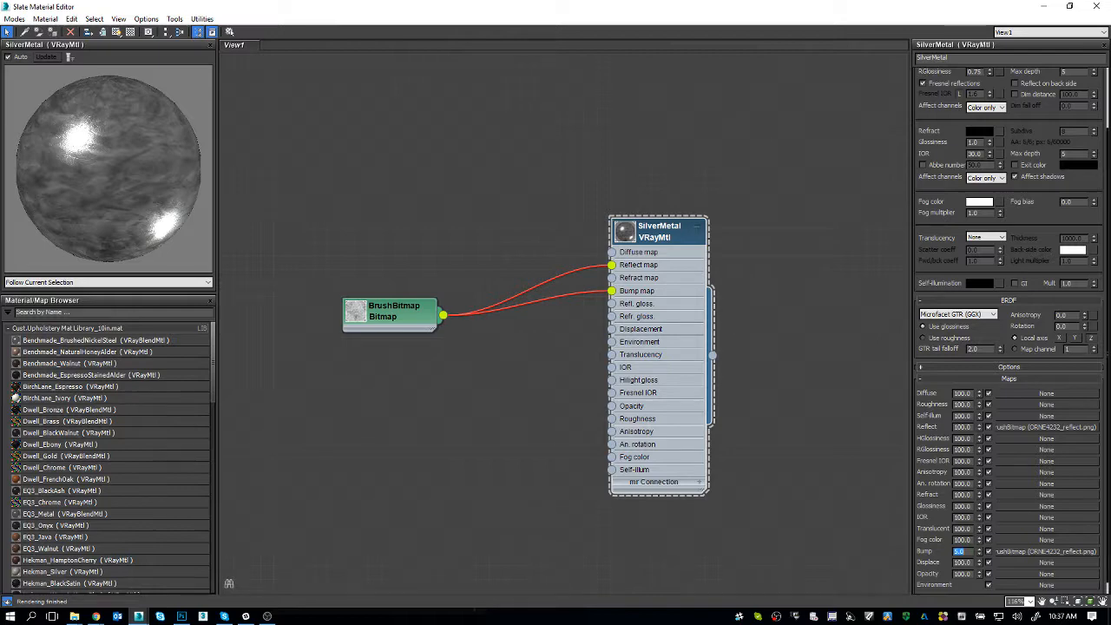
Render the region again, examine the whole piece in a taller frame buffer, and minimise the buffer
key("alt+Tab")
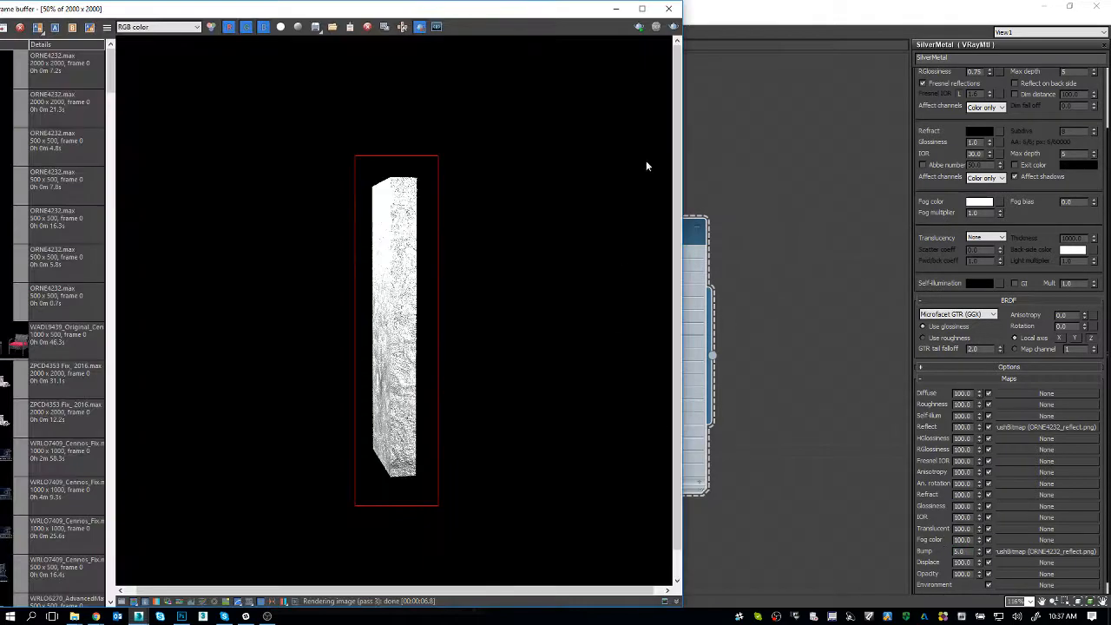
left_click(675, 27)
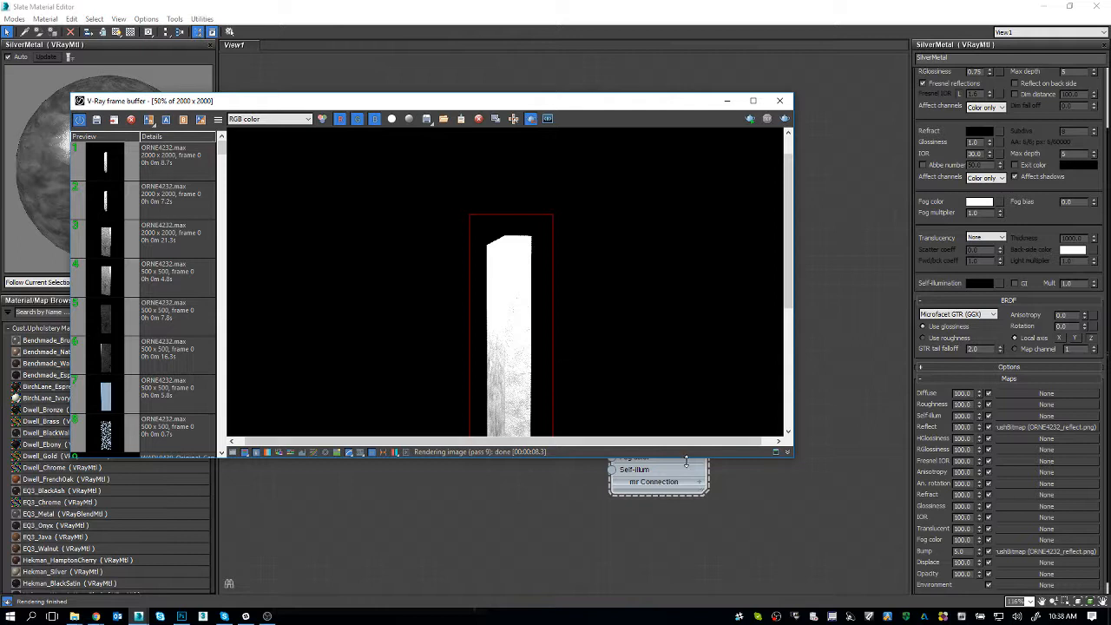
left_click_drag(795, 460, 741, 597)
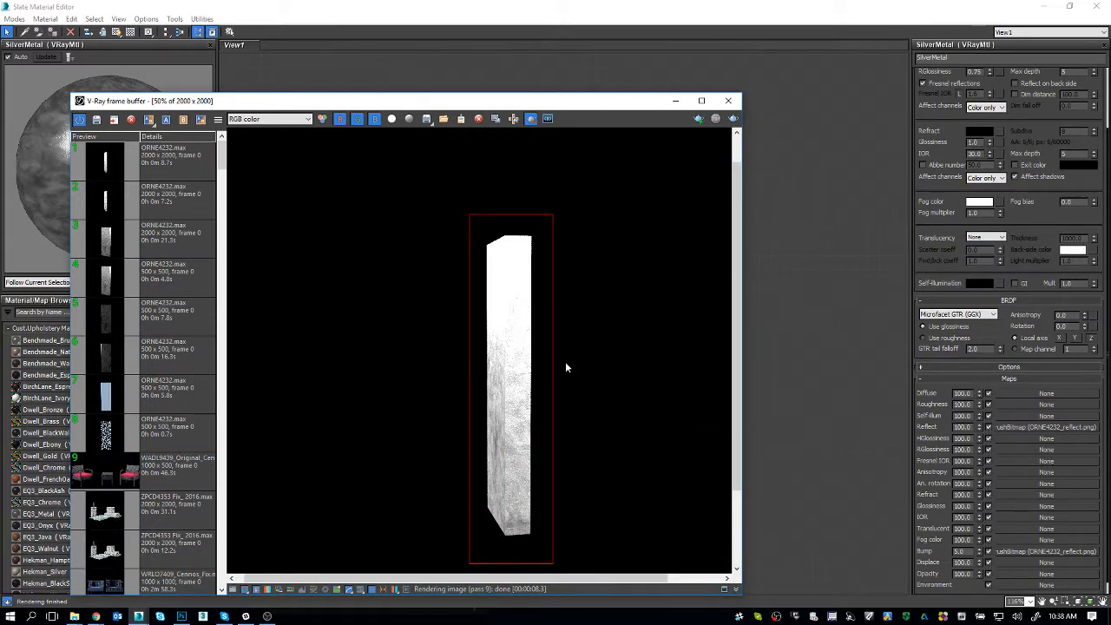
left_click(676, 101)
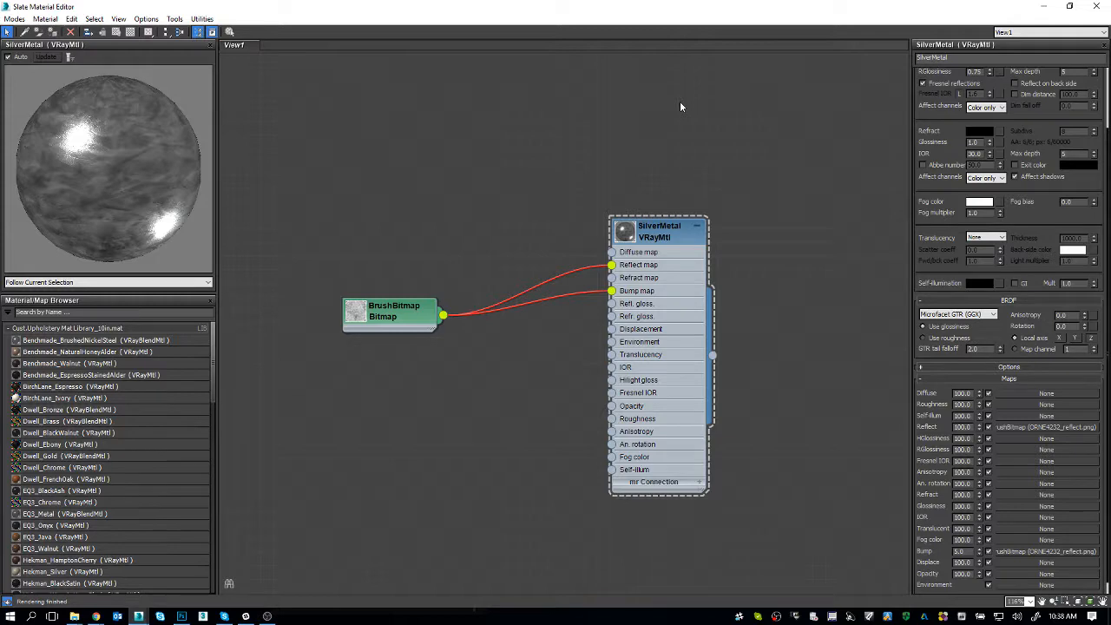
Restore and shrink the material editor to expose the camera viewport, select Piece1, and maximise the editor again
double_click(663, 6)
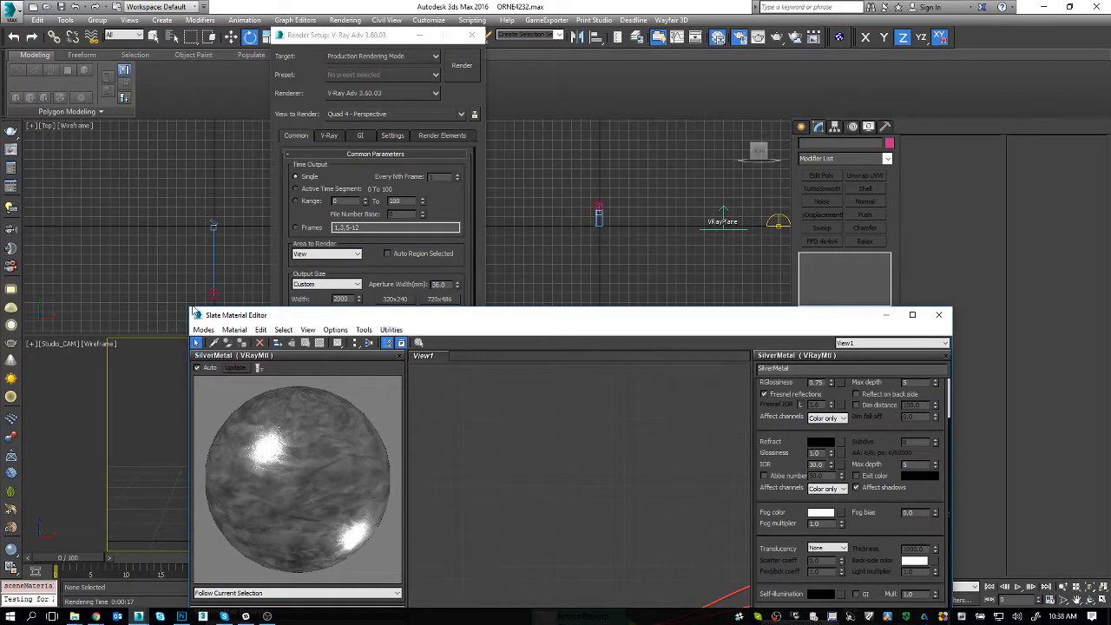
left_click_drag(194, 313, 473, 204)
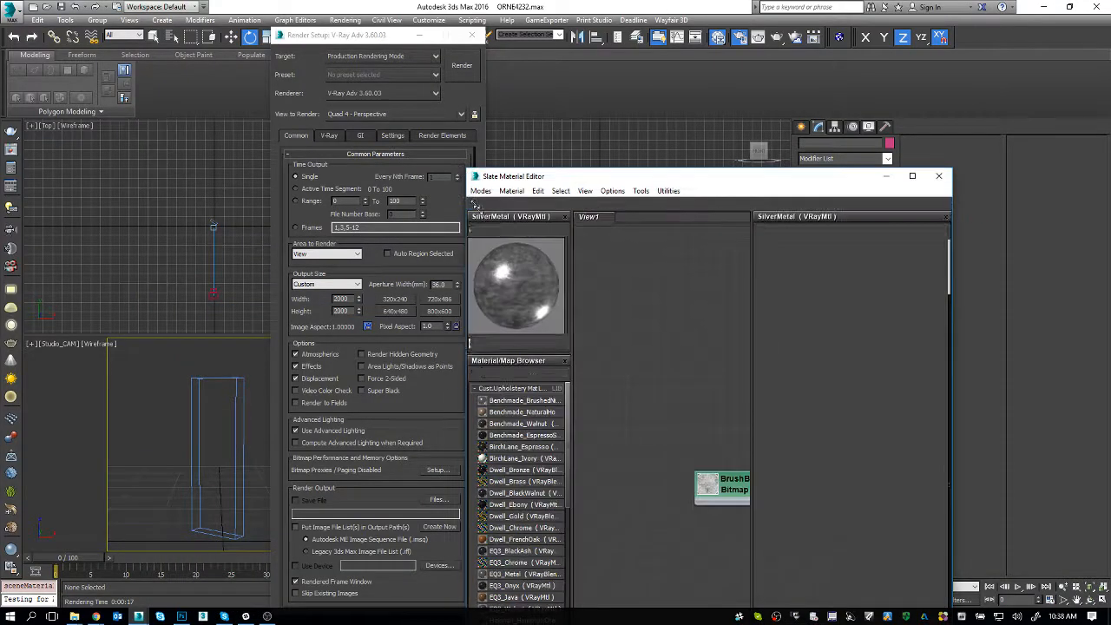
left_click(236, 379)
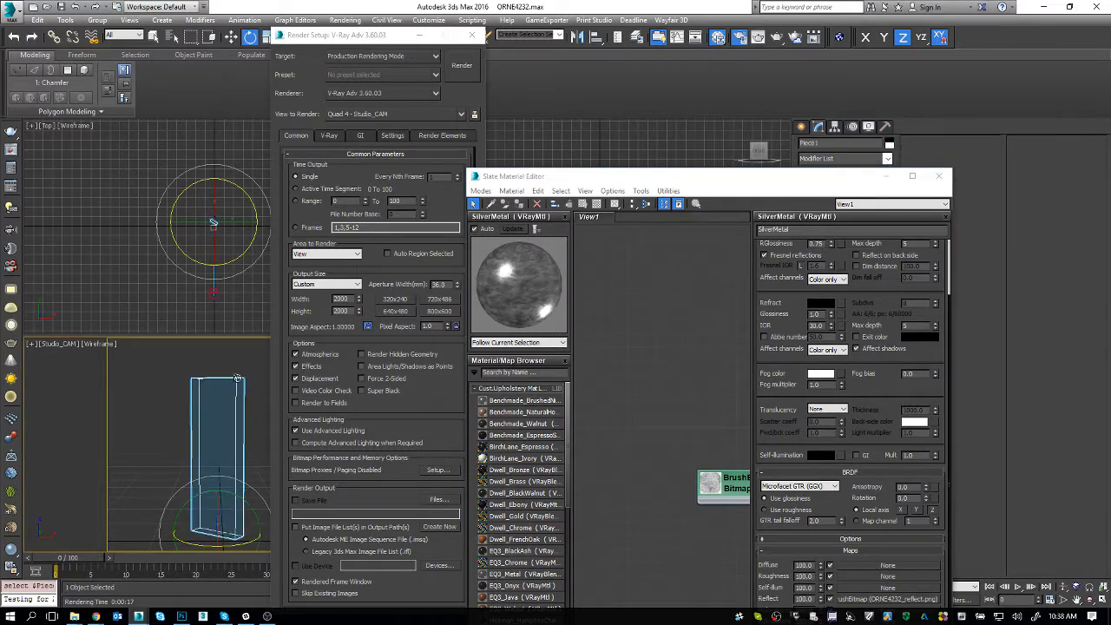
double_click(802, 178)
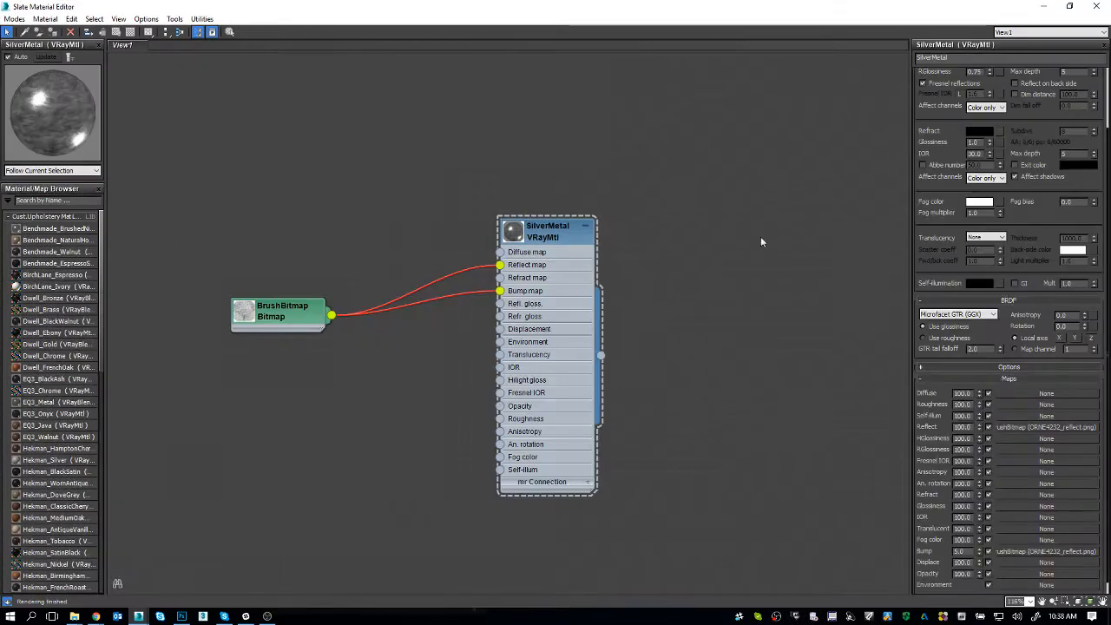
Add a VRayColor map to the material graph and view the blue panels in the reference image
left_click(73, 202)
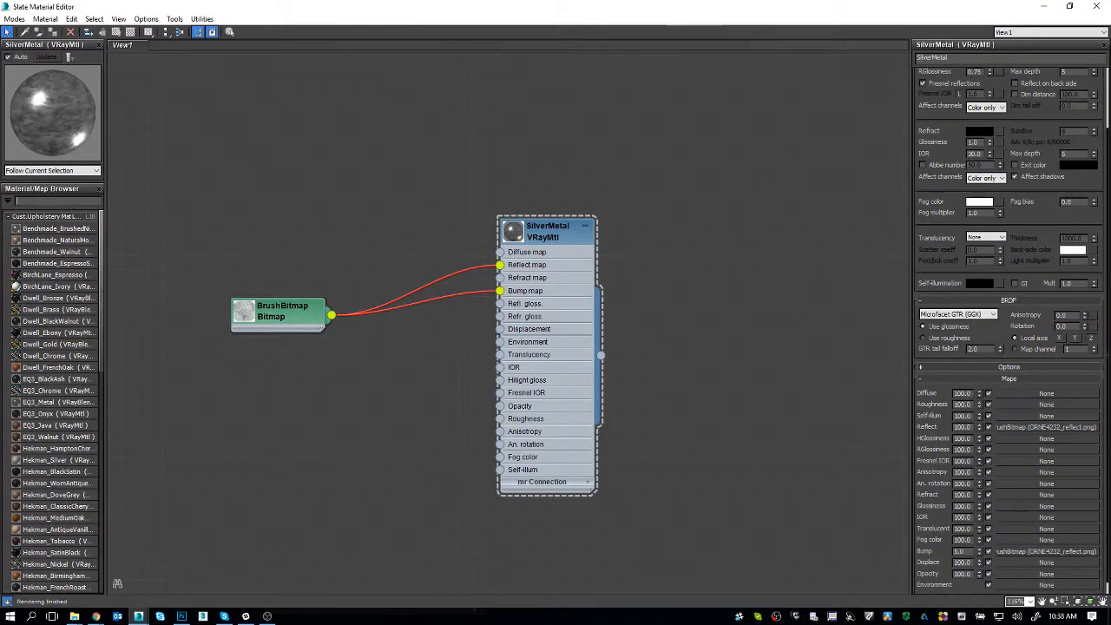
type("vraycol")
left_click_drag(31, 212, 271, 234)
key("alt+Tab")
key("alt+Tab")
key("alt+Tab")
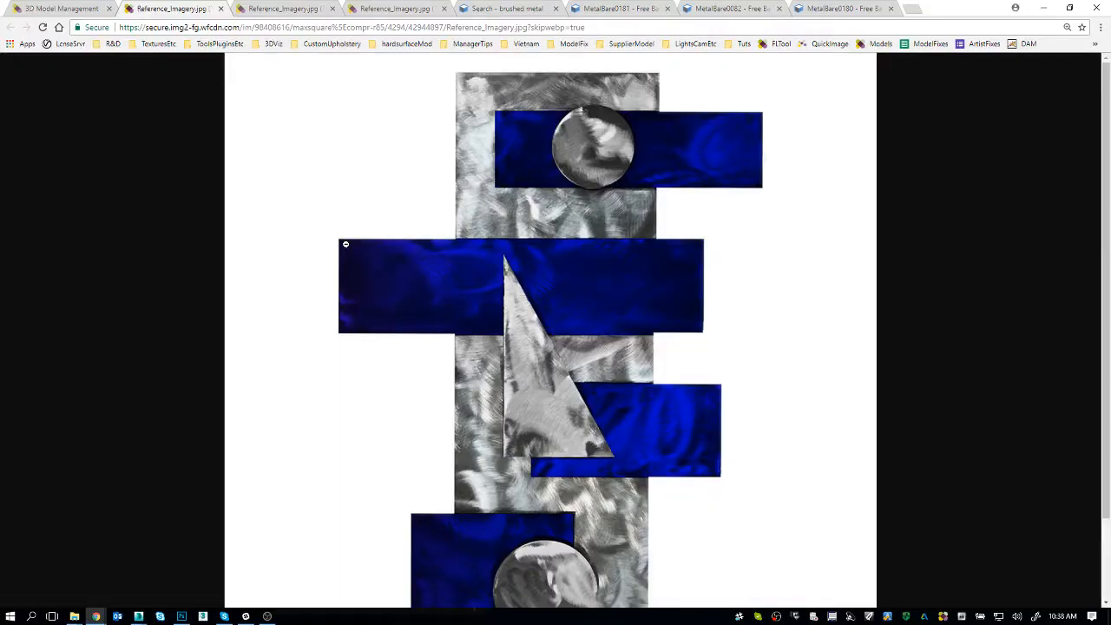
Turn off region rendering in the V-Ray frame buffer, put the buffer away, and show the VRayColor map's parameters
key("alt+Tab")
key("alt+Tab")
key("alt+Tab")
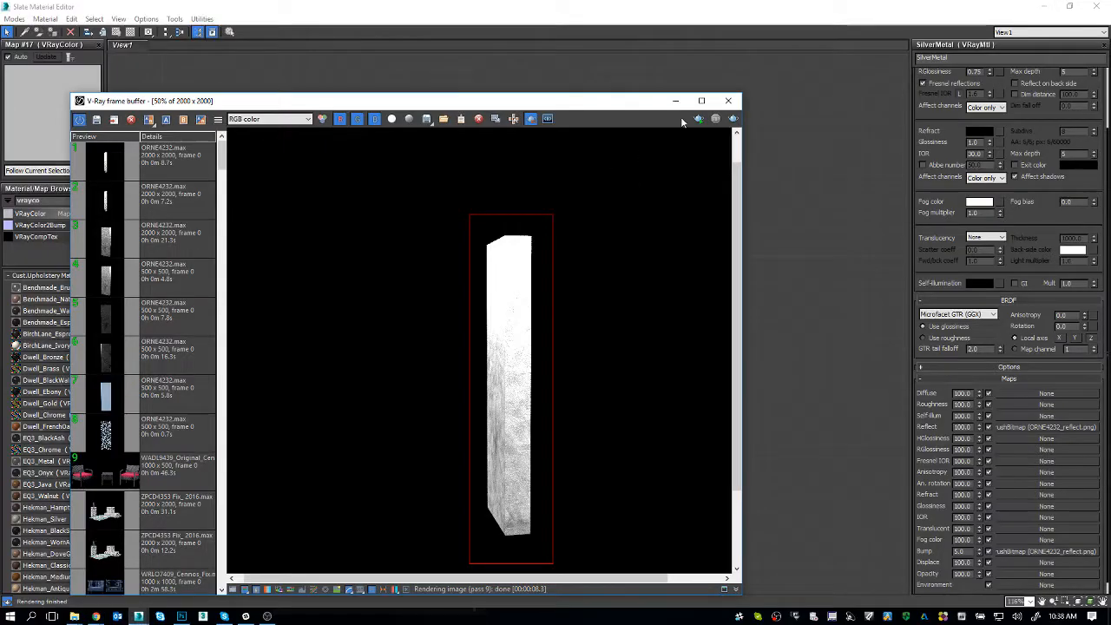
left_click(531, 119)
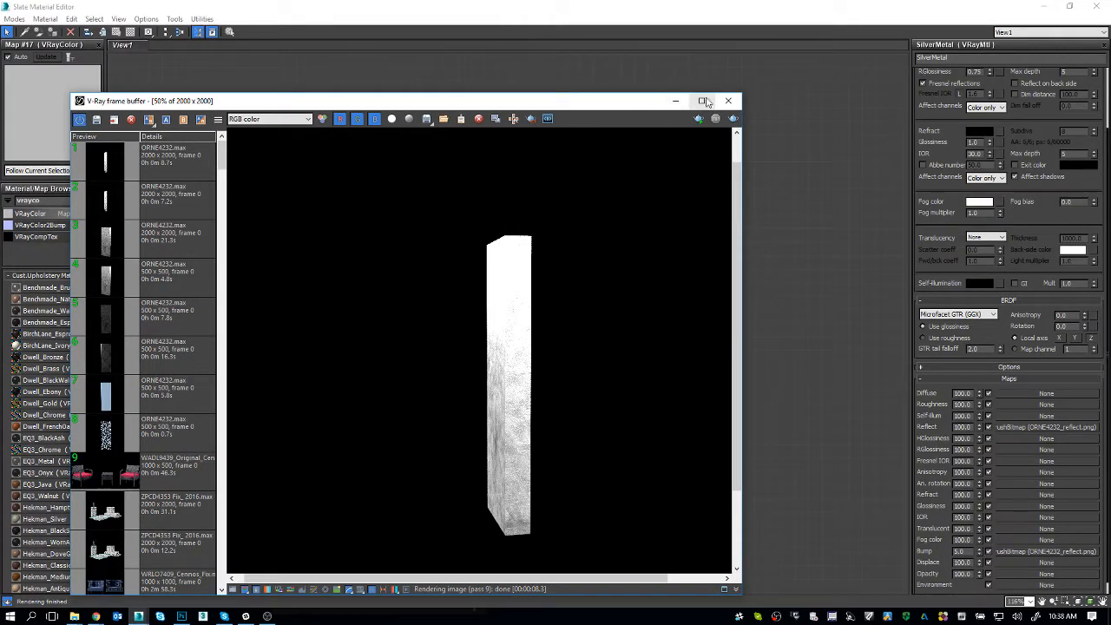
left_click(717, 100)
double_click(324, 253)
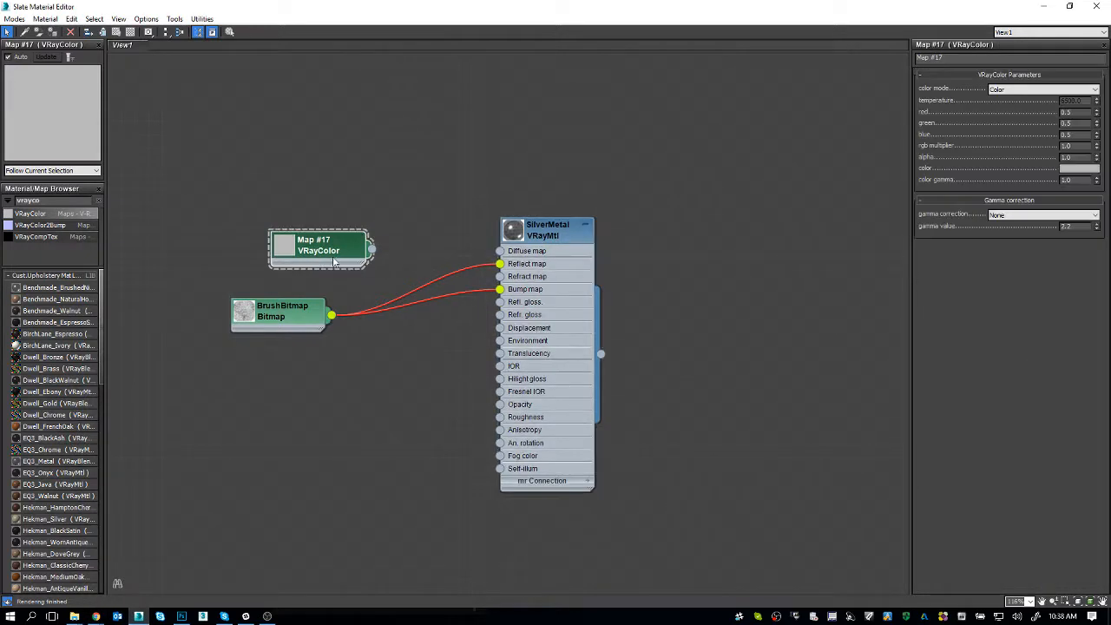
Set the VRayColor map's gamma correction to Specify and its colour to blue with hue 168, saturation 255 and value 212
left_click(1012, 216)
left_click(999, 232)
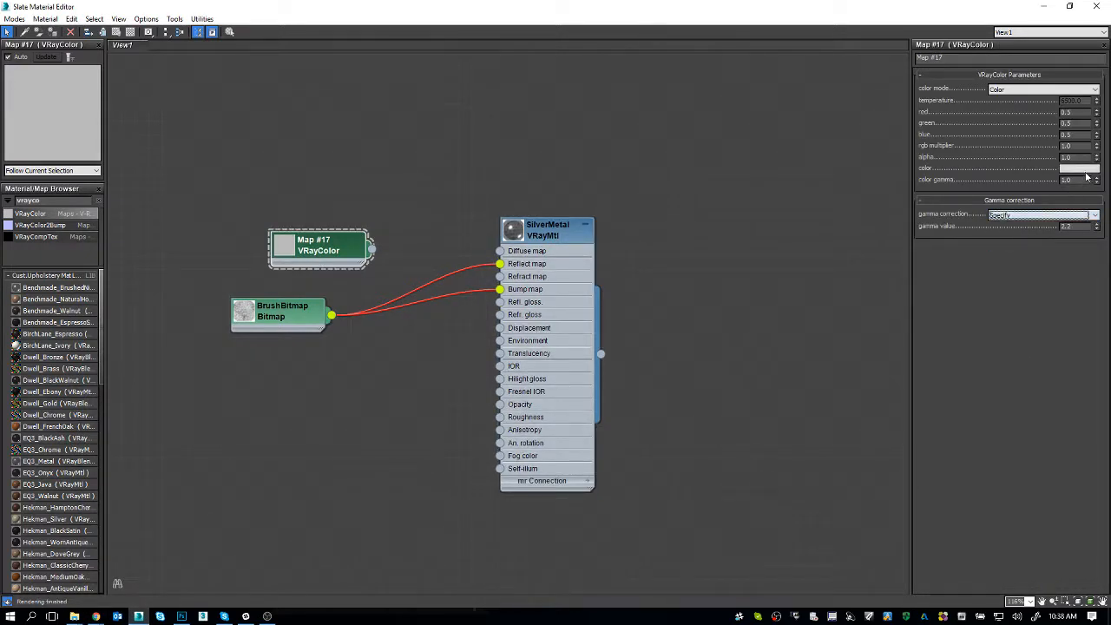
left_click(1079, 169)
left_click(296, 131)
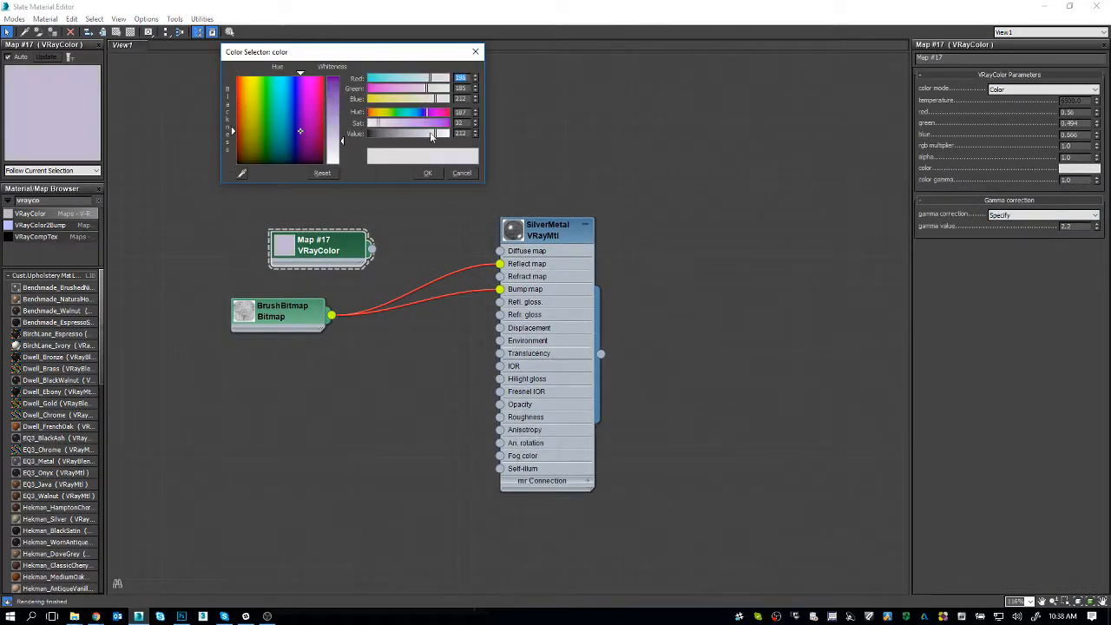
left_click(448, 123)
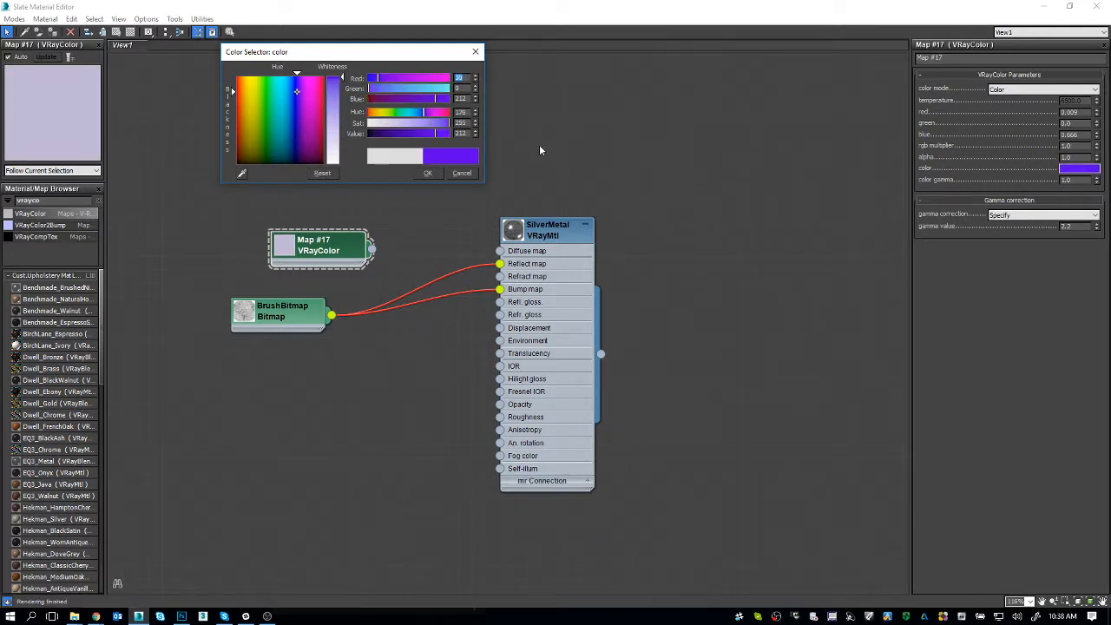
left_click(421, 112)
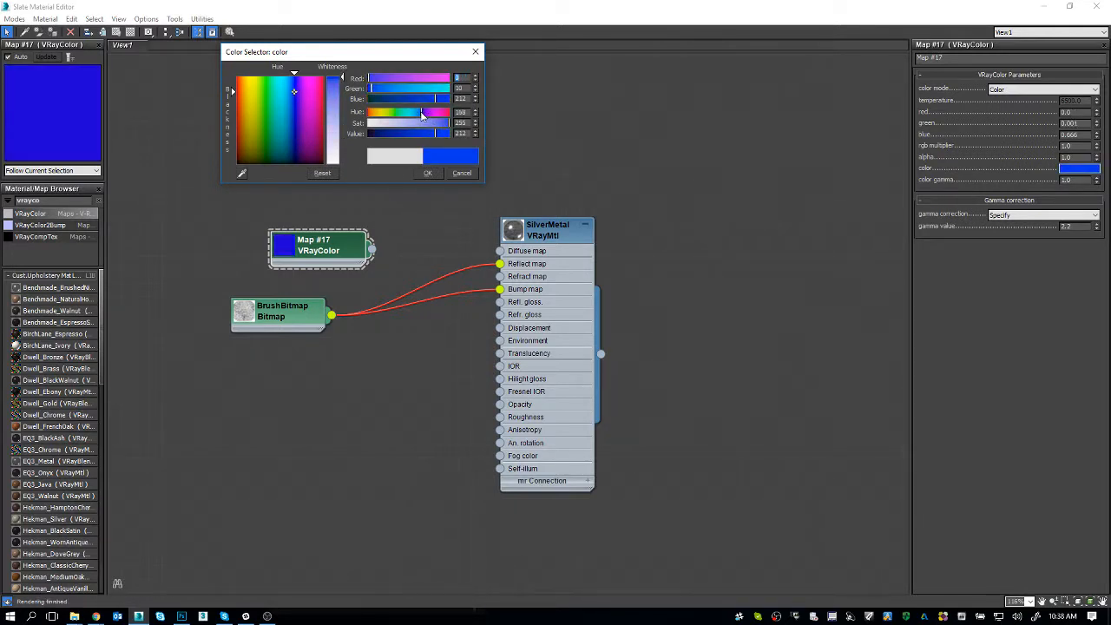
left_click(436, 176)
Darken the VRayColor map's blue to a value of 115, comparing it with the blue panels in the reference image
key("alt+Tab")
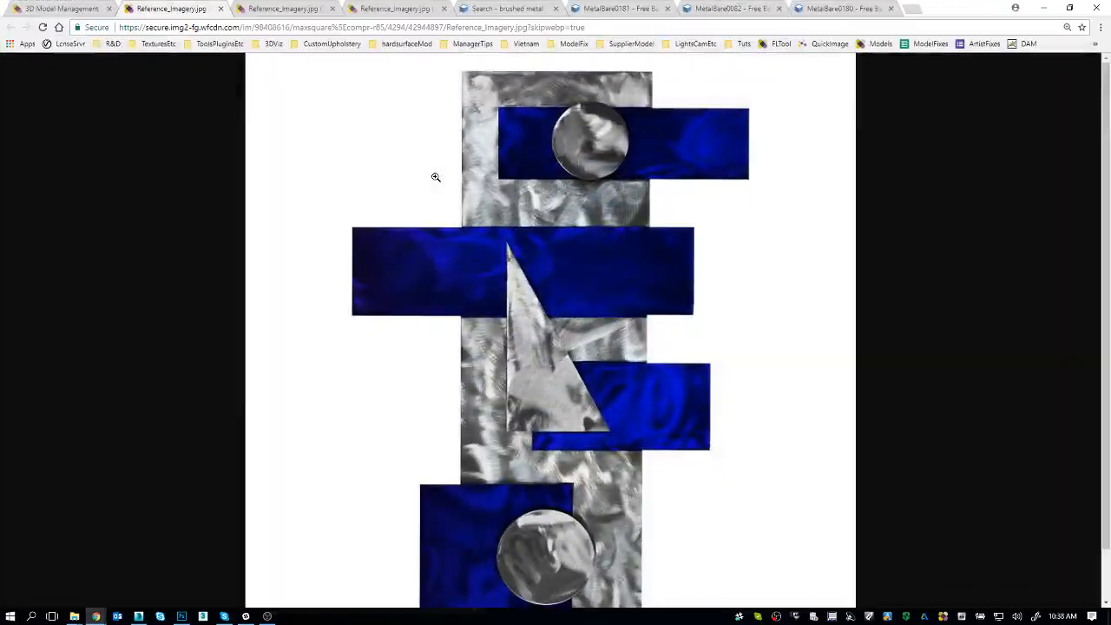
key("alt+Tab")
left_click(1080, 169)
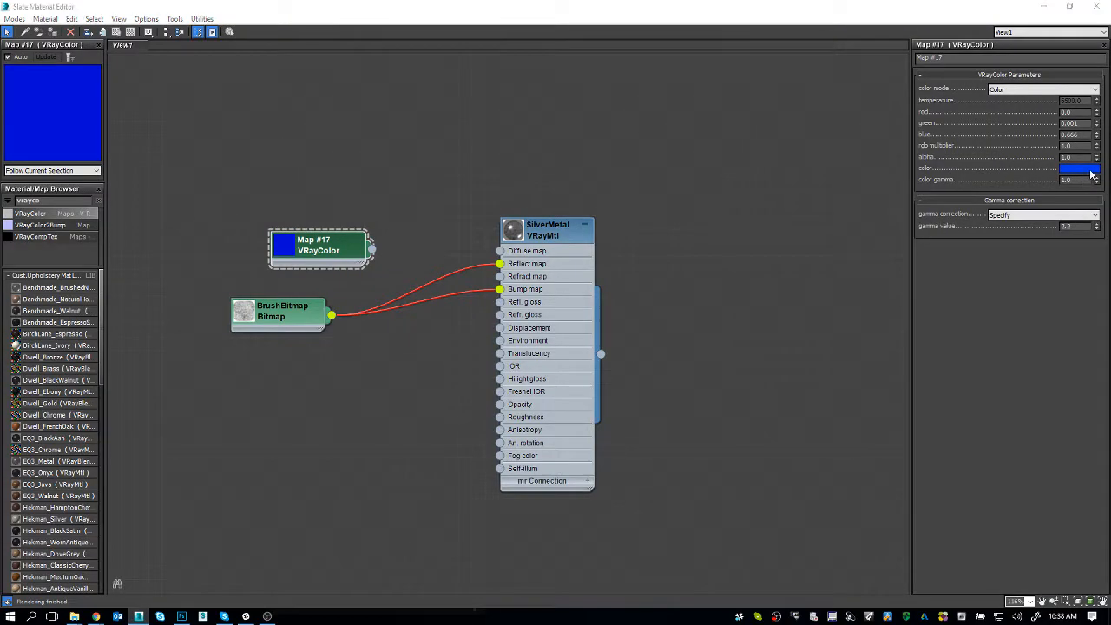
left_click(415, 136)
left_click(427, 173)
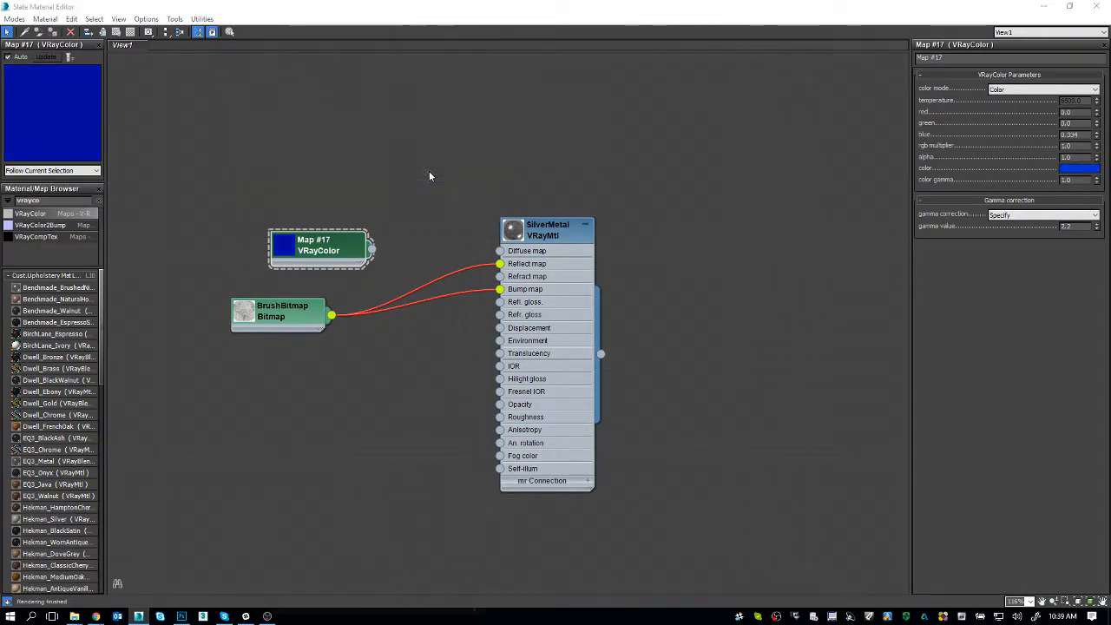
key("alt+Tab")
key("alt+Tab")
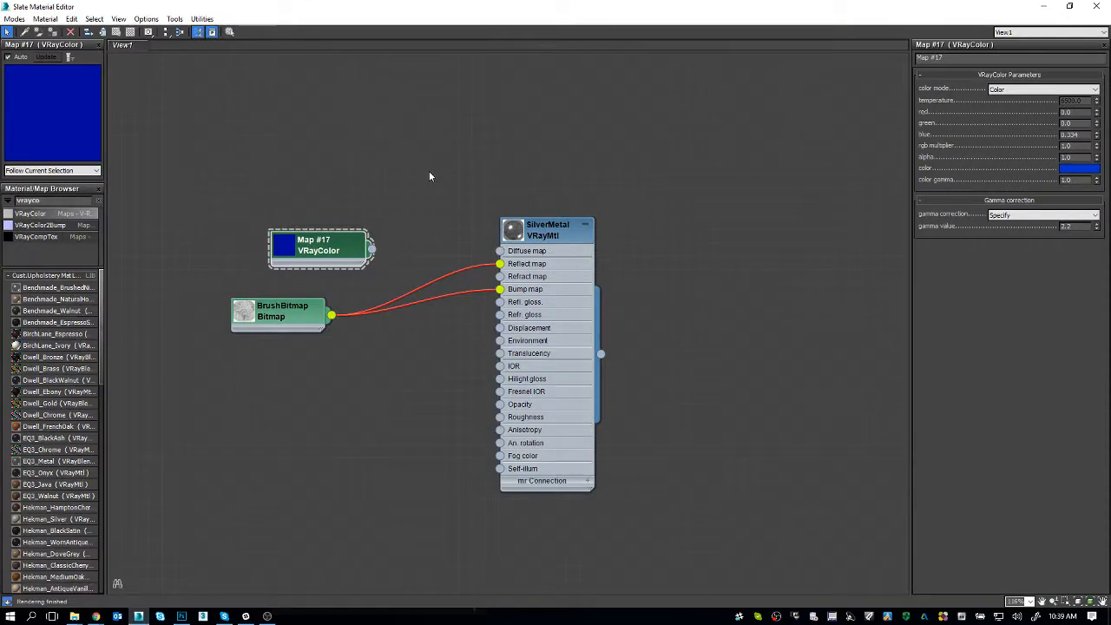
left_click(1074, 169)
left_click(403, 131)
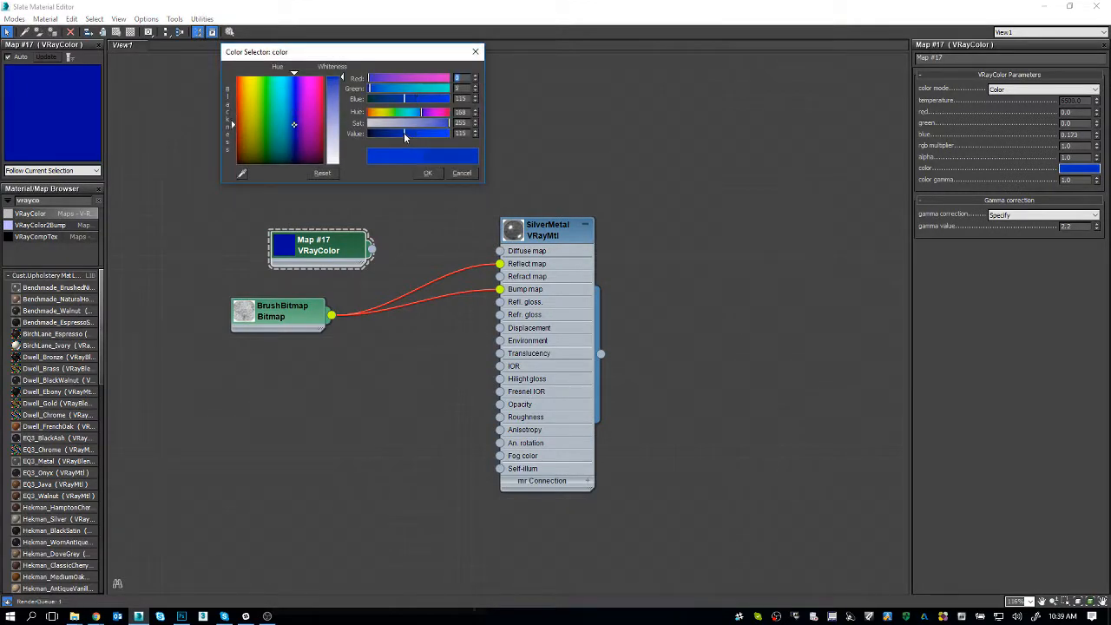
left_click(427, 173)
key("alt+Tab")
key("alt+Tab")
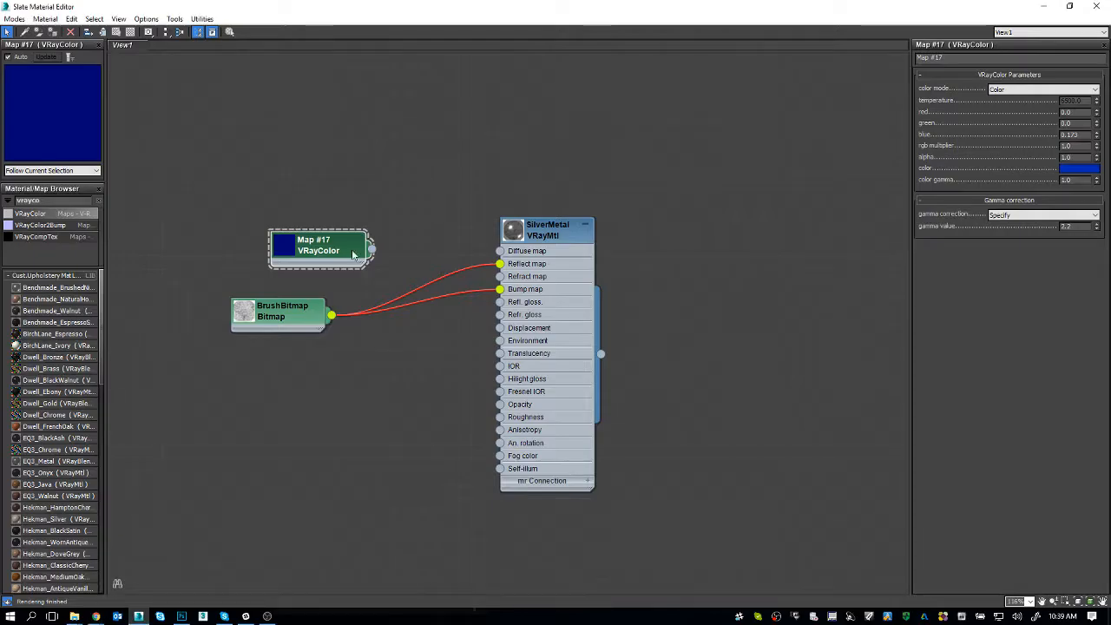
Align the VRayColor node above BrushBitmap and add a Composite map, moving SilverMetal aside to make room
left_click_drag(355, 256, 315, 256)
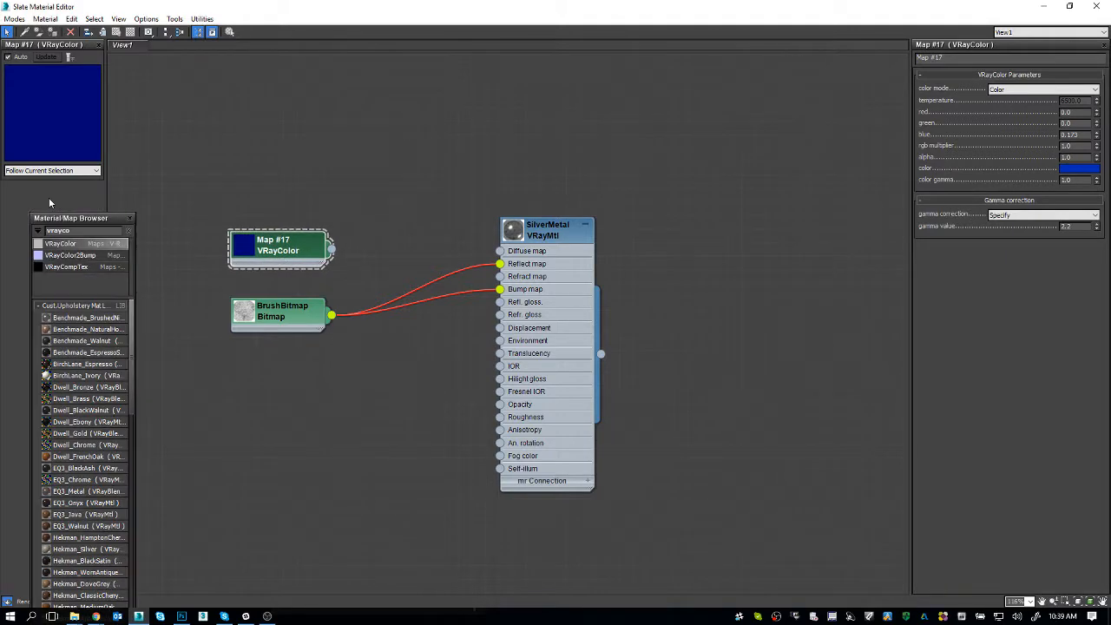
left_click_drag(39, 188, 53, 544)
double_click(40, 201)
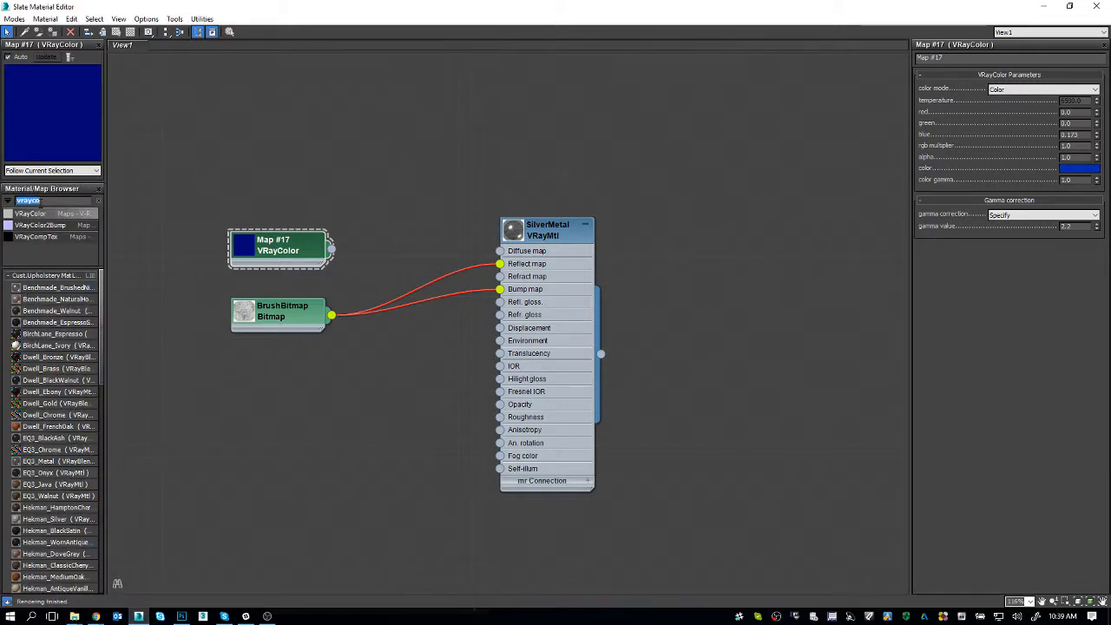
type("comp")
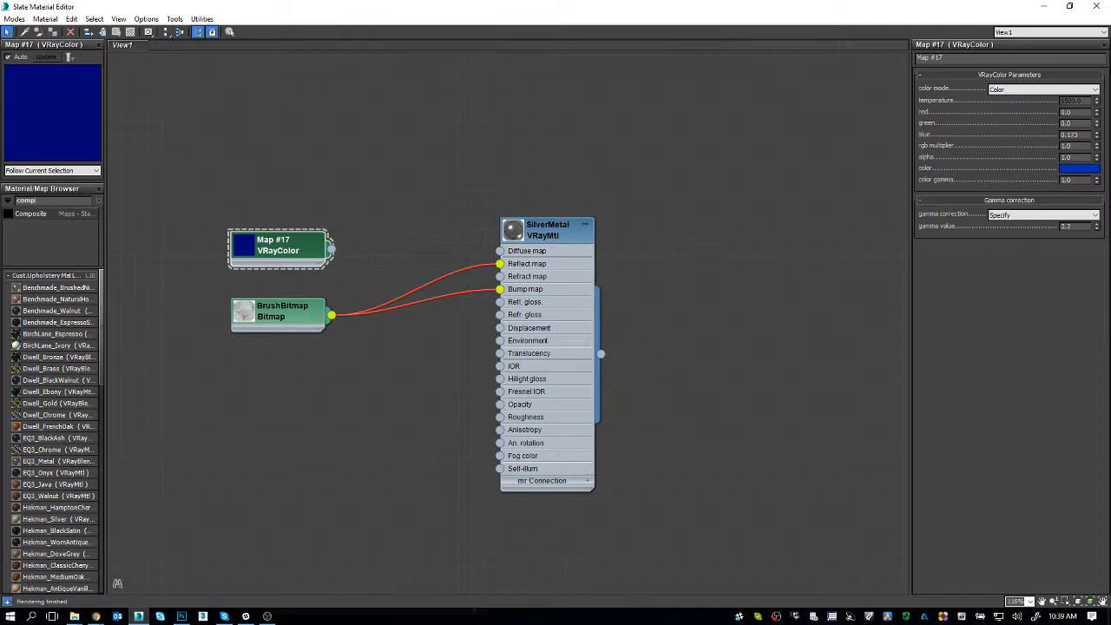
left_click_drag(39, 213, 459, 195)
left_click_drag(575, 246, 683, 273)
left_click_drag(501, 202, 501, 217)
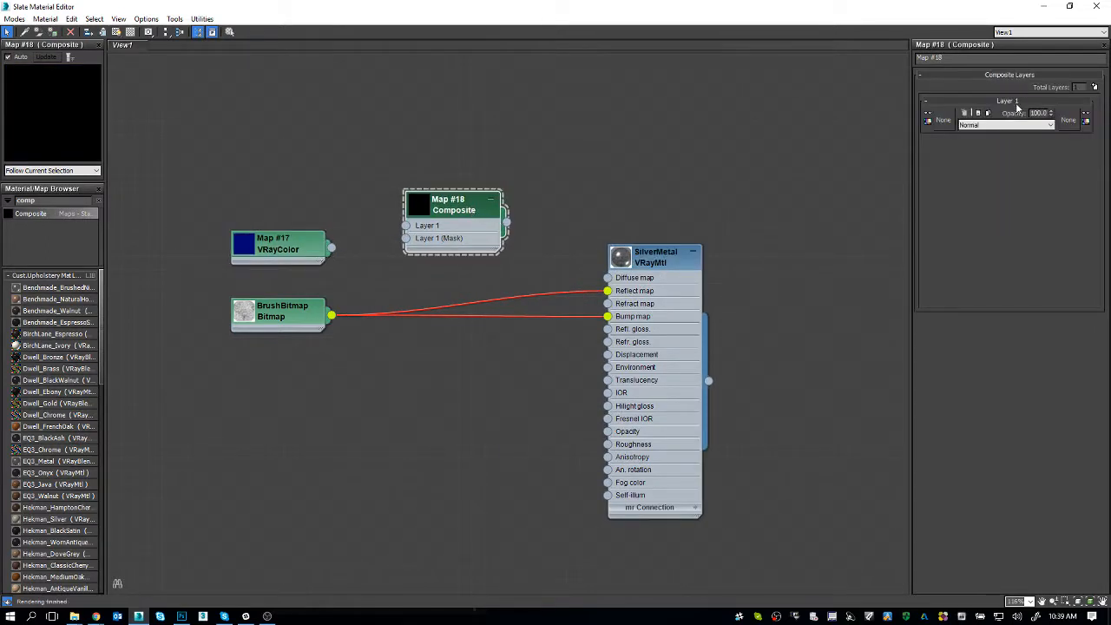
Add a second layer to the Composite map, connecting BrushBitmap to Layer 1 and VRayColor to Layer 2
left_click(1095, 88)
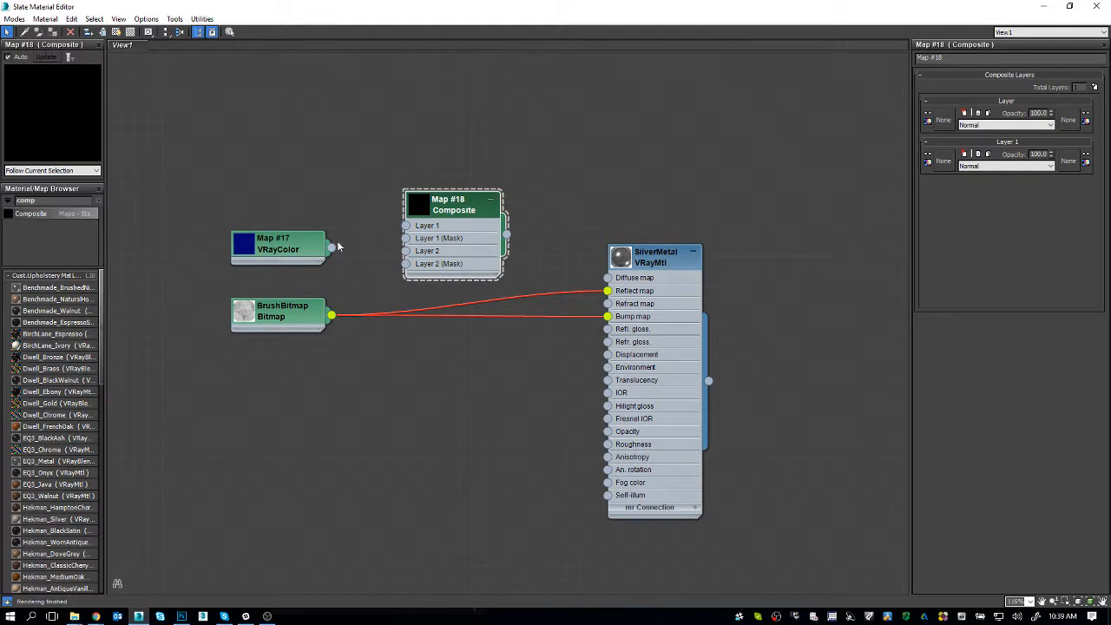
mouse_move(323, 259)
left_mouse_down()
mouse_move(294, 386)
mouse_move(309, 406)
left_mouse_up()
mouse_move(282, 321)
left_mouse_down()
mouse_move(227, 307)
mouse_move(342, 269)
mouse_move(406, 226)
left_mouse_up()
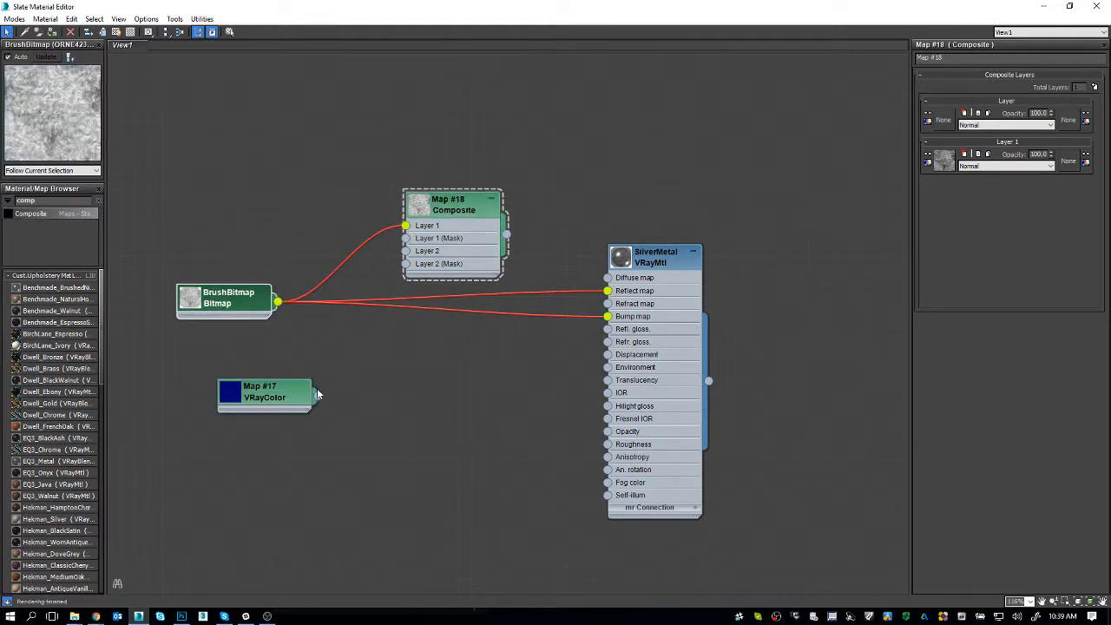
mouse_move(278, 397)
left_mouse_down()
mouse_move(347, 335)
mouse_move(345, 370)
mouse_move(387, 269)
mouse_move(420, 254)
left_mouse_up()
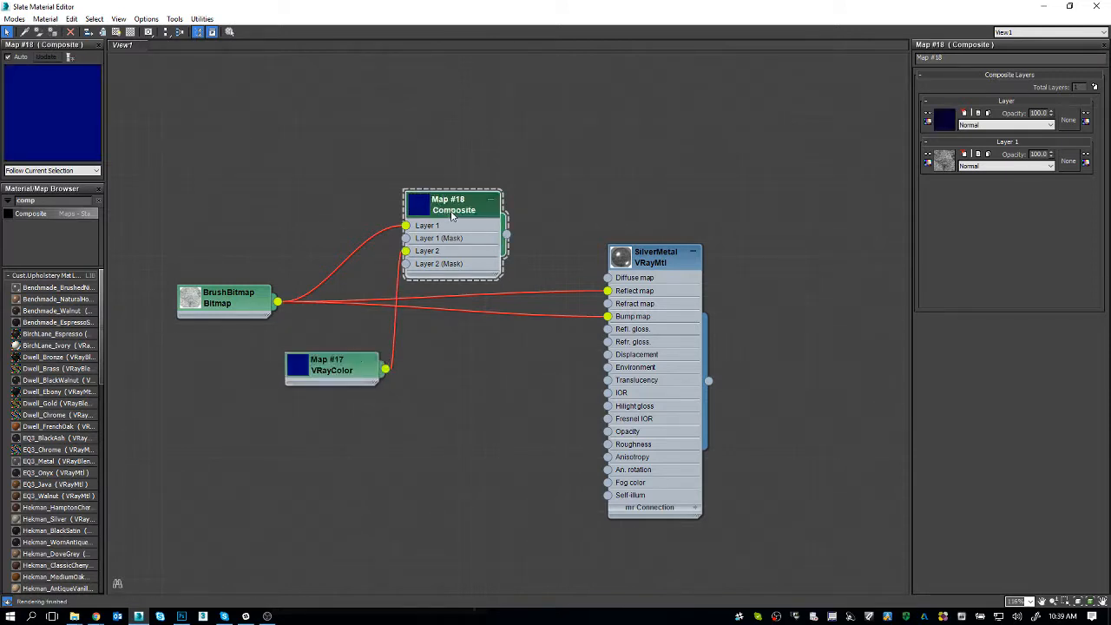
Set the Composite map's Layer 2 blending mode to Color and its opacity to 75
left_click(1005, 125)
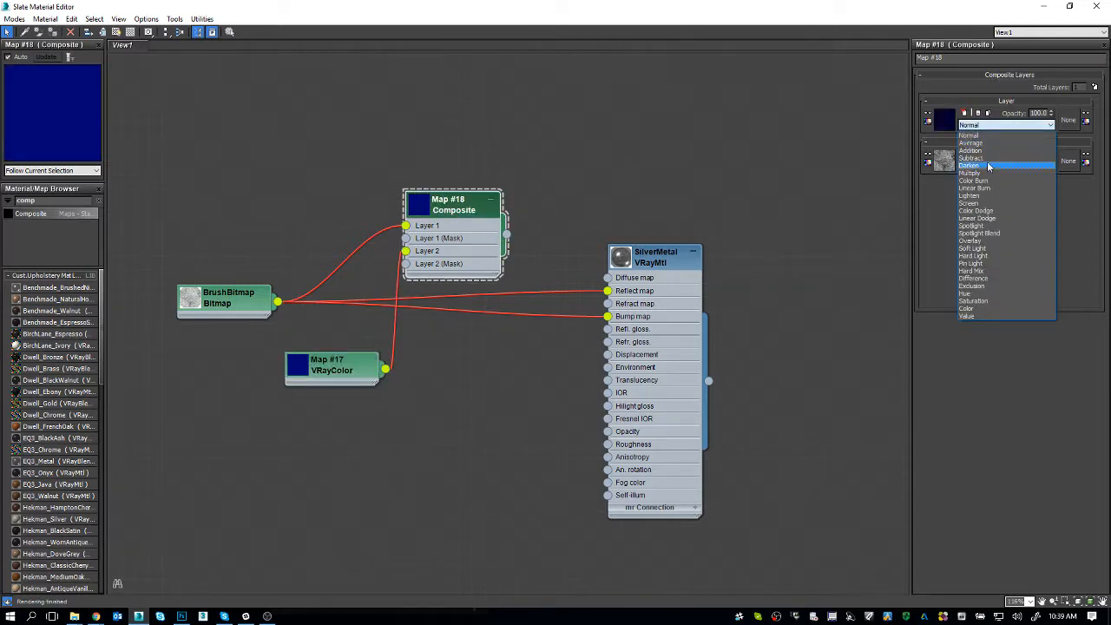
left_click(997, 309)
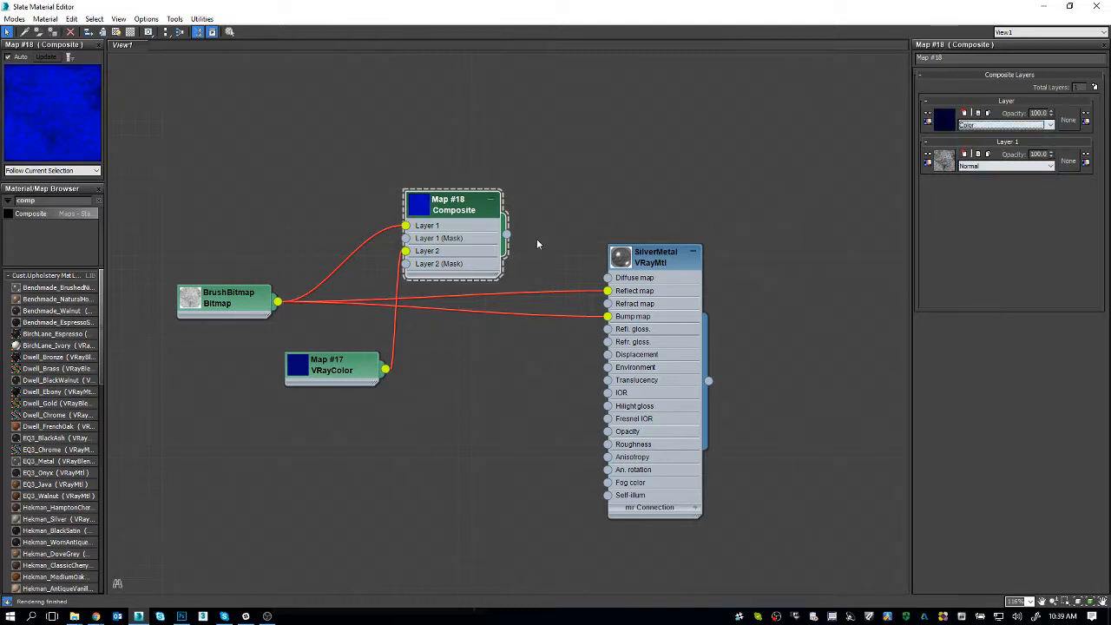
left_click_drag(458, 215, 479, 237)
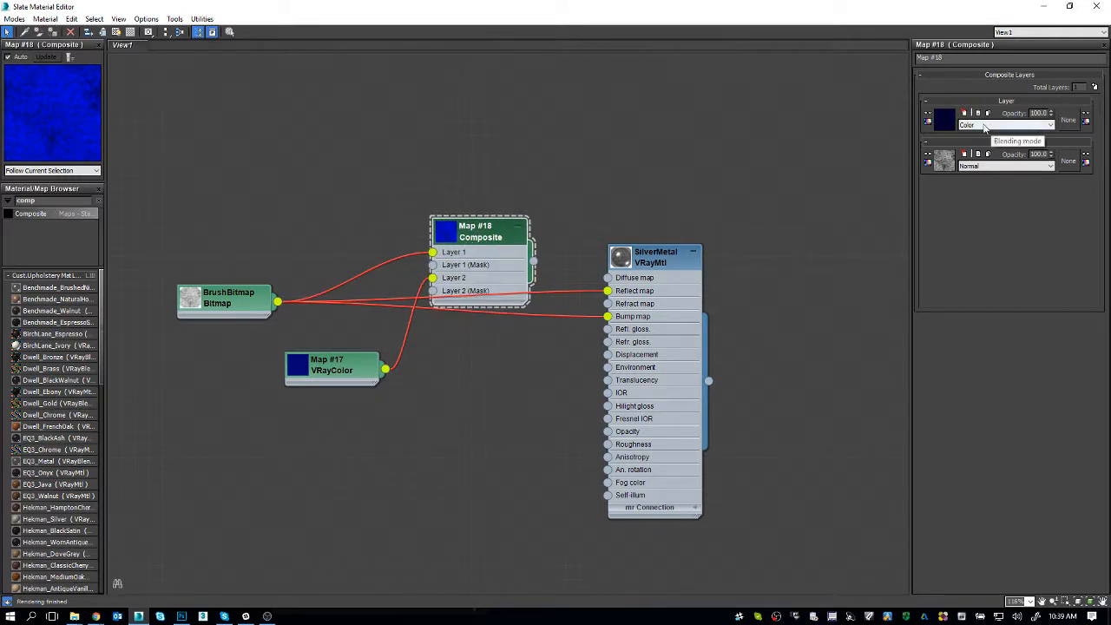
left_click(359, 380)
left_click(483, 236)
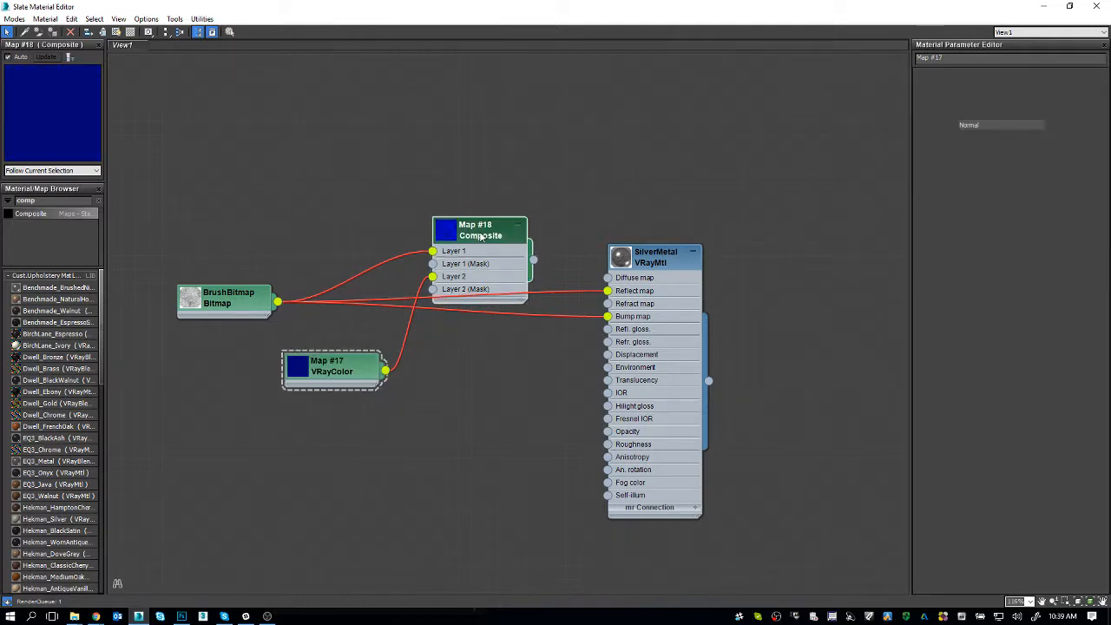
double_click(1033, 113)
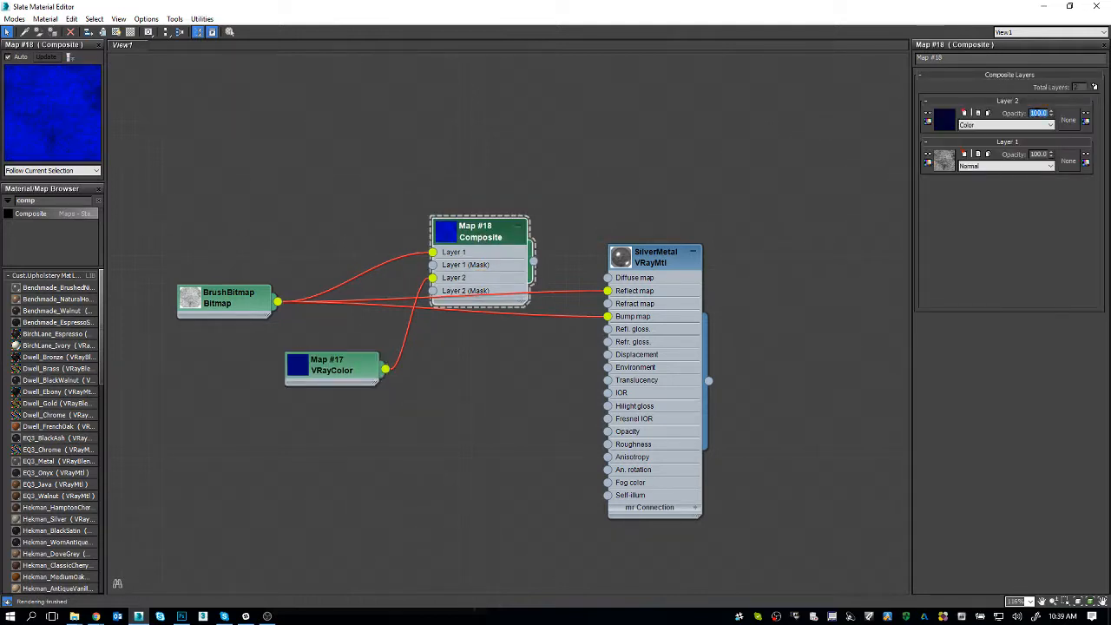
type("75")
key("Return")
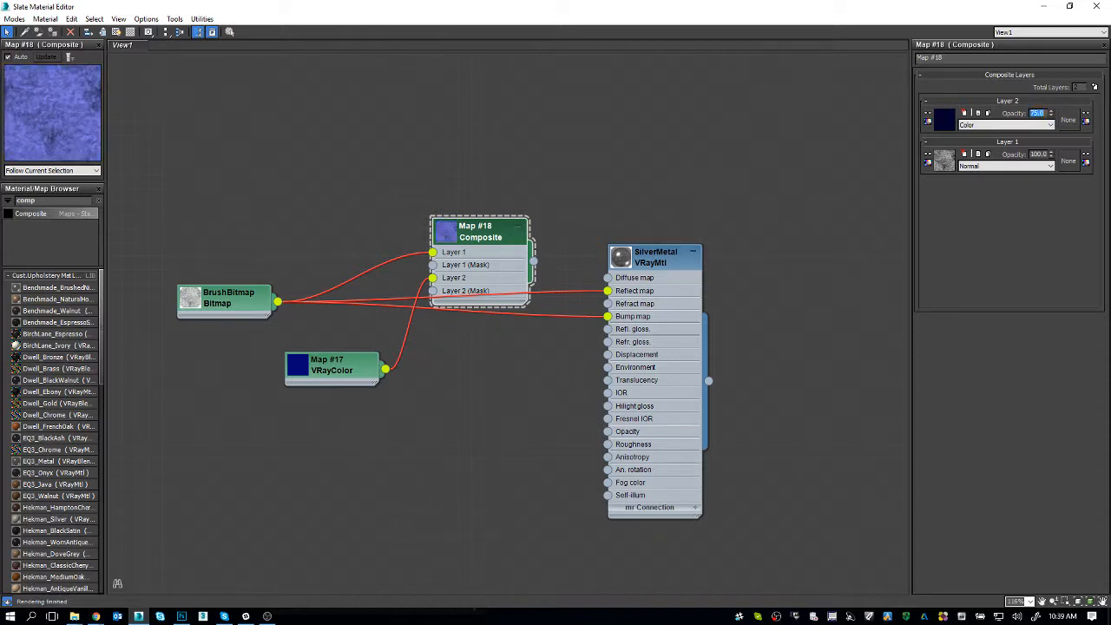
Try Color Burn and Normal blending on the Composite map's Layer 2, raise its opacity to 100, and return the mode to Color
left_click(1050, 126)
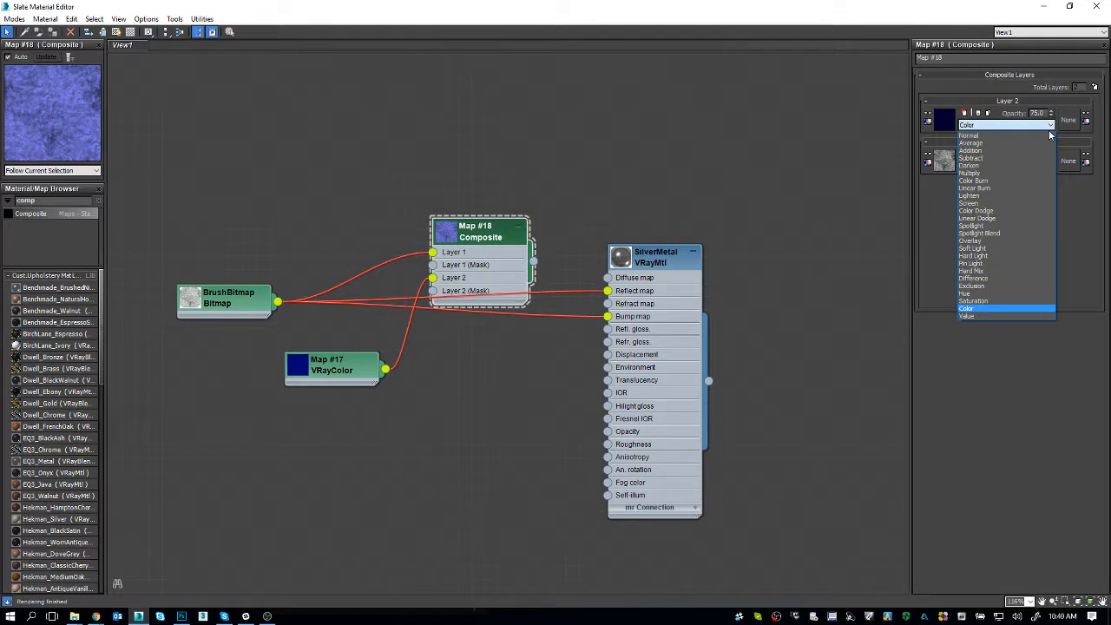
left_click(1018, 181)
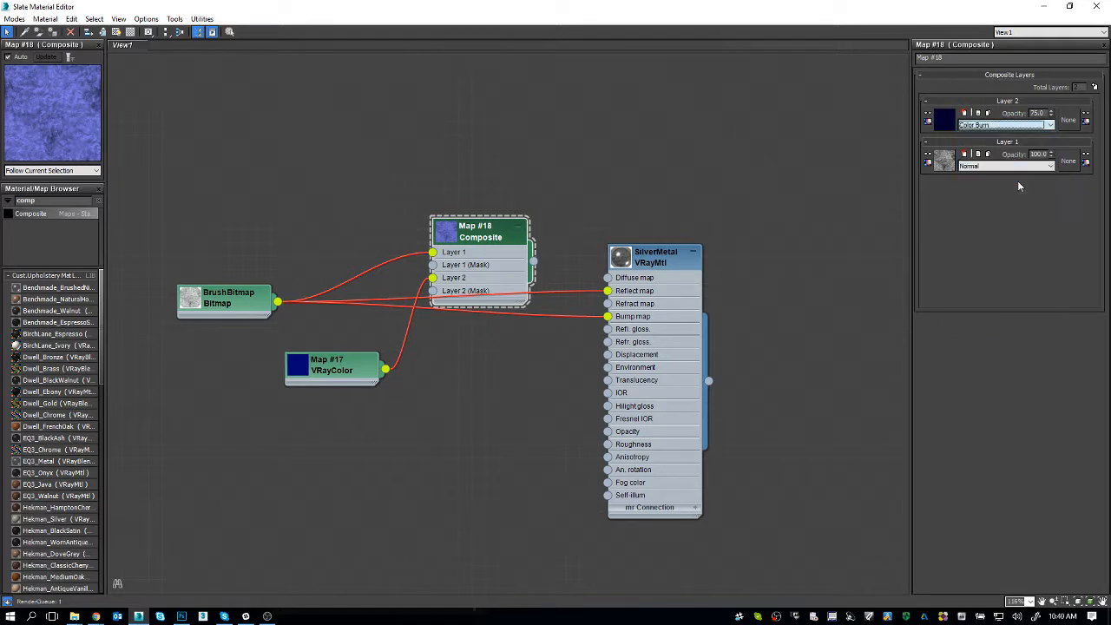
left_click(1003, 125)
left_click(1002, 133)
double_click(1037, 113)
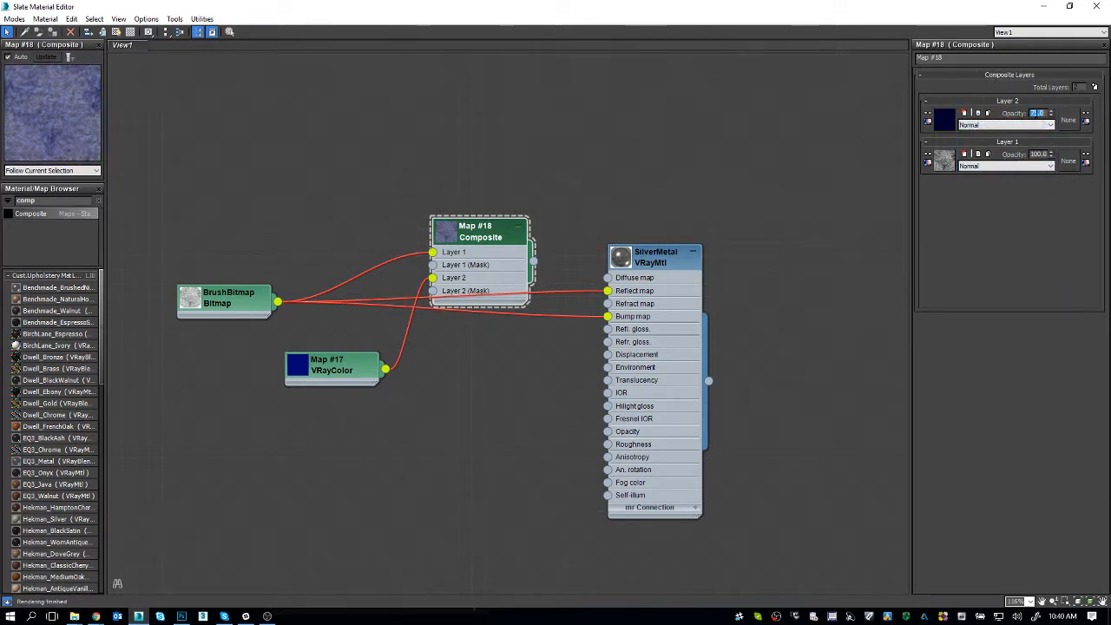
type("100")
key("Return")
left_click(1003, 125)
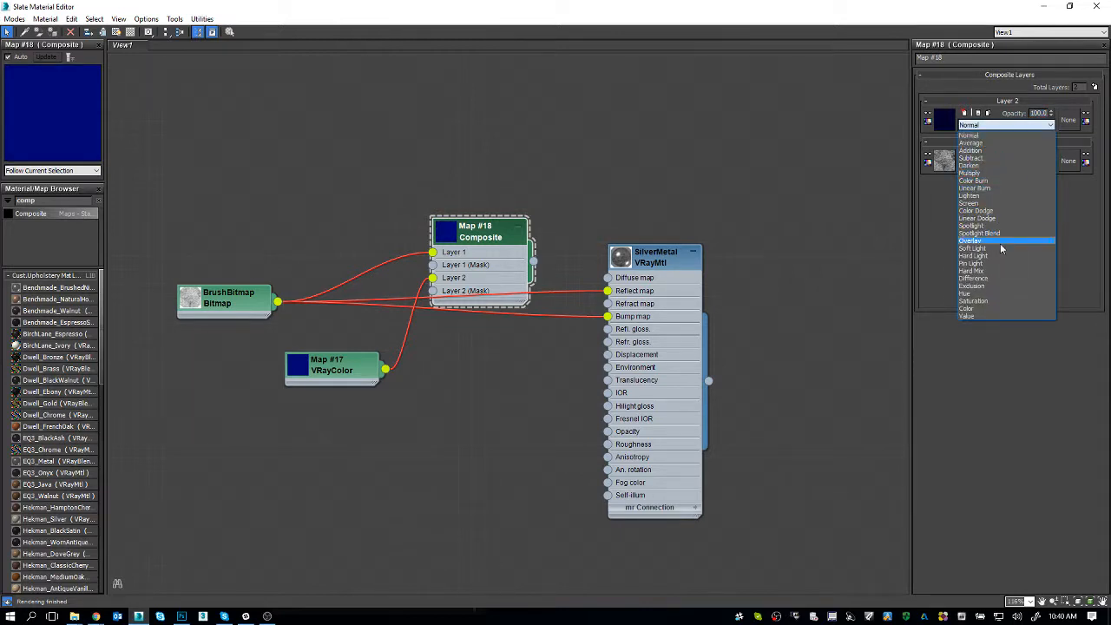
left_click(992, 309)
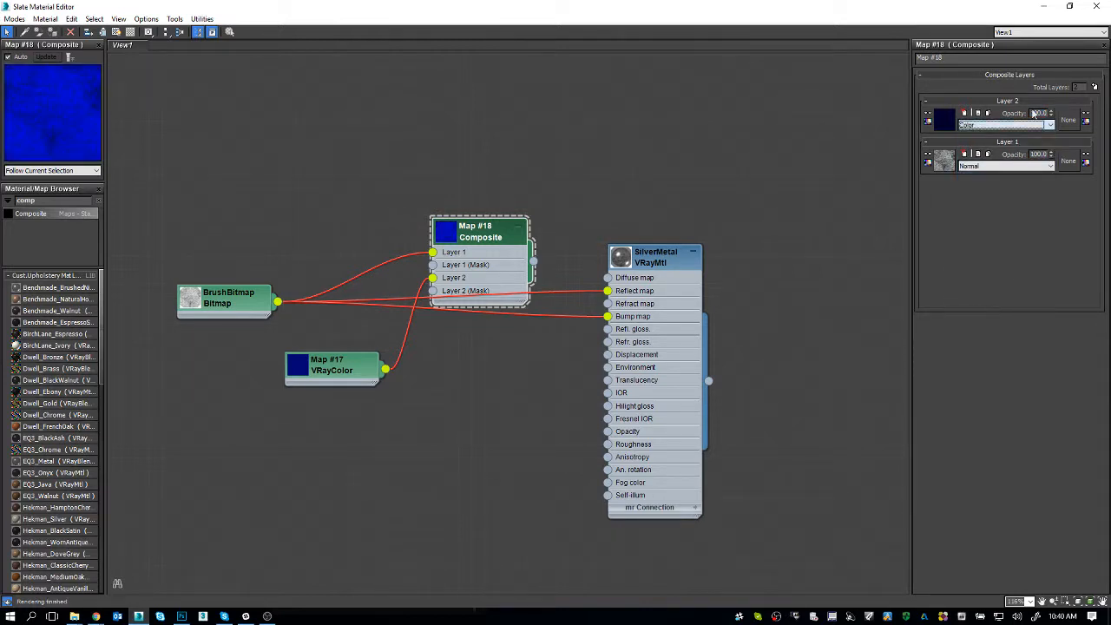
Set the Composite map's Layer 2 opacity to 95 and connect the Composite output to SilverMetal's Reflect map
double_click(1038, 113)
type("90")
key("Return")
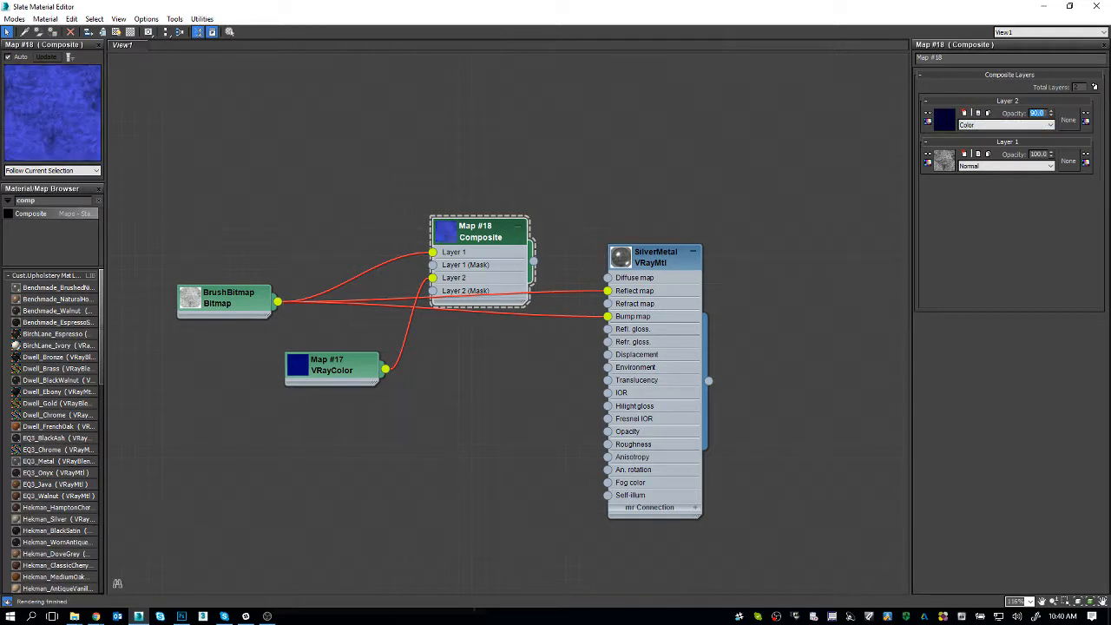
type("95")
key("Return")
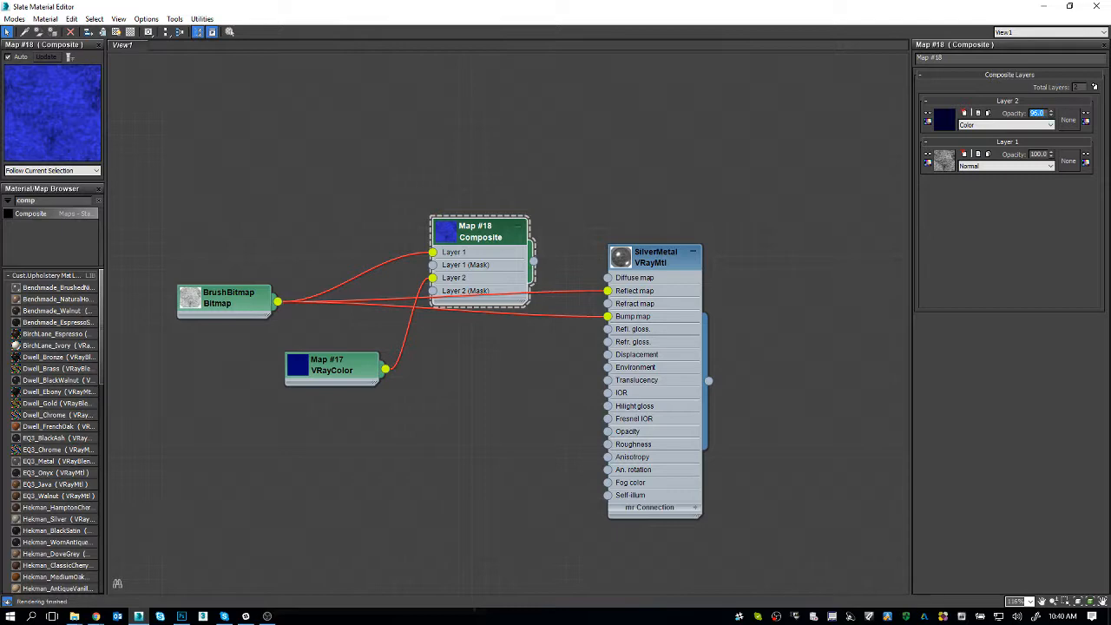
left_click_drag(533, 260, 609, 294)
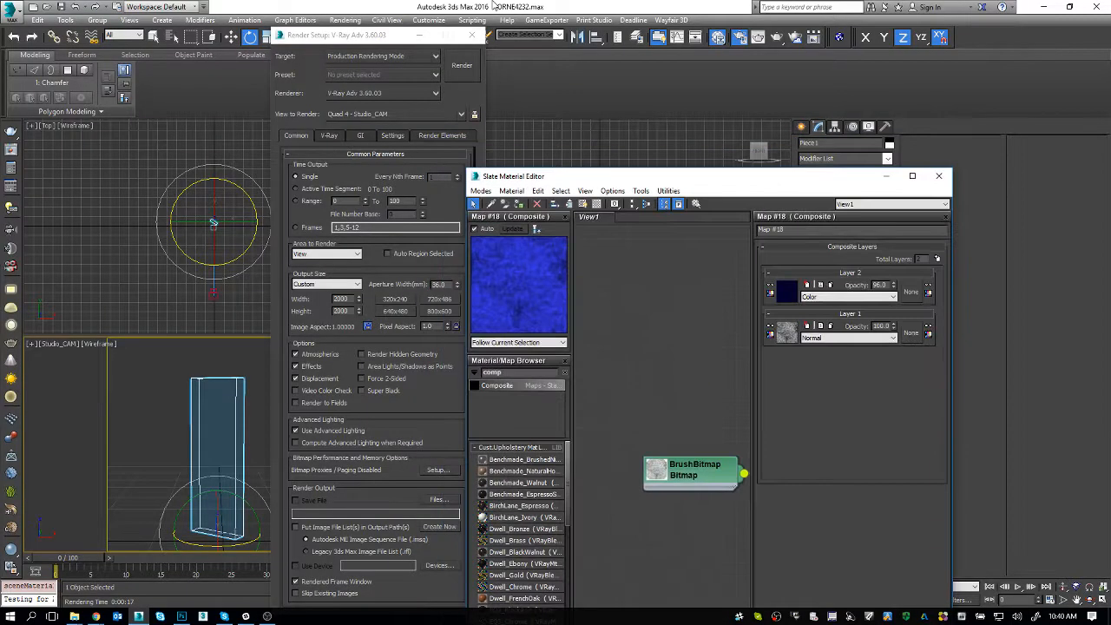
Render the Studio_CAM view and compare the blue metal surface up close with the panels in the reference image
left_click(196, 384)
left_click(197, 385)
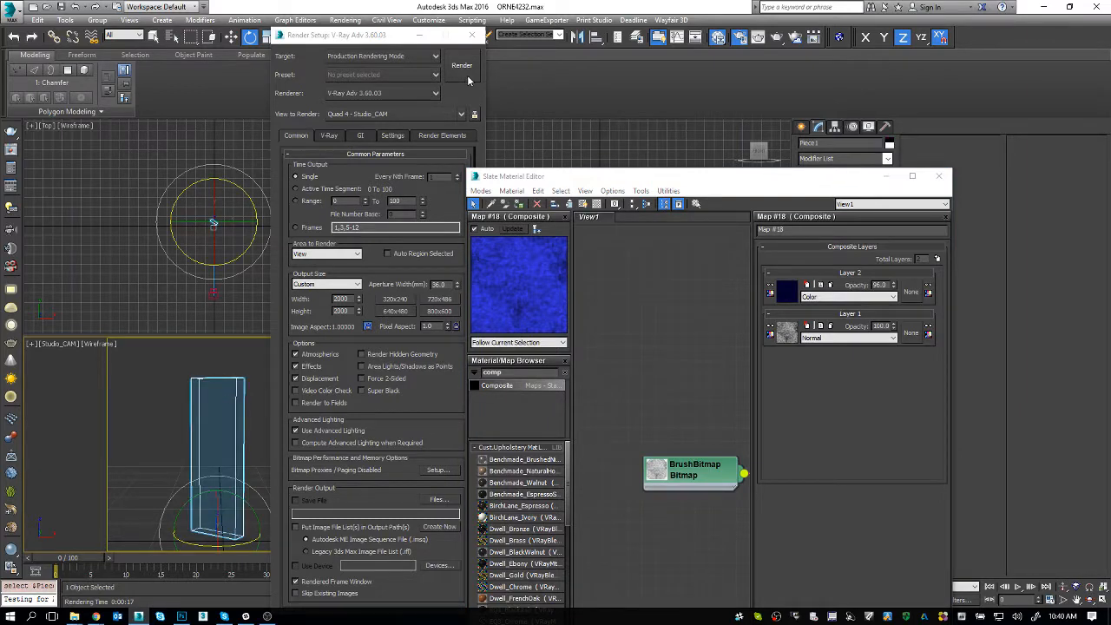
left_click(461, 65)
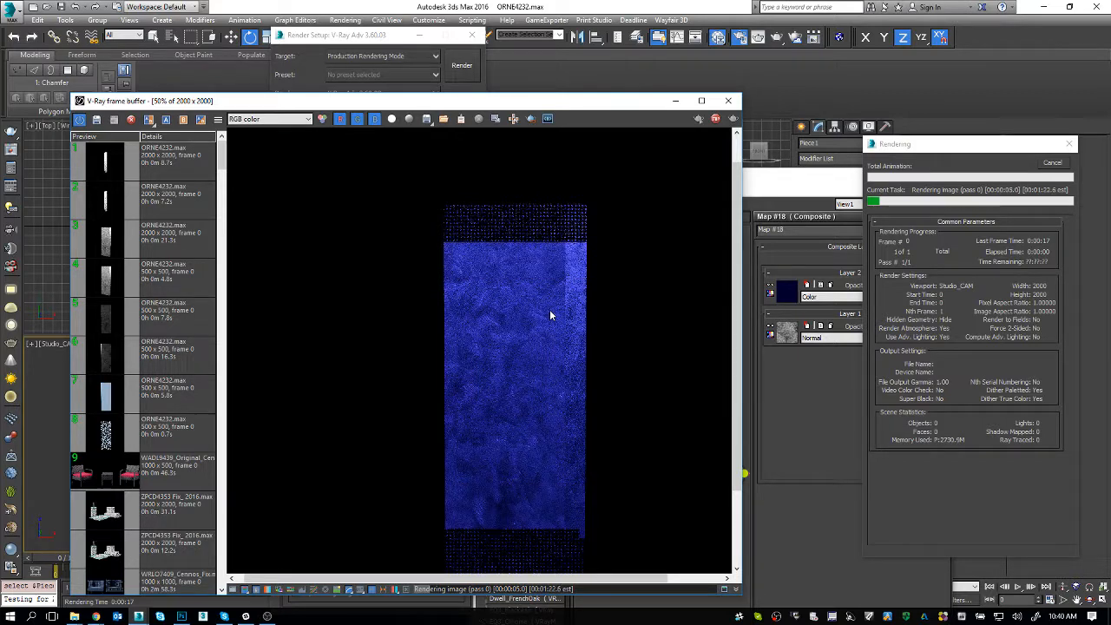
scroll(549, 309, "up", 1)
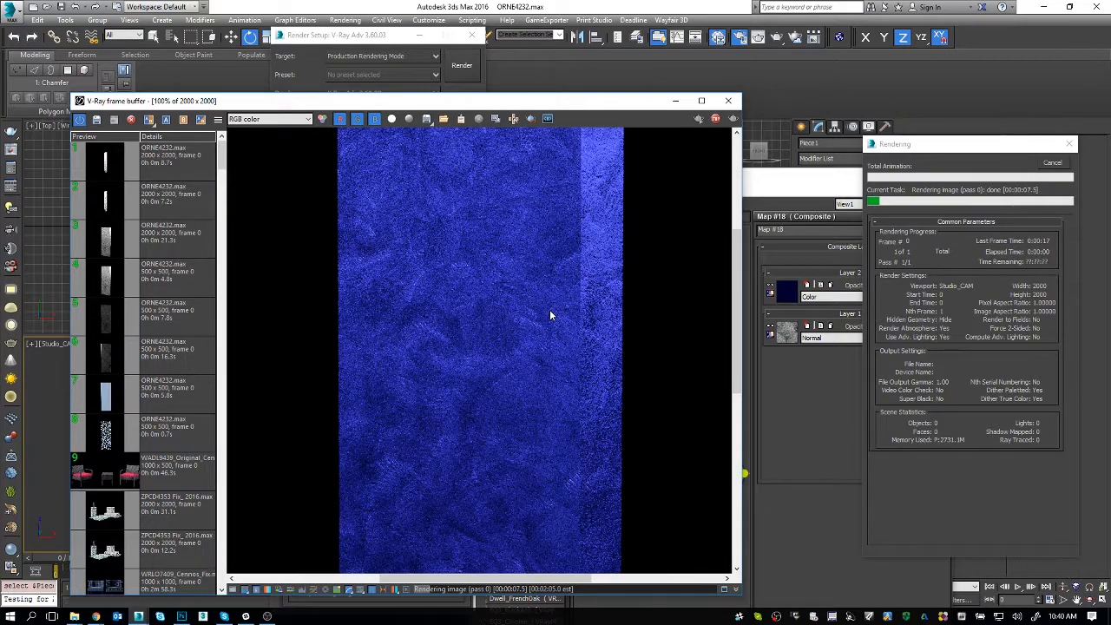
key("alt+Tab")
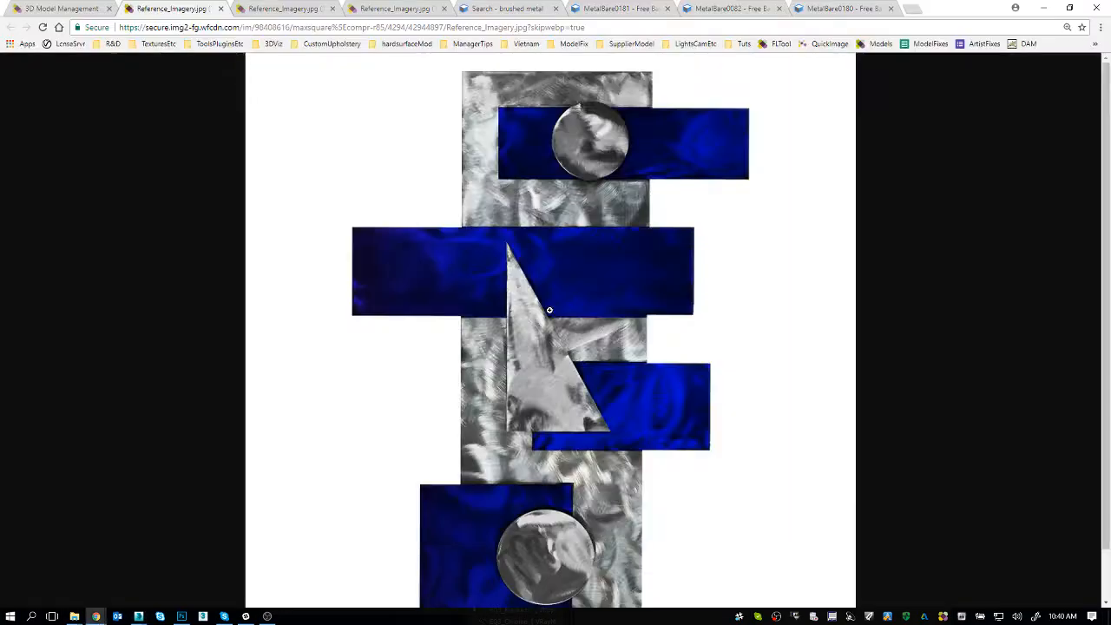
Switch to the ORNE4232.psd texture in Photoshop and add a new layer named grunge above Levels 1
key("alt+Tab")
key("alt+Tab")
key("alt+Tab")
key("alt+Tab")
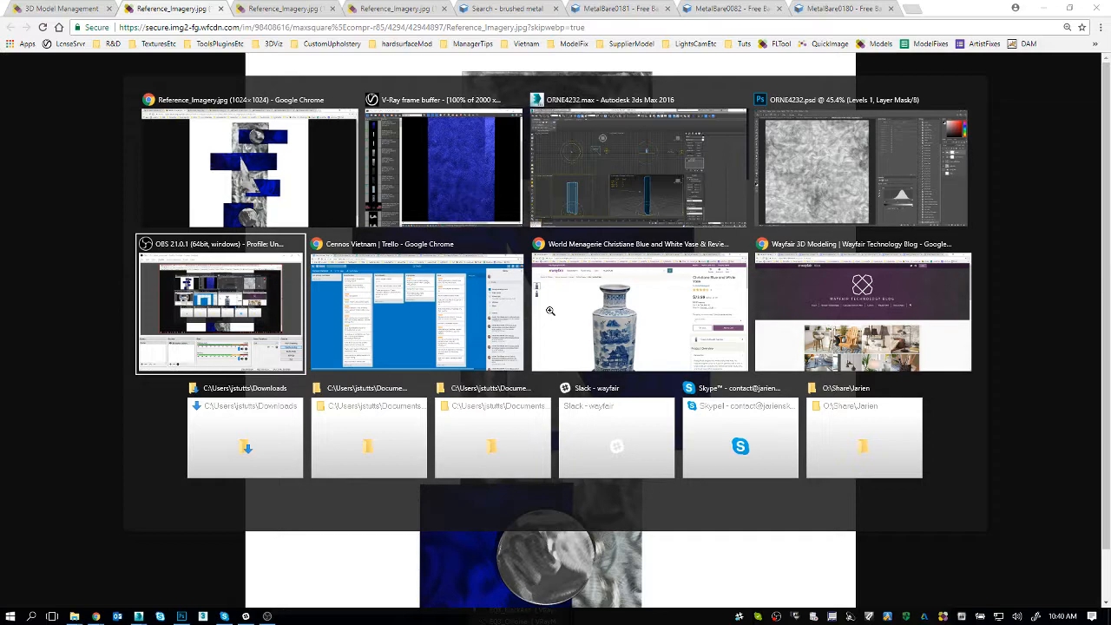
key("alt+shift+Tab")
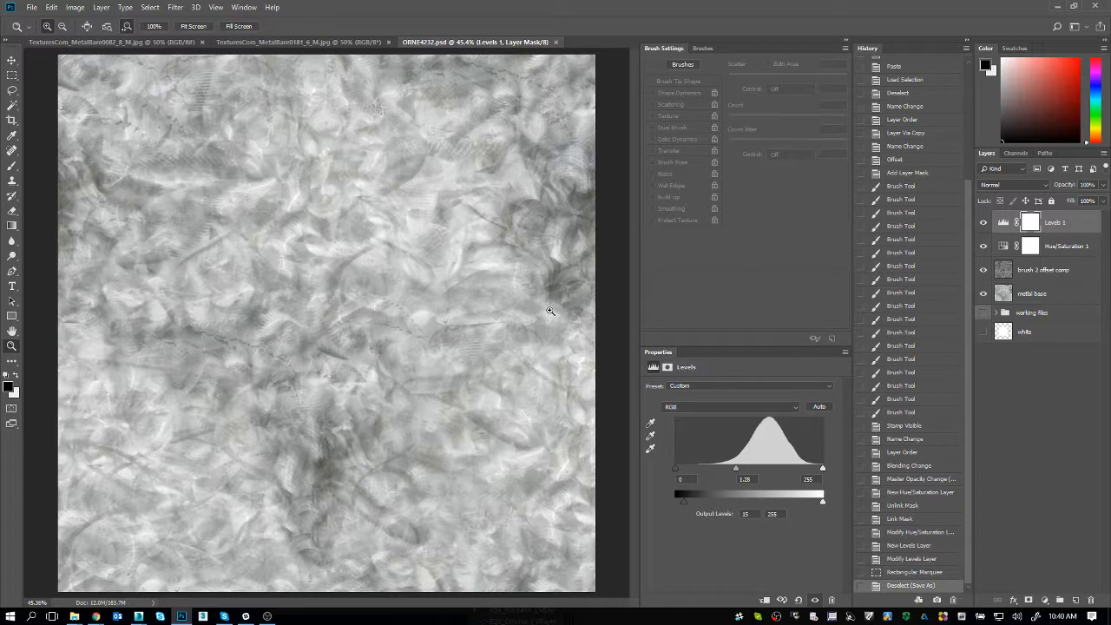
key("ctrl+shift+n")
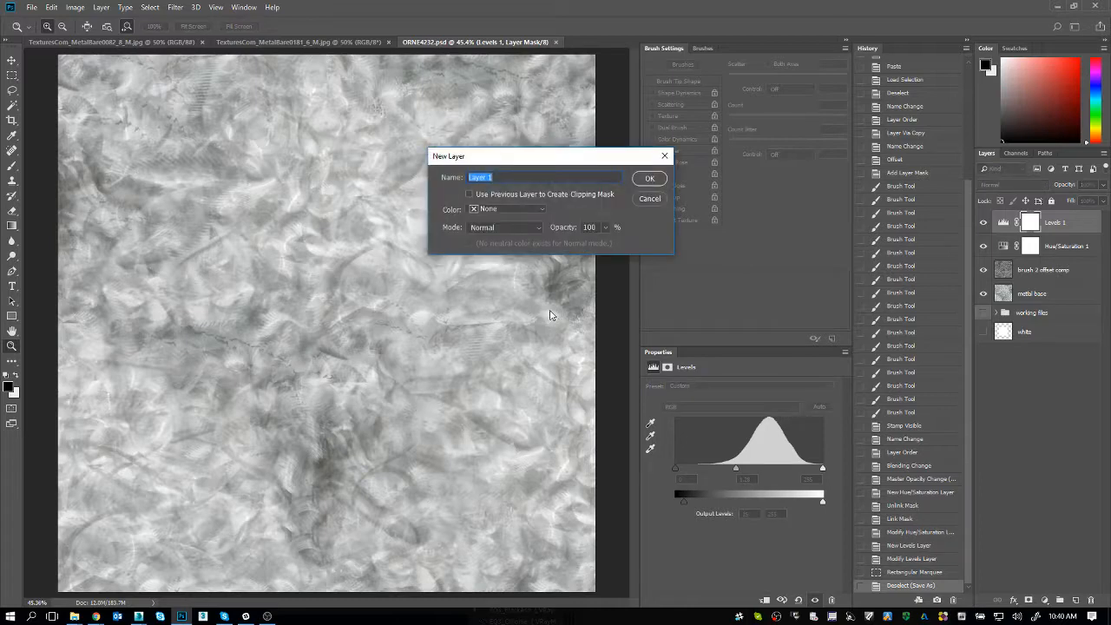
type("grunge")
key("Return")
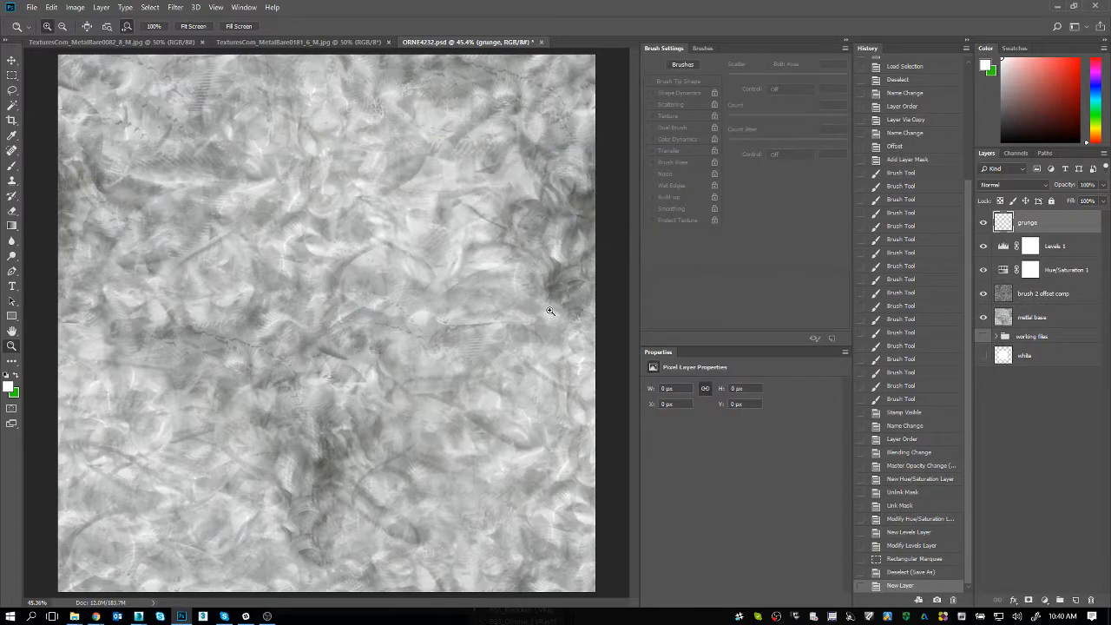
Set up the Brush tool with the 284 px splatter tip and turn Scattering off
key("b")
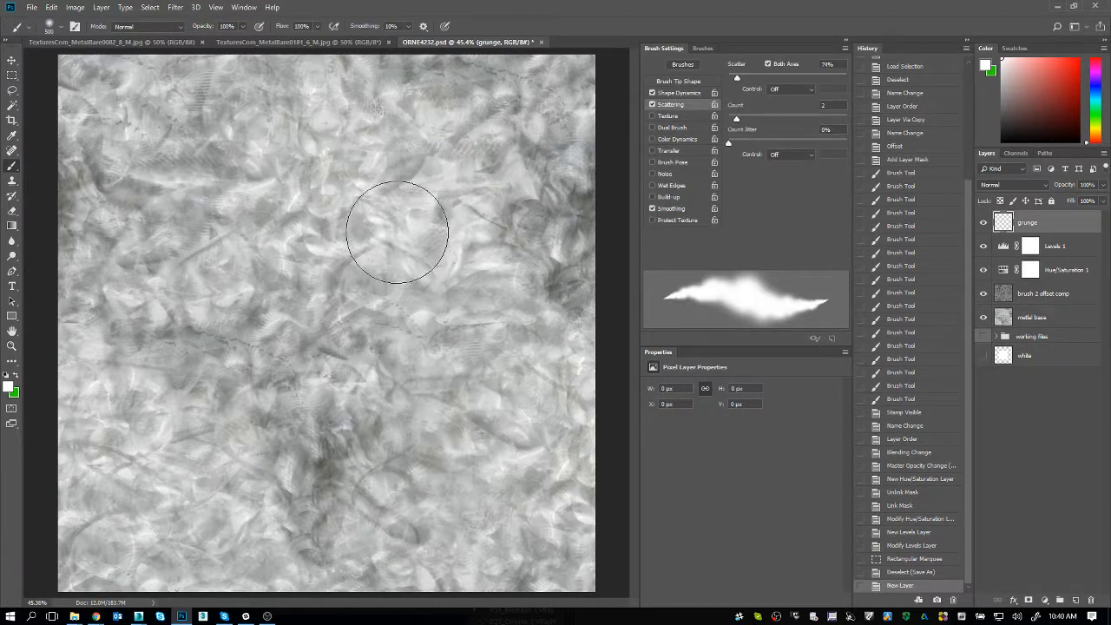
left_click(677, 93)
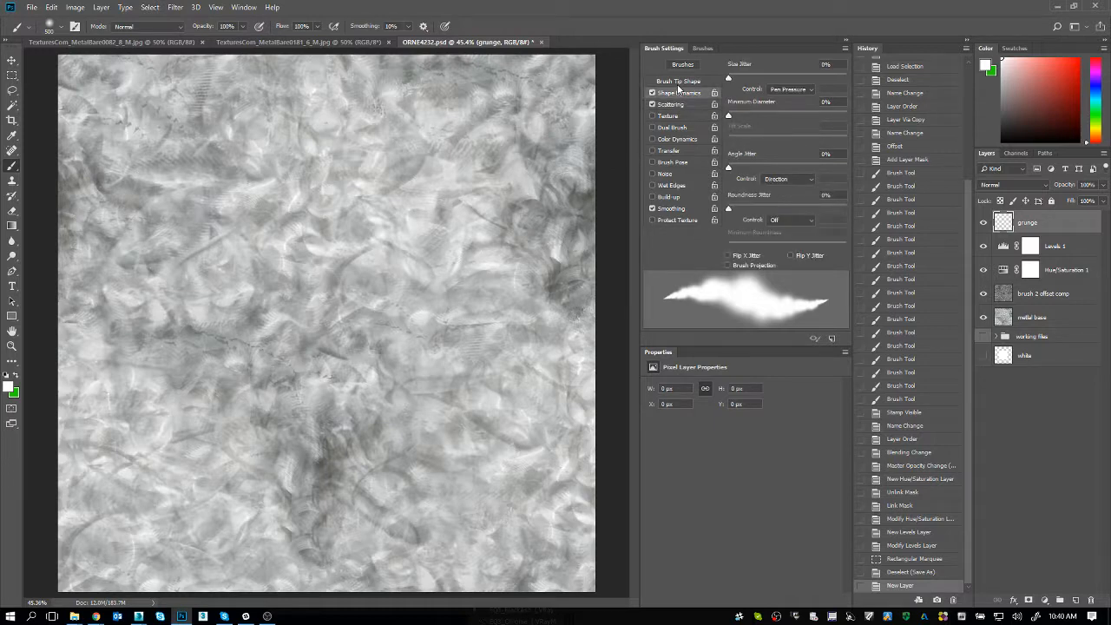
left_click(679, 81)
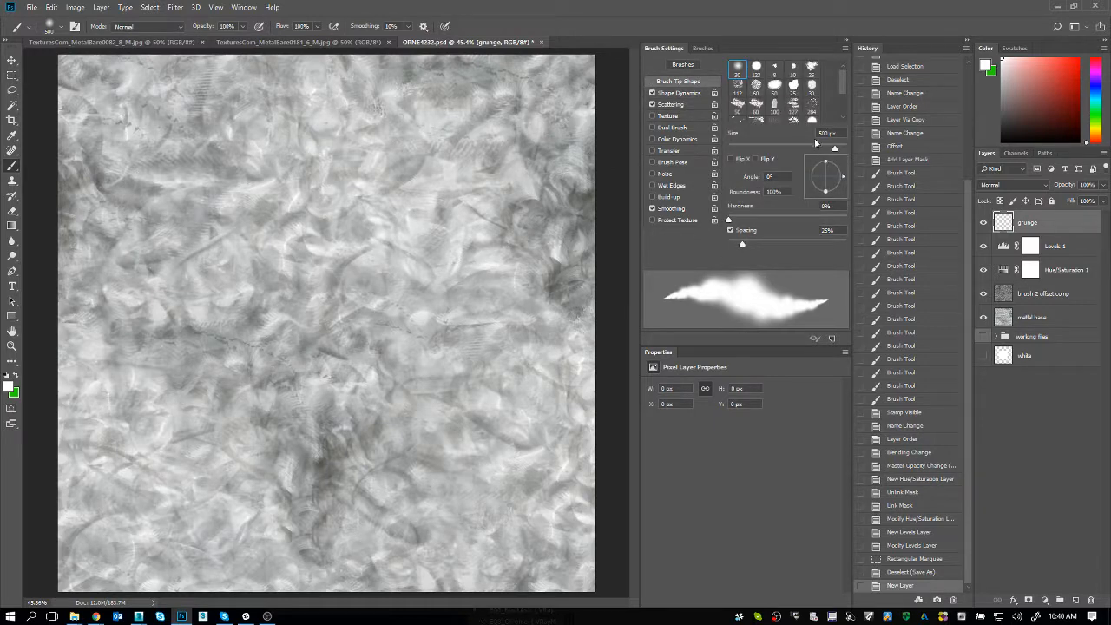
left_click(811, 110)
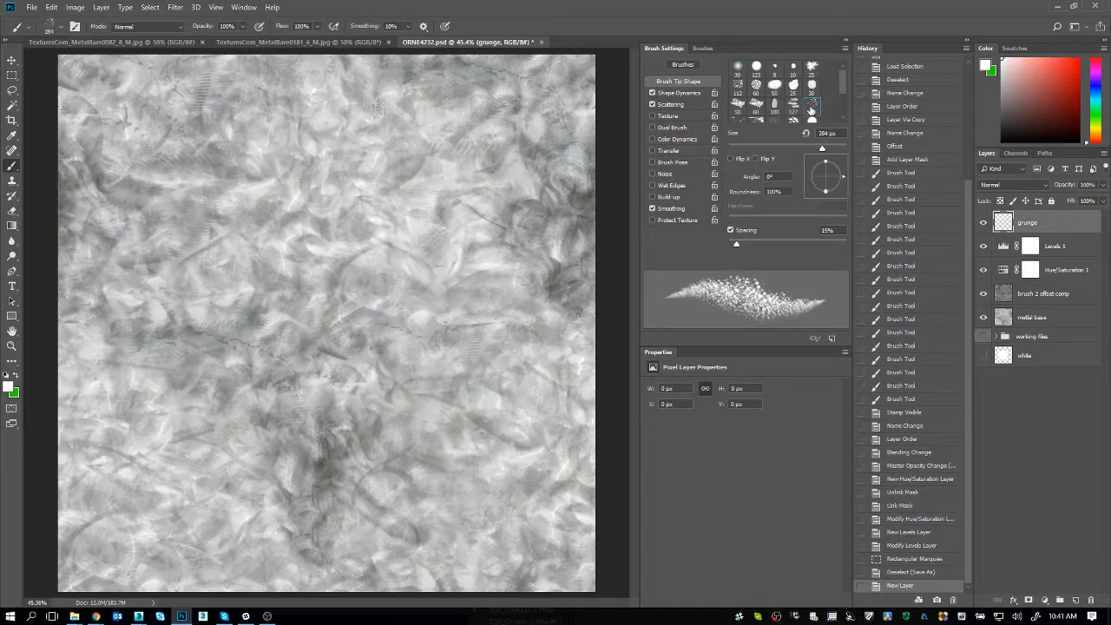
left_click(652, 105)
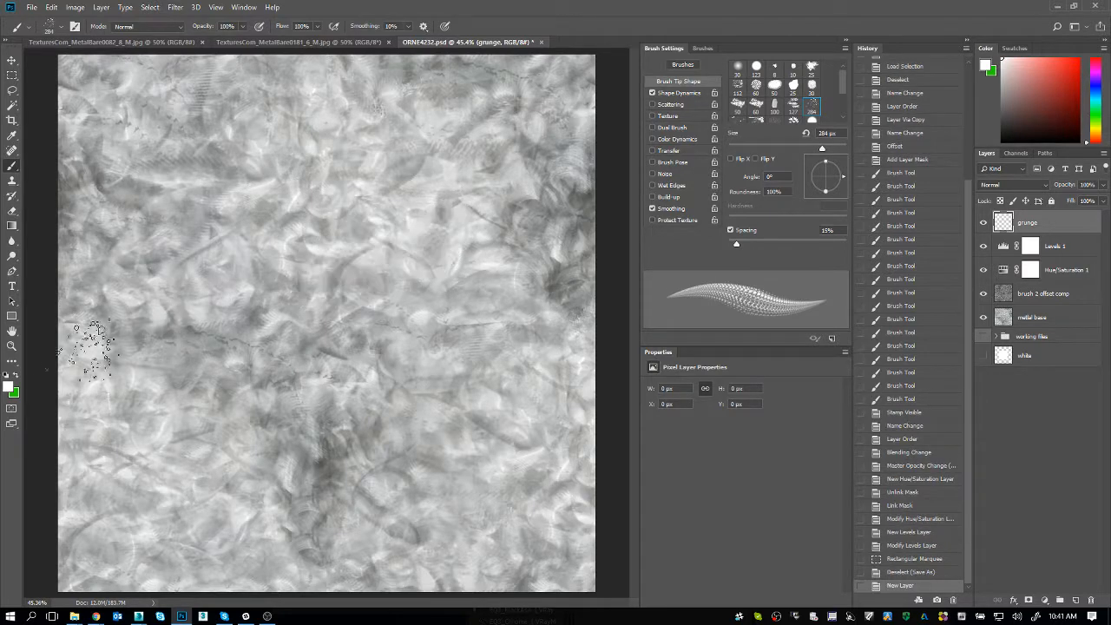
Stamp six black splatter marks spread across the texture on the grunge layer
left_click(320, 233)
left_click(394, 373)
left_click(458, 245)
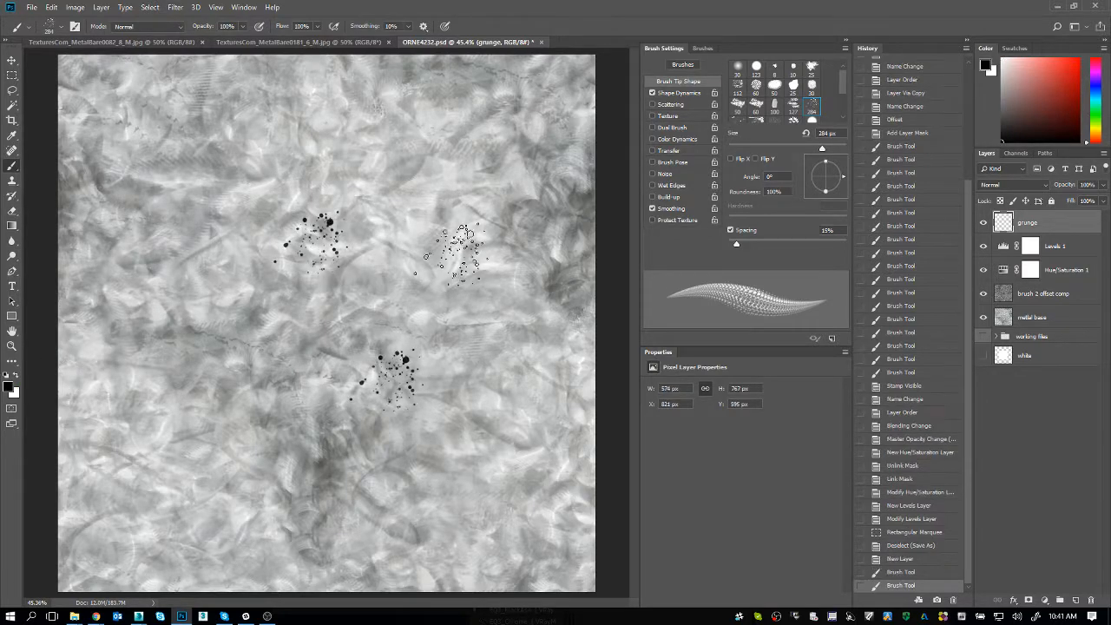
left_click(227, 365)
left_click(169, 176)
left_click(265, 449)
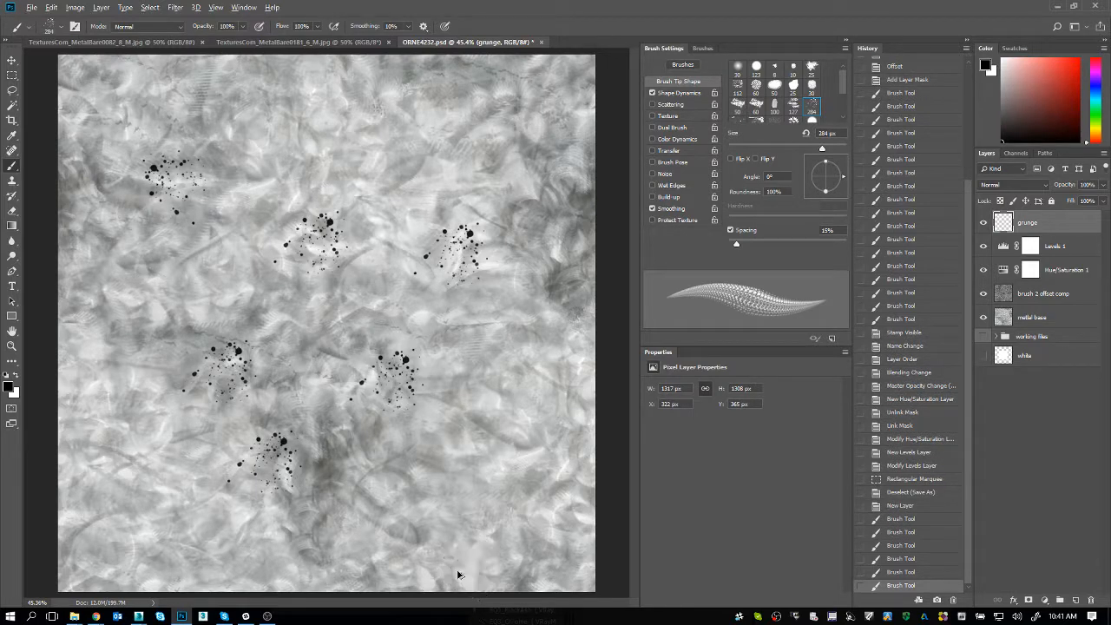
Undo the six black splatter brush marks on the grunge layer
key("ctrl+alt+z")
key("ctrl+alt+z")
key("ctrl+alt+z")
key("ctrl+alt+z")
key("ctrl+alt+z")
key("ctrl+alt+z")
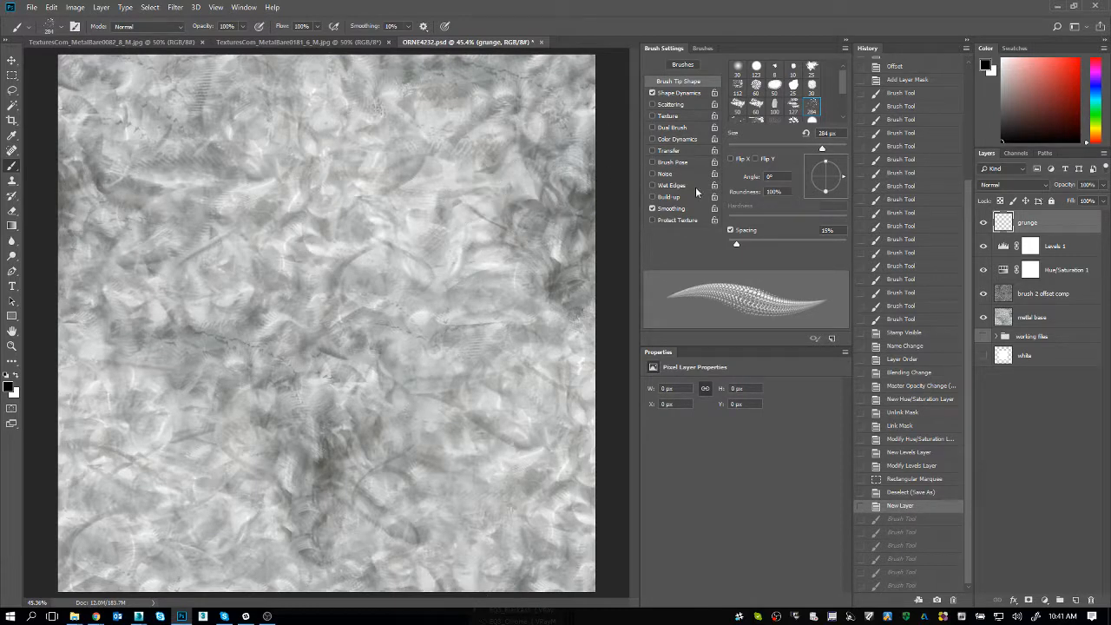
Set the splatter brush's spacing to 96%, try it with a stroke across the grunge layer and undo the painting
mouse_move(736, 243)
left_mouse_down()
mouse_move(720, 244)
mouse_move(785, 243)
left_mouse_up()
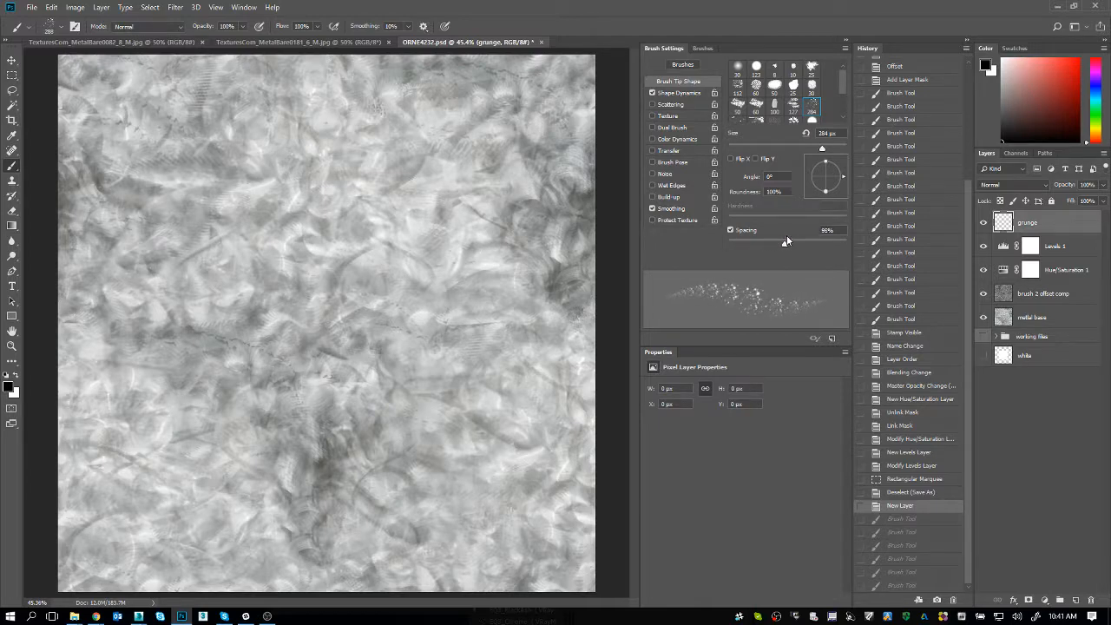
mouse_move(256, 154)
left_mouse_down()
mouse_move(418, 373)
mouse_move(443, 118)
mouse_move(476, 345)
left_mouse_up()
left_click_drag(425, 400, 427, 406)
key("ctrl+z")
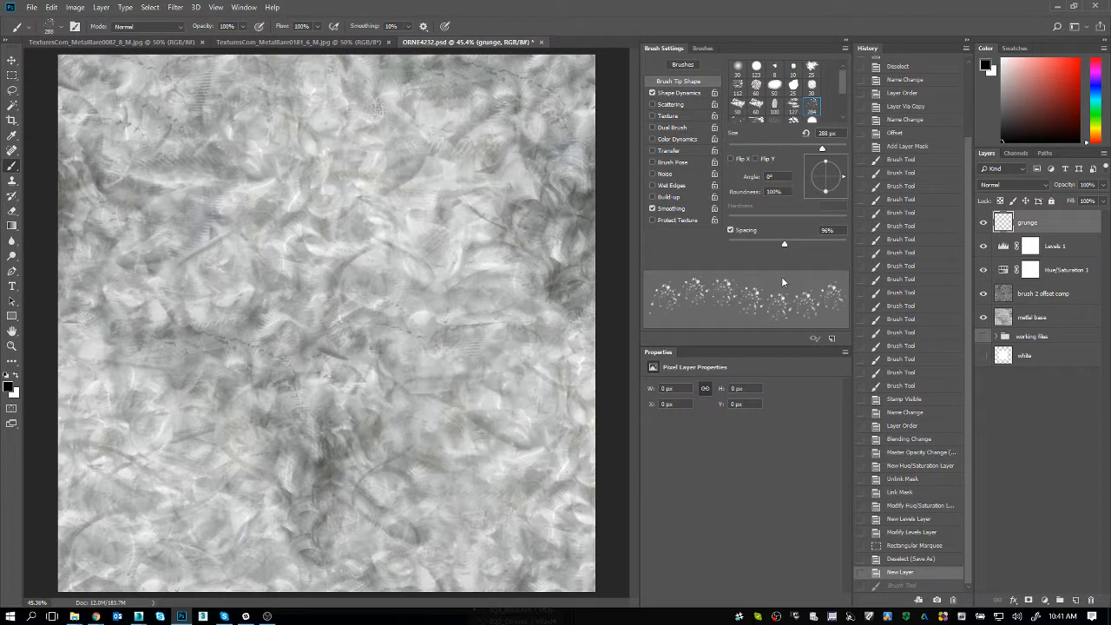
Widen the splatter brush's spacing further, trying it with a diagonal stroke that is undone, and show the brush's Shape Dynamics settings
left_click_drag(785, 243, 815, 236)
mouse_move(256, 165)
left_mouse_down()
mouse_move(250, 218)
mouse_move(452, 360)
mouse_move(165, 339)
mouse_move(434, 319)
left_mouse_up()
key("ctrl+z")
left_click(695, 94)
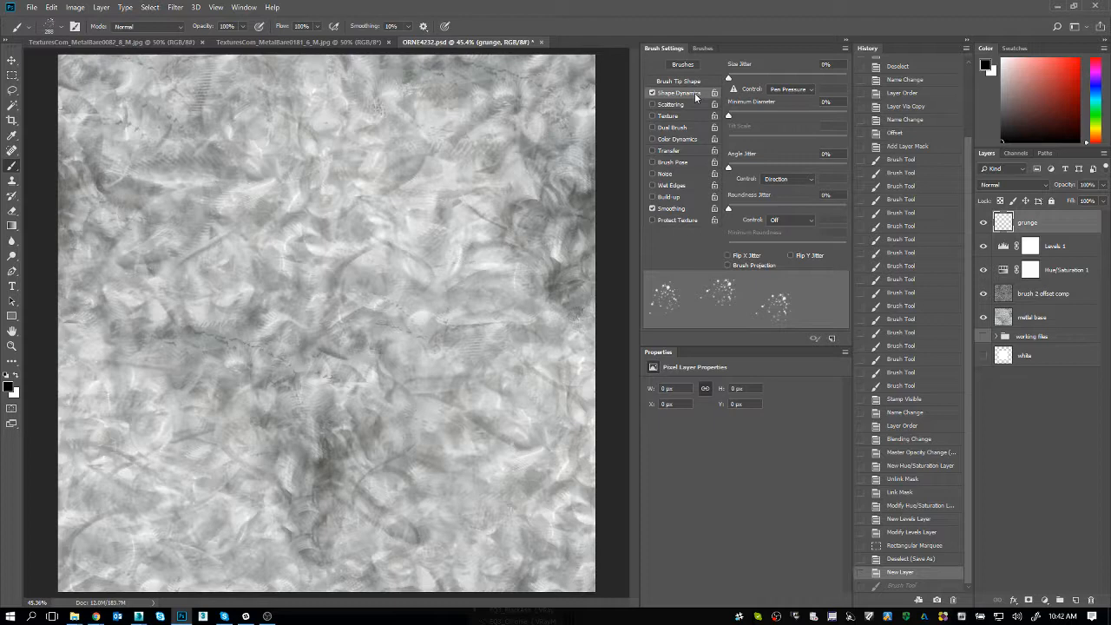
Save ORNE4232.psd and create a new 1024 × 1024 px document at 72 pixels/inch
key("ctrl+s")
key("ctrl+n")
key("Return")
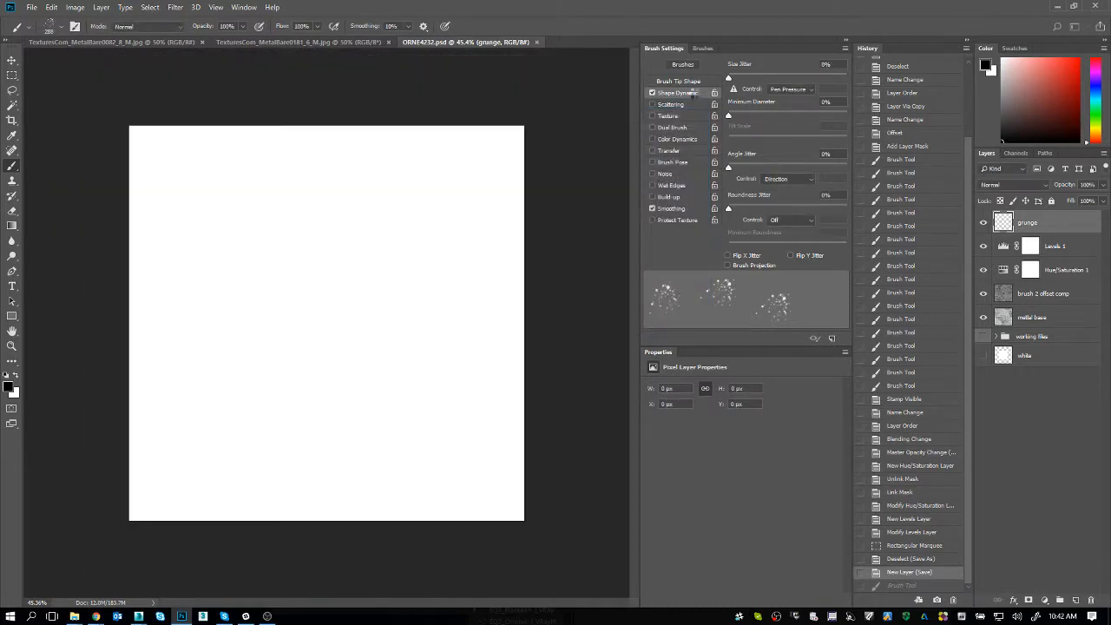
key("ctrl+0")
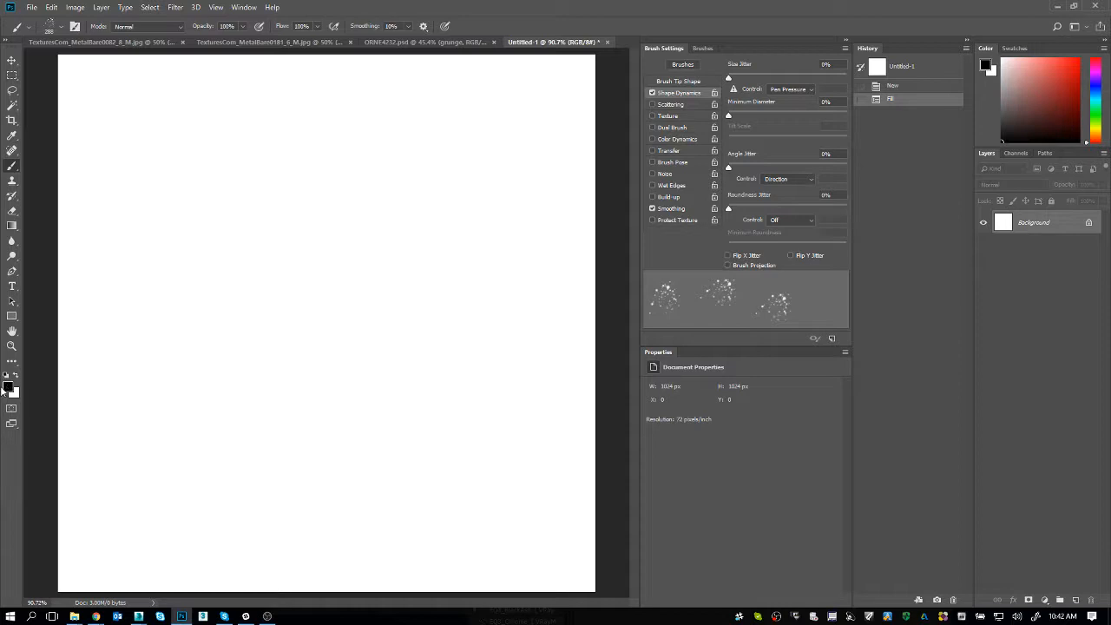
Apply the Add Noise filter to the white background with Uniform distribution, Monochromatic, and an amount of 66.38%
left_click(173, 7)
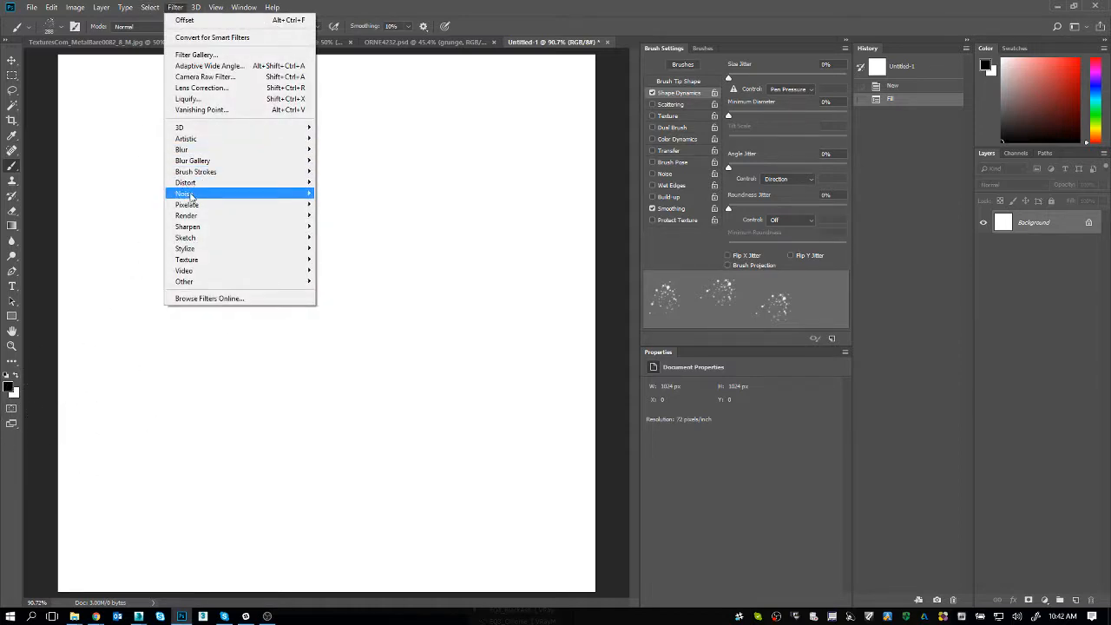
mouse_move(189, 193)
left_click(151, 193)
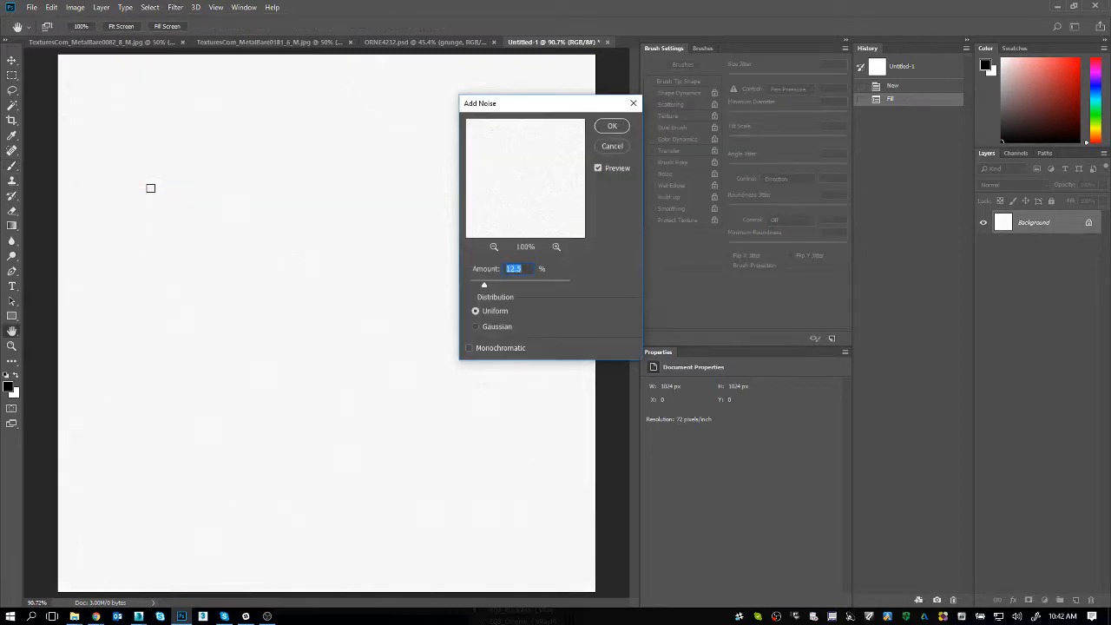
left_click(481, 349)
mouse_move(513, 286)
left_mouse_down()
mouse_move(524, 285)
mouse_move(512, 286)
left_mouse_up()
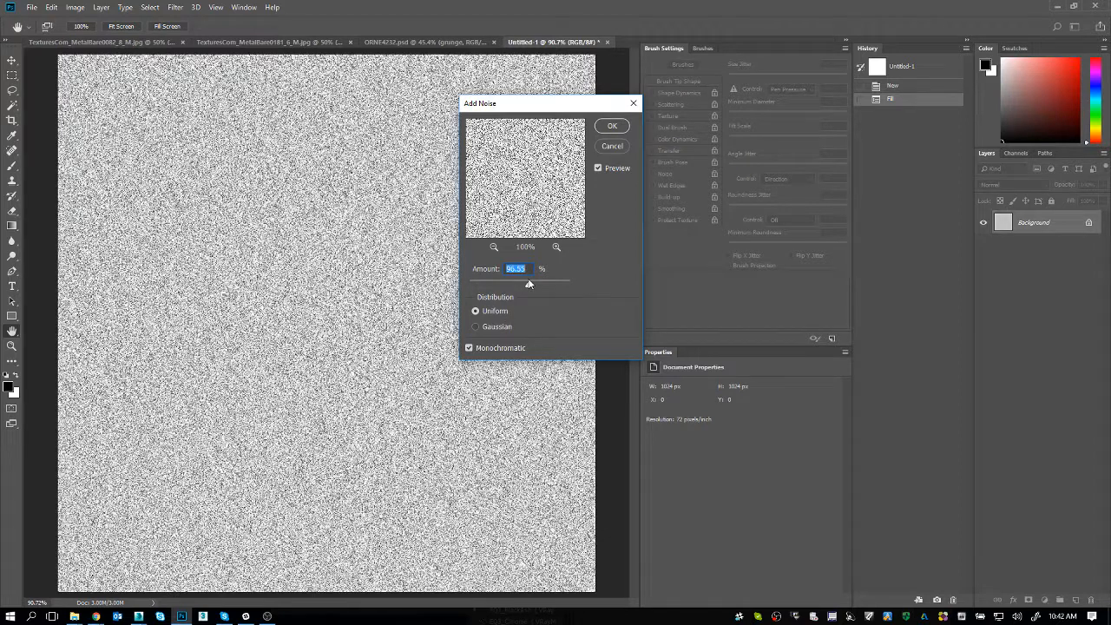
left_click_drag(519, 284, 516, 284)
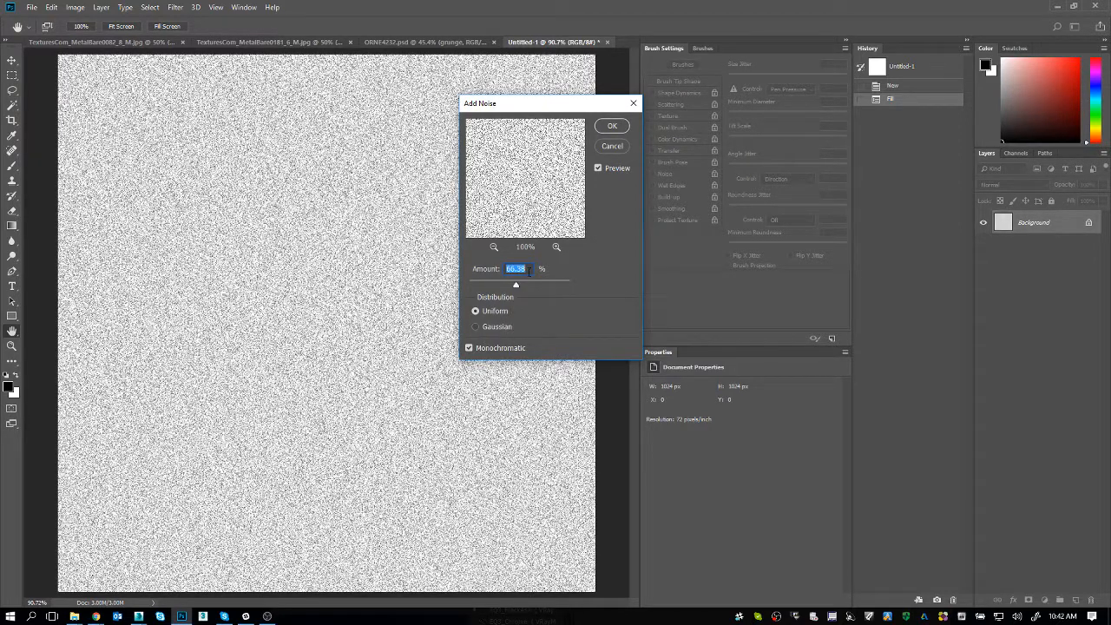
left_click(616, 128)
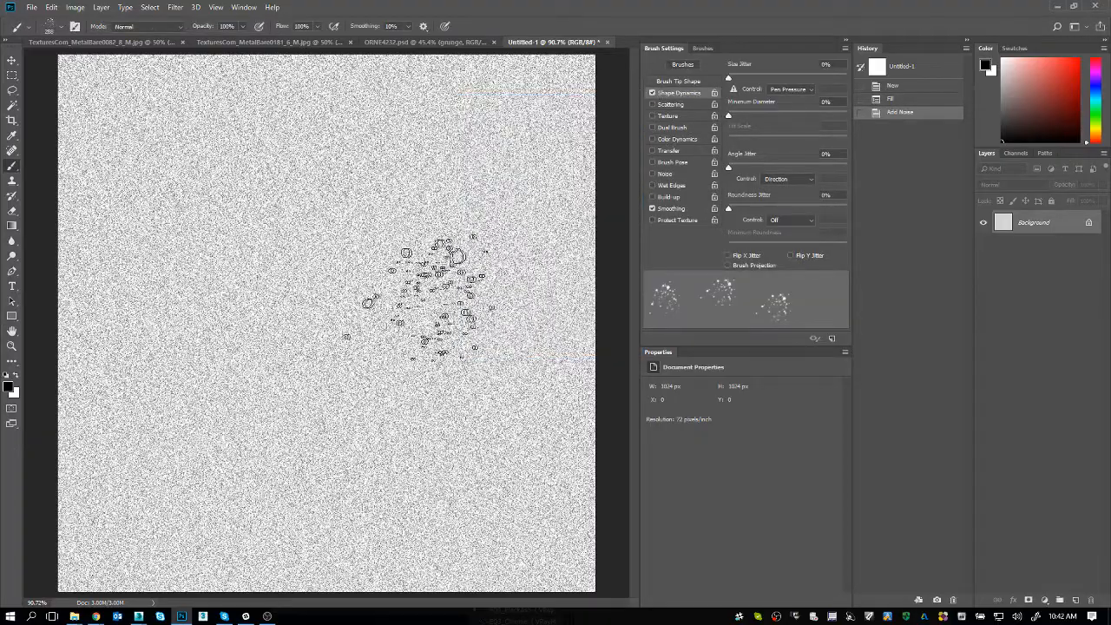
Inspect the noise grain up close and convert the Background into a regular layer named "noise"
key("z")
left_click_drag(322, 266, 395, 382)
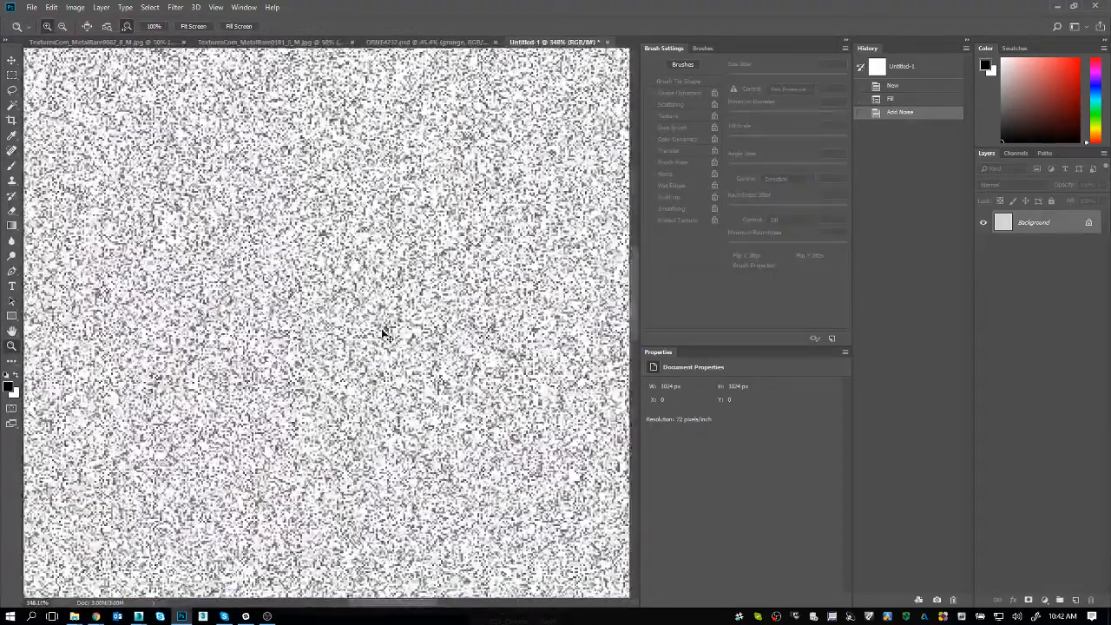
key("ctrl+0")
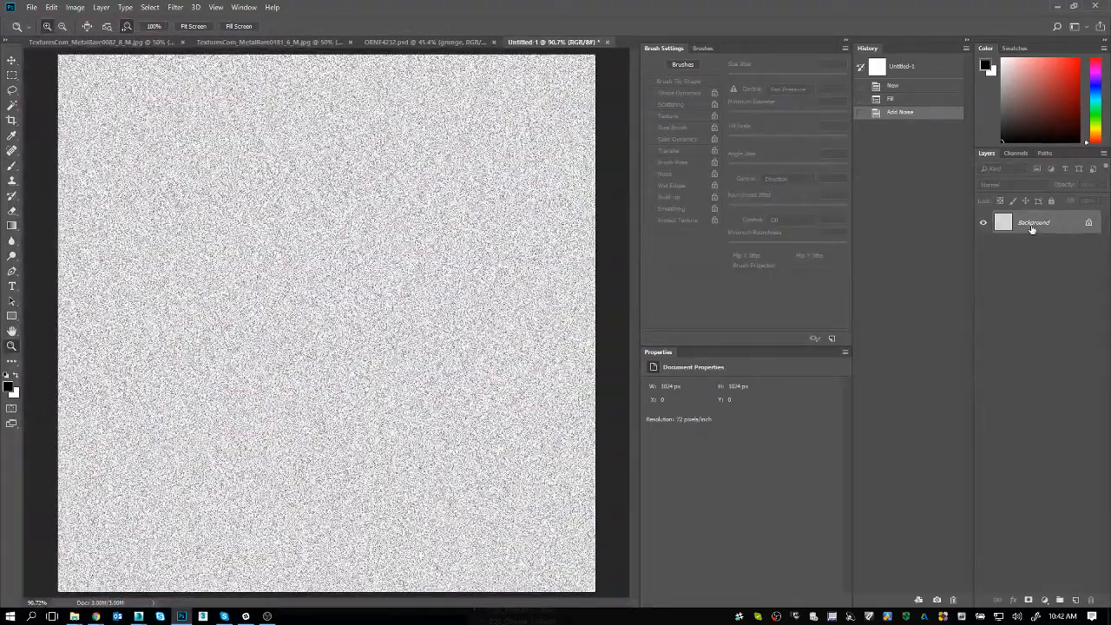
double_click(1032, 228)
type("noise")
key("Return")
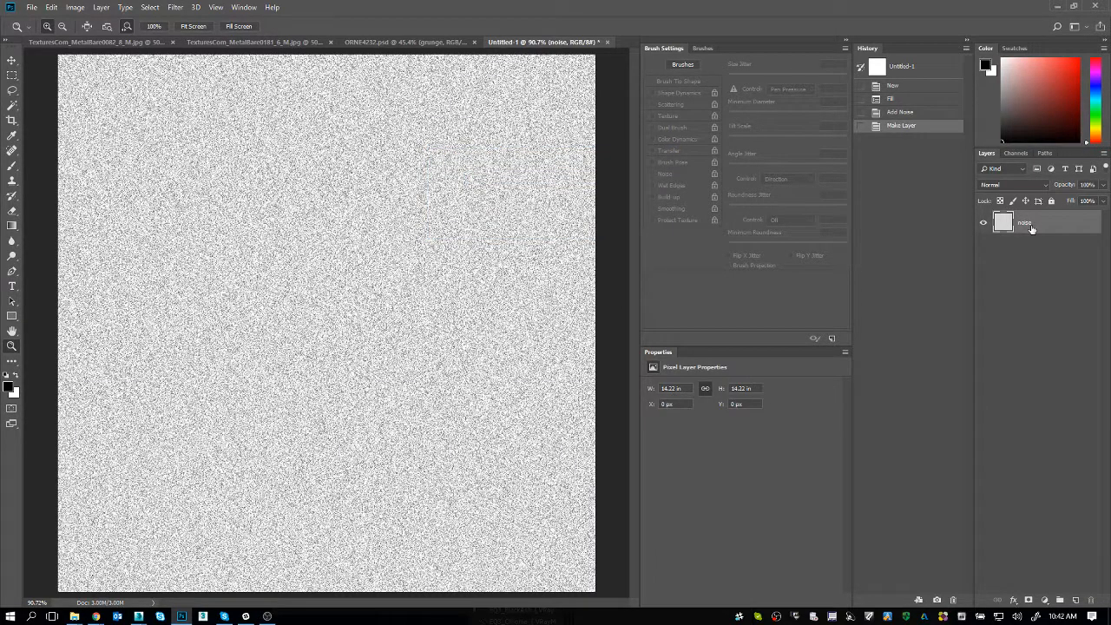
Save the new document as Metal_In_Photoshop.psd in the Photoshop folder
key("ctrl+s")
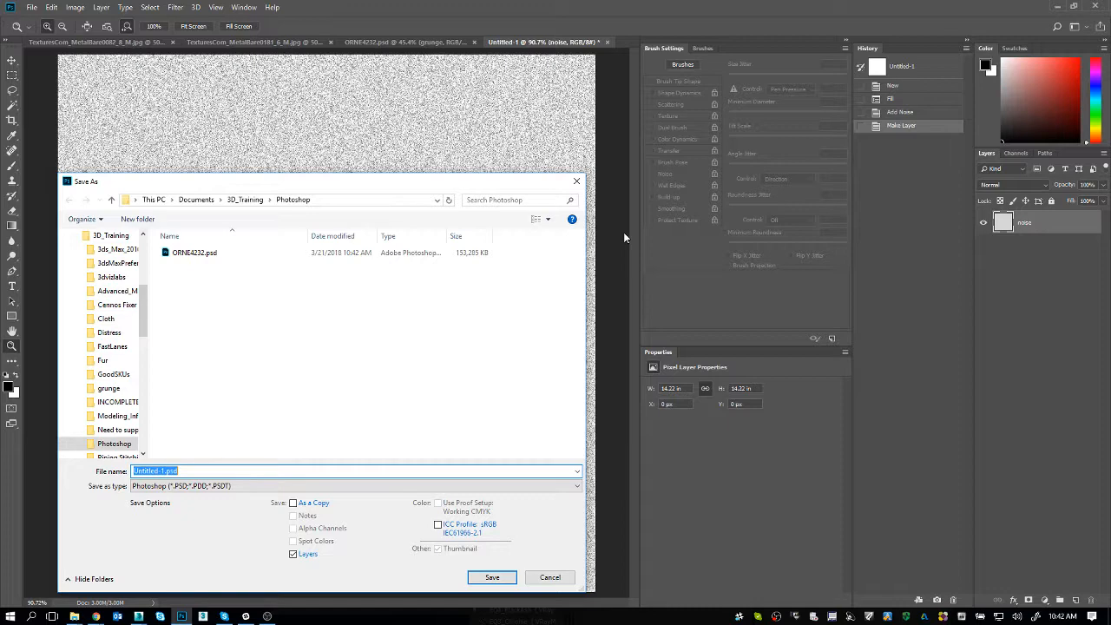
type("Metal_In_Photoshop")
key("Return")
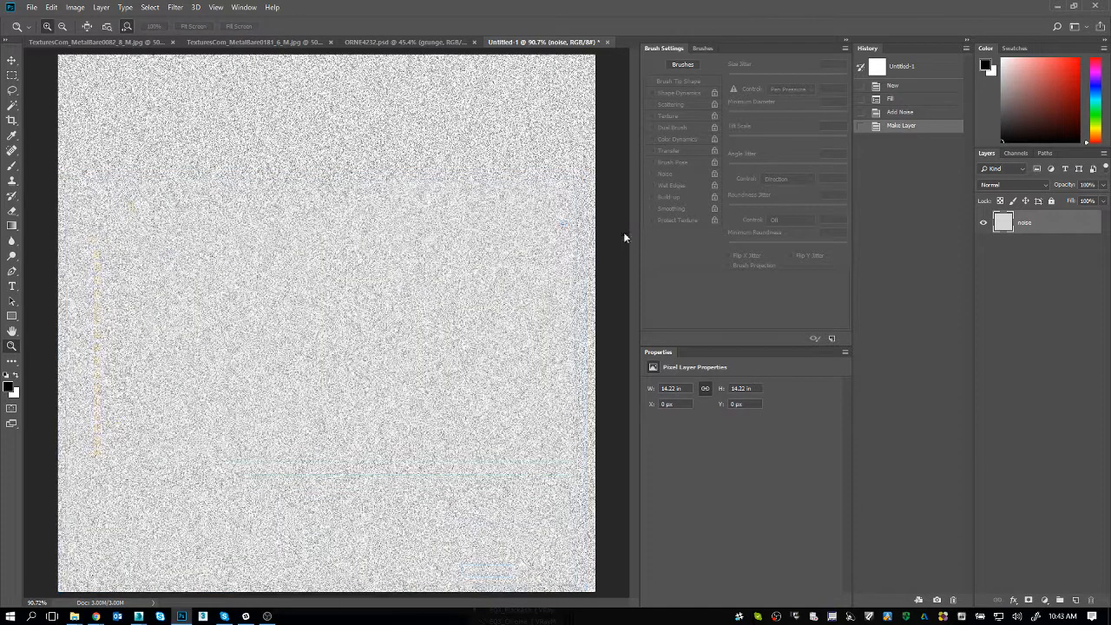
left_click(682, 176)
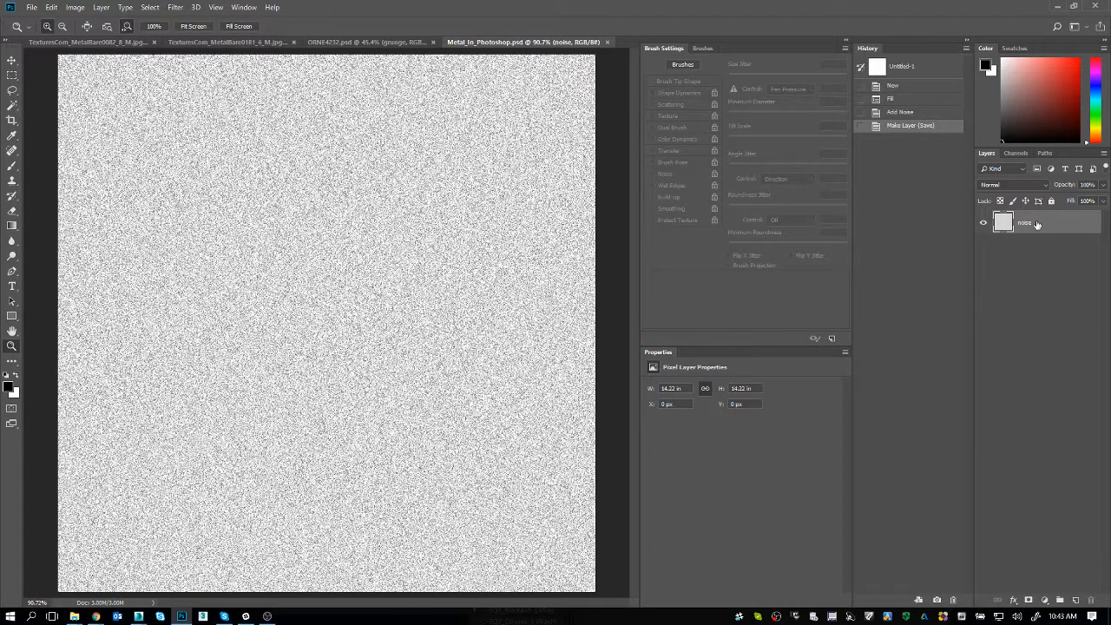
Duplicate the noise layer and apply a Motion Blur to the copy with an angle of 0° and a distance of 82 pixels
key("ctrl+j")
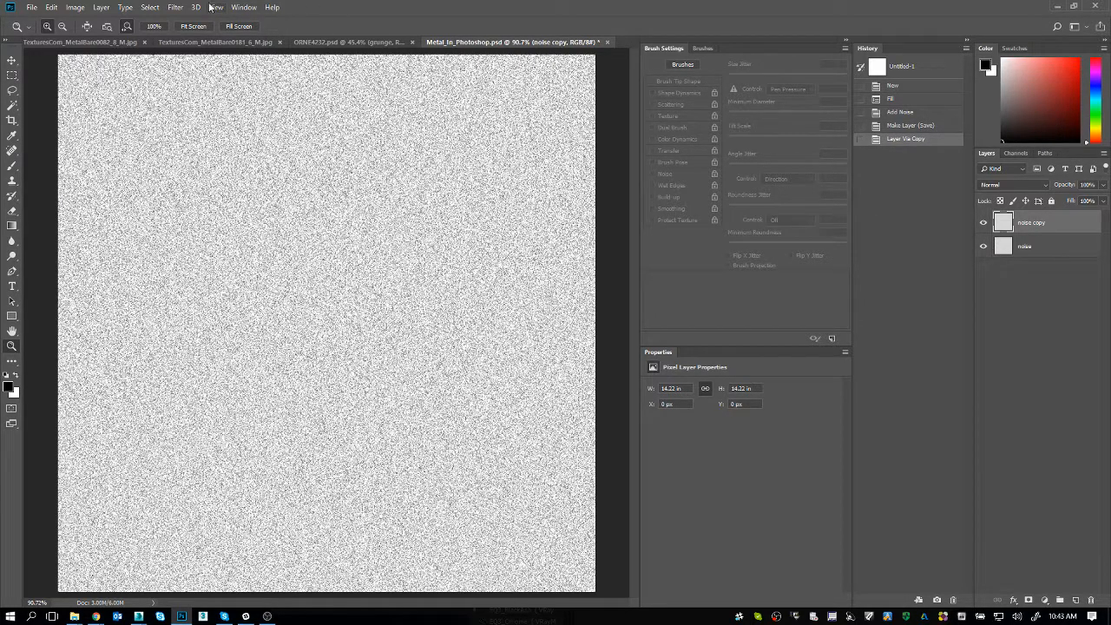
left_click(178, 7)
mouse_move(193, 152)
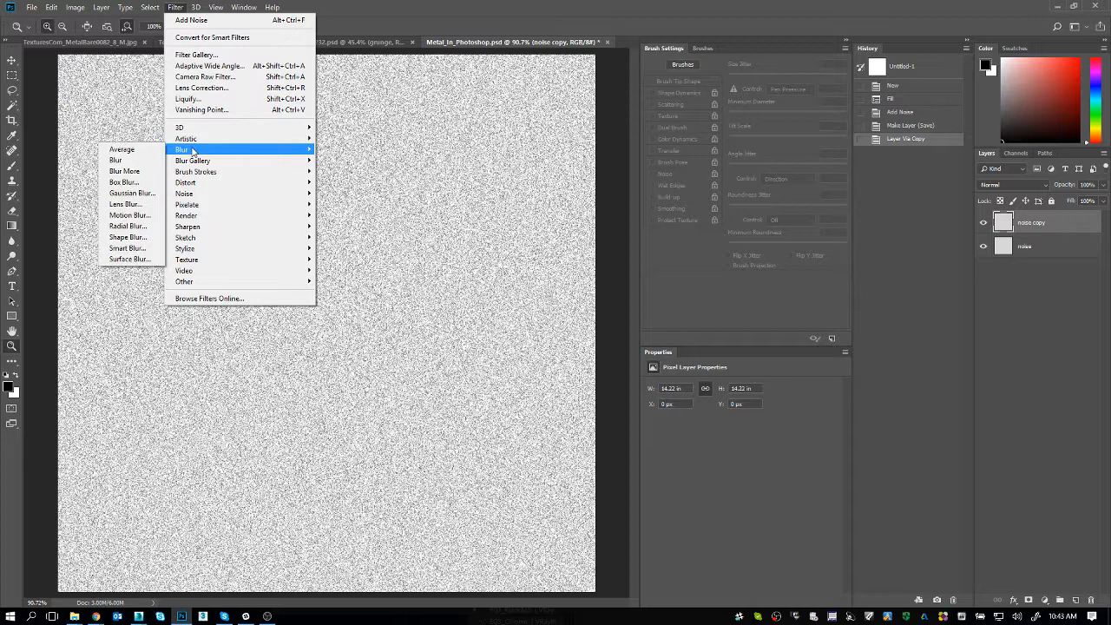
left_click(129, 214)
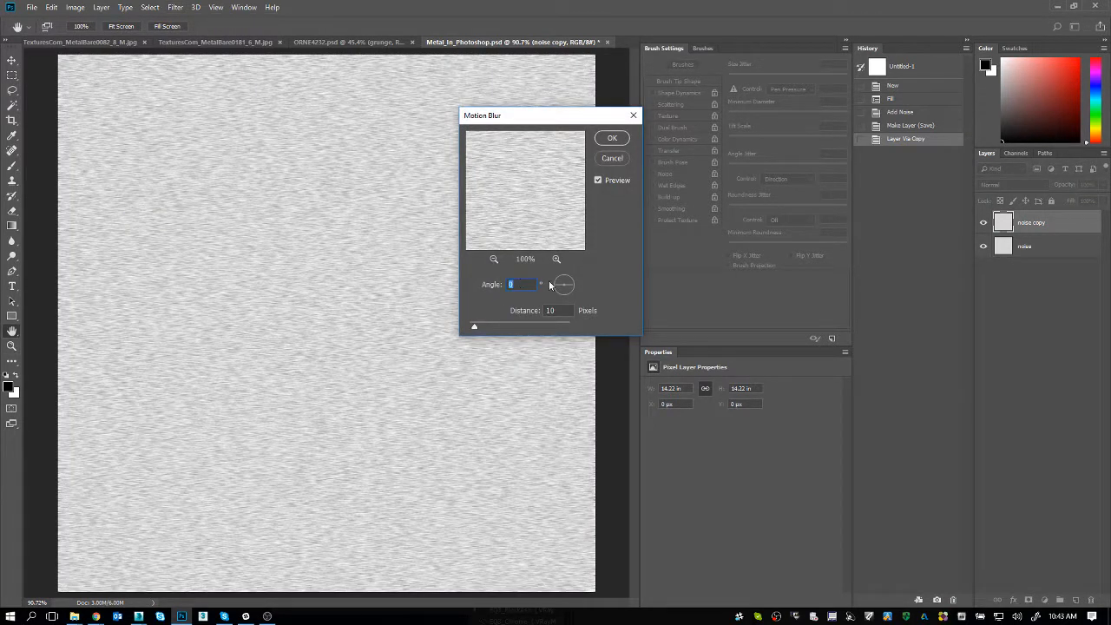
left_click_drag(560, 287, 576, 288)
type("0")
left_click(516, 325)
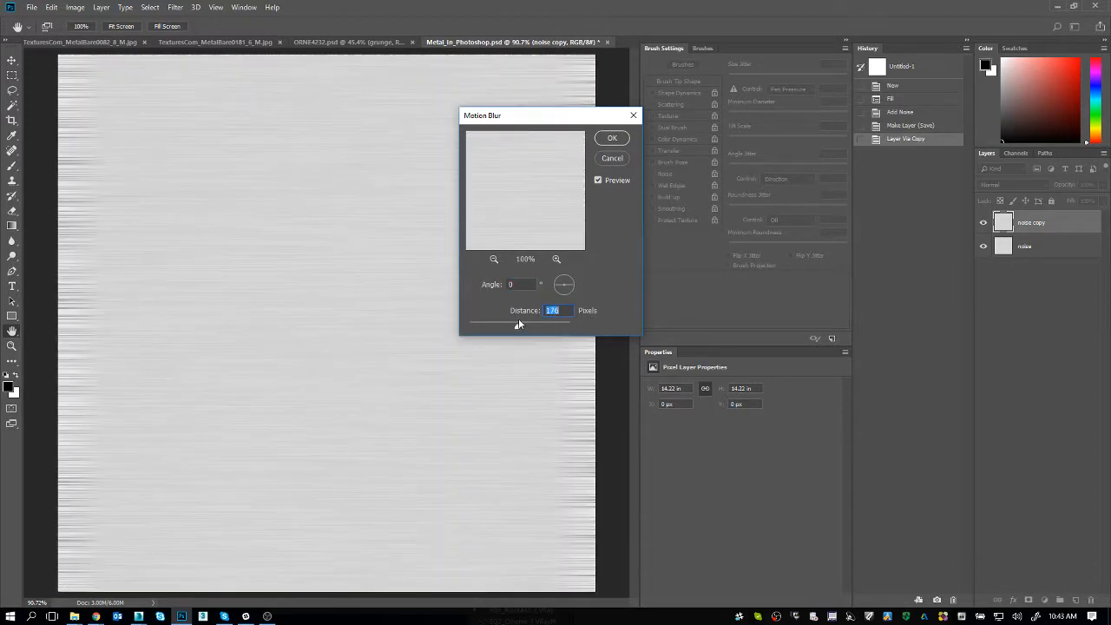
left_click(503, 325)
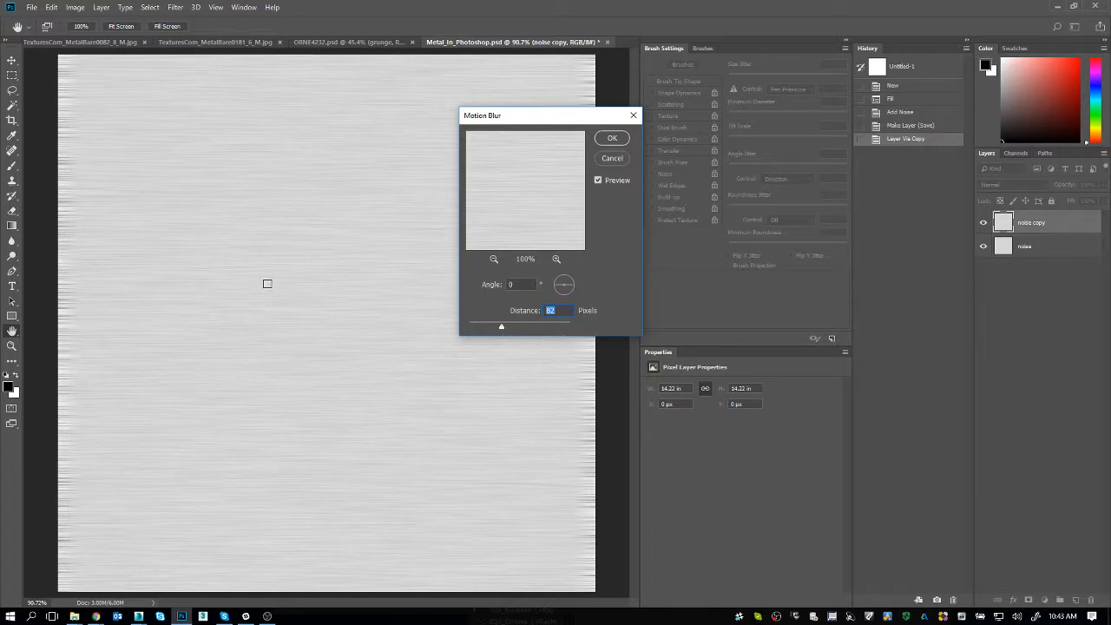
left_click(610, 140)
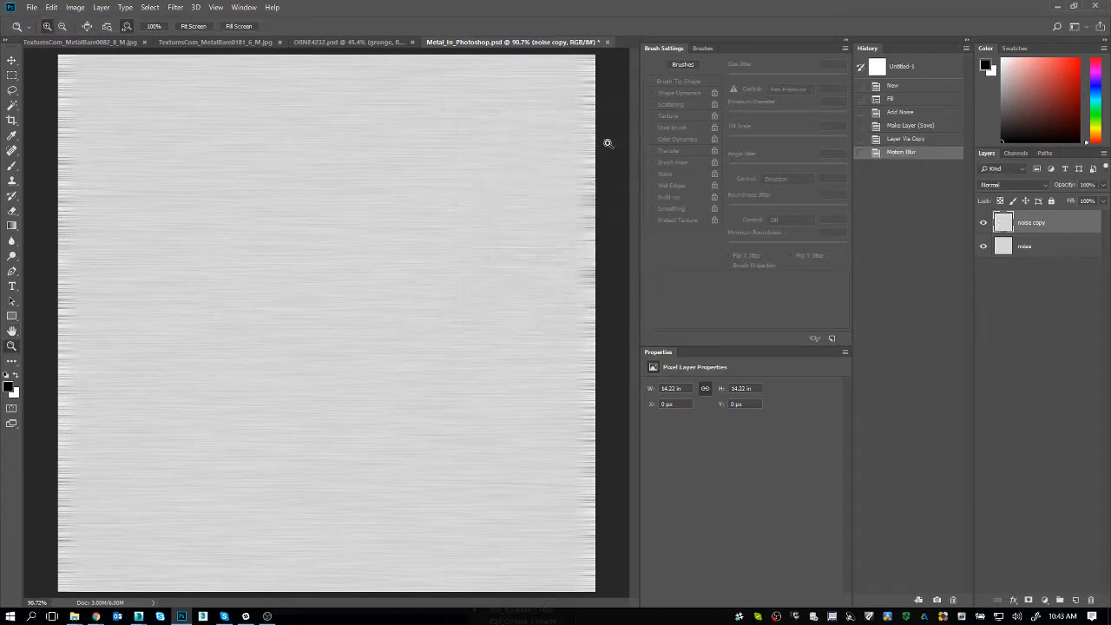
left_click_drag(287, 263, 474, 313)
key("v")
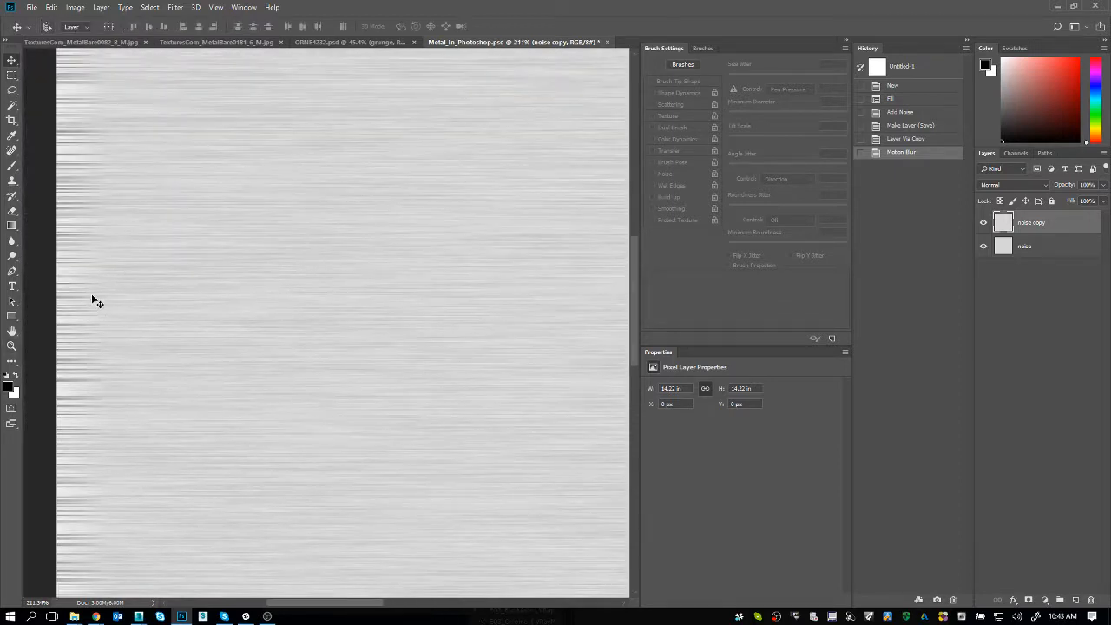
key("ctrl+0")
left_click(176, 8)
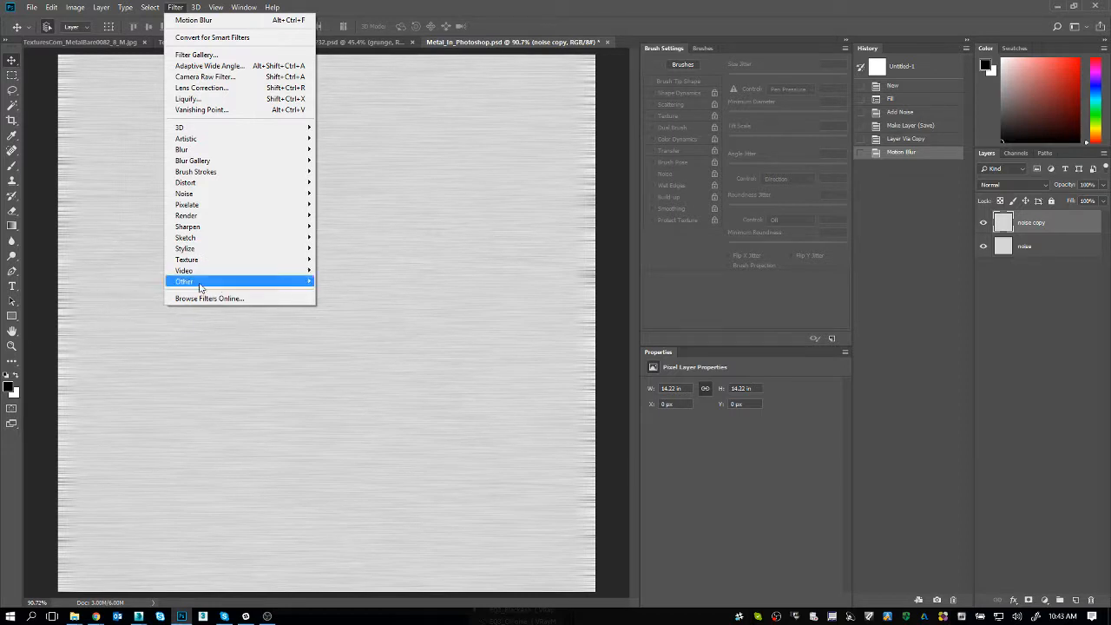
mouse_move(176, 282)
left_click(146, 339)
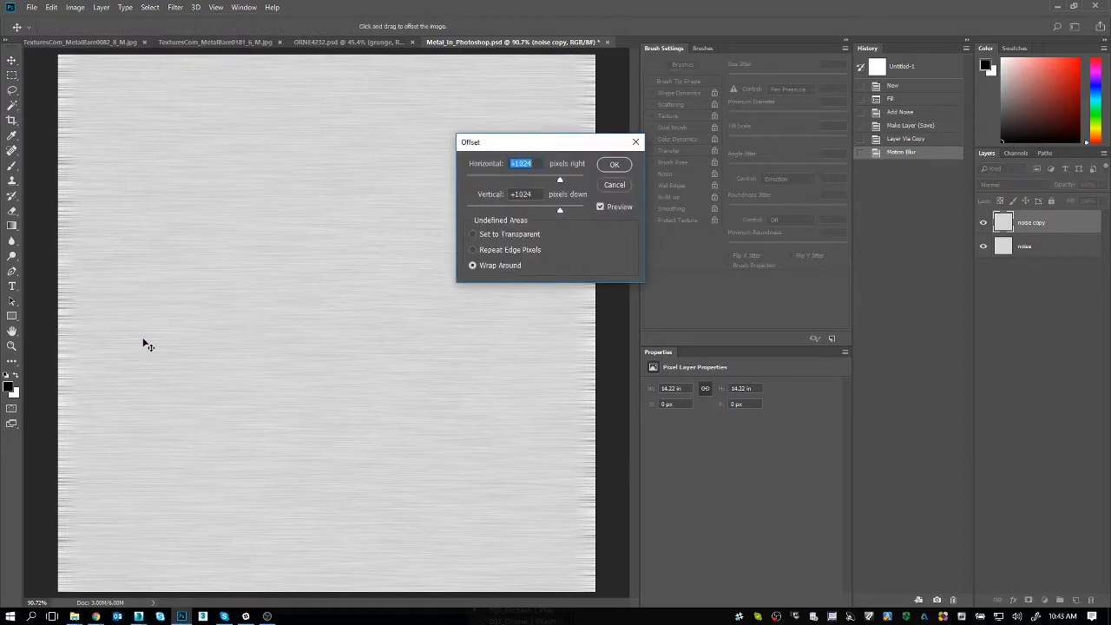
type("0")
key("Tab")
type("10")
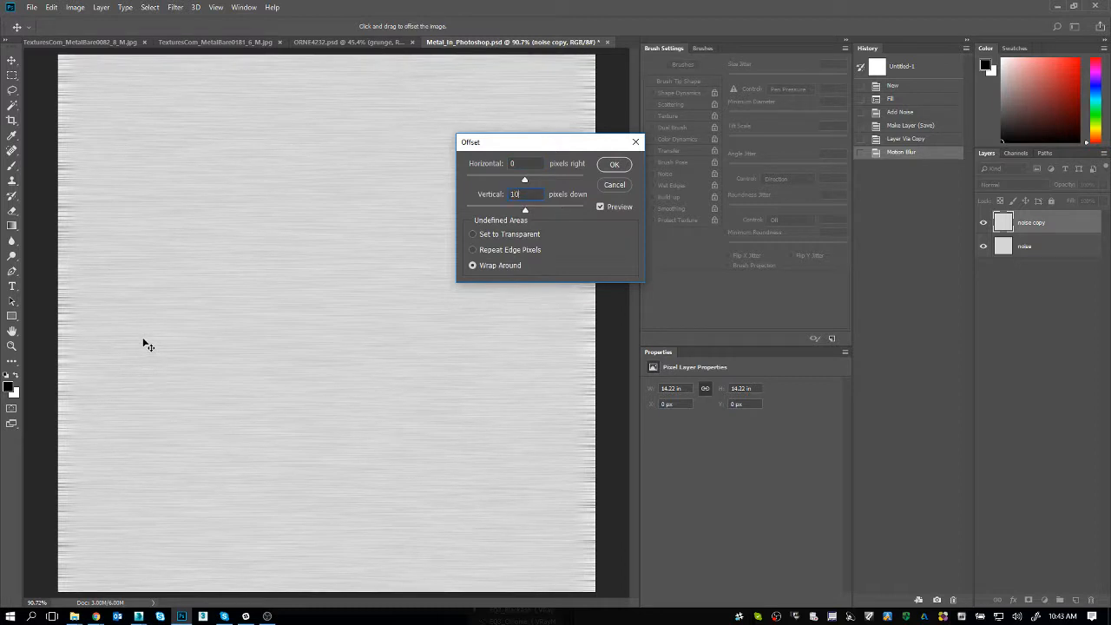
type("512")
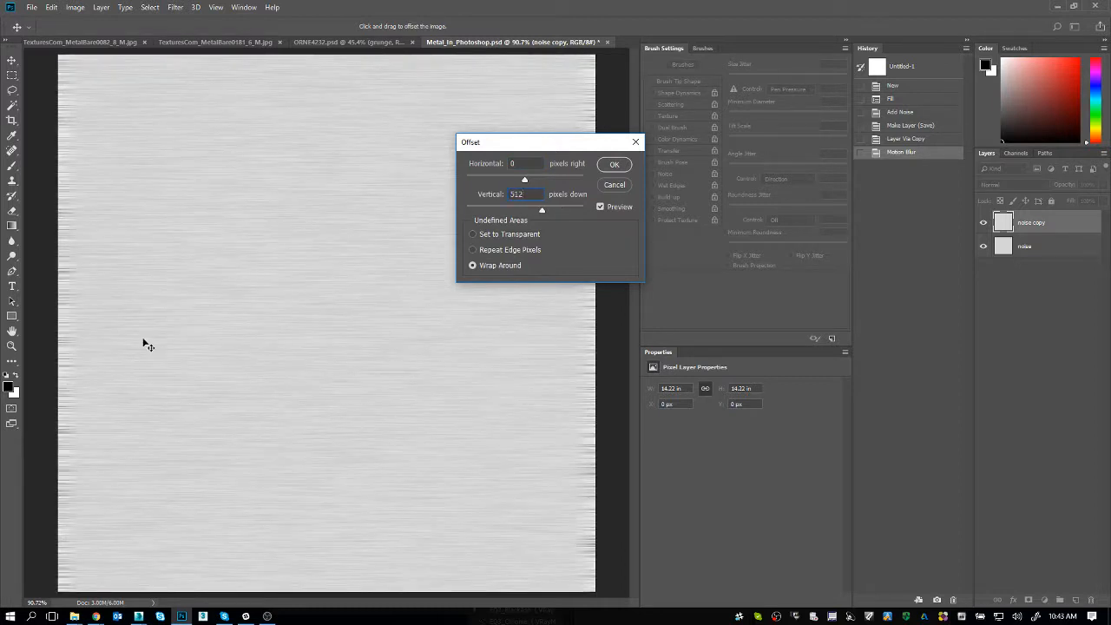
key("Return")
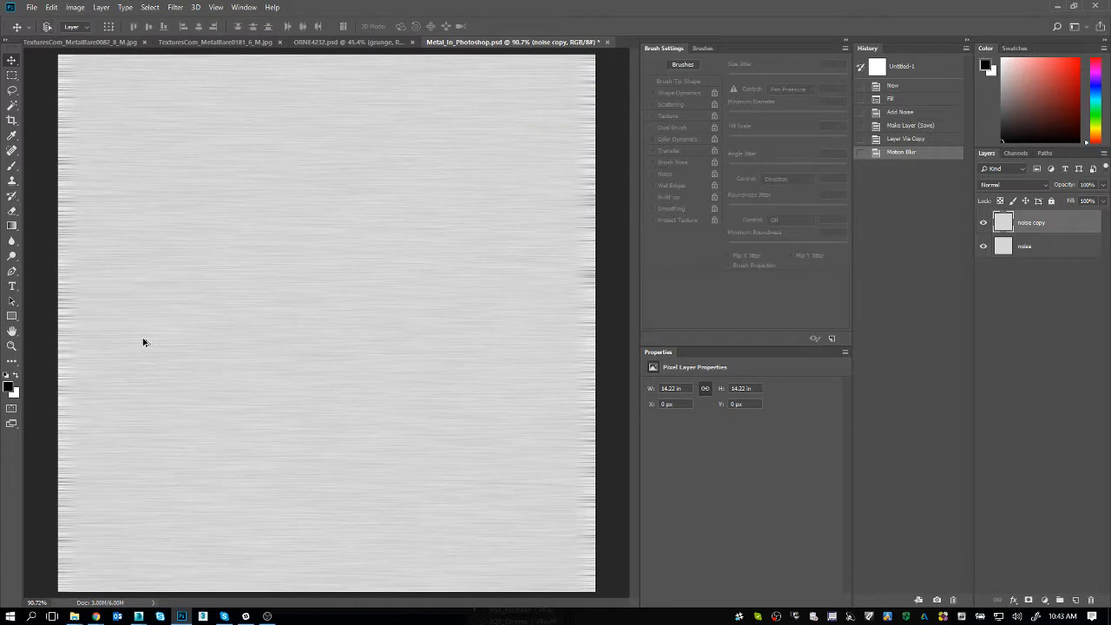
key("ctrl+alt+i")
key("Escape")
Duplicate the motion-blurred noise layer and rename the duplicate "noise offset"
left_click(983, 223)
left_click(983, 223)
key("ctrl+j")
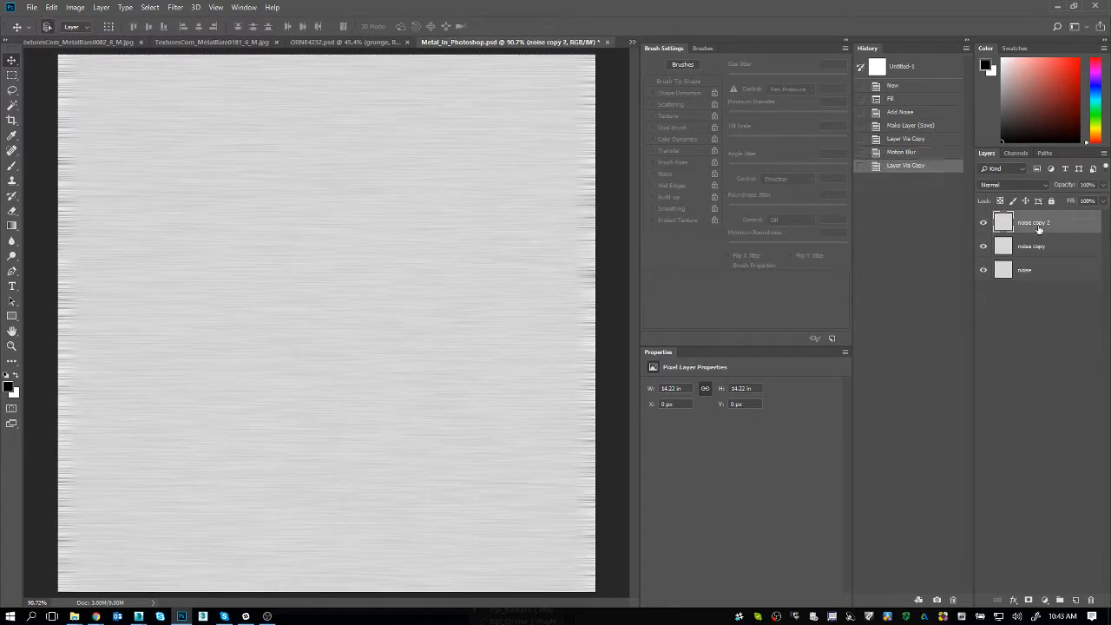
double_click(1037, 223)
left_click_drag(1033, 224, 1053, 223)
type("offset")
key("Return")
Apply the Offset filter to the noise offset layer, shifting it 512 pixels horizontally with Wrap Around
left_click(175, 7)
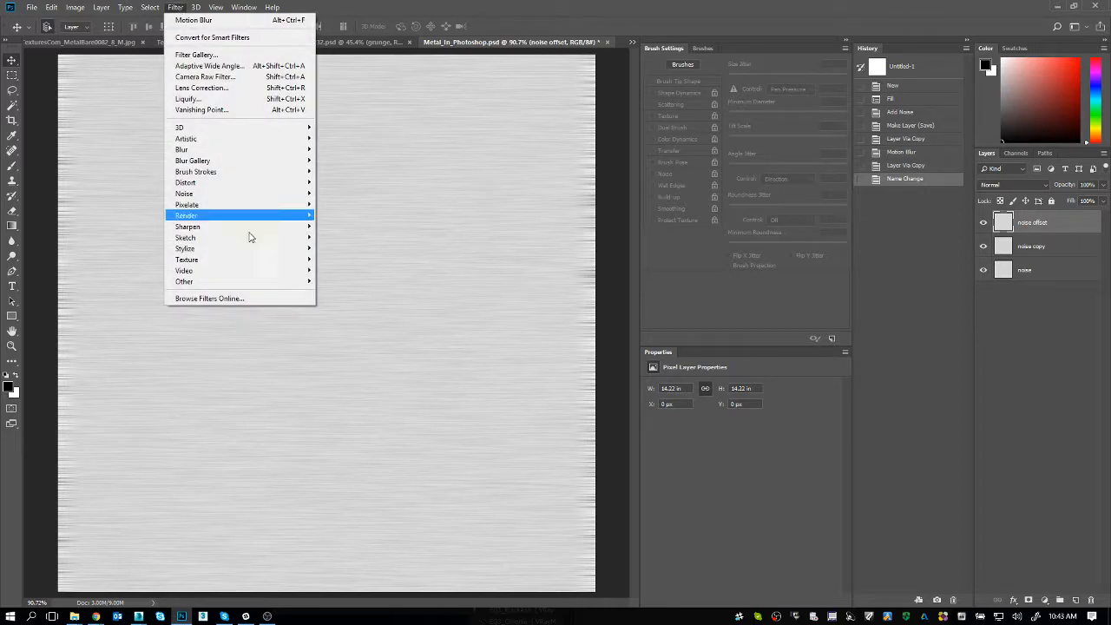
mouse_move(221, 281)
left_click(139, 336)
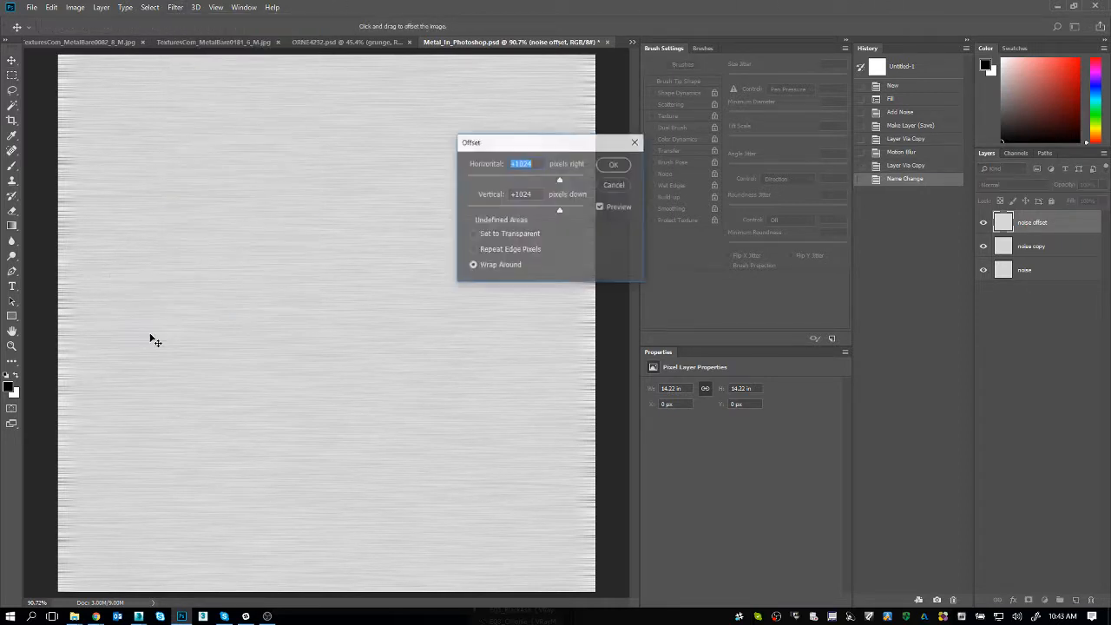
type("512")
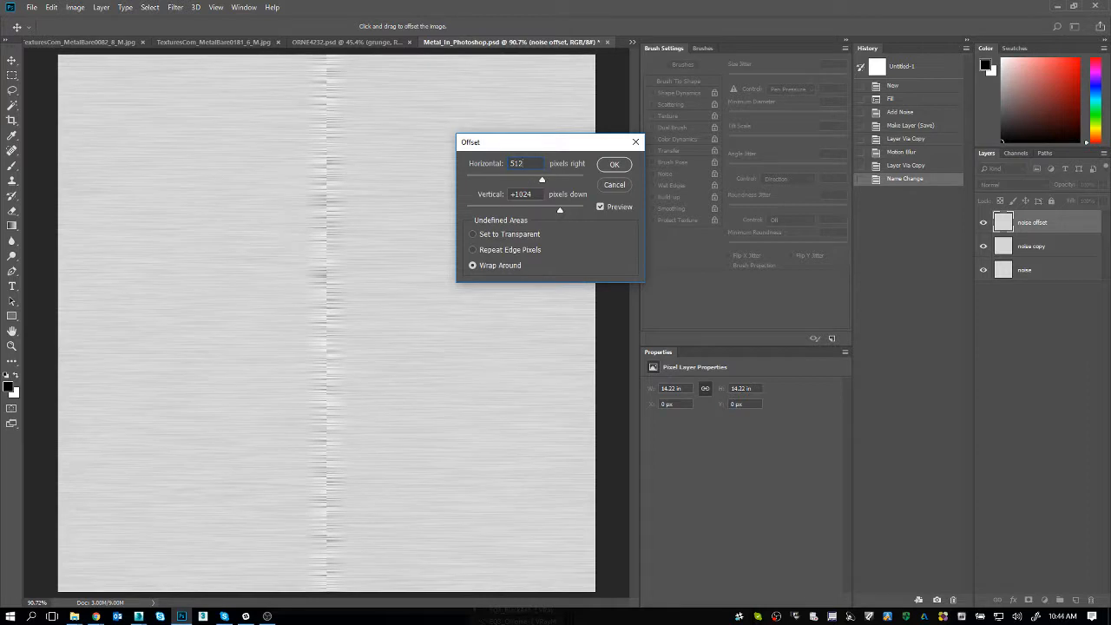
key("Tab")
key("Return")
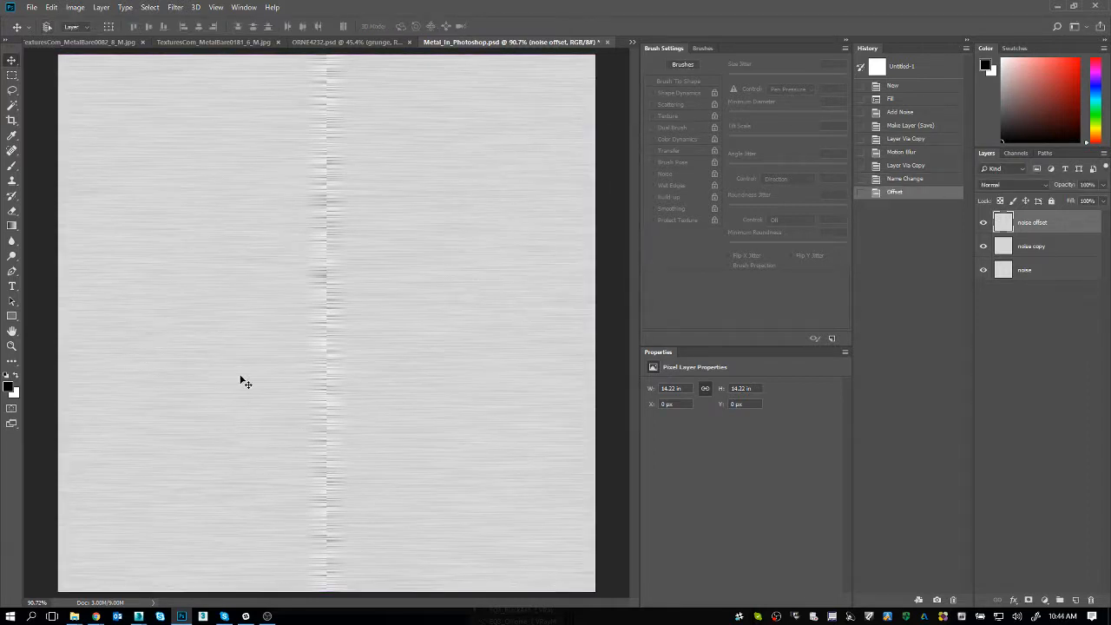
Check the document's pixel dimensions in Image Size without changing them
key("ctrl+alt+i")
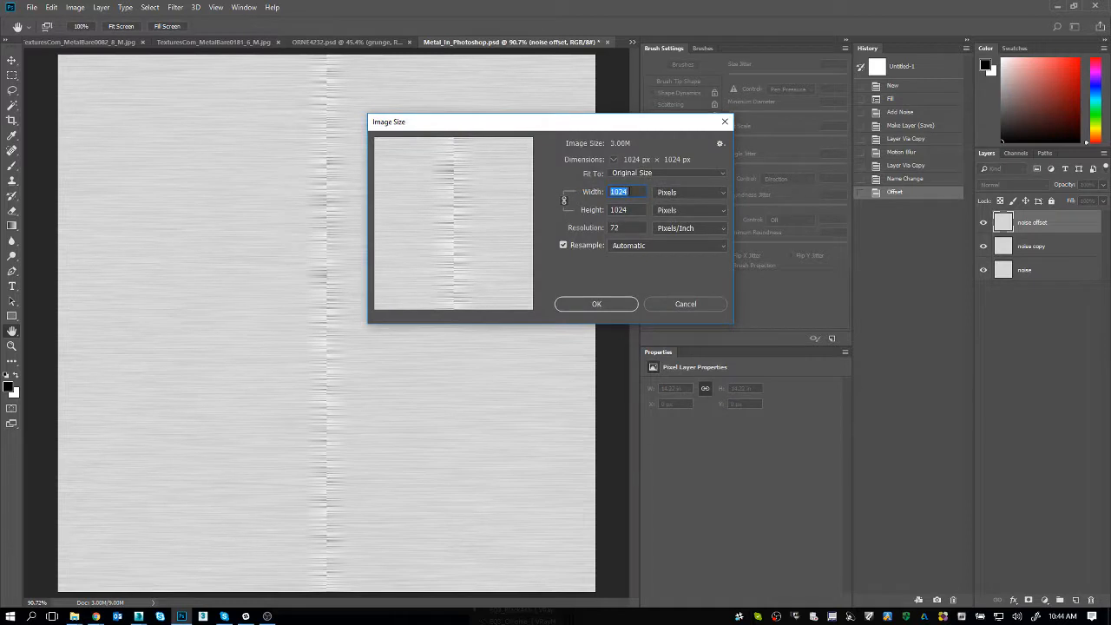
key("Escape")
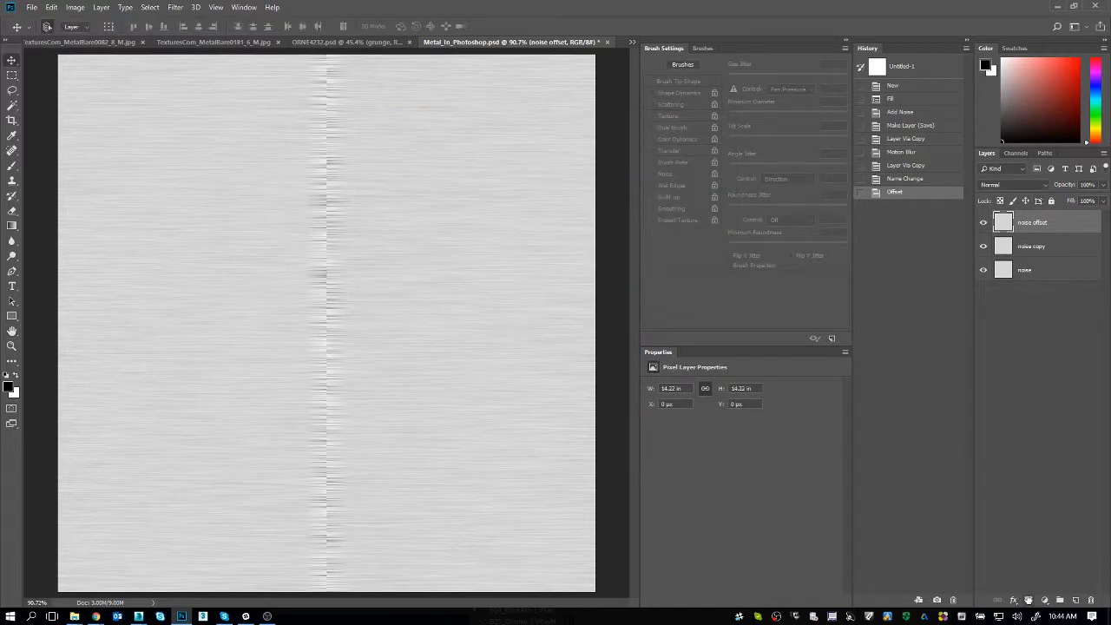
Add a layer mask to the noise offset layer and set up a soft round brush at 100 px with 0% hardness
left_click(1029, 600)
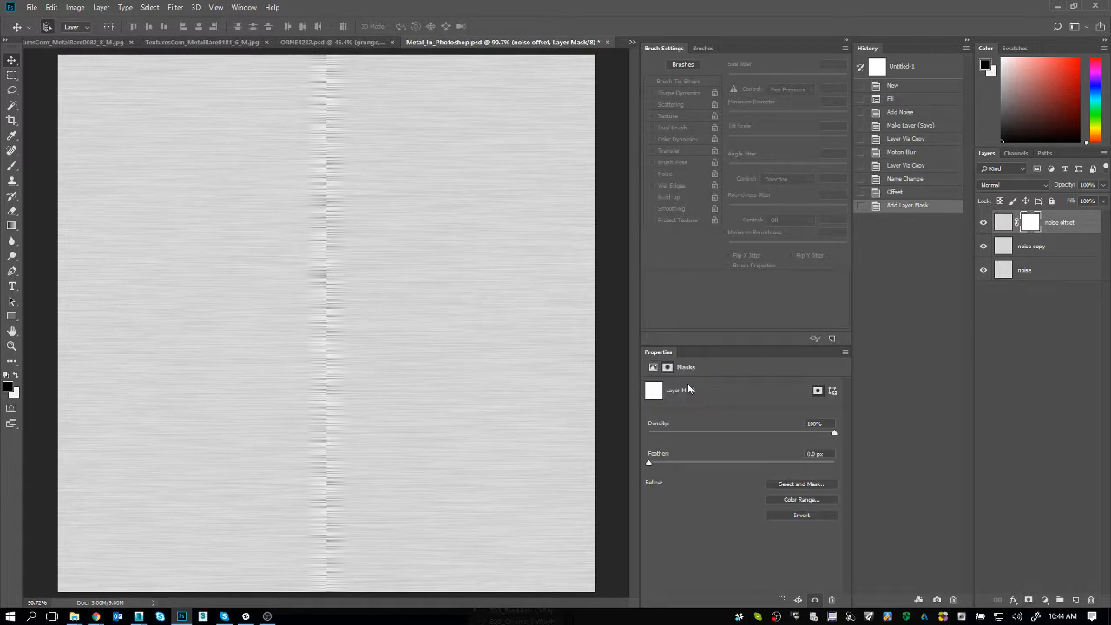
key("b")
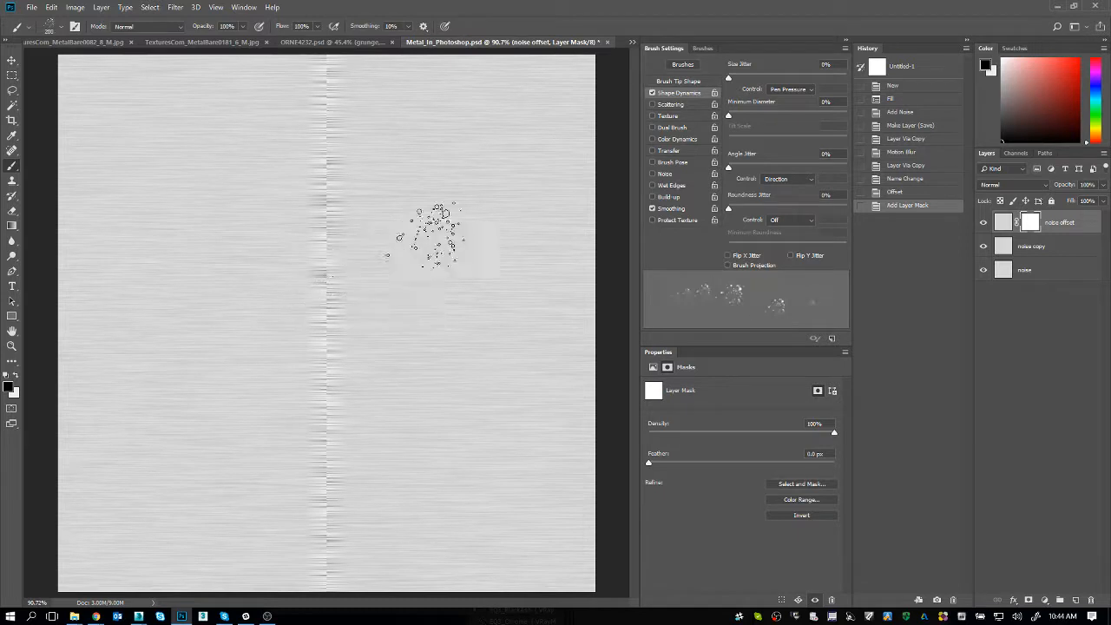
left_click(691, 82)
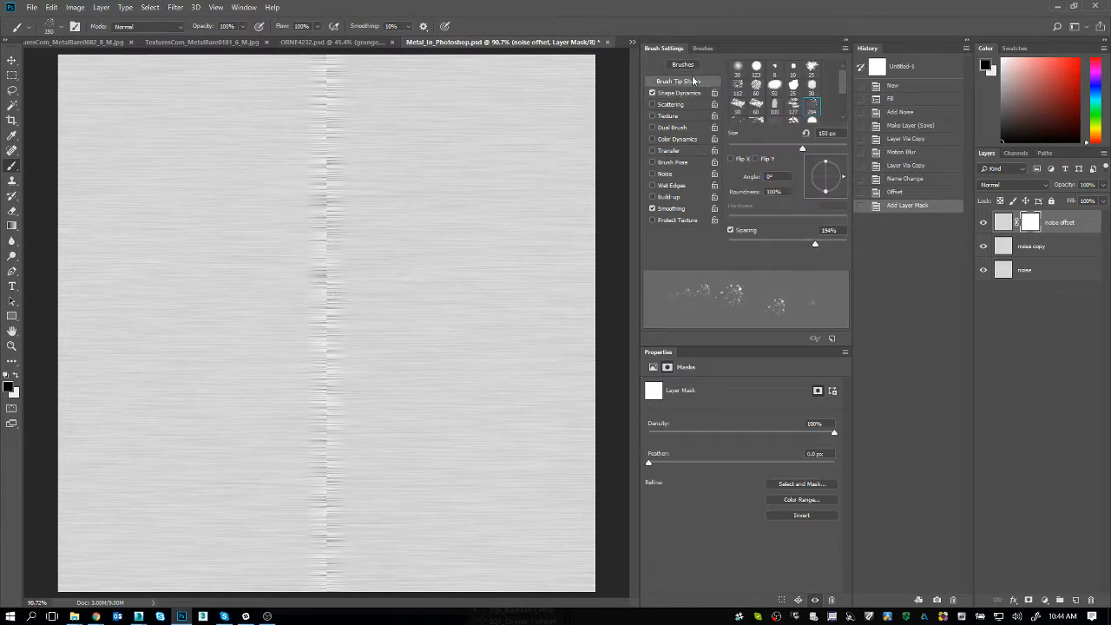
left_click(738, 66)
key("bracketright")
key("bracketright")
key("bracketright")
key("bracketright")
key("bracketright")
key("bracketright")
key("bracketright")
key("bracketright")
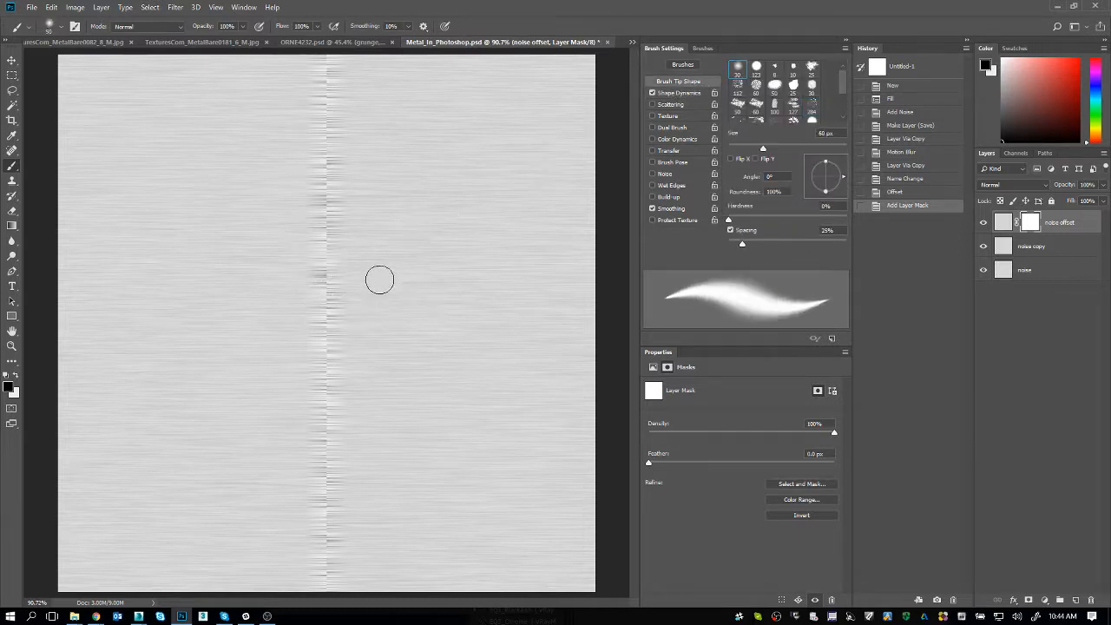
left_click(54, 35)
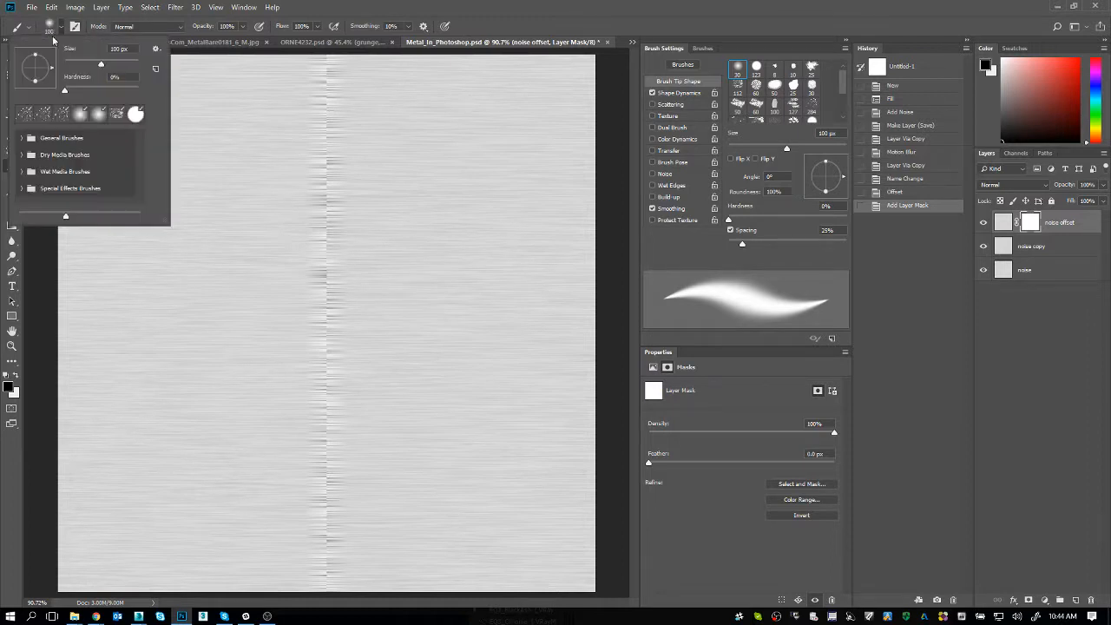
left_click(321, 270)
Paint black on the noise offset layer's mask along the full height of the vertical centre seam to hide it
mouse_move(328, 221)
left_mouse_down()
mouse_move(350, 267)
mouse_move(335, 471)
left_mouse_up()
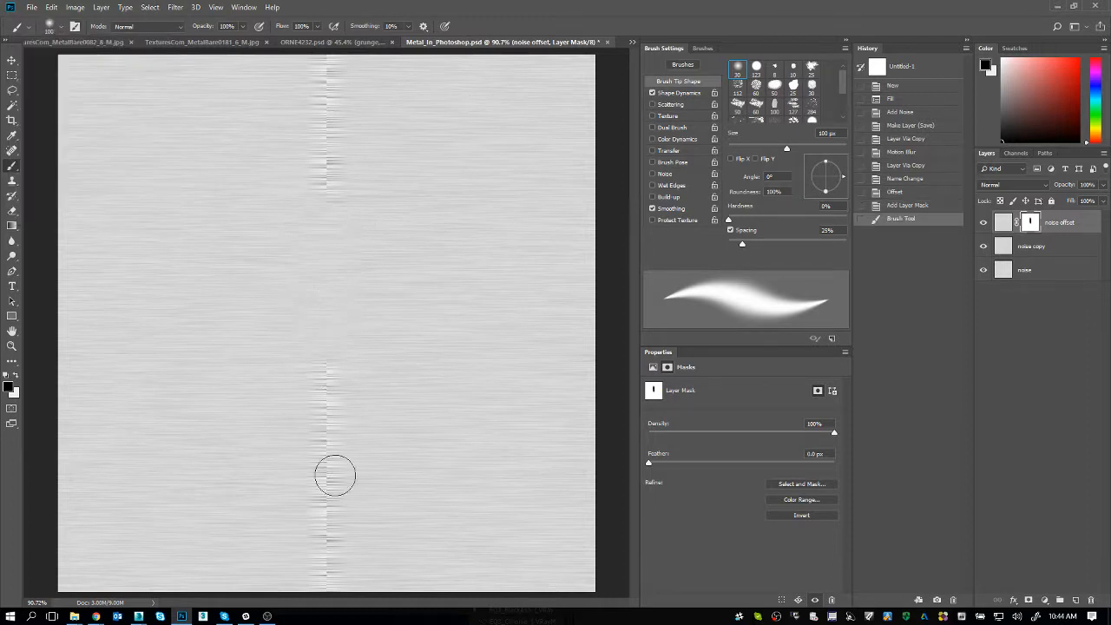
left_click_drag(332, 330, 340, 541)
left_click_drag(327, 429, 335, 581)
mouse_move(311, 454)
left_mouse_down()
mouse_move(323, 578)
mouse_move(335, 591)
left_mouse_up()
left_click_drag(330, 486, 303, 533)
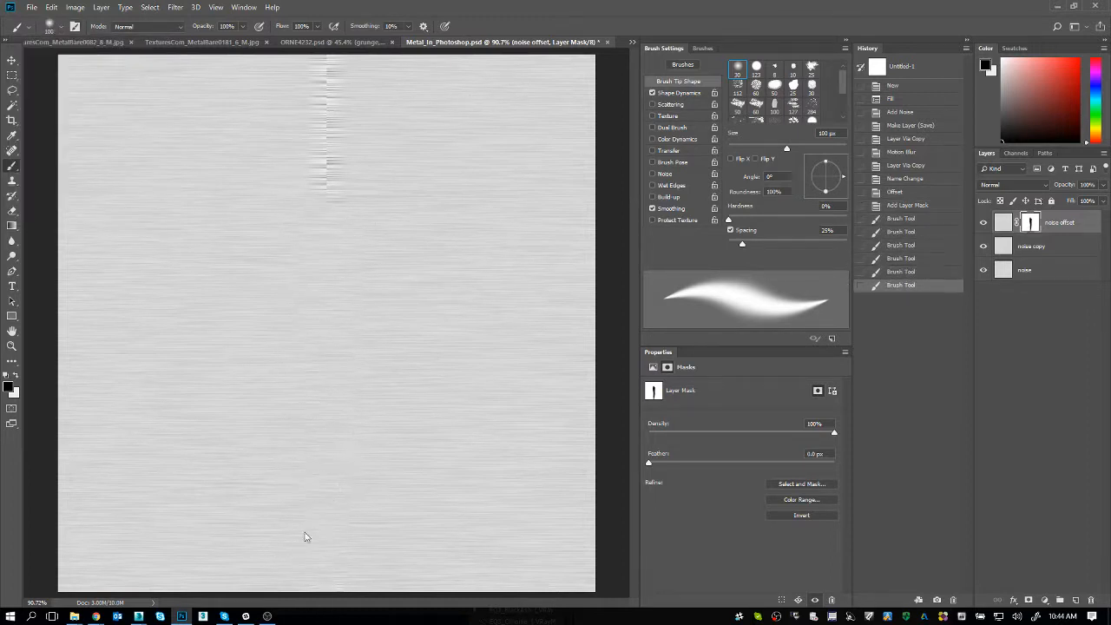
mouse_move(315, 249)
left_mouse_down()
mouse_move(337, 16)
mouse_move(326, 200)
mouse_move(323, 137)
mouse_move(325, 586)
left_mouse_up()
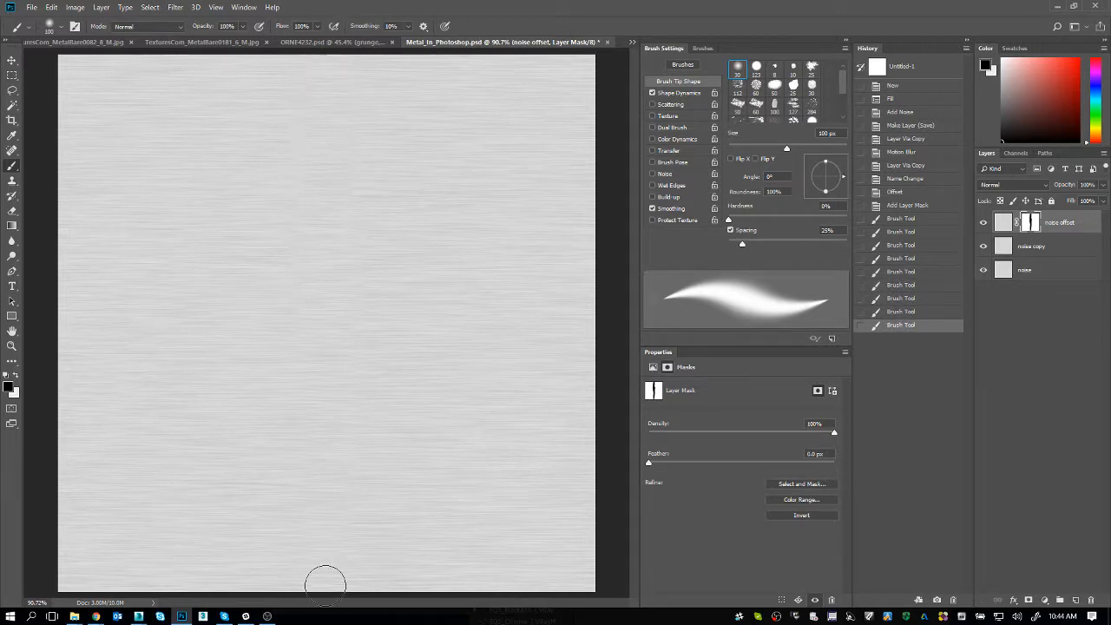
Enlarge the brush to 200 px and dab more black on the mask around the former seam to make the blend irregular
key("bracketright")
key("bracketright")
key("bracketright")
key("bracketright")
mouse_move(362, 216)
left_mouse_down()
mouse_move(305, 277)
mouse_move(346, 214)
left_mouse_up()
left_click(310, 309)
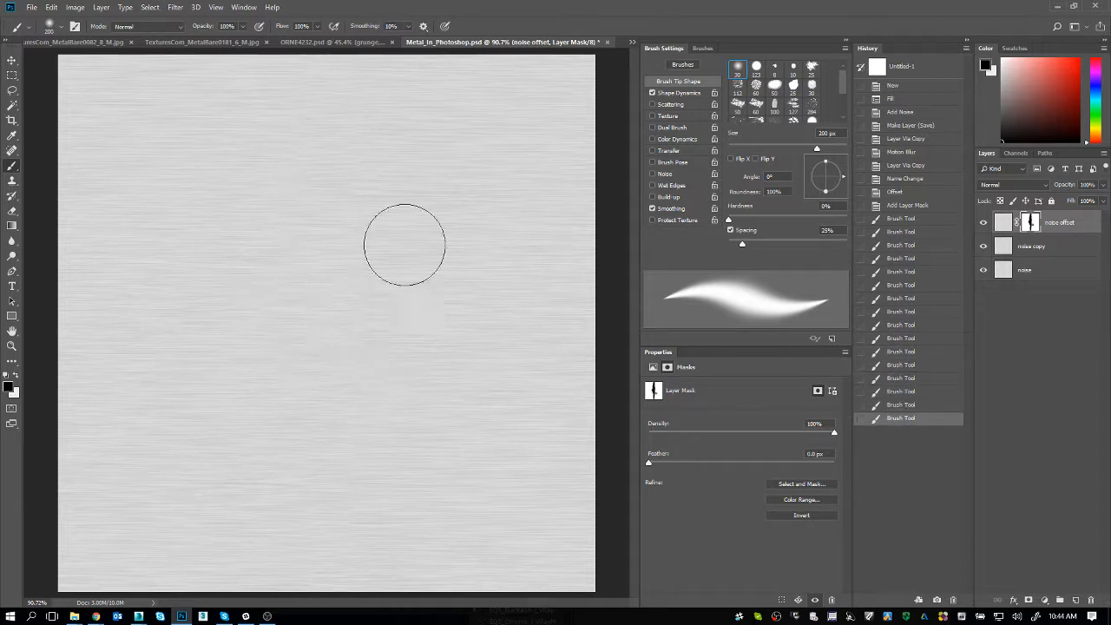
Stamp the visible layers onto a new layer, show only that layer, and reapply the last Offset filter to it
left_click(1003, 224)
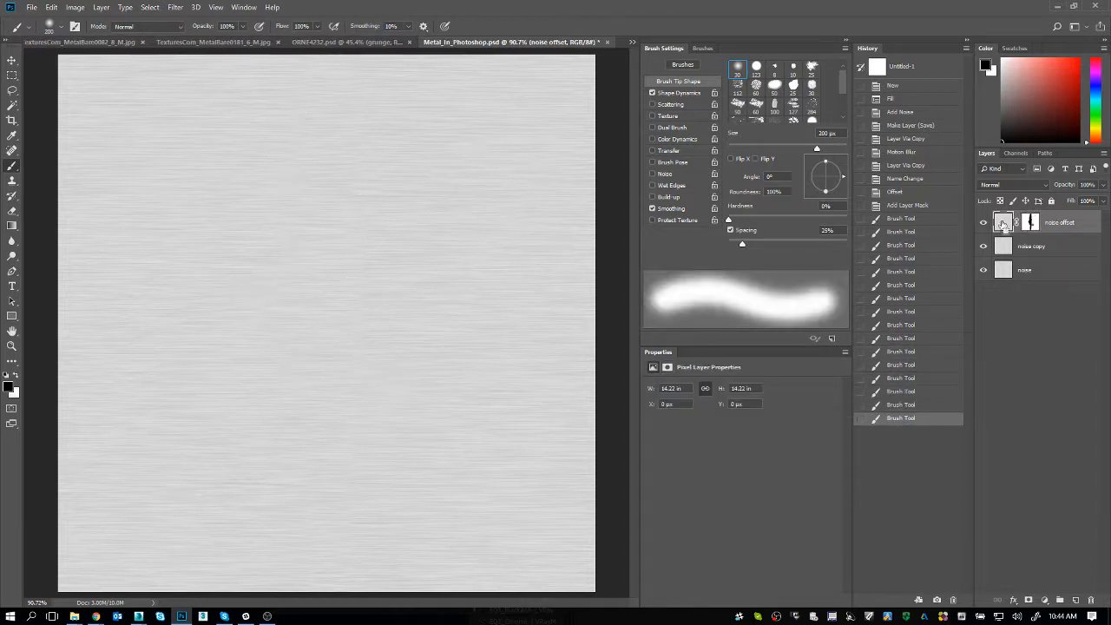
key("ctrl+shift+alt+e")
left_click(983, 224, "alt")
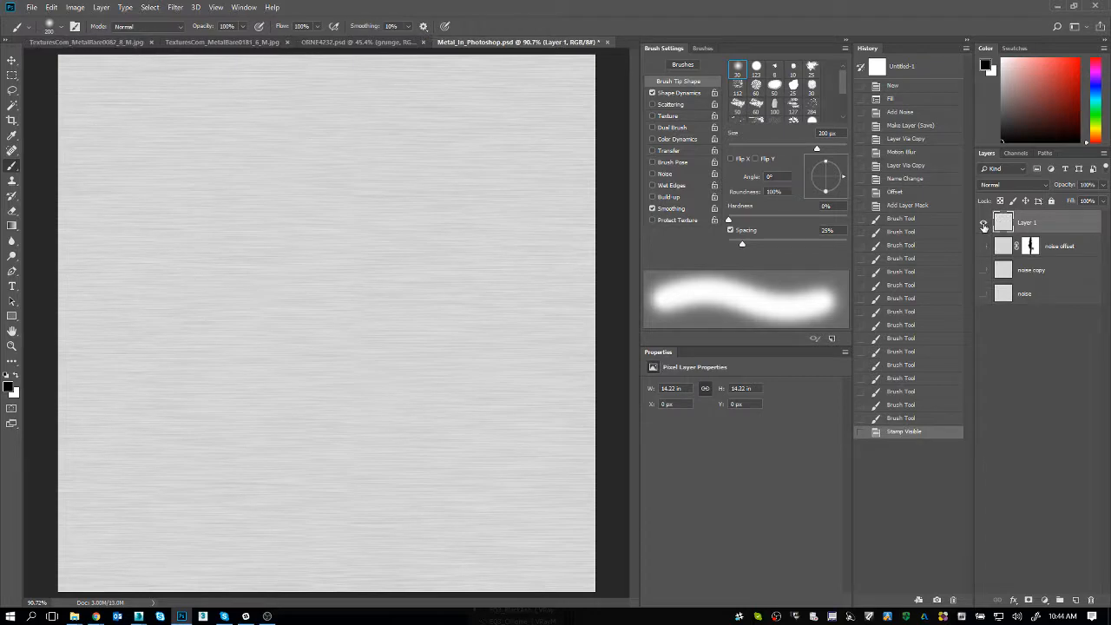
left_click(984, 223)
left_click(984, 224)
left_click(175, 7)
left_click(176, 18)
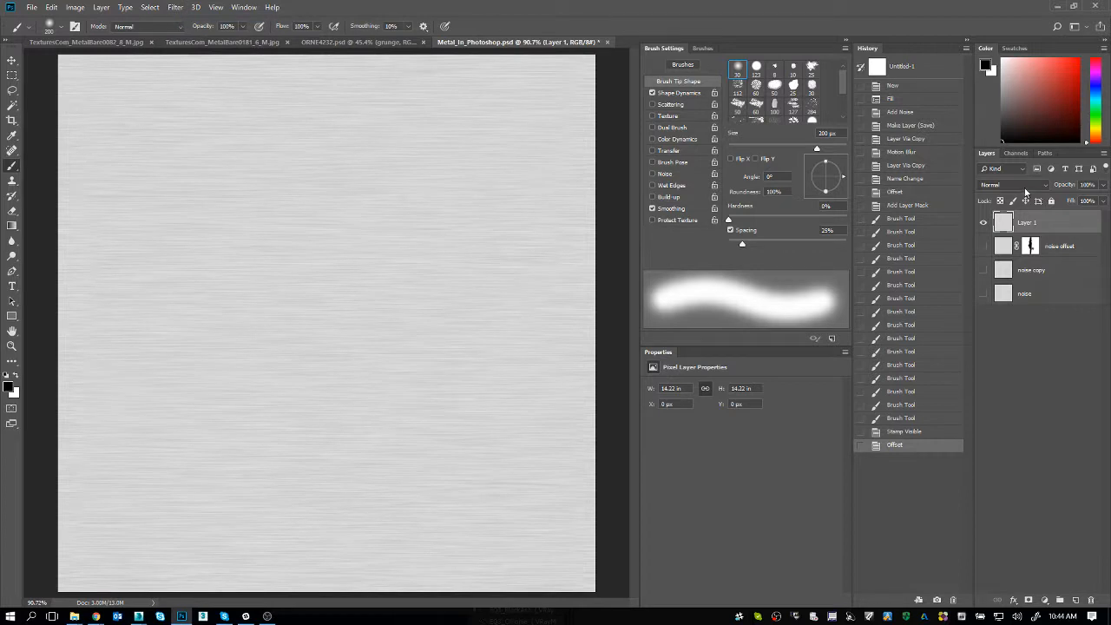
Show the three noise layers again and group them under the name "working files"
left_click(1060, 272)
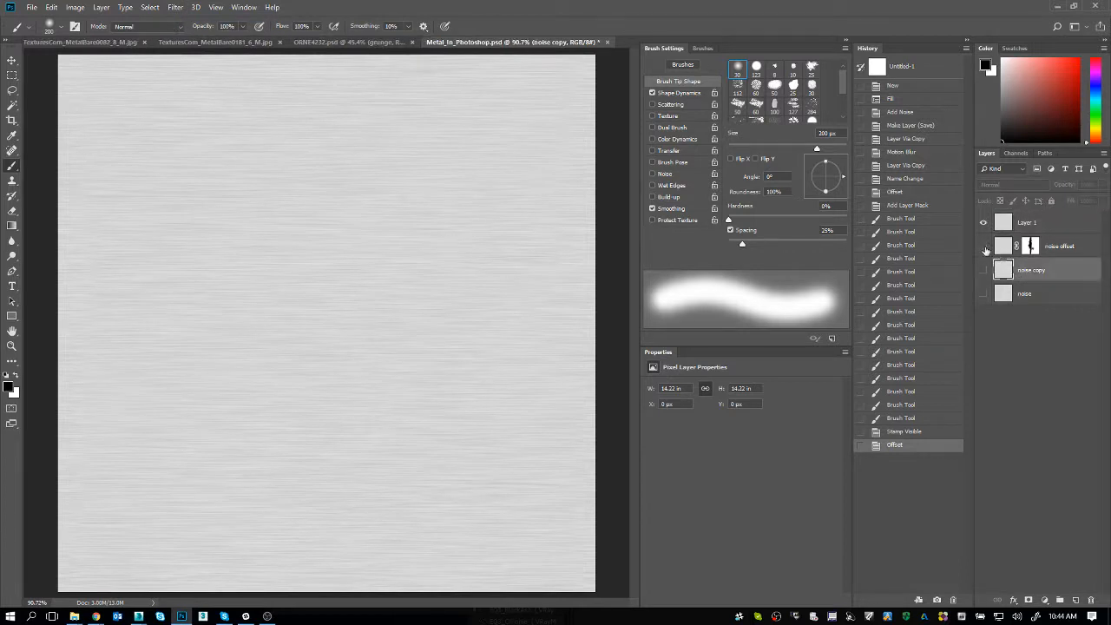
left_click_drag(984, 247, 984, 293)
left_click(1068, 248)
left_click(1067, 297, "shift")
key("ctrl+g")
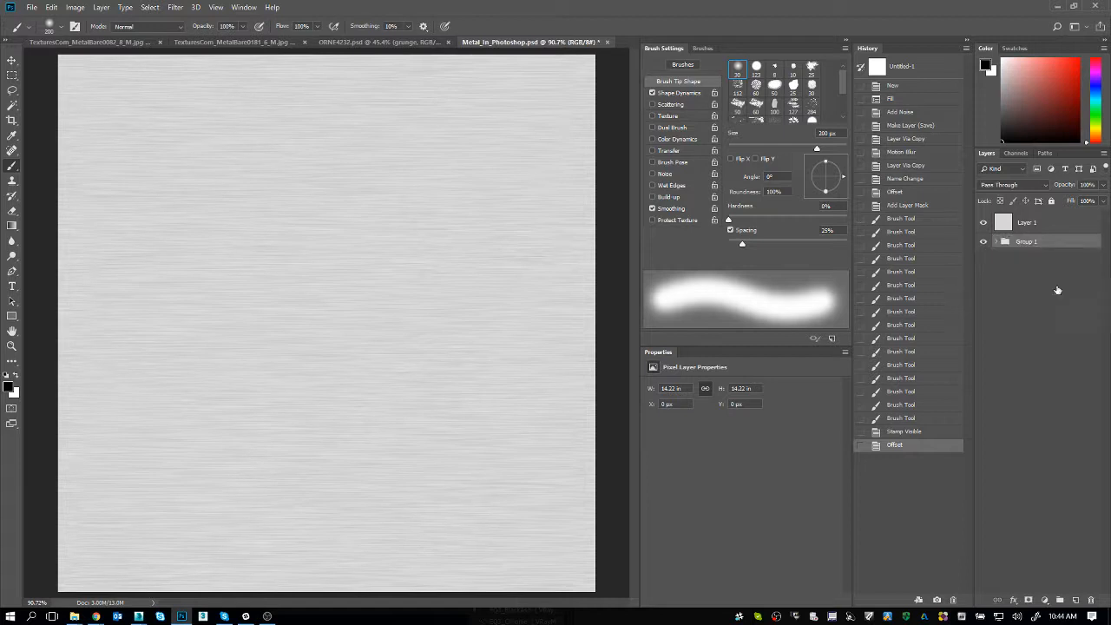
double_click(1025, 242)
type("work")
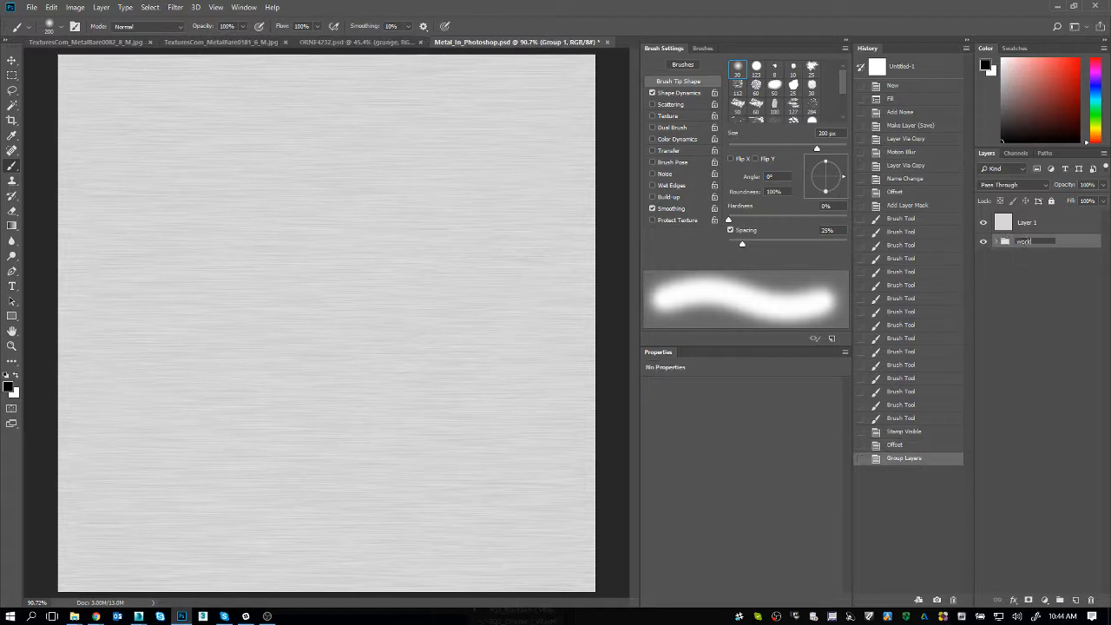
type("ing files")
key("Return")
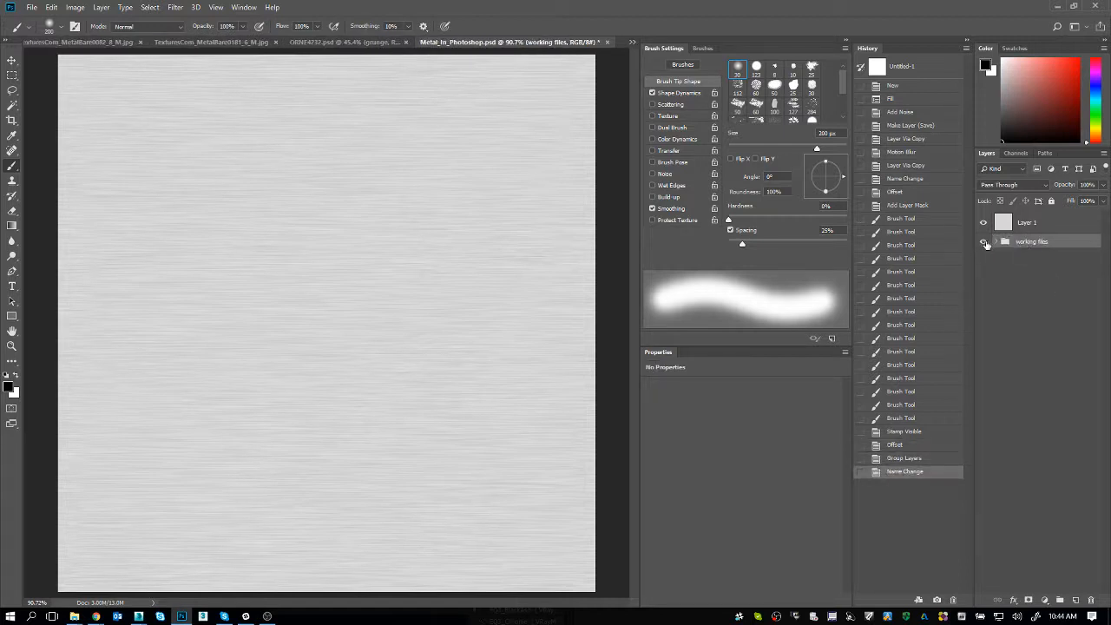
Hide the working files group and rename the stamped layer "horizontal brushes"
left_click(1024, 223)
double_click(1025, 222)
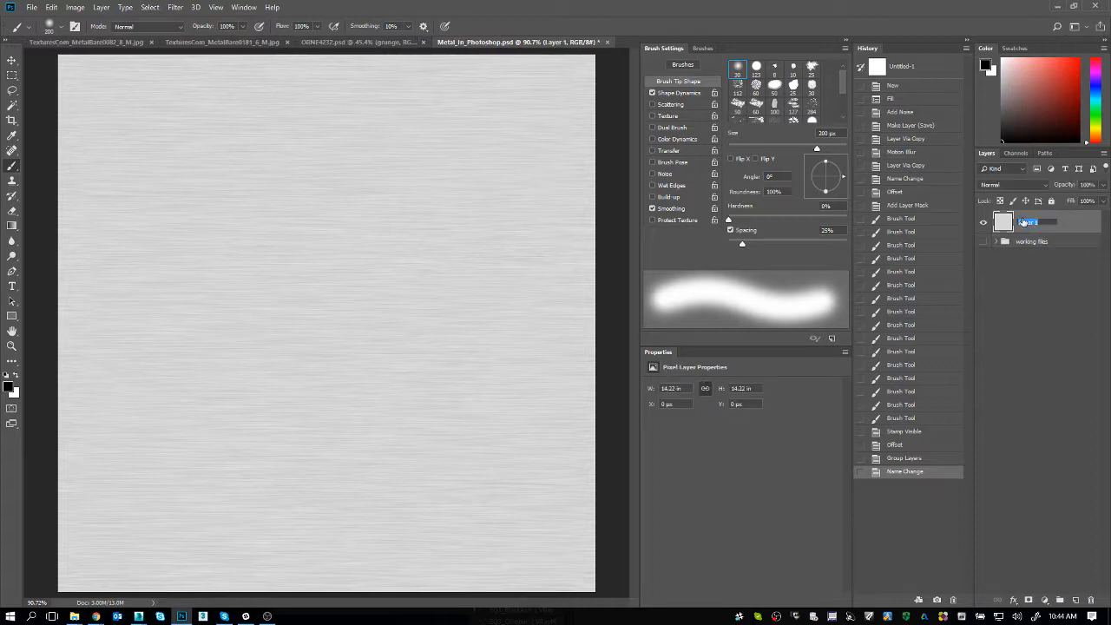
type("horizontal brushes")
key("Return")
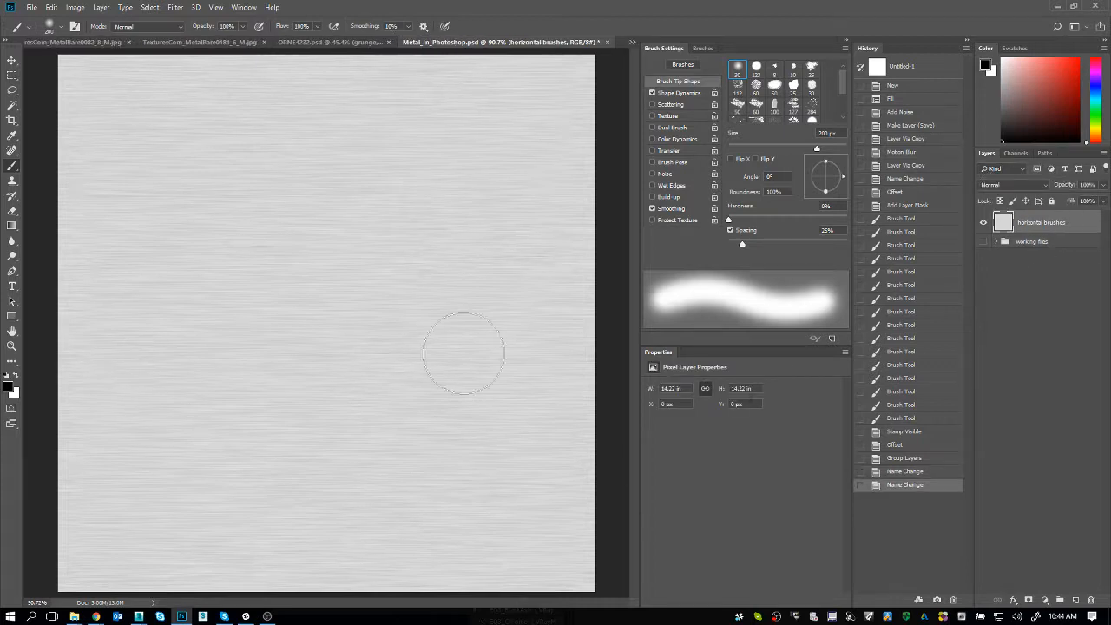
Add a Levels adjustment layer above horizontal brushes with input levels of 91, 0.49 and 236
key("m")
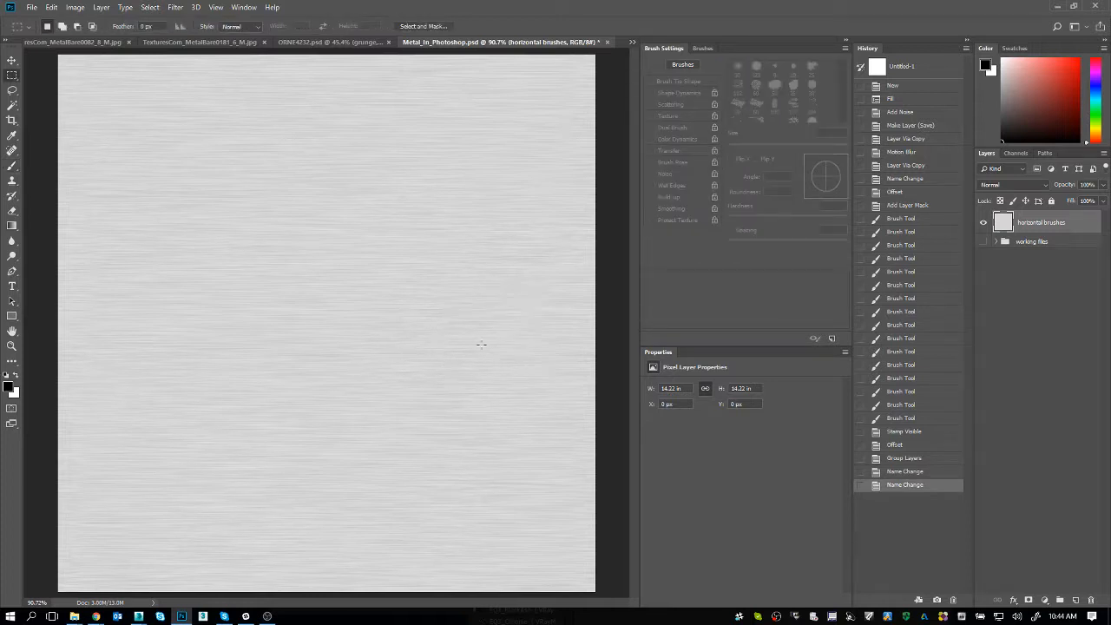
left_click(1045, 600)
left_click(1089, 446)
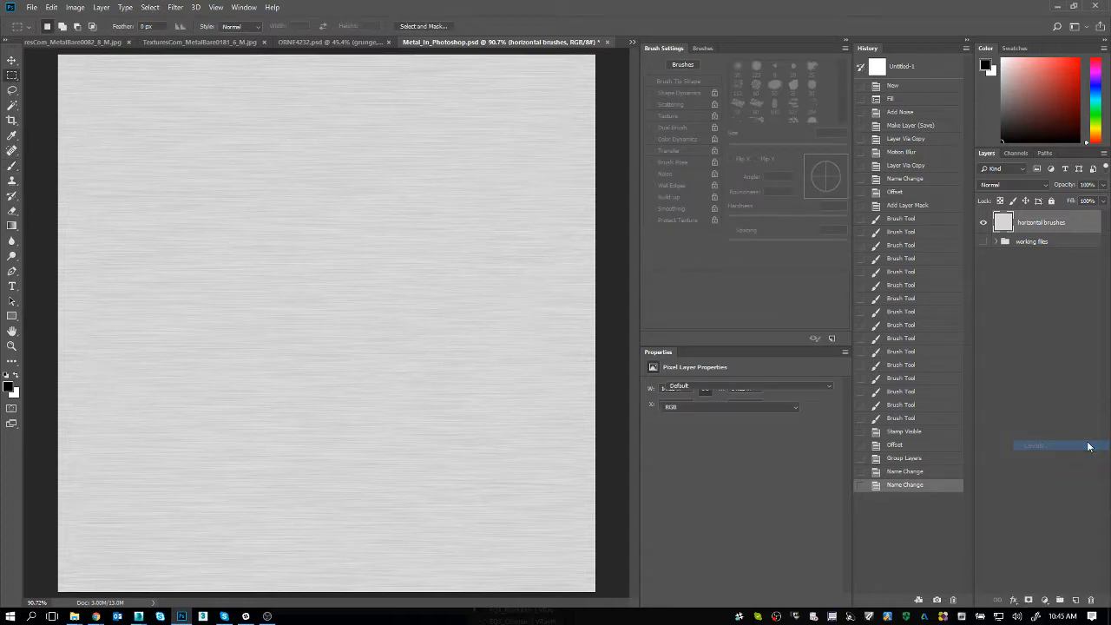
left_click_drag(677, 467, 727, 469)
mouse_move(823, 468)
left_mouse_down()
mouse_move(762, 469)
mouse_move(812, 469)
mouse_move(777, 470)
mouse_move(788, 468)
left_mouse_up()
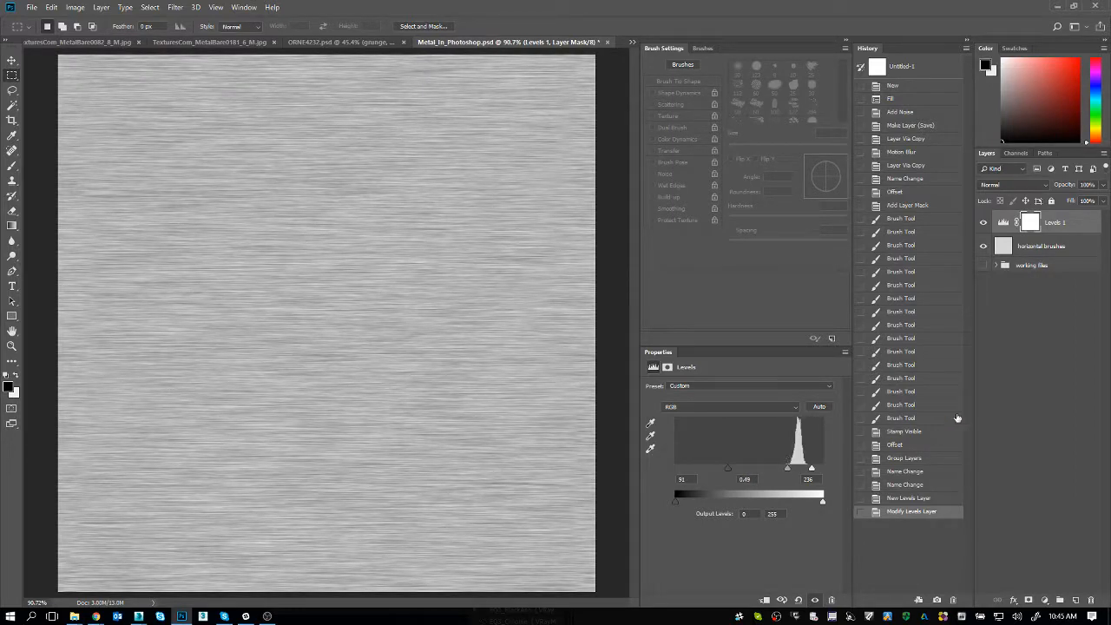
left_click(1004, 223)
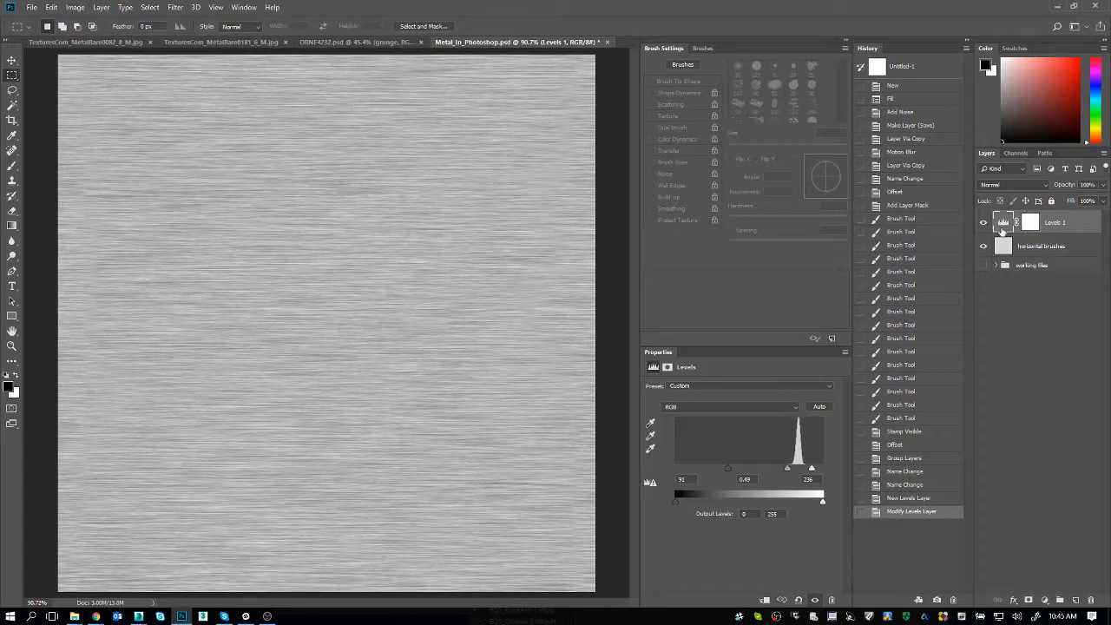
Look at the brushed-metal artwork reference in the browser, return to Photoshop and save the document
key("alt+Tab")
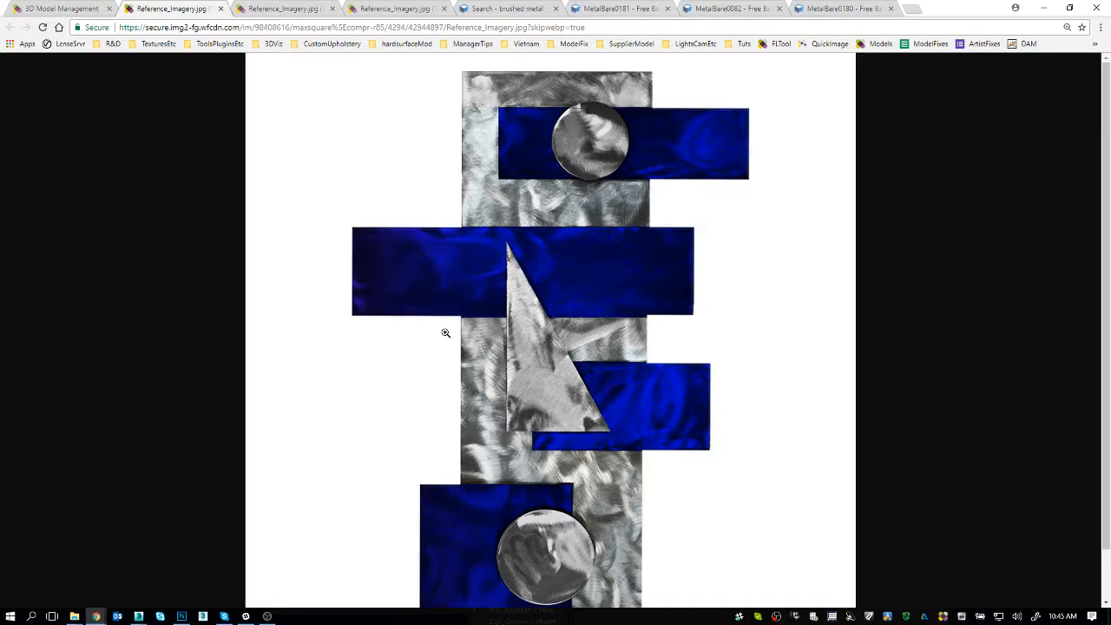
key("alt+Tab")
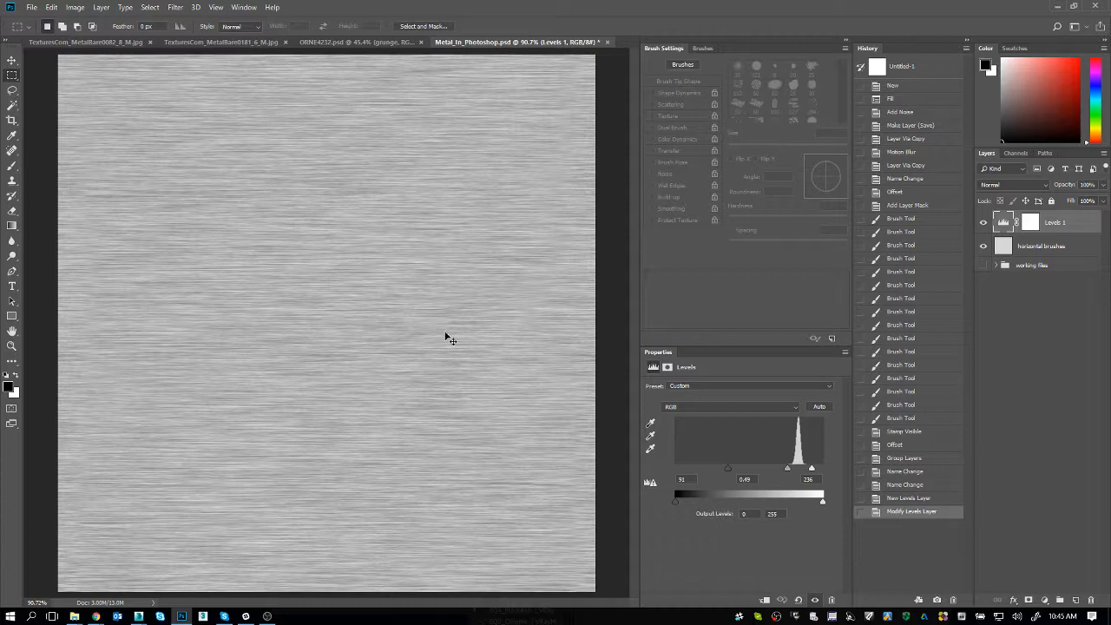
key("ctrl+s")
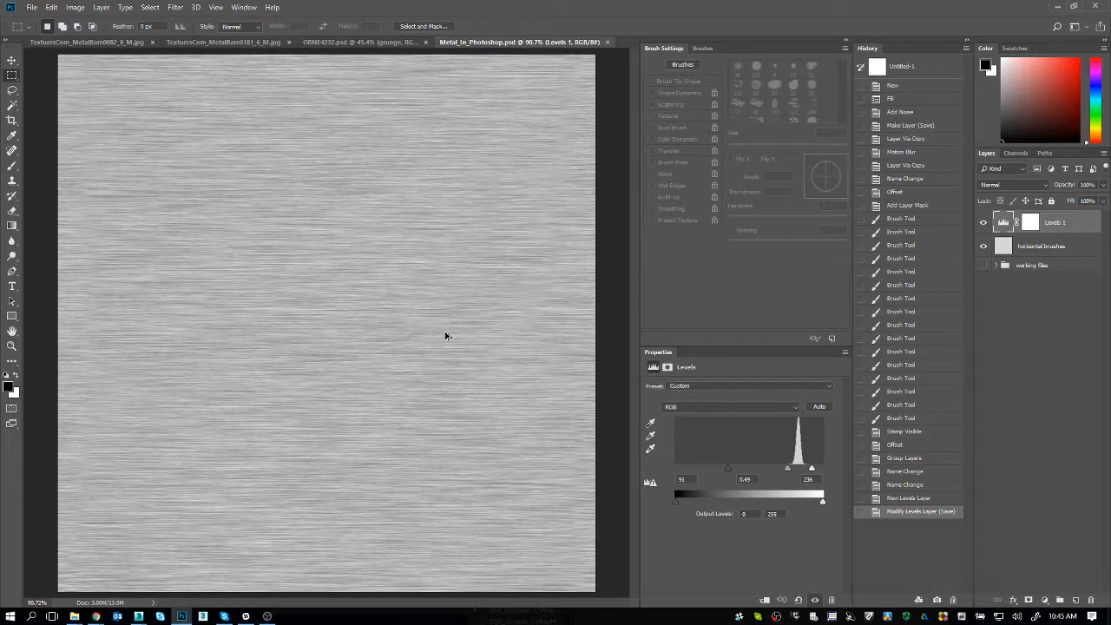
Stamp the visible layers onto a new layer and rename it "METAL twisted"
key("ctrl+shift+alt+e")
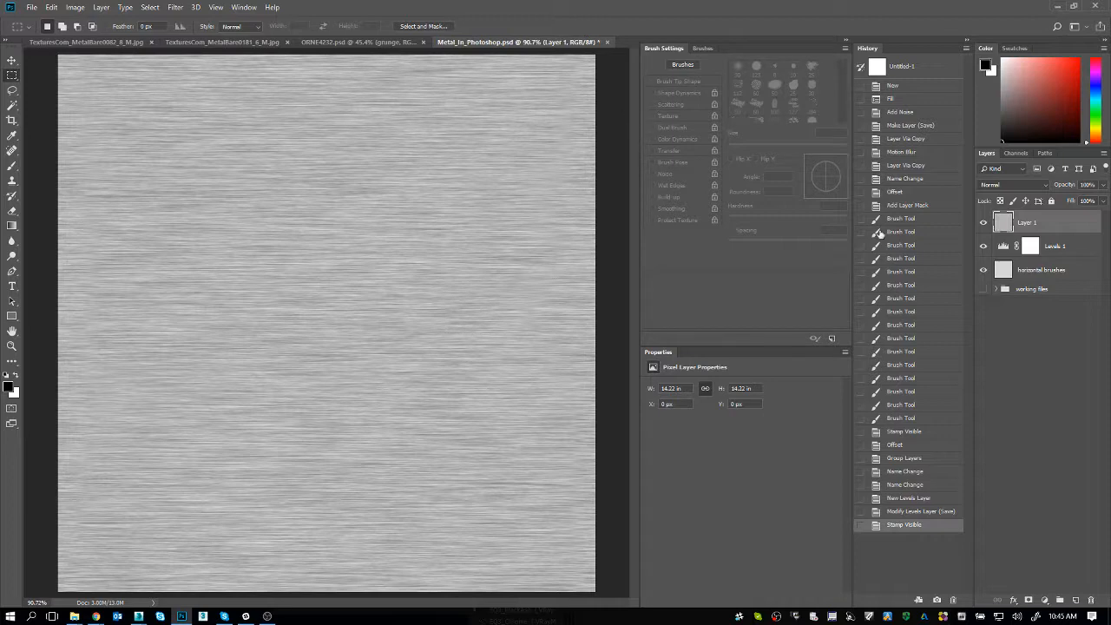
double_click(1033, 223)
type("METAL twisted")
key("Return")
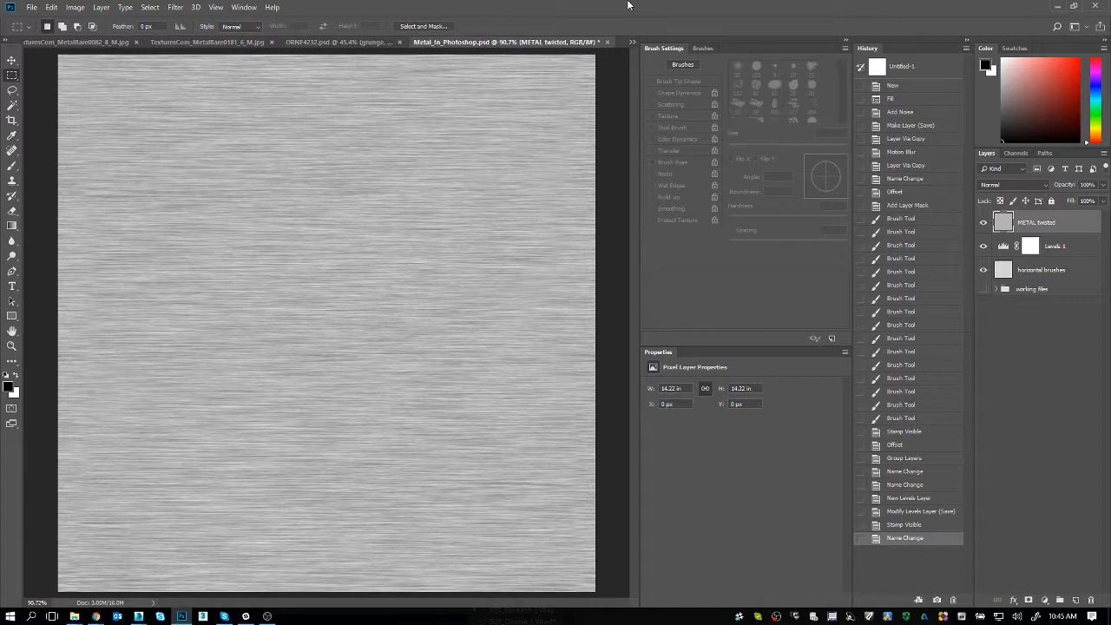
Start a Puppet Warp on the METAL twisted layer and place the first pins near its upper-left corner
left_click(51, 7)
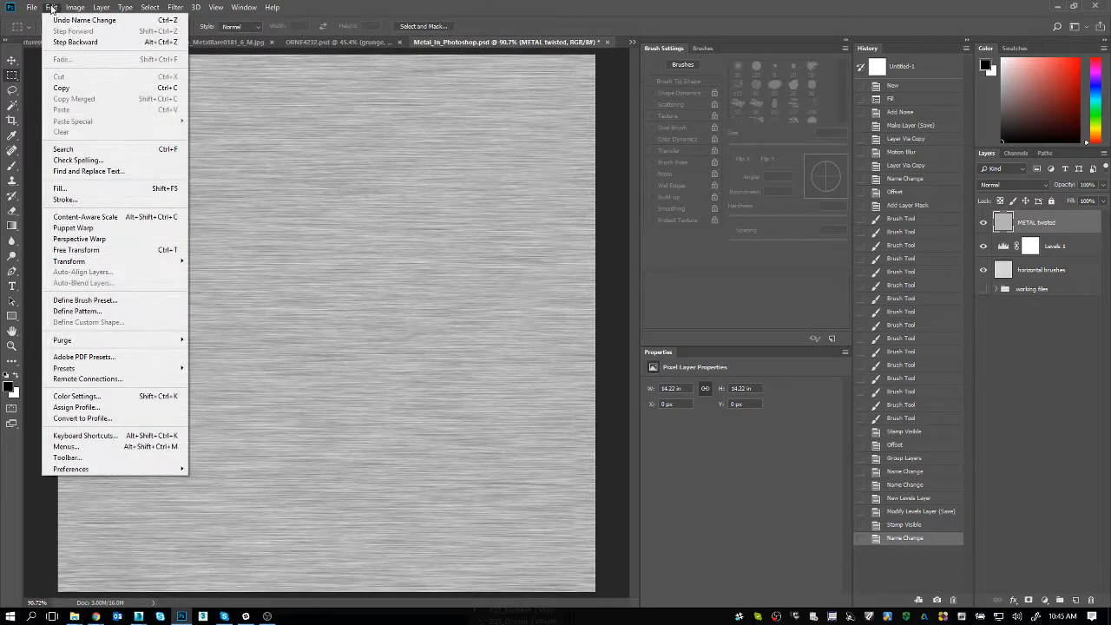
left_click(83, 227)
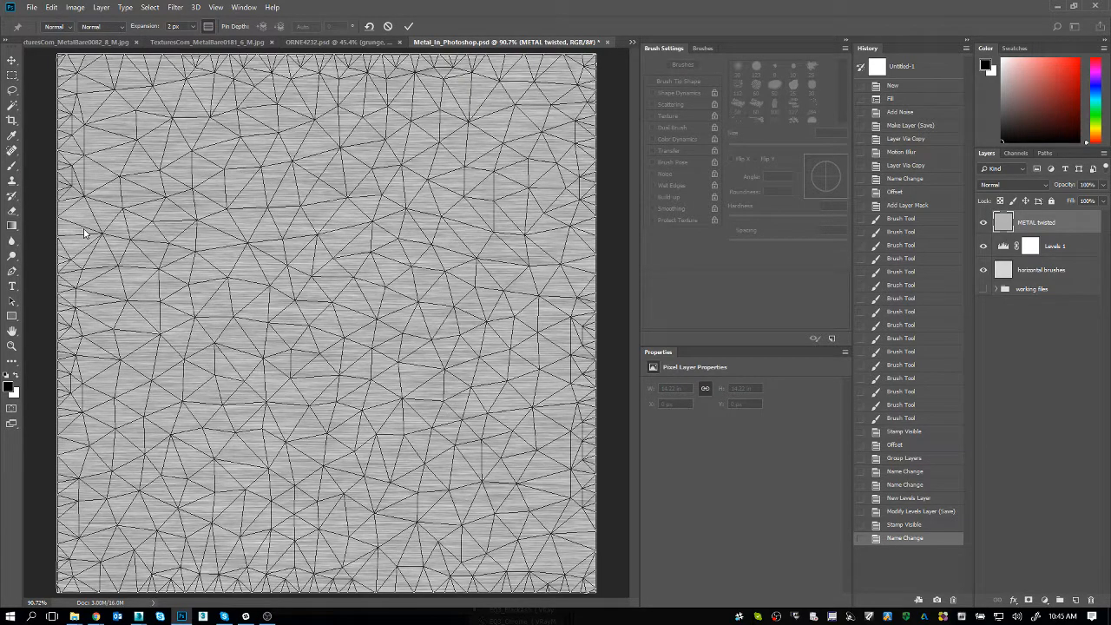
key("ctrl+minus")
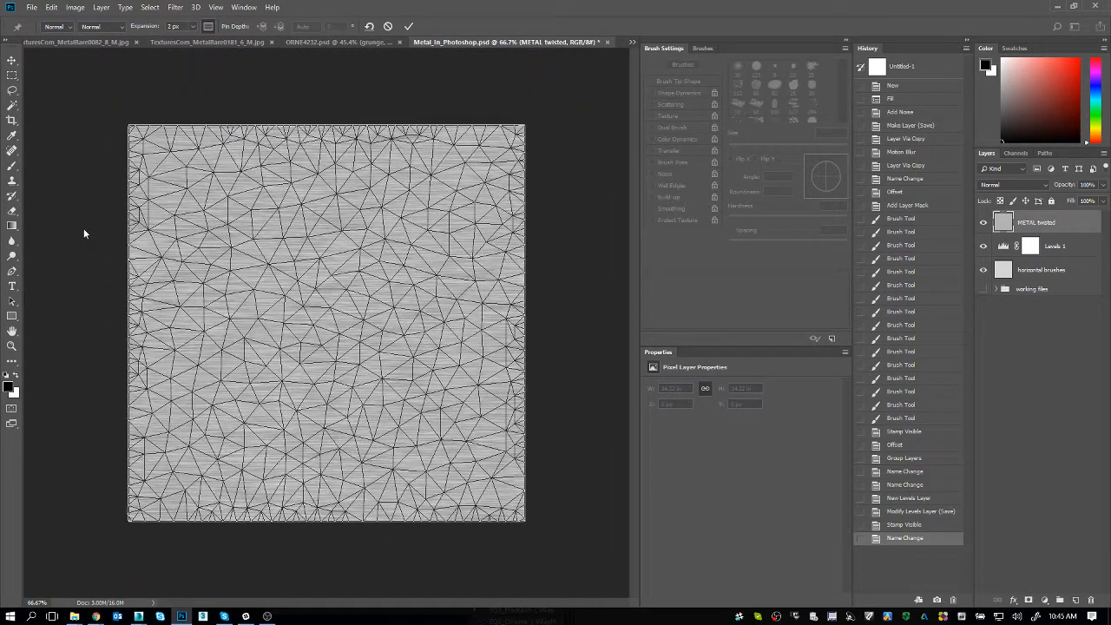
left_click_drag(145, 145, 162, 186)
left_click(152, 276)
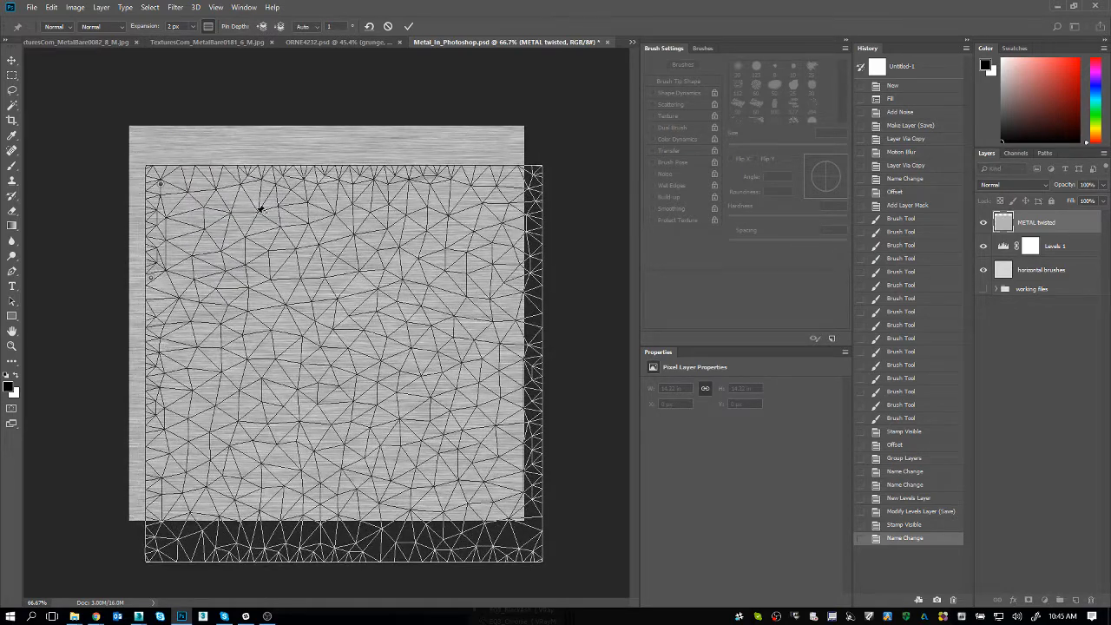
left_click(265, 190)
key("ctrl+plus")
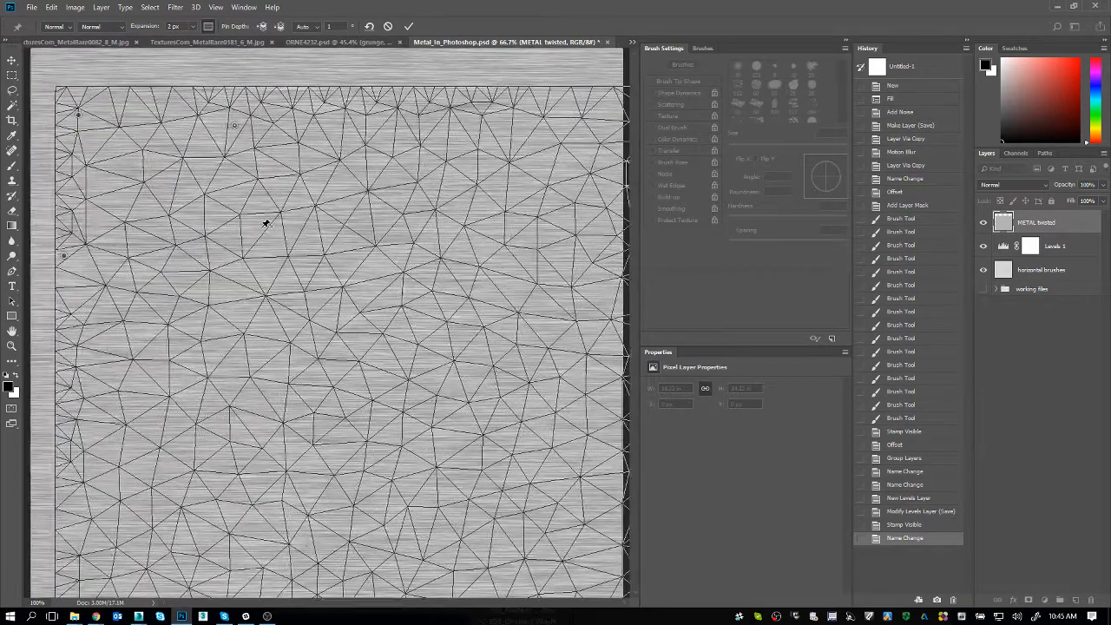
right_click(163, 198)
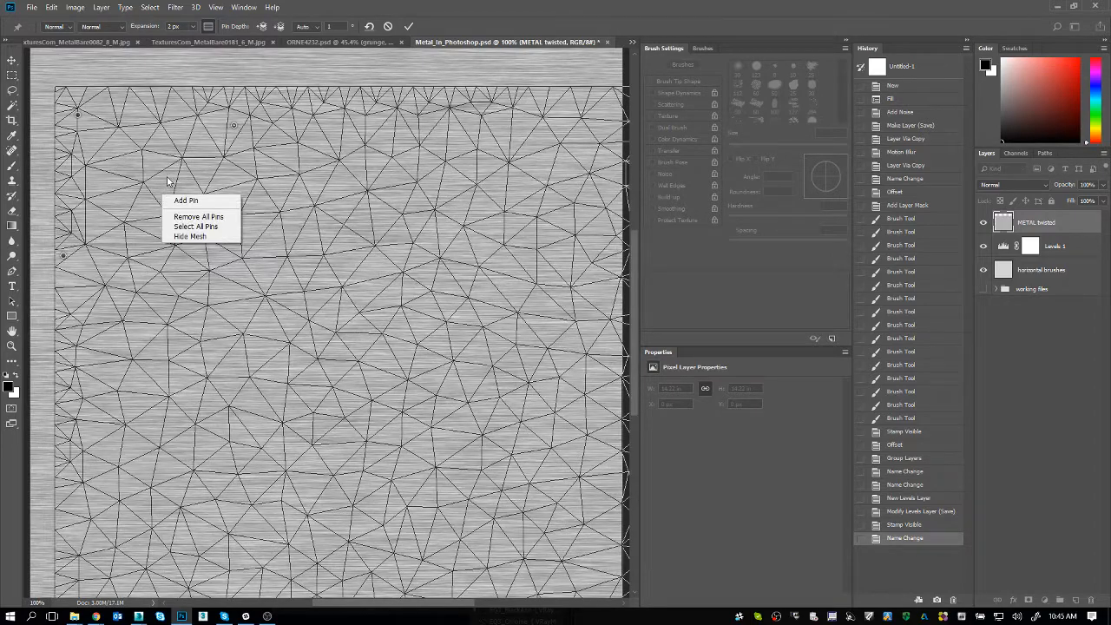
left_click(149, 24)
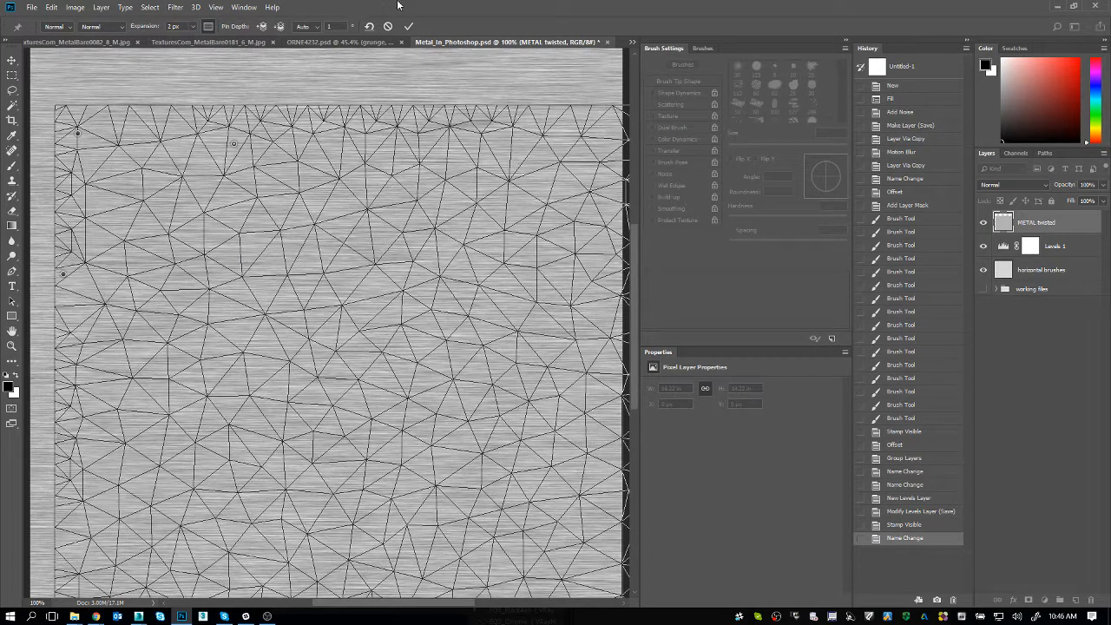
Bend the brushed lines in the upper-left corner of METAL twisted with more puppet pins and apply the warp
left_click_drag(222, 208, 246, 221)
left_click_drag(136, 334, 173, 410)
left_click_drag(153, 196, 119, 167)
left_click_drag(195, 268, 184, 251)
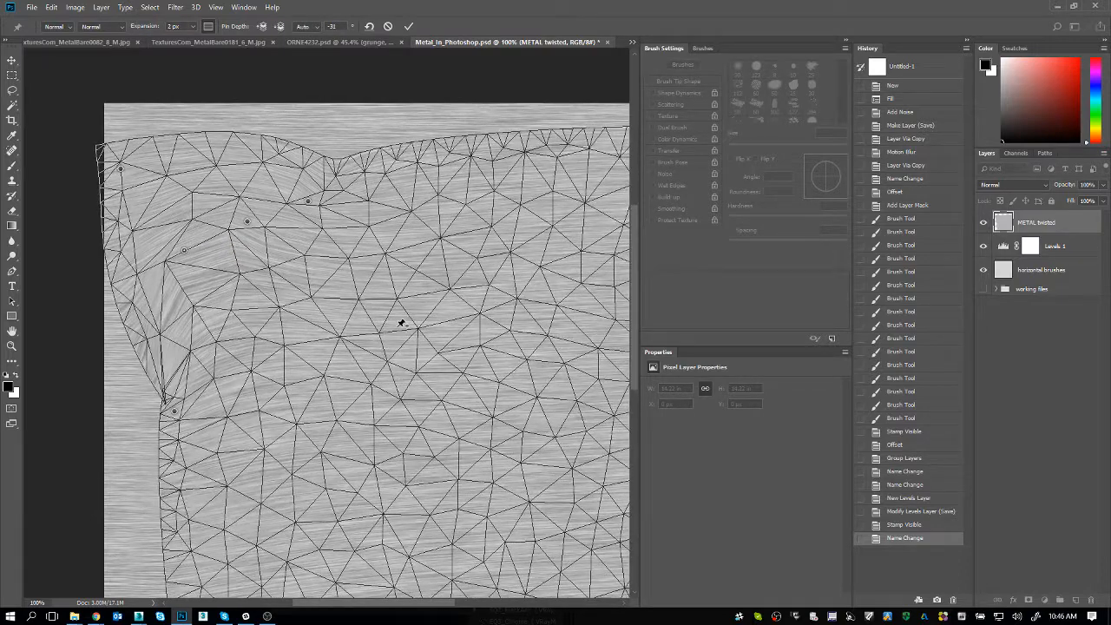
key("Return")
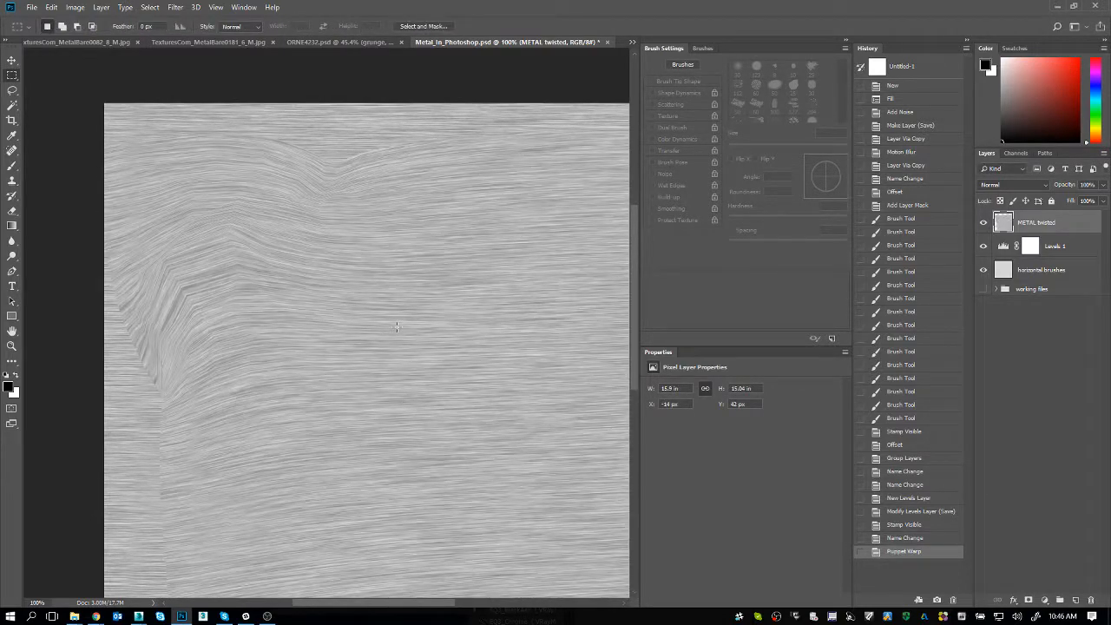
key("ctrl+0")
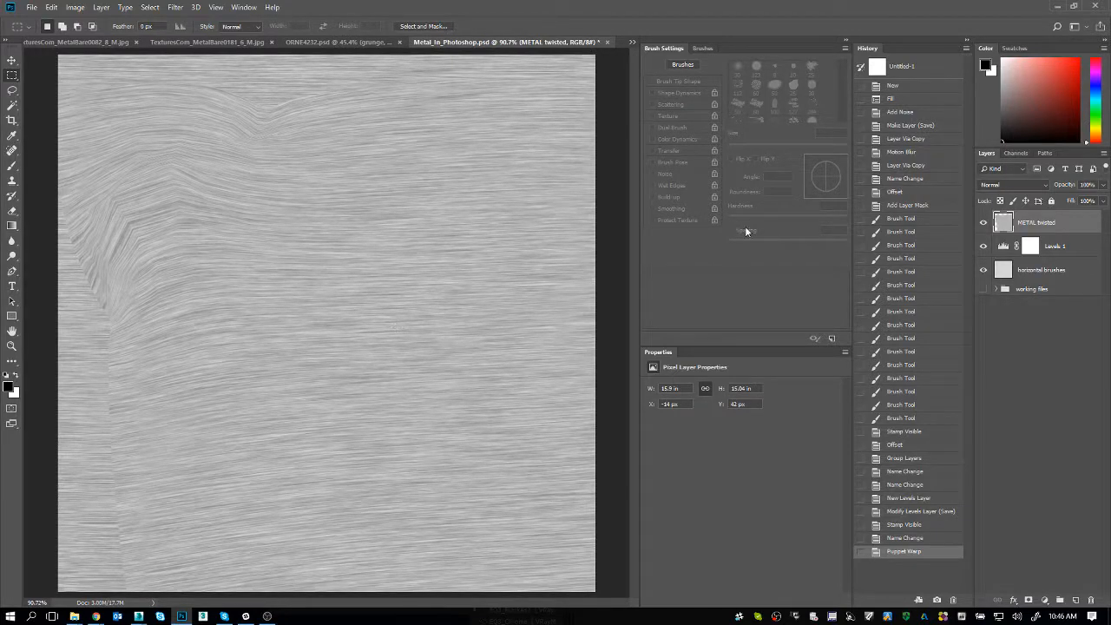
Hide METAL twisted and stamp the visible layers onto a new layer above Levels 1
left_click(983, 222)
left_click(1049, 246)
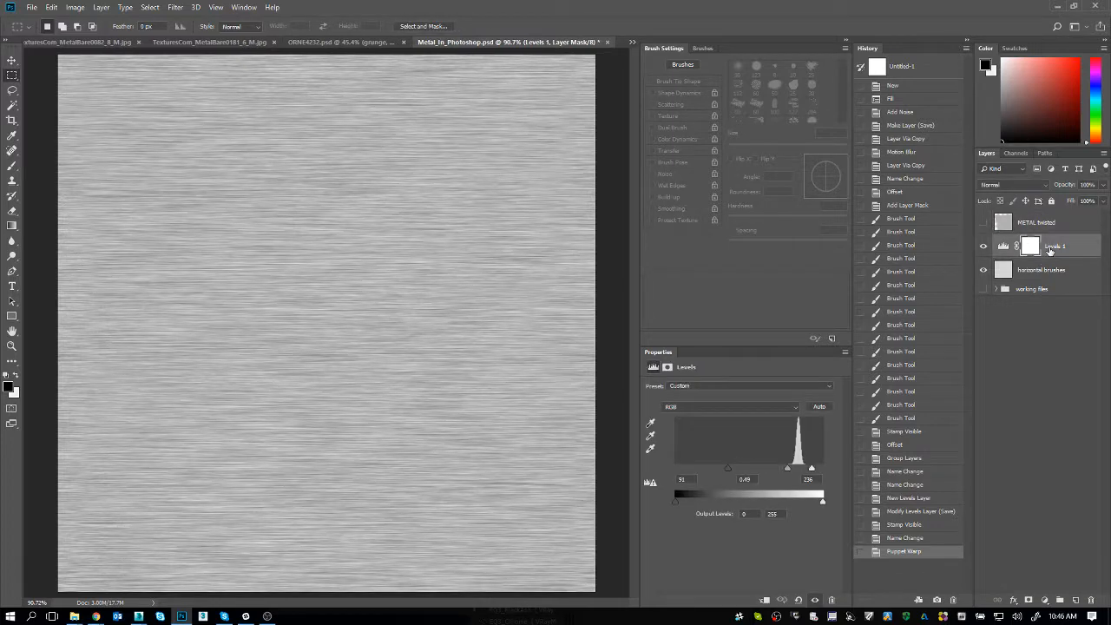
key("ctrl+shift+alt+e")
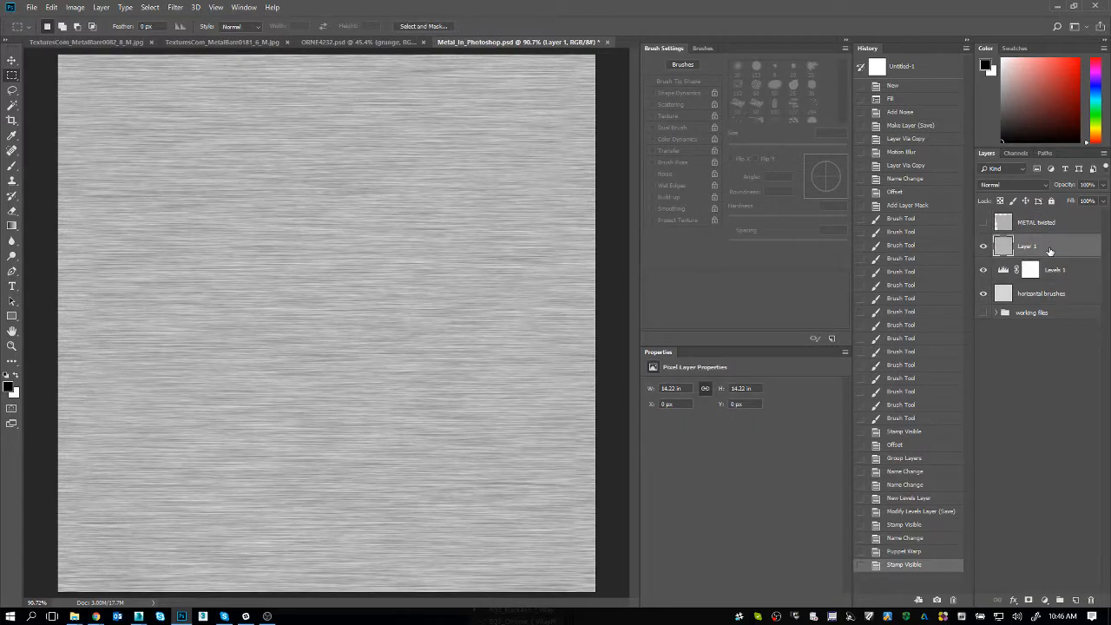
Trim the stamped layer to a rounded freehand patch near the canvas centre and hide Levels 1 and horizontal brushes
key("l")
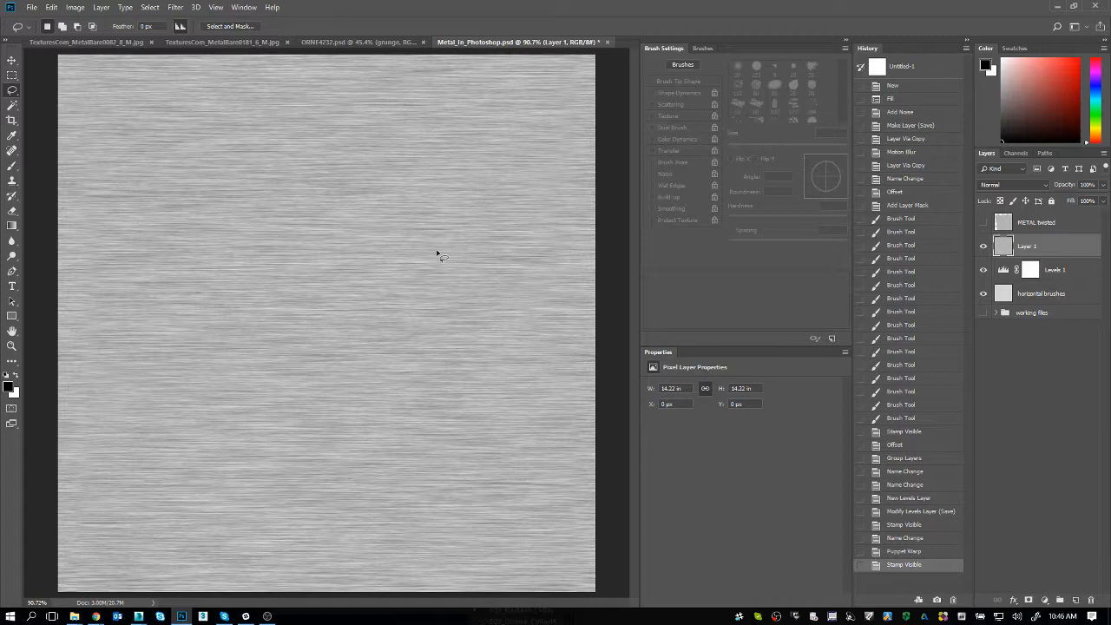
mouse_move(379, 251)
left_mouse_down()
mouse_move(328, 262)
mouse_move(468, 295)
mouse_move(342, 246)
left_mouse_up()
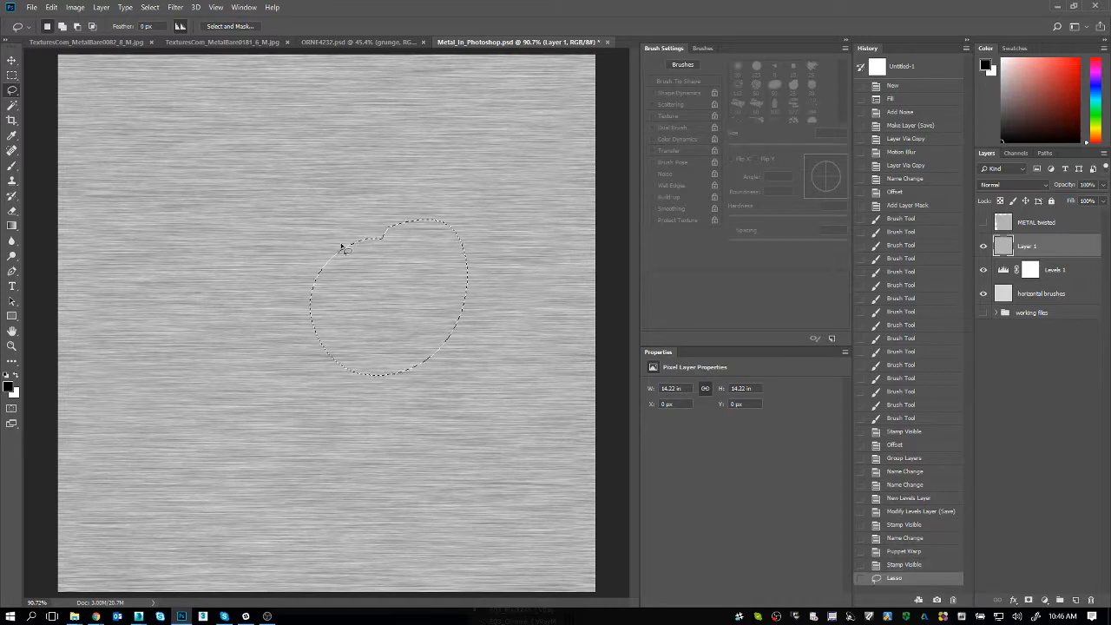
key("ctrl+shift+i")
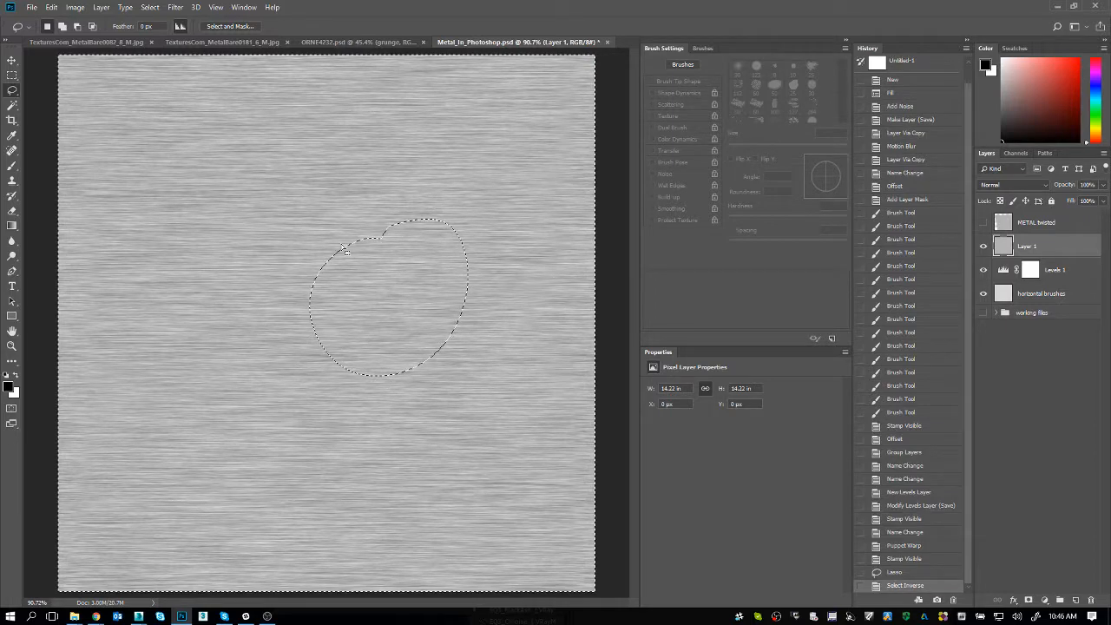
key("Delete")
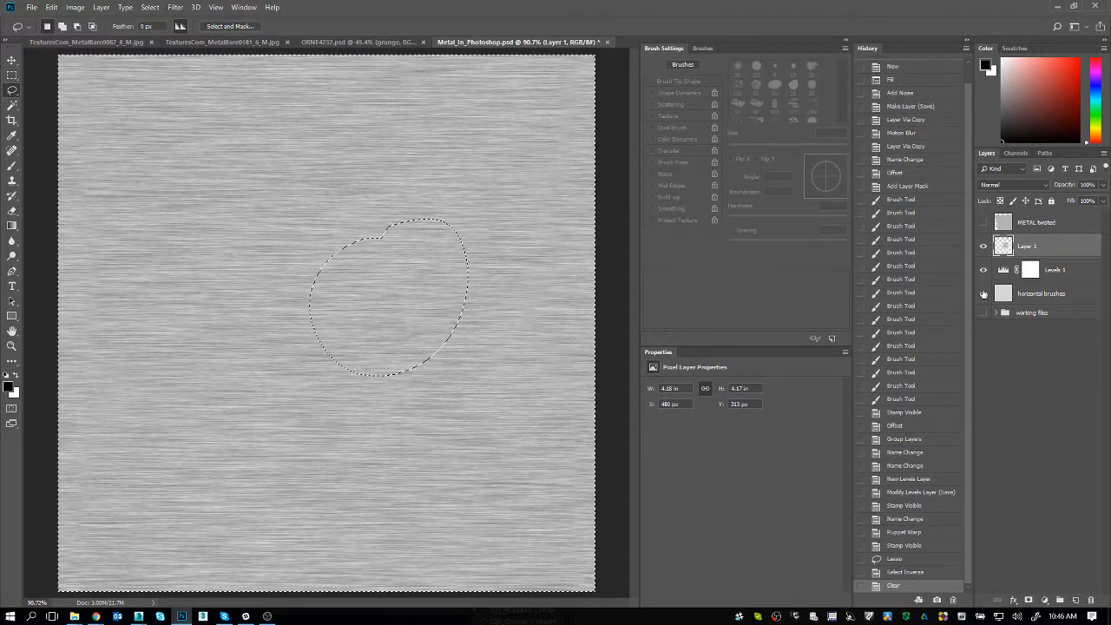
left_click_drag(983, 270, 979, 318)
left_click(982, 314)
key("ctrl+d")
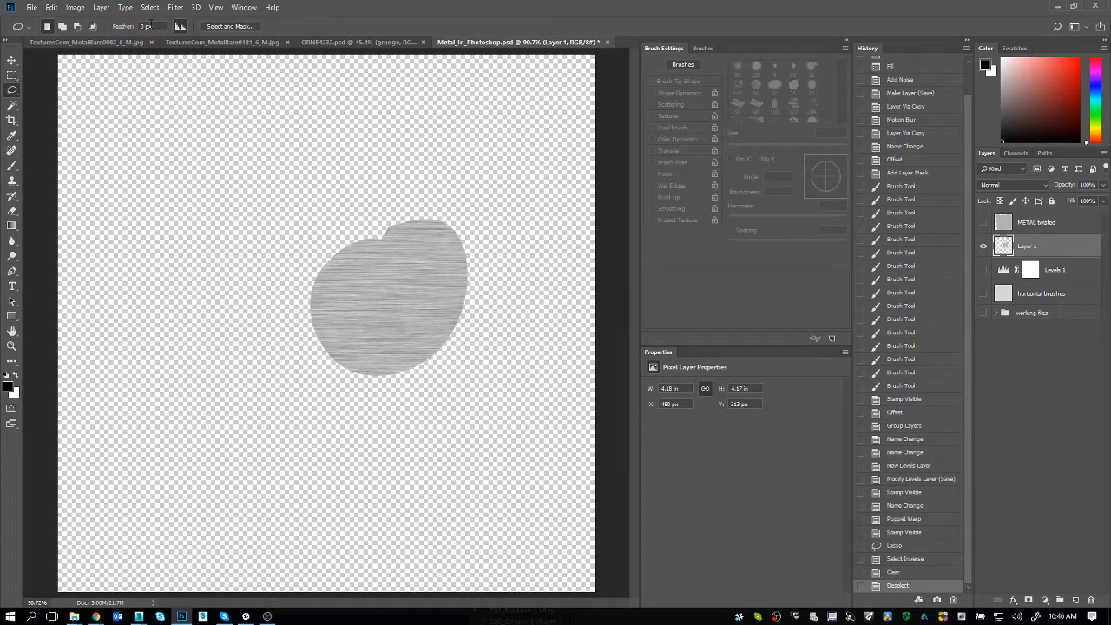
Start a Puppet Warp on the rounded patch and place pins around its edge
left_click(51, 7)
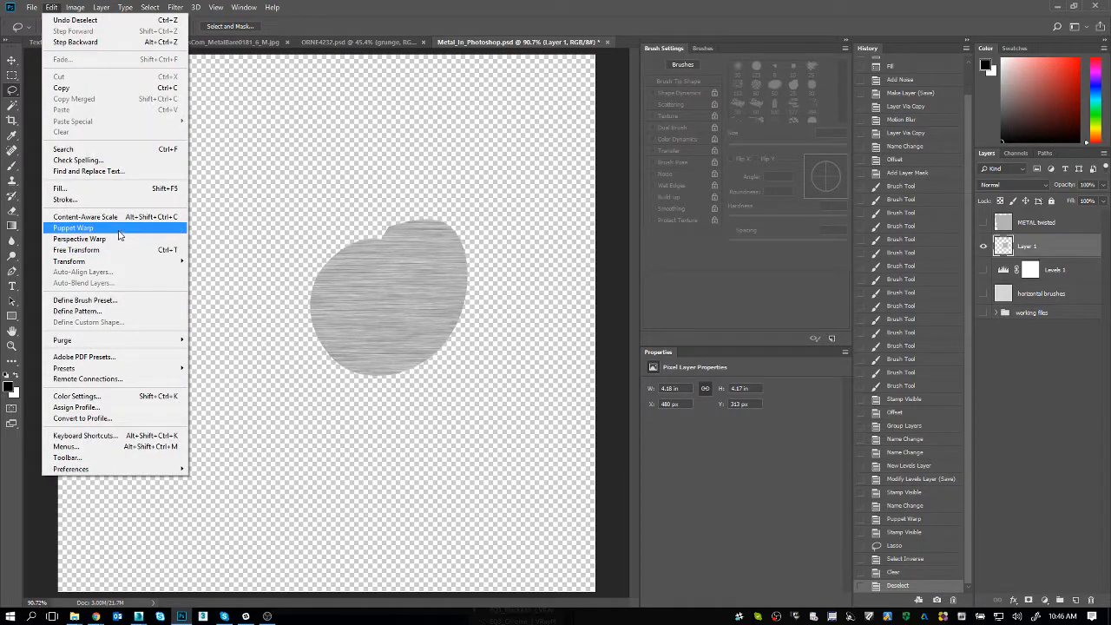
left_click(124, 228)
key("ctrl+plus")
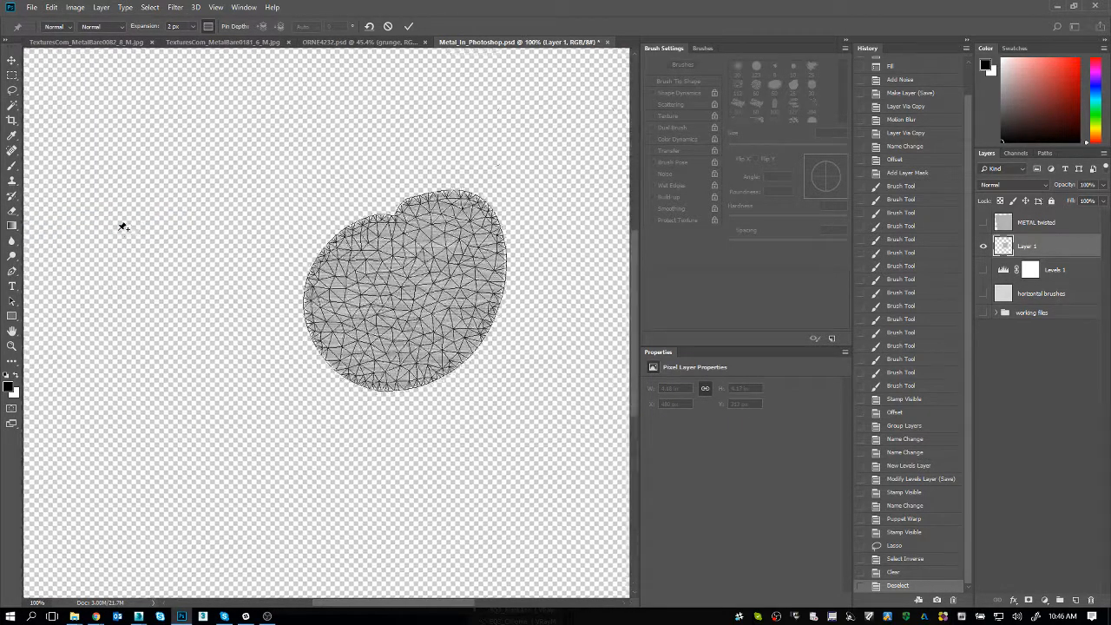
key("ctrl+plus")
left_click_drag(427, 180, 284, 245)
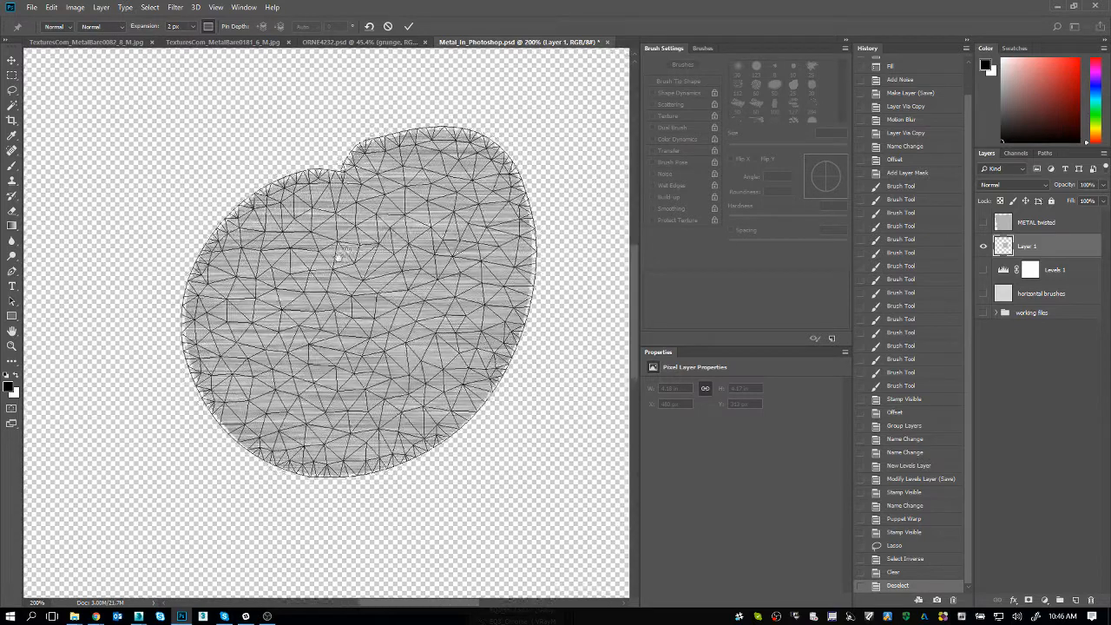
left_click(329, 476)
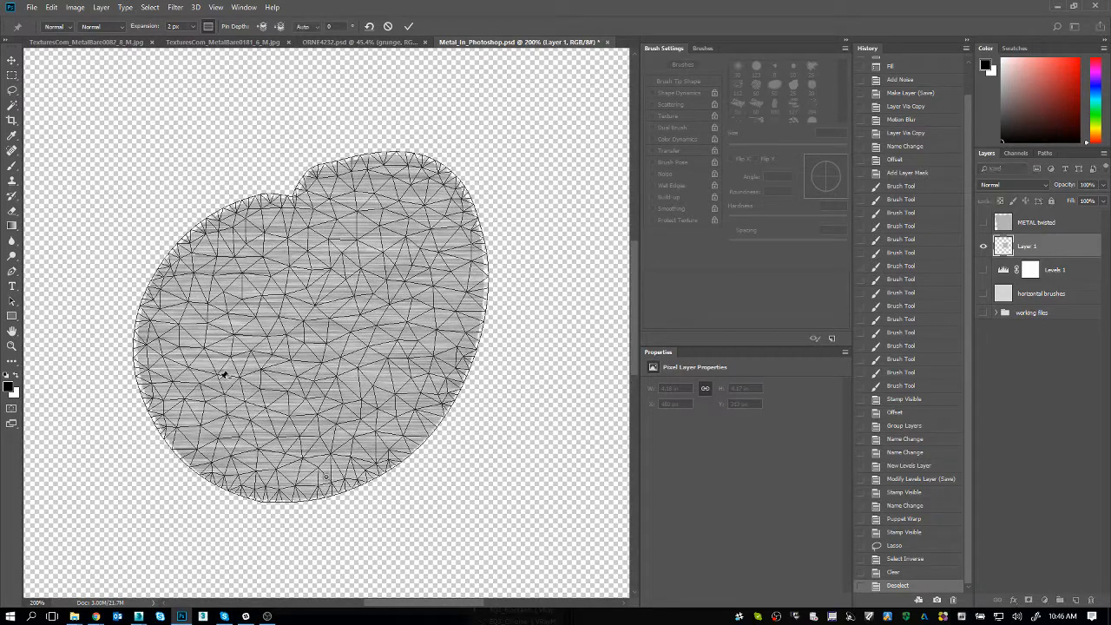
left_click(169, 356)
left_click(482, 212)
left_click(301, 200)
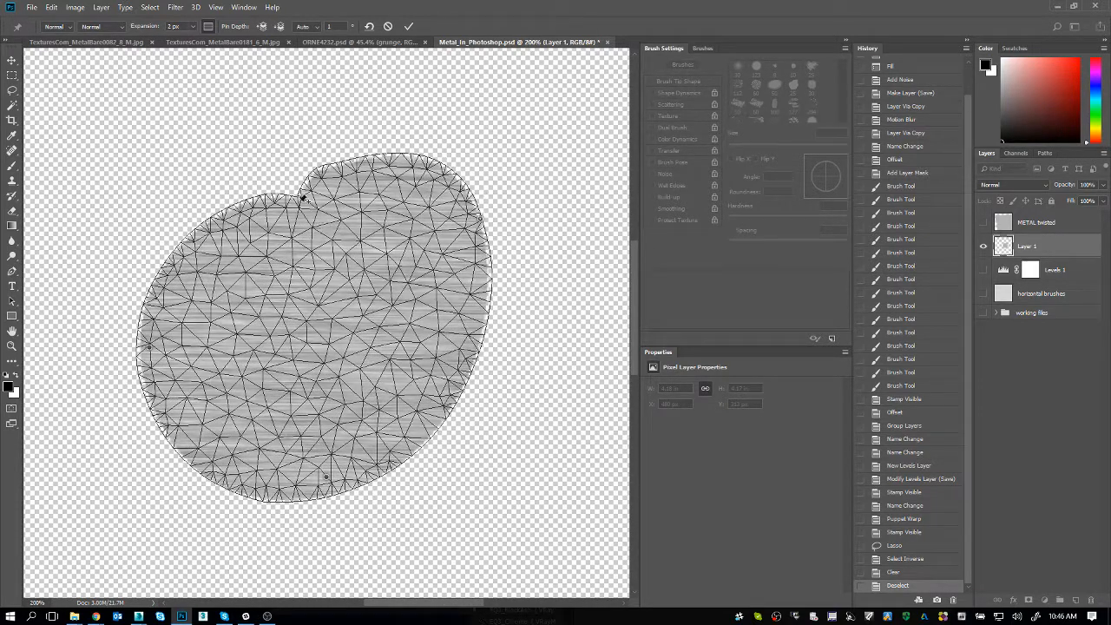
Pull the patch's puppet pins to swirl the brushed lines, stretching its left side upward, and apply the warp
left_click_drag(301, 199, 177, 306)
left_click_drag(263, 403, 228, 447)
left_click(426, 256)
left_click(450, 378)
left_click_drag(425, 256, 360, 253)
left_click_drag(282, 275, 205, 167)
left_click_drag(137, 280, 129, 202)
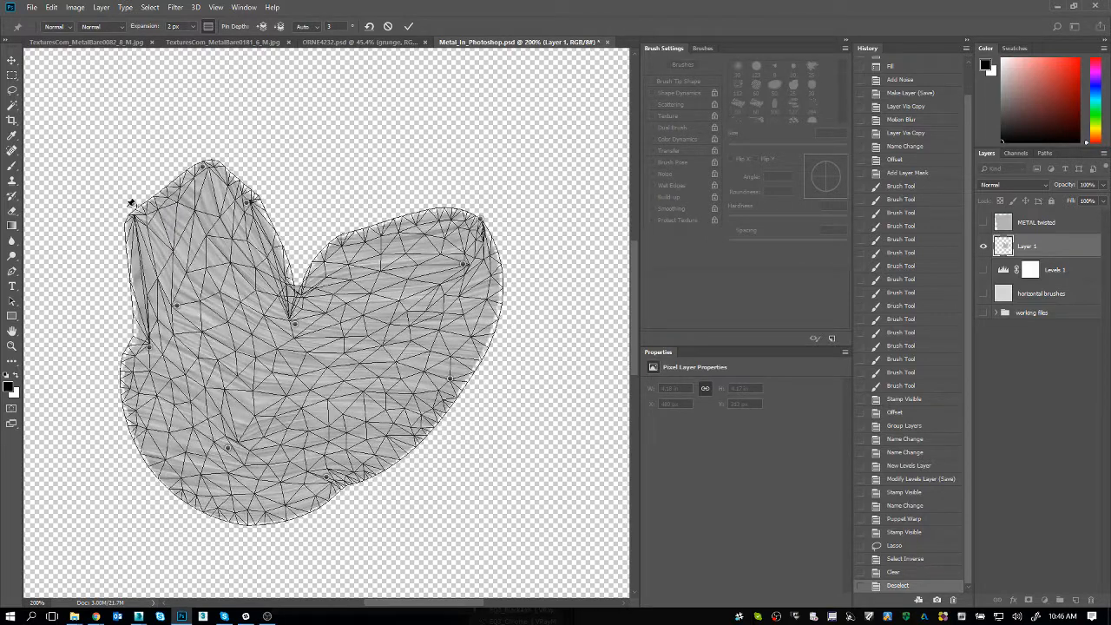
key("Return")
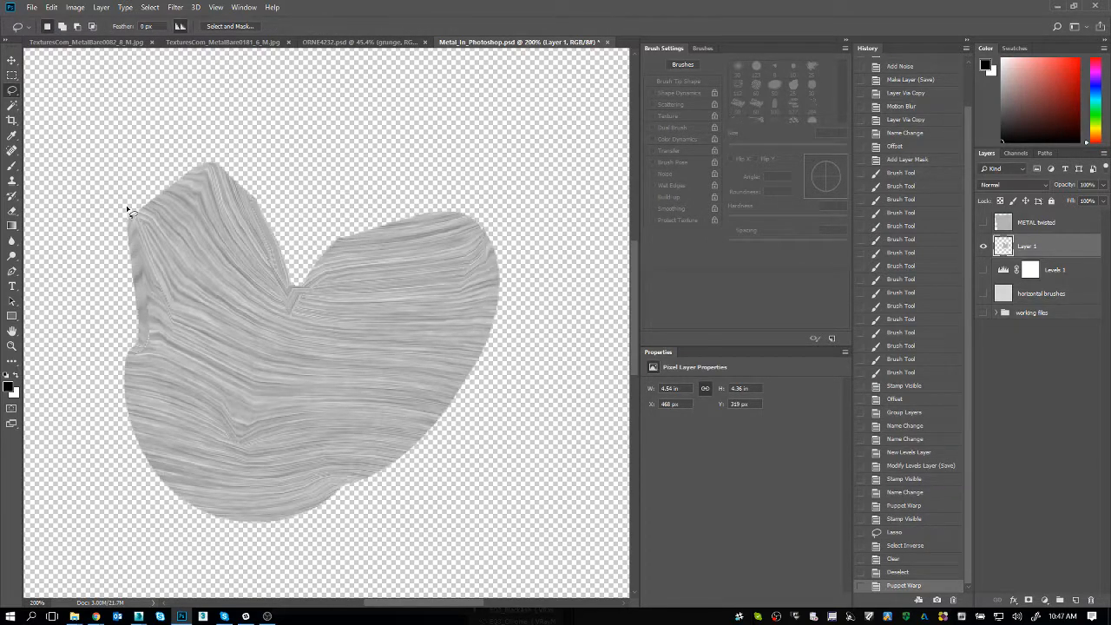
key("ctrl+0")
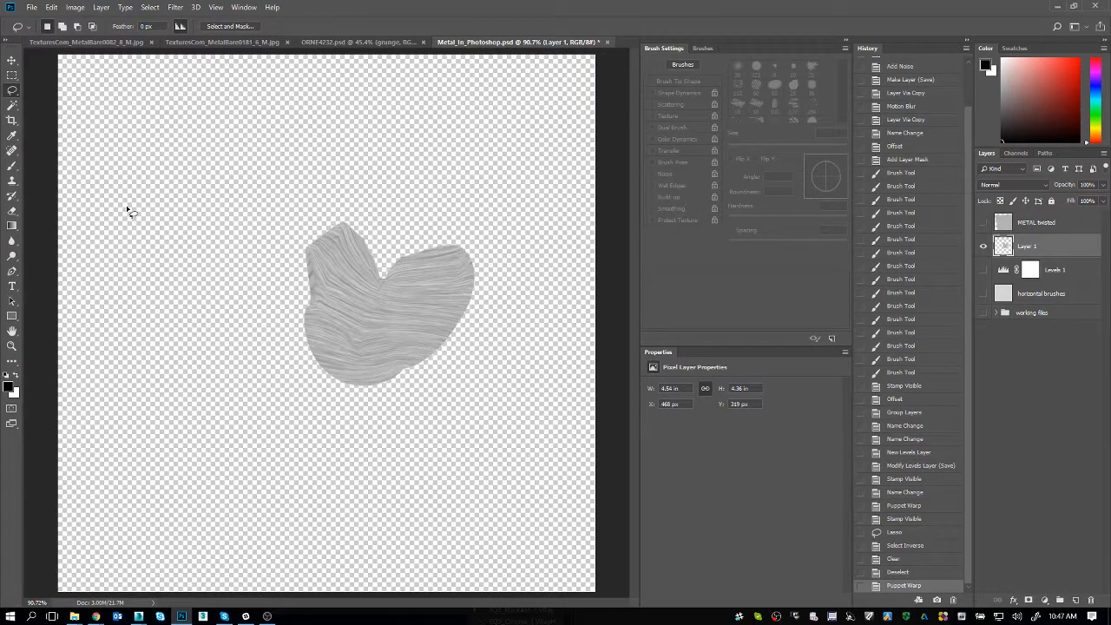
Show METAL twisted, move the warped patch layer above it, and compare the result with the open metal reference photos
left_click(983, 223)
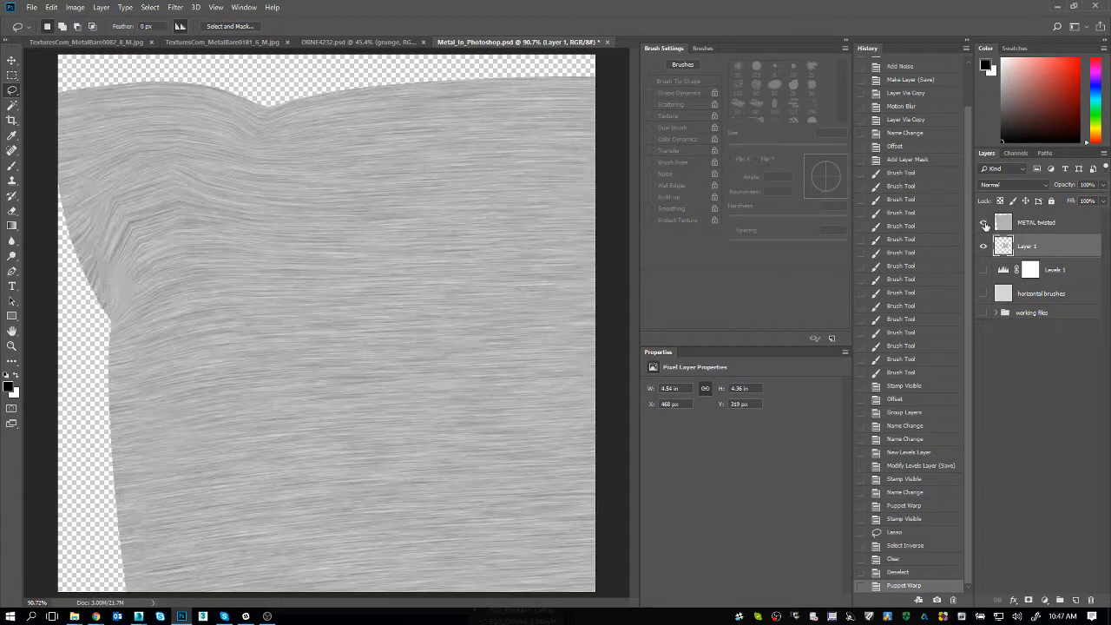
mouse_move(1027, 247)
left_mouse_down()
mouse_move(1003, 243)
mouse_move(1024, 219)
left_mouse_up()
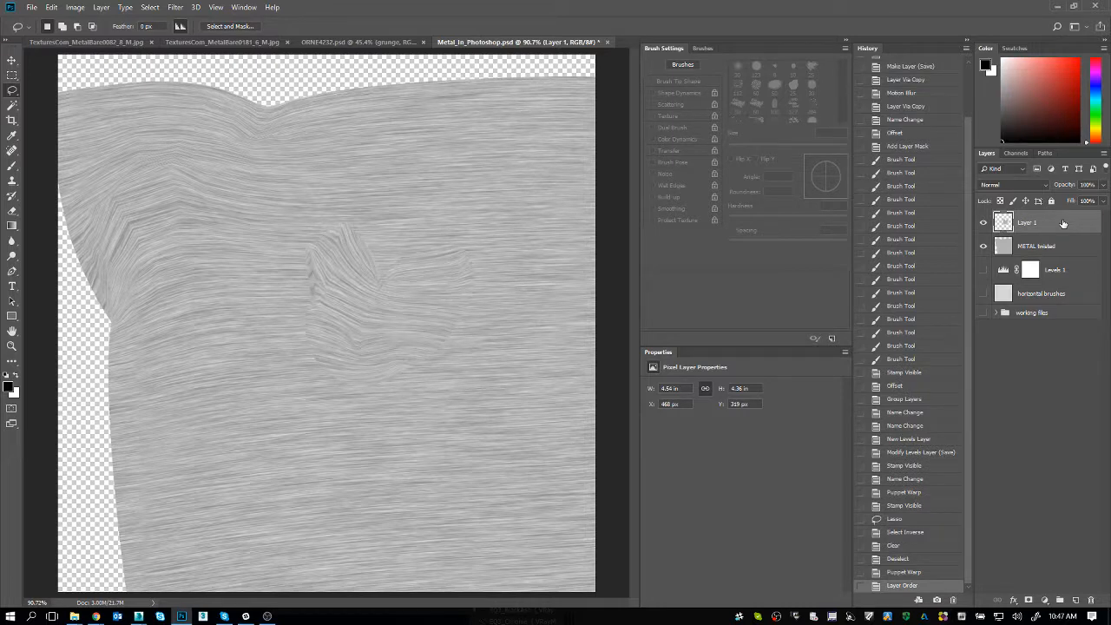
key("z")
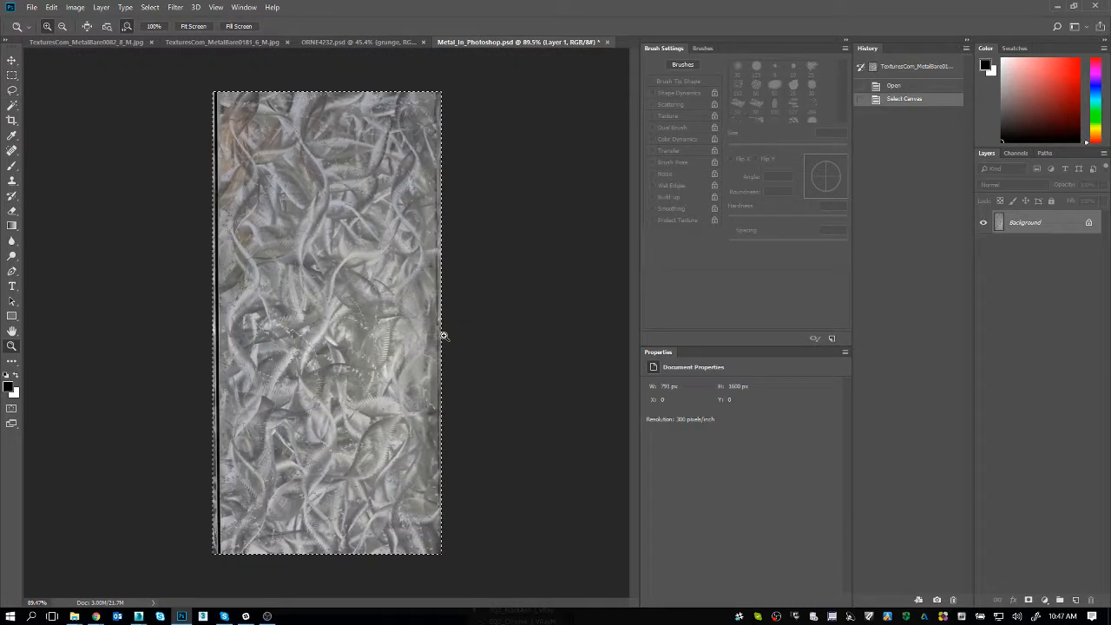
key("ctrl+Tab")
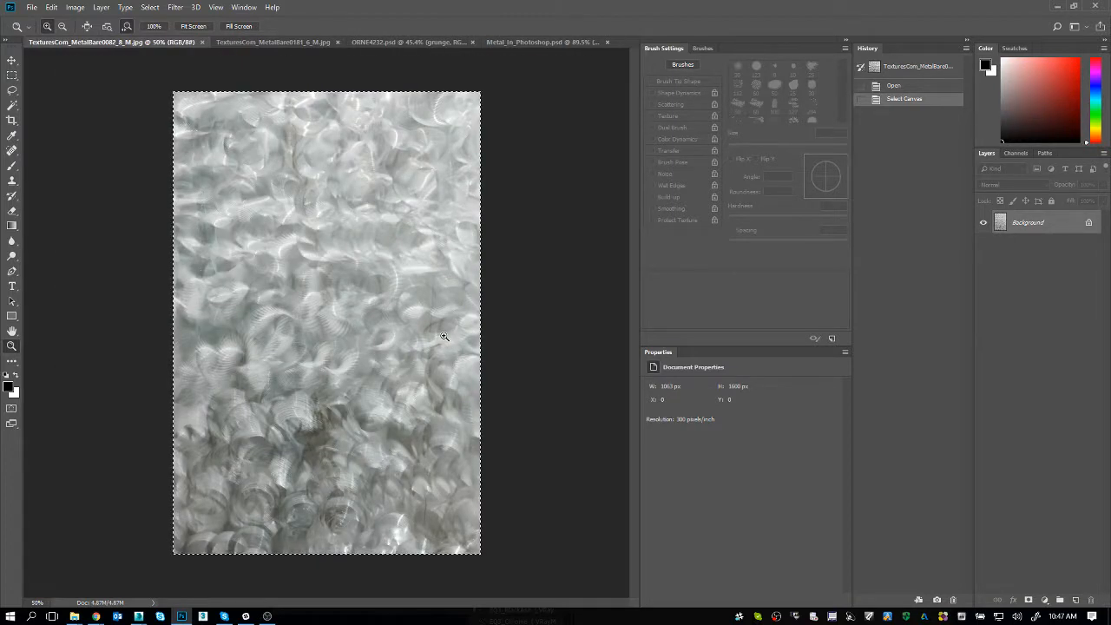
key("ctrl+shift+Tab")
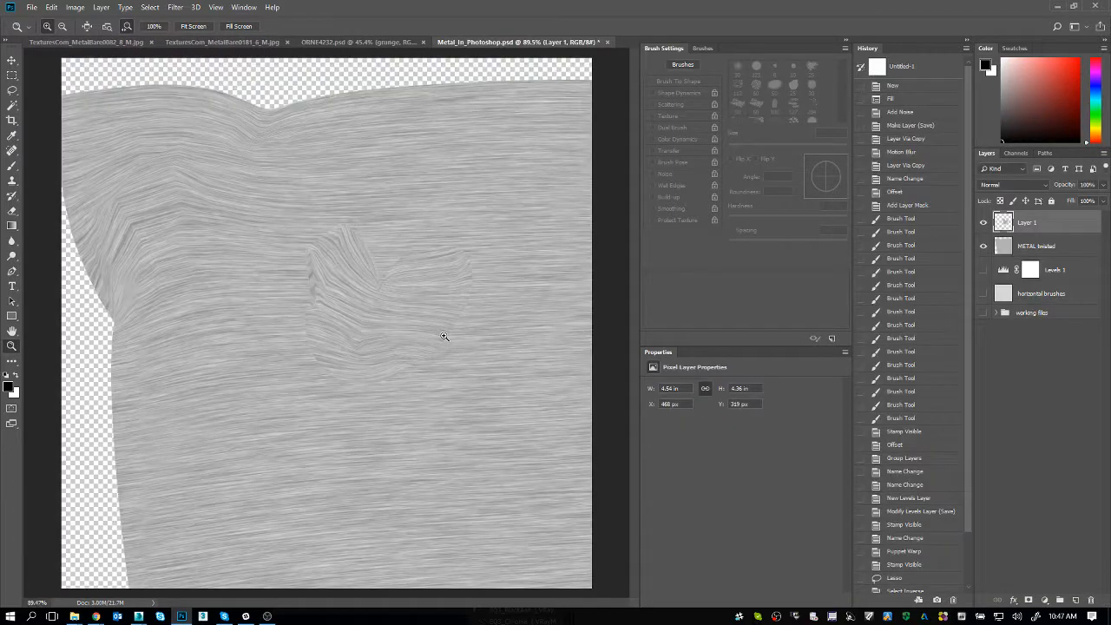
left_click_drag(443, 336, 540, 413)
Rename the warped patch layer "metal twisted 2"
left_click(1036, 246)
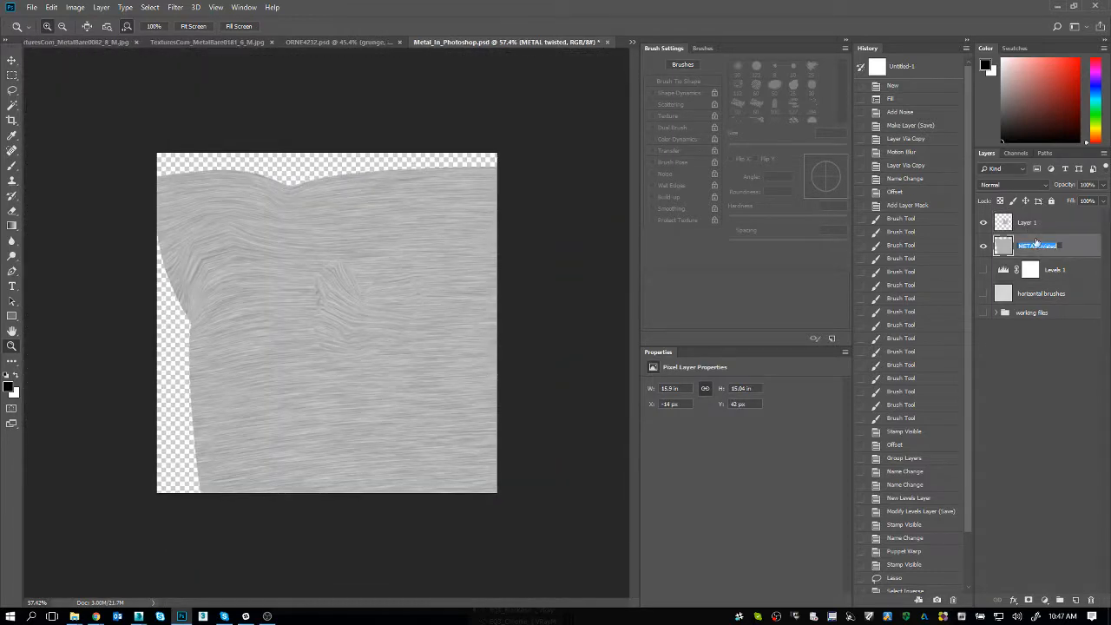
double_click(1026, 222)
type("c")
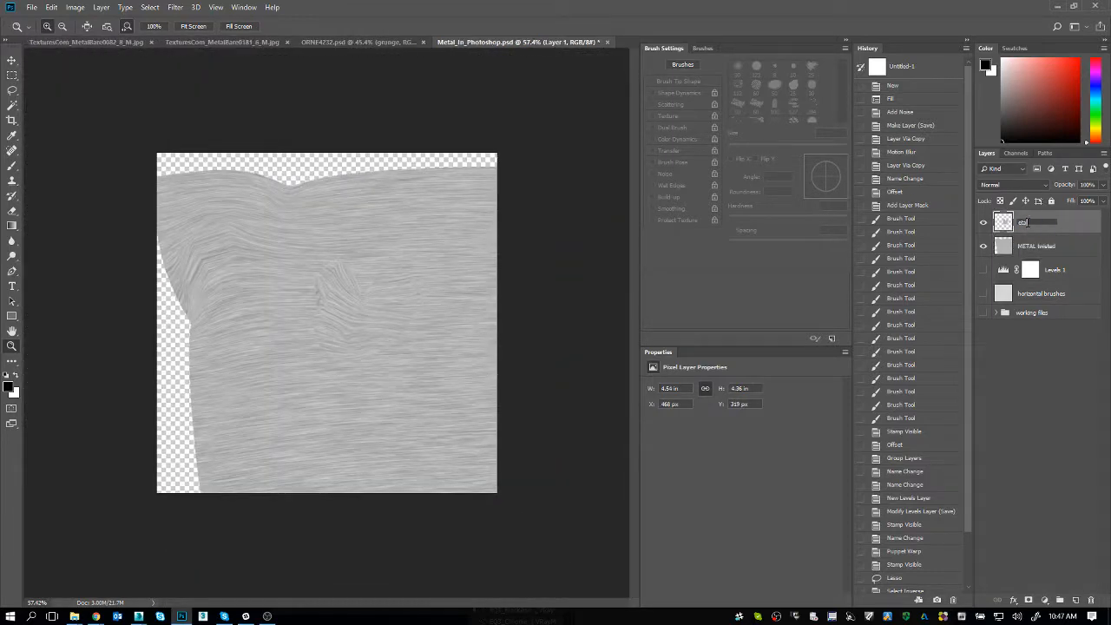
type("etal twisted 2")
key("Return")
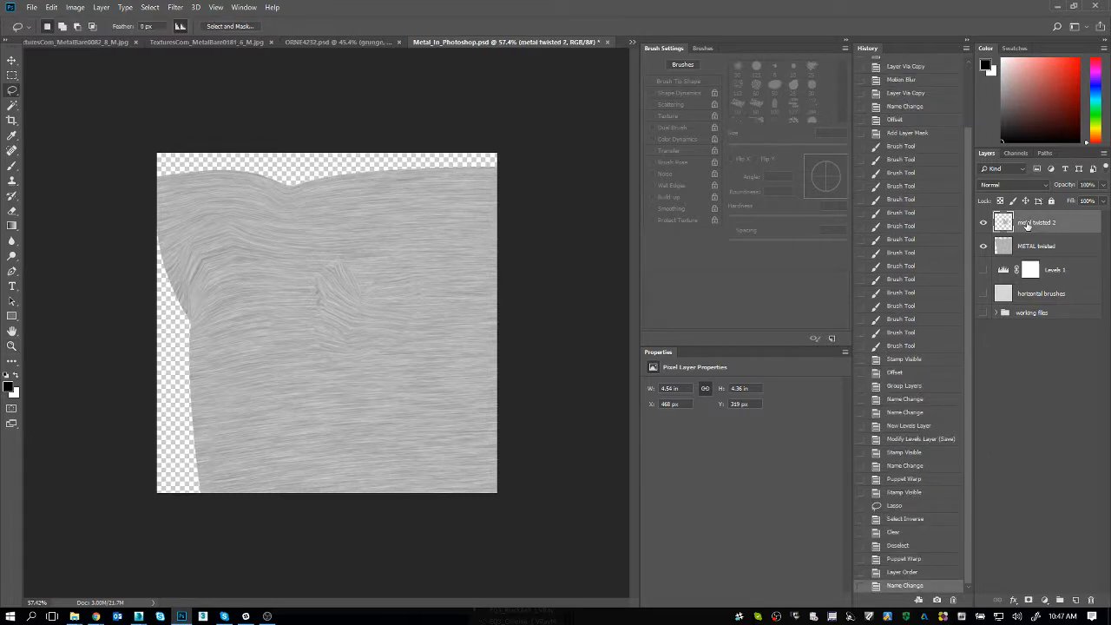
Hide both twisted layers, show all layers below them, and stamp the visible layers onto a new layer above Levels 1
left_click_drag(983, 222, 984, 317)
left_click(1031, 271)
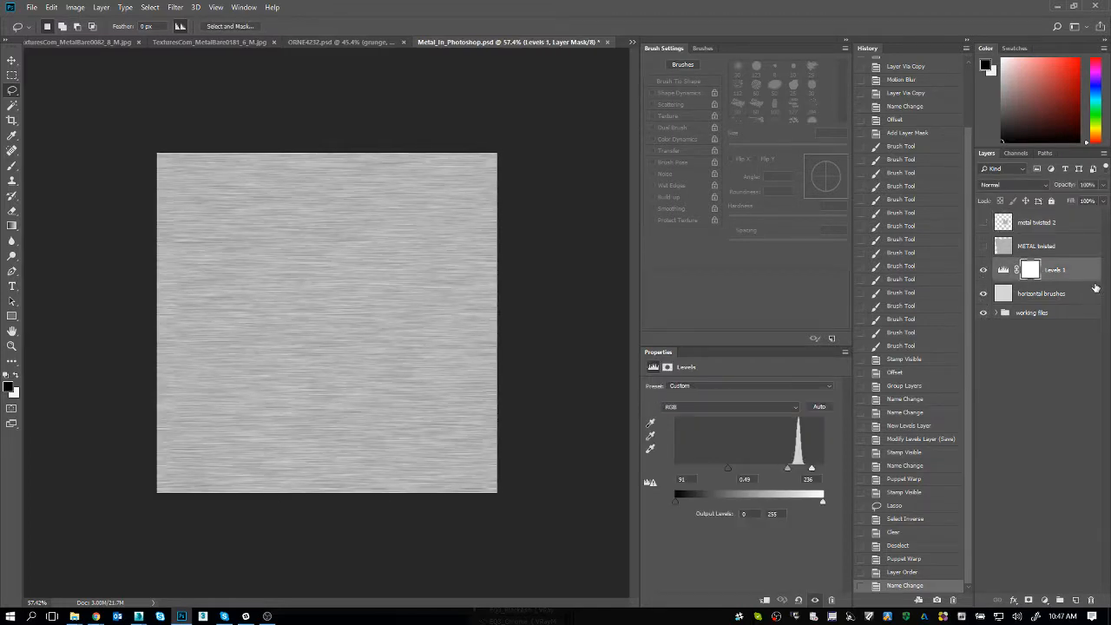
key("ctrl+shift+alt+e")
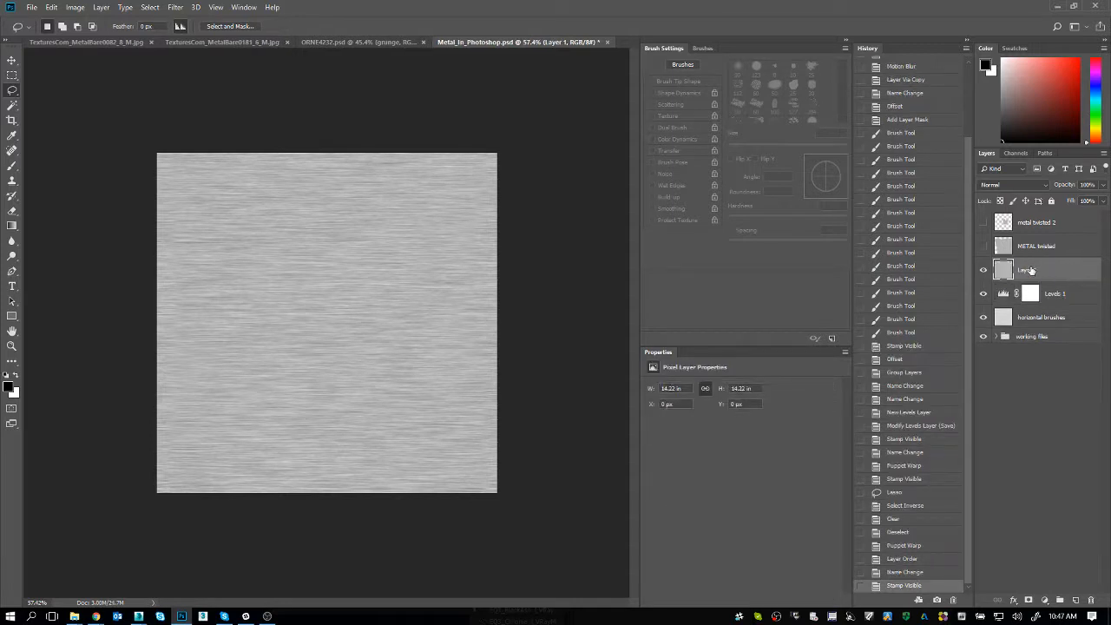
Rename the newly stamped layer "metal 3"
double_click(1027, 270)
type("metal 3")
key("Return")
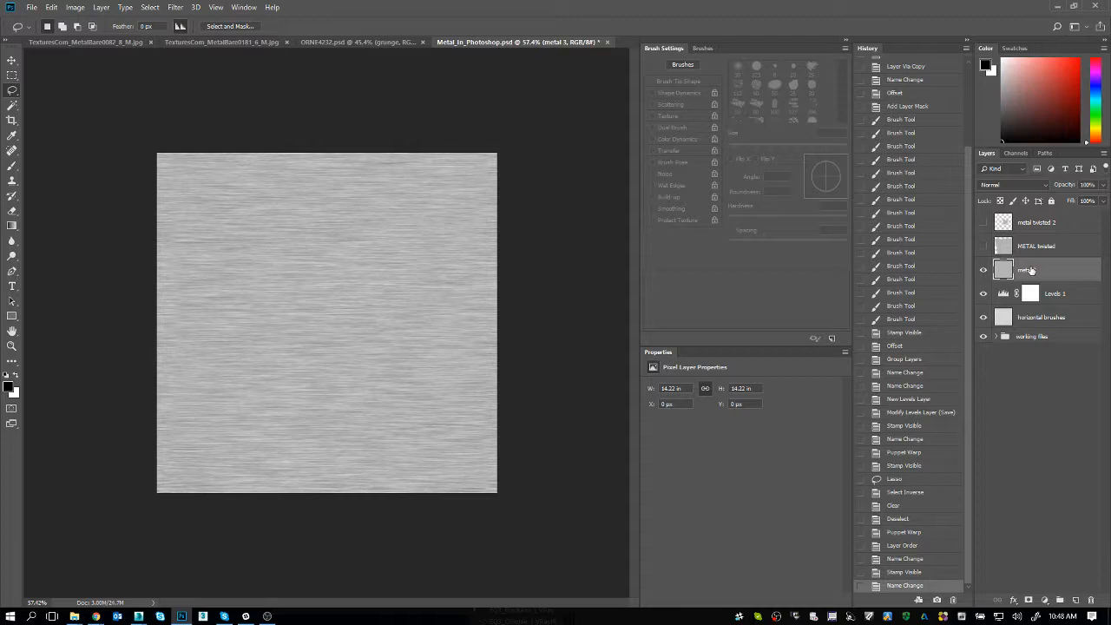
Reduce metal 3 to a rectangular patch of about 454 by 154 px, clearing everything around it, and show only that layer
key("m")
mouse_move(236, 328)
left_mouse_down()
mouse_move(329, 377)
mouse_move(387, 378)
left_mouse_up()
key("ctrl+shift+i")
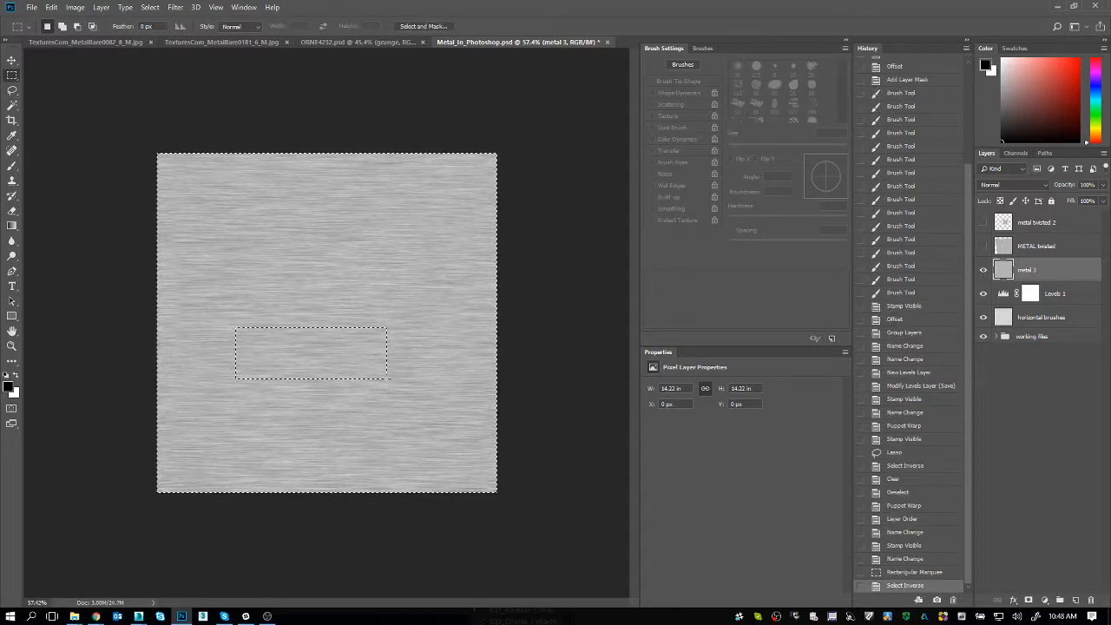
key("Delete")
key("Delete")
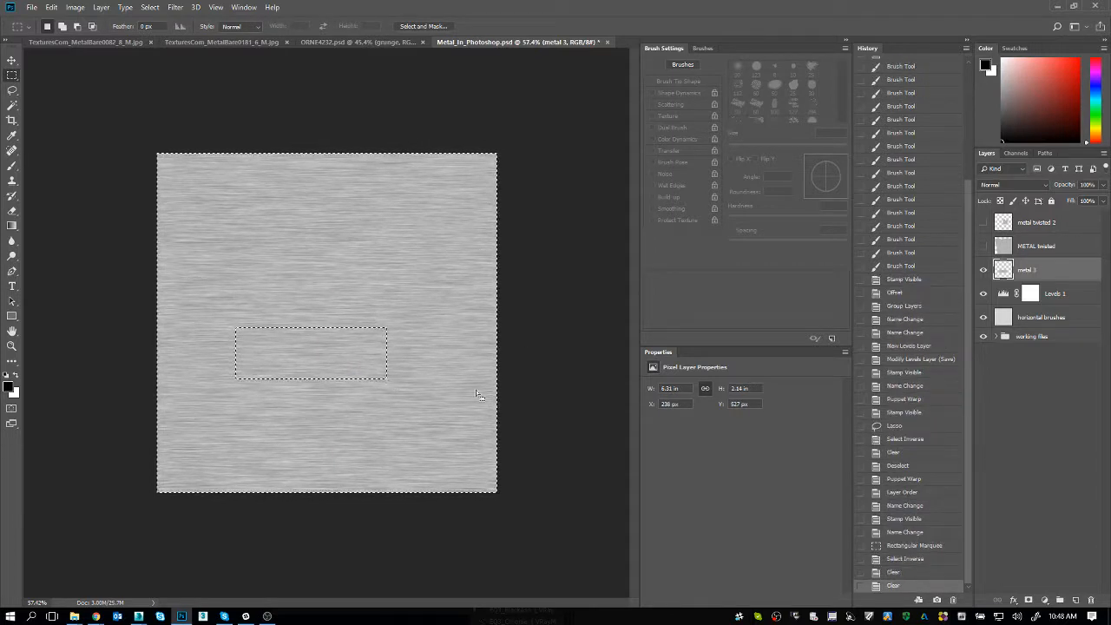
key("ctrl+d")
left_click(983, 270, "alt")
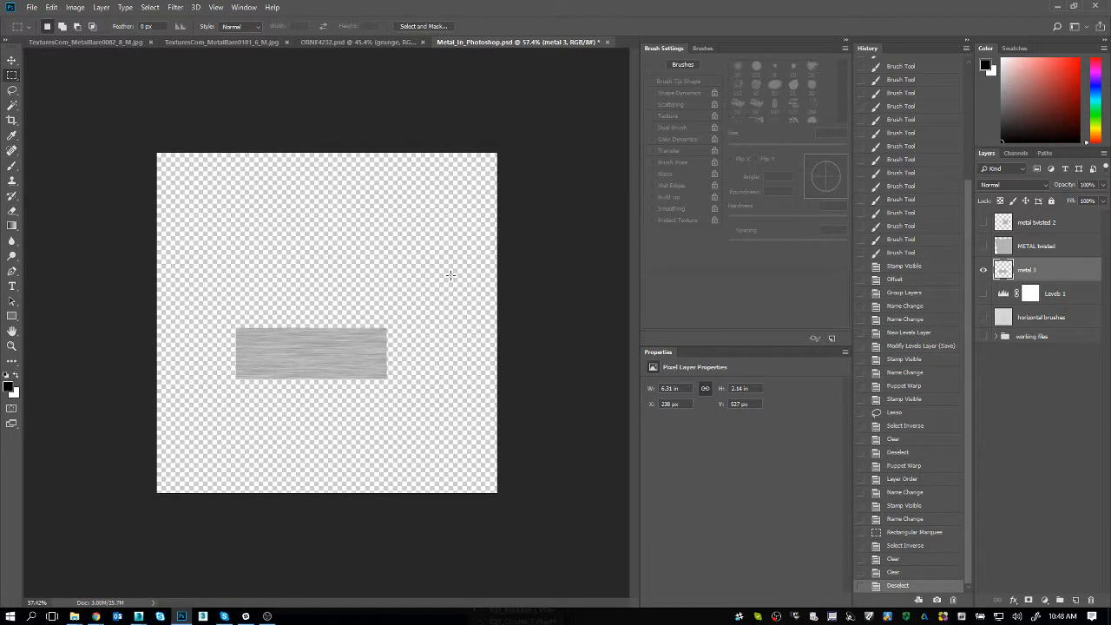
left_click(51, 7)
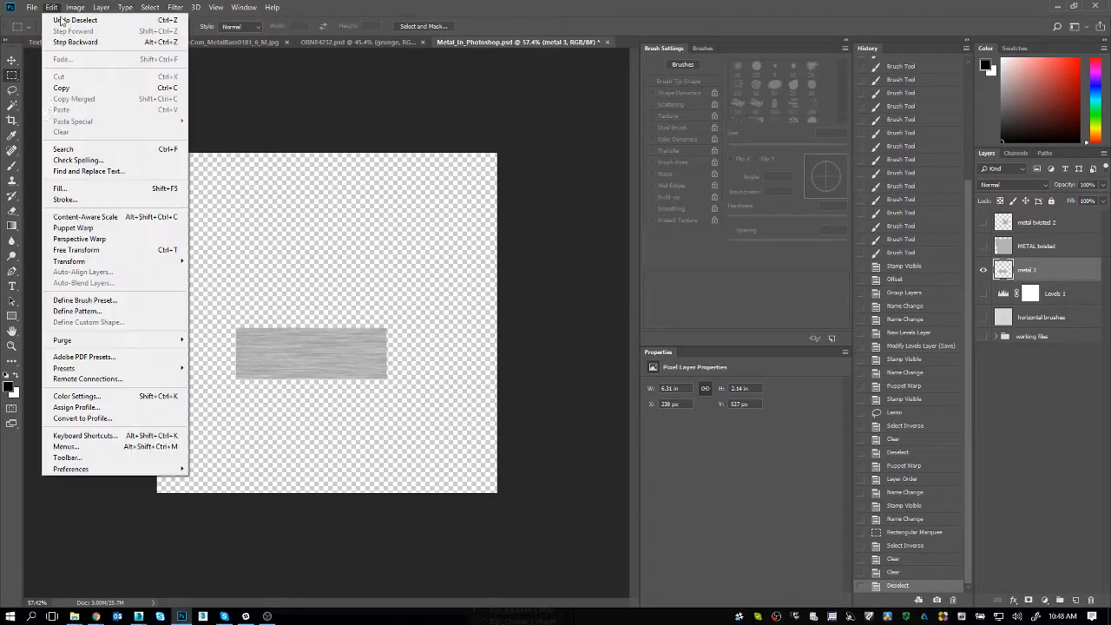
left_click(38, 231)
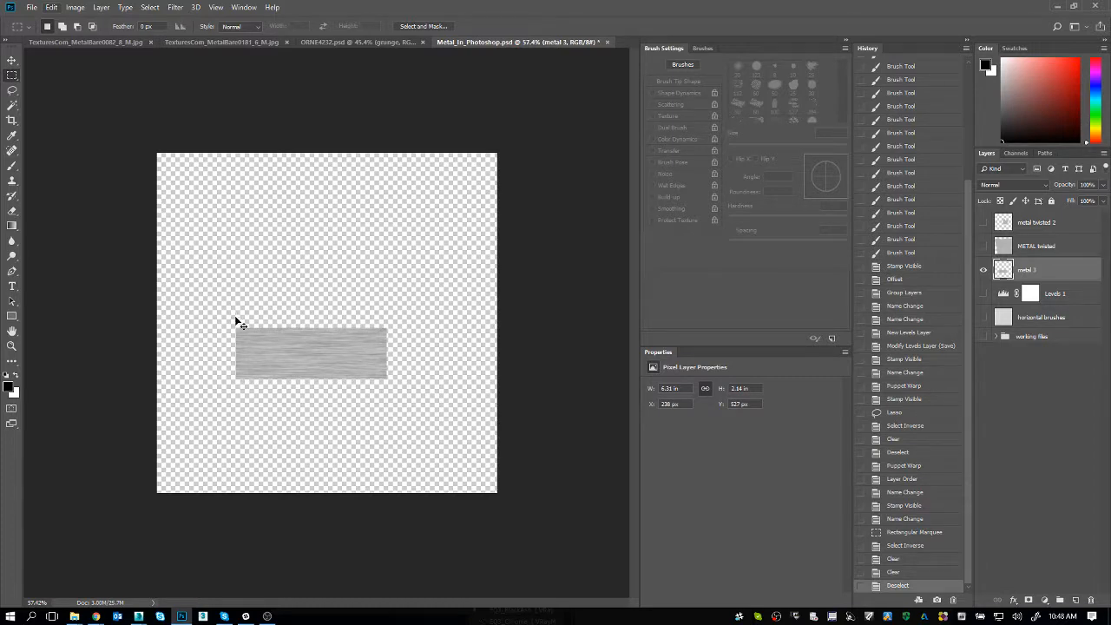
Make all layers visible again and compare the twisted metal with the TexturesCom_MetalBare0181 reference photo
key("ctrl+0")
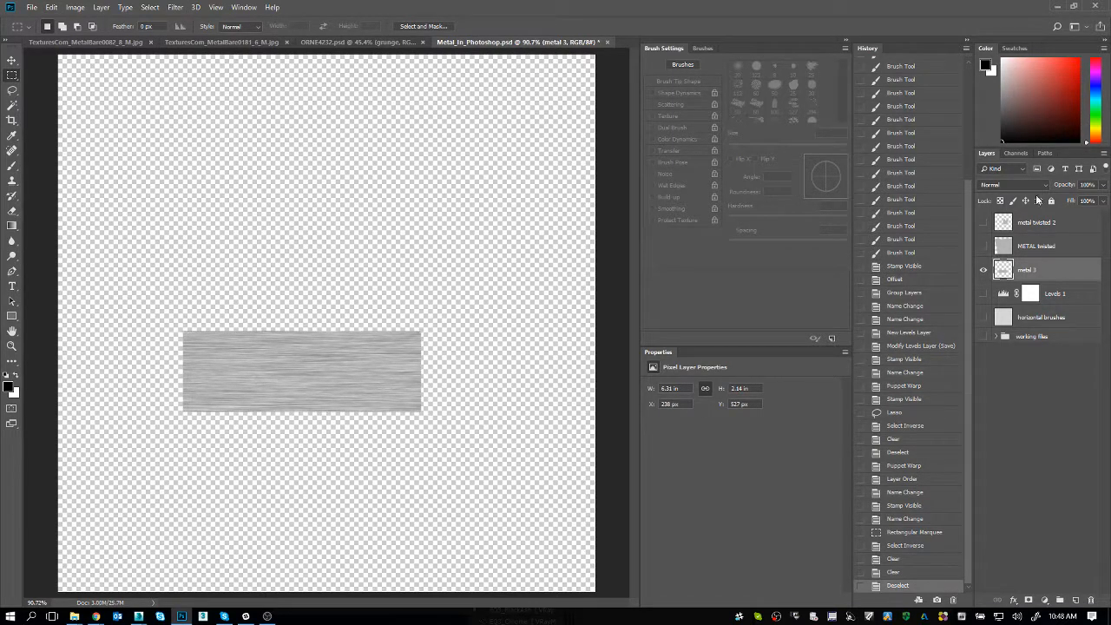
left_click_drag(983, 223, 983, 336)
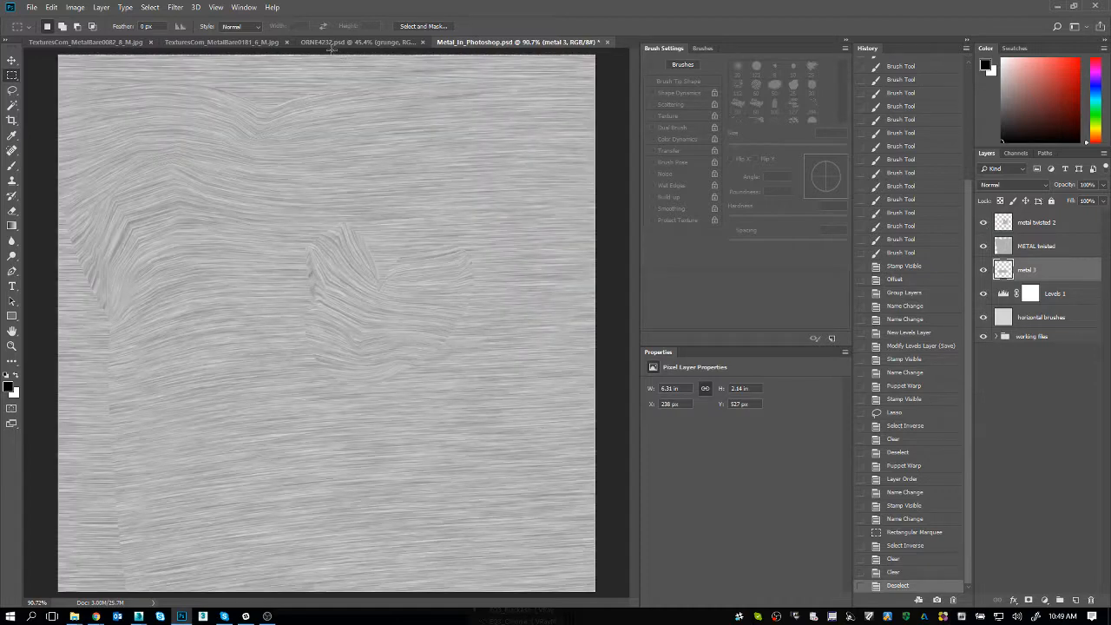
left_click(337, 43)
key("ctrl+shift+Tab")
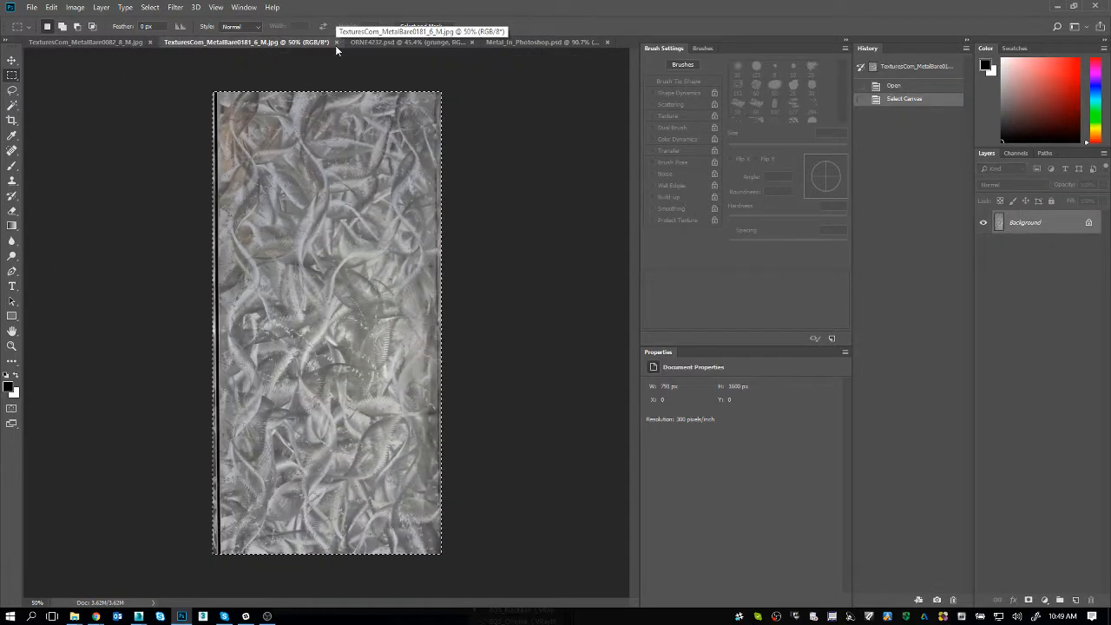
left_click(490, 42)
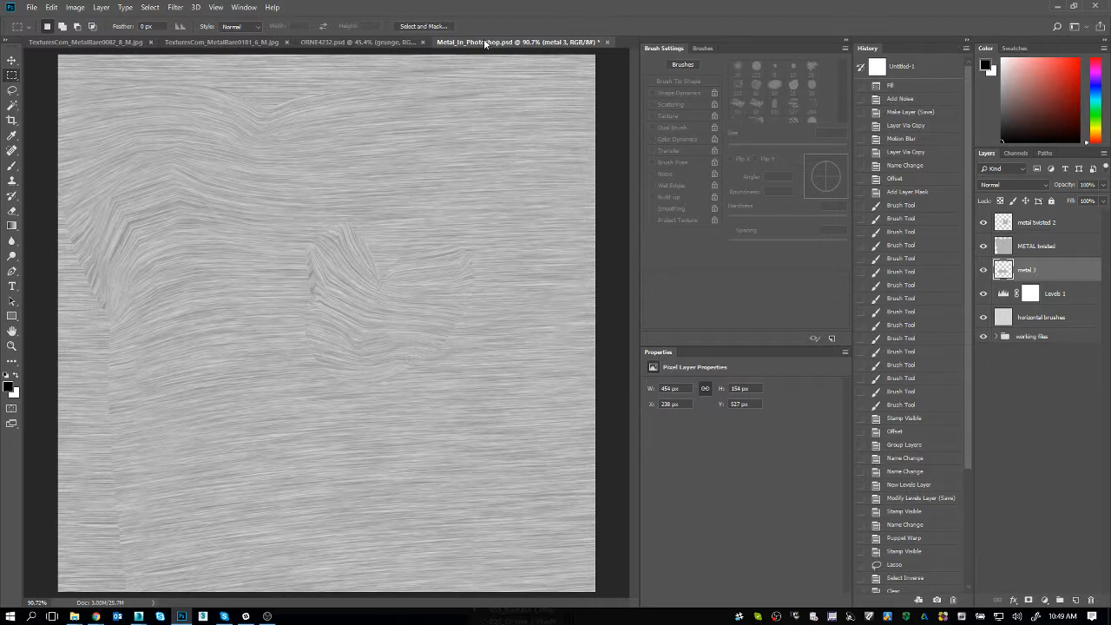
key("ctrl+n")
type("Grung")
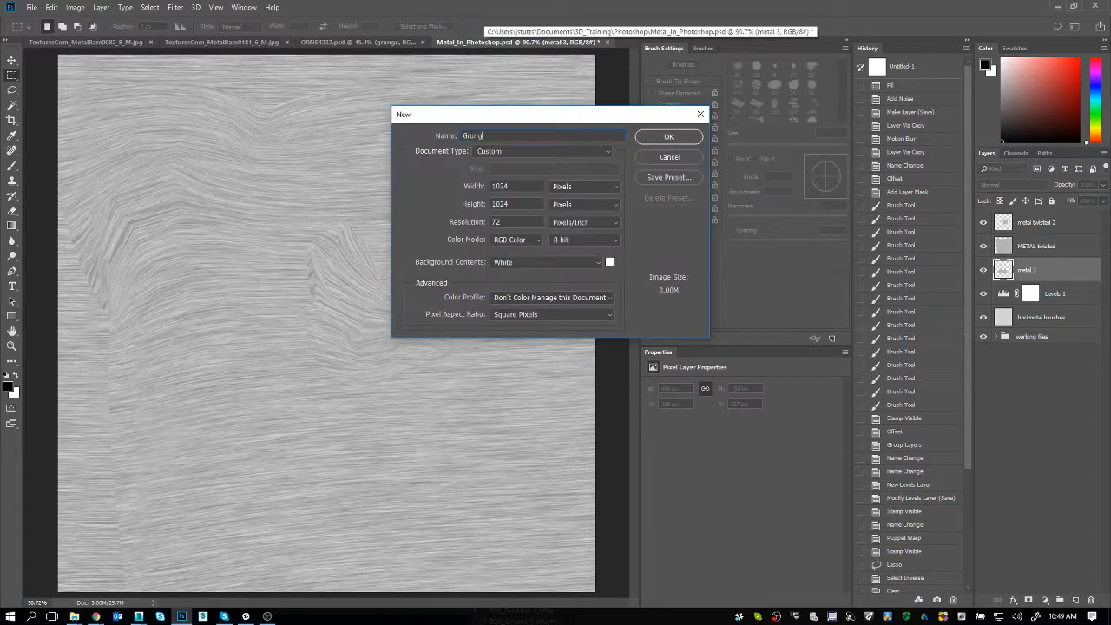
type("e Map")
key("Return")
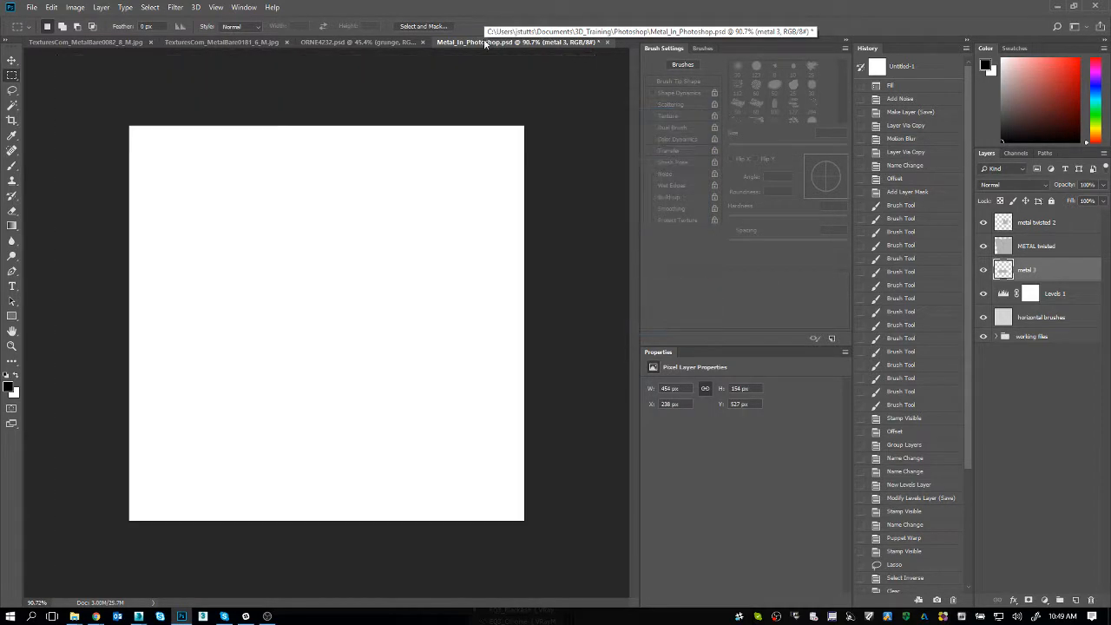
left_click(484, 42)
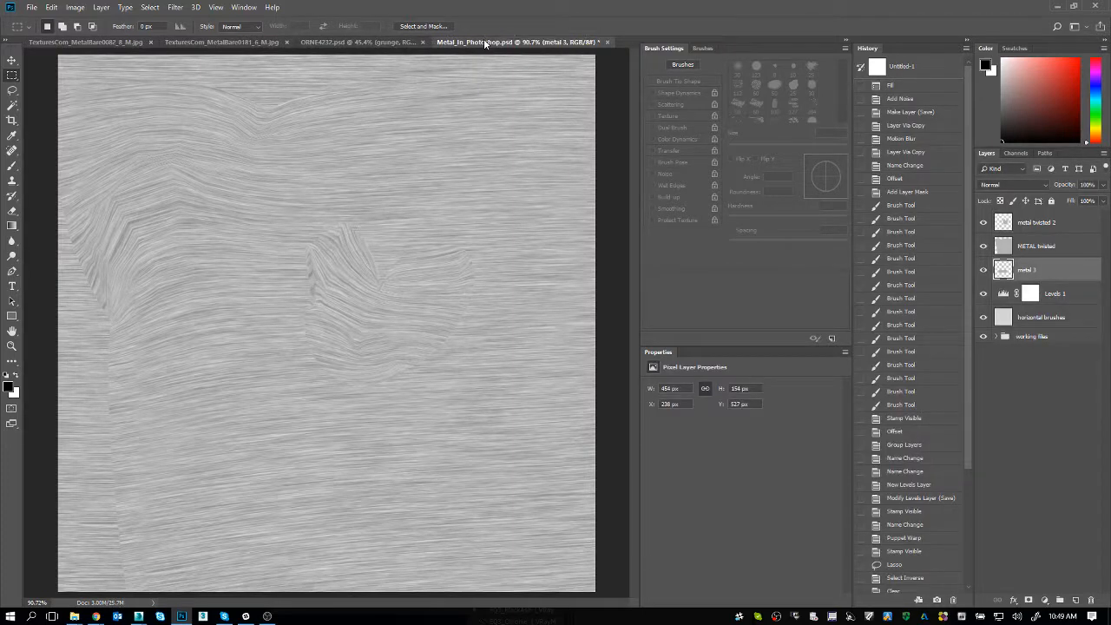
Create a 2048 by 2048 pixel document named GrungeRandom and save it as GrungeRandom.psd in the Photoshop folder
key("ctrl+n")
type("GrungeRandom")
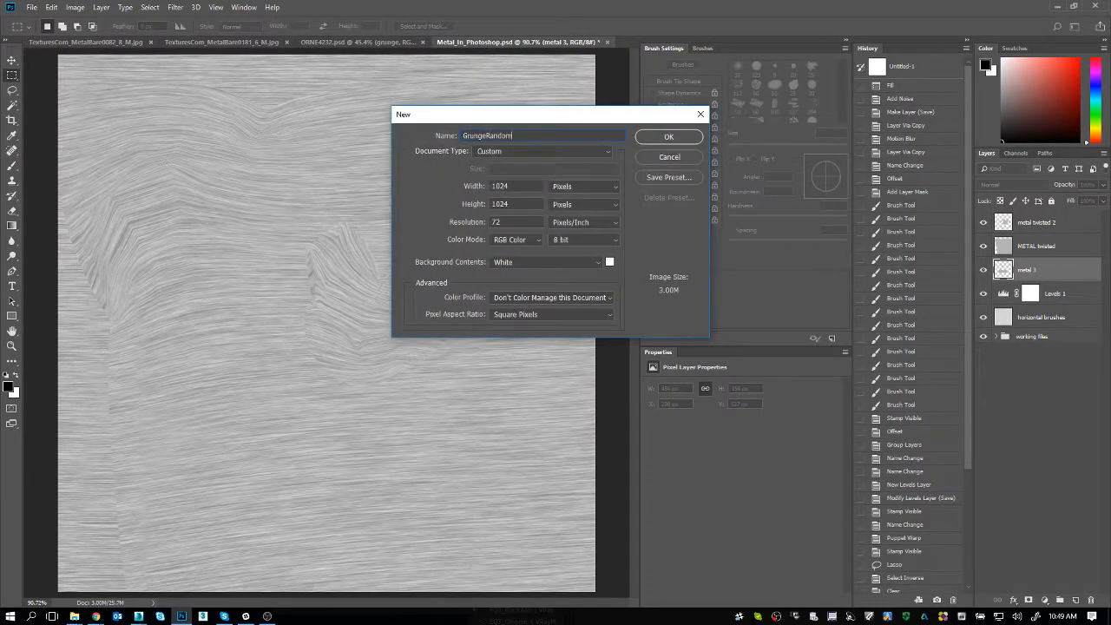
key("Tab")
type("2048")
key("Tab")
type("2048")
key("Return")
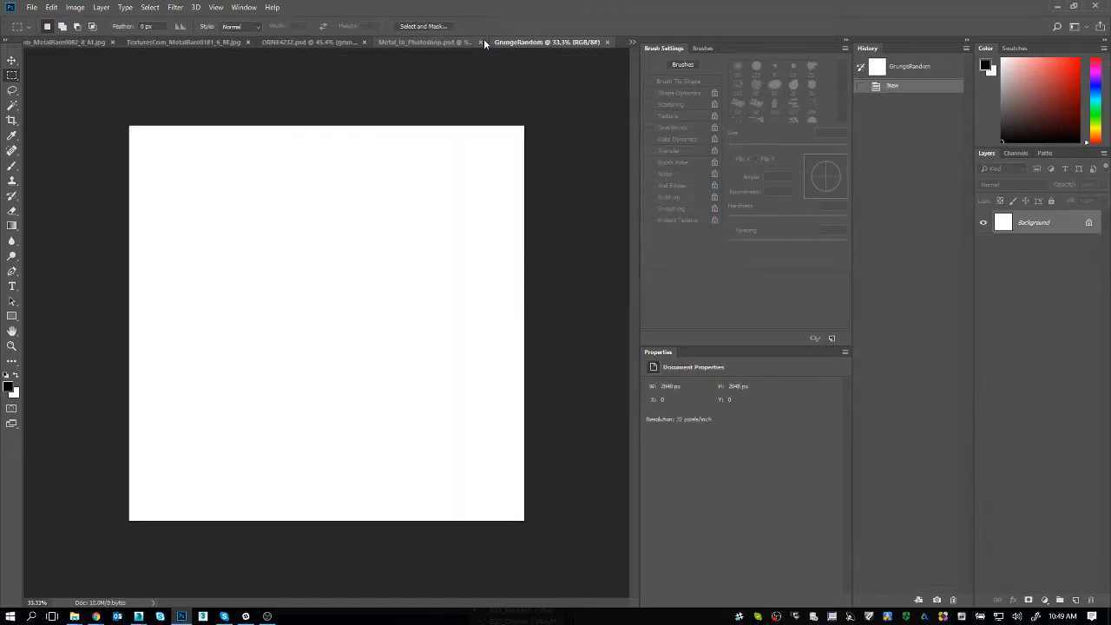
key("ctrl+s")
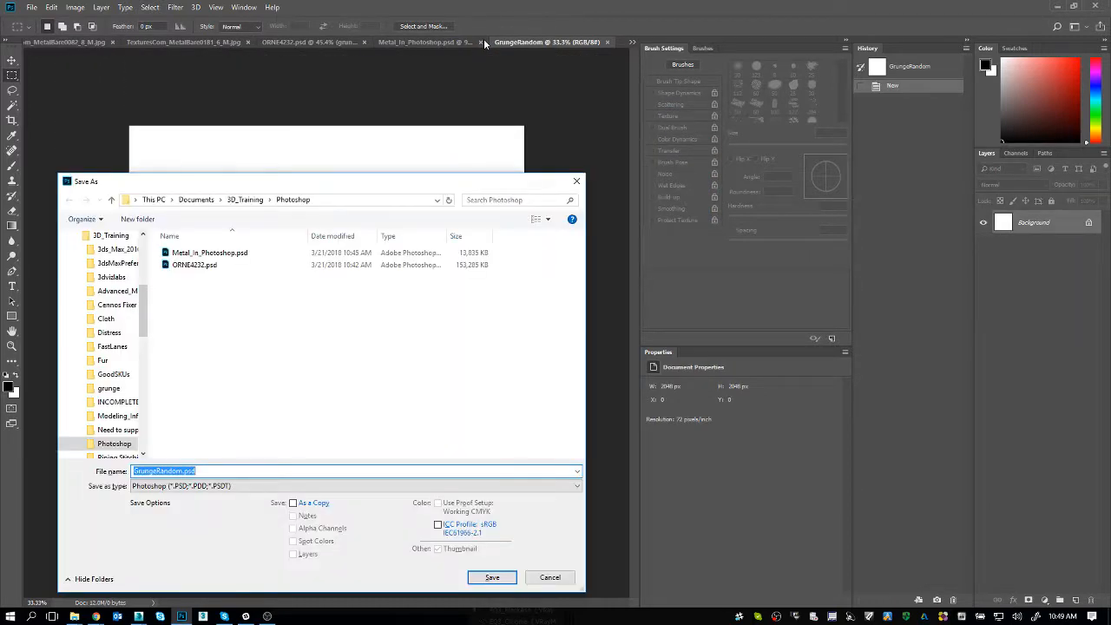
key("Return")
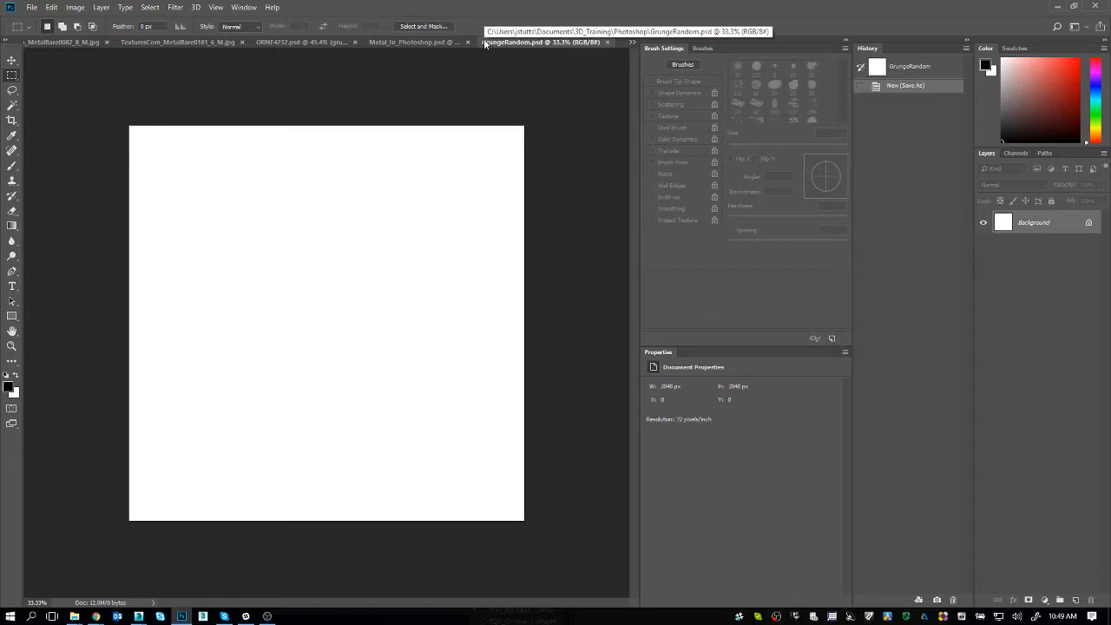
Set the foreground colour to a neutral grey with 50% brightness and fill the GrungeRandom background with it
left_click(9, 387)
left_click(719, 182)
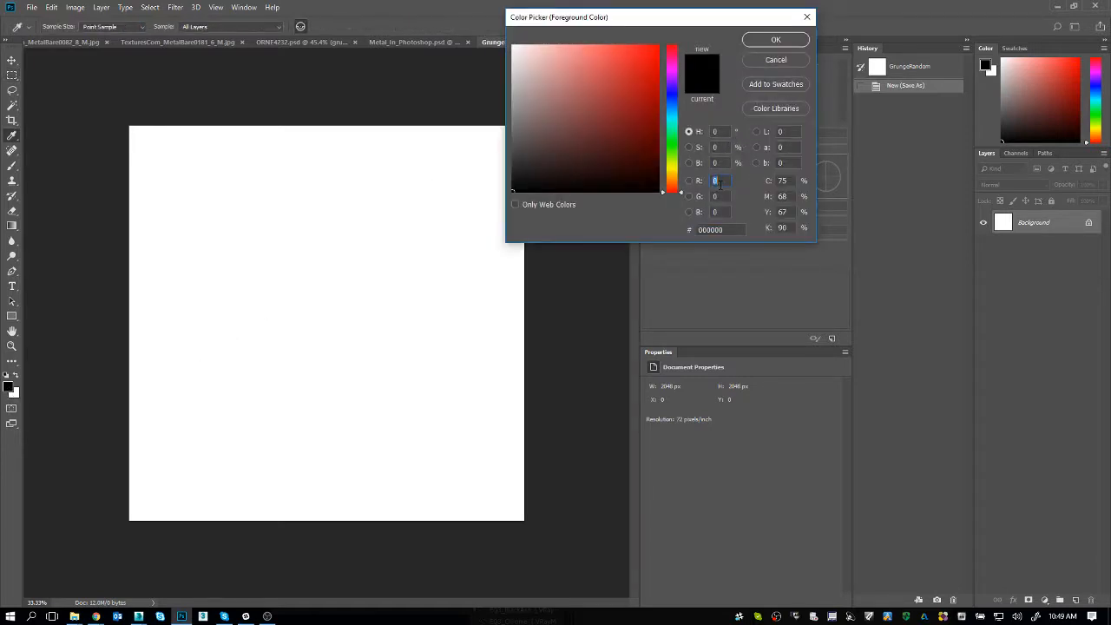
left_click(719, 164)
type("120")
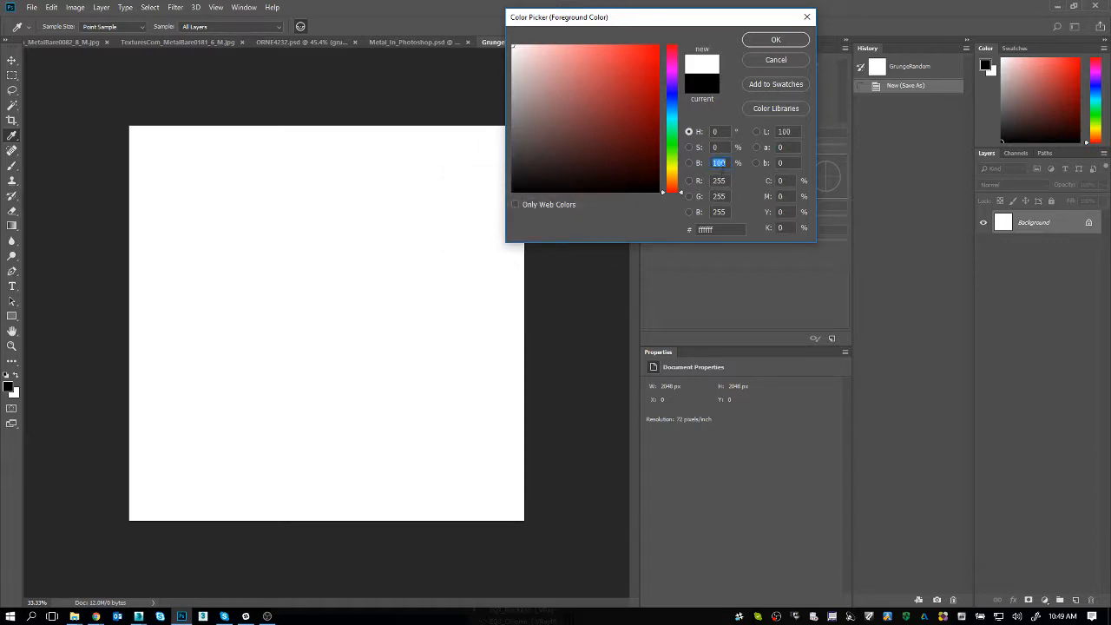
type("50")
key("Return")
key("m")
key("alt+BackSpace")
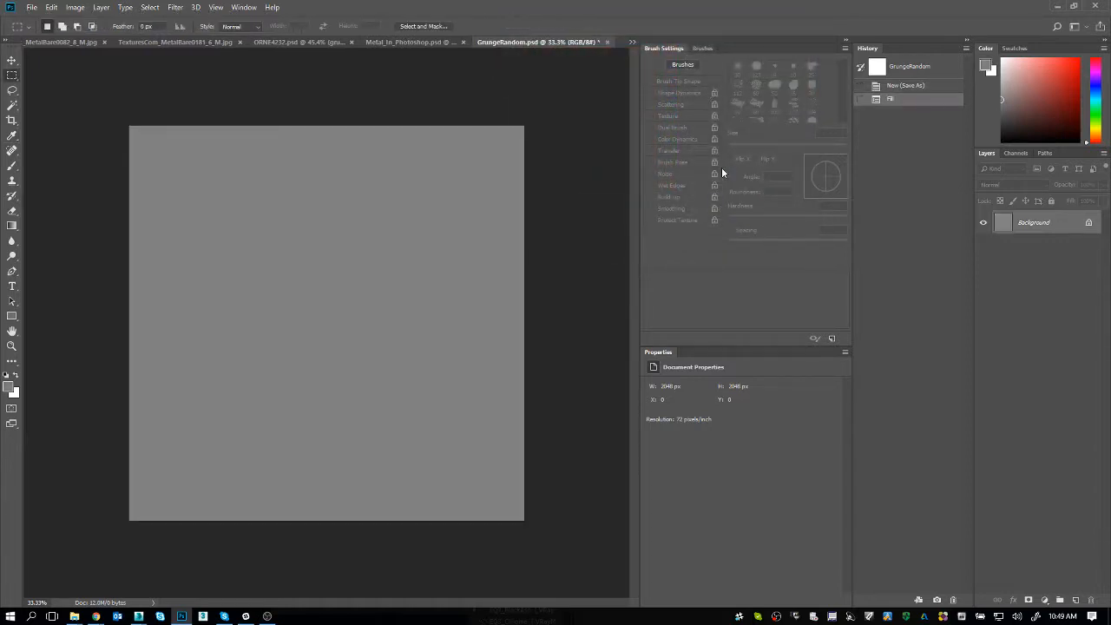
Convert the locked Background into a regular layer named "bg"
double_click(1032, 224)
type("bg")
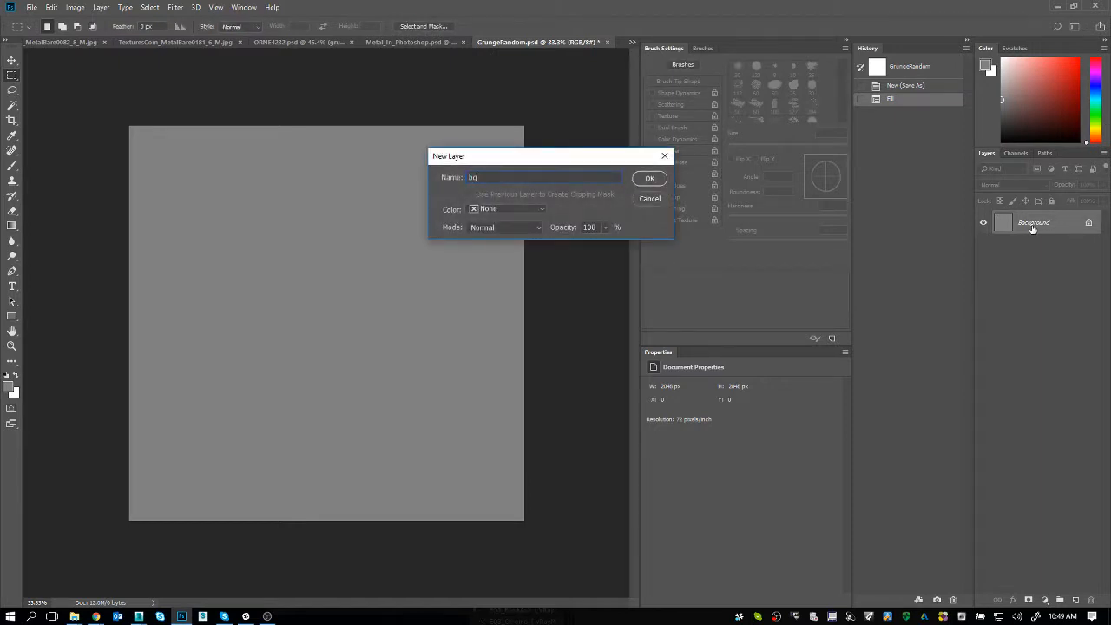
key("Return")
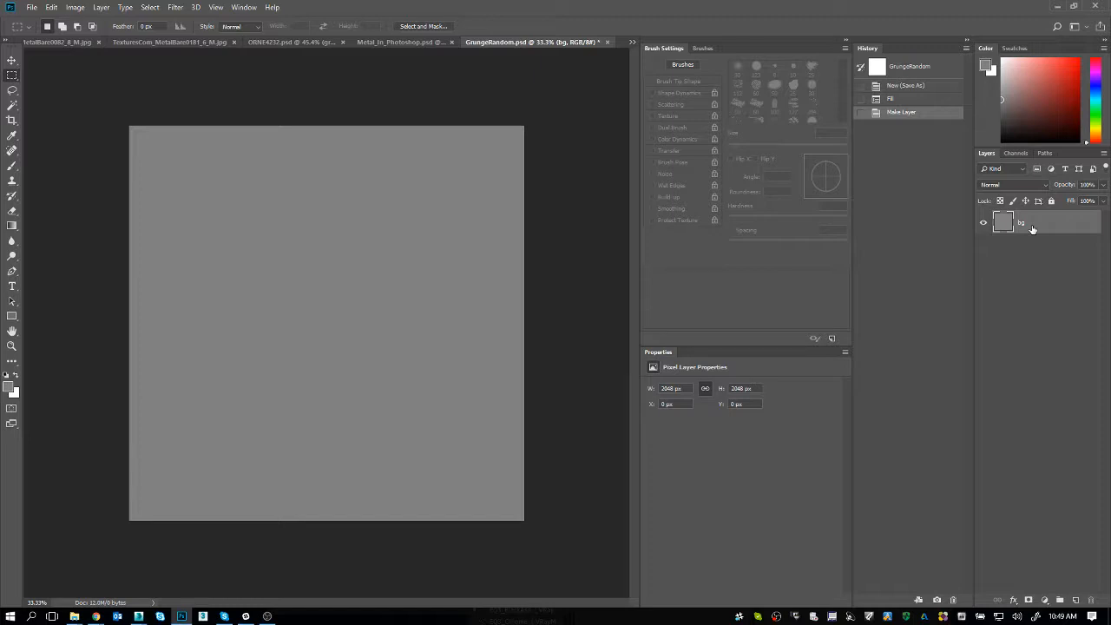
Choose the 284 px splatter tip for the Brush tool and widen its spacing
key("ctrl+0")
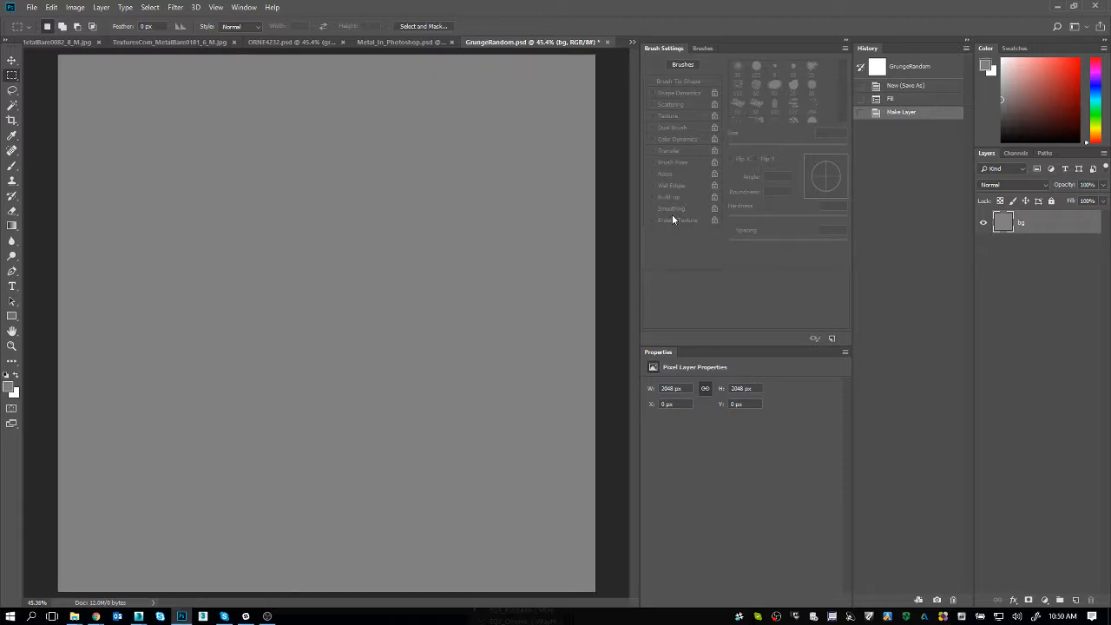
key("b")
left_click(816, 112)
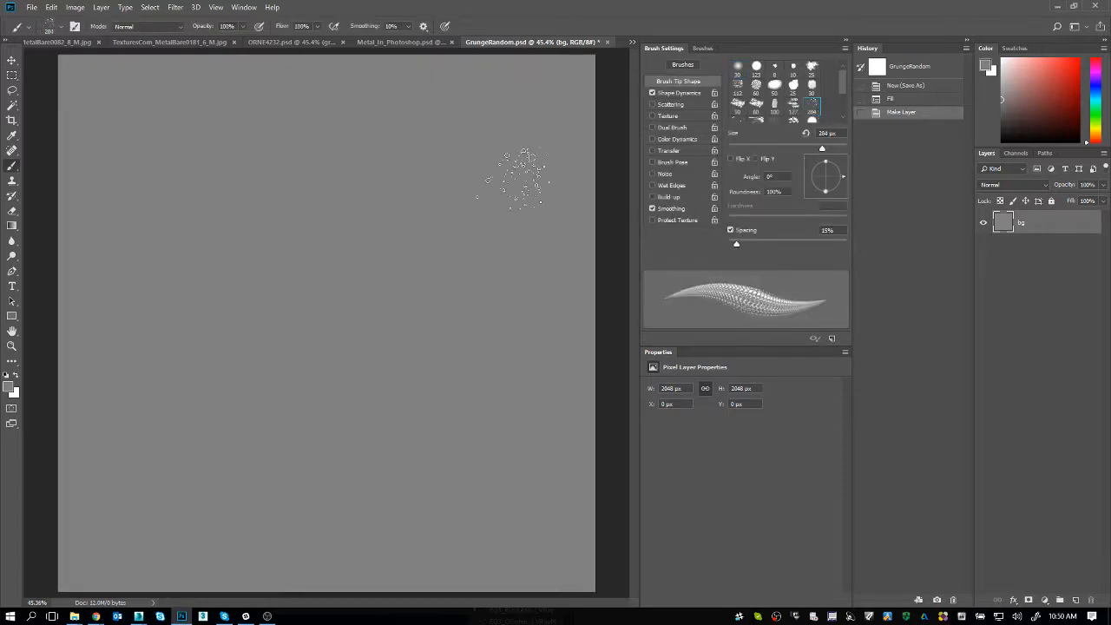
left_click(774, 244)
Enable scattering for the splatter brush with 480% scatter on both axes, a count of 4 and 29% count jitter
left_click(681, 104)
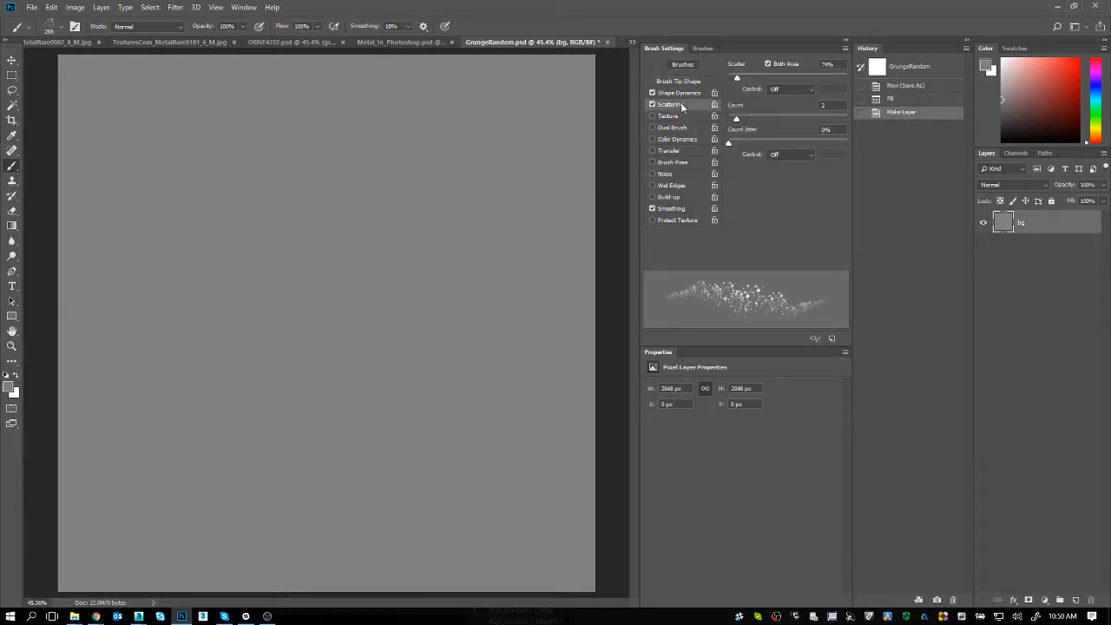
left_click_drag(737, 78, 784, 77)
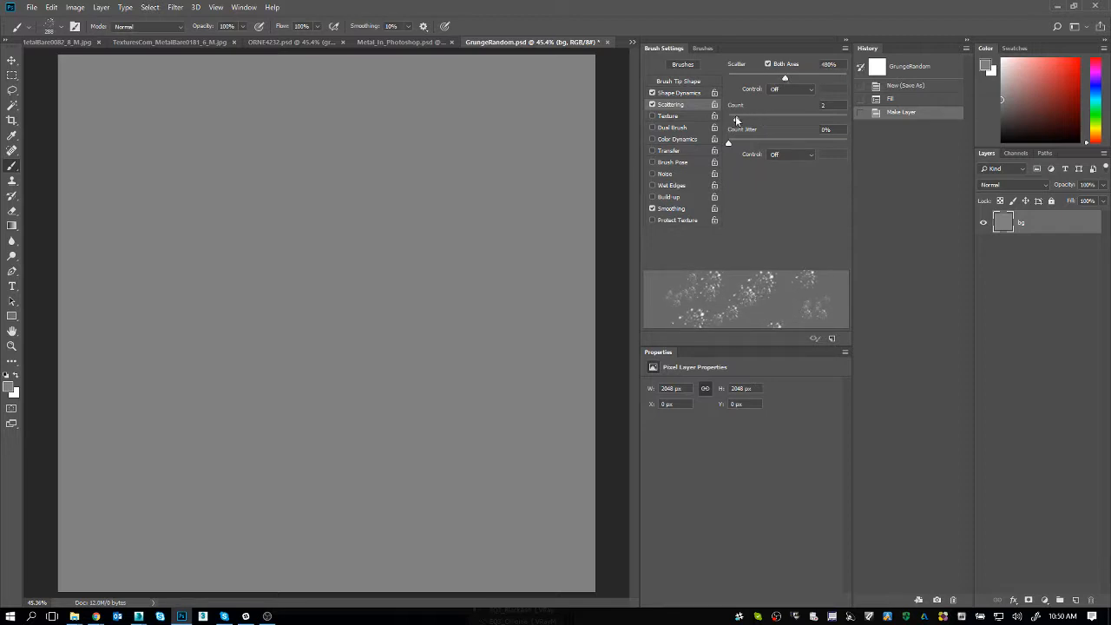
left_click_drag(736, 121, 746, 120)
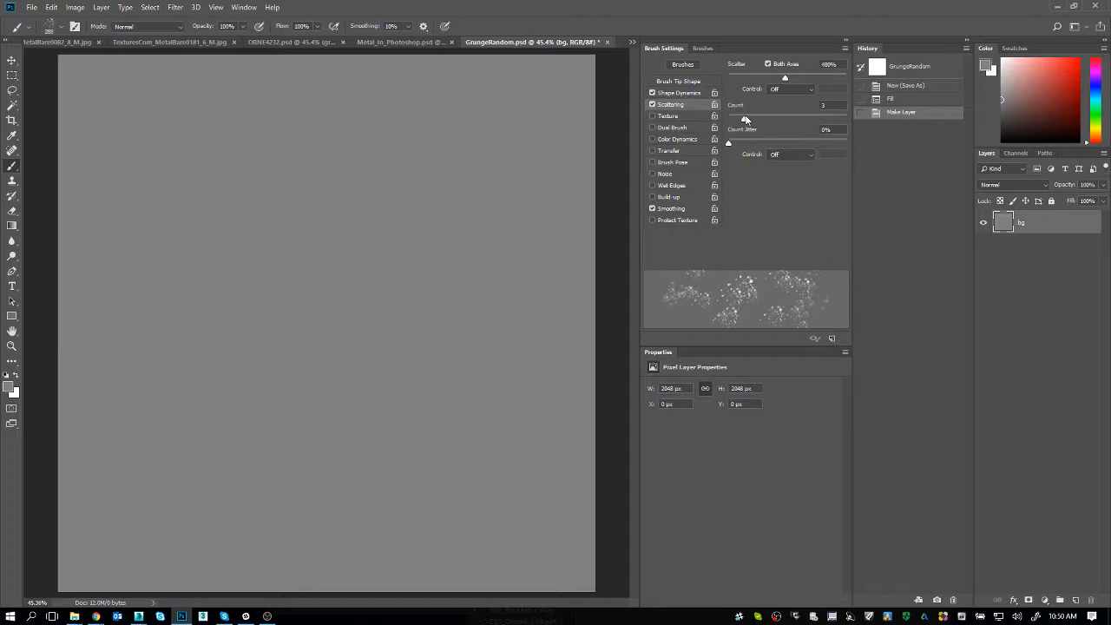
mouse_move(745, 119)
left_mouse_down()
mouse_move(750, 144)
mouse_move(763, 146)
left_mouse_up()
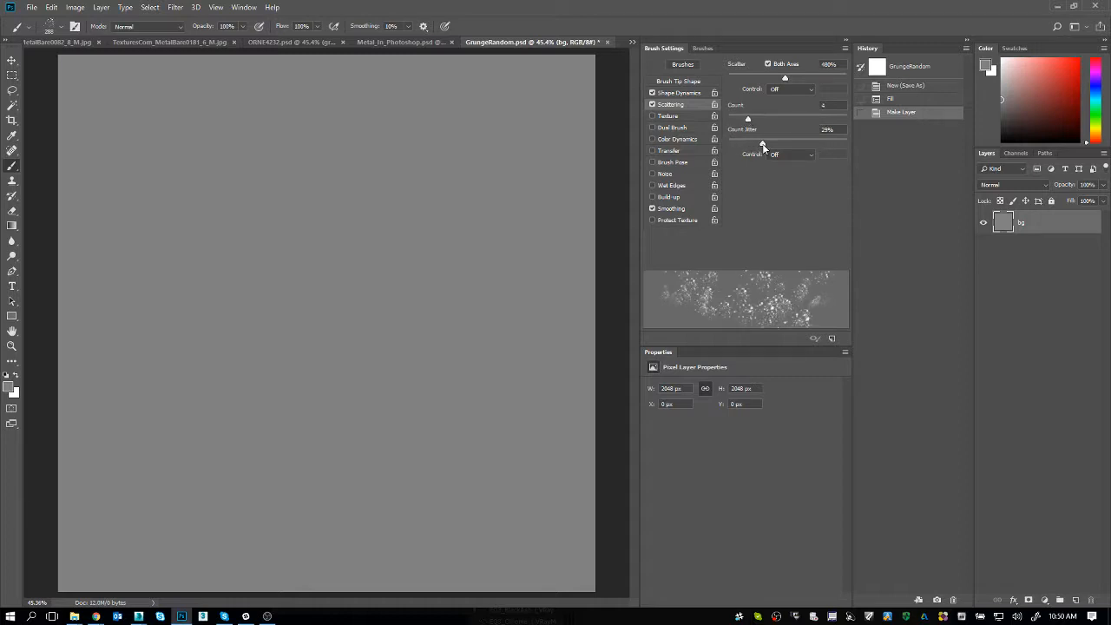
Set the brush's shape dynamics to 48% size jitter, 100% angle jitter and 30% roundness jitter
left_click(681, 93)
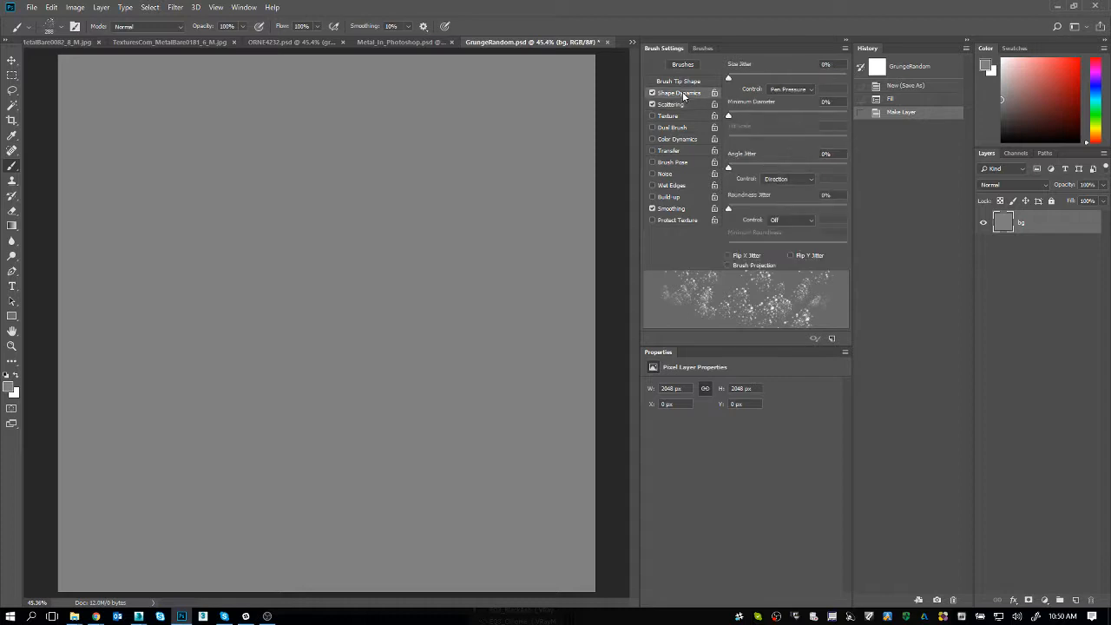
left_click_drag(734, 168, 887, 169)
left_click_drag(728, 210, 782, 212)
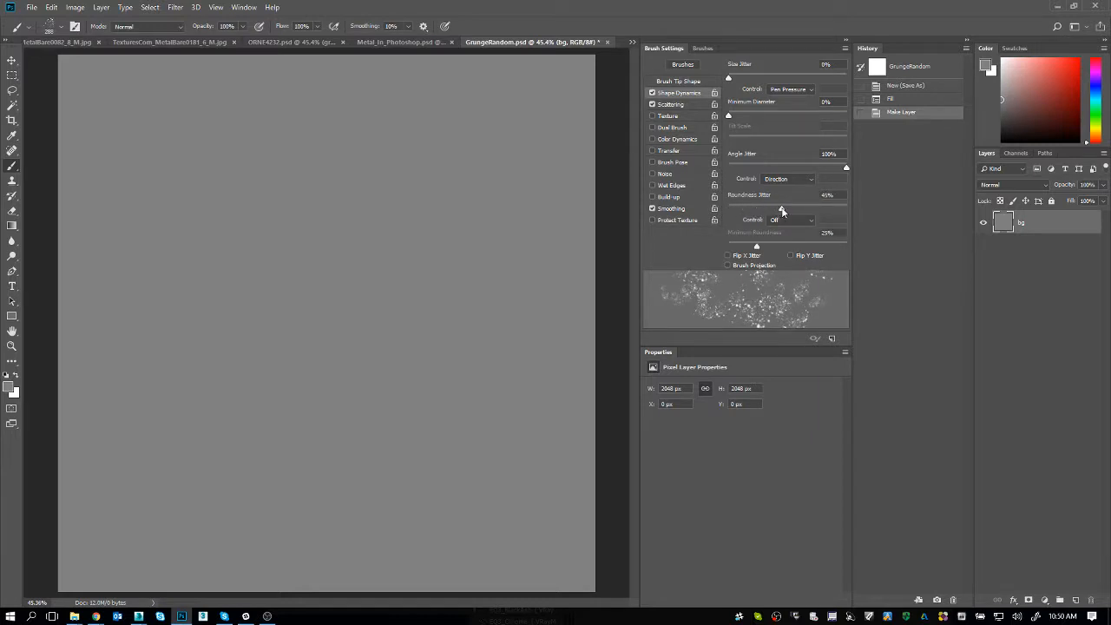
left_click_drag(782, 212, 782, 212)
left_click_drag(729, 77, 782, 79)
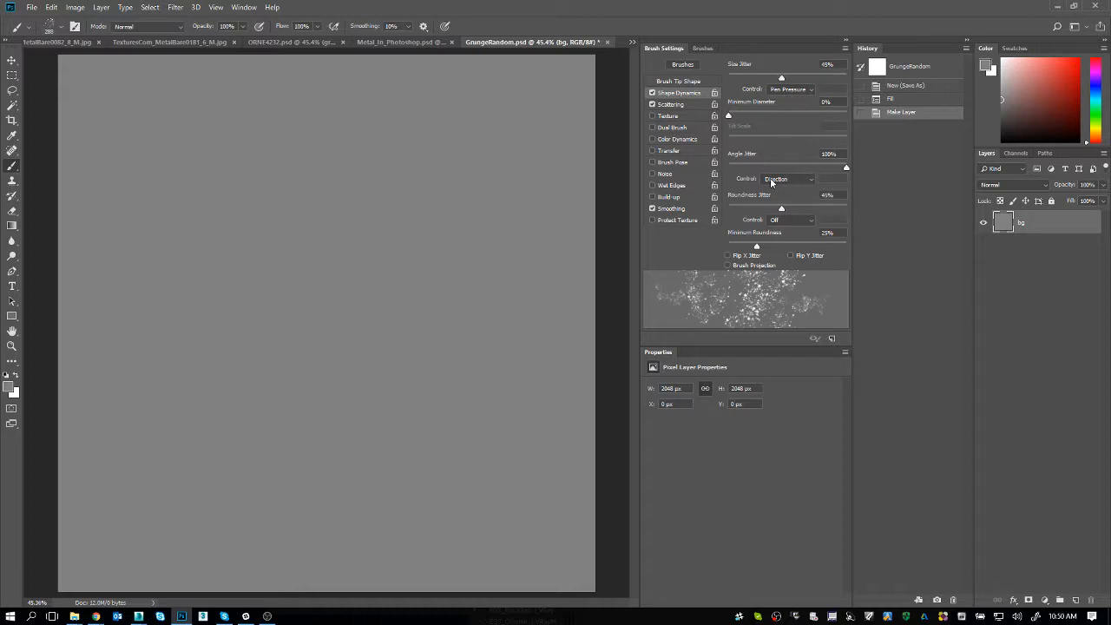
mouse_move(846, 167)
left_mouse_down()
mouse_move(837, 166)
mouse_move(847, 169)
left_mouse_up()
left_click_drag(781, 78, 785, 78)
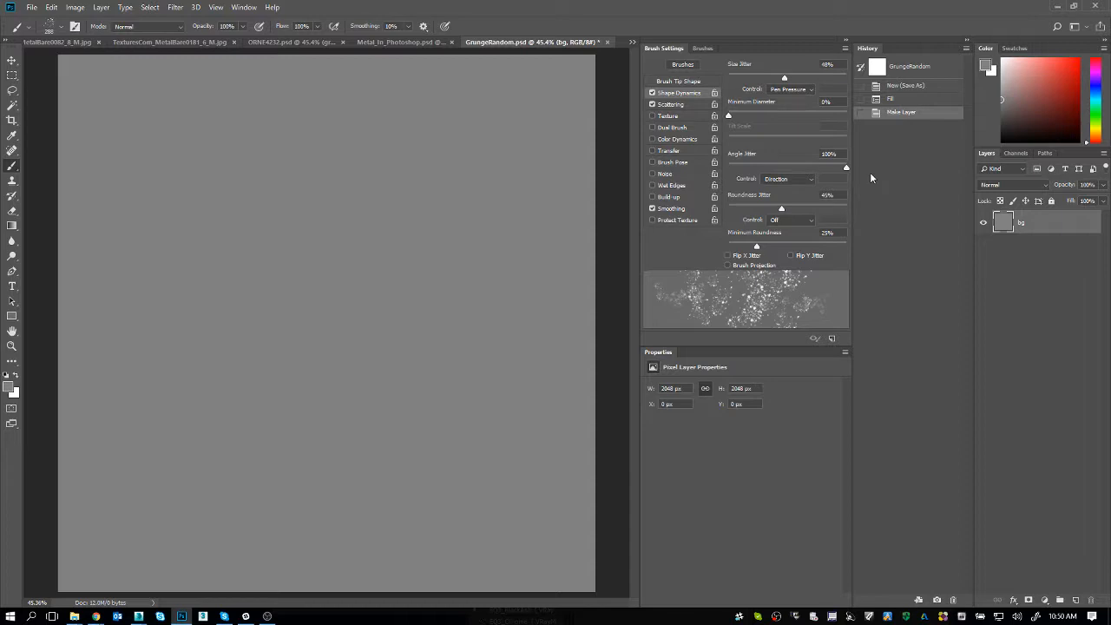
mouse_move(781, 209)
left_mouse_down()
mouse_move(850, 211)
mouse_move(731, 210)
mouse_move(765, 210)
left_mouse_up()
Add a new layer named "grunge 1" above bg and paint a splatter brush stroke across it
key("ctrl+shift+n")
type("grunge 1")
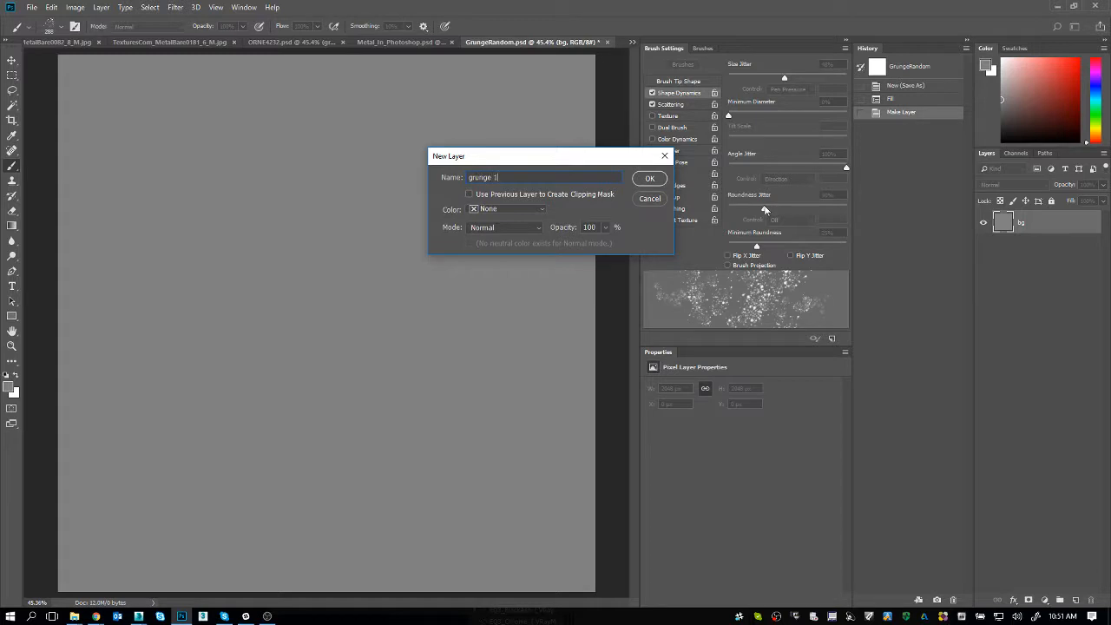
key("Return")
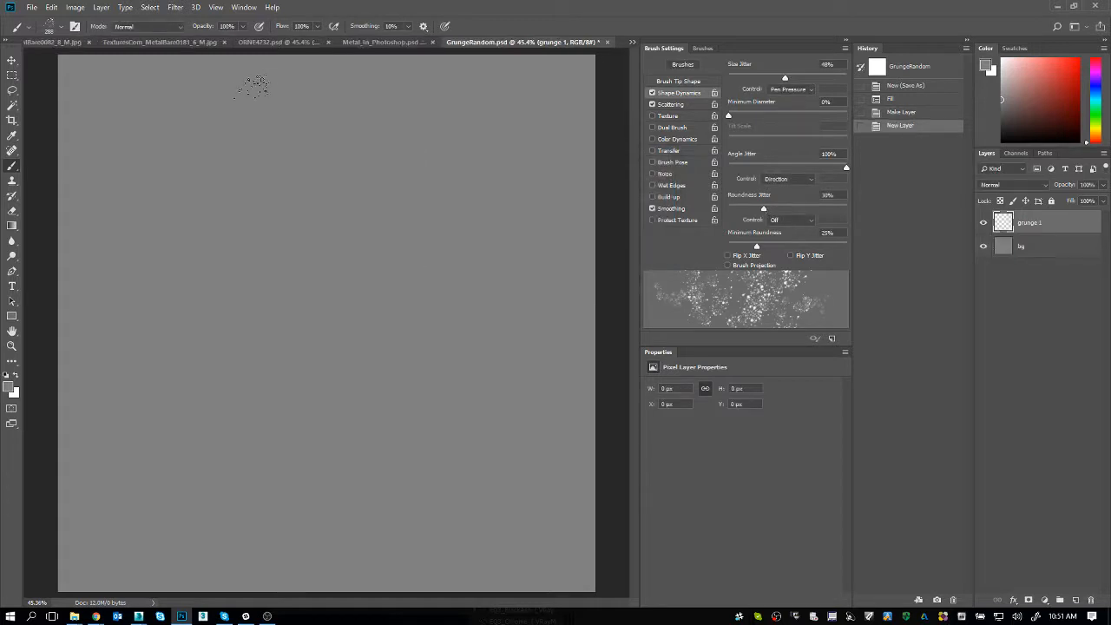
left_click(267, 256)
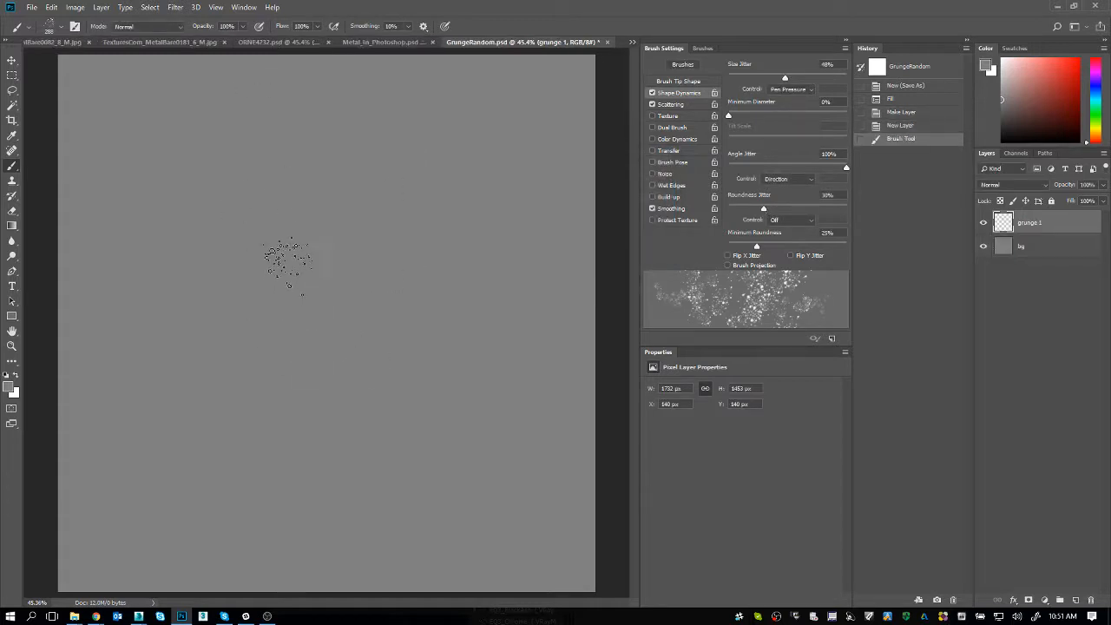
Undo the grey splatter stroke and reset the foreground and background colours to default black and white
key("ctrl+z")
key("d")
Try out black splatter strokes on the grunge 1 layer, undoing each one
mouse_move(276, 239)
left_mouse_down()
mouse_move(222, 294)
mouse_move(349, 358)
mouse_move(437, 323)
mouse_move(425, 147)
left_mouse_up()
key("ctrl+z")
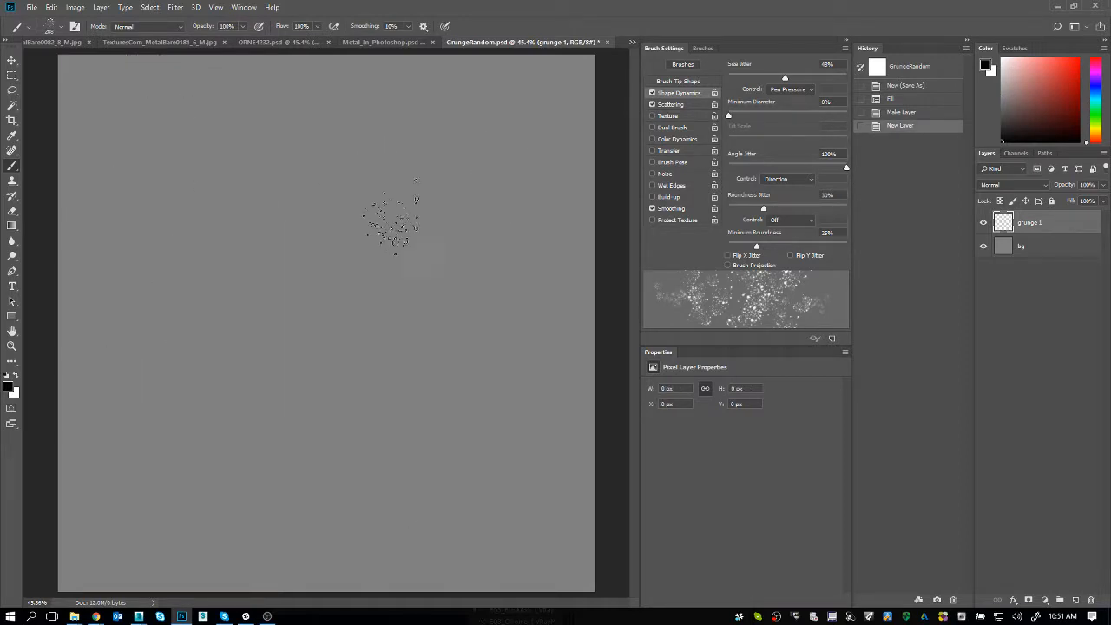
mouse_move(262, 211)
left_mouse_down()
mouse_move(230, 294)
mouse_move(379, 403)
mouse_move(492, 160)
mouse_move(298, 372)
mouse_move(342, 265)
left_mouse_up()
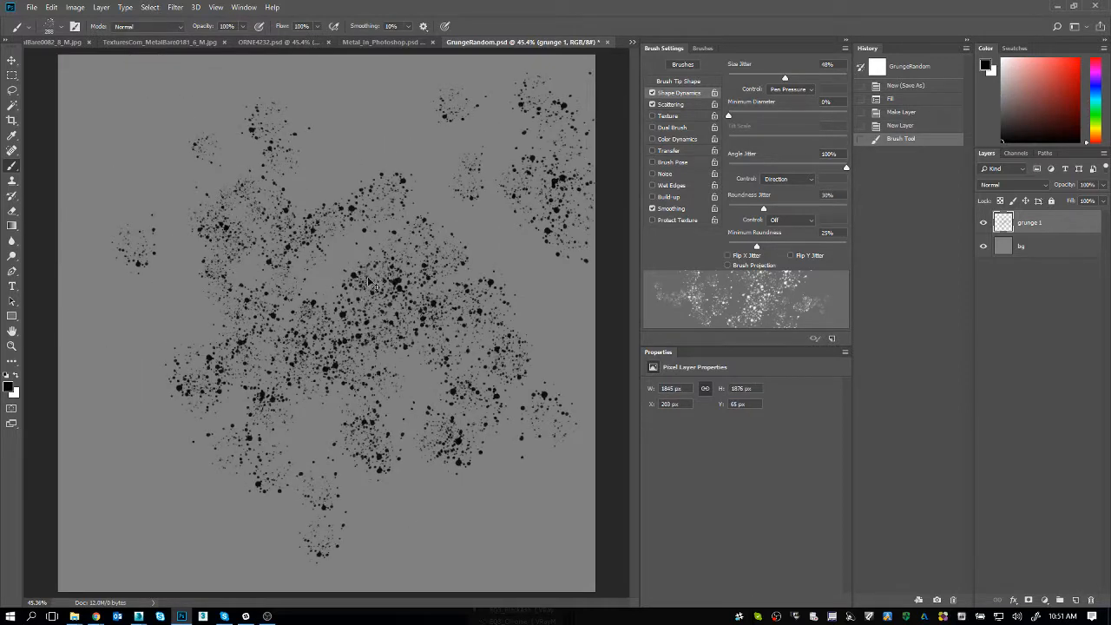
key("ctrl+z")
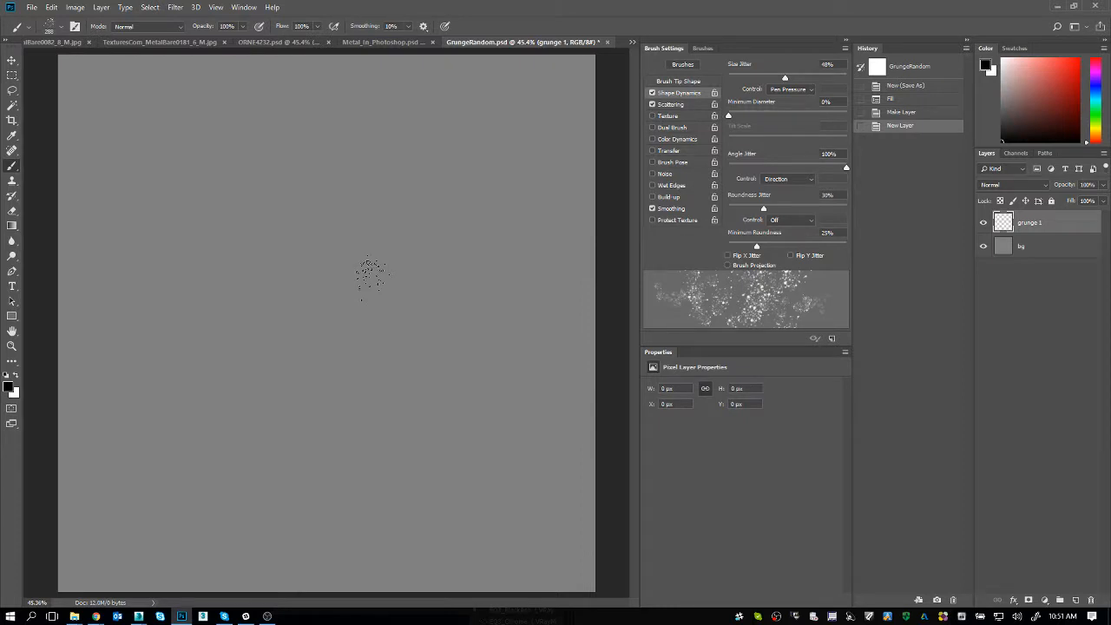
mouse_move(304, 179)
left_mouse_down()
mouse_move(442, 302)
mouse_move(277, 289)
mouse_move(359, 258)
mouse_move(501, 356)
left_mouse_up()
key("ctrl+z")
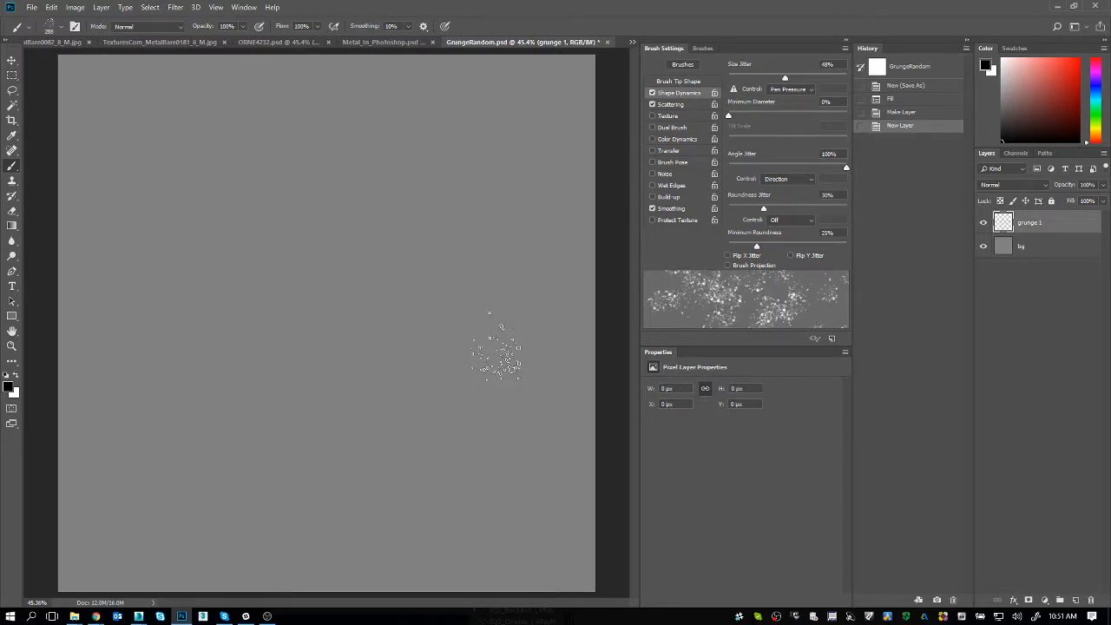
Set the splatter brush's spacing to 175% and try it with a stroke that is undone
left_click(689, 81)
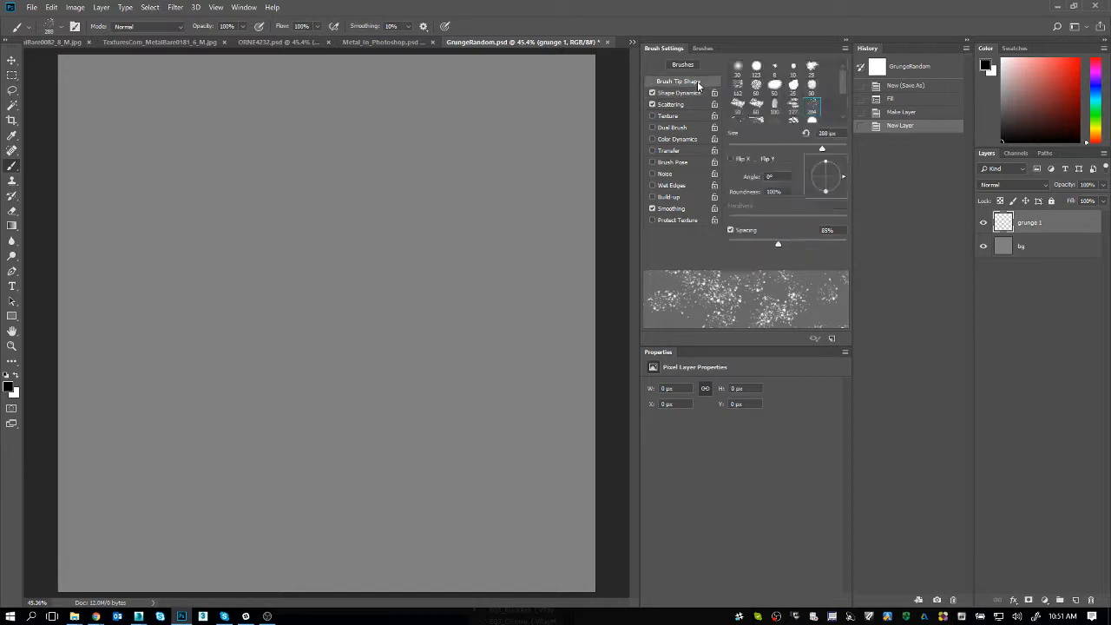
mouse_move(808, 242)
left_mouse_down()
mouse_move(798, 241)
mouse_move(810, 244)
left_mouse_up()
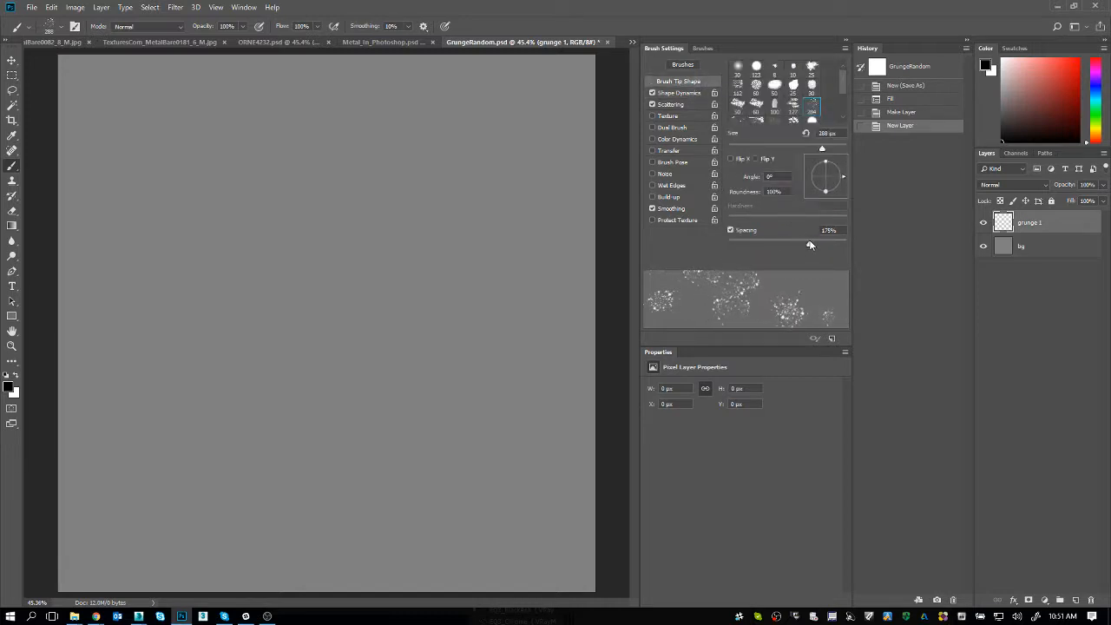
mouse_move(186, 162)
left_mouse_down()
mouse_move(282, 252)
mouse_move(243, 413)
mouse_move(336, 365)
left_mouse_up()
key("ctrl+z")
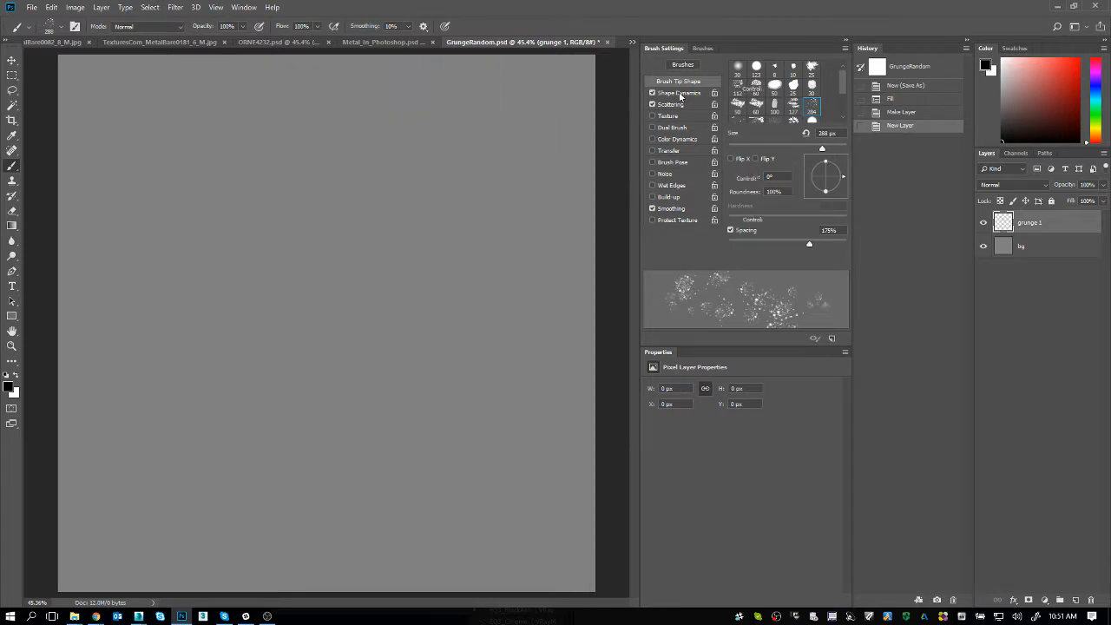
Raise the brush's size jitter to 96% and try it with a stroke that is undone
left_click(679, 93)
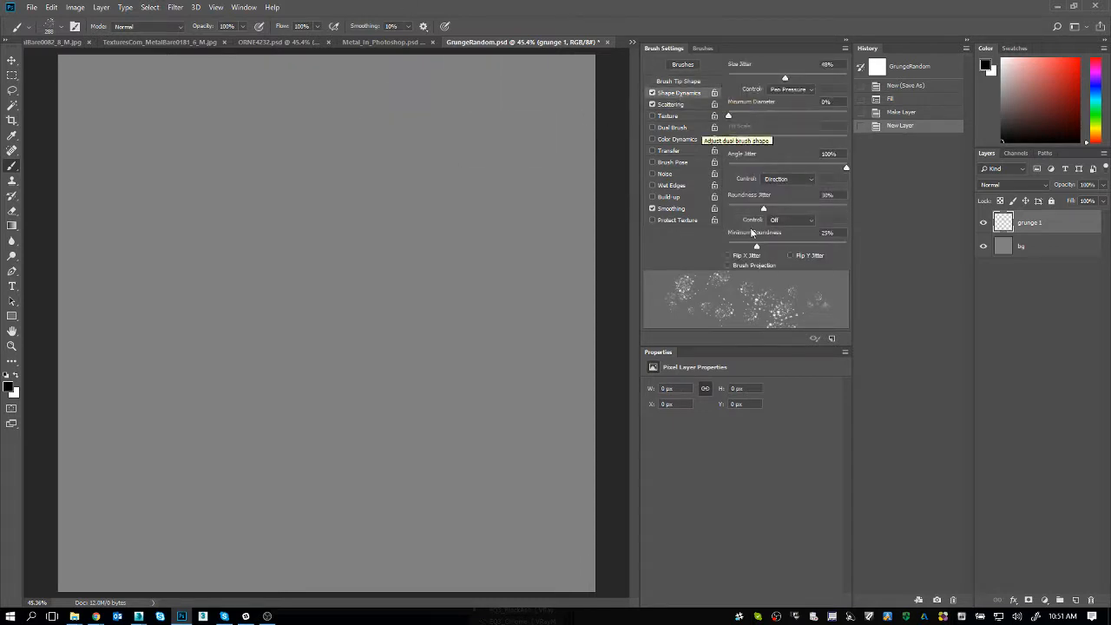
left_click_drag(784, 78, 840, 83)
mouse_move(254, 161)
left_mouse_down()
mouse_move(235, 299)
mouse_move(332, 254)
mouse_move(348, 443)
mouse_move(416, 202)
left_mouse_up()
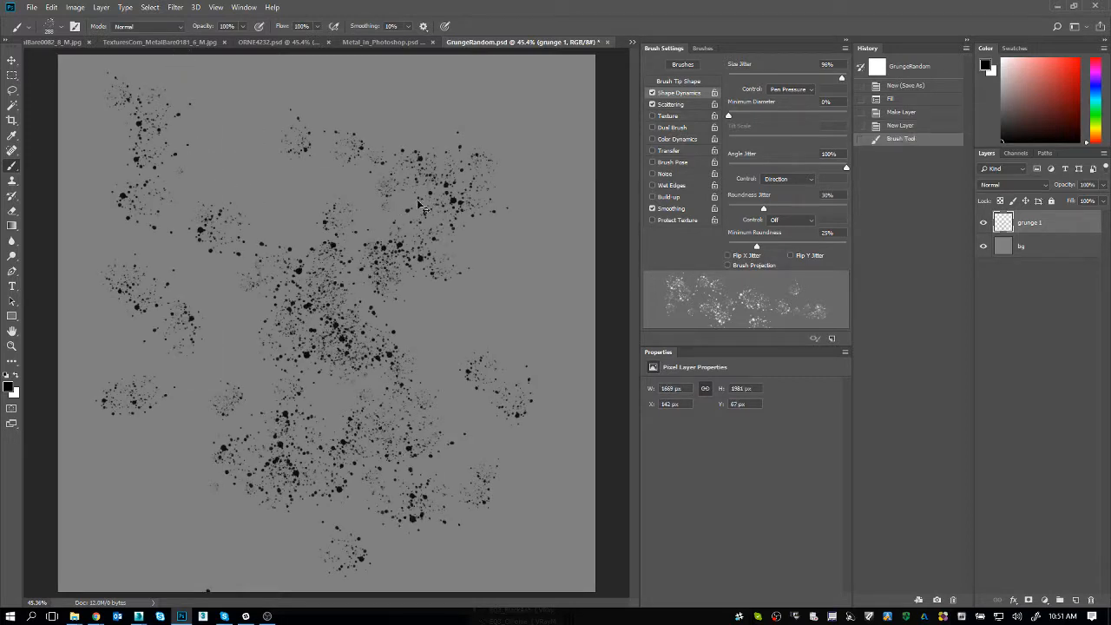
key("ctrl+z")
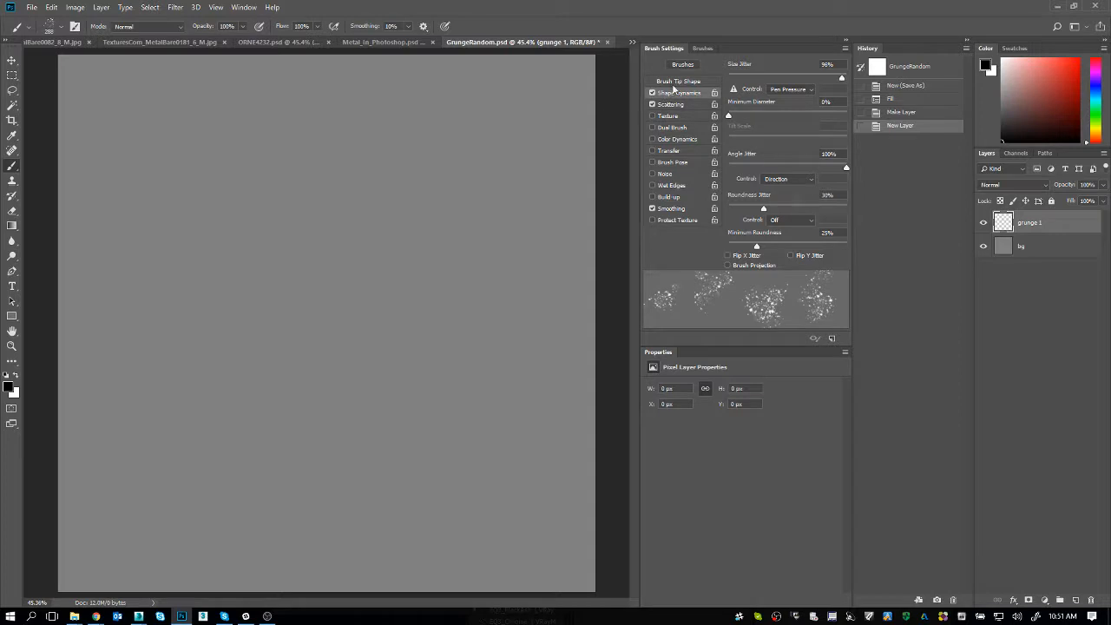
Paint two long black splatter strokes covering the whole canvas on the grunge 1 layer
left_click(673, 82)
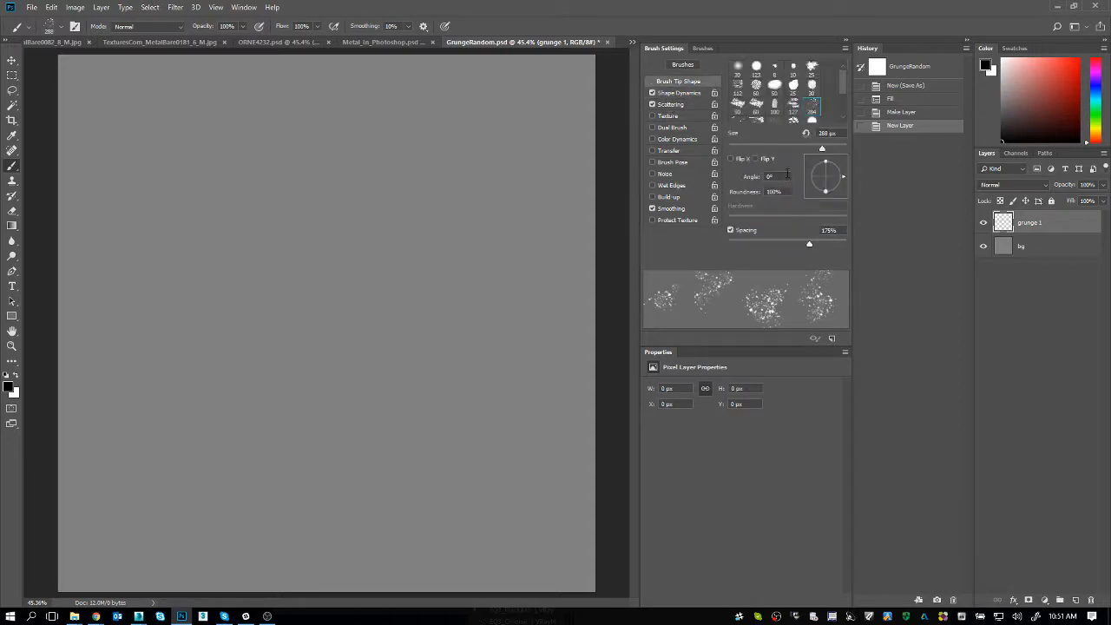
left_click(690, 93)
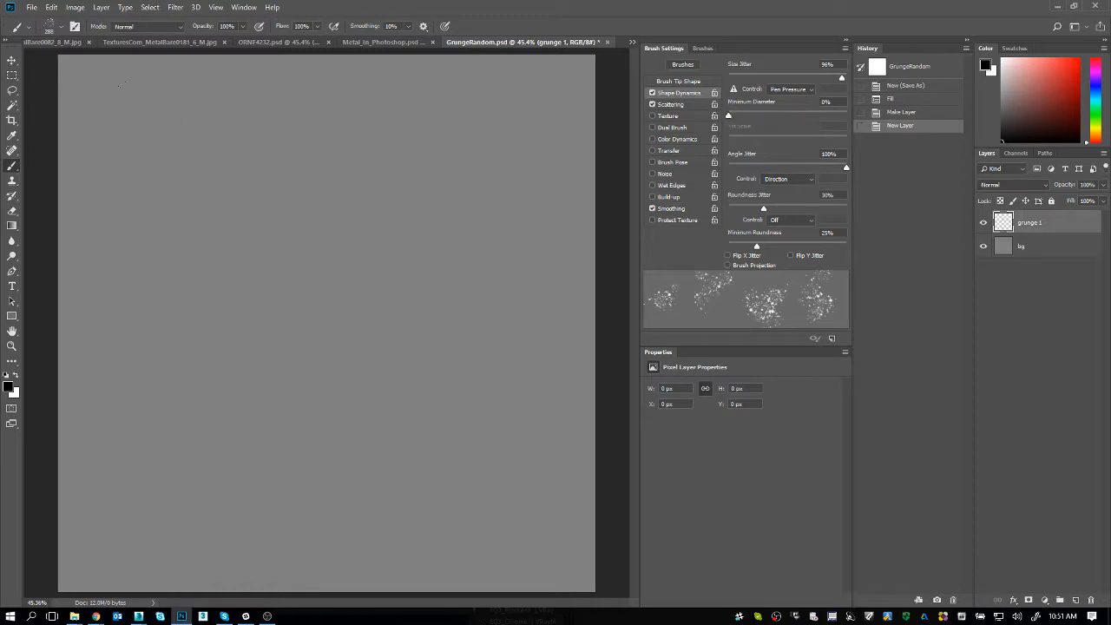
mouse_move(119, 84)
left_mouse_down()
mouse_move(191, 217)
mouse_move(434, 417)
mouse_move(391, 173)
left_mouse_up()
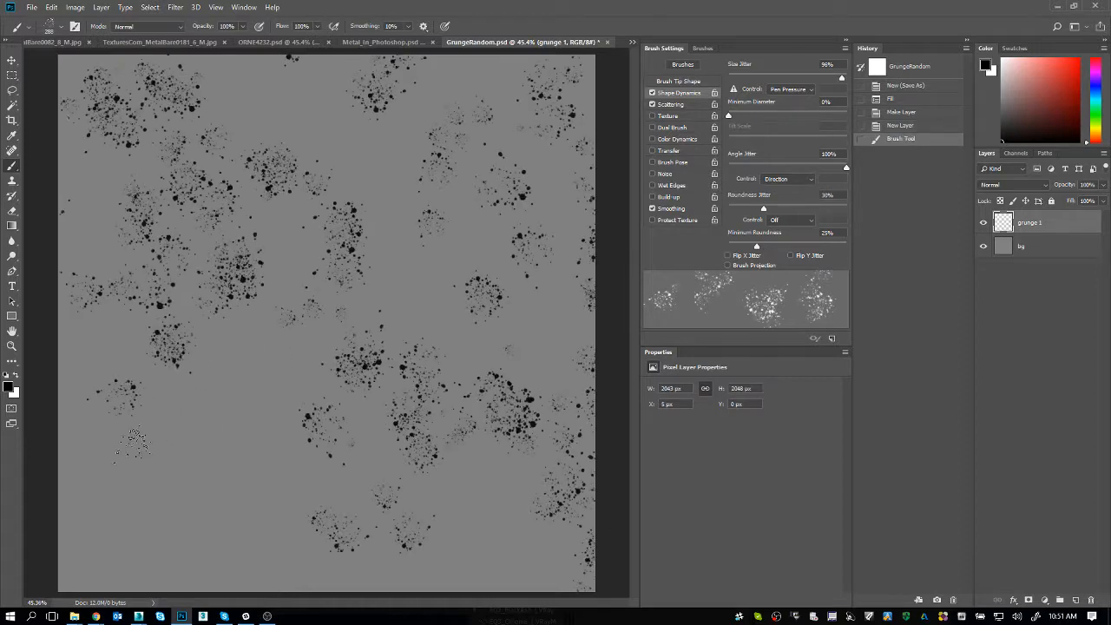
mouse_move(133, 444)
left_mouse_down()
mouse_move(199, 452)
mouse_move(365, 304)
mouse_move(486, 365)
left_mouse_up()
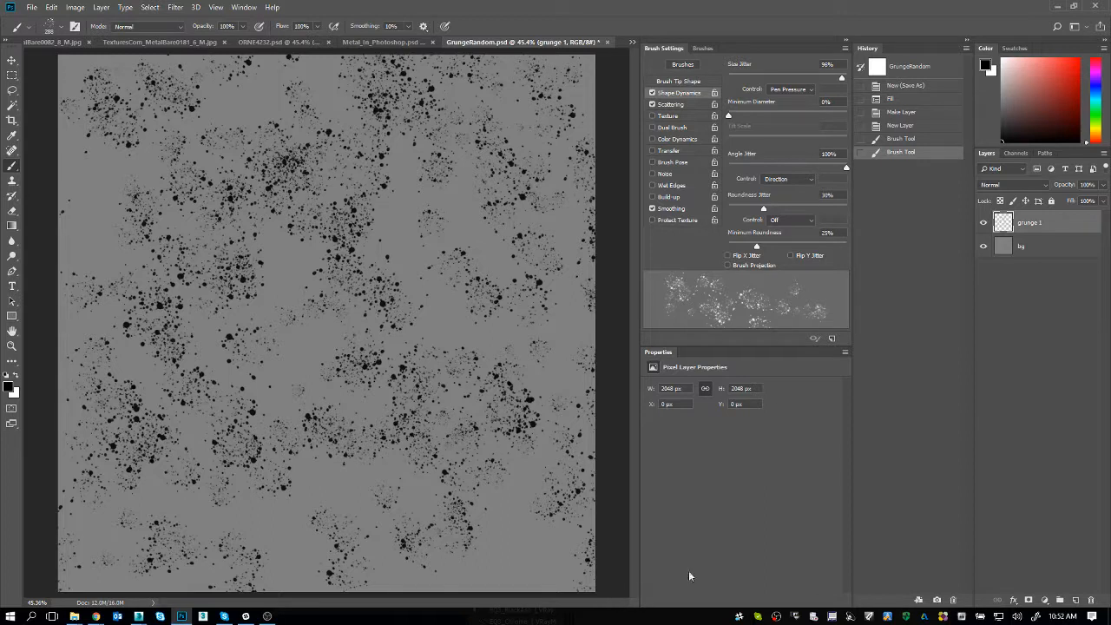
Enable Dual Brush for the splatter brush and, with grunge 1 hidden, add a new layer named "grungge2"
left_click(685, 128)
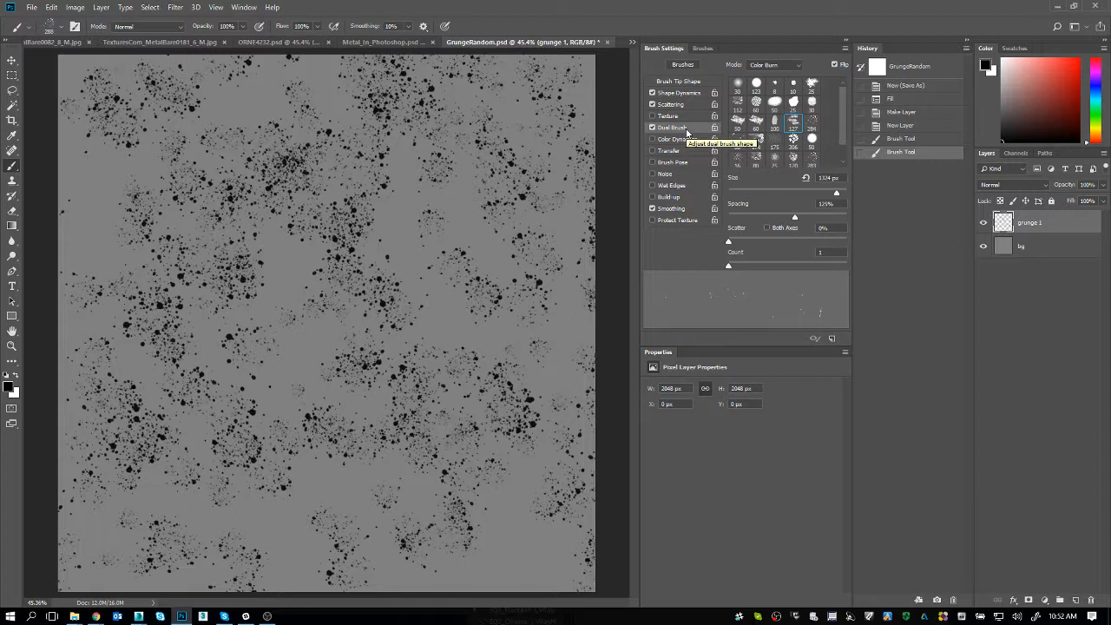
left_click(983, 222)
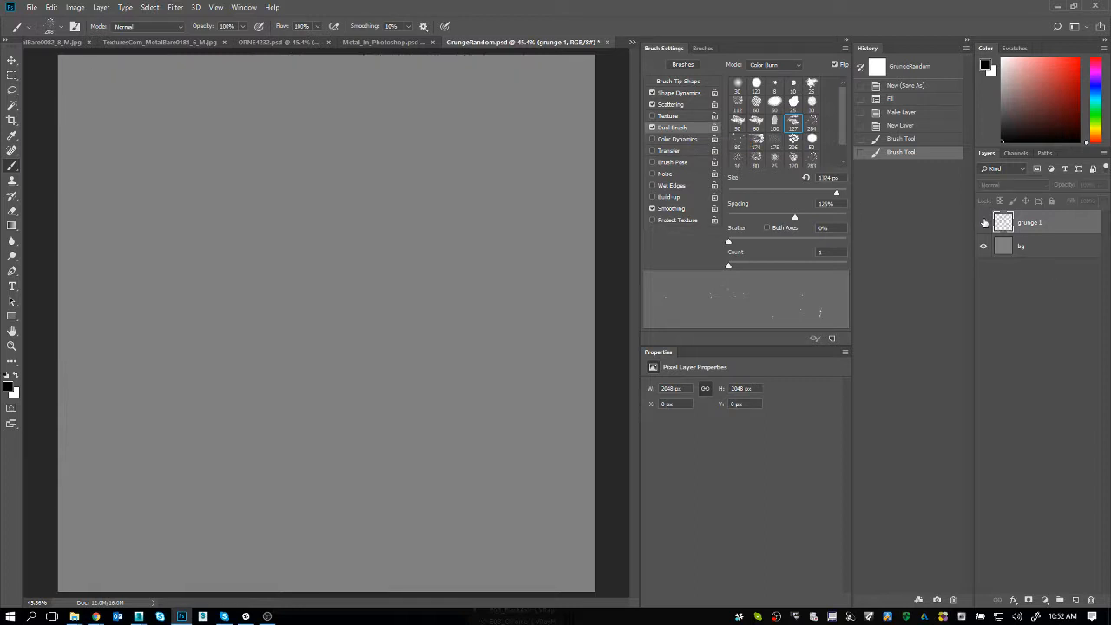
key("ctrl+shift+n")
type("grungge2")
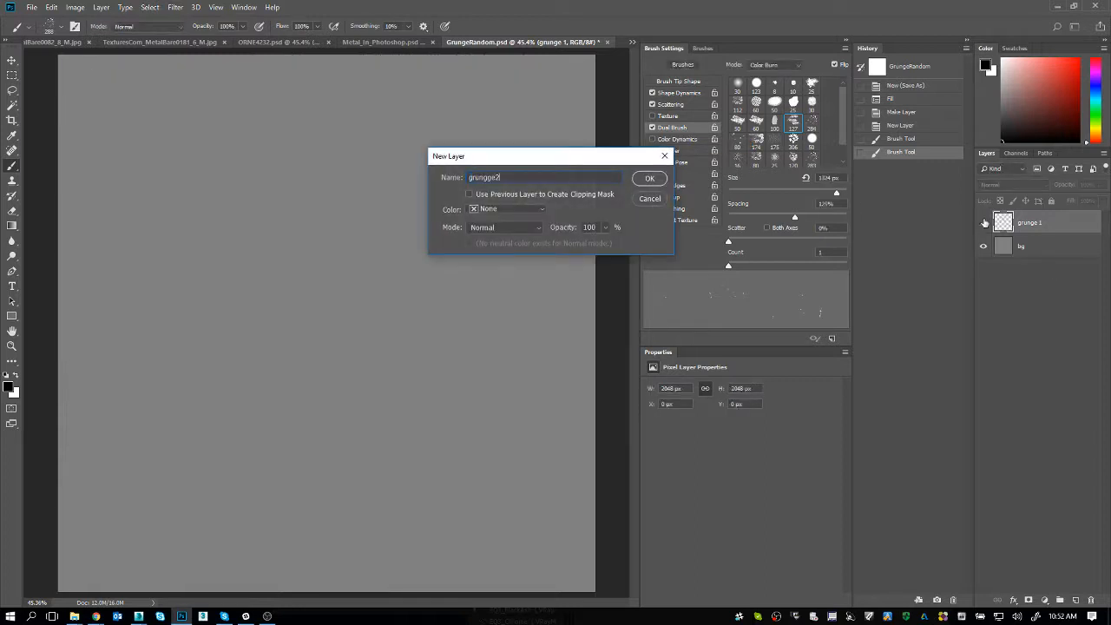
key("Return")
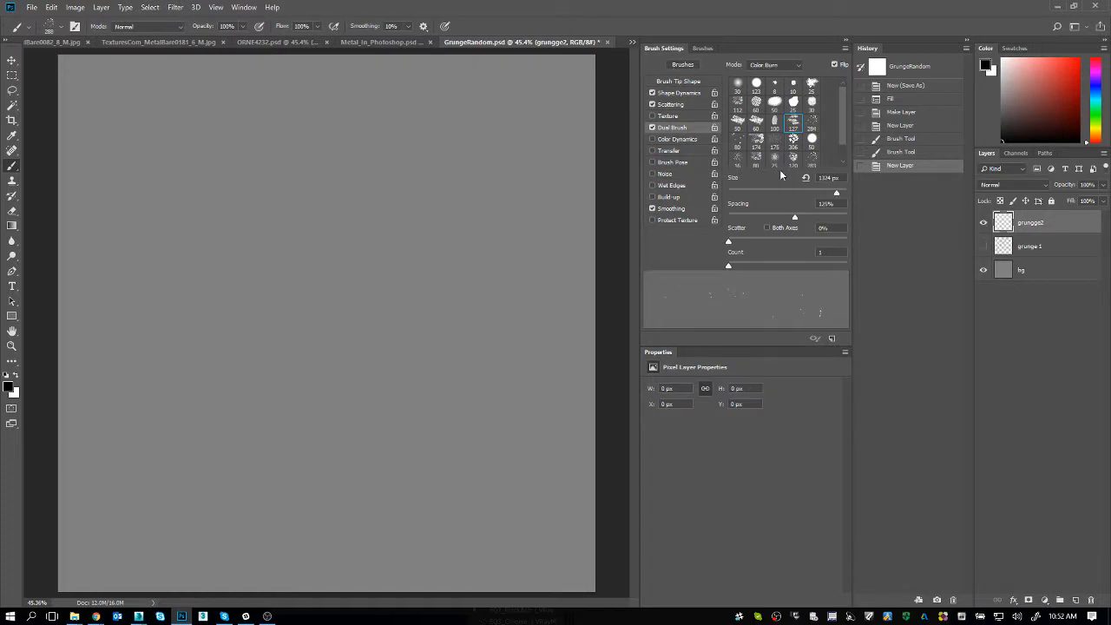
Set the dual brush to the 16 px tip at 337 px, 22% spacing, 363% scatter and count 7, and undo a test stroke
left_click(739, 160)
left_click_drag(734, 218, 657, 206)
mouse_move(736, 193)
left_mouse_down()
mouse_move(788, 198)
mouse_move(734, 181)
mouse_move(834, 201)
mouse_move(760, 196)
mouse_move(796, 195)
left_mouse_up()
mouse_move(729, 218)
left_mouse_down()
mouse_move(779, 218)
mouse_move(732, 222)
mouse_move(752, 267)
left_mouse_up()
left_click_drag(811, 195, 826, 197)
mouse_move(222, 213)
left_mouse_down()
mouse_move(225, 169)
mouse_move(434, 321)
mouse_move(390, 260)
left_mouse_up()
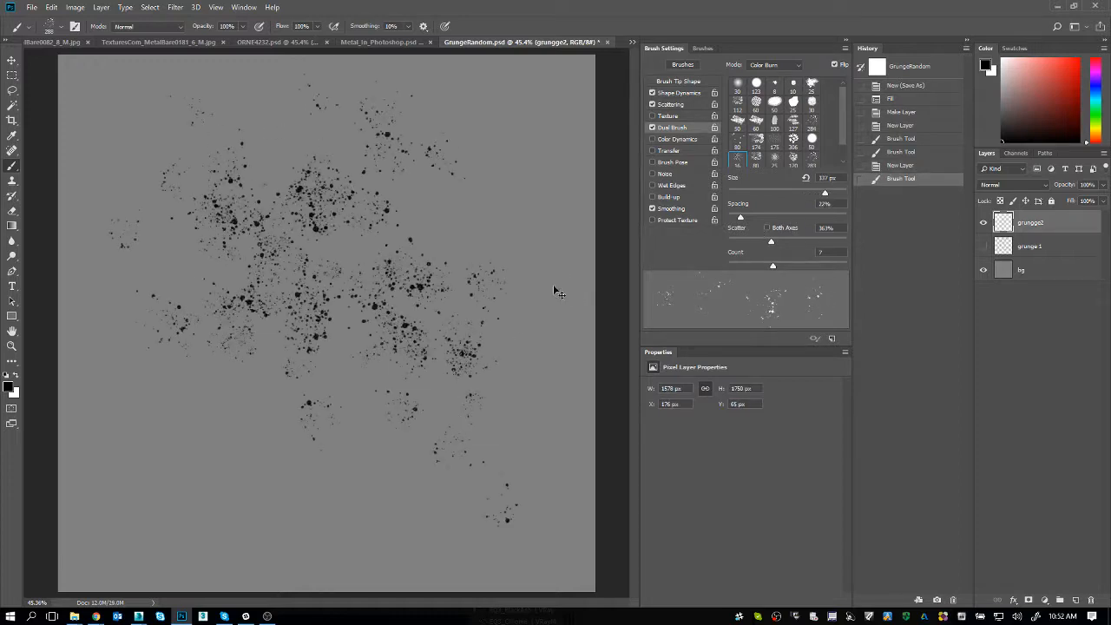
key("ctrl+z")
Try the 25 px tip as the dual brush with a stroke on grungge2, and undo the stroke
mouse_move(842, 125)
left_mouse_down()
mouse_move(841, 150)
mouse_move(840, 126)
left_mouse_up()
left_click(810, 83)
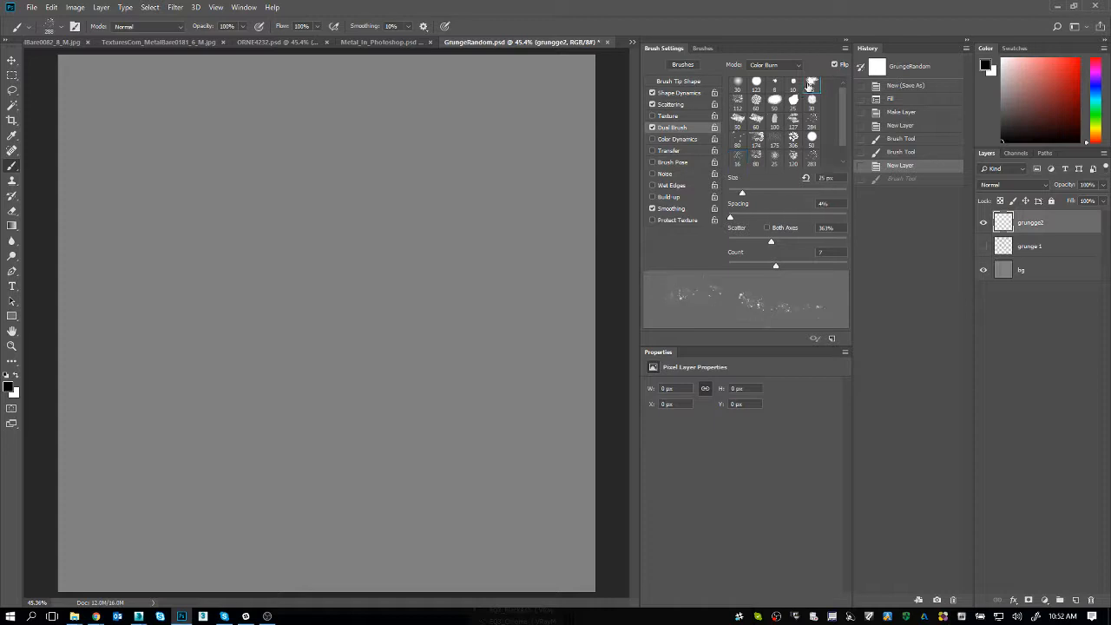
mouse_move(248, 218)
left_mouse_down()
mouse_move(248, 383)
mouse_move(504, 280)
mouse_move(482, 304)
left_mouse_up()
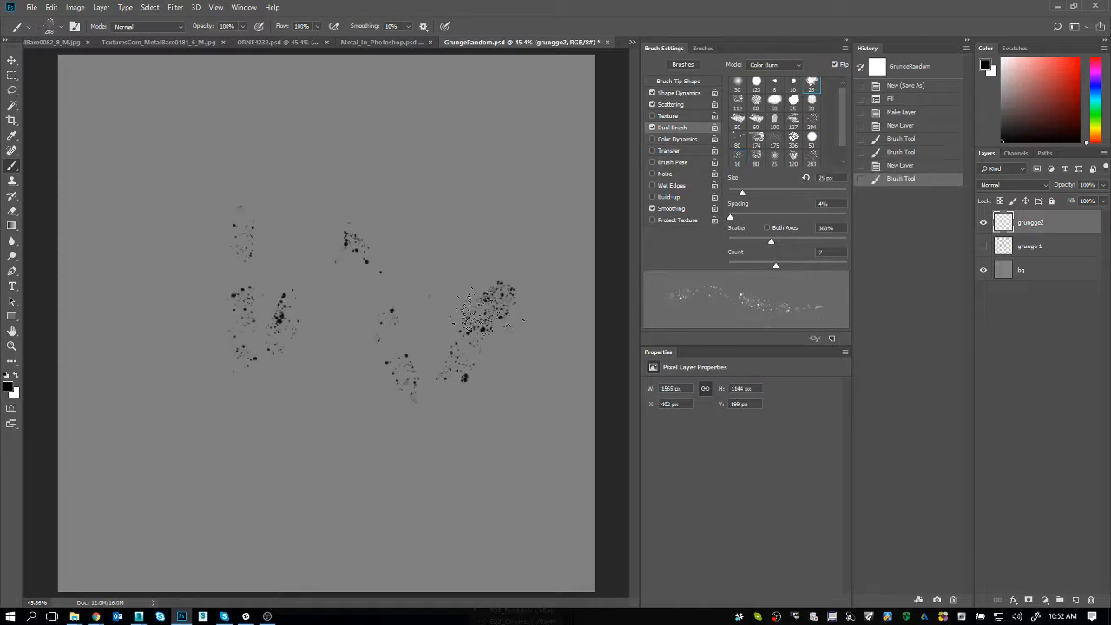
key("ctrl+z")
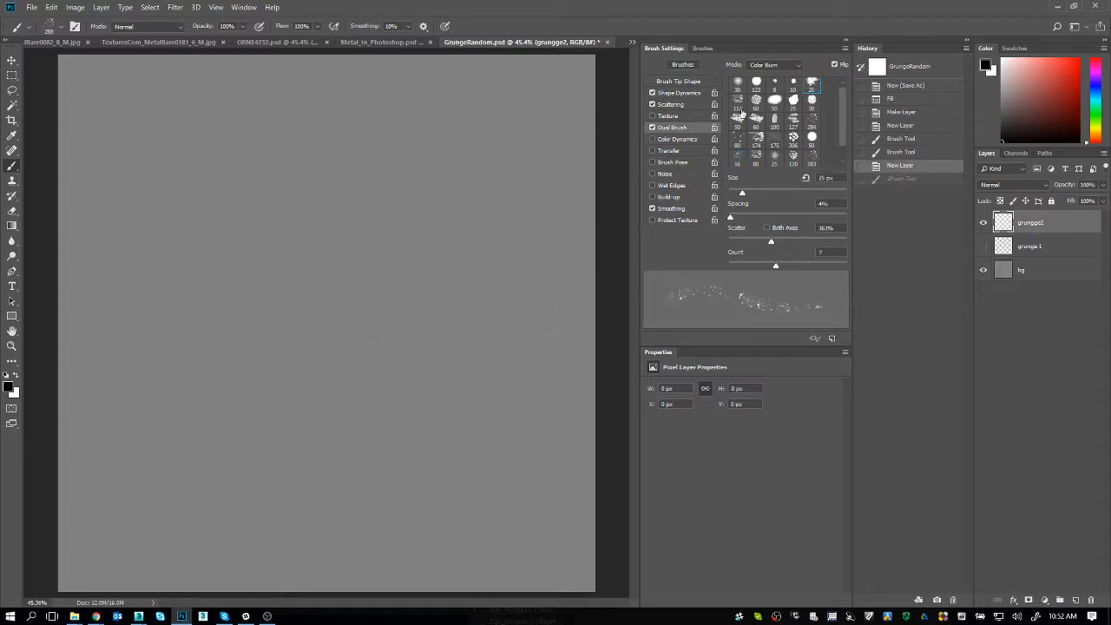
Choose the 112 px tip for the dual brush, undo a test stroke and set the main brush size to 500 px
left_click(738, 102)
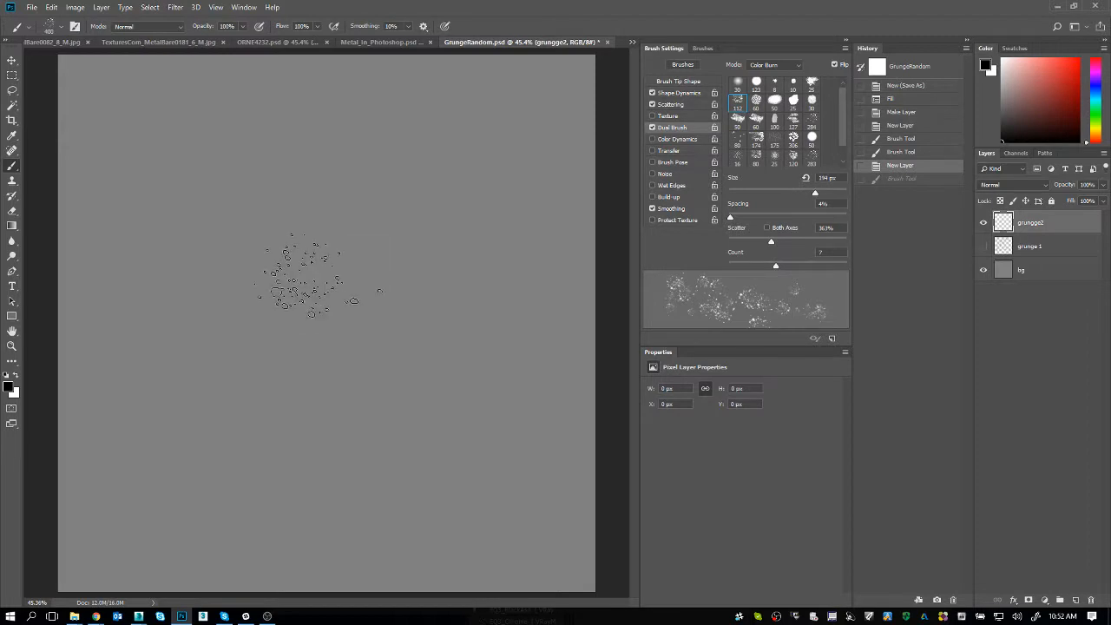
mouse_move(303, 273)
left_mouse_down()
mouse_move(295, 248)
mouse_move(443, 200)
mouse_move(234, 373)
mouse_move(364, 287)
mouse_move(486, 390)
mouse_move(338, 252)
left_mouse_up()
key("ctrl+z")
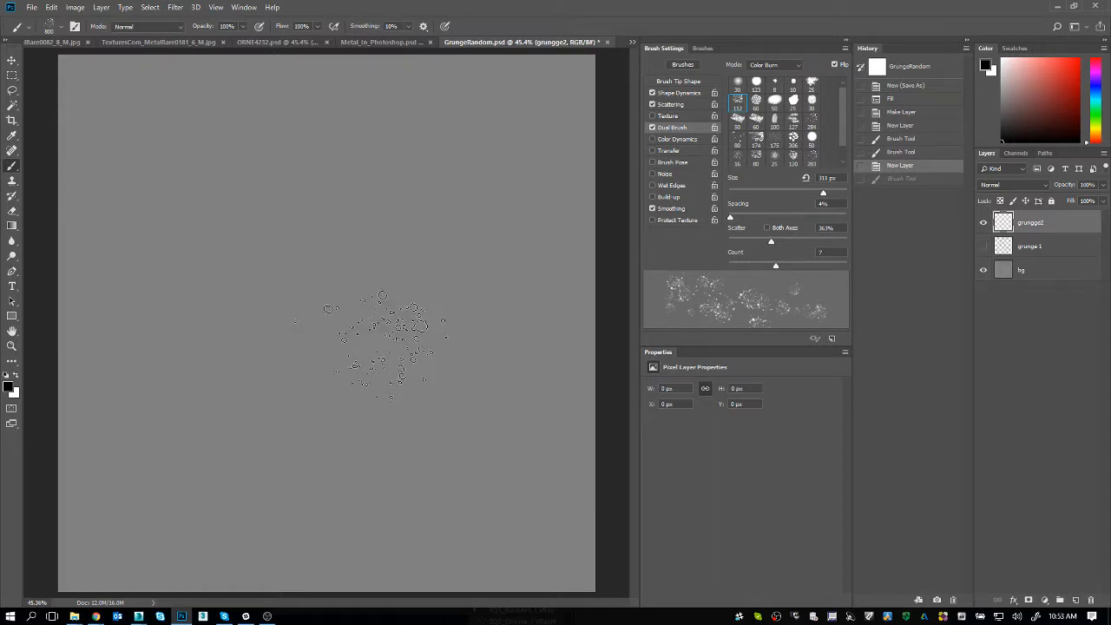
key("bracketleft")
key("bracketleft")
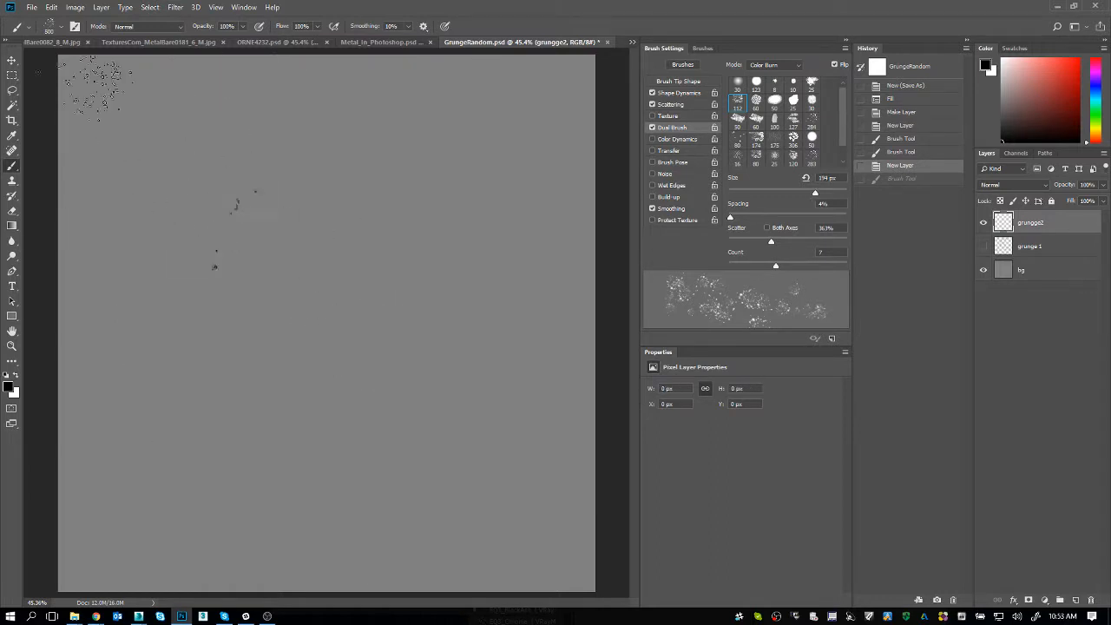
Cover the grungge2 layer with scattered black splatter strokes using the dual brush, and save the document
mouse_move(96, 86)
left_mouse_down()
mouse_move(173, 286)
mouse_move(122, 330)
mouse_move(130, 555)
left_mouse_up()
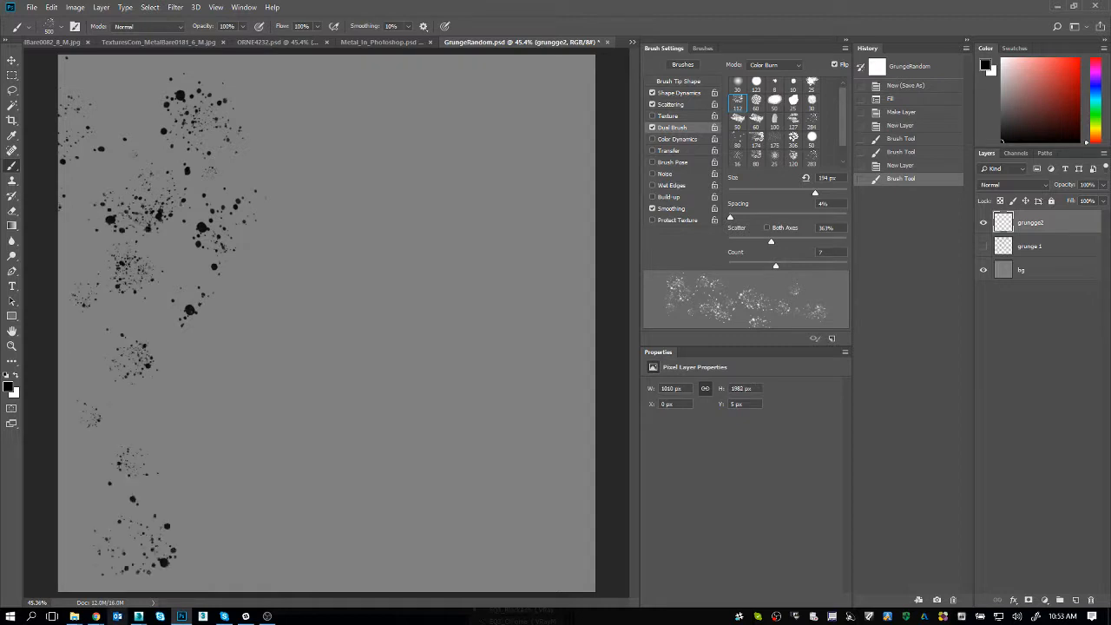
left_click_drag(275, 416, 295, 451)
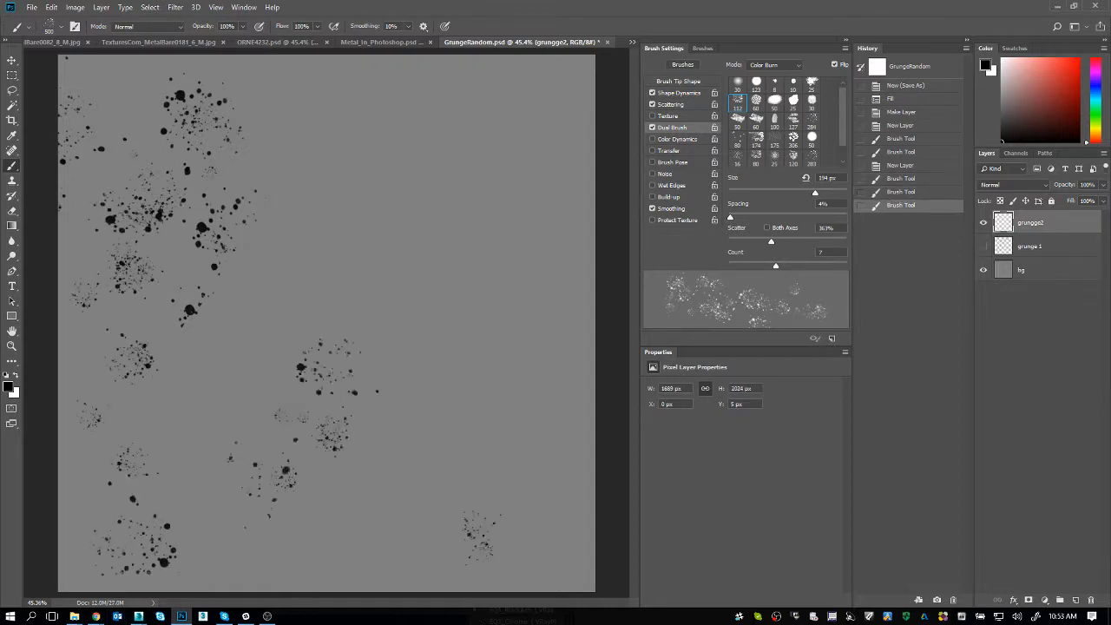
left_click_drag(270, 265, 260, 282)
left_click_drag(364, 78, 564, 131)
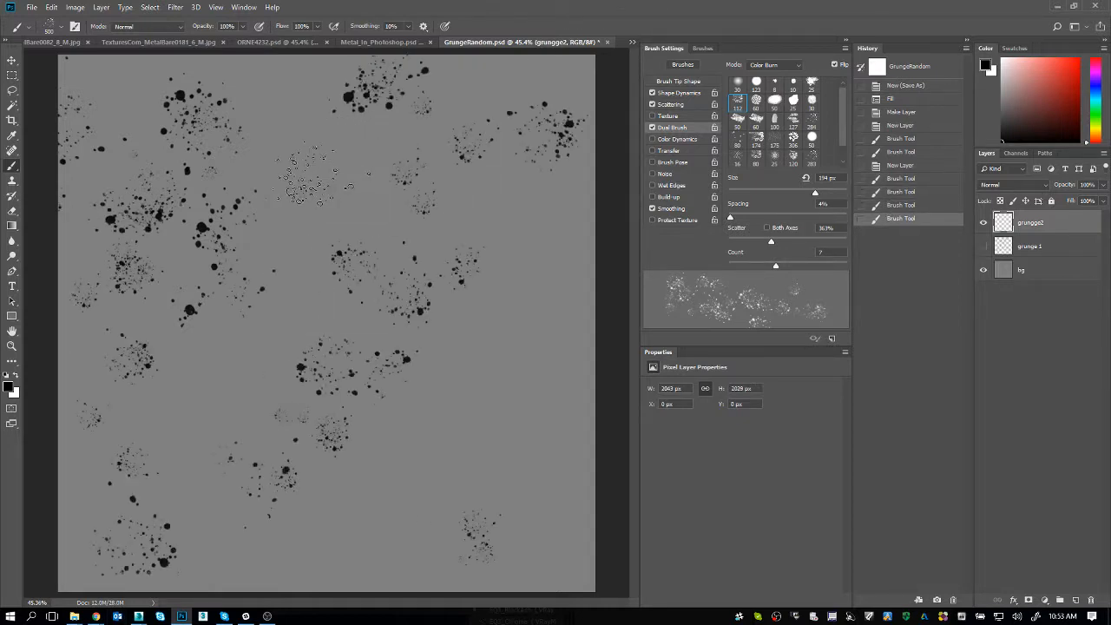
left_click_drag(295, 174, 347, 157)
mouse_move(417, 260)
left_mouse_down()
mouse_move(460, 260)
mouse_move(499, 325)
left_mouse_up()
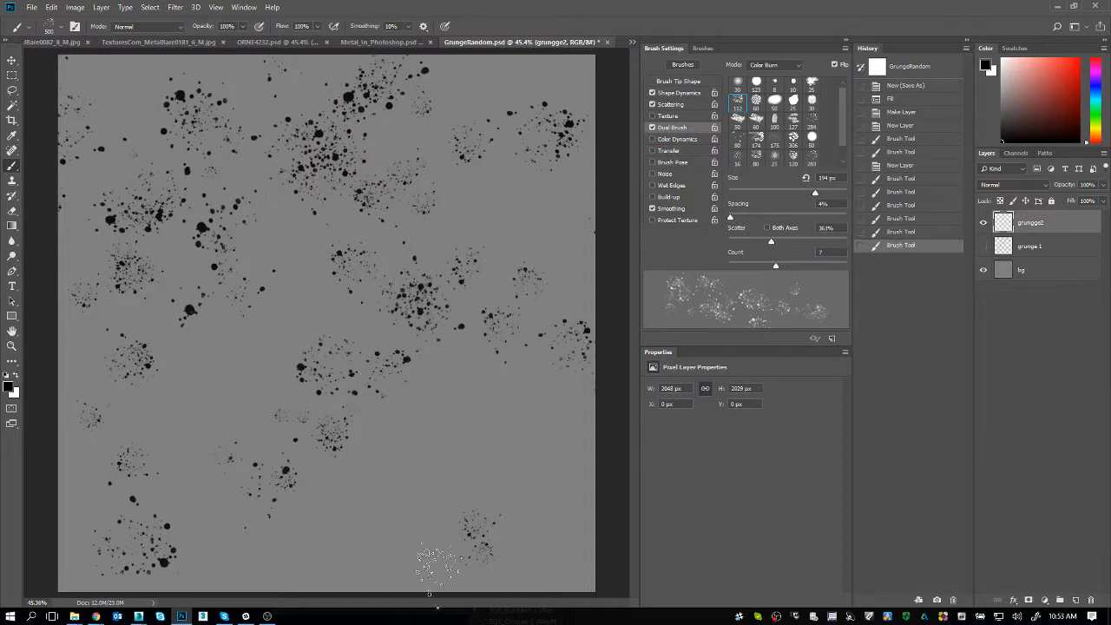
left_click_drag(486, 538, 381, 434)
mouse_move(286, 261)
left_mouse_down()
mouse_move(225, 434)
mouse_move(233, 517)
left_mouse_up()
left_click_drag(313, 523, 314, 523)
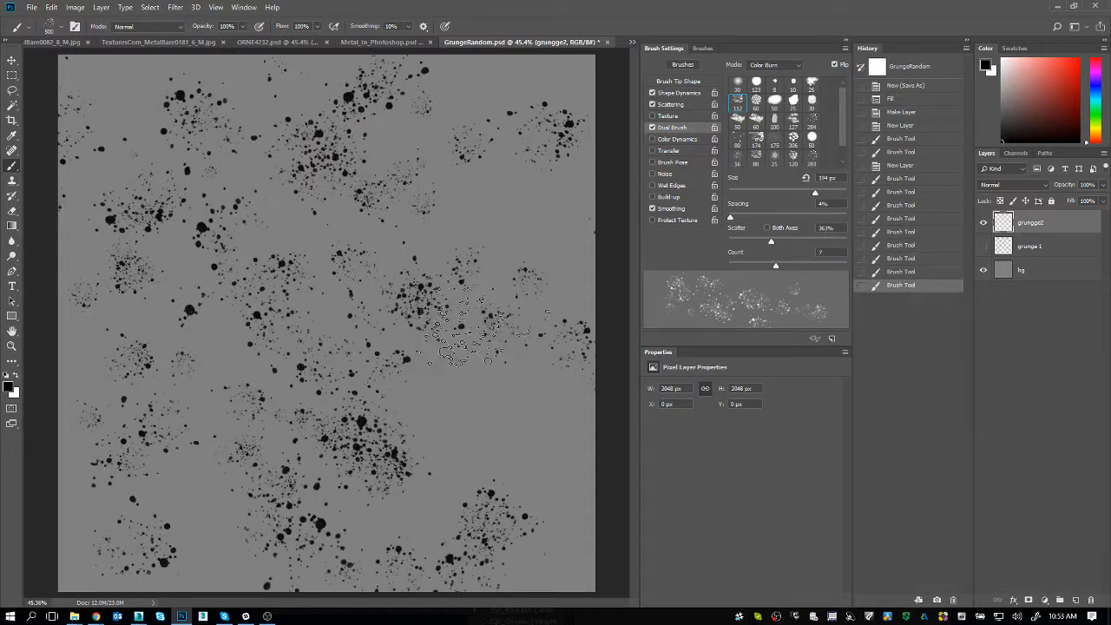
left_click_drag(543, 499, 556, 451)
left_click_drag(473, 228, 460, 363)
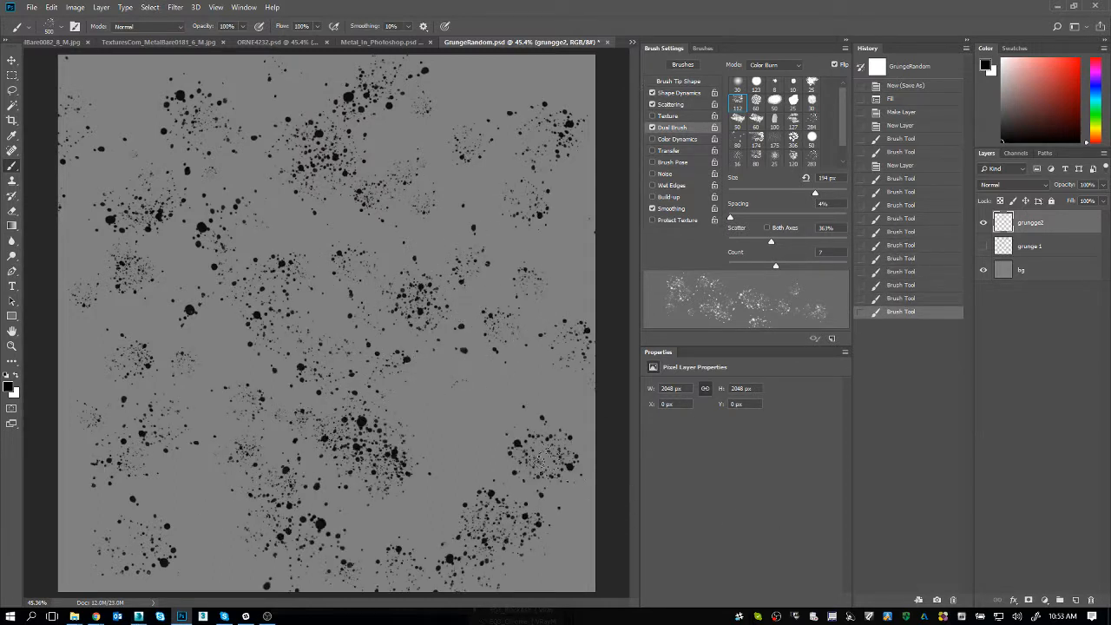
left_click_drag(538, 459, 555, 486)
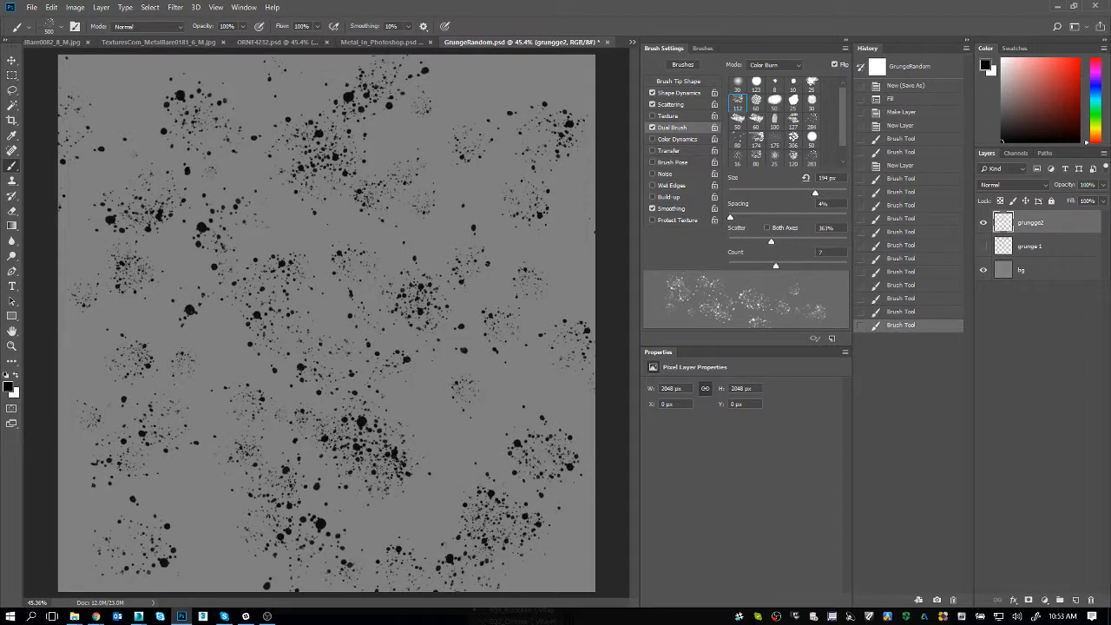
left_click(452, 360)
mouse_move(207, 514)
left_mouse_down()
mouse_move(252, 499)
mouse_move(469, 522)
left_mouse_up()
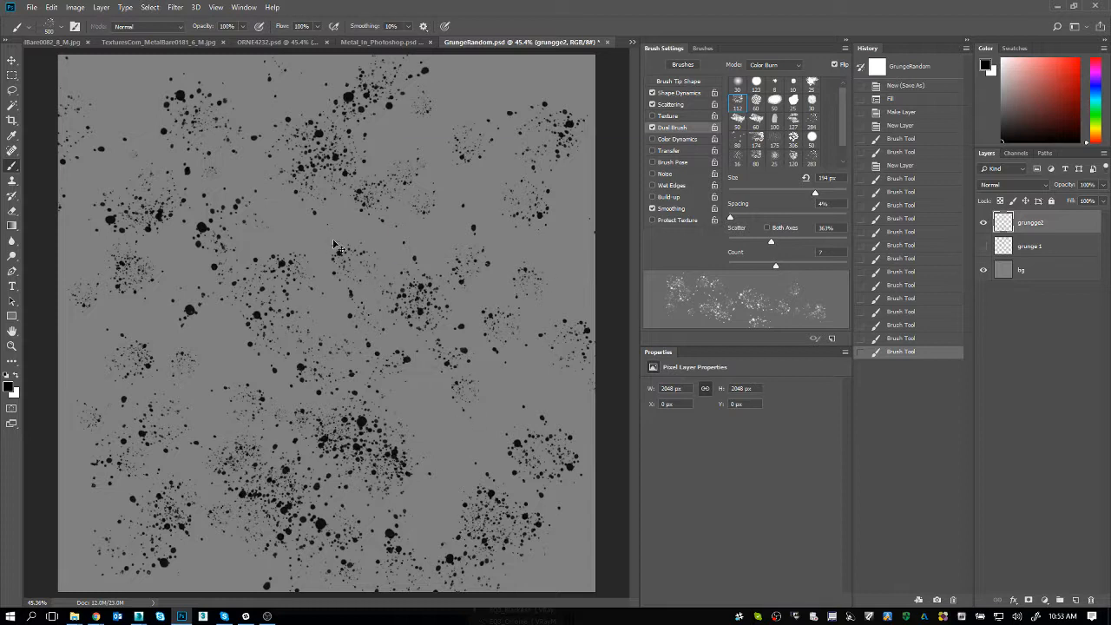
key("ctrl+s")
Create a new 512 × 512 px document and activate the Brush tool
left_click(676, 177)
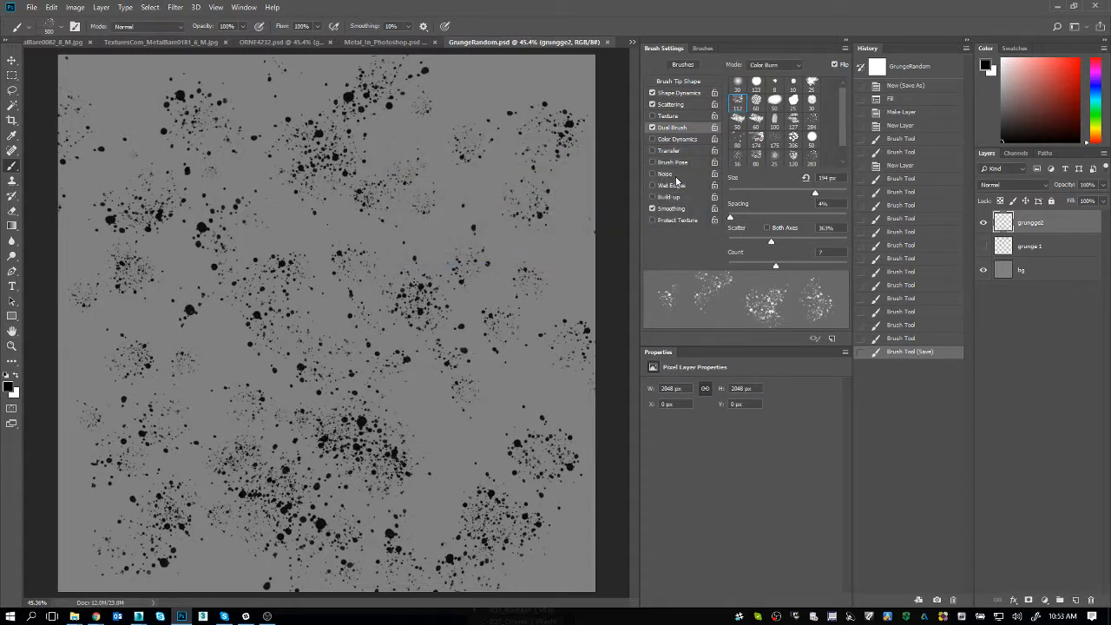
key("m")
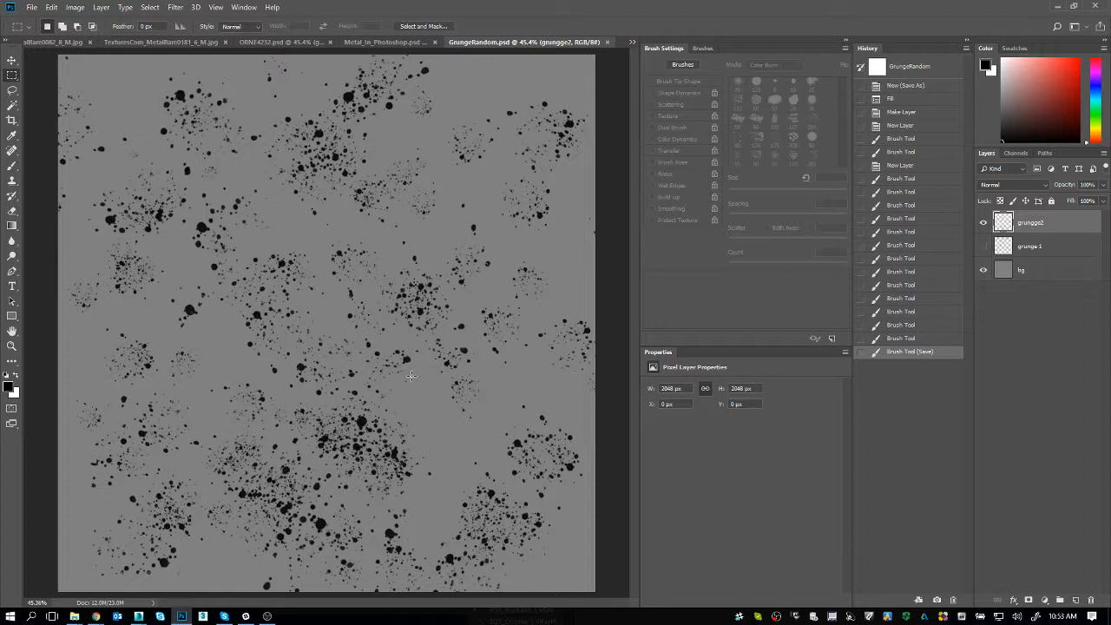
key("ctrl+n")
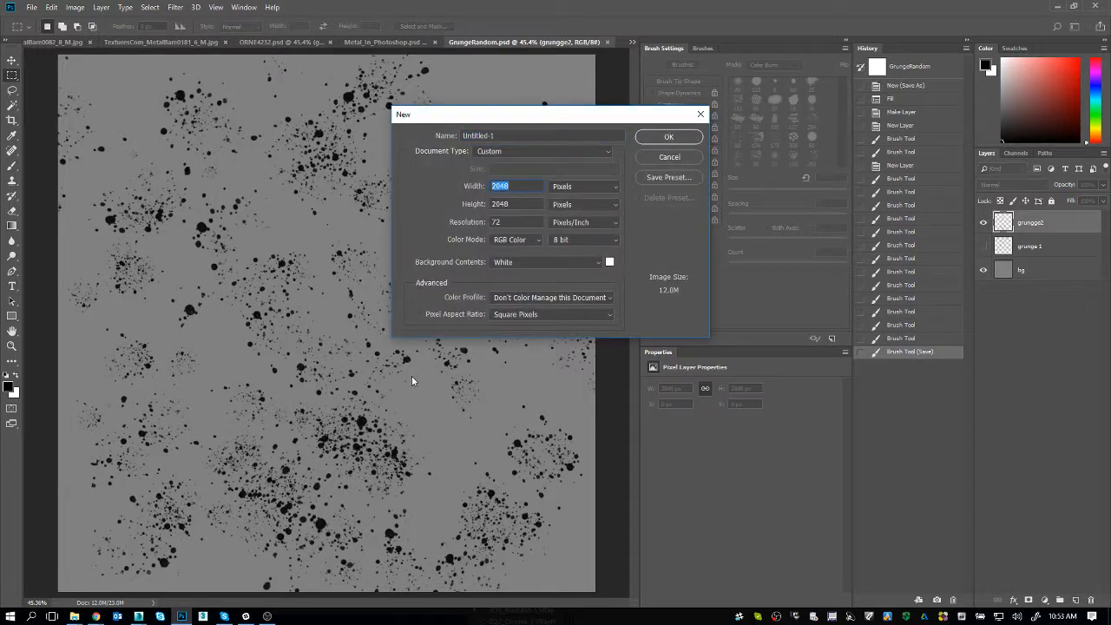
type("512")
key("Tab")
type("512")
key("Return")
key("b")
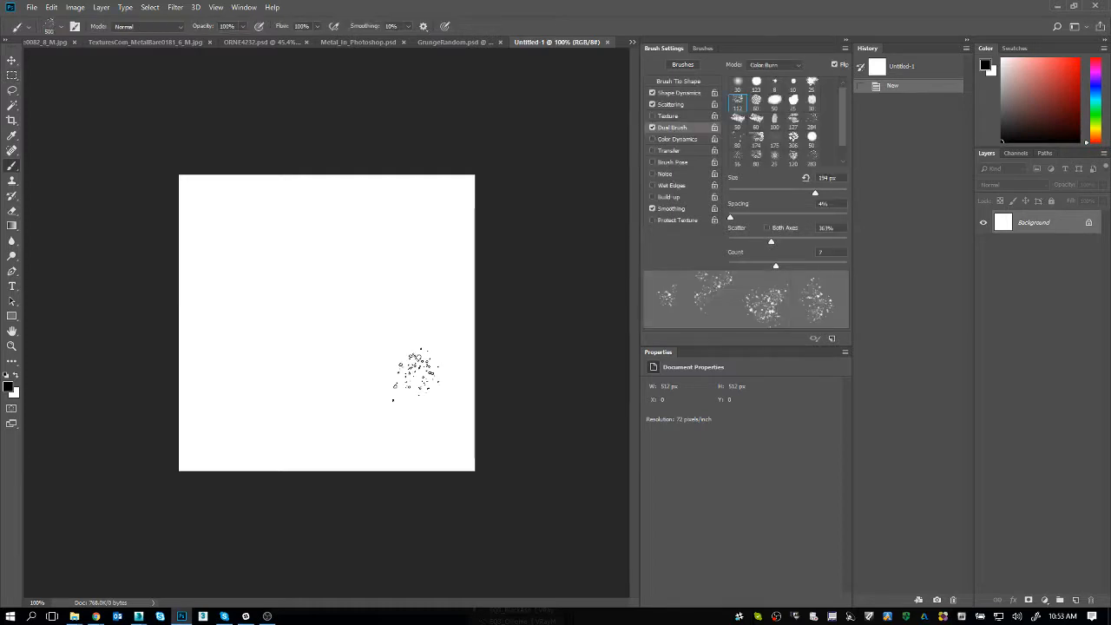
Turn off Scattering and Dual Brush for the brush and set its angle jitter and roundness jitter to 0%
left_click(653, 104)
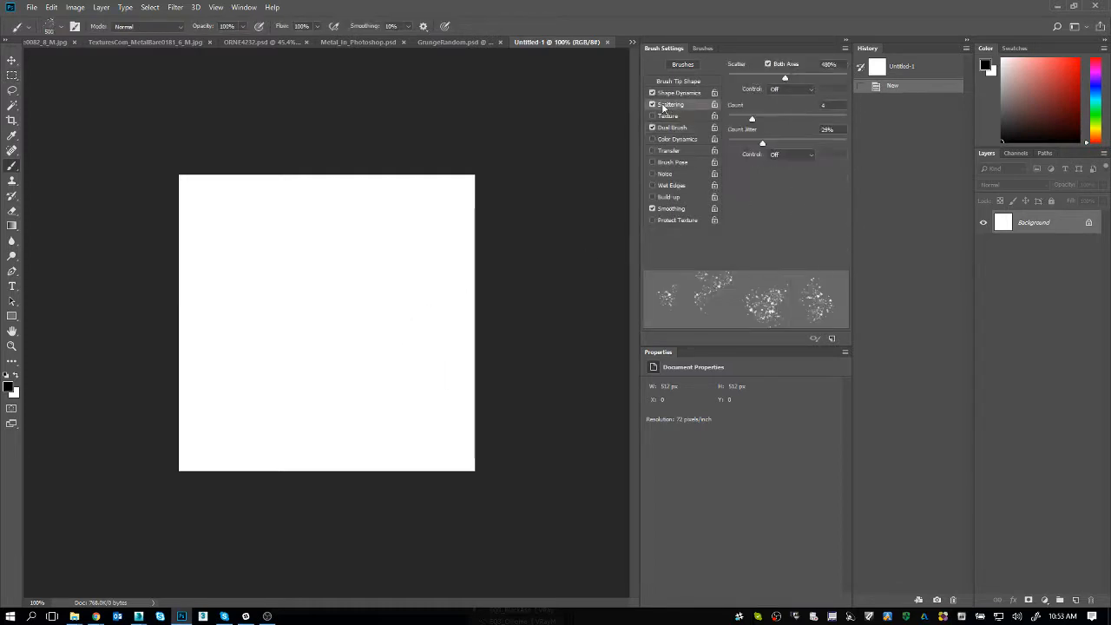
left_click(687, 93)
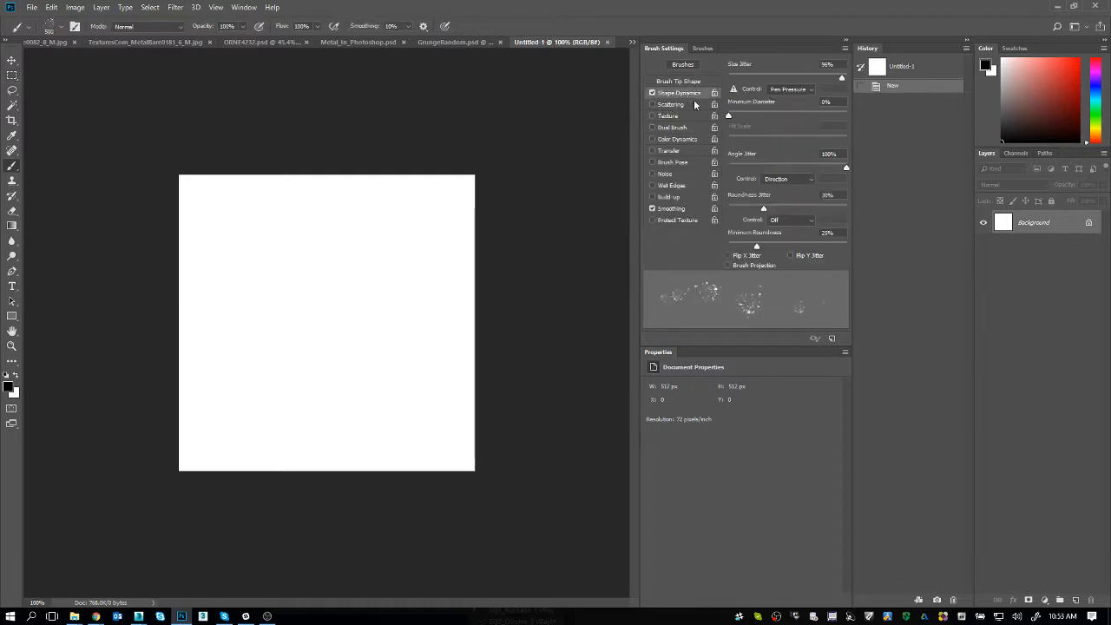
left_click_drag(751, 163, 728, 165)
left_click_drag(763, 208, 727, 209)
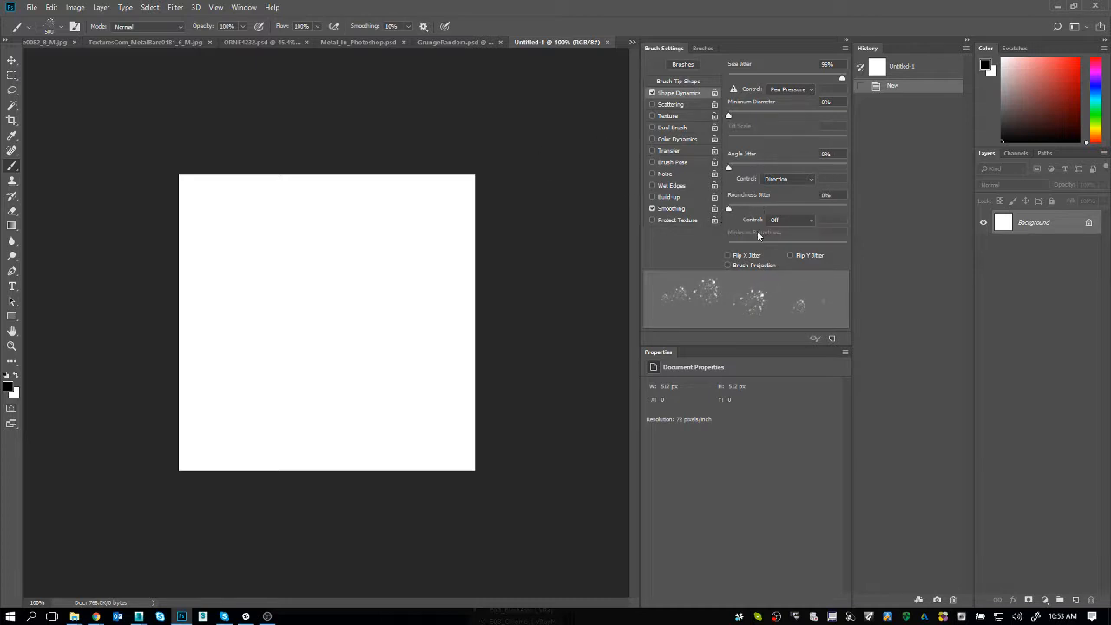
Set the splatter tip's spacing to 1% and its size jitter to 0%, undoing a test stroke on the blank canvas
left_click(689, 81)
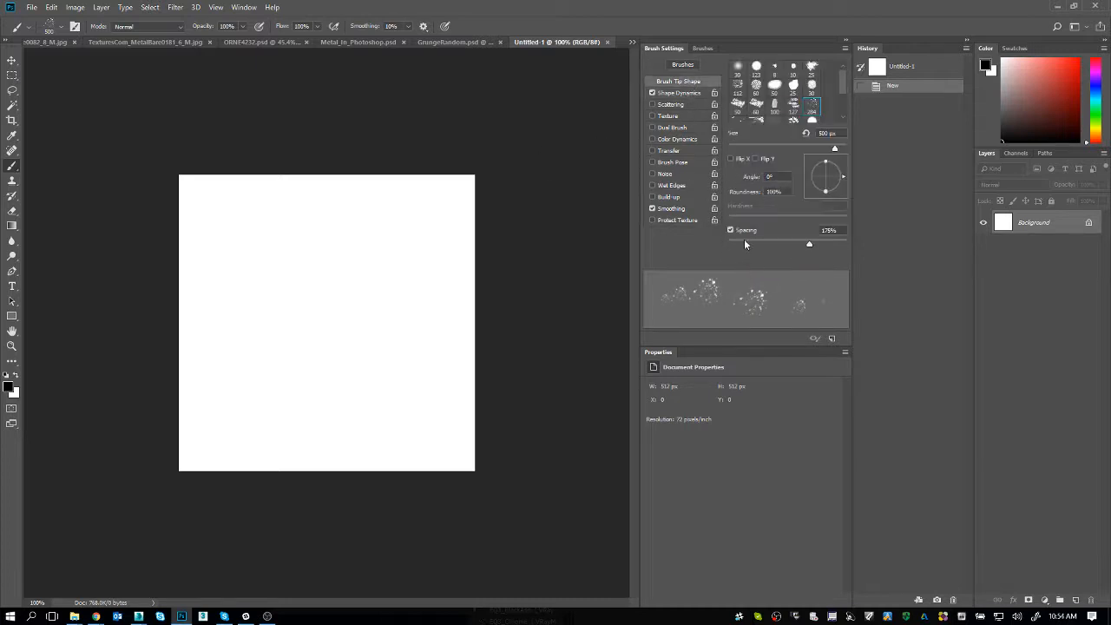
left_click_drag(744, 239, 728, 243)
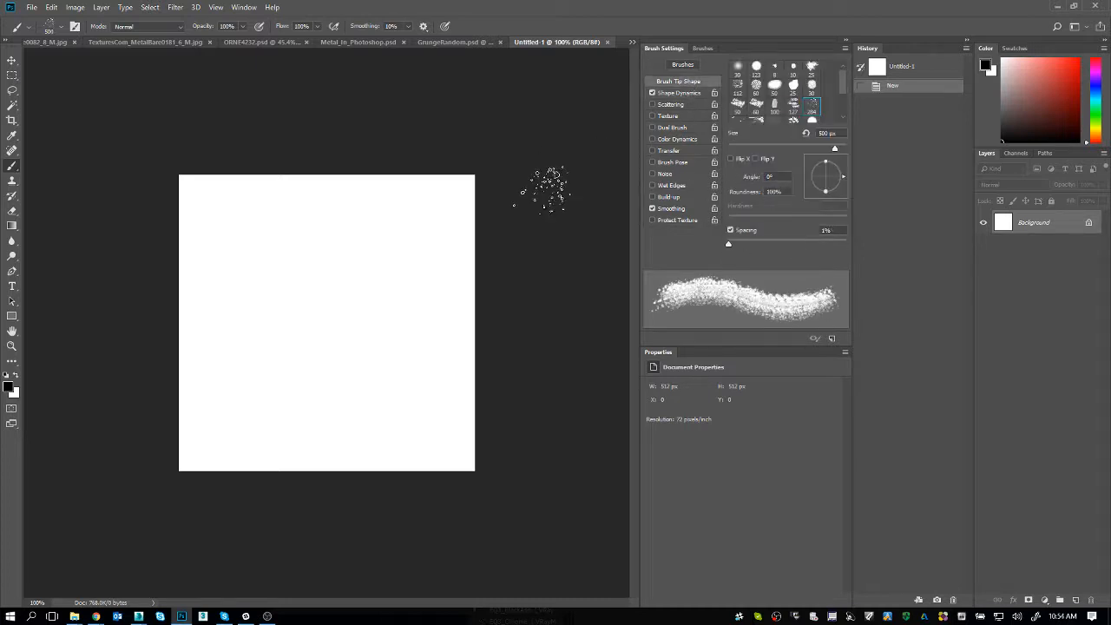
left_click(684, 92)
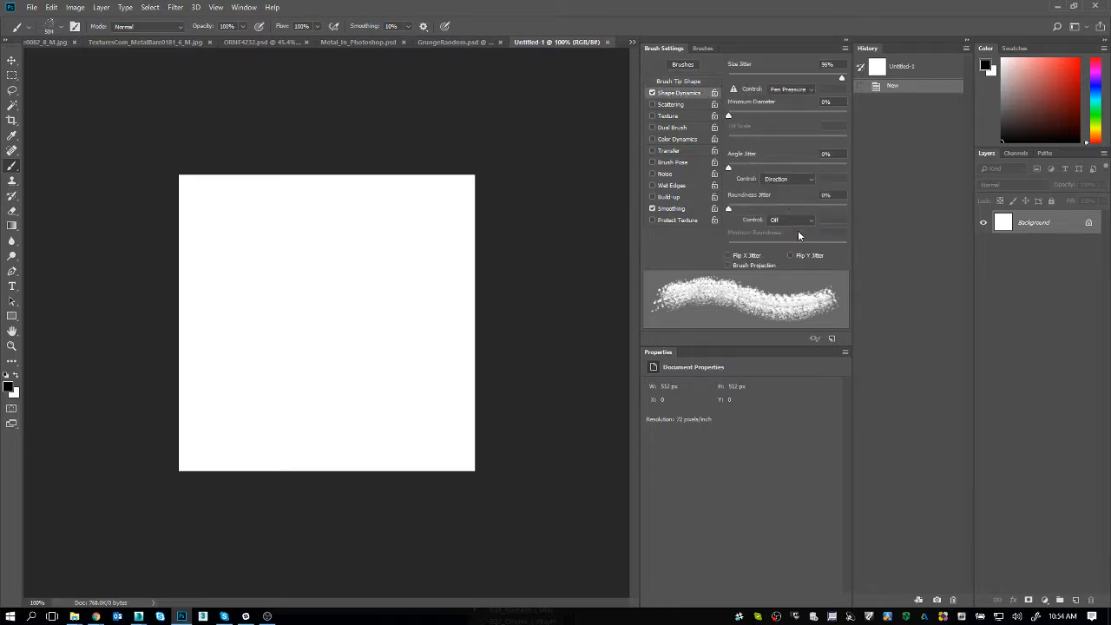
left_click_drag(390, 260, 373, 338)
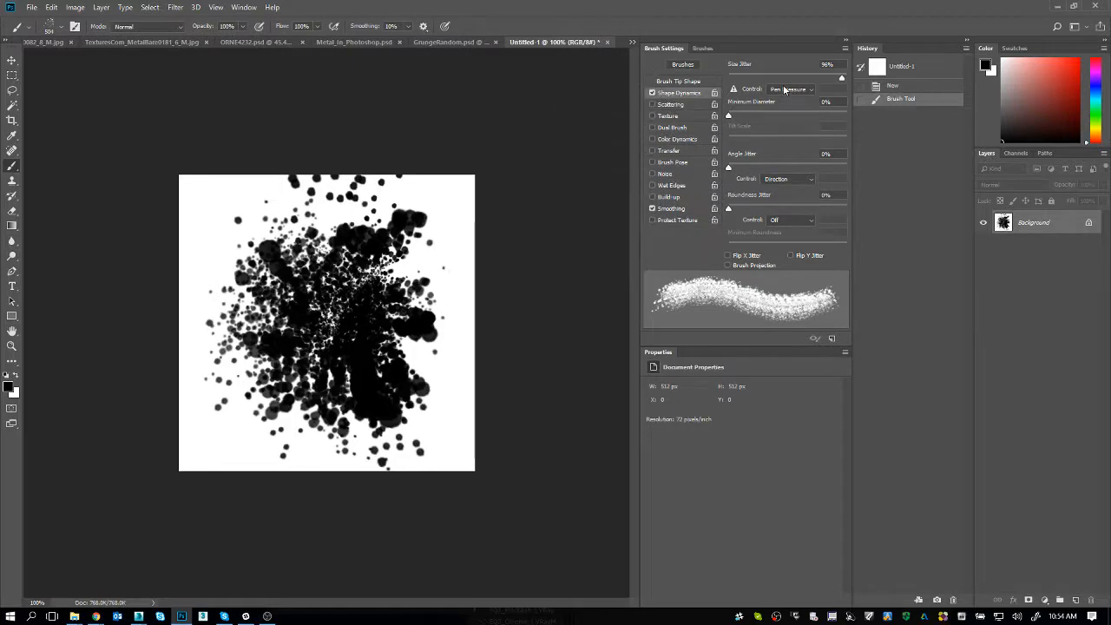
key("ctrl+z")
left_click_drag(734, 76, 728, 77)
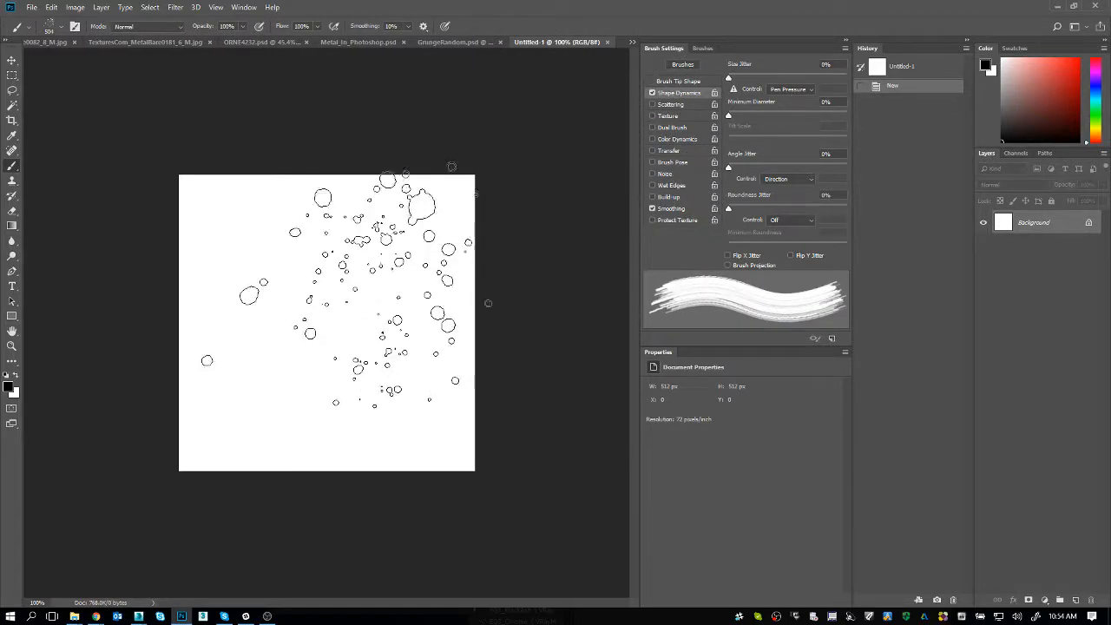
Choose the soft round 30 px brush tip and set its spacing to 1%
left_click_drag(361, 294, 278, 295)
left_click(665, 82)
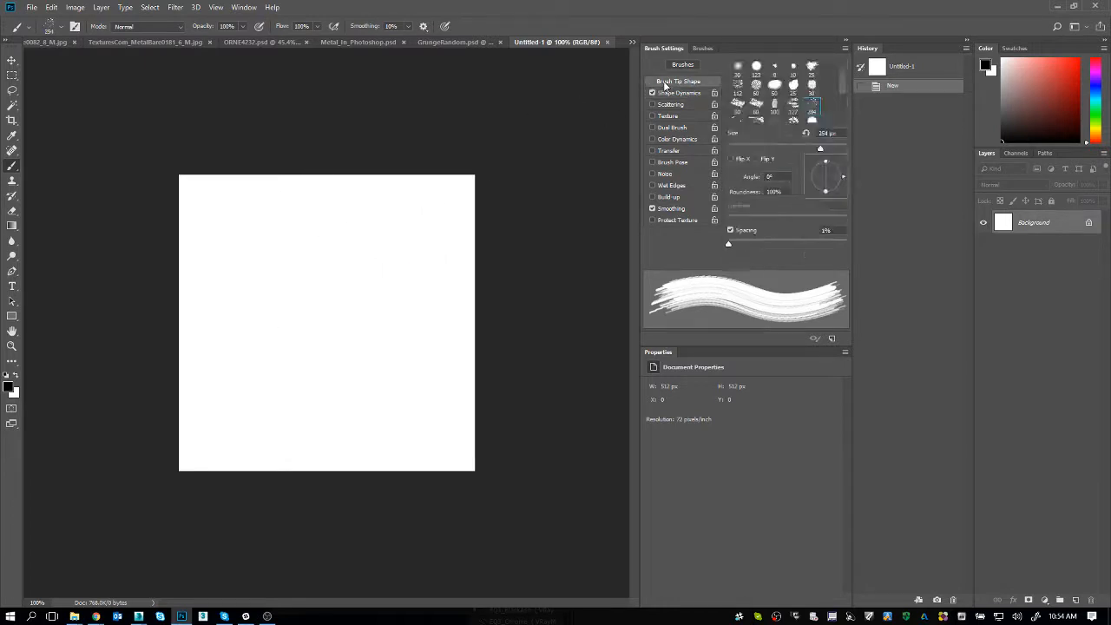
left_click(738, 67)
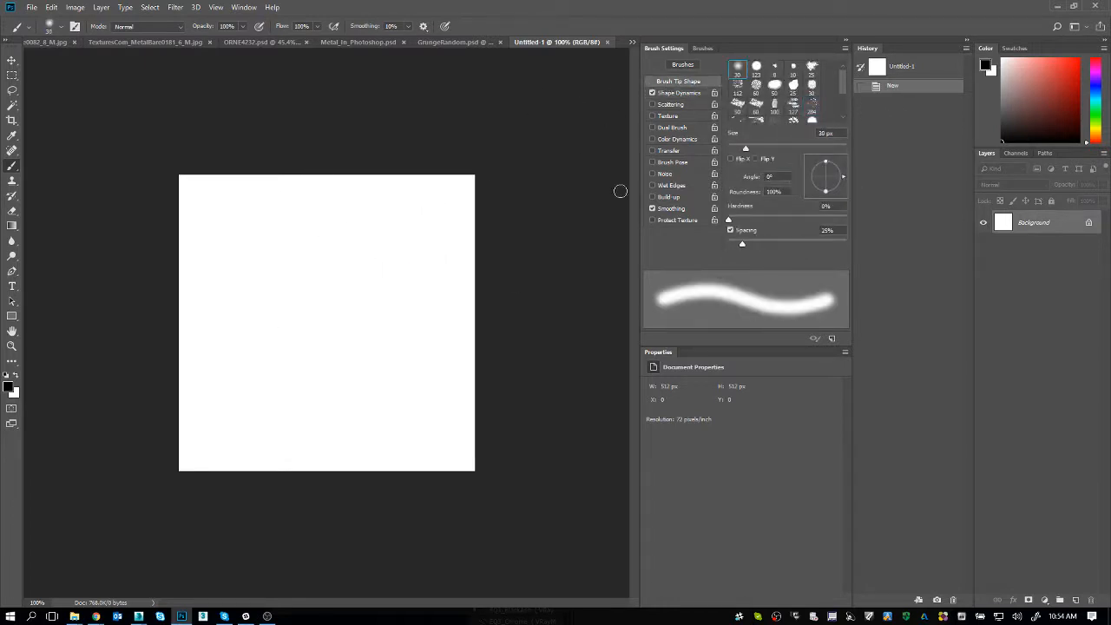
left_click_drag(743, 244, 728, 244)
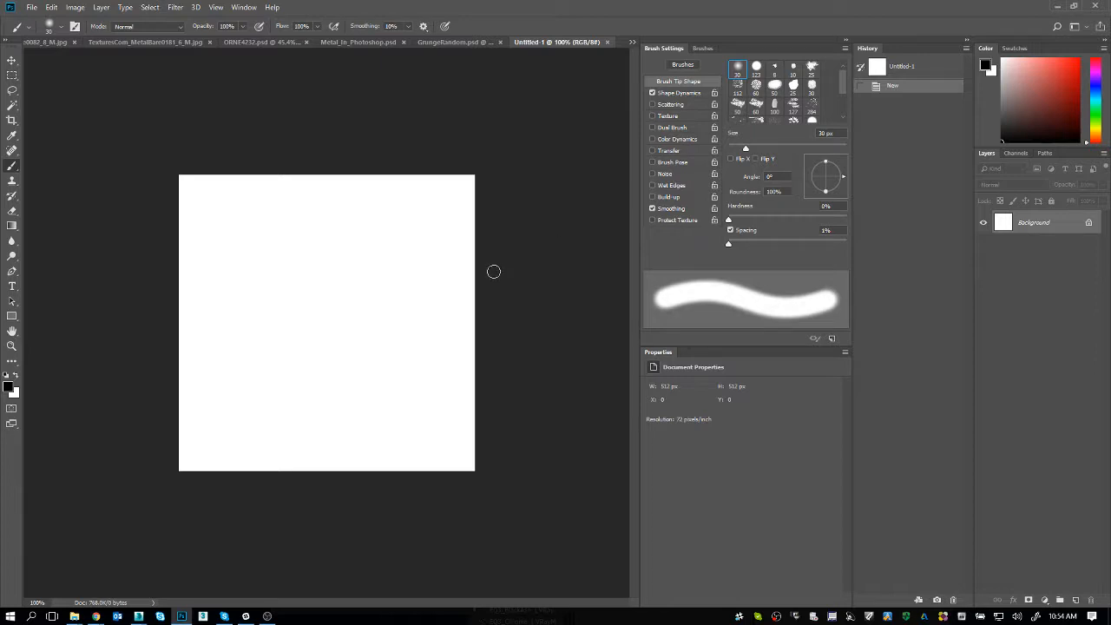
Fill the background layer with black and make white the foreground colour
key("ctrl+BackSpace")
key("alt+BackSpace")
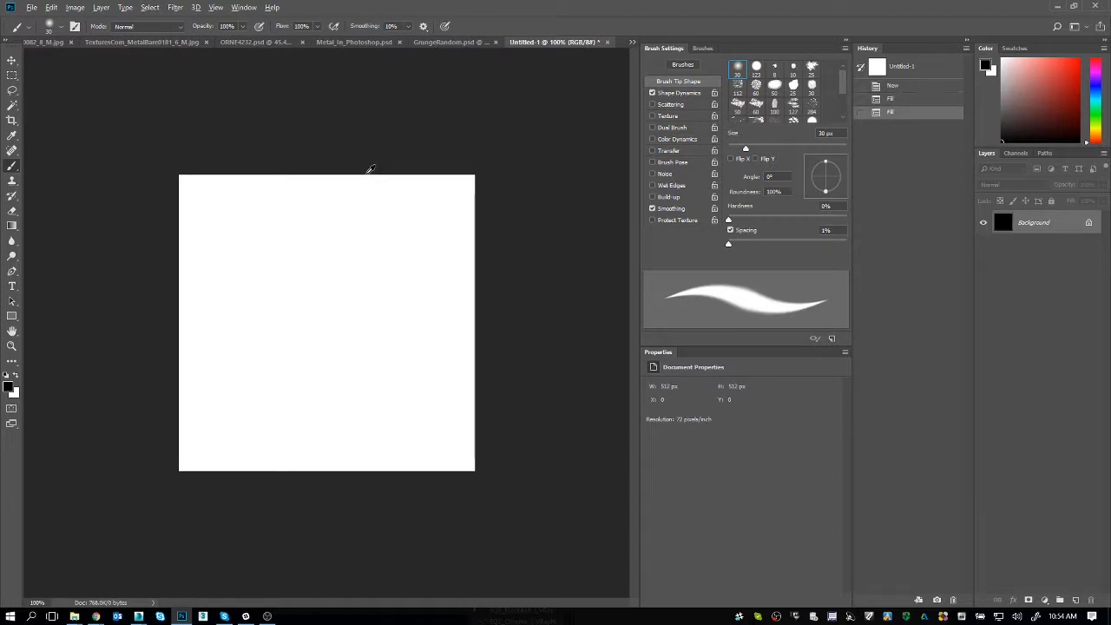
key("x")
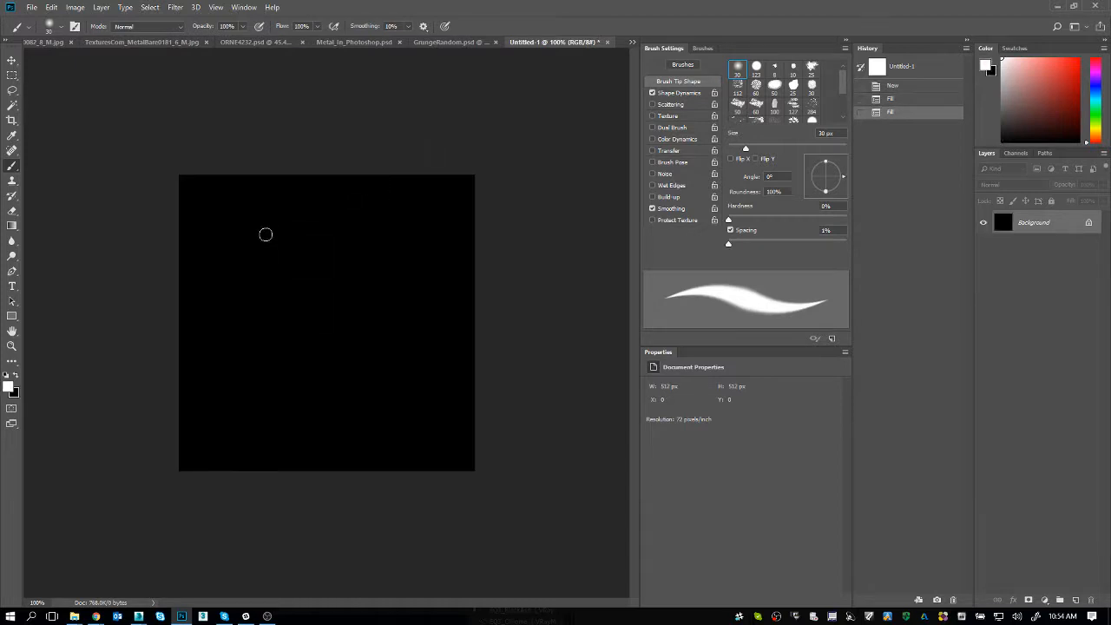
Paint white scratch strokes and small dots in varied directions and lengths across the black canvas
left_click_drag(270, 218, 262, 256)
left_click(255, 317)
left_click_drag(347, 215, 284, 334)
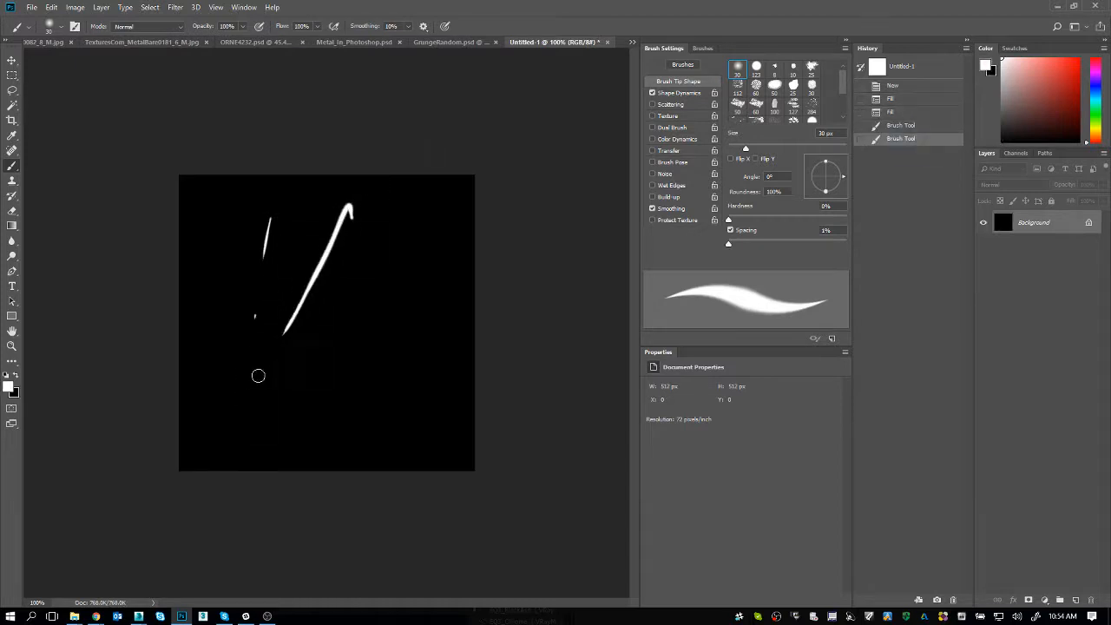
left_click_drag(261, 392, 276, 381)
left_click_drag(364, 296, 402, 272)
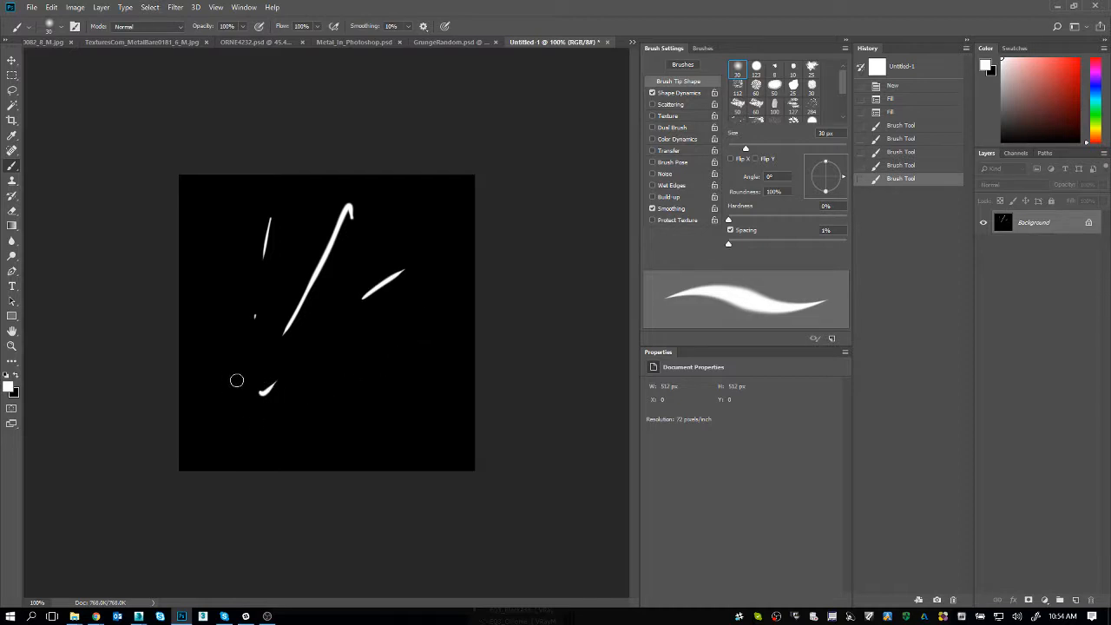
left_click_drag(236, 379, 274, 404)
left_click_drag(255, 264, 338, 340)
left_click(373, 370)
left_click(391, 382)
left_click(431, 419)
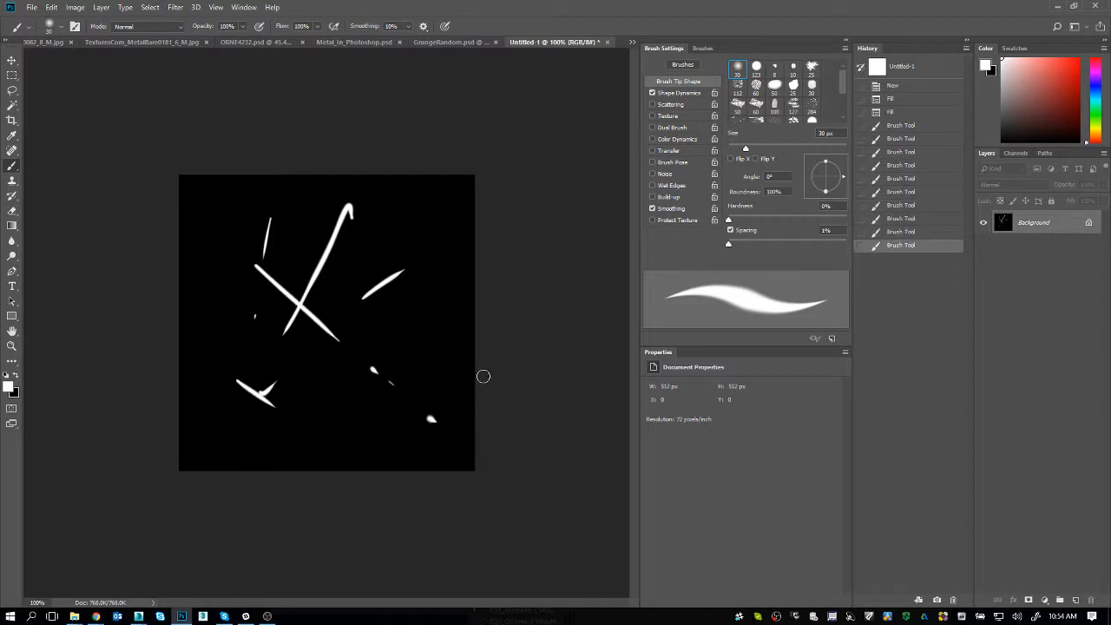
Select the whole canvas and define it as a pattern named scratches1
key("ctrl+a")
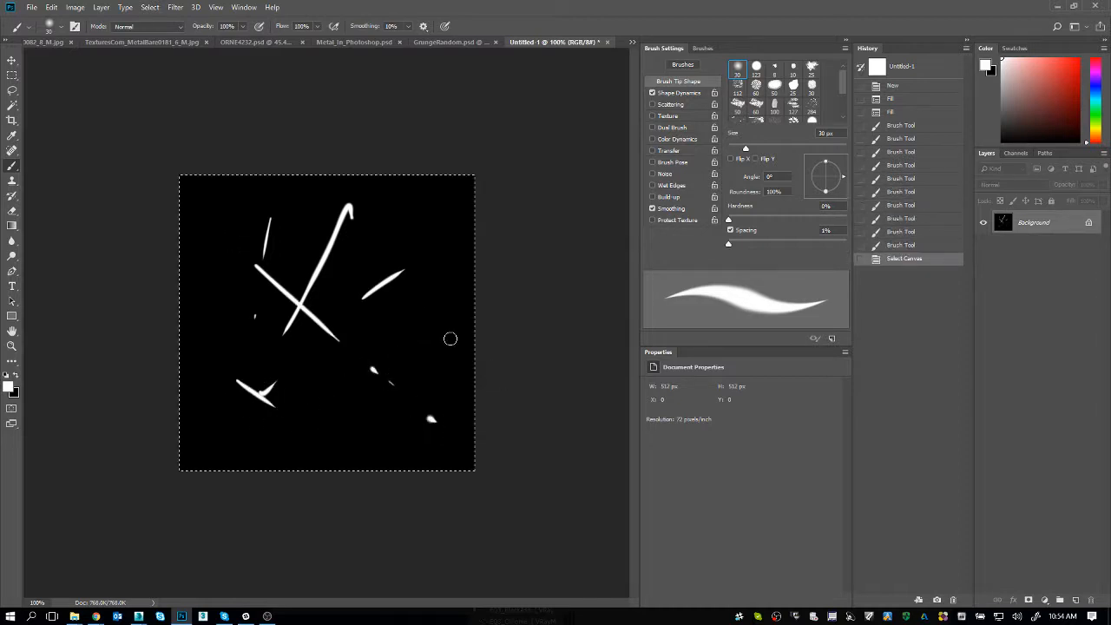
left_click(56, 7)
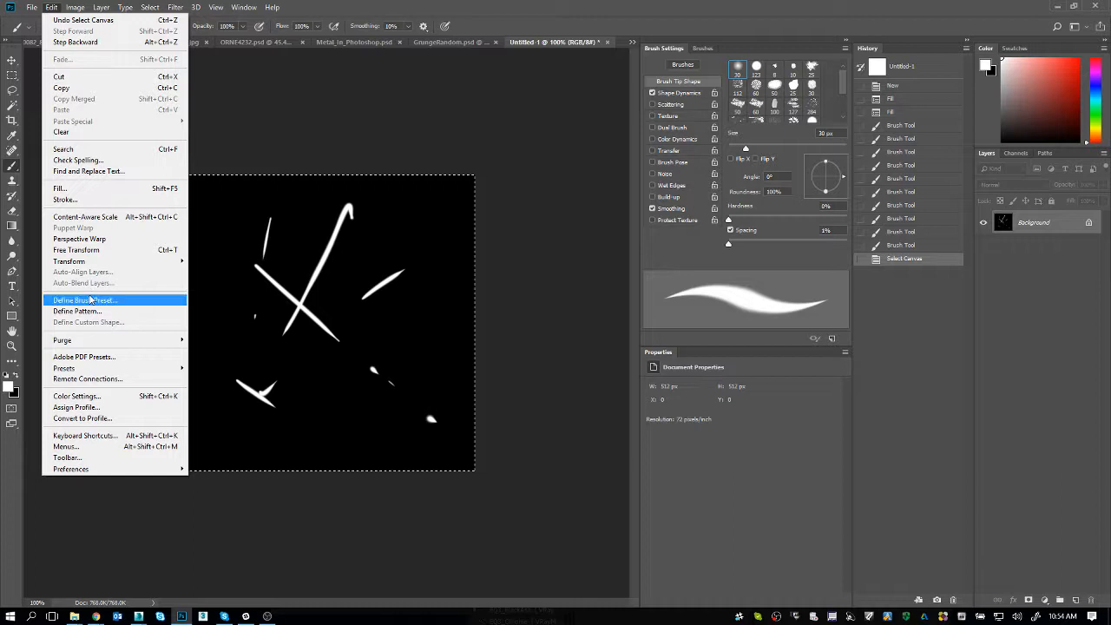
left_click(86, 310)
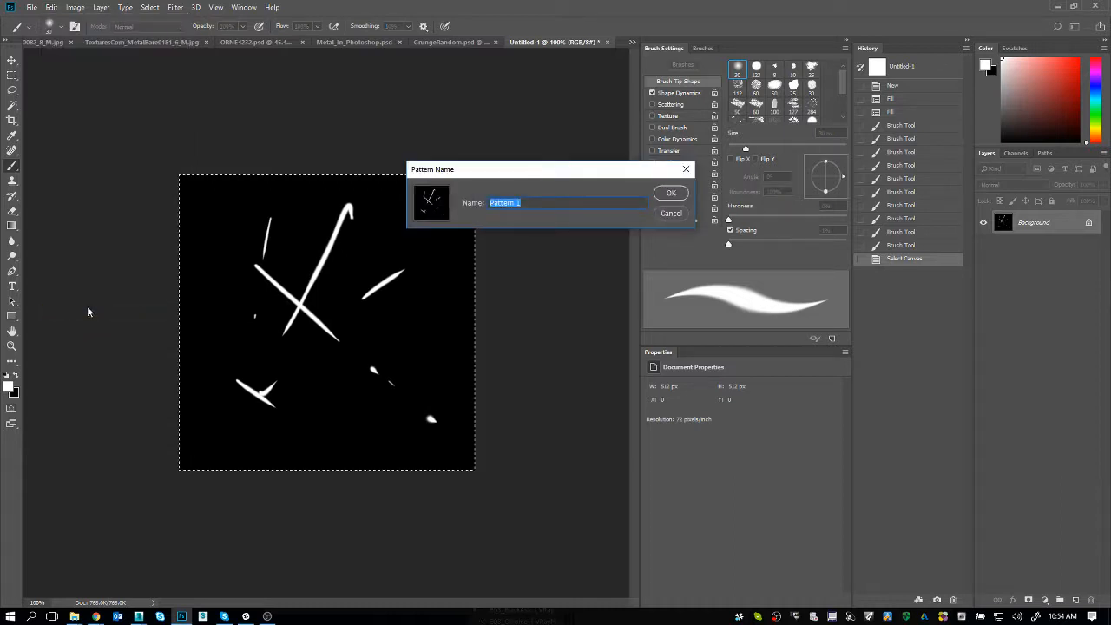
type("scratches1")
key("Return")
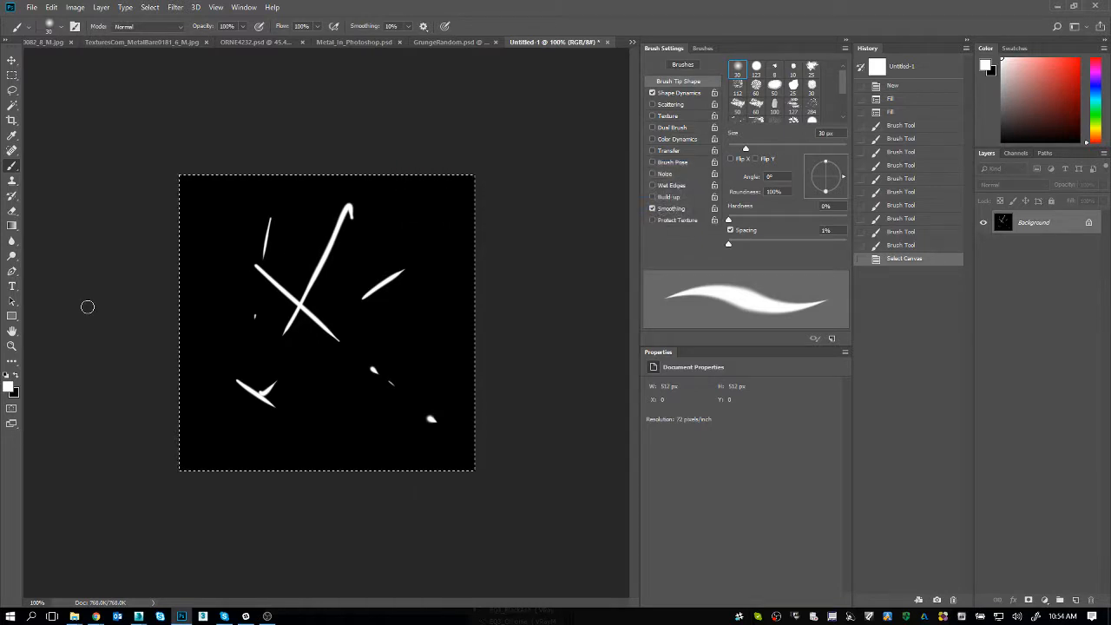
Look for the scratches among the brush tips and brush presets in GrungeRandom.psd
key("ctrl+shift+Tab")
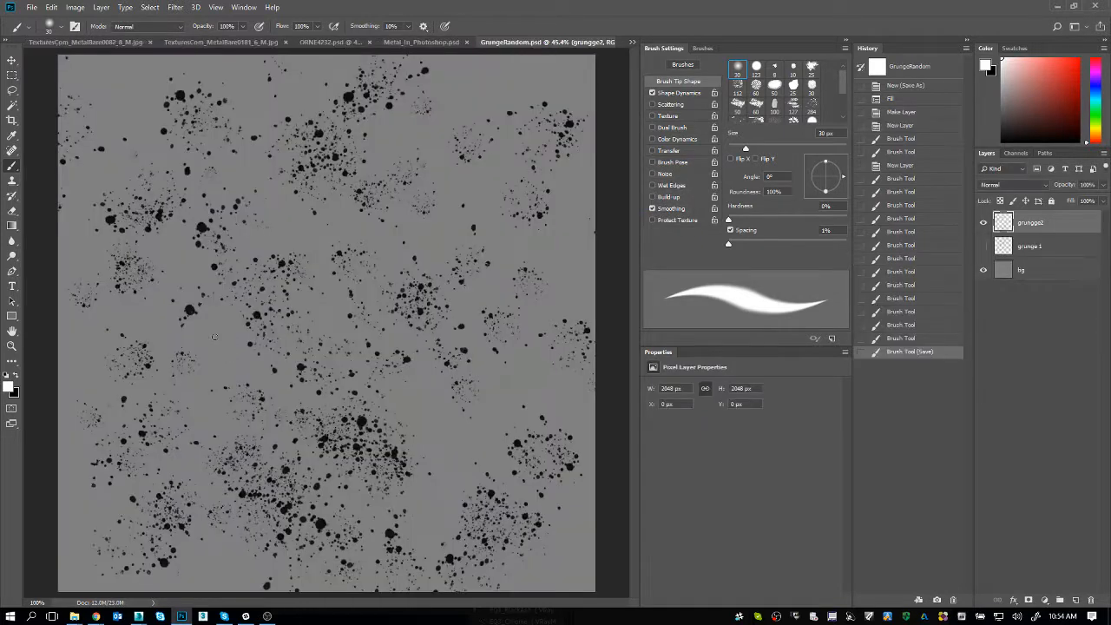
left_click_drag(306, 308, 339, 307)
scroll(837, 100, "down", 2)
scroll(837, 101, "up", 2)
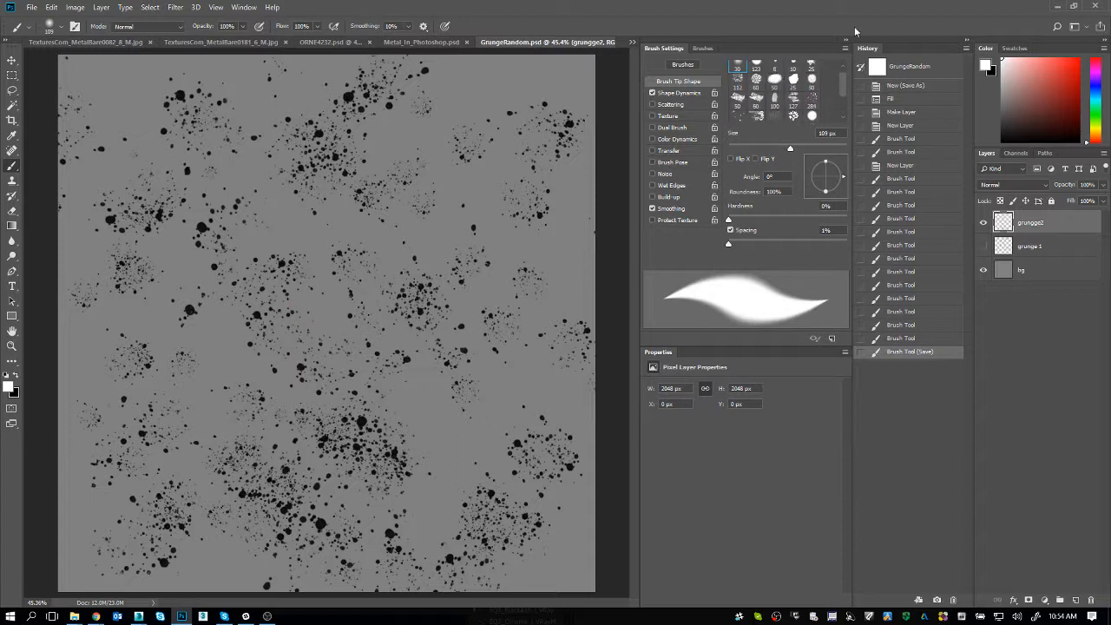
left_click(703, 49)
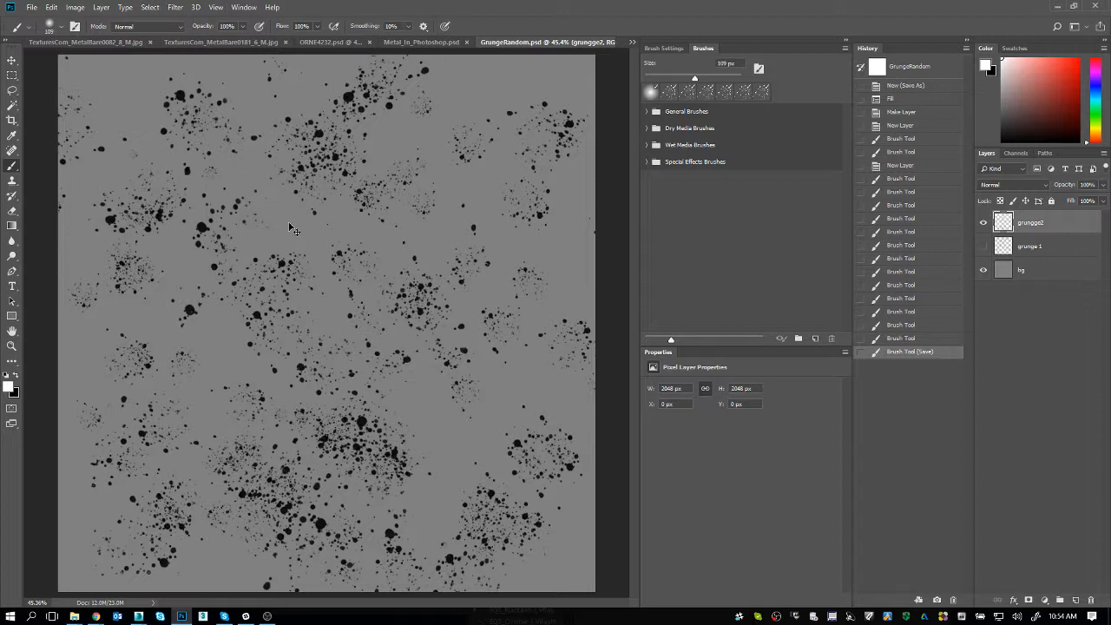
Define the scratch drawing in Untitled-1 as a brush preset named scratches
key("ctrl+Tab")
left_click(52, 7)
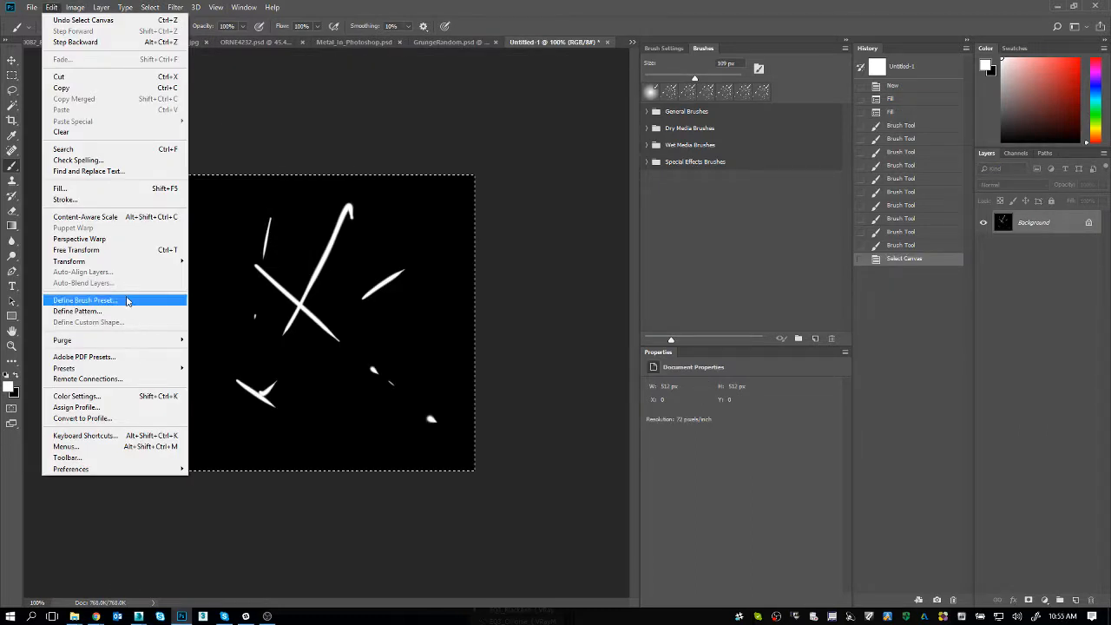
left_click(126, 304)
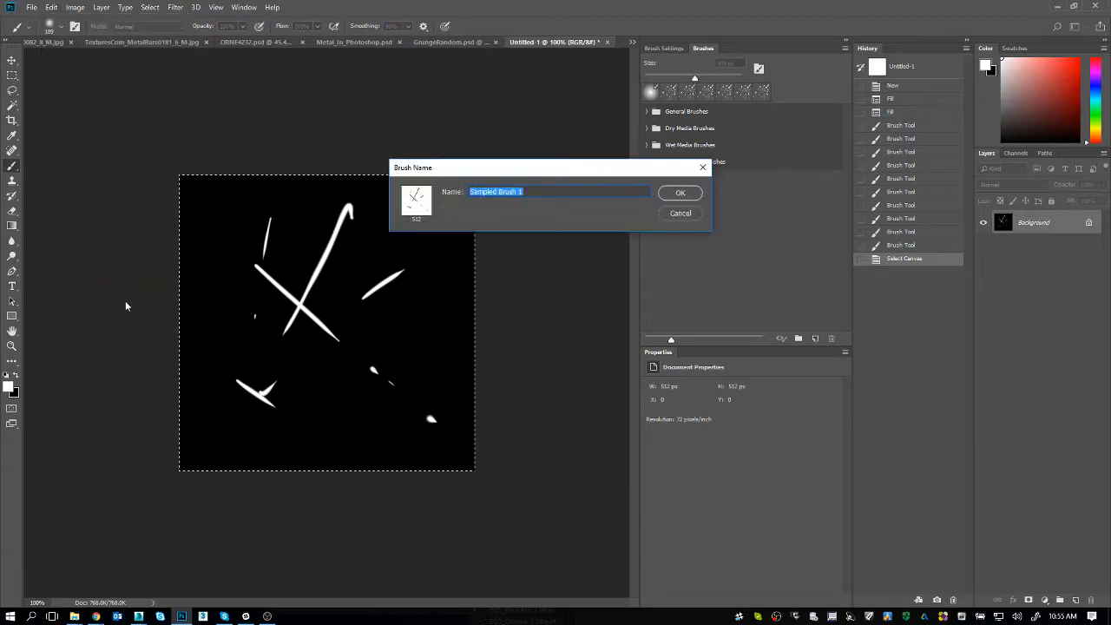
type("scratches")
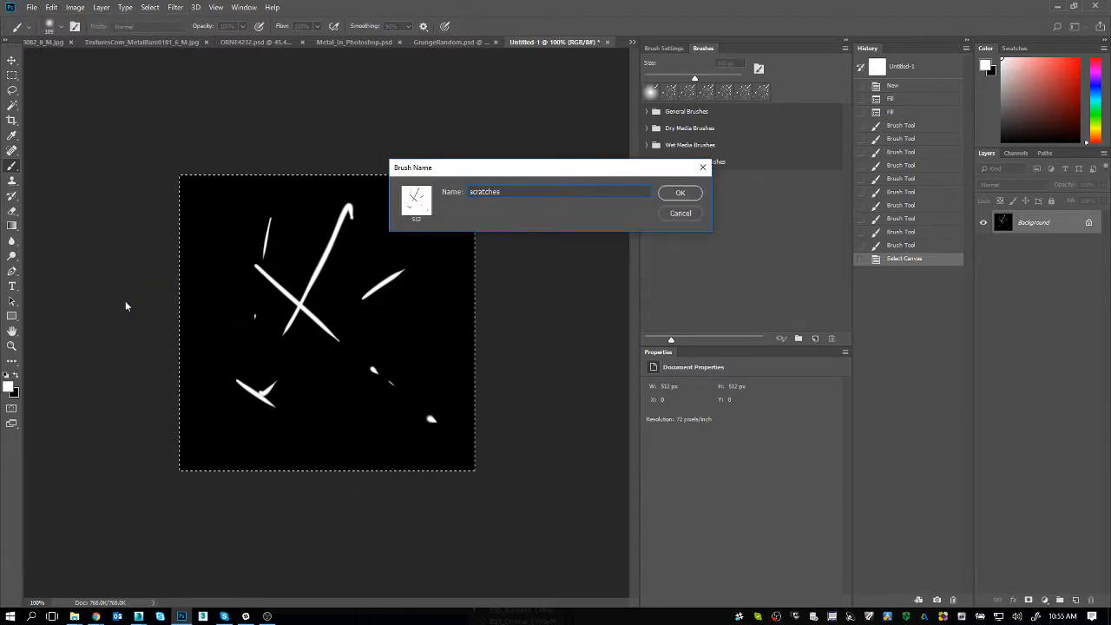
key("Return")
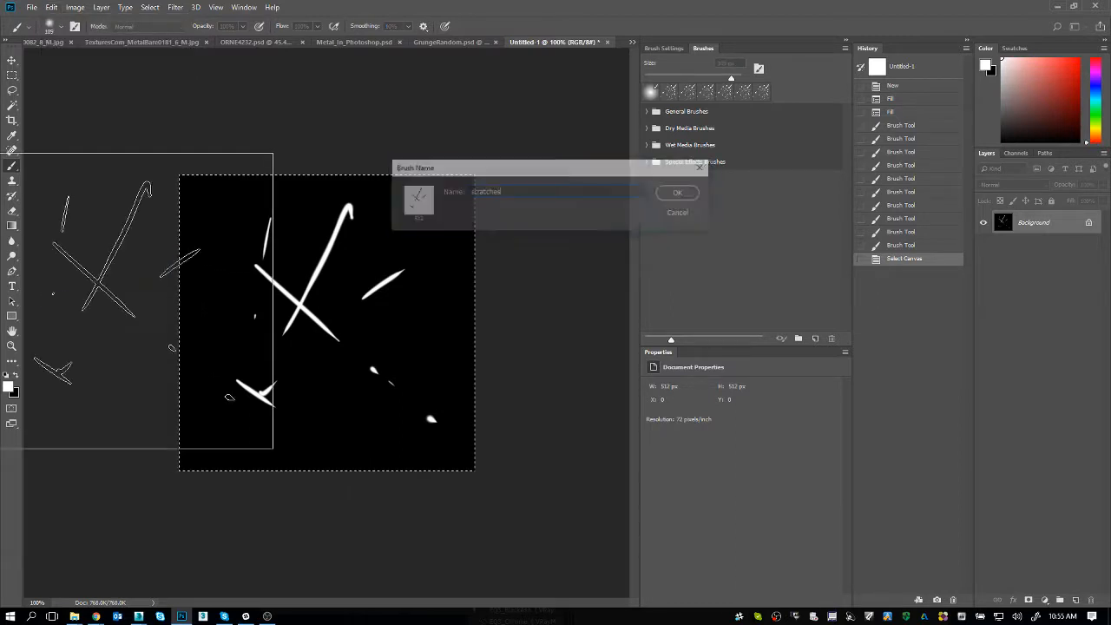
Set the scratches brush size to 286 px and paint a white test stroke on the grungge2 layer in GrungeRandom.psd
left_click_drag(310, 315, 288, 326)
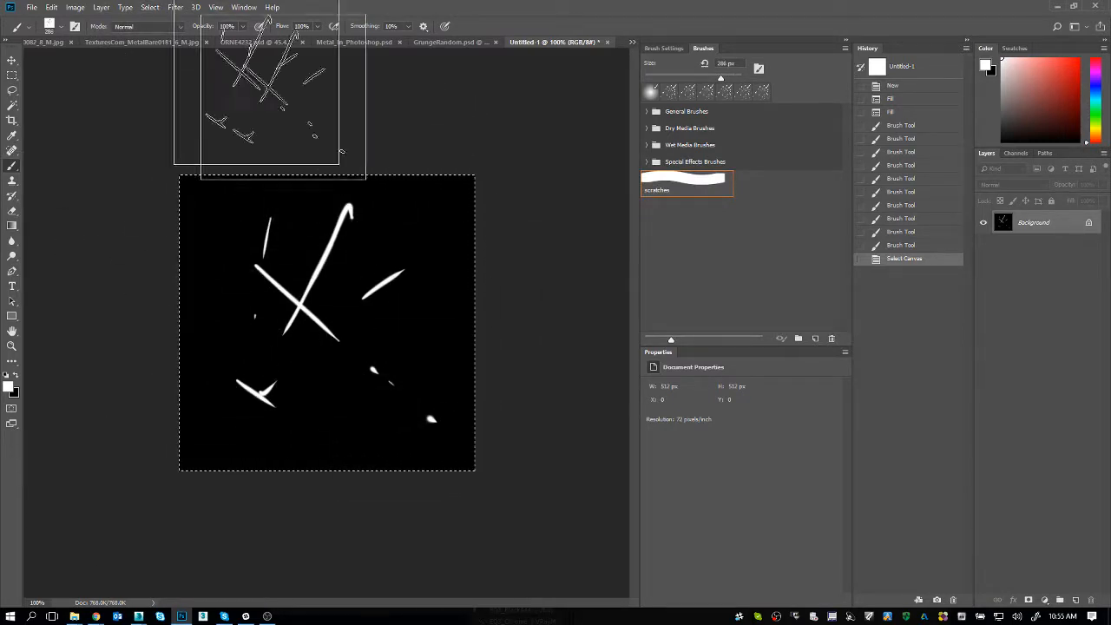
left_click(665, 49)
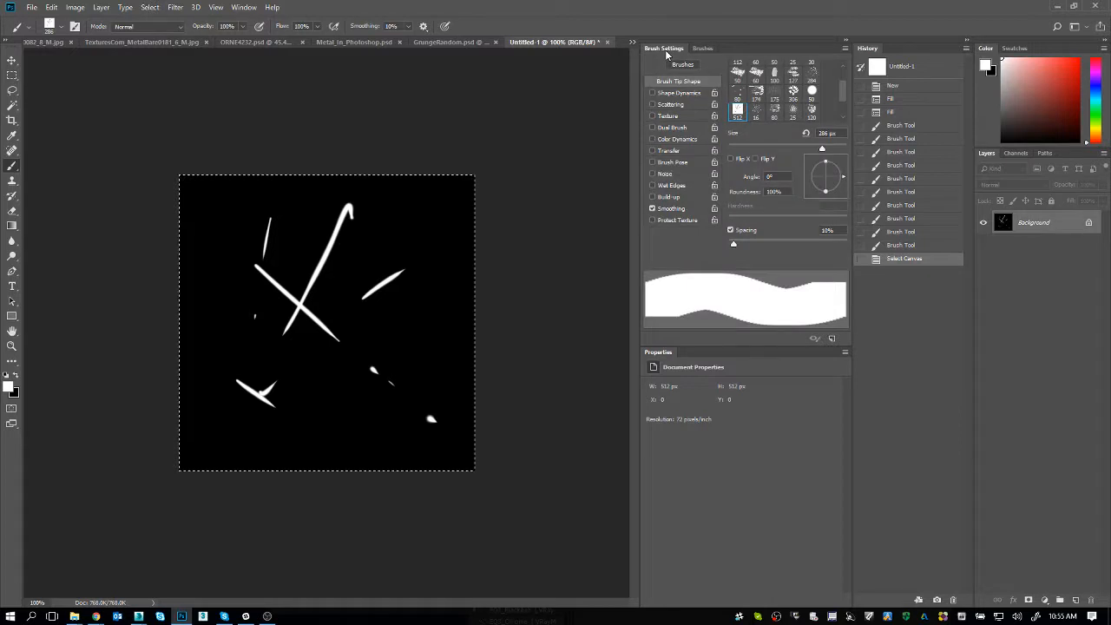
left_click(447, 41)
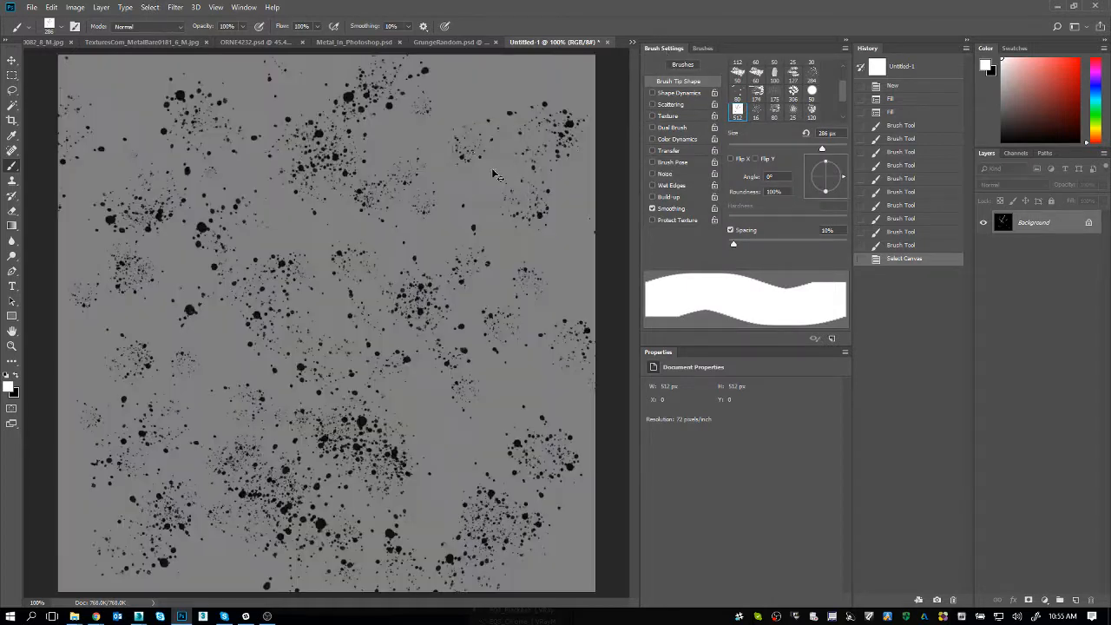
left_click_drag(254, 275, 298, 336)
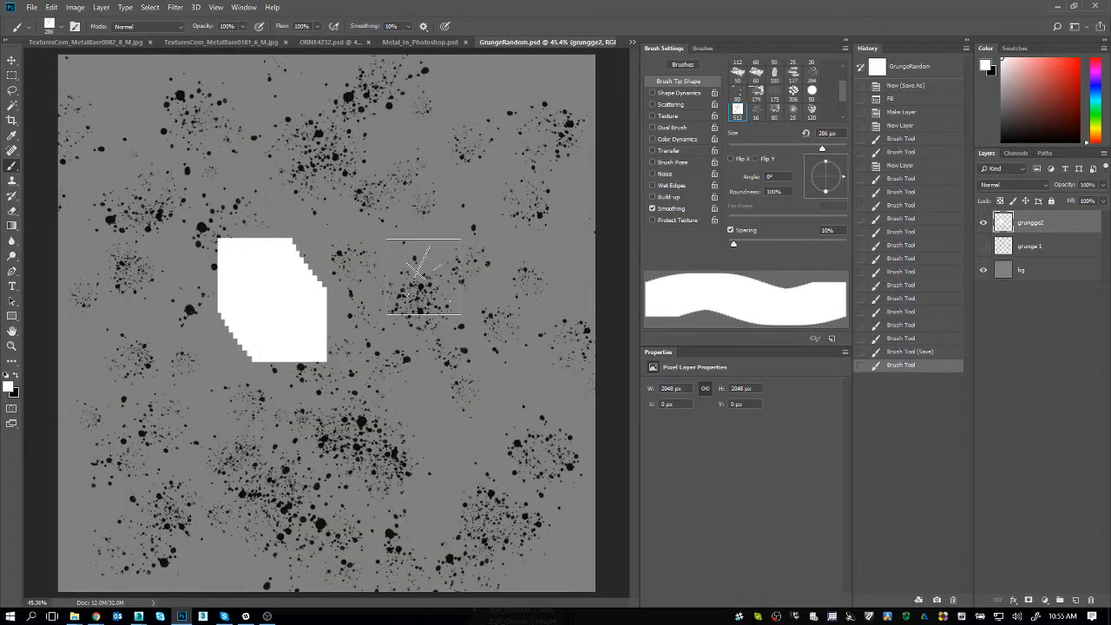
Swap the foreground colour to black, set the scratches brush to 352 px and stamp it three times on the grungge2 layer
key("x")
left_click(382, 259)
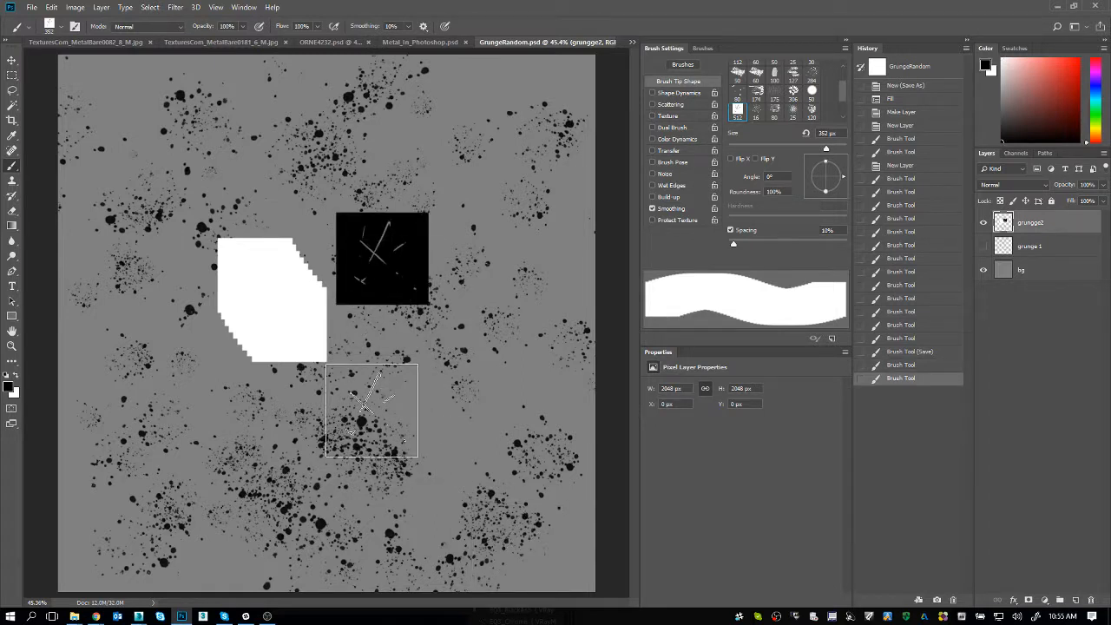
left_click(371, 410)
left_click(434, 475)
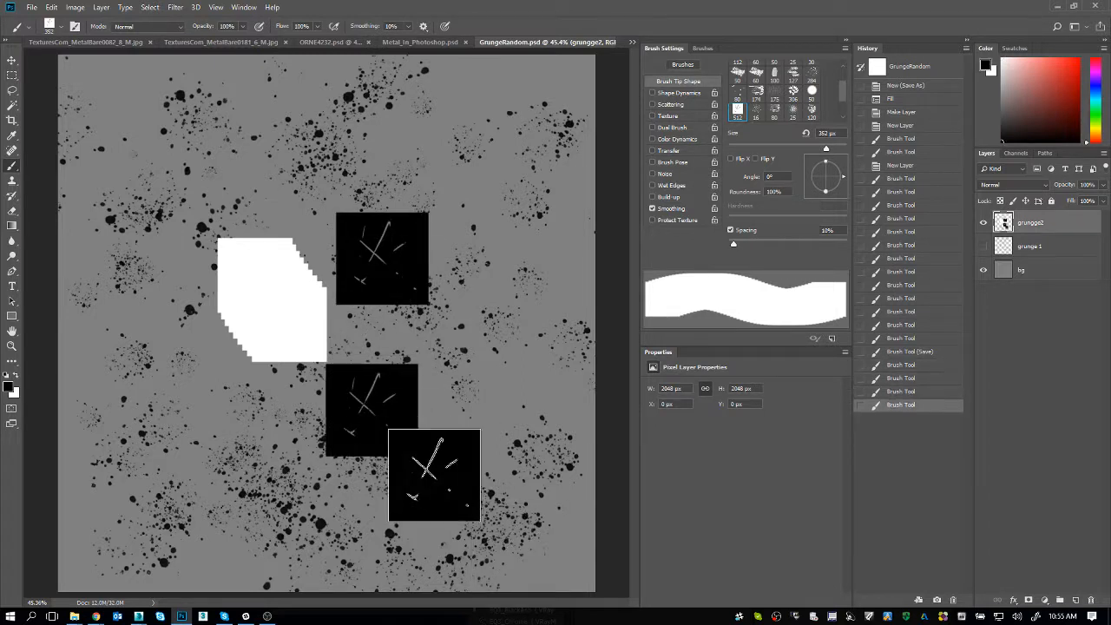
Switch to Untitled-1, deselect the canvas and invert the scratch drawing to black on white
key("ctrl+Tab")
key("ctrl+Tab")
key("ctrl+Tab")
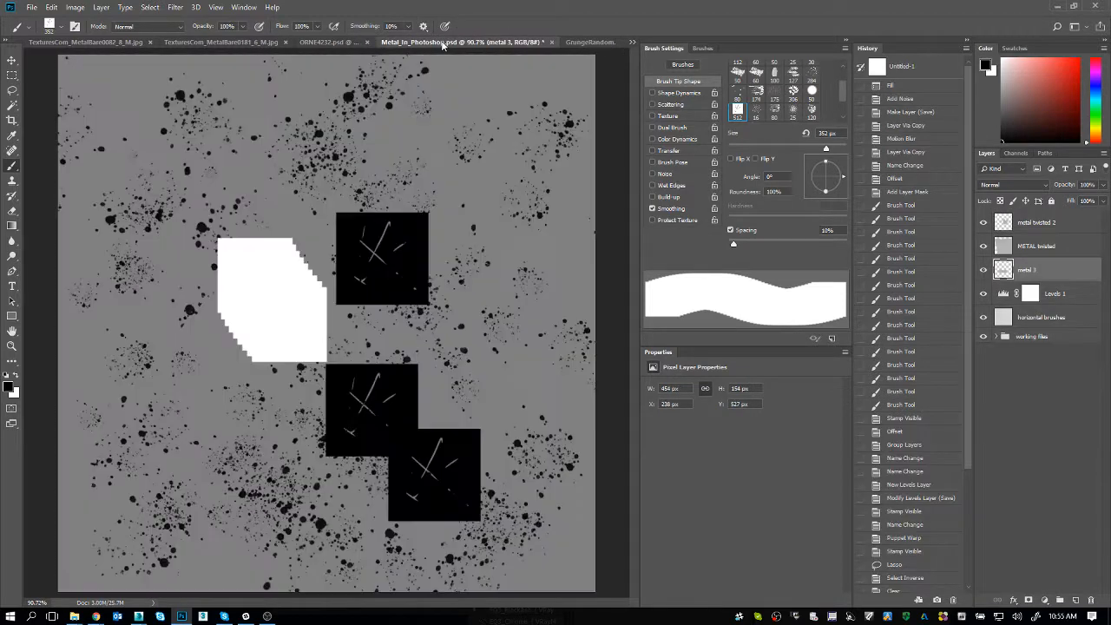
key("ctrl+d")
key("ctrl+i")
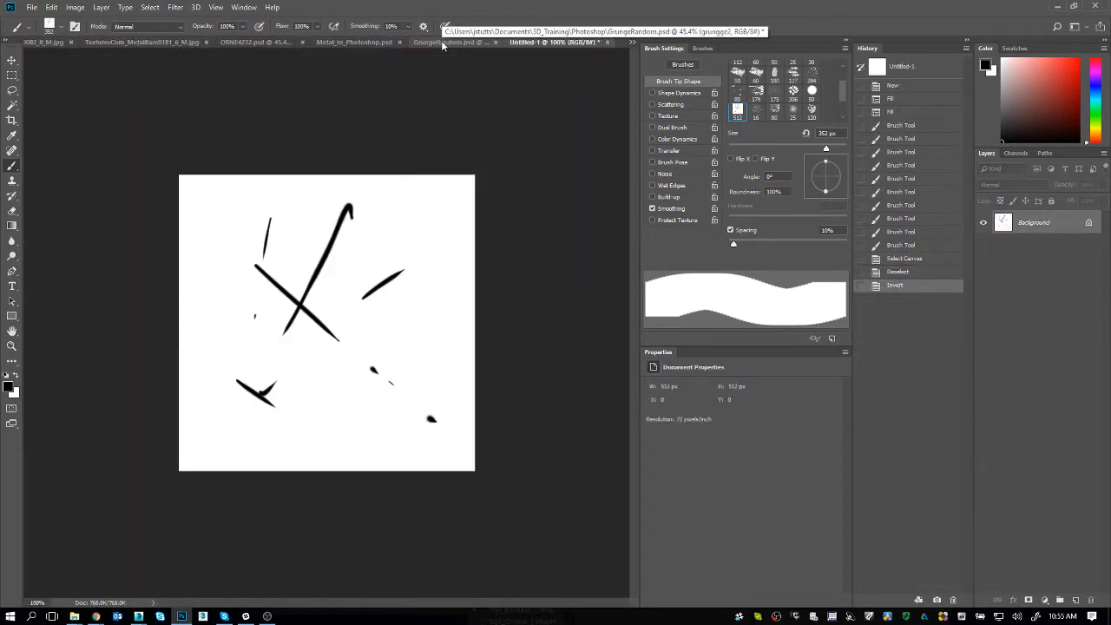
Select the whole inverted canvas and define it as a brush preset named scratches 2
key("ctrl+a")
left_click(51, 8)
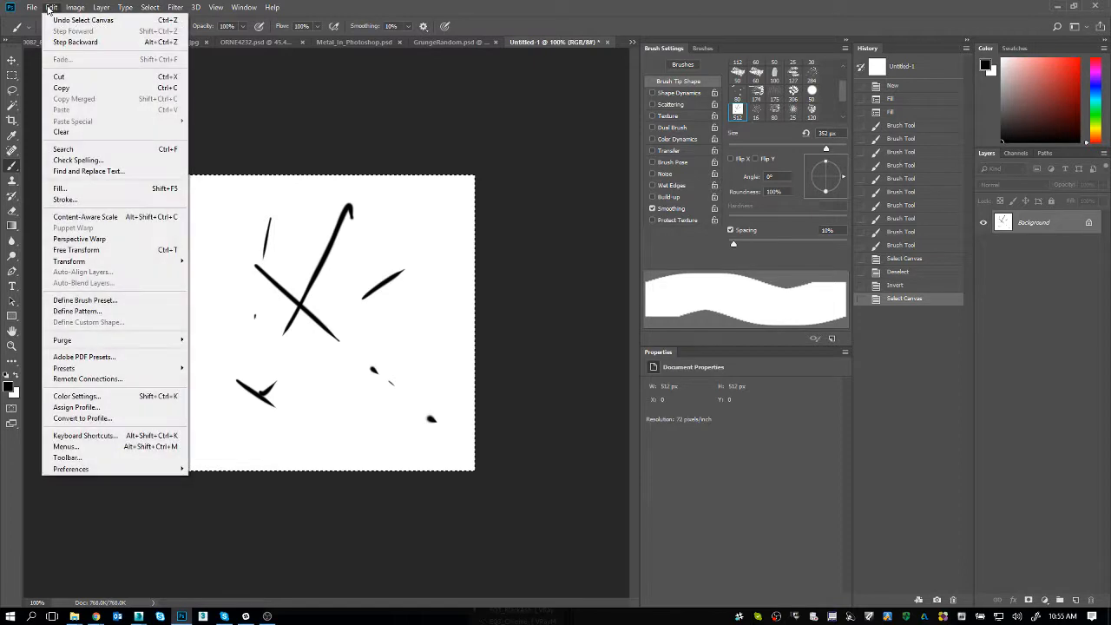
left_click(139, 300)
type("scratches 2")
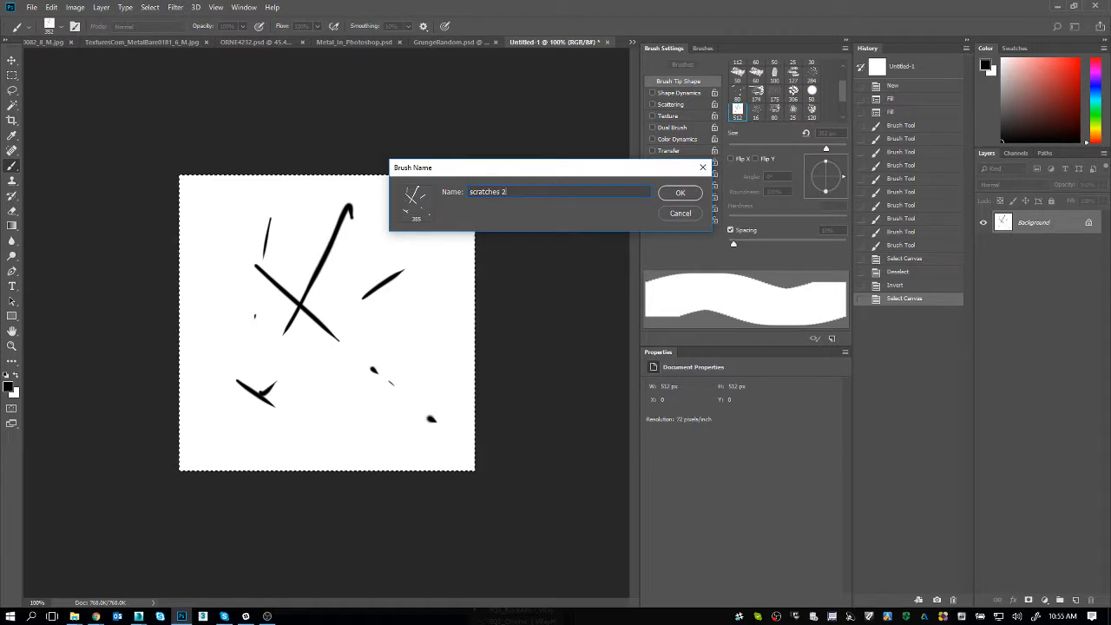
key("Return")
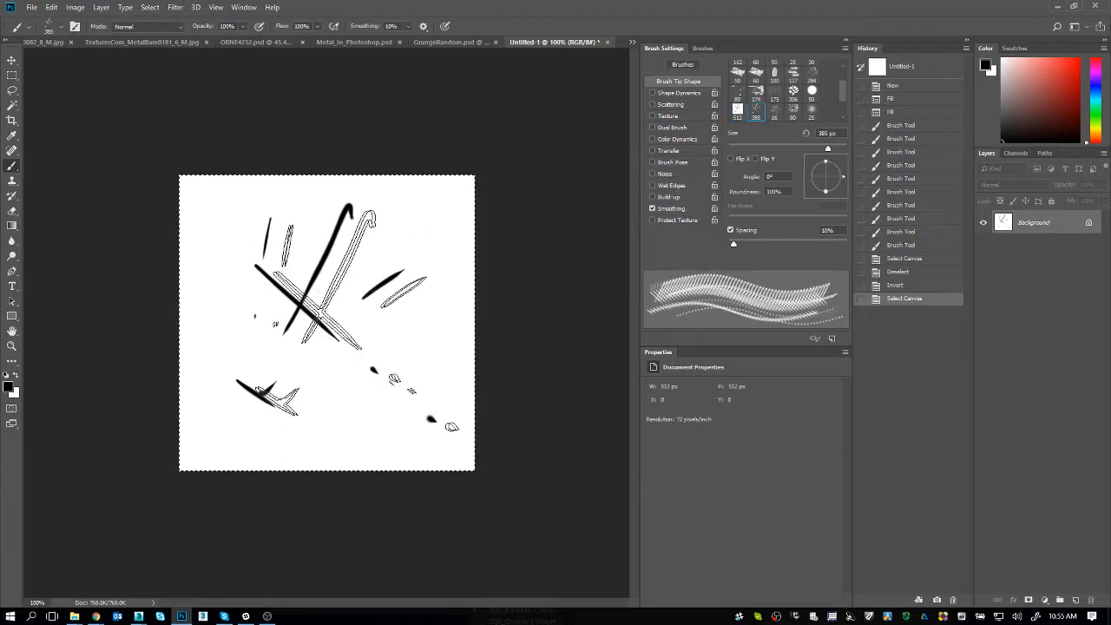
Return to GrungeRandom.psd and paint black test stamps and strokes on the grungge2 layer with the scratches 2 brush, enlarging it to 416 px
key("ctrl+shift+Tab")
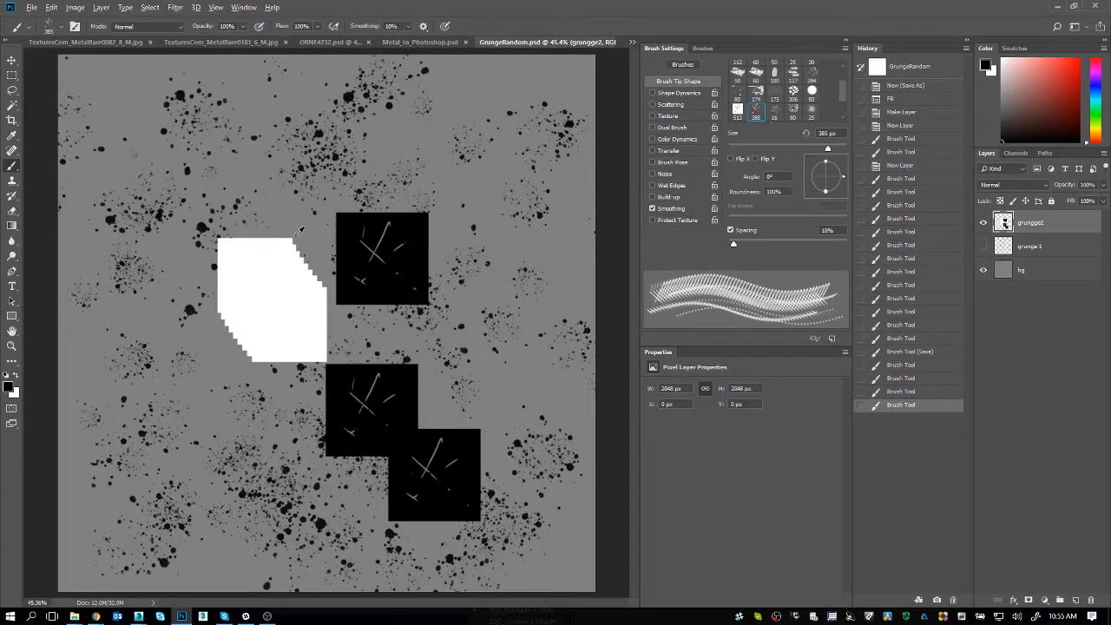
left_click(230, 139)
left_click(163, 426)
left_click(164, 413)
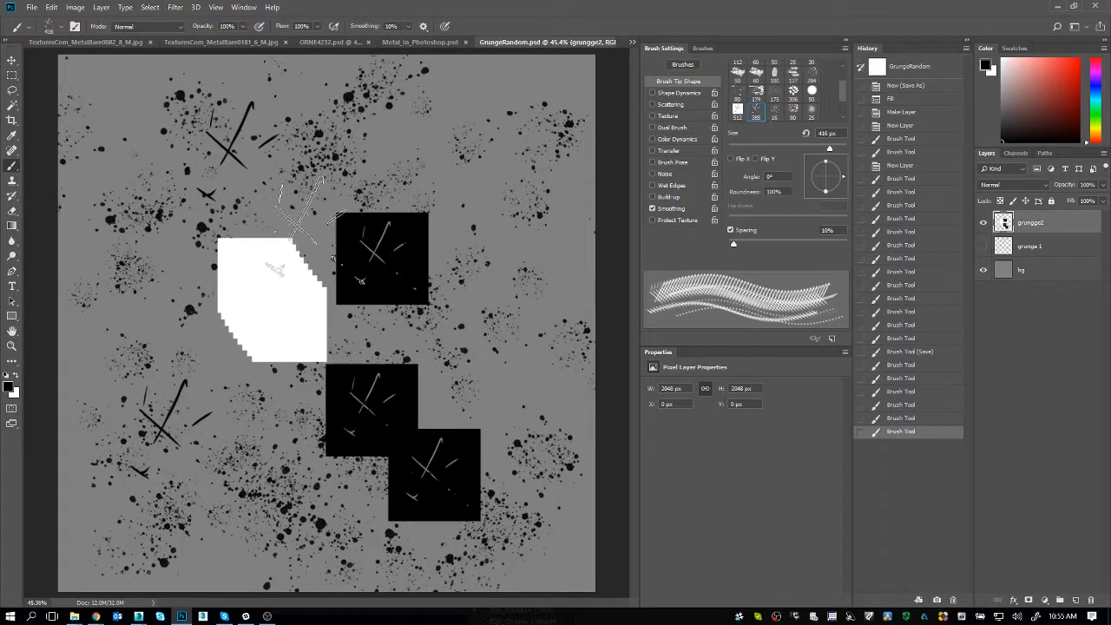
mouse_move(197, 182)
left_mouse_down()
mouse_move(204, 260)
mouse_move(373, 451)
left_mouse_up()
left_click(464, 195)
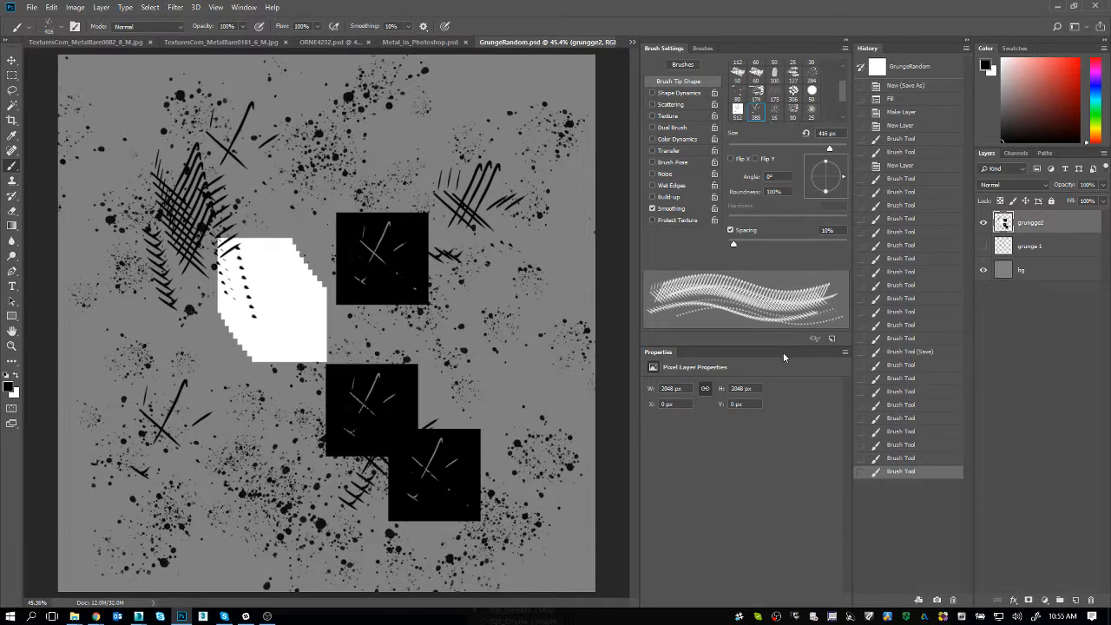
Enlarge the brush tip list, choose the 284 px splatter tip and set its spacing to 81%
left_click_drag(785, 349, 786, 436)
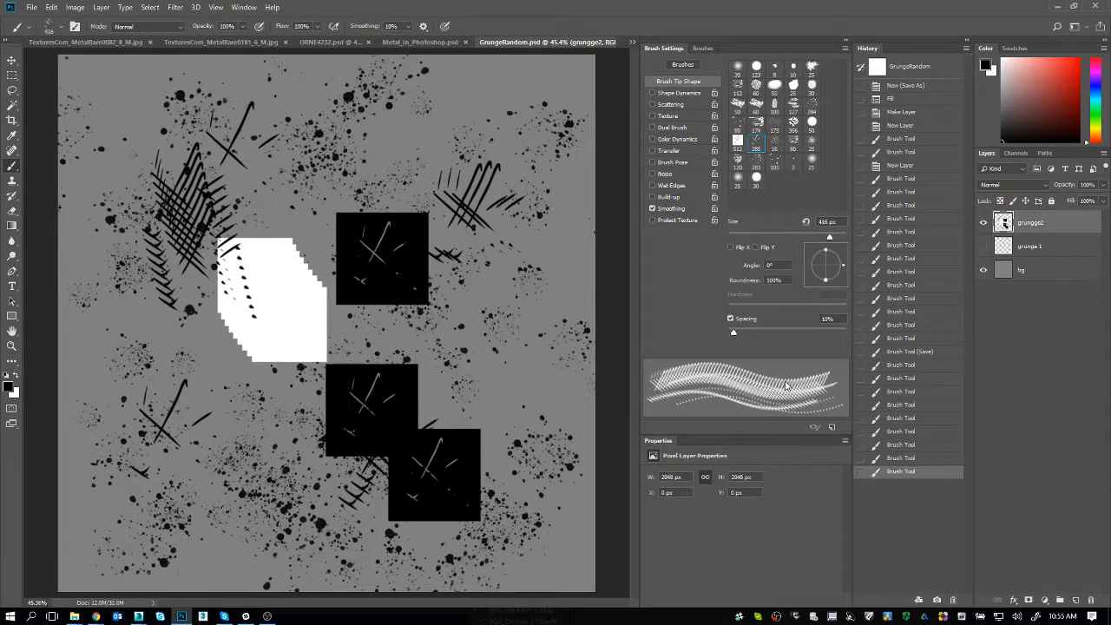
left_click(813, 104)
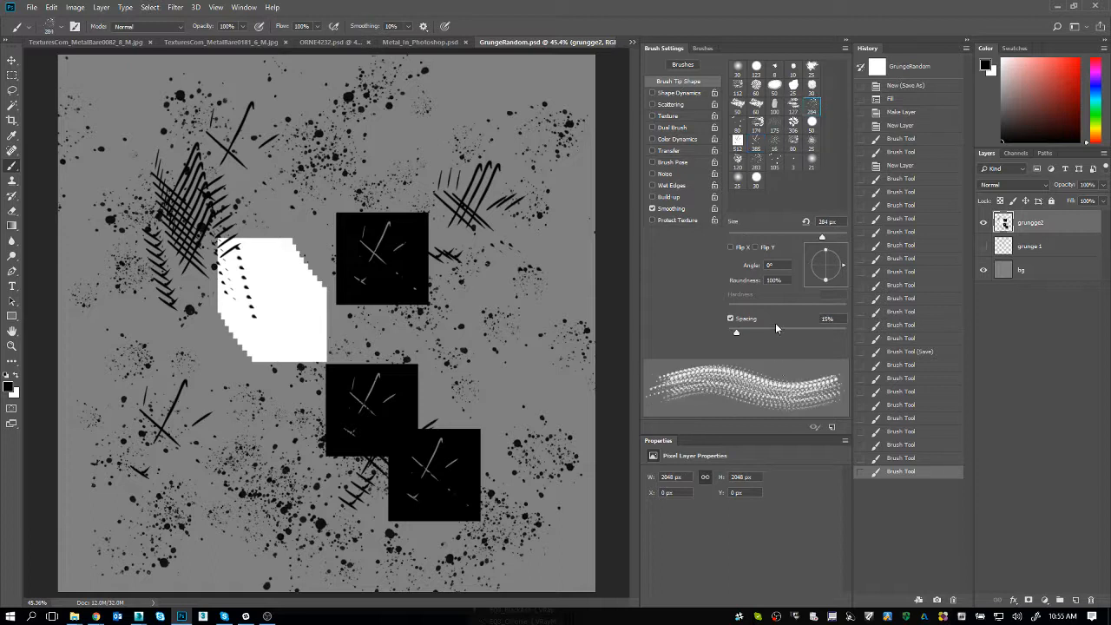
left_click(777, 331)
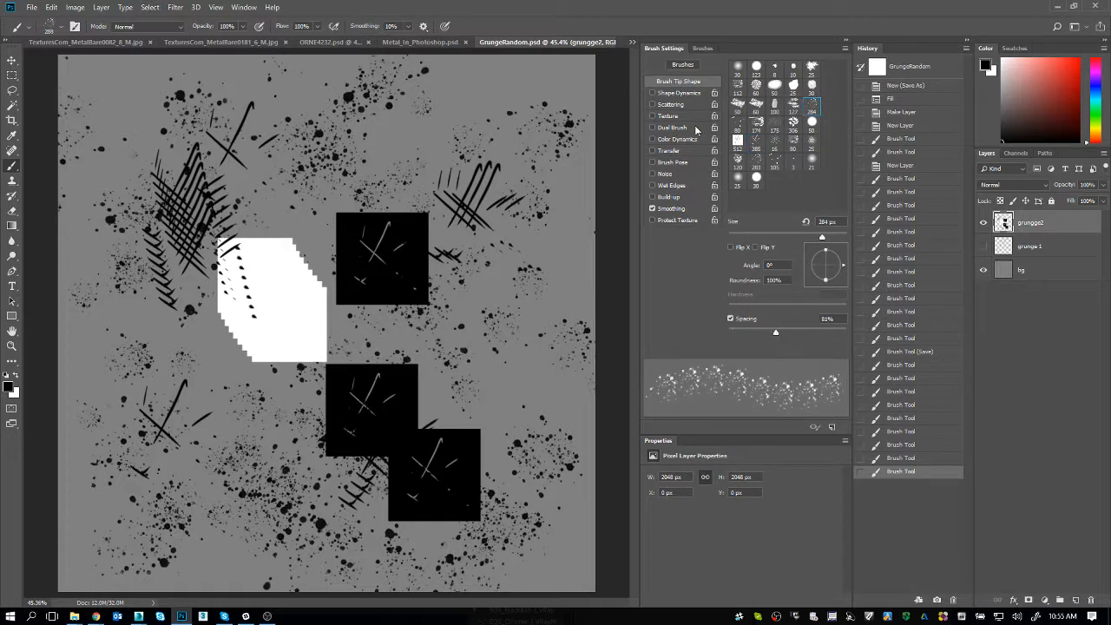
Enable Shape Dynamics with size jitter 58% on Pen Pressure, angle jitter 96% on Pen Tilt and roundness jitter 59%
left_click(679, 93)
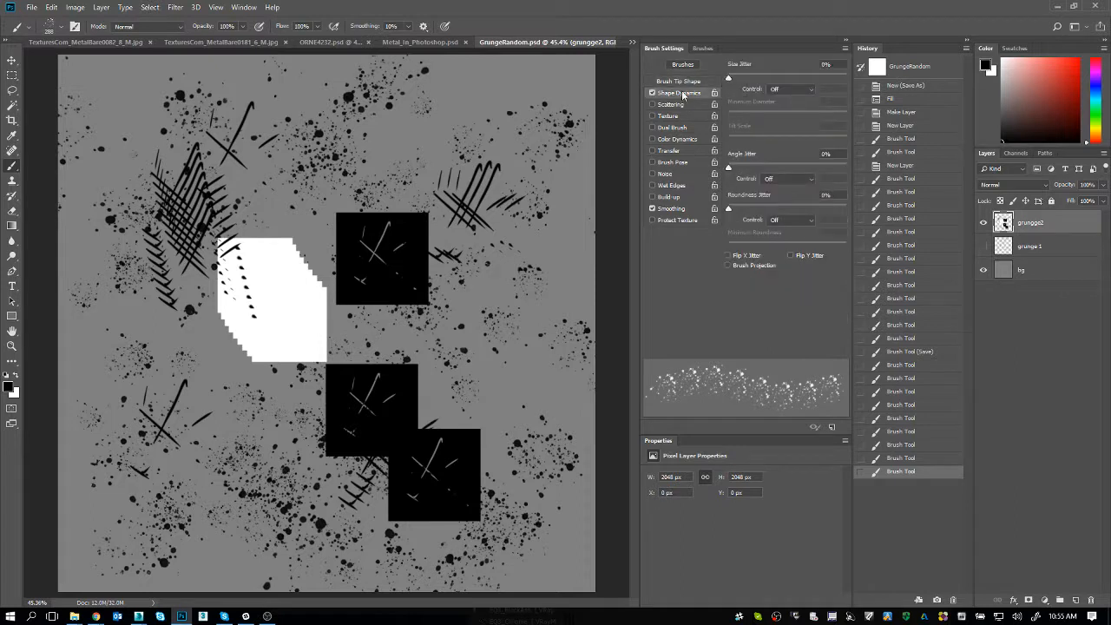
left_click(785, 89)
left_click(785, 115)
left_click(781, 178)
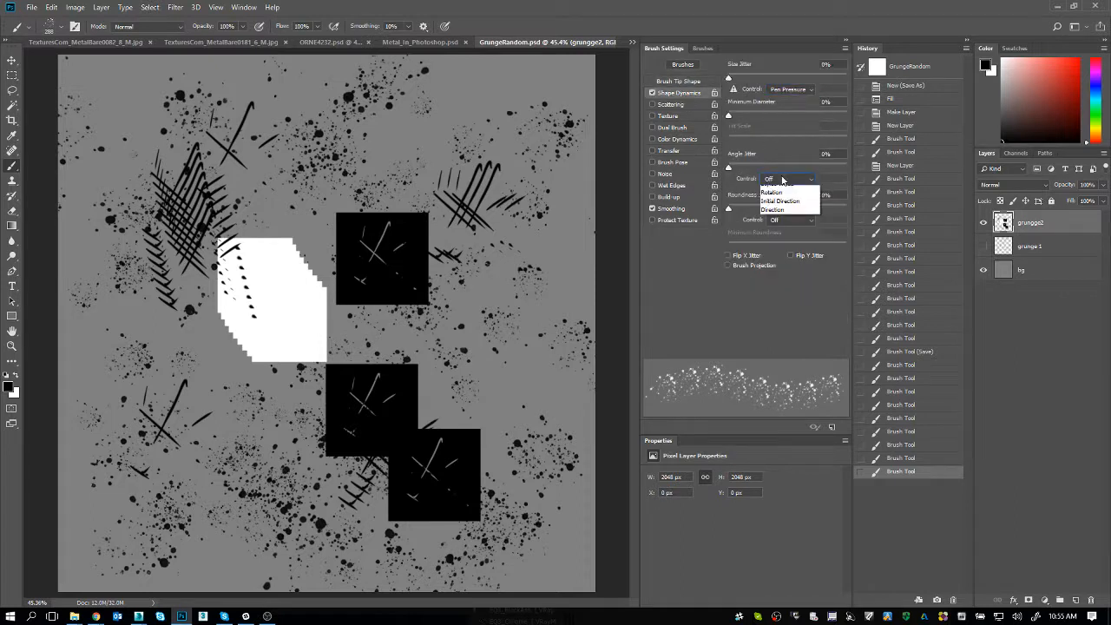
left_click(785, 208)
left_click_drag(729, 166, 841, 166)
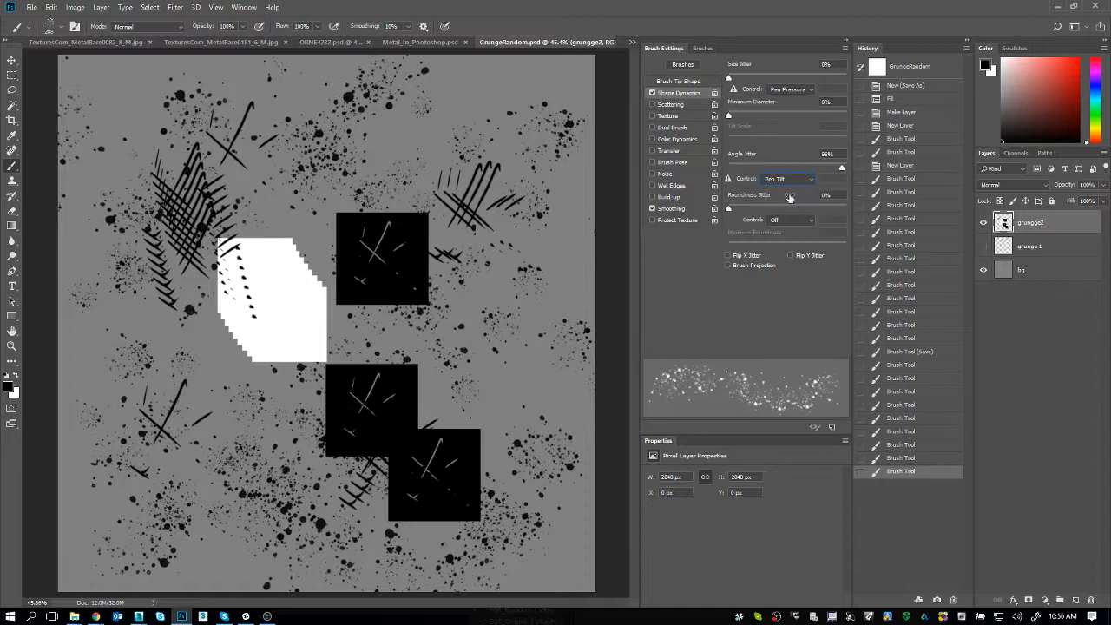
left_click_drag(790, 209, 799, 208)
left_click(797, 75)
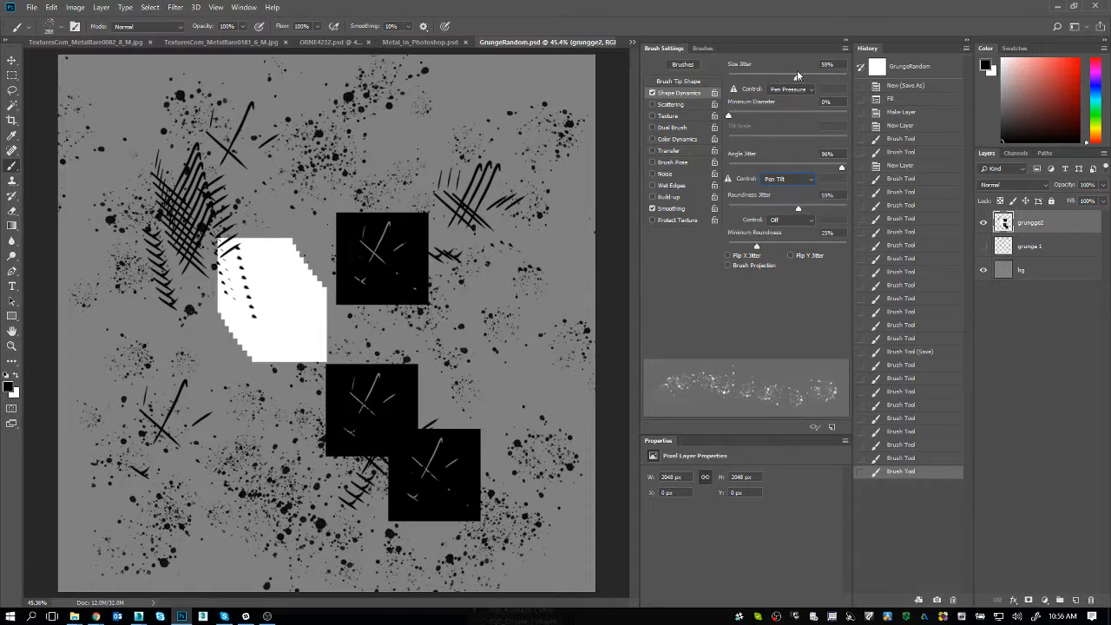
Enable Scattering with 472% scatter on both axes, count 5 and count jitter 31%
left_click(683, 105)
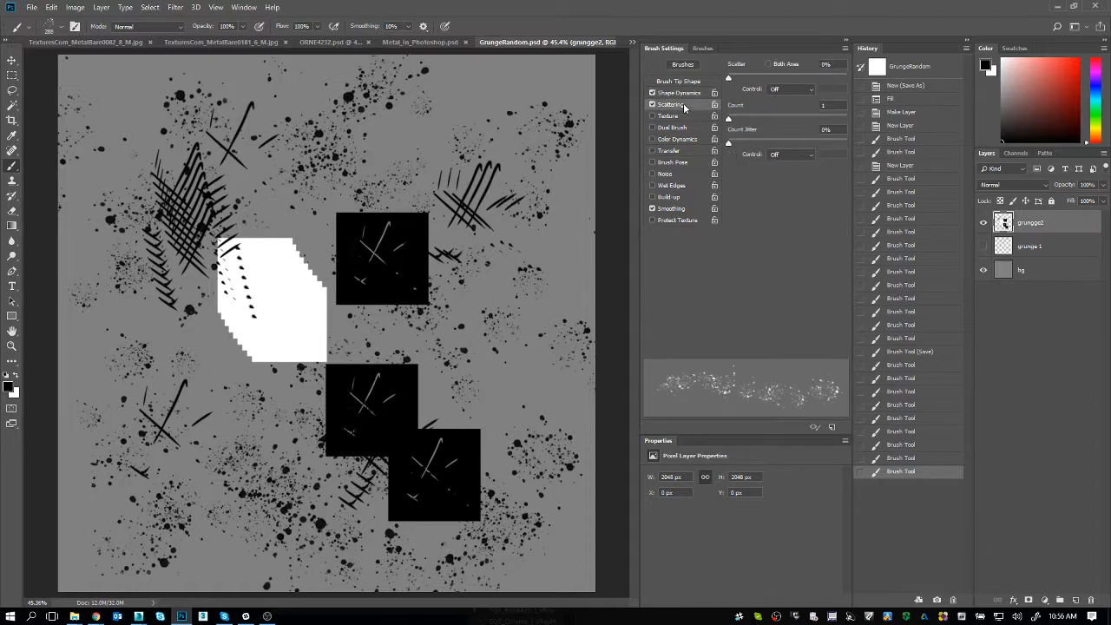
left_click_drag(759, 78, 784, 75)
left_click(783, 66)
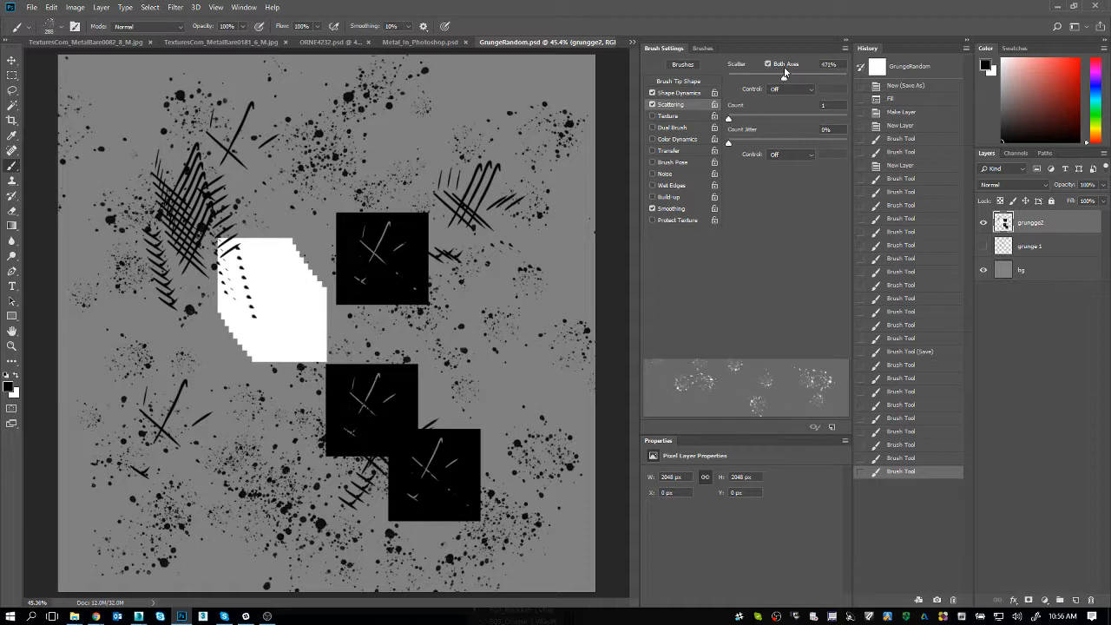
left_click_drag(752, 144, 765, 145)
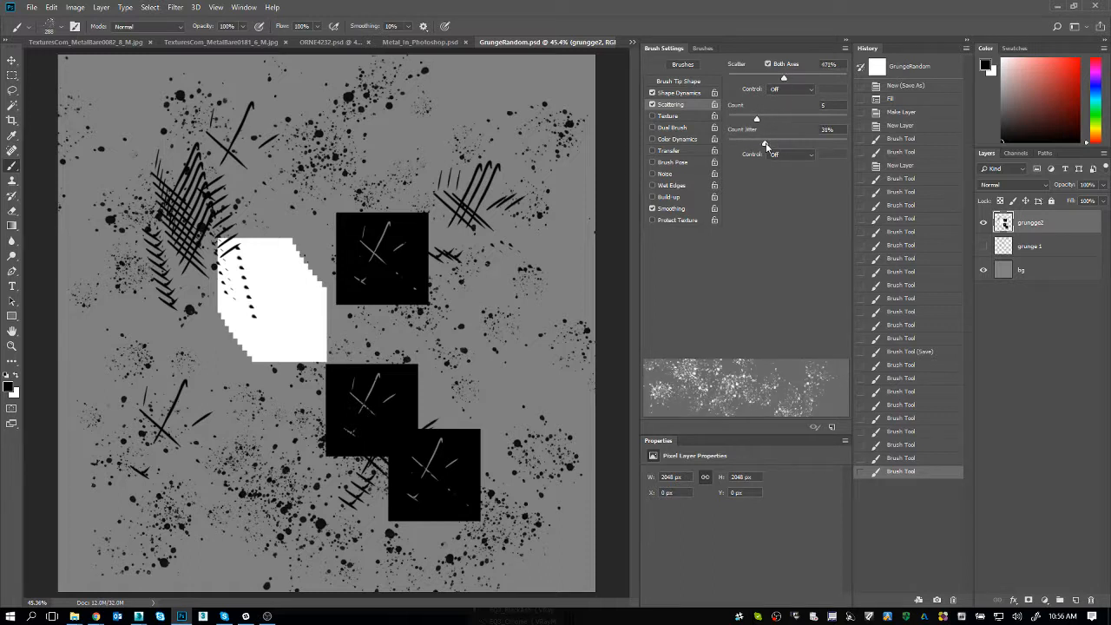
Enable Dual Brush in Color Burn mode with the 385 px scratches tip as the second brush
left_click(691, 82)
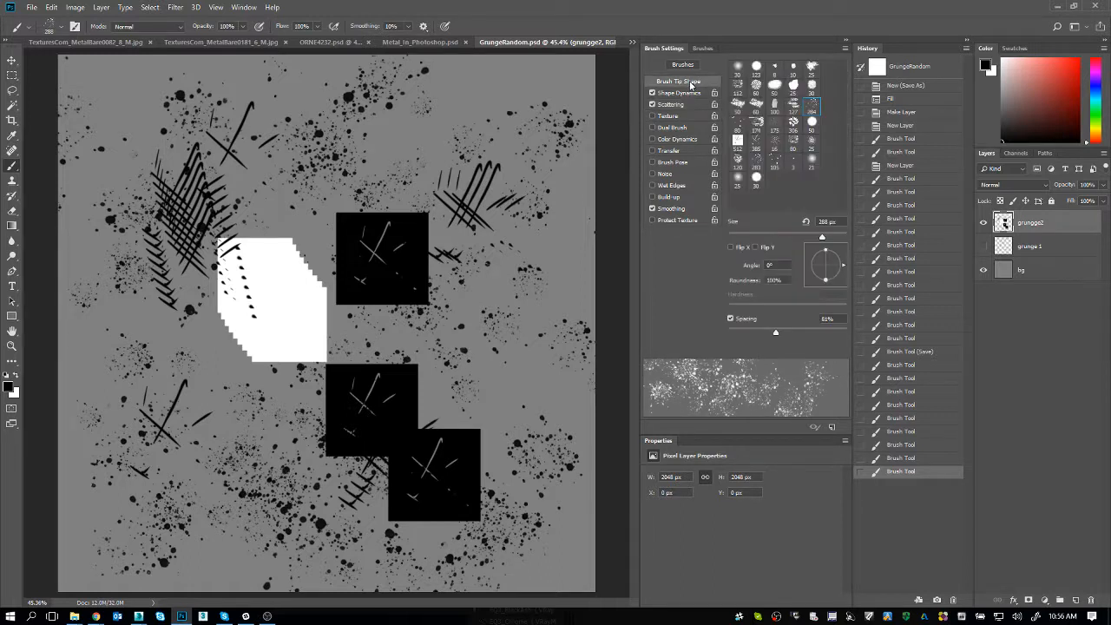
left_click(678, 127)
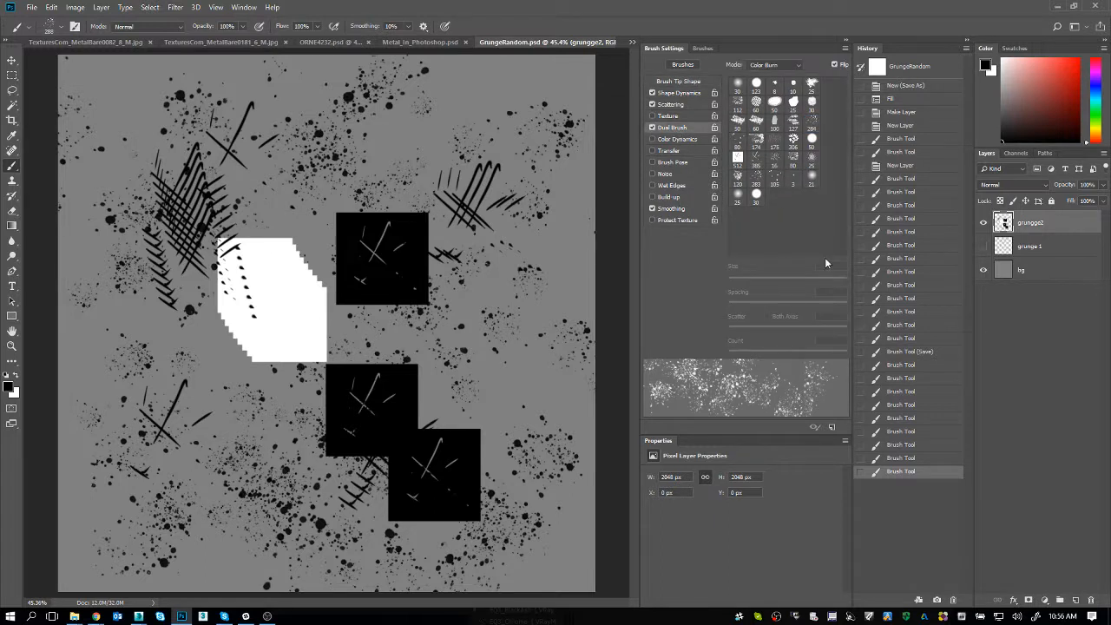
left_click(652, 128)
left_click(755, 165)
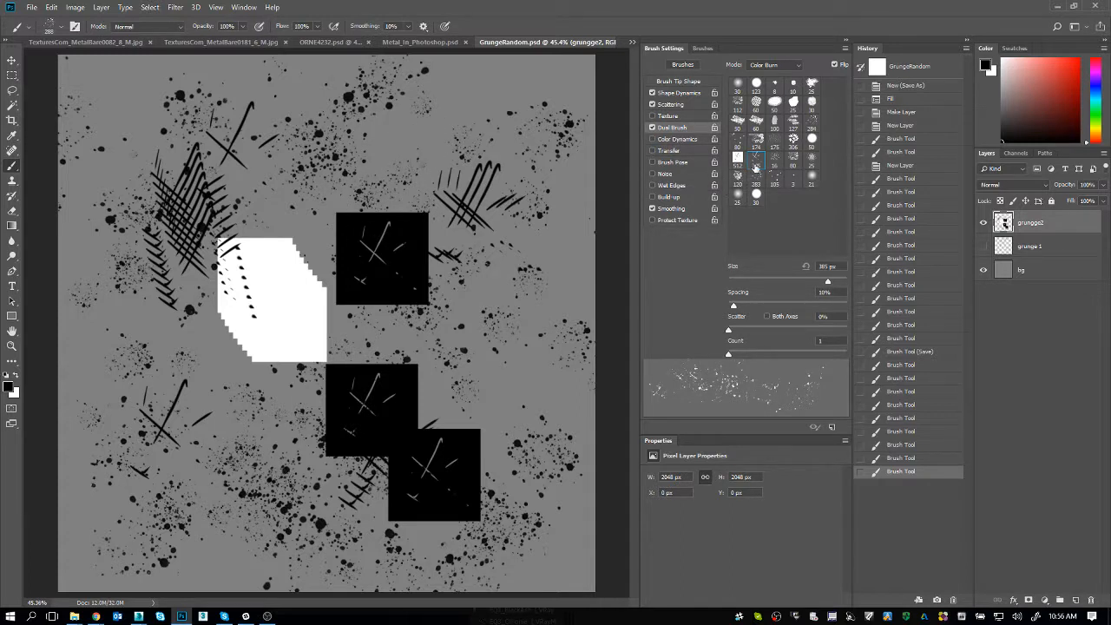
Hide the grungge2 layer and add a new empty layer above it with the default settings
left_click(984, 223)
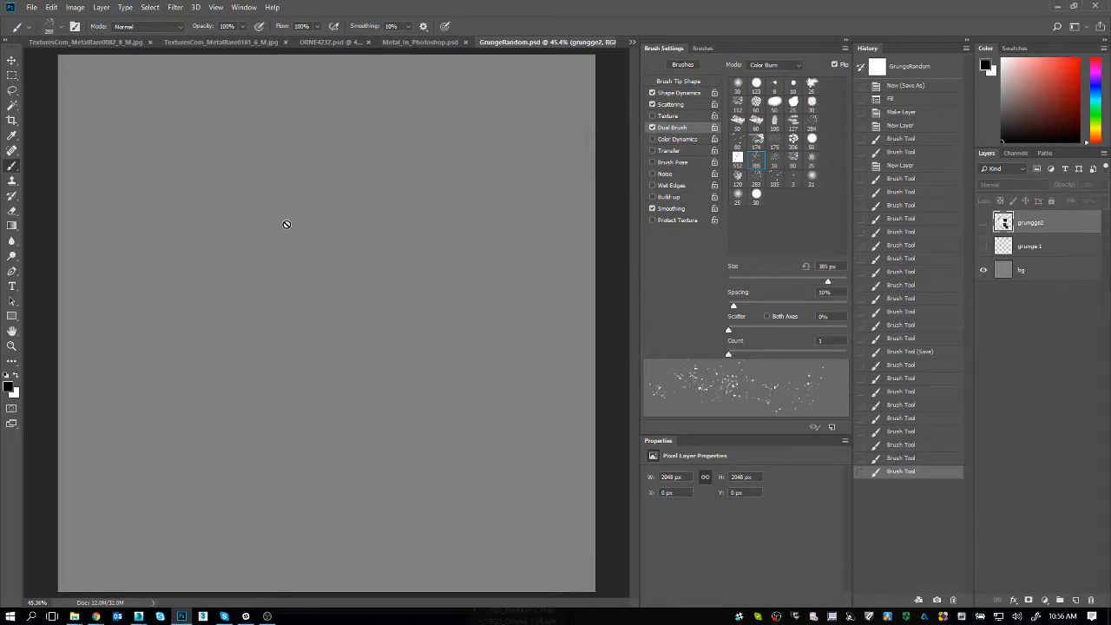
key("bracketright")
key("ctrl+shift+n")
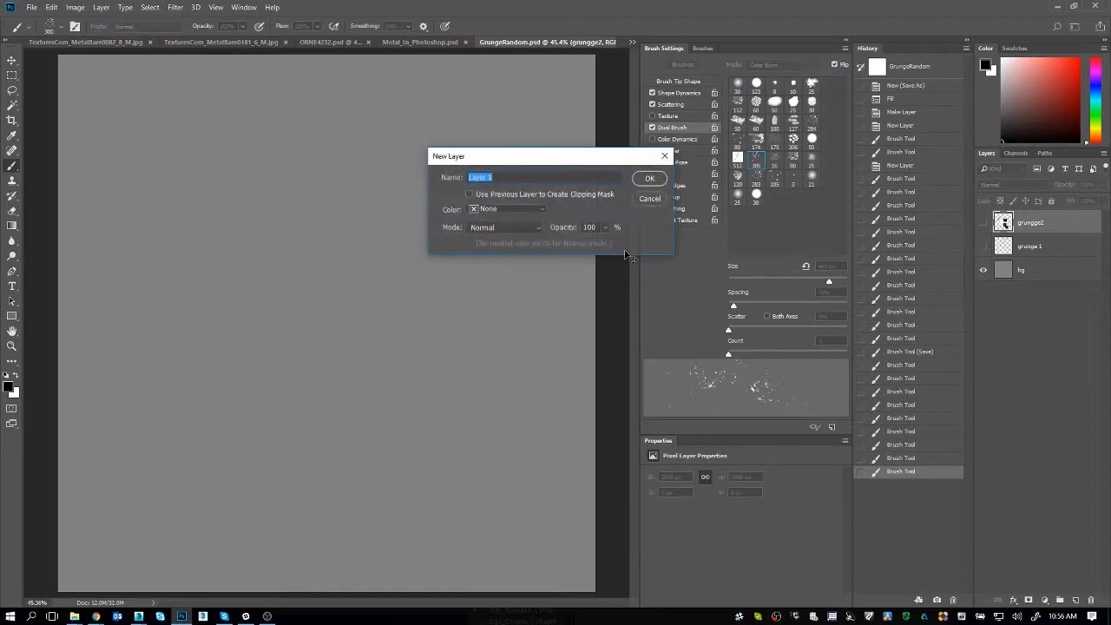
key("Return")
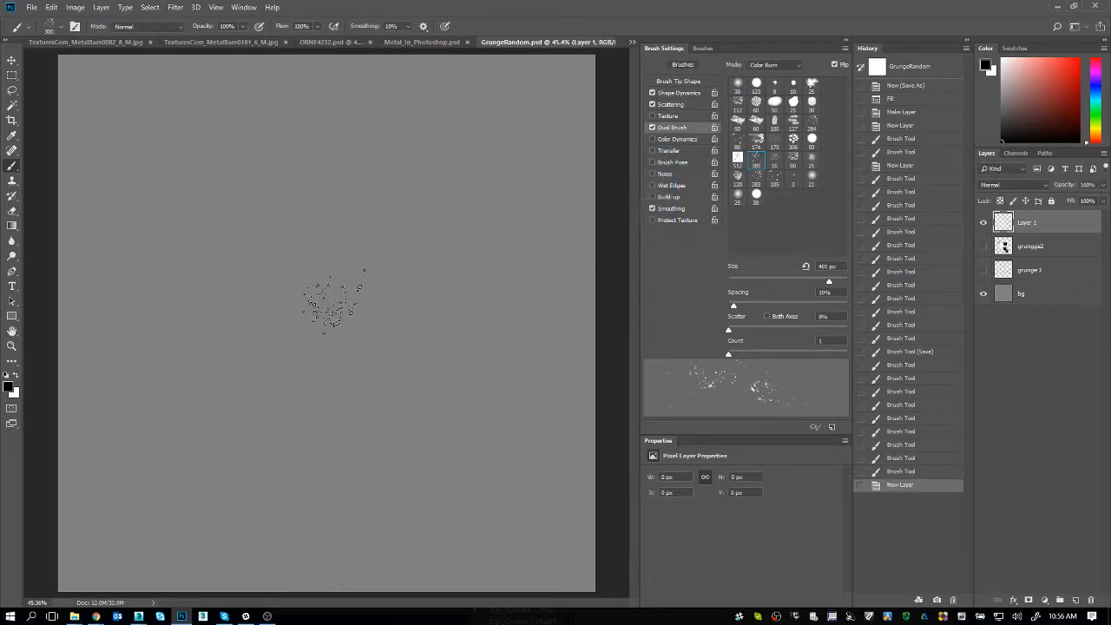
Enlarge the splatter brush to 800 px and paint sparse black splatters across the middle of the new layer
key("bracketright")
key("bracketright")
key("bracketright")
key("bracketright")
key("bracketright")
key("bracketright")
key("bracketright")
left_click(321, 347)
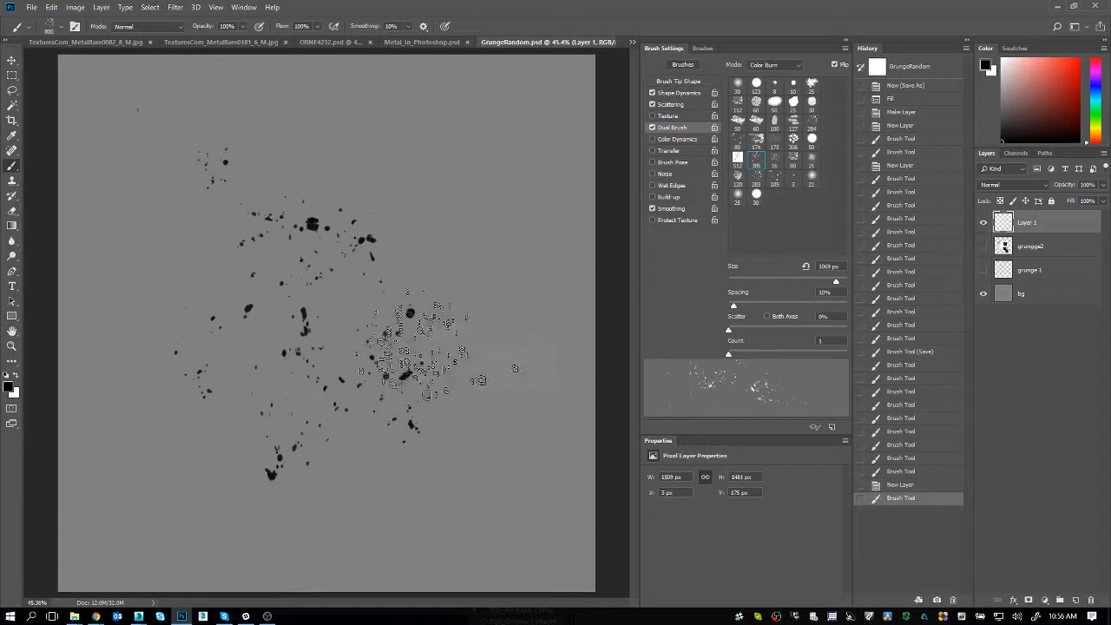
left_click(260, 277)
Reduce the splatter brush to 400 px and paint denser black splatters over the canvas's right side and lower area
key("bracketleft")
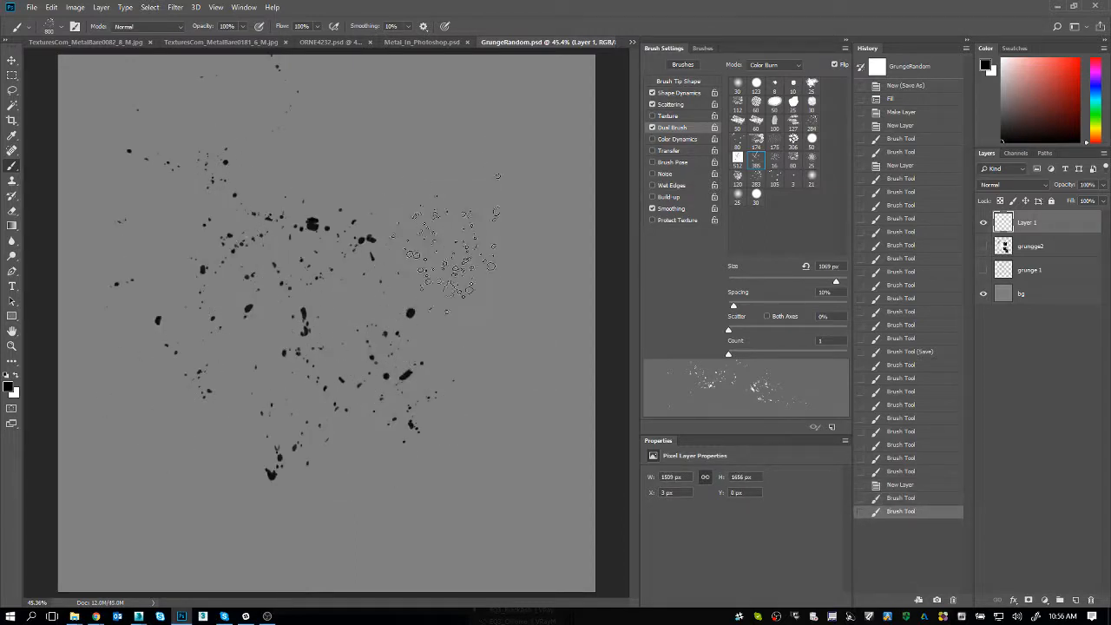
mouse_move(483, 248)
left_mouse_down()
mouse_move(482, 378)
mouse_move(456, 382)
left_mouse_up()
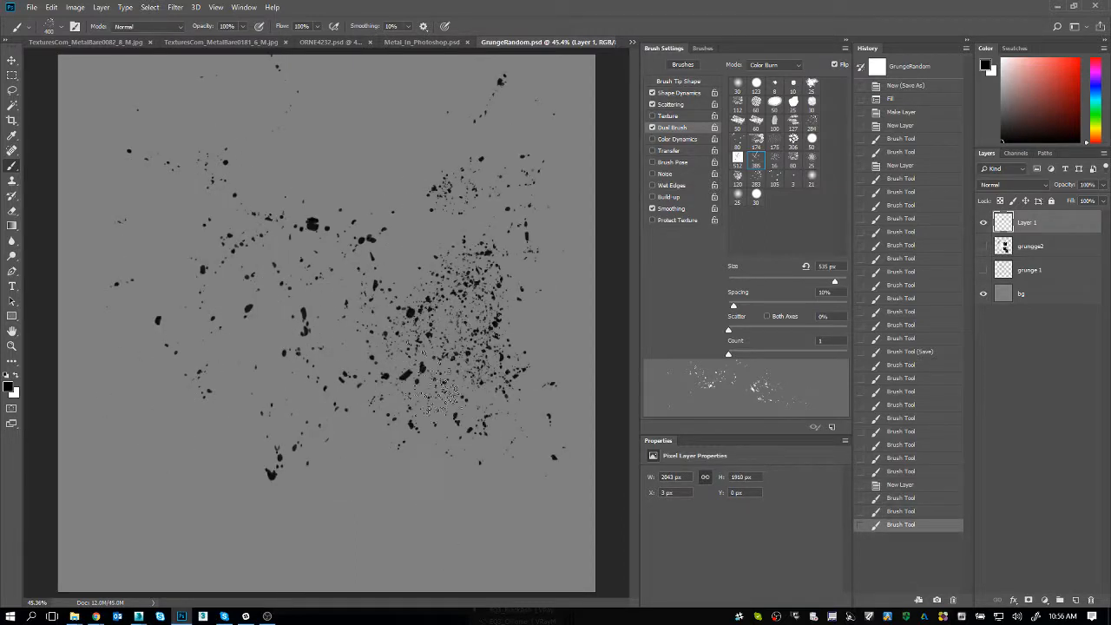
key("bracketleft")
key("bracketleft")
key("bracketleft")
key("bracketleft")
mouse_move(178, 442)
left_mouse_down()
mouse_move(356, 490)
mouse_move(464, 481)
left_mouse_up()
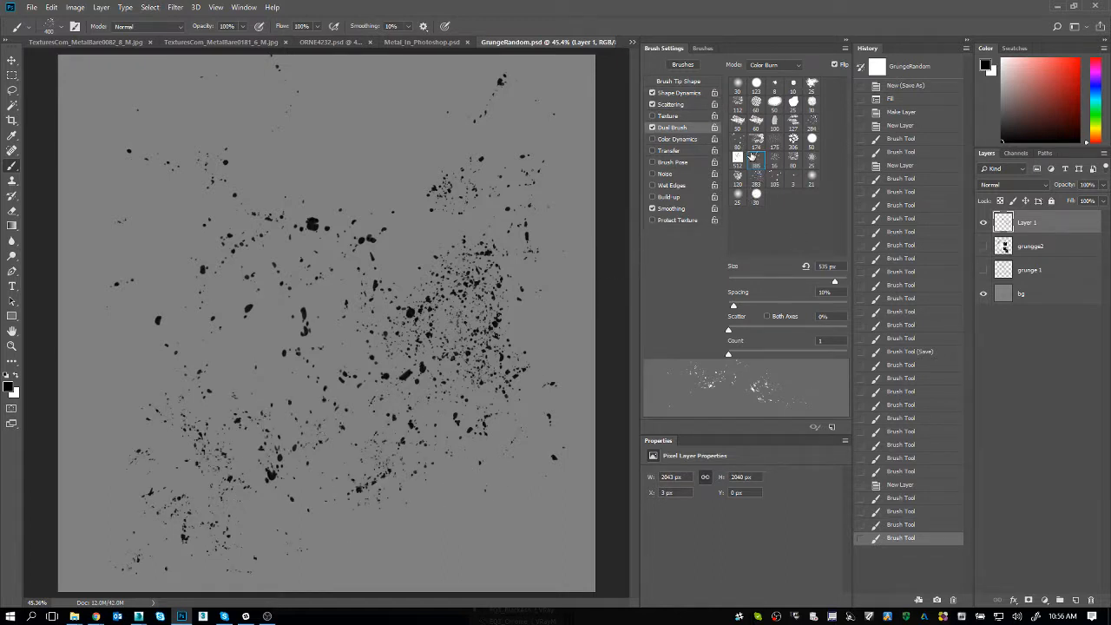
Turn off Dual Brush, switch to the 385 px scratches tip, and undo a trial stroke down the canvas
left_click(653, 128)
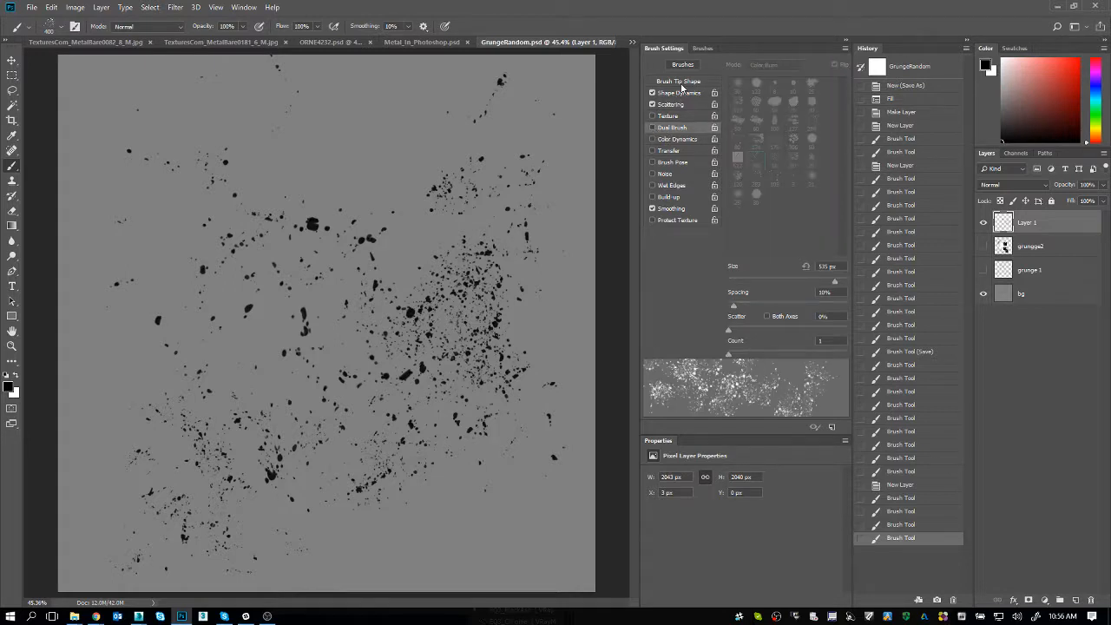
left_click(680, 82)
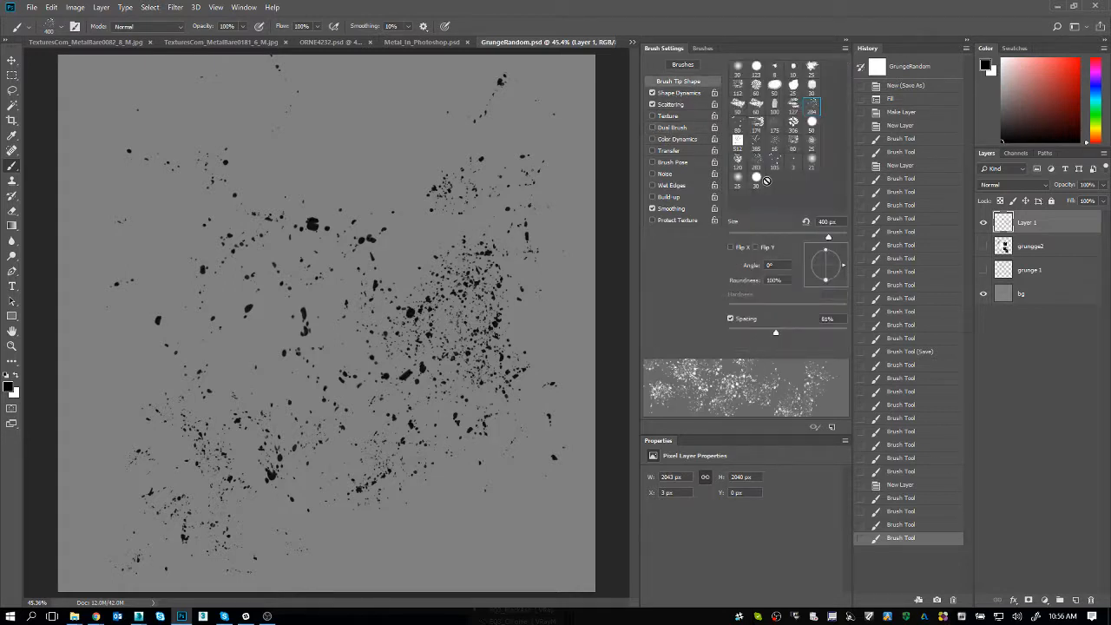
left_click(762, 149)
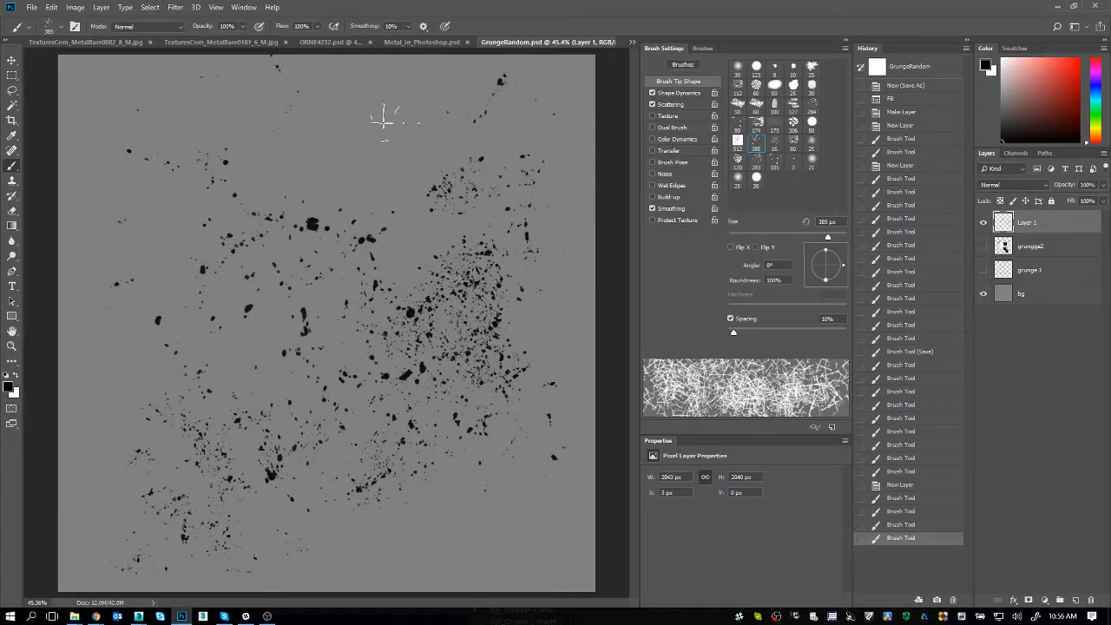
mouse_move(383, 117)
left_mouse_down()
mouse_move(286, 174)
mouse_move(381, 356)
left_mouse_up()
key("ctrl+z")
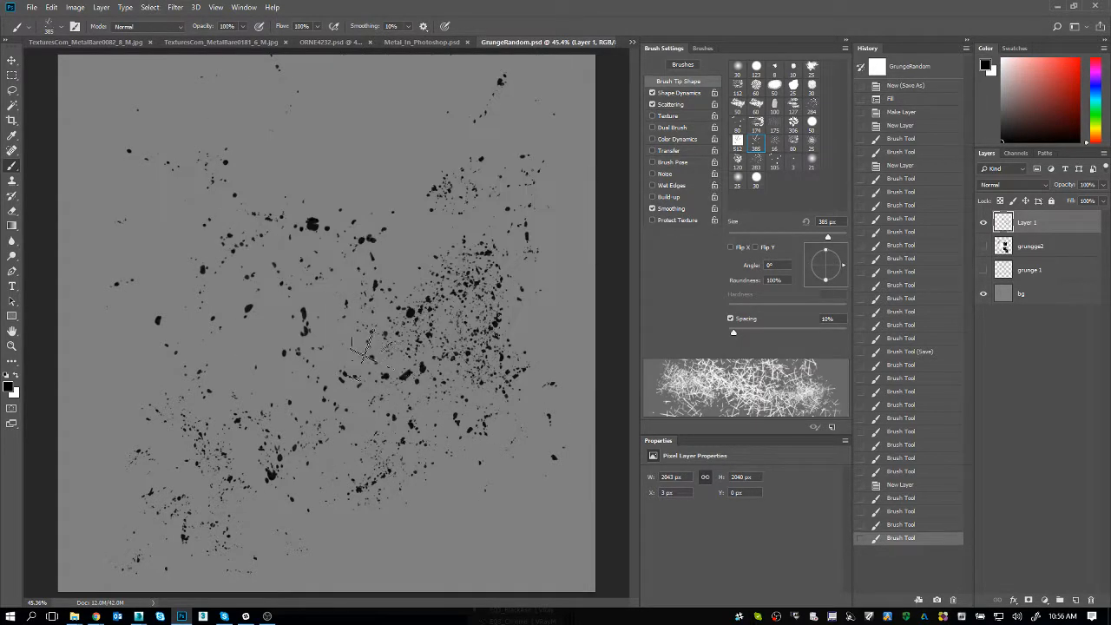
Set the scratches brush to 600 px with 89% spacing and paint scattered scratches over the canvas's upper left area
key("bracketright")
key("bracketright")
key("bracketright")
left_click_drag(770, 333, 780, 332)
left_click_drag(224, 318, 156, 208)
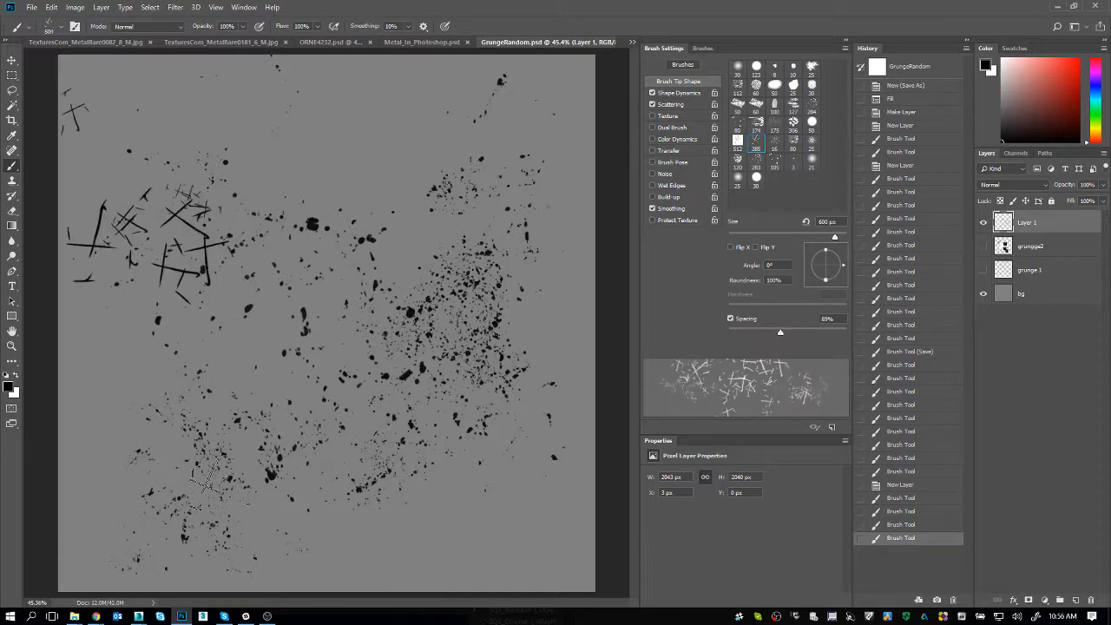
Paint more bold black scratches over the canvas's lower half, right side and upper middle with the scratches brush
left_click_drag(338, 416, 260, 473)
mouse_move(382, 121)
left_mouse_down()
mouse_move(286, 78)
mouse_move(312, 173)
left_mouse_up()
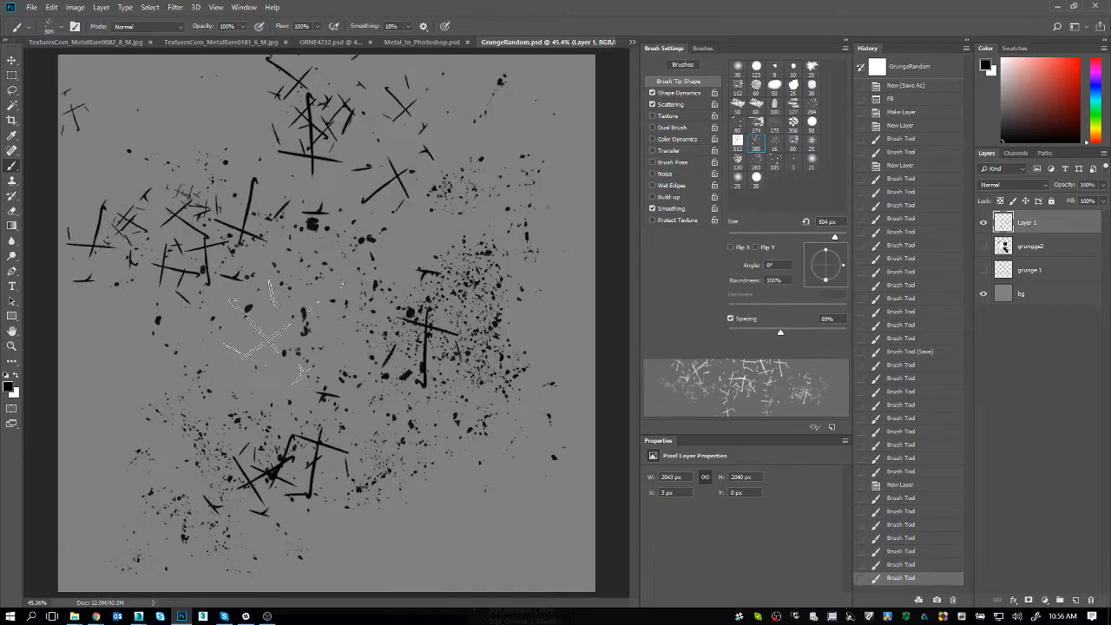
left_click_drag(208, 486, 234, 373)
left_click_drag(159, 199, 165, 174)
left_click_drag(445, 394, 485, 165)
left_click_drag(498, 474, 486, 512)
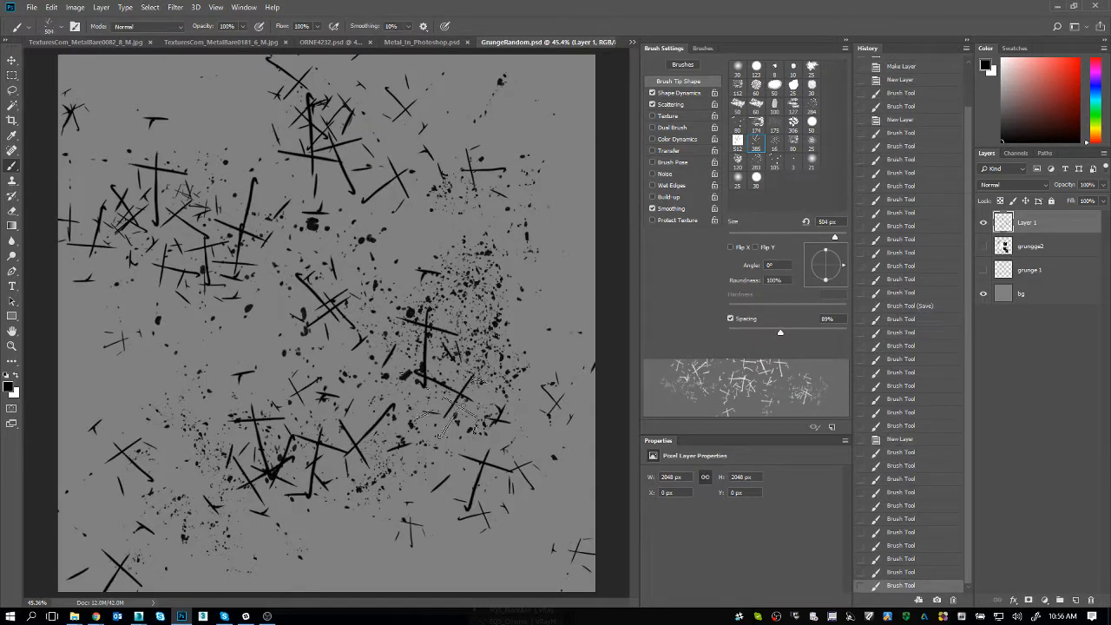
Paint thin black scratches across the canvas using Dual Brush with the 25 px second tip, and save the file
left_click(665, 128)
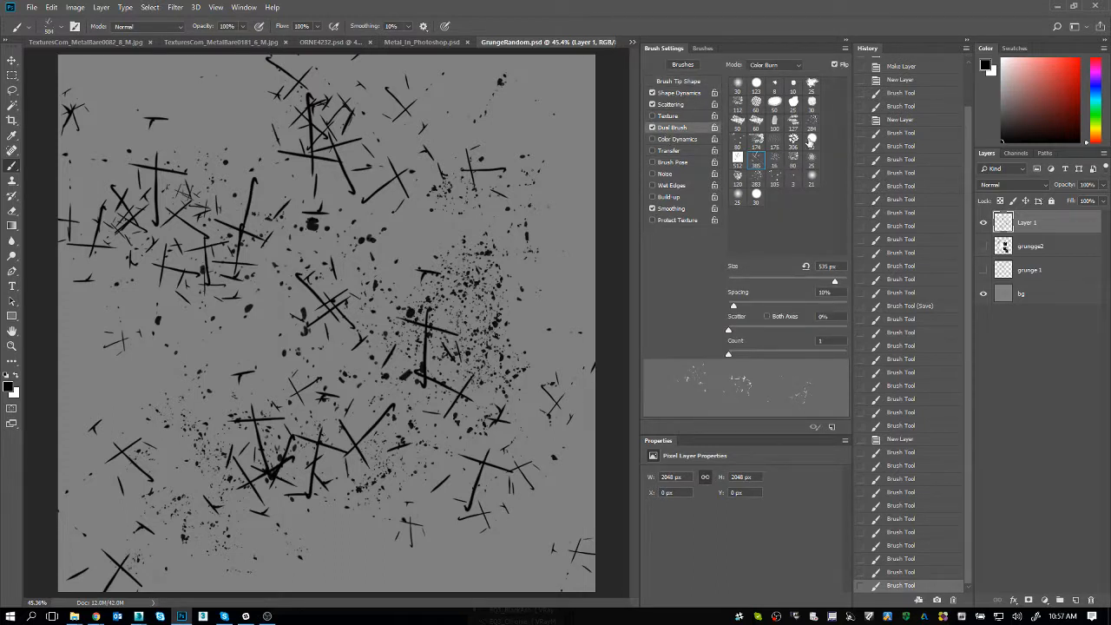
left_click(812, 161)
mouse_move(563, 228)
left_mouse_down()
mouse_move(408, 270)
mouse_move(409, 247)
mouse_move(434, 508)
mouse_move(252, 178)
mouse_move(227, 111)
mouse_move(147, 243)
mouse_move(225, 317)
mouse_move(178, 382)
mouse_move(143, 369)
left_mouse_up()
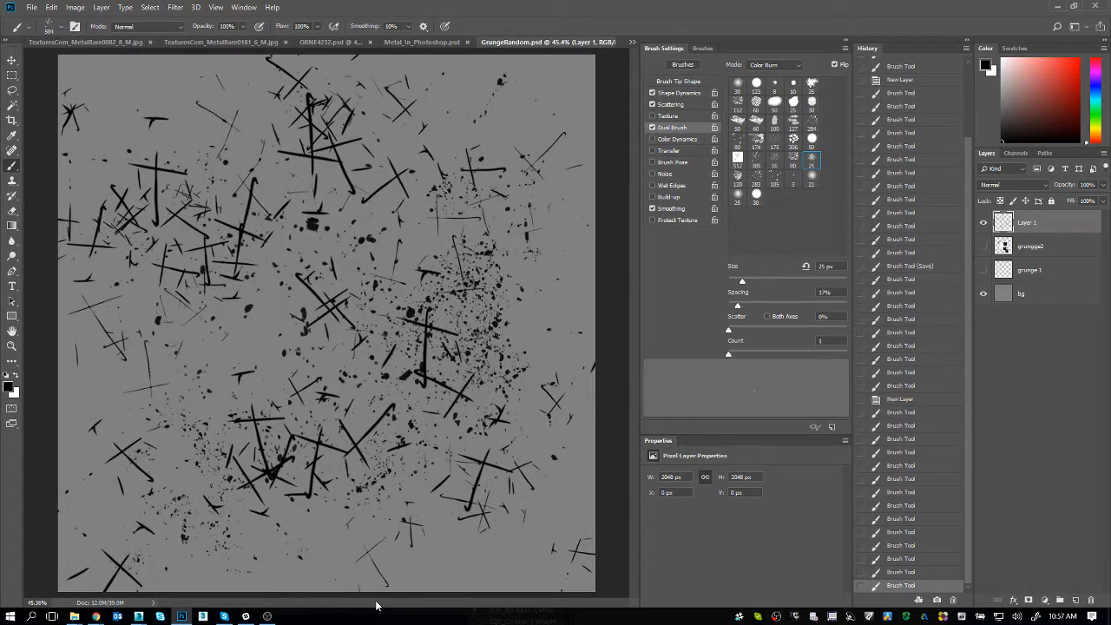
left_click_drag(252, 499, 514, 492)
mouse_move(295, 330)
left_mouse_down()
mouse_move(260, 326)
mouse_move(225, 295)
left_mouse_up()
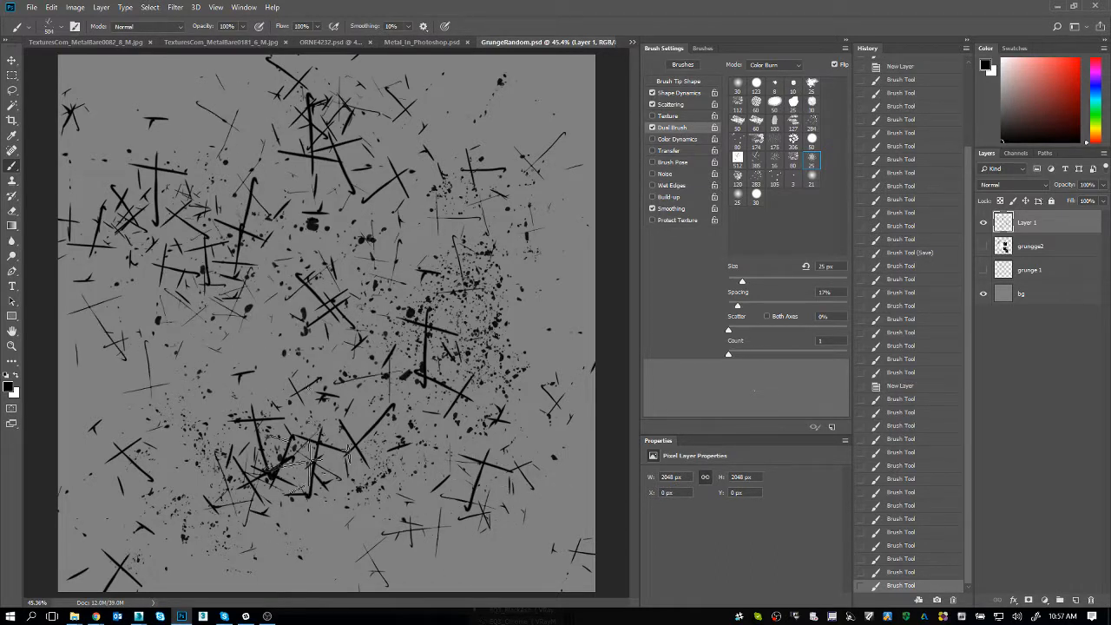
left_click_drag(304, 464, 308, 430)
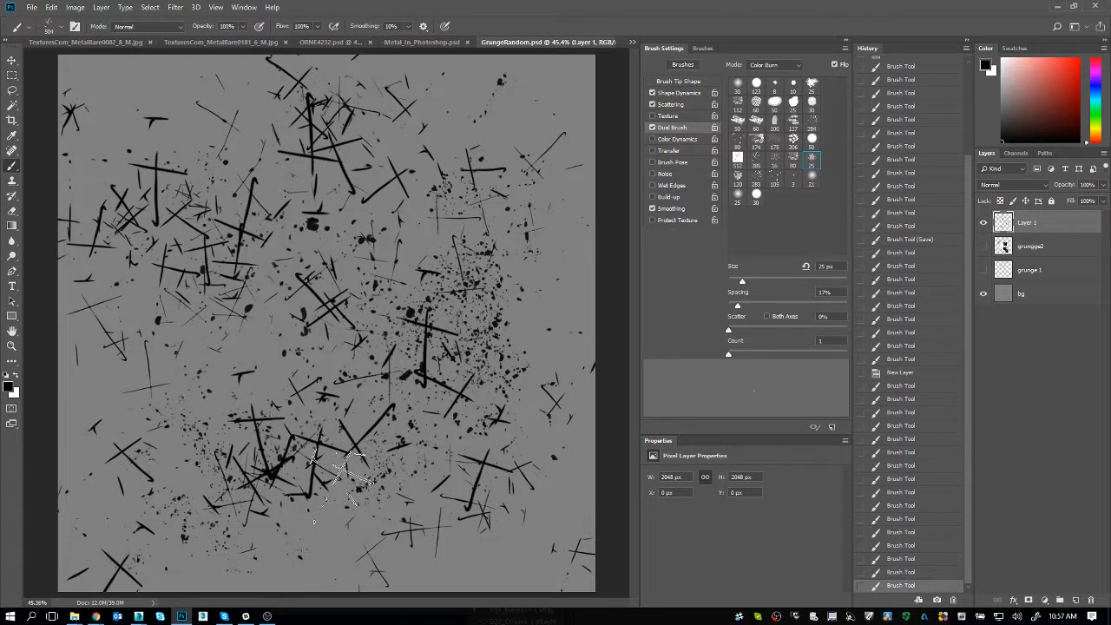
key("ctrl+s")
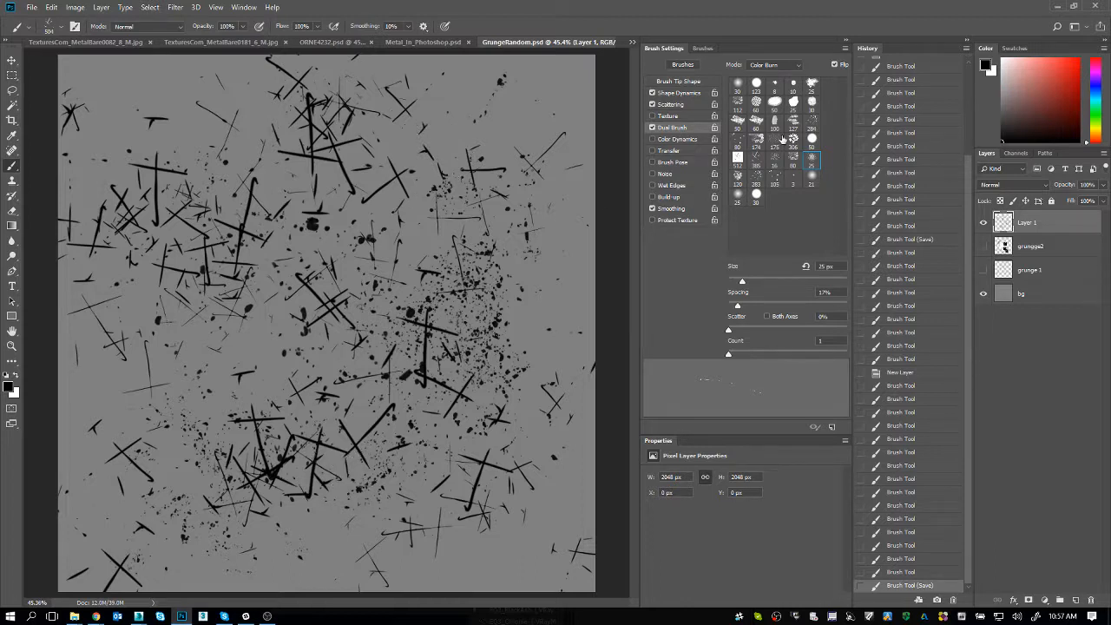
Turn on Transfer for the scratches brush and set its flow jitter control to Pen Pressure
left_click(707, 84)
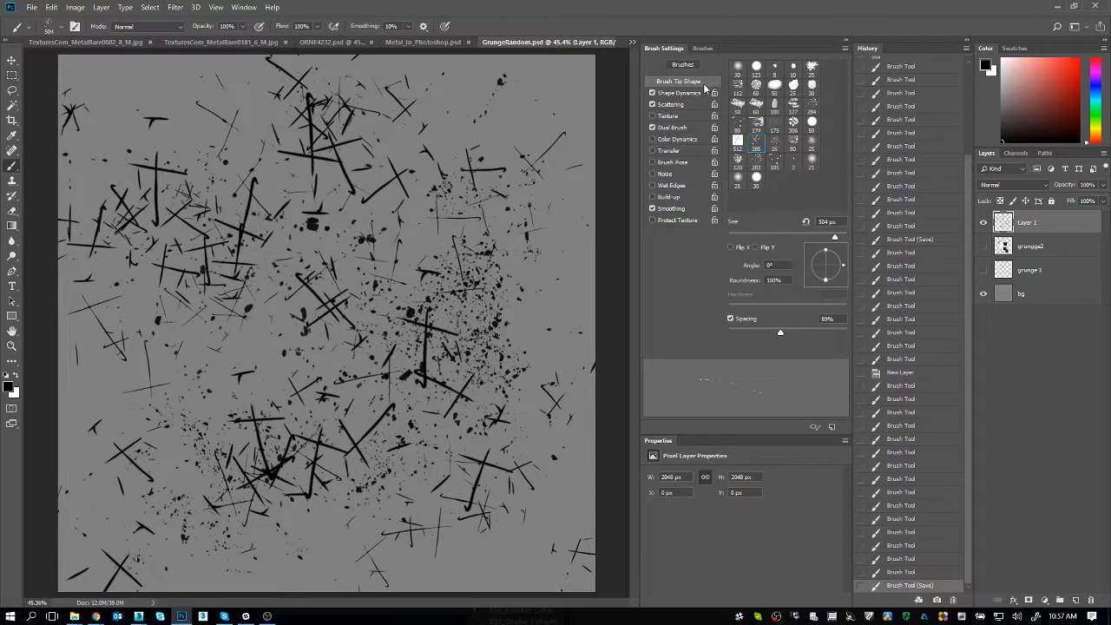
left_click(681, 92)
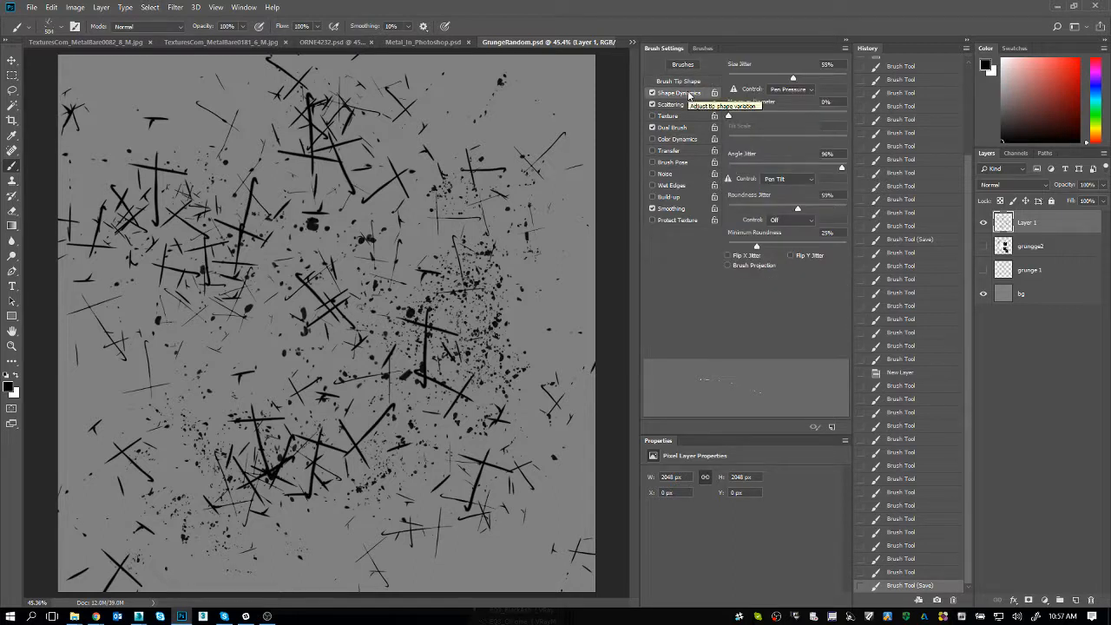
left_click(681, 152)
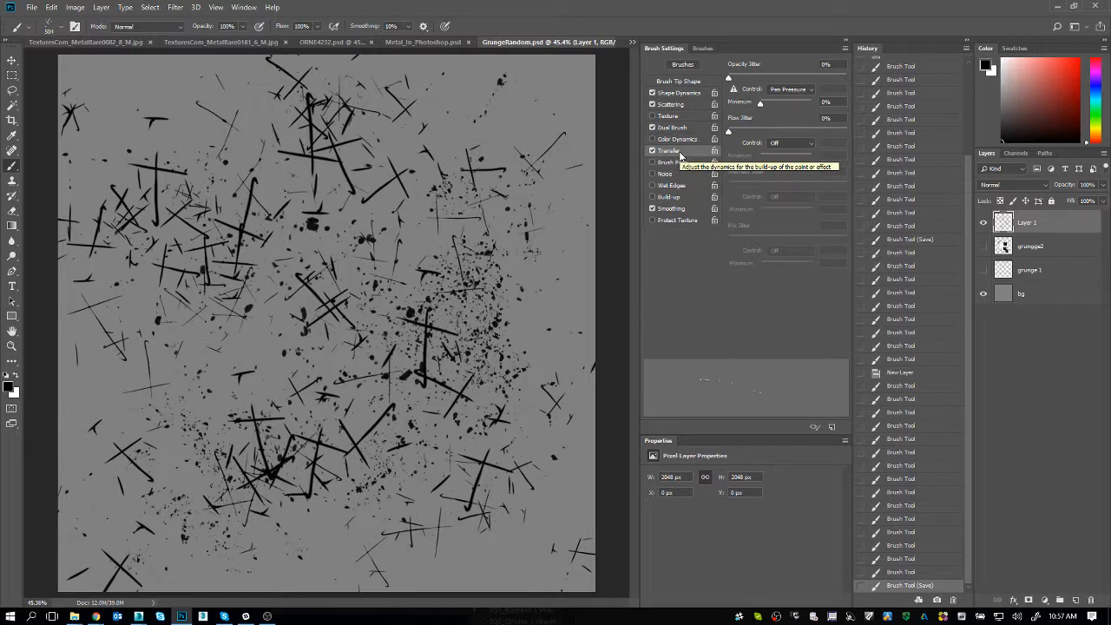
left_click(795, 144)
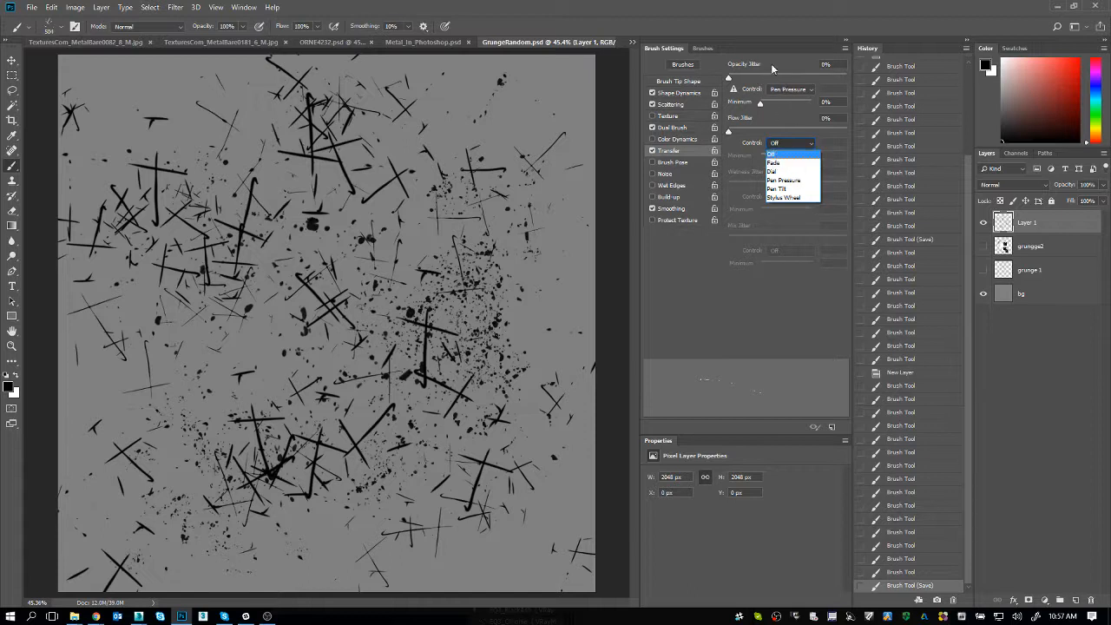
left_click(794, 187)
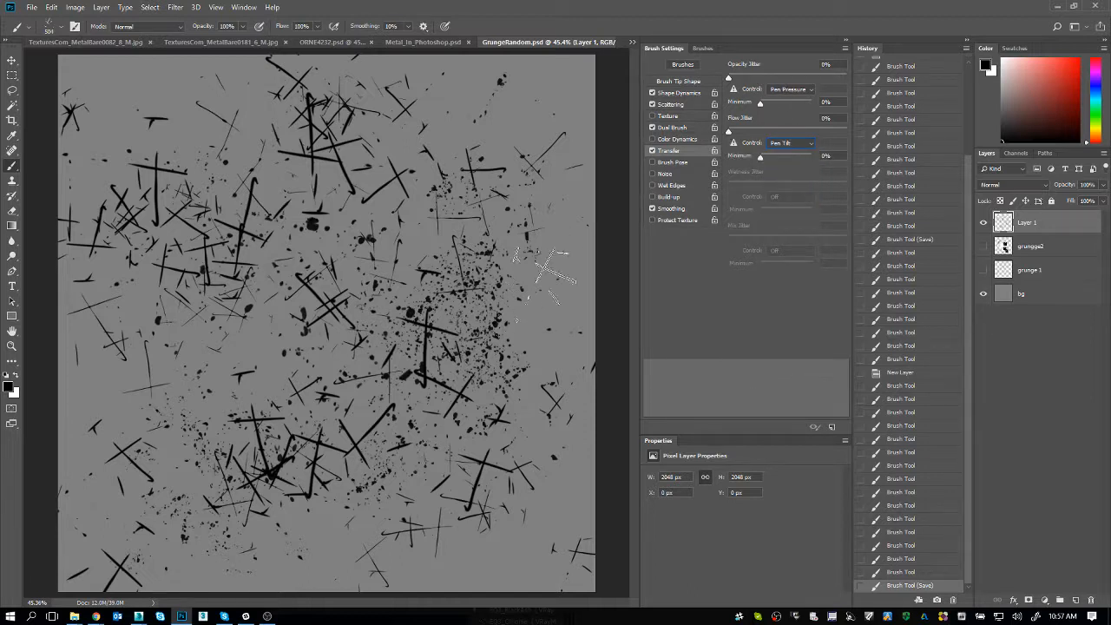
left_click(786, 145)
left_click(790, 177)
Paint faint black scratches over the canvas's upper middle, left side and centre on Layer 1
left_click(390, 210)
left_click(363, 221)
left_click(227, 207)
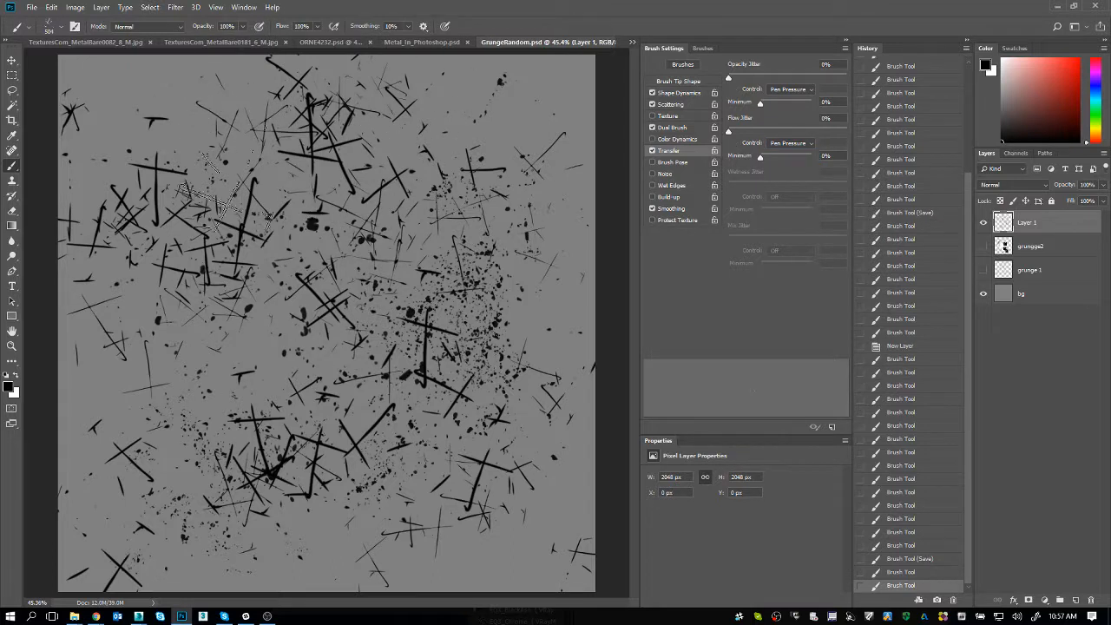
left_click(134, 351)
left_click(293, 317)
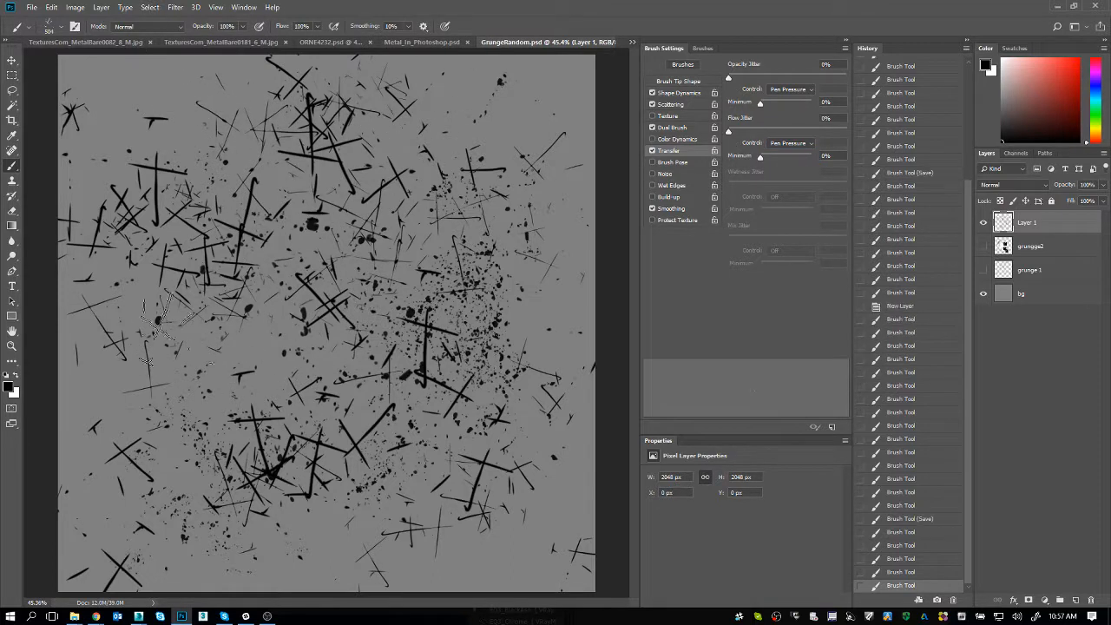
left_click(434, 352)
left_click(405, 270)
left_click(315, 297)
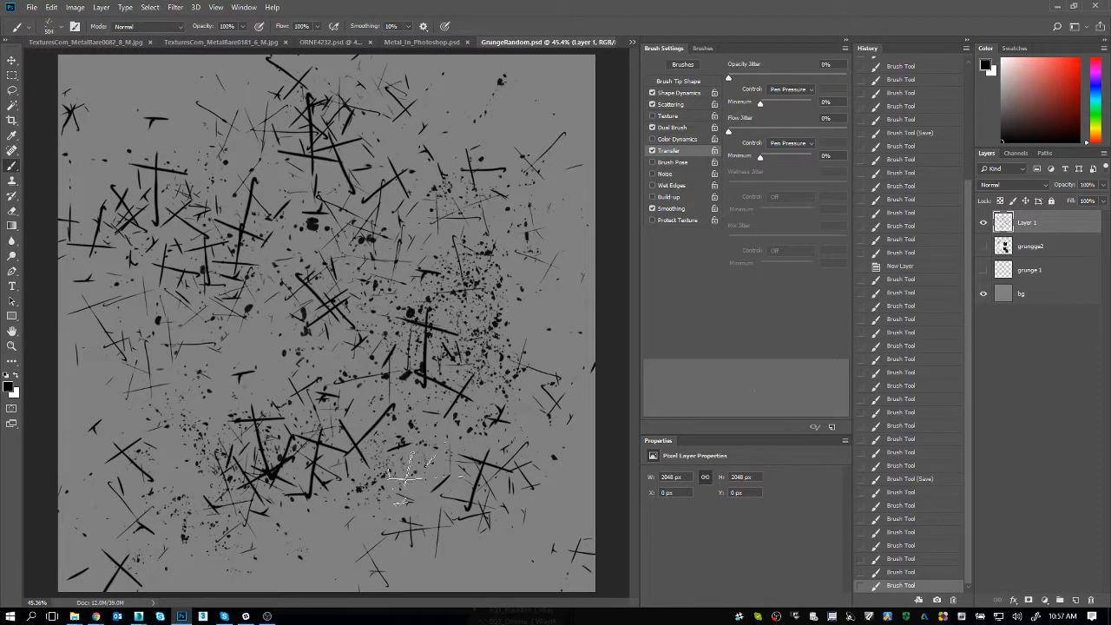
left_click(460, 386)
Swap the foreground colour to white and paint thin white scratches scattered across the whole canvas
key("x")
left_click(267, 208)
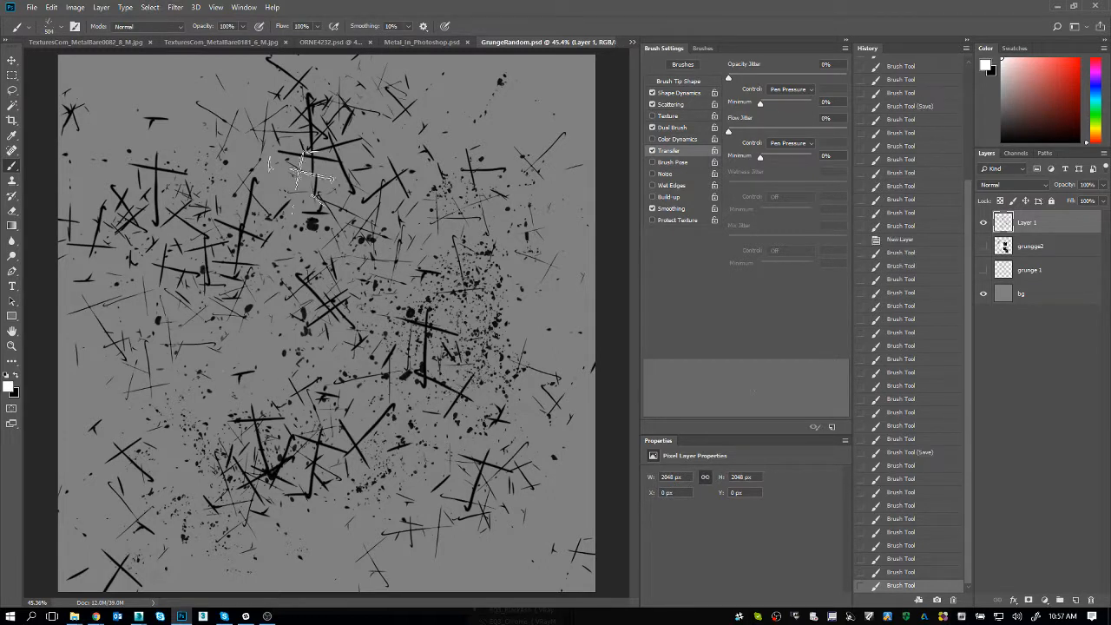
left_click(259, 242)
left_click(191, 322)
left_click(376, 403)
left_click(513, 138)
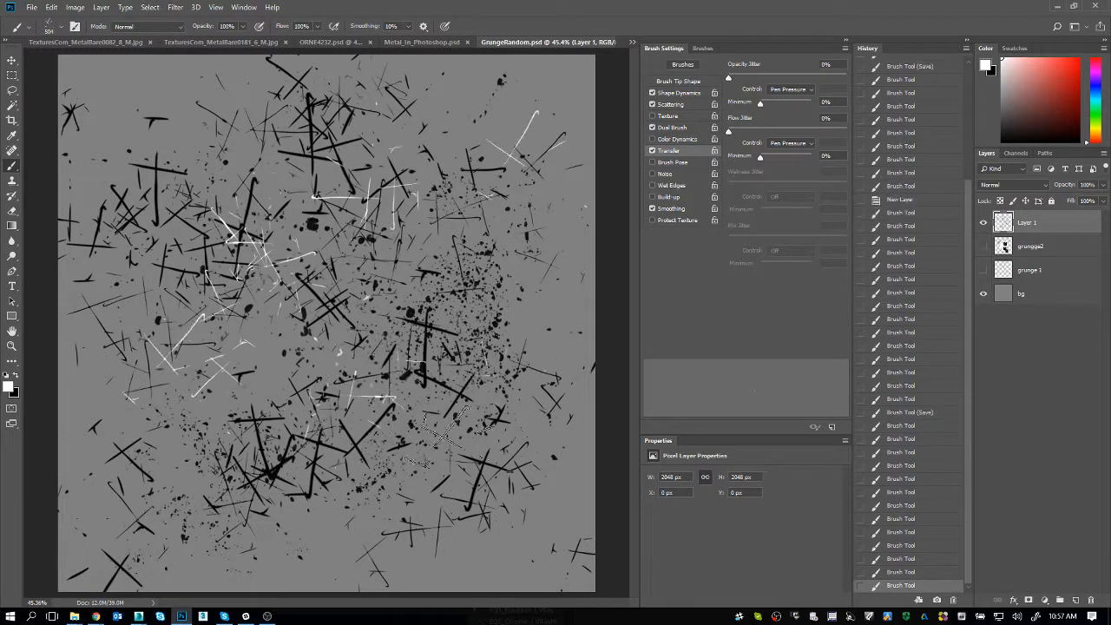
left_click(194, 488)
left_click(367, 350)
left_click(184, 139)
left_click(224, 177)
left_click(429, 314)
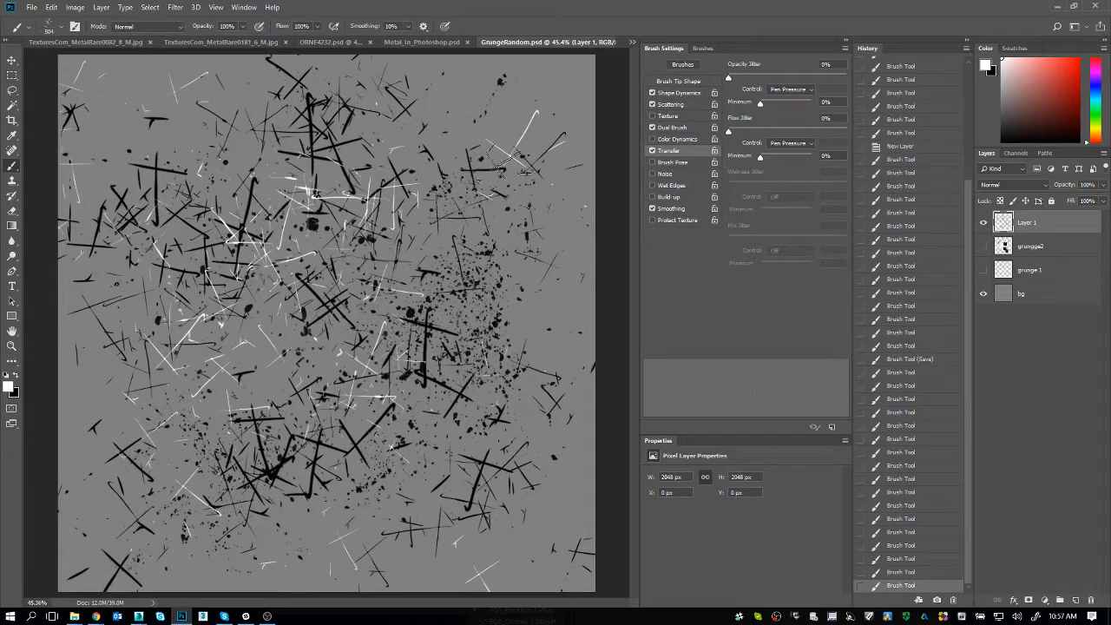
left_click(314, 564)
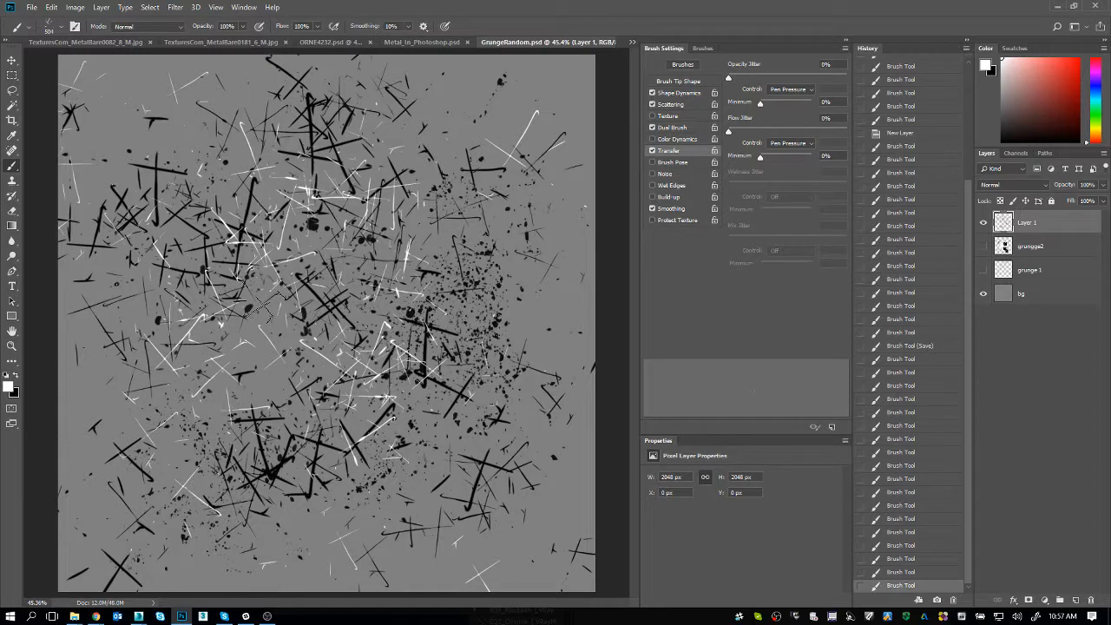
Try the Maximum filter on Layer 1 with Squareness preserved, previewing radii of 2, 3 and 5 pixels
left_click(173, 8)
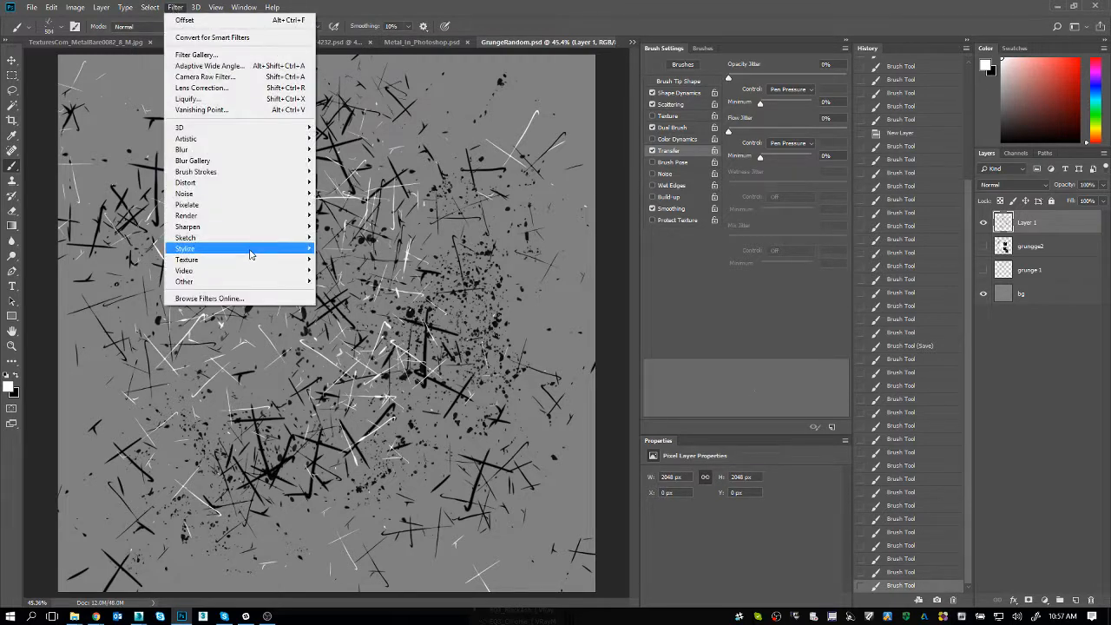
mouse_move(244, 283)
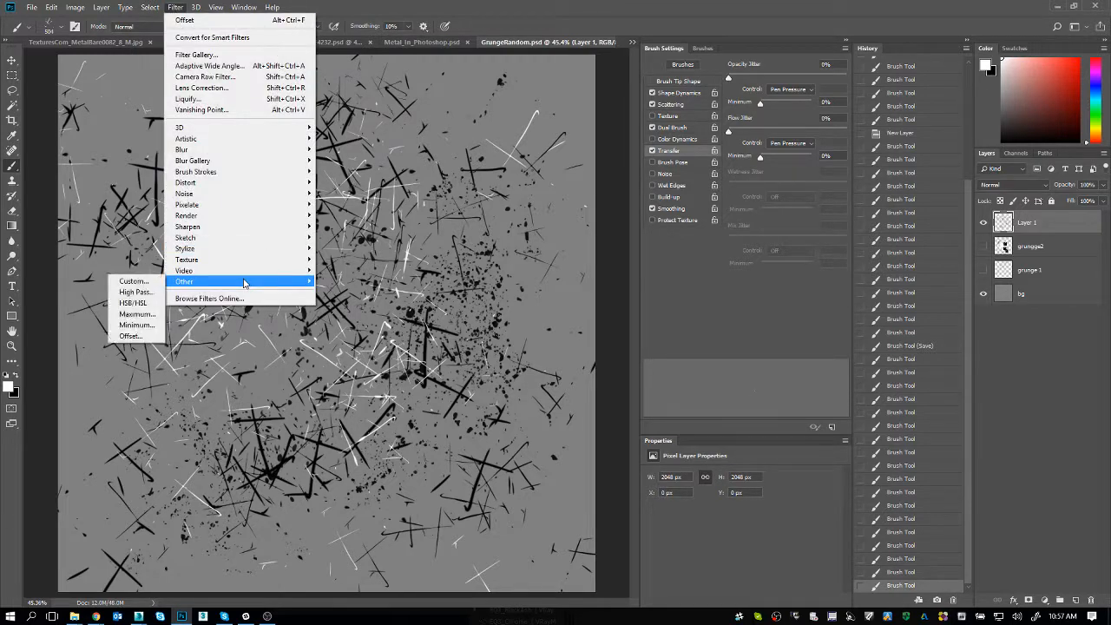
left_click(153, 316)
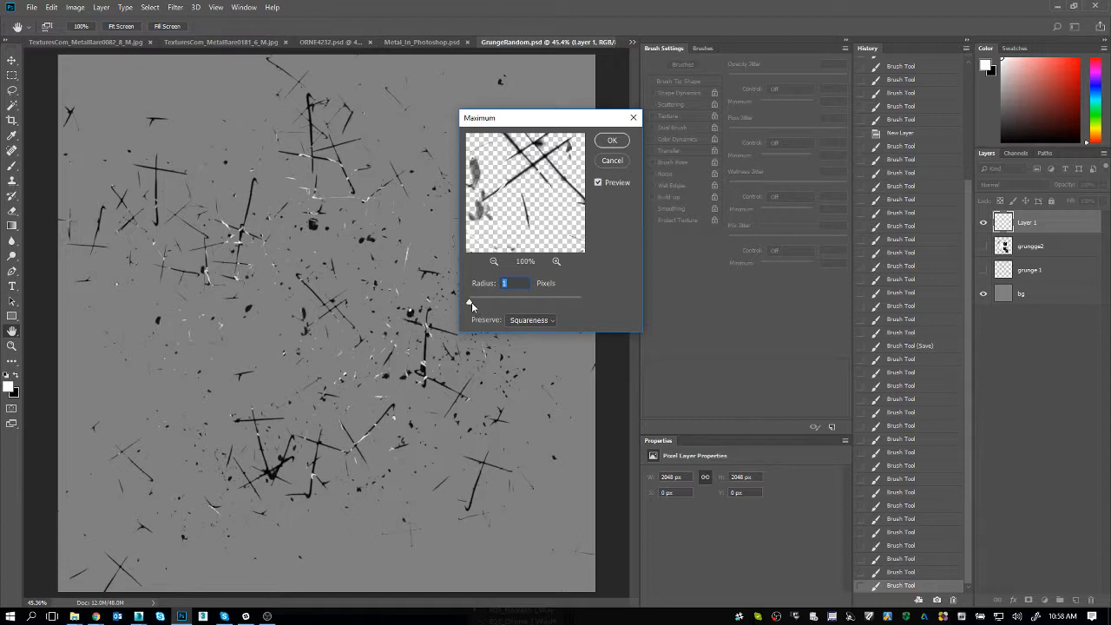
left_click_drag(471, 302, 453, 299)
type("2")
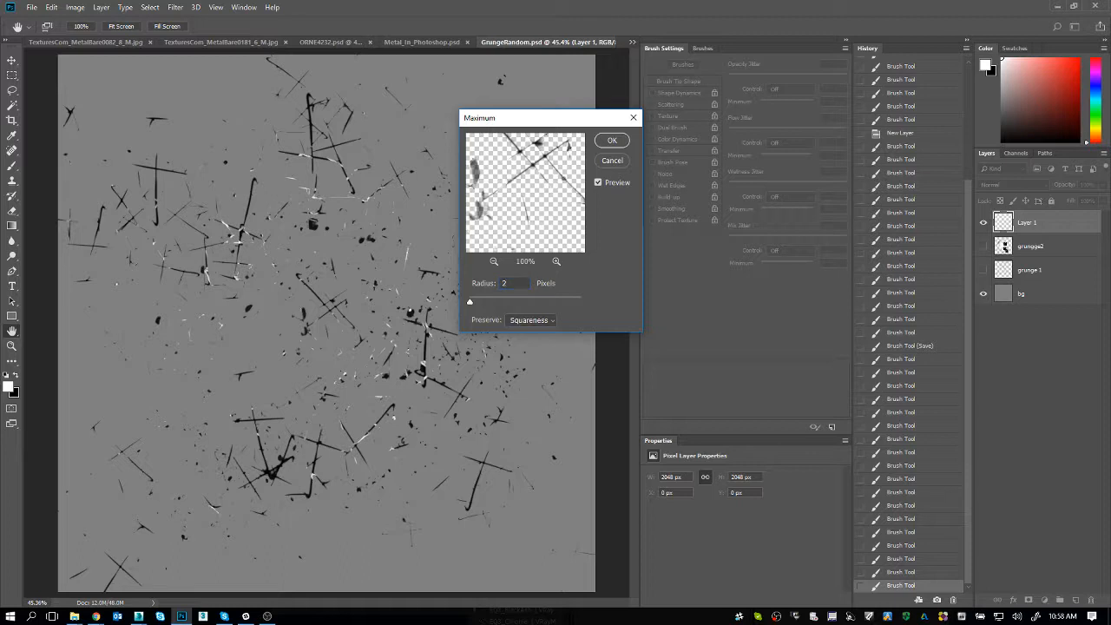
type("3")
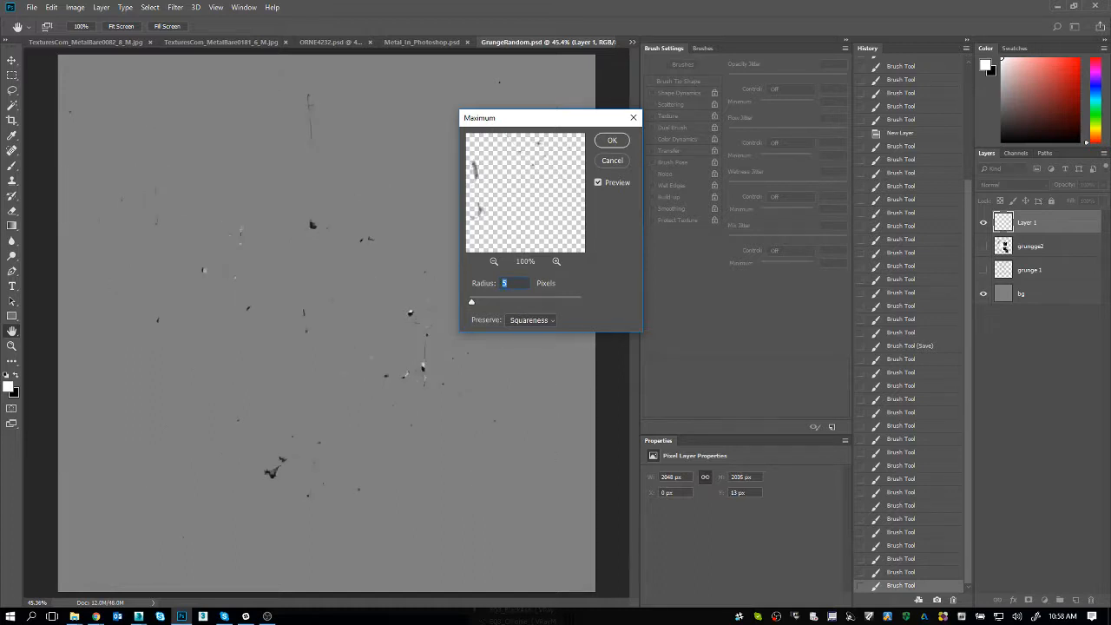
Try the Maximum filter on Layer 1 with Roundness preserved at radii of 1, 2 and 3 pixels
left_click(523, 320)
left_click(526, 338)
type("1")
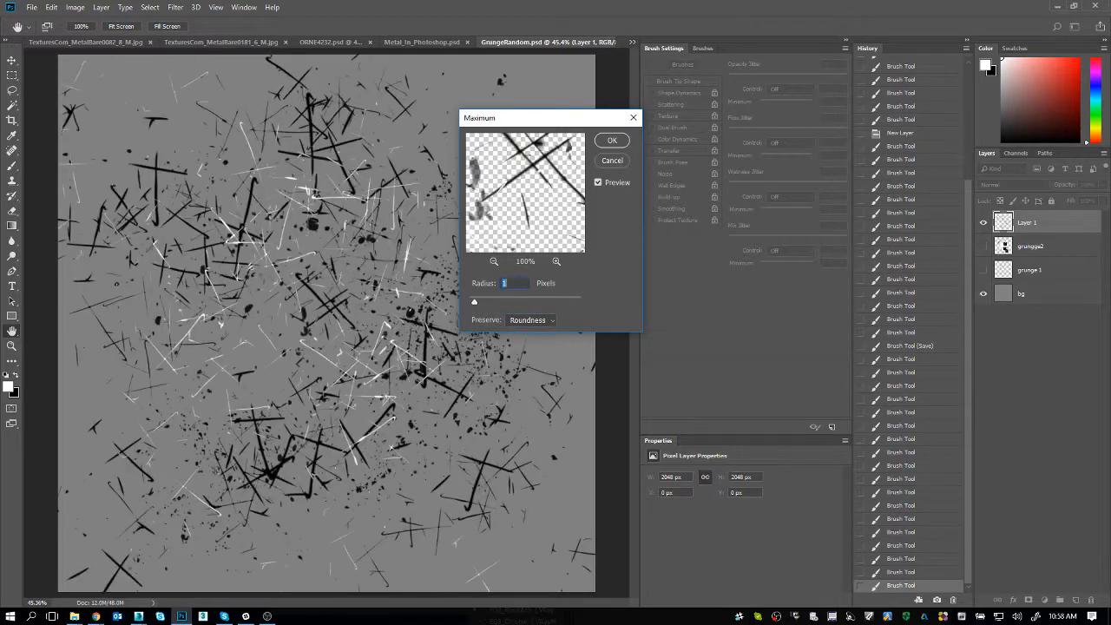
type("2")
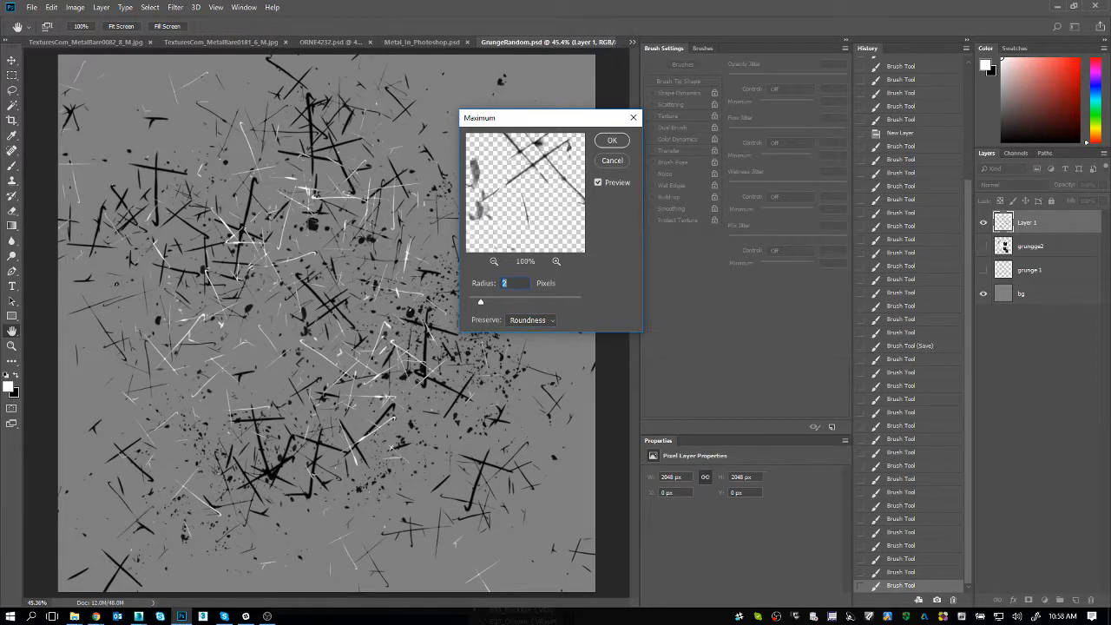
type("3")
key("Tab")
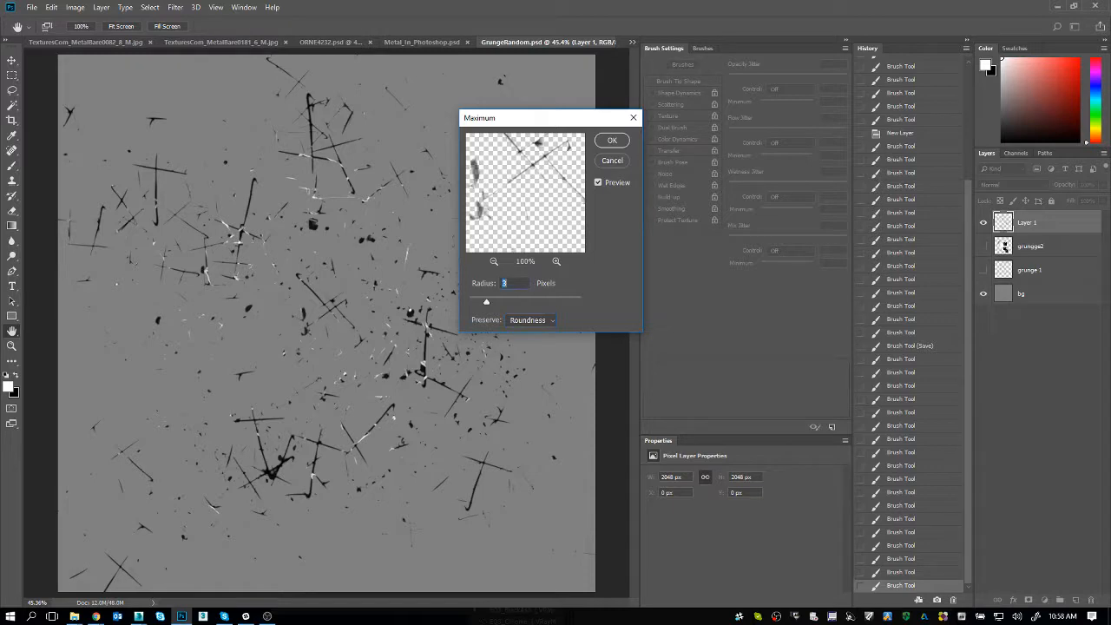
key("Return")
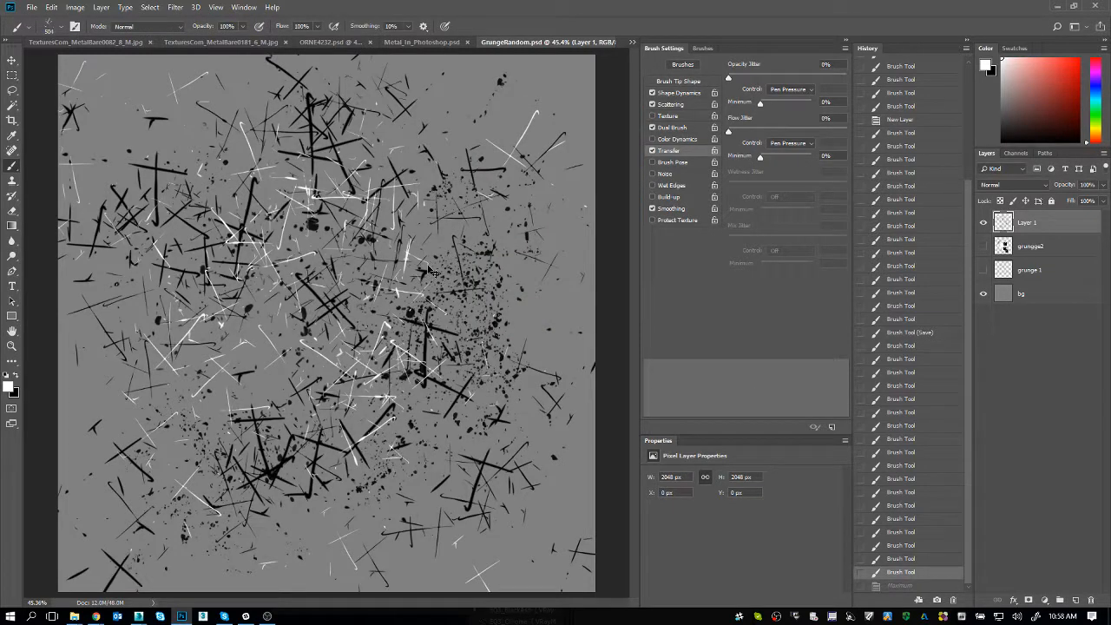
Duplicate Layer 1 and rename the copy "maximum"
key("ctrl+j")
double_click(1030, 223)
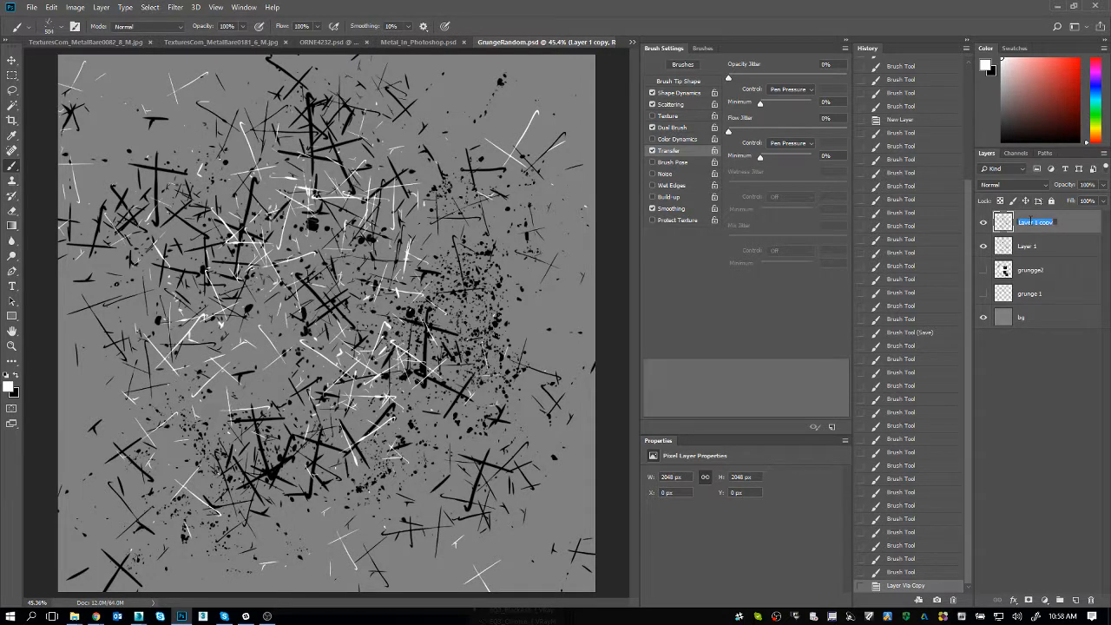
type("maximum")
key("Return")
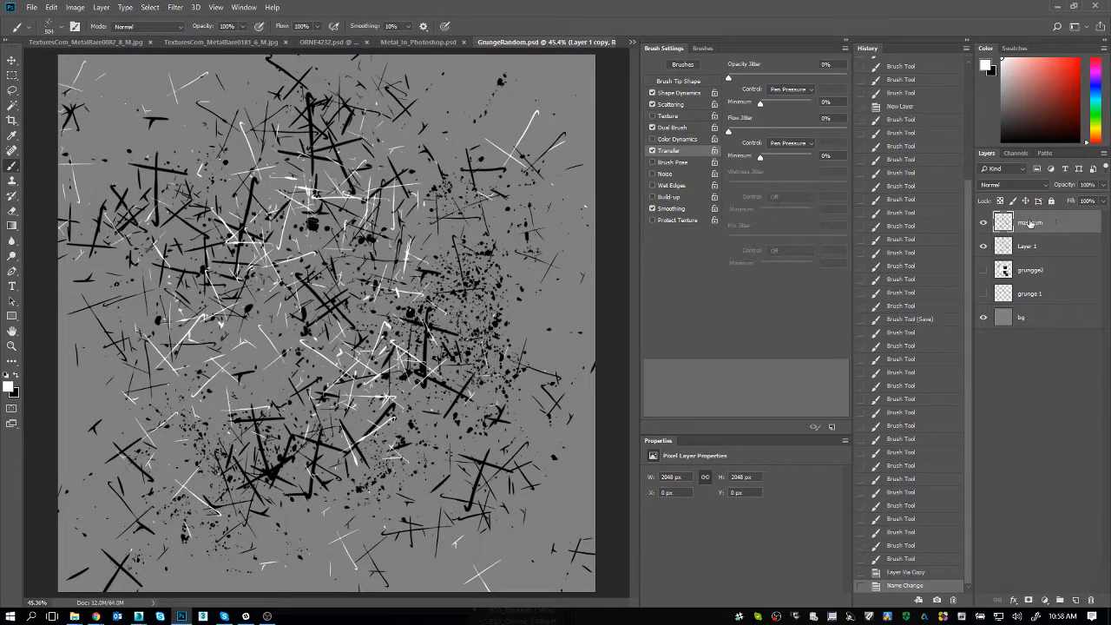
Hide the maximum layer and make another duplicate of Layer 1, leaving only the new copy and bg visible
left_click(983, 247)
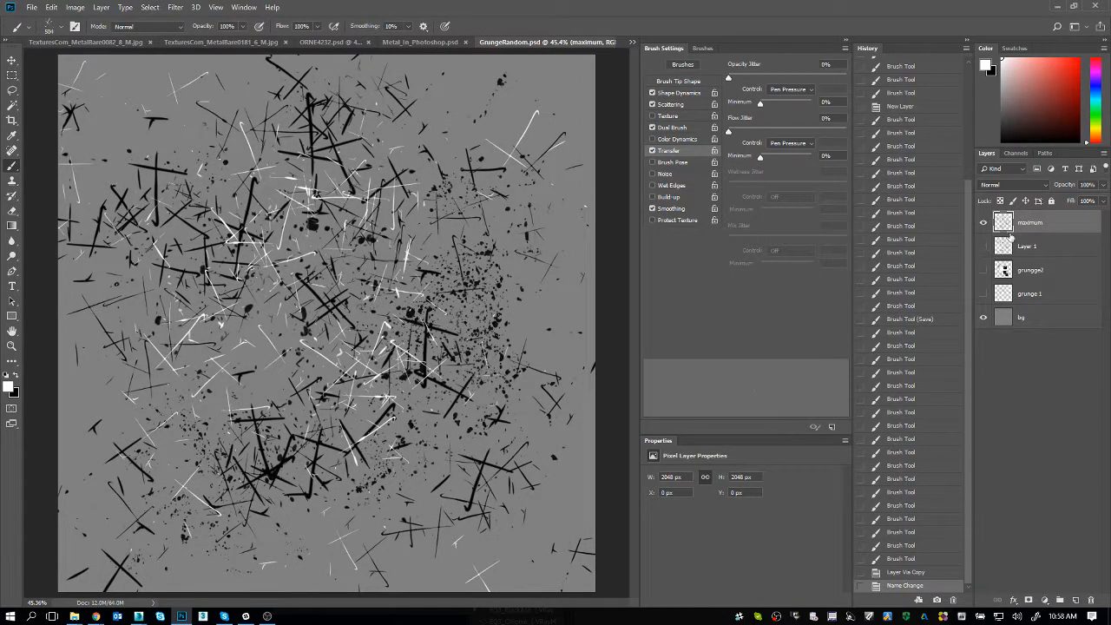
left_click(984, 222)
left_click(1007, 246)
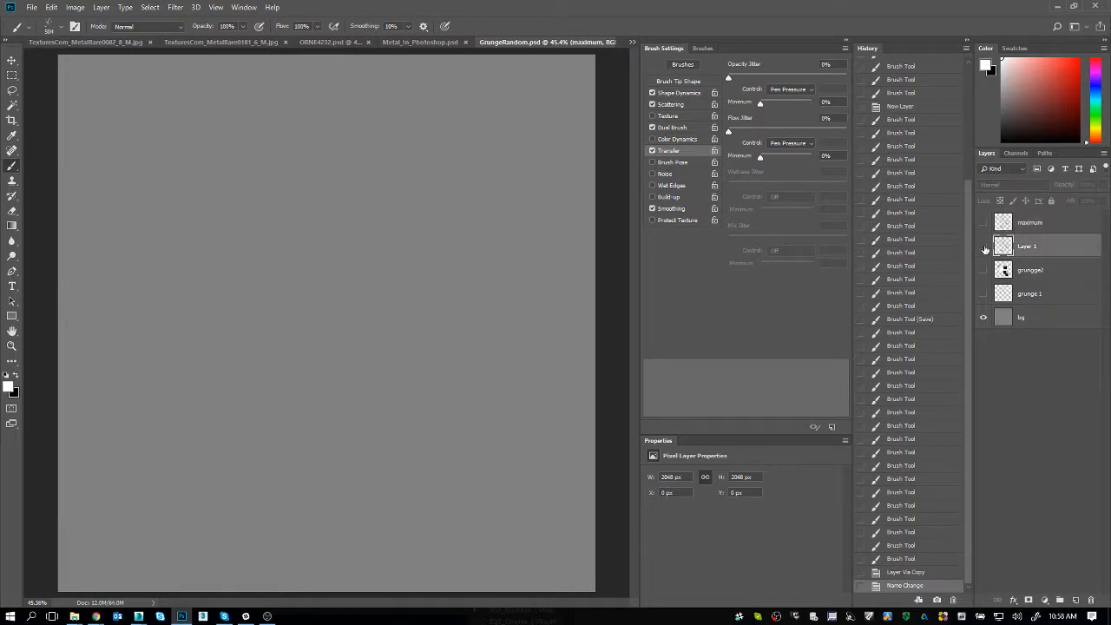
left_click(983, 246)
key("ctrl+j")
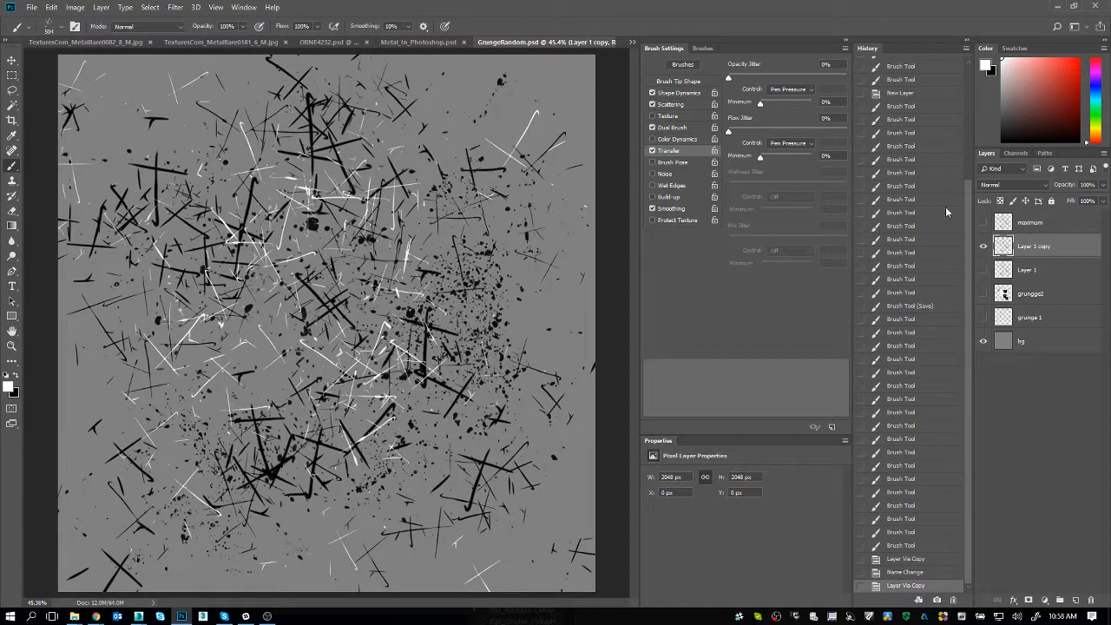
Apply the Minimum filter to the Layer 1 copy at 10 pixels with Roundness preserved, trying radii of 2, 3 and 4 first
left_click(176, 7)
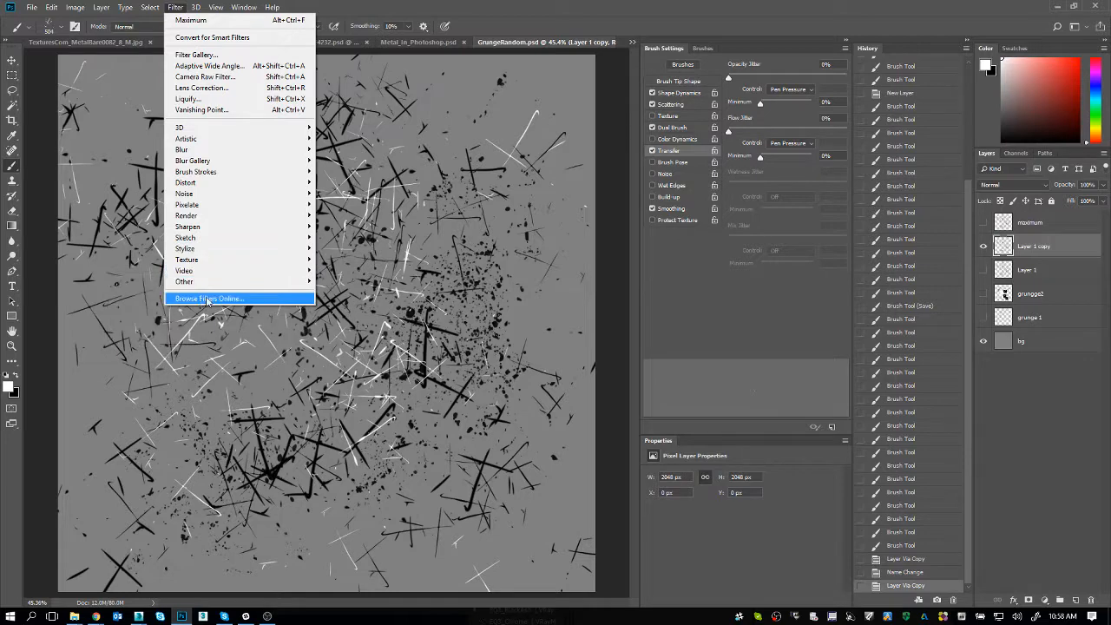
mouse_move(198, 283)
left_click(136, 325)
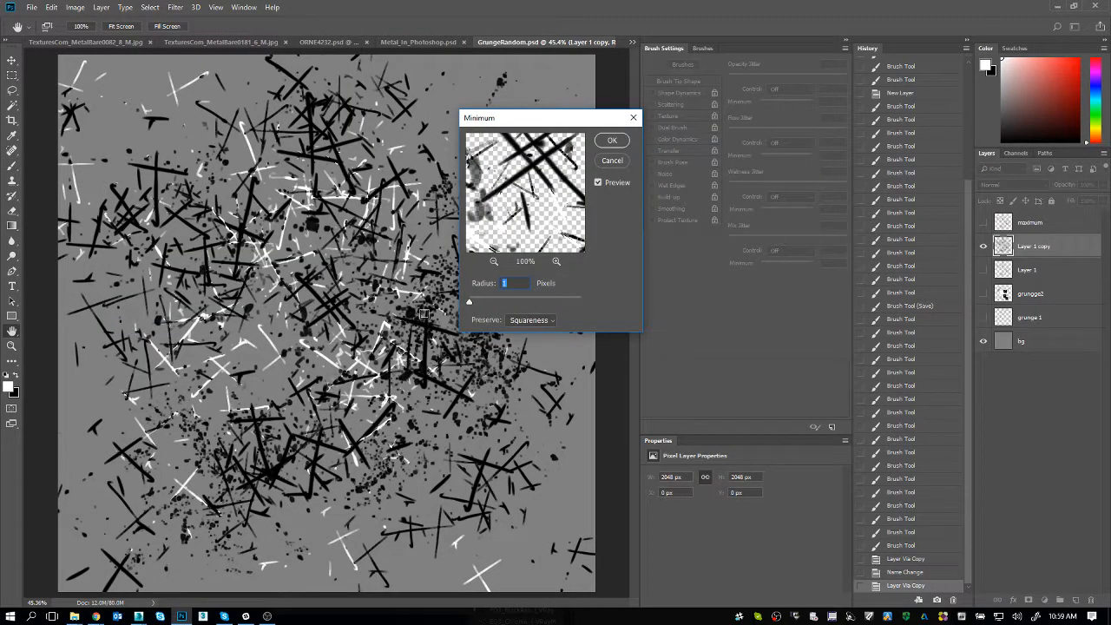
type("2")
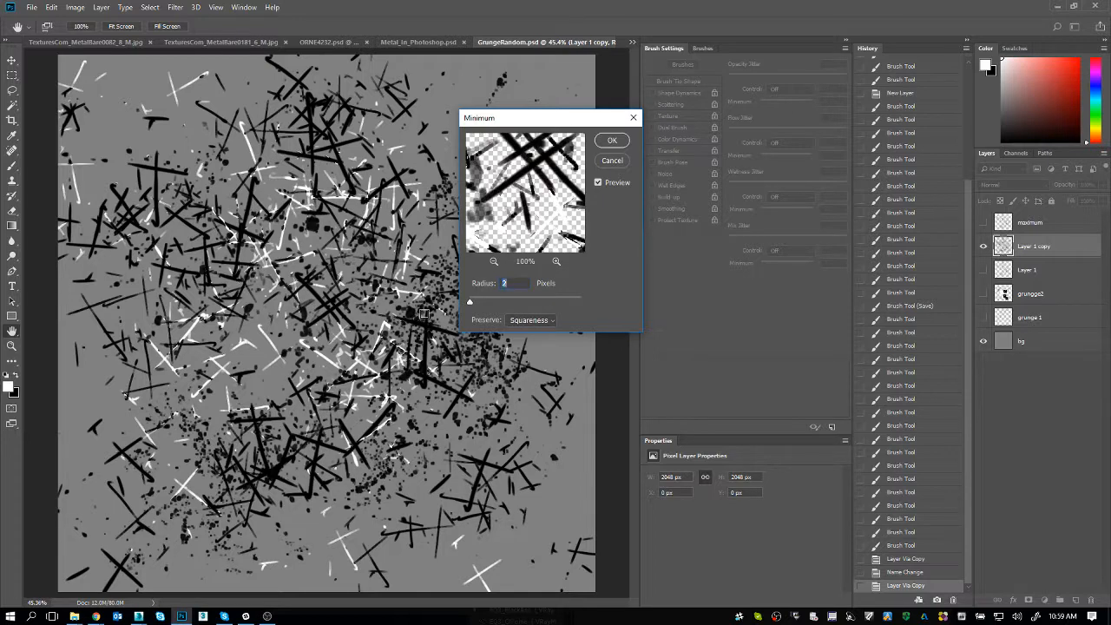
type("3")
type("4")
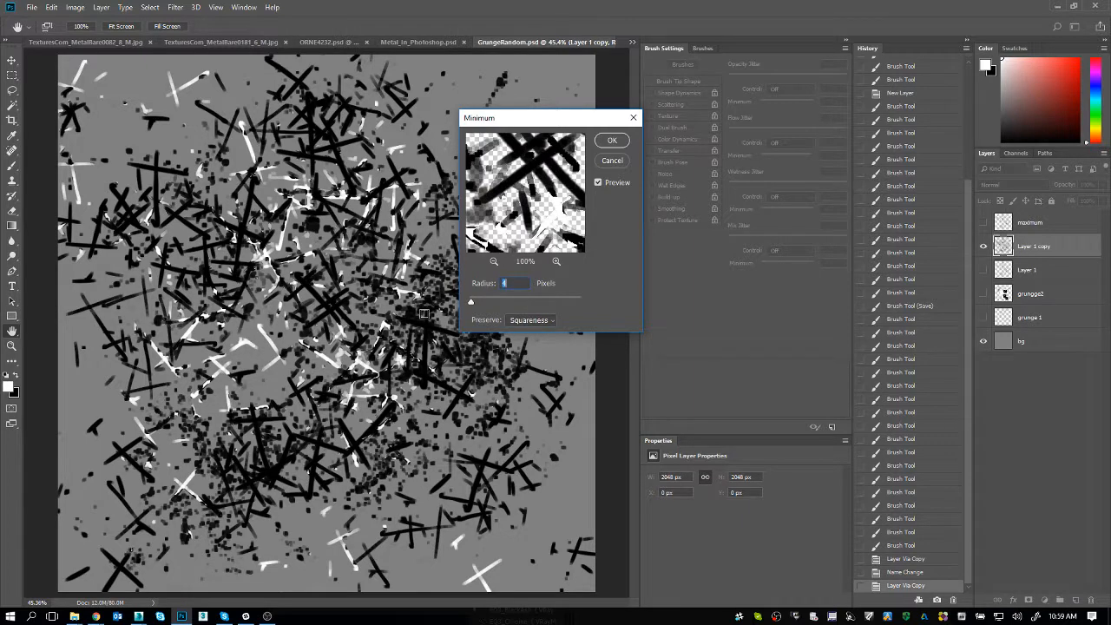
type("10")
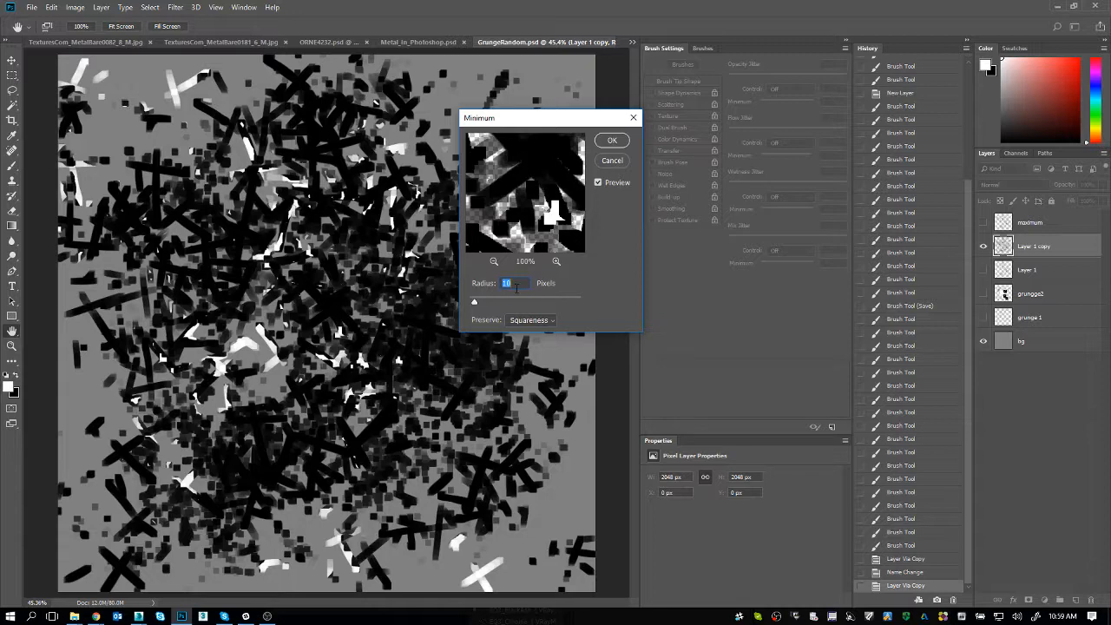
left_click(531, 320)
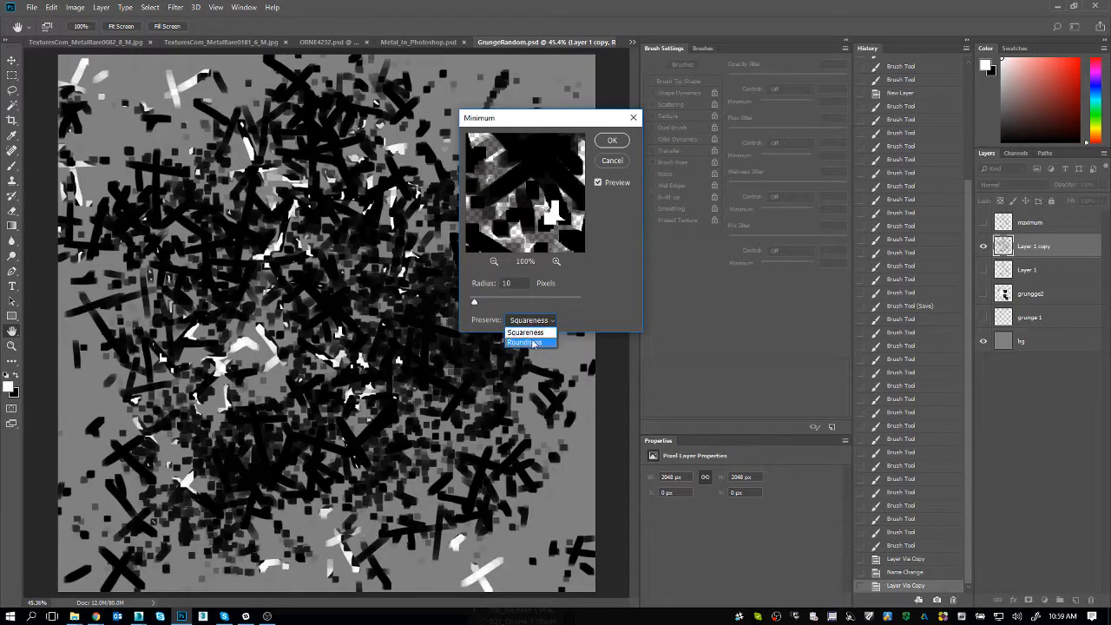
left_click(530, 337)
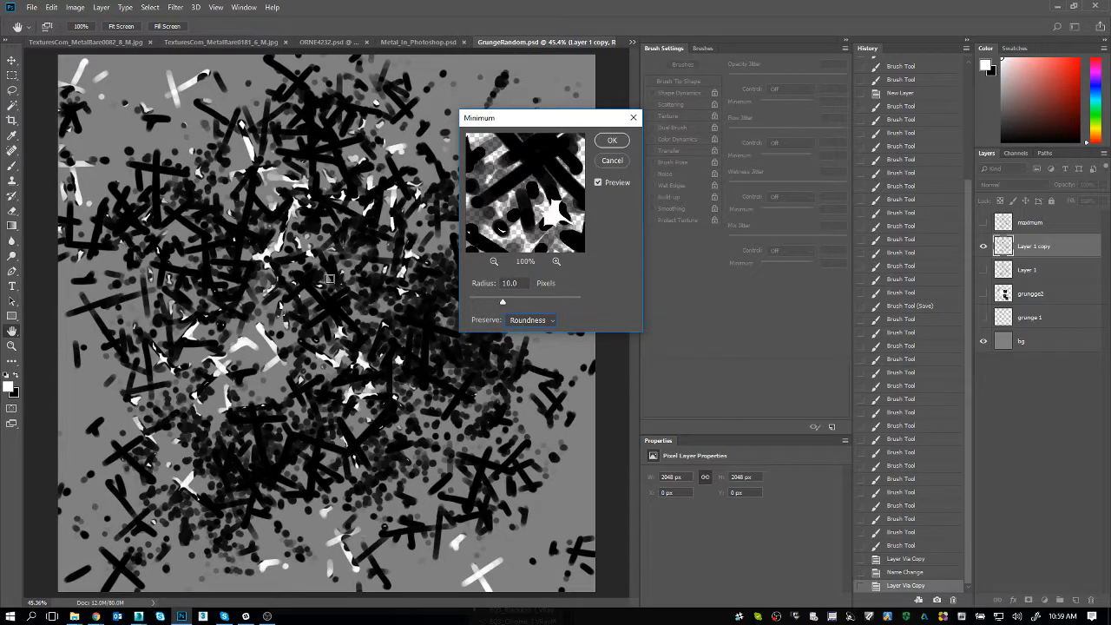
left_click(610, 144)
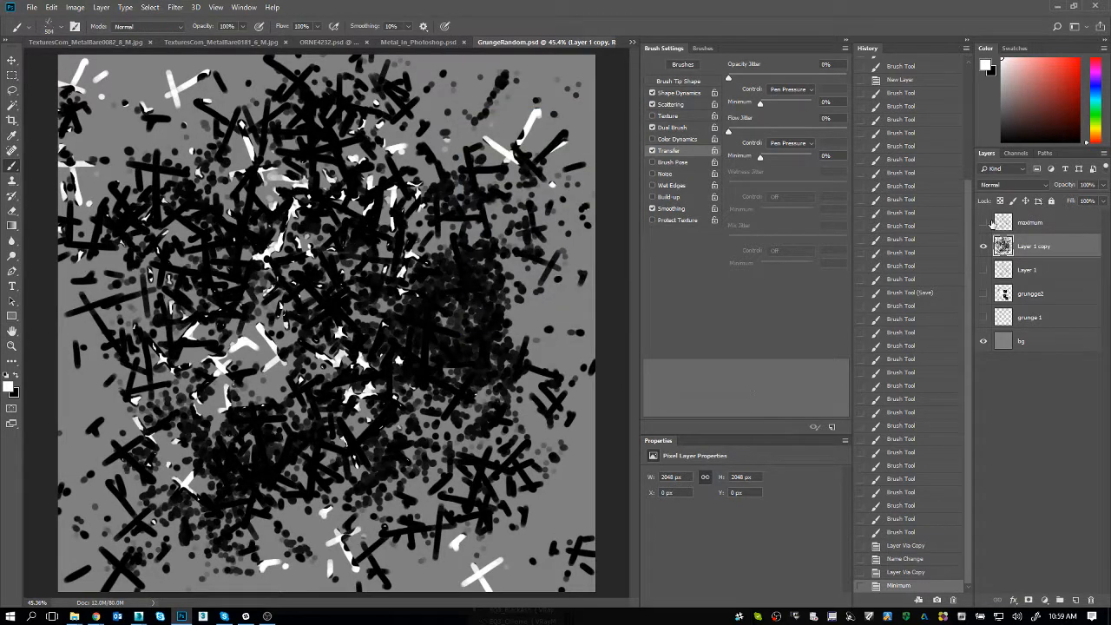
Rename the Layer 1 copy as "minimum"
double_click(1028, 250)
type("inimum")
key("Return")
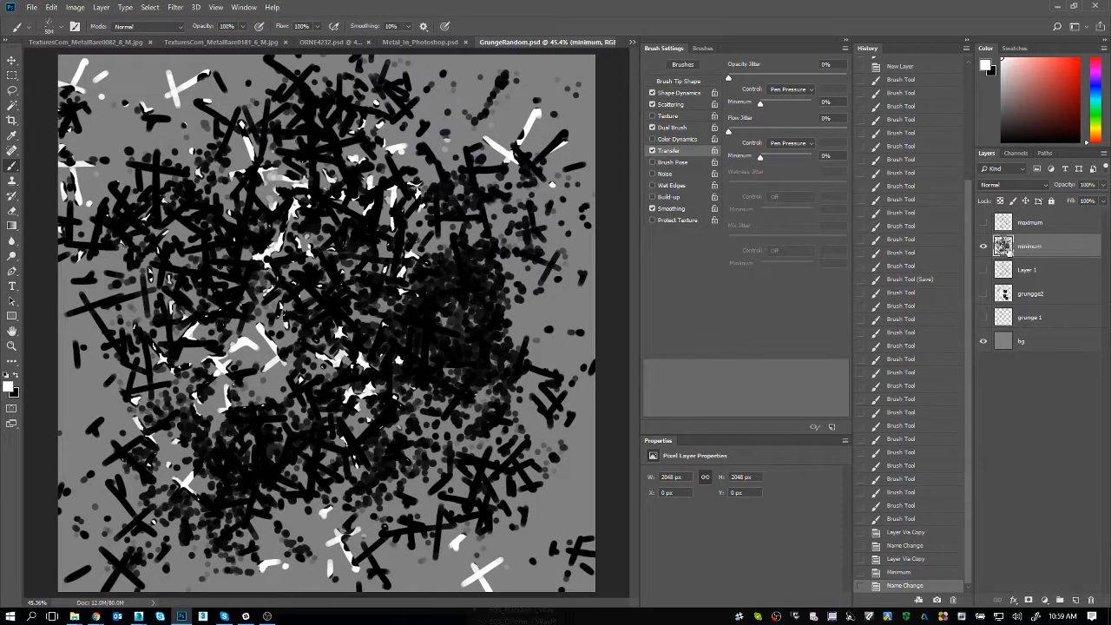
Hide the minimum layer, show and duplicate Layer 1, and name the new copy "painter effect"
left_click(983, 246)
left_click(983, 270)
left_click(1021, 271)
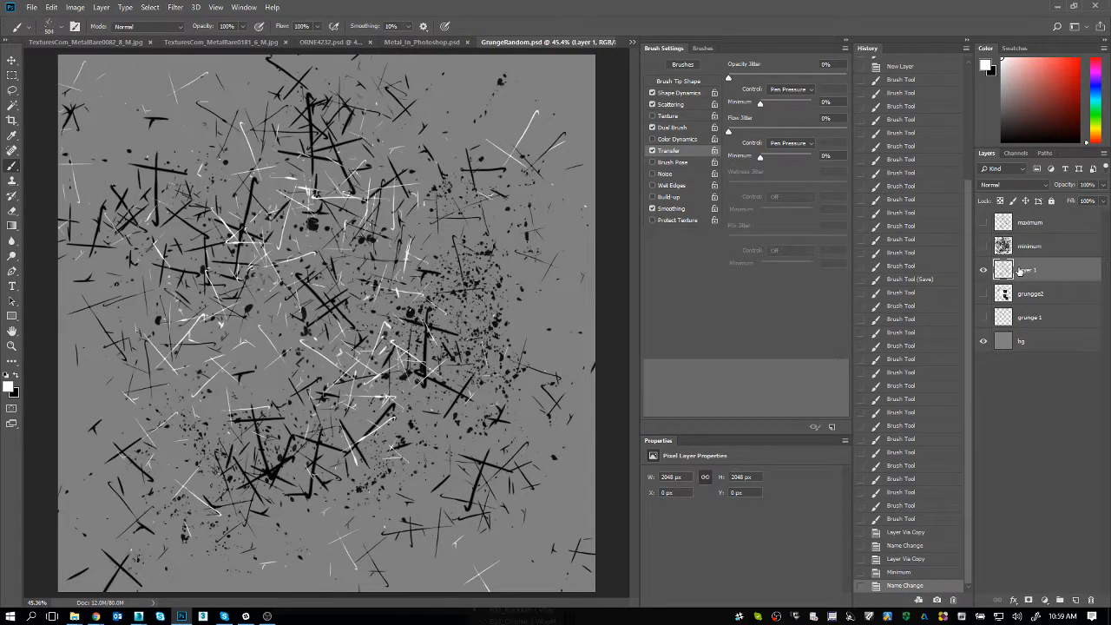
key("ctrl+j")
double_click(1037, 270)
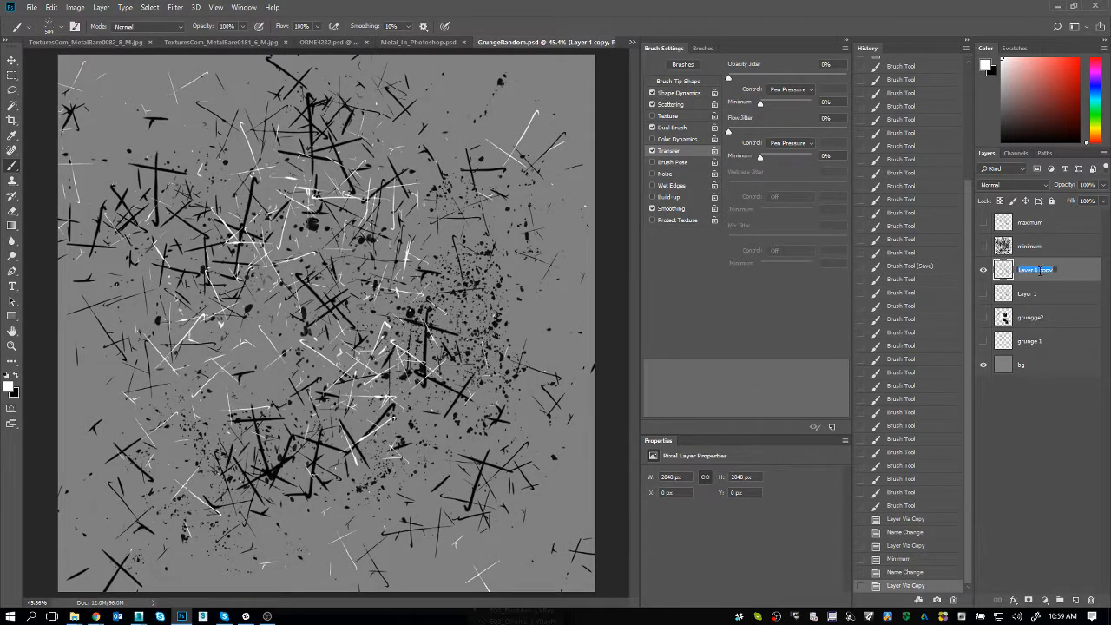
type("painter effect")
key("Return")
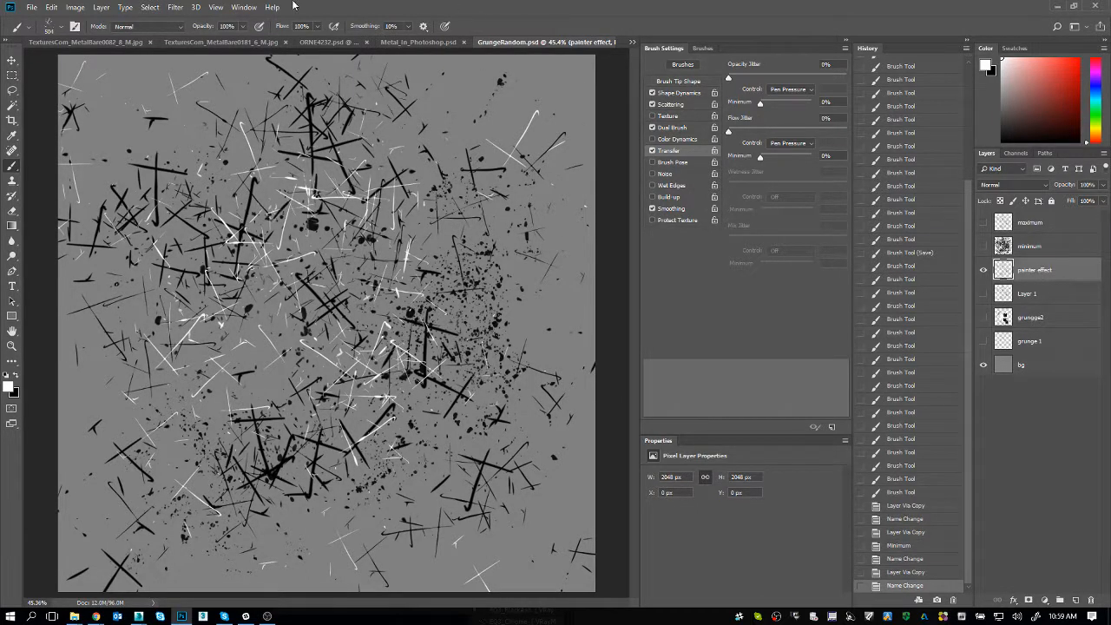
Apply the Paint Daubs filter to the painter effect layer with brush size 24, sharpness 26 and the Simple brush type
left_click(176, 6)
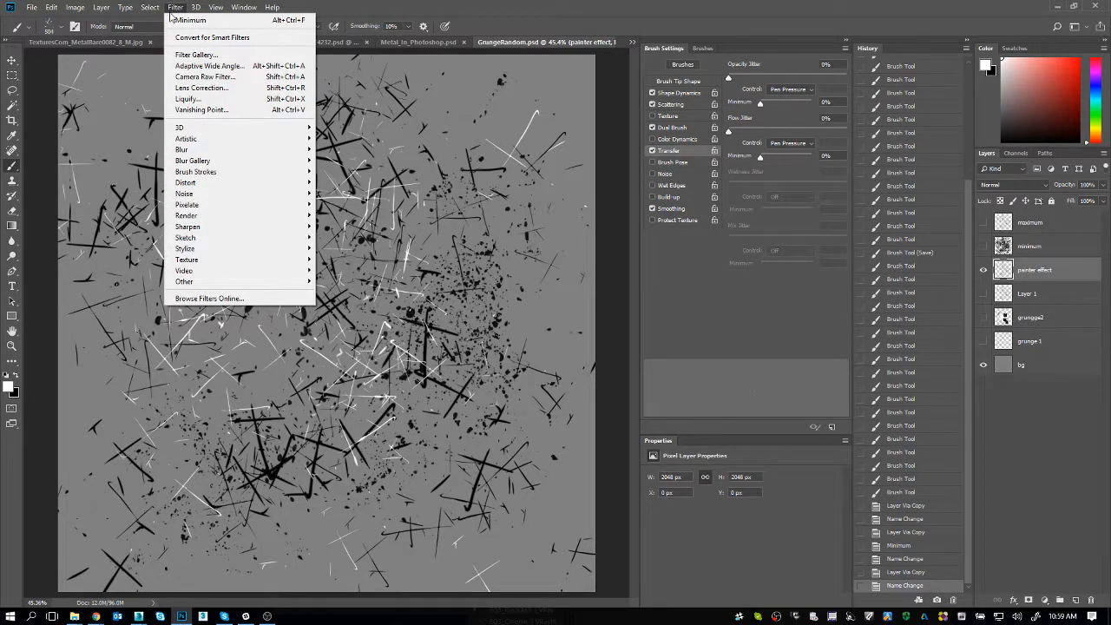
left_click(188, 54)
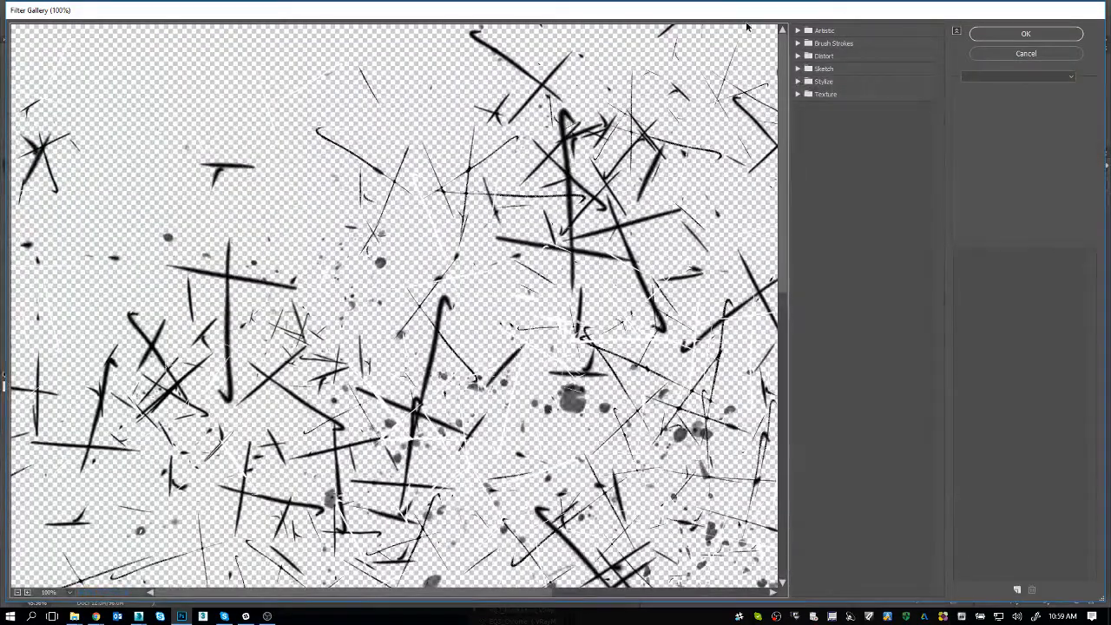
left_click(798, 32)
left_click(821, 134)
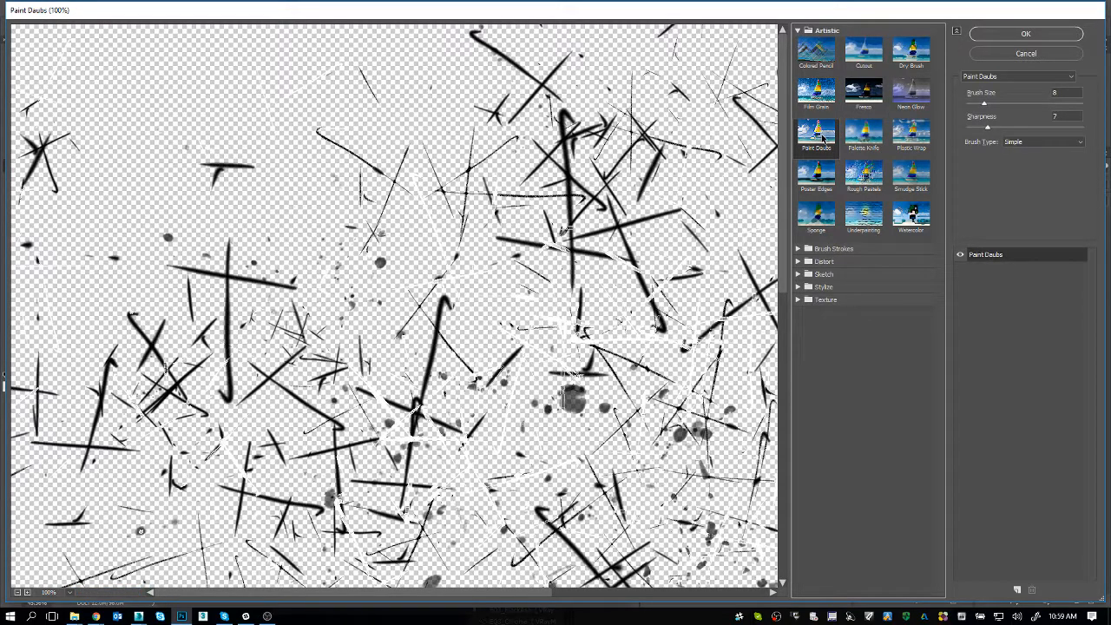
left_click(1022, 105)
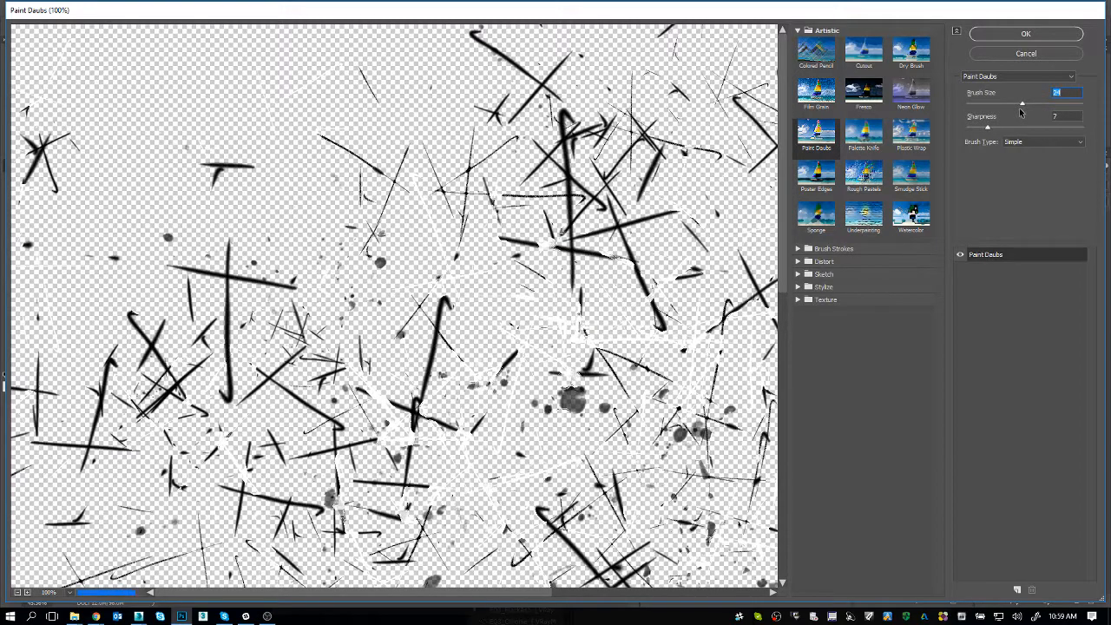
left_click(1041, 127)
left_click(1038, 146)
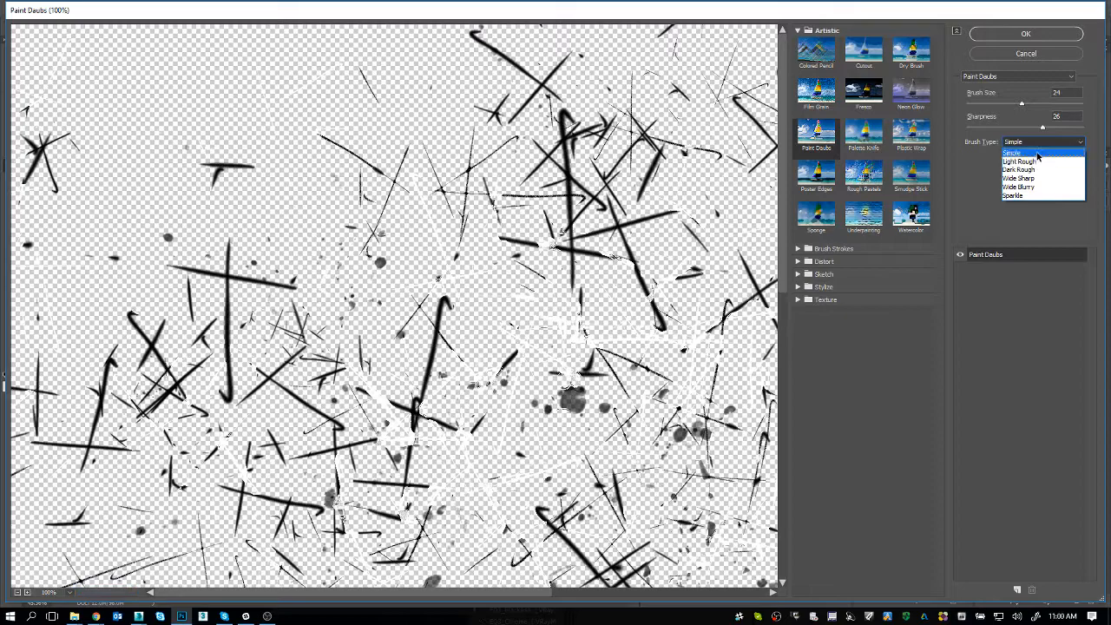
left_click(1037, 156)
left_click(1026, 35)
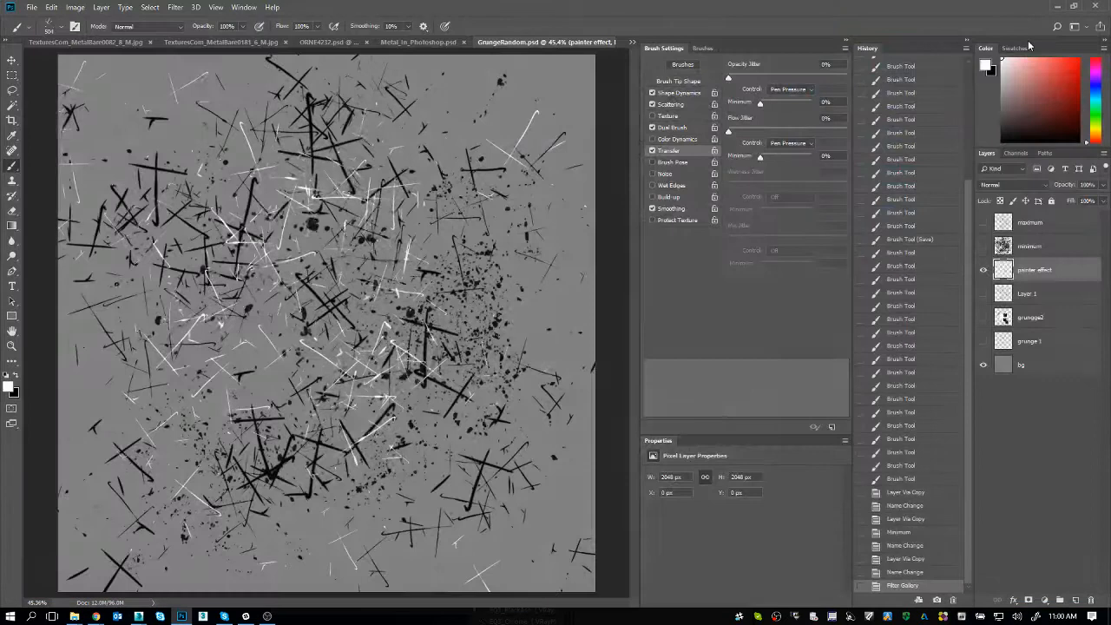
Compare the scratches before and after the Paint Daubs filter up close by repeatedly undoing and redoing it
key("z")
left_click(306, 213)
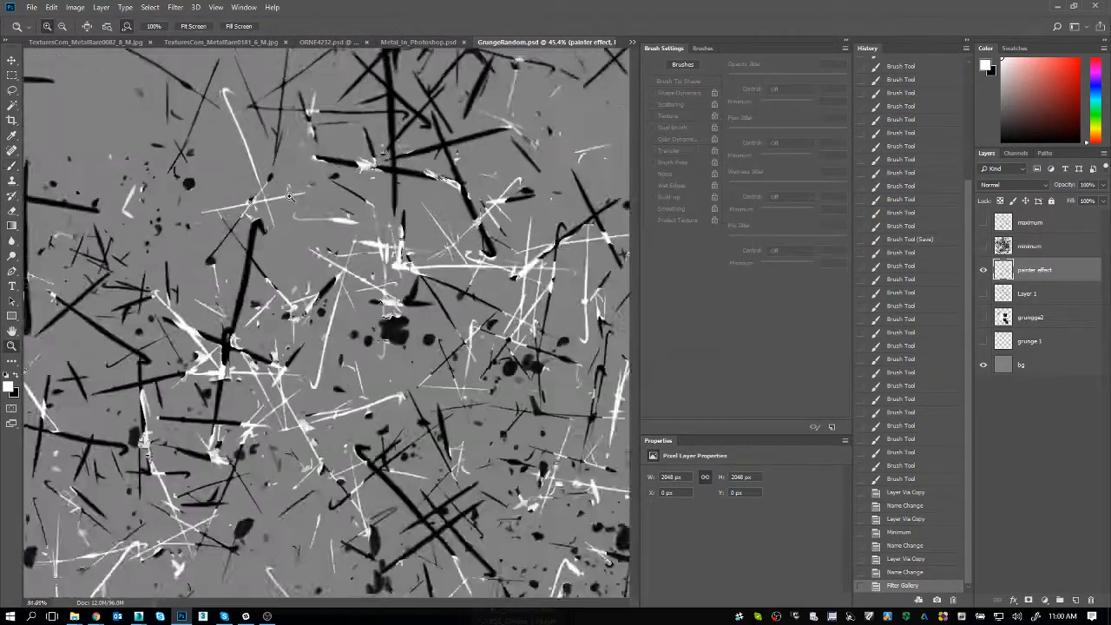
key("ctrl+z")
key("ctrl+z")
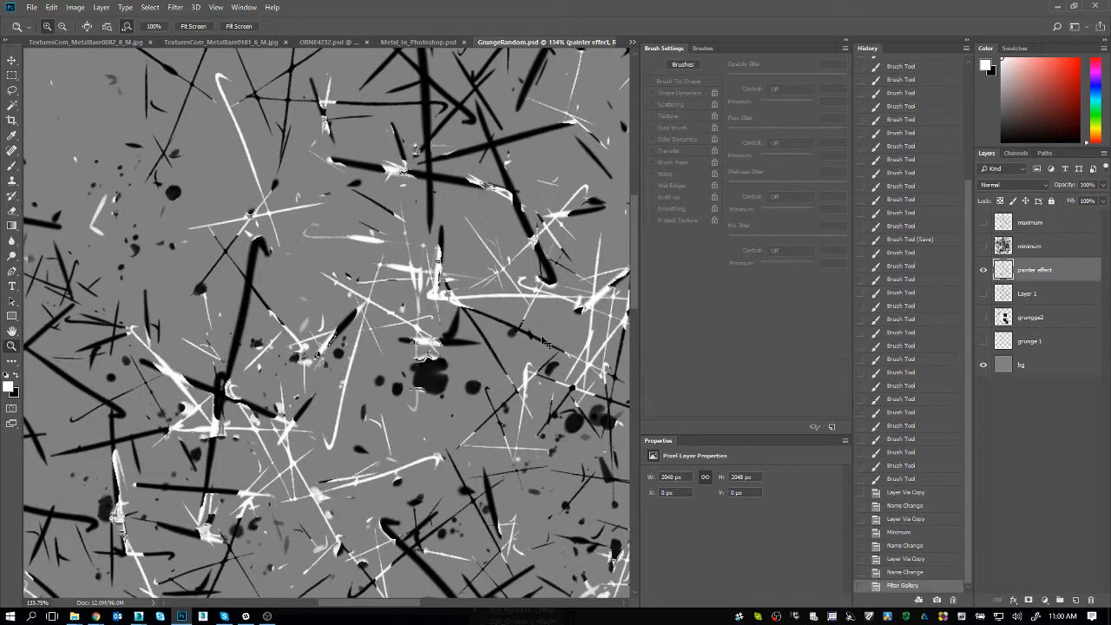
key("ctrl+z")
key("ctrl+z")
key("ctrl+z")
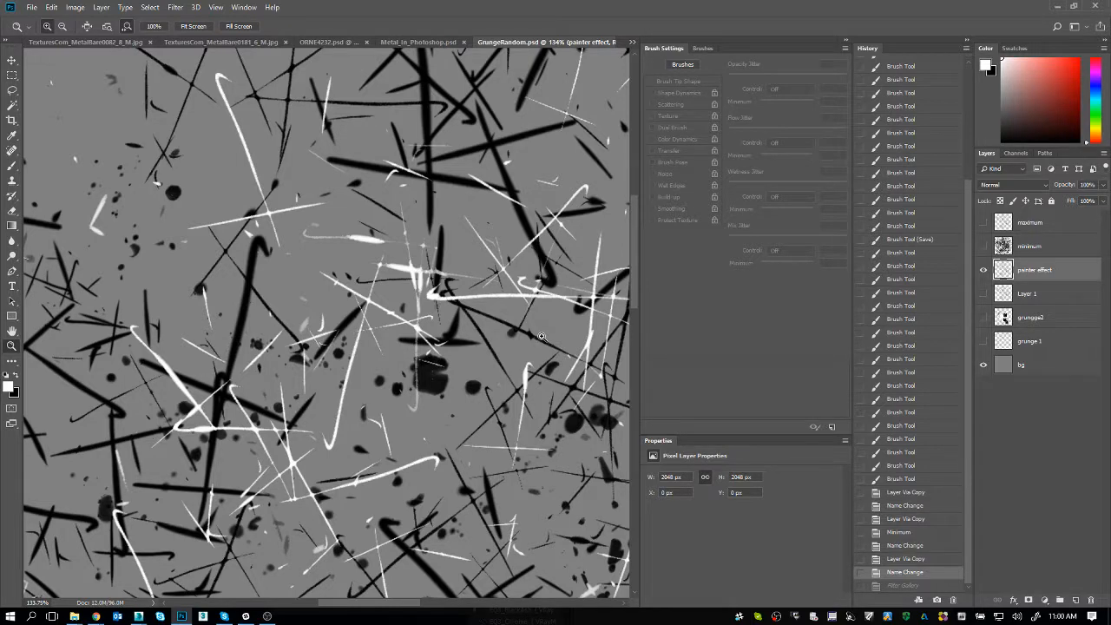
key("ctrl+z")
key("ctrl+z")
key("ctrl+z")
key("ctrl+z")
key("ctrl+z")
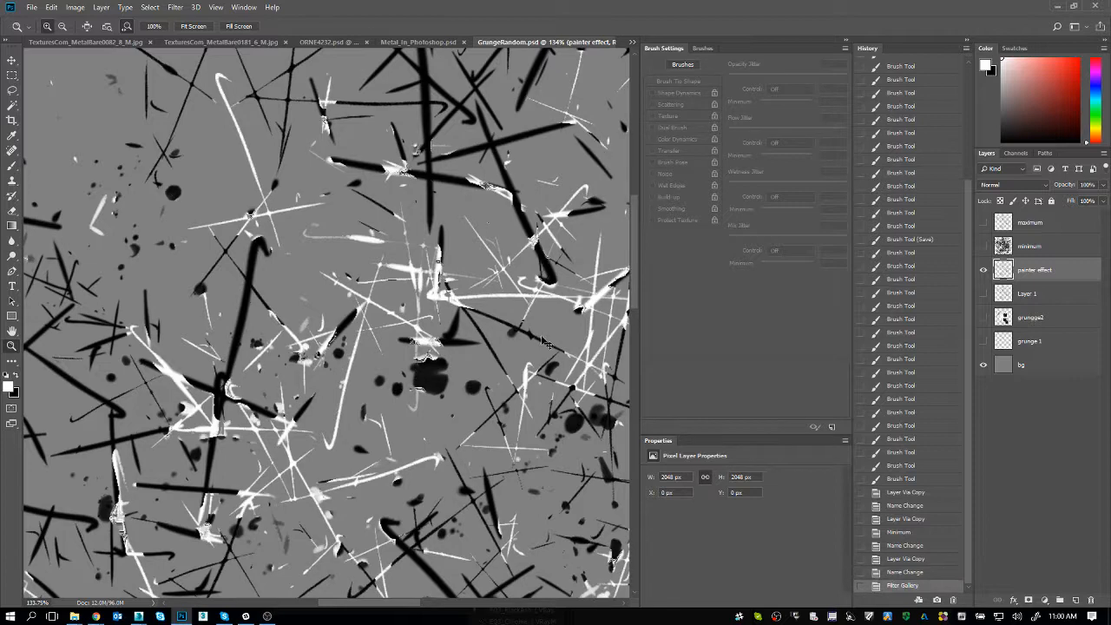
key("ctrl+z")
key("ctrl+z")
Rename the painter effect layer as "paint daubs"
double_click(1034, 270)
type("paint daubs")
key("Return")
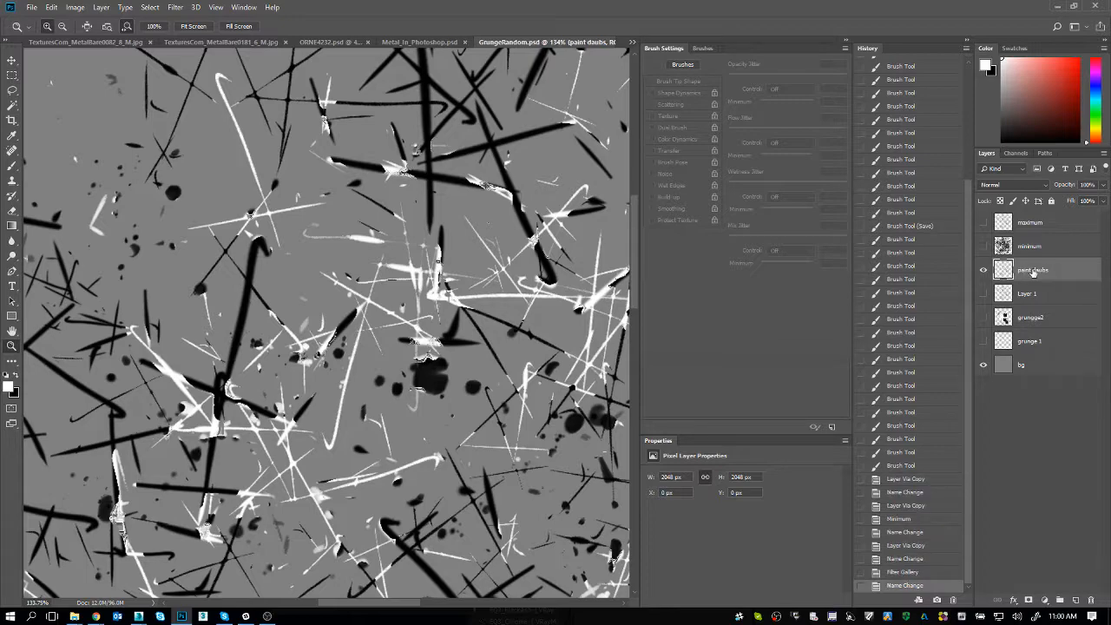
Compare the paint daubs layer with the original Layer 1 by toggling its visibility
left_click(486, 179, "alt")
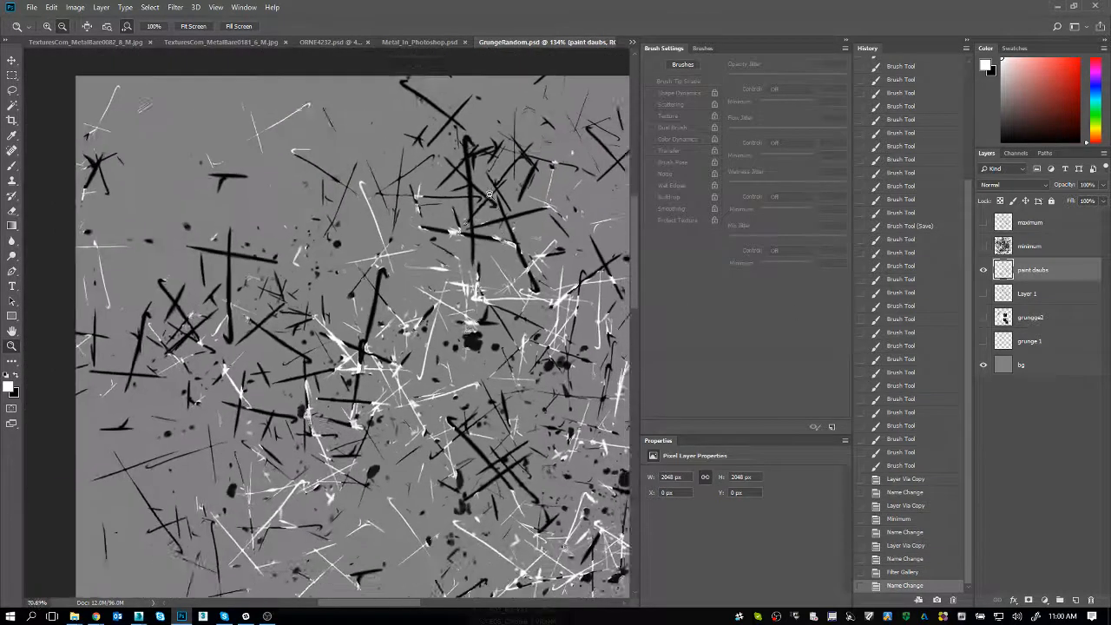
left_click(358, 161)
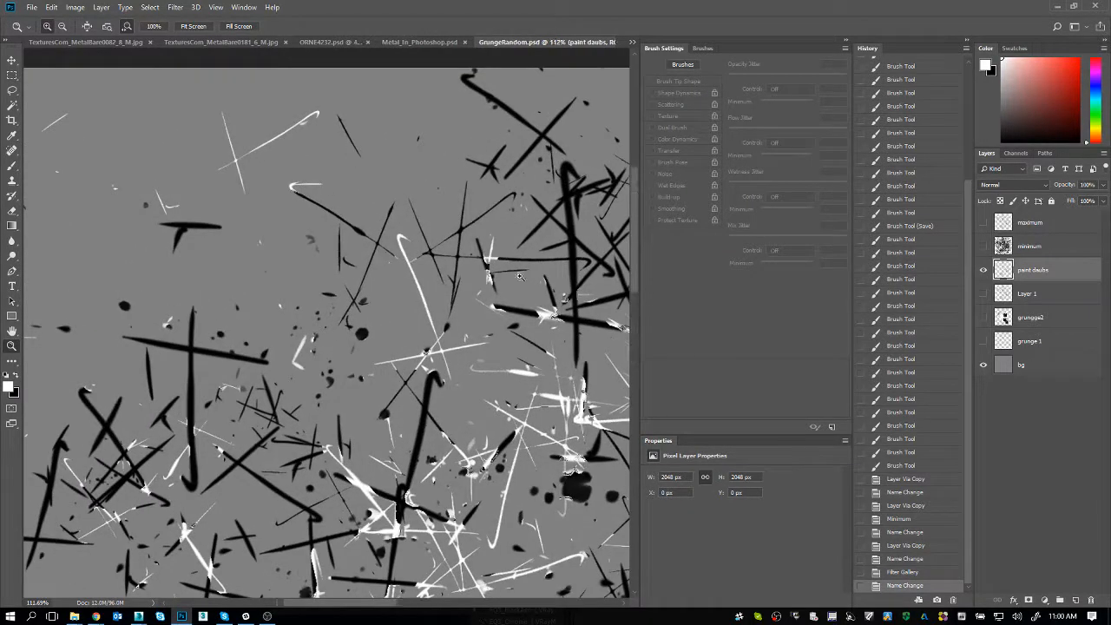
left_click(984, 293)
left_click(983, 271)
left_click(983, 271)
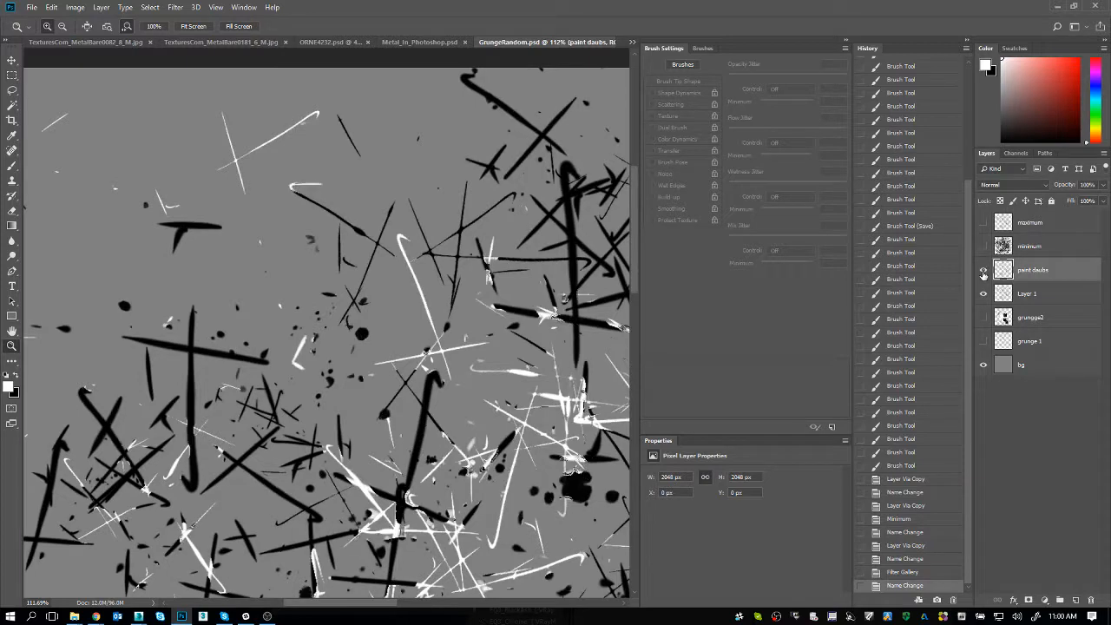
Hide the paint daubs layer, keep Layer 1 visible over bg, and duplicate Layer 1
left_click(984, 270)
left_click(983, 294)
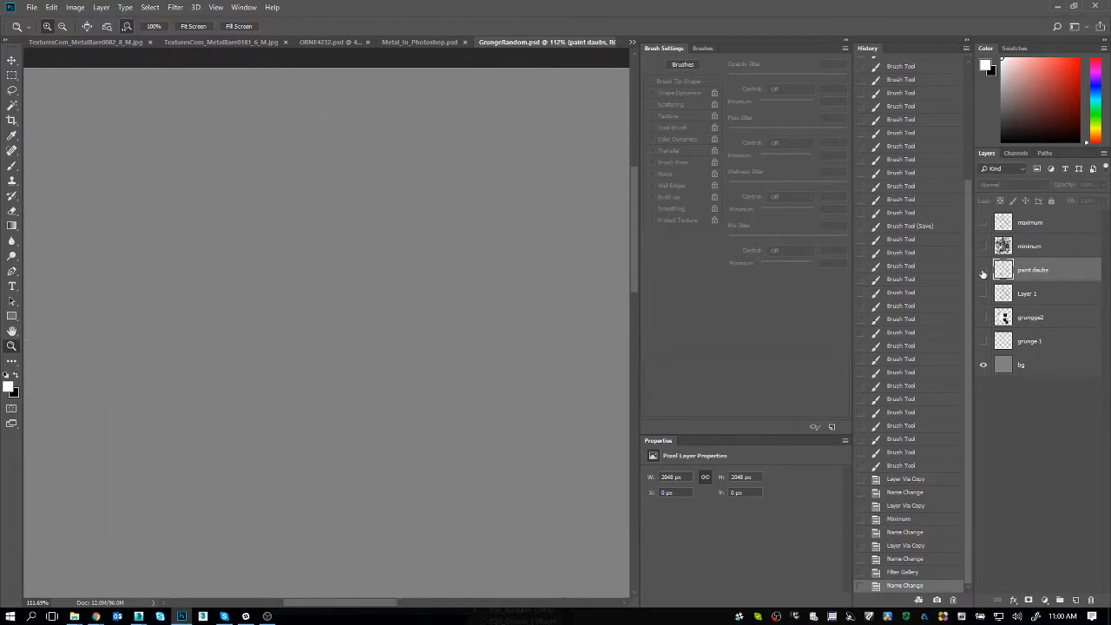
left_click(984, 269)
left_click(983, 293)
left_click(1033, 293)
left_click(983, 270)
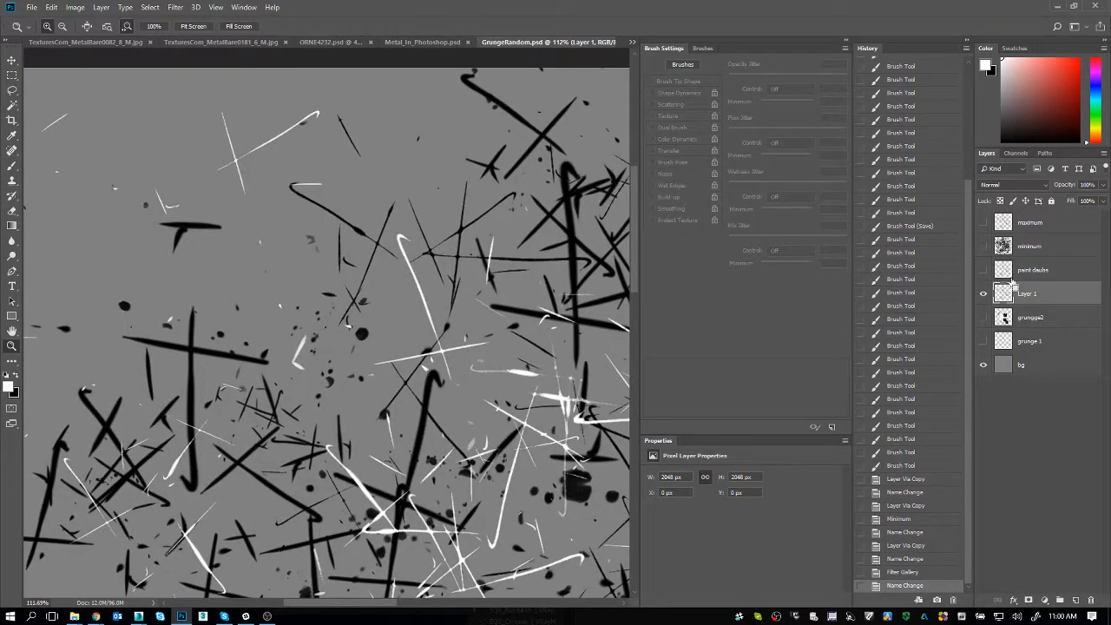
key("ctrl+j")
Try reapplying the last-used Paint Daubs filter to the Layer 1 copy, and undo it
left_click(177, 7)
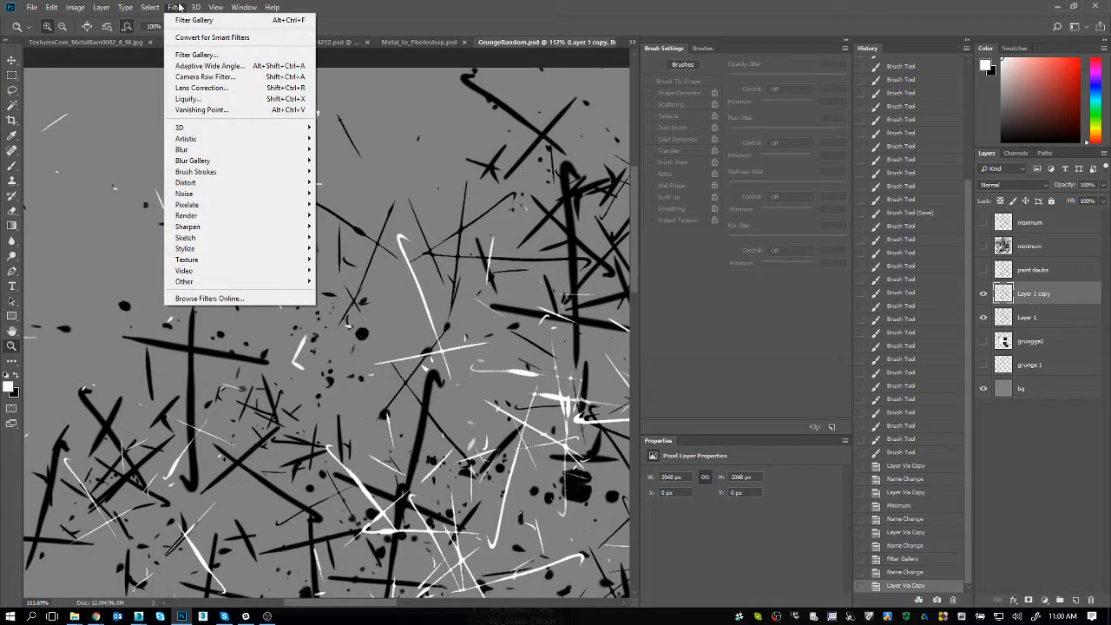
left_click(195, 19)
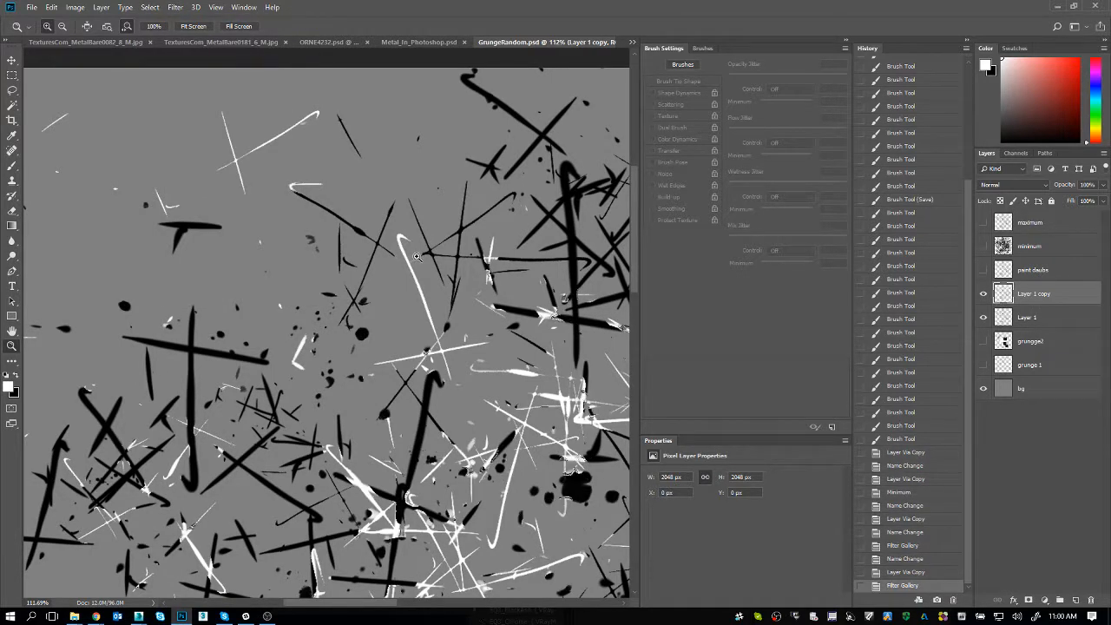
left_click(180, 9)
left_click(179, 9)
key("ctrl+z")
Apply the Dry Brush filter to the Layer 1 copy with brush size 9, texture 2 and a fine brush detail
left_click(182, 10)
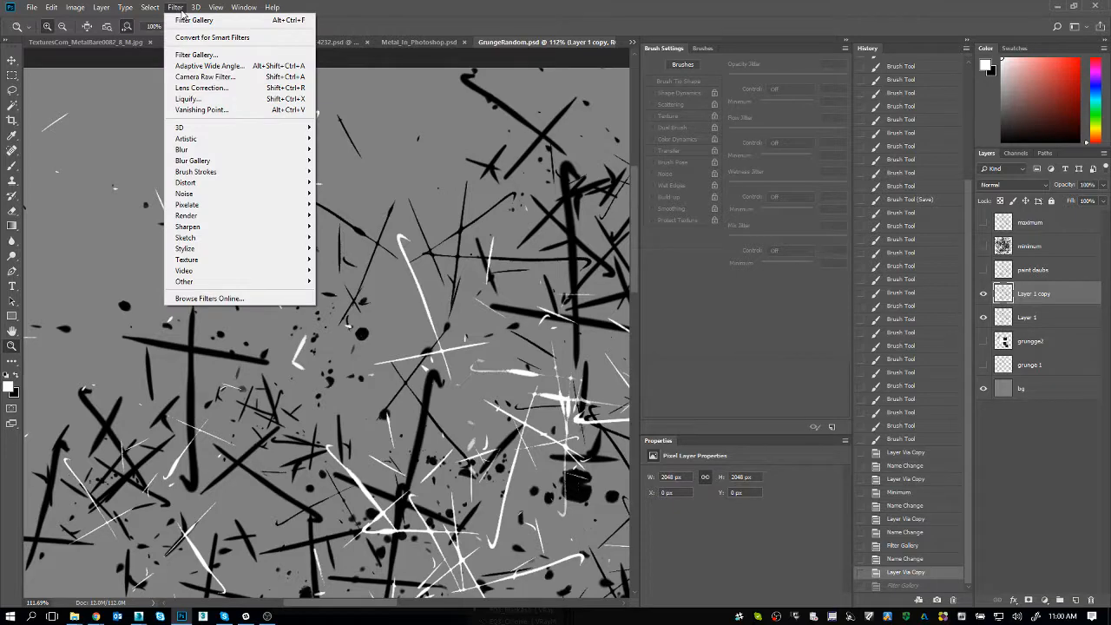
left_click(209, 55)
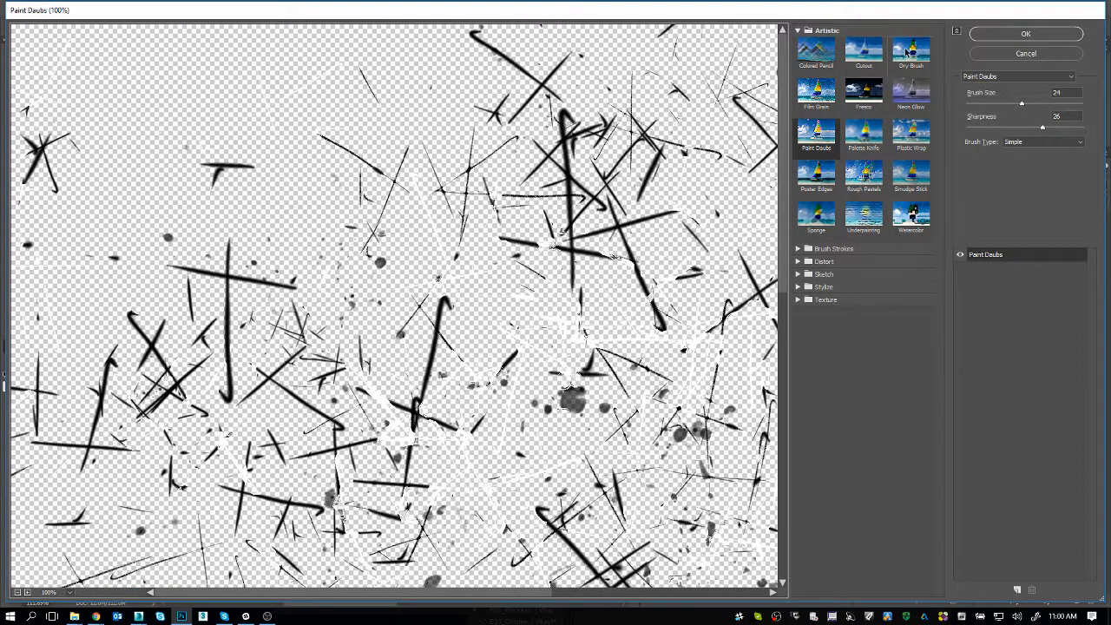
left_click(906, 53)
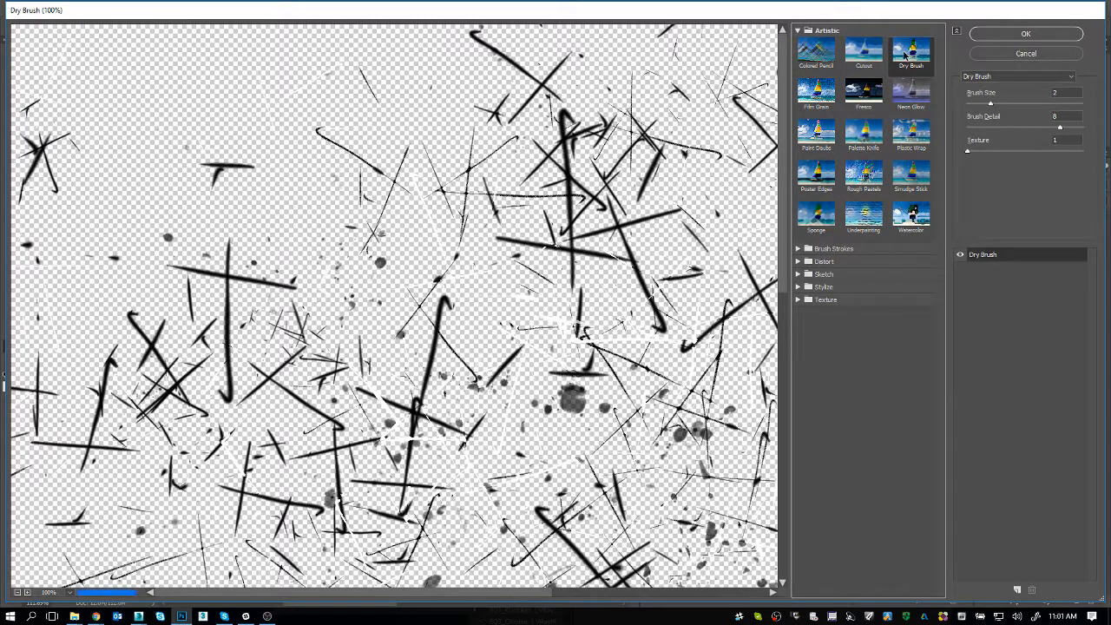
left_click(1068, 104)
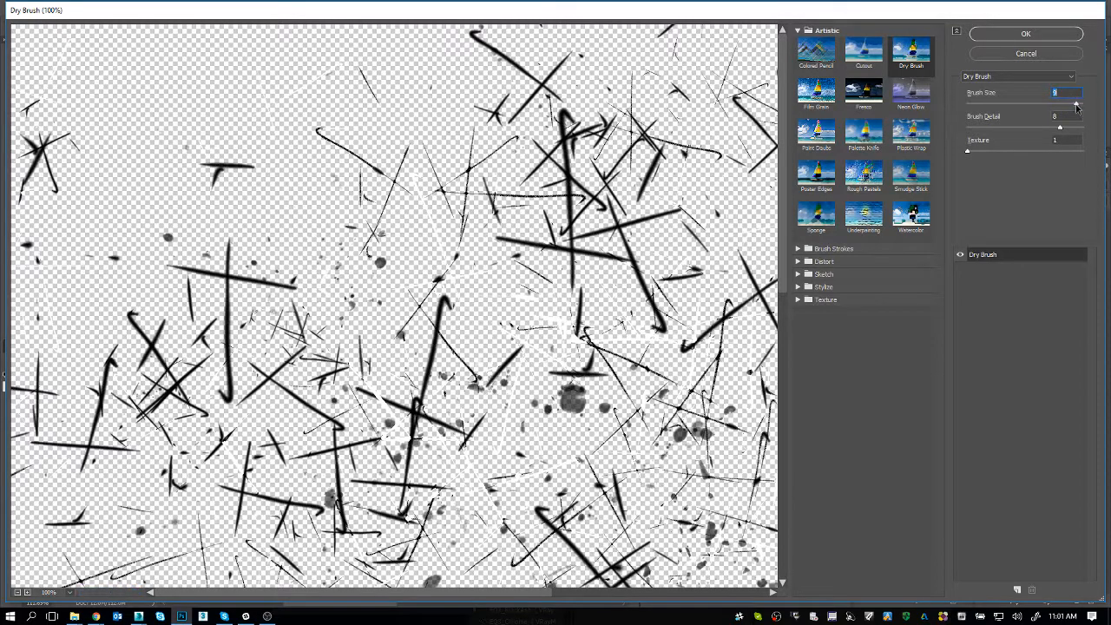
left_click(1005, 127)
left_click(1042, 128)
left_click(1020, 151)
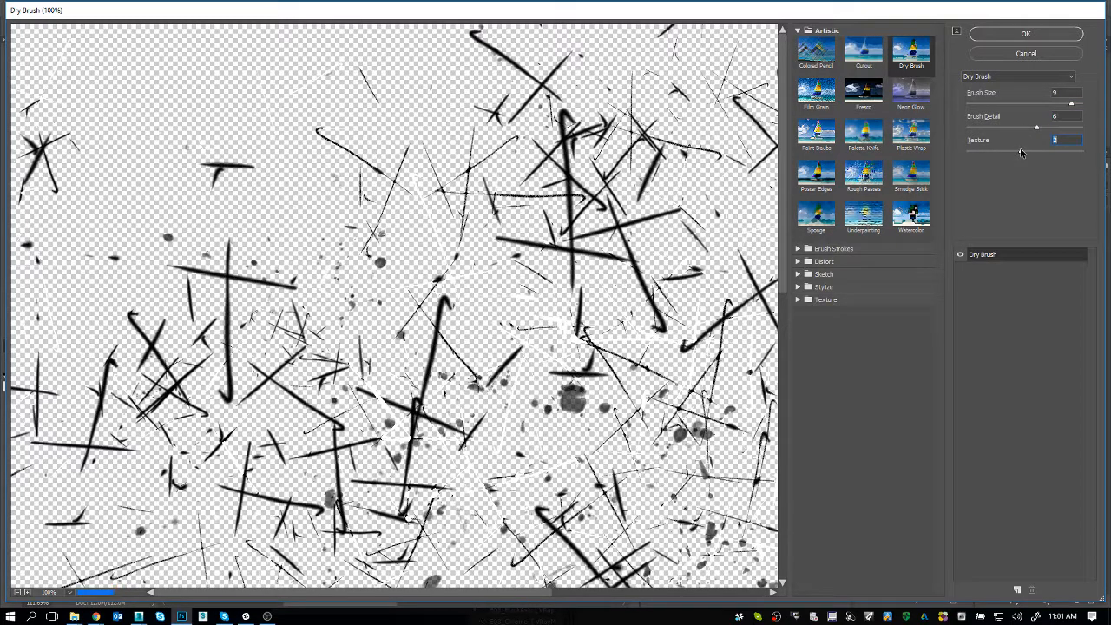
left_click(1061, 128)
key("Return")
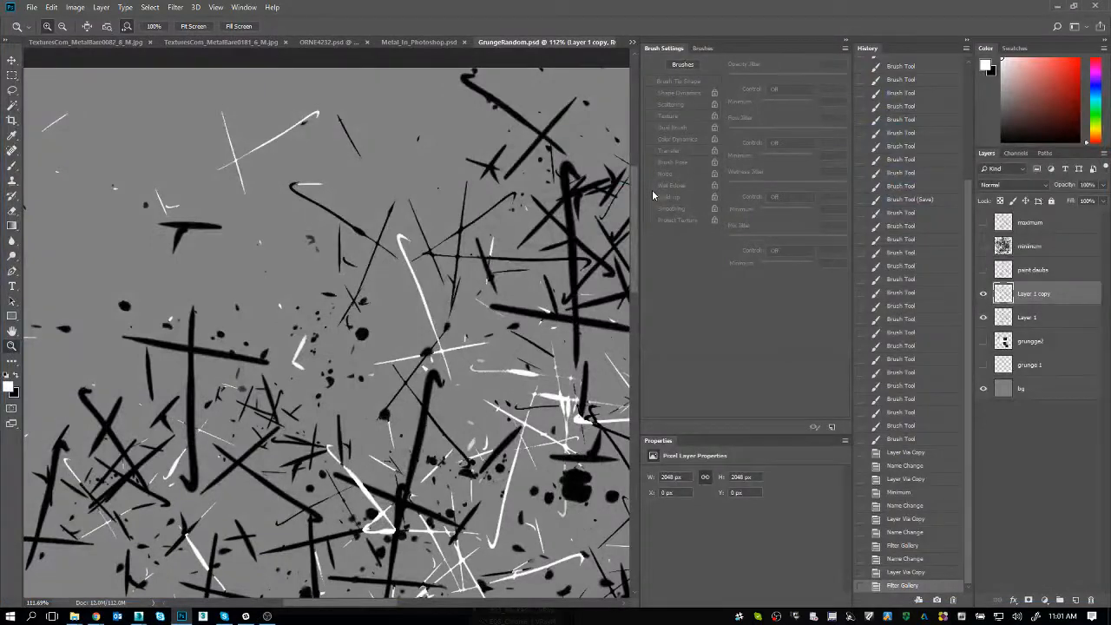
Compare the Layer 1 copy with Layer 1 up close by alternating their visibility, leaving only the copy shown over bg
left_click(984, 294)
left_click(984, 294)
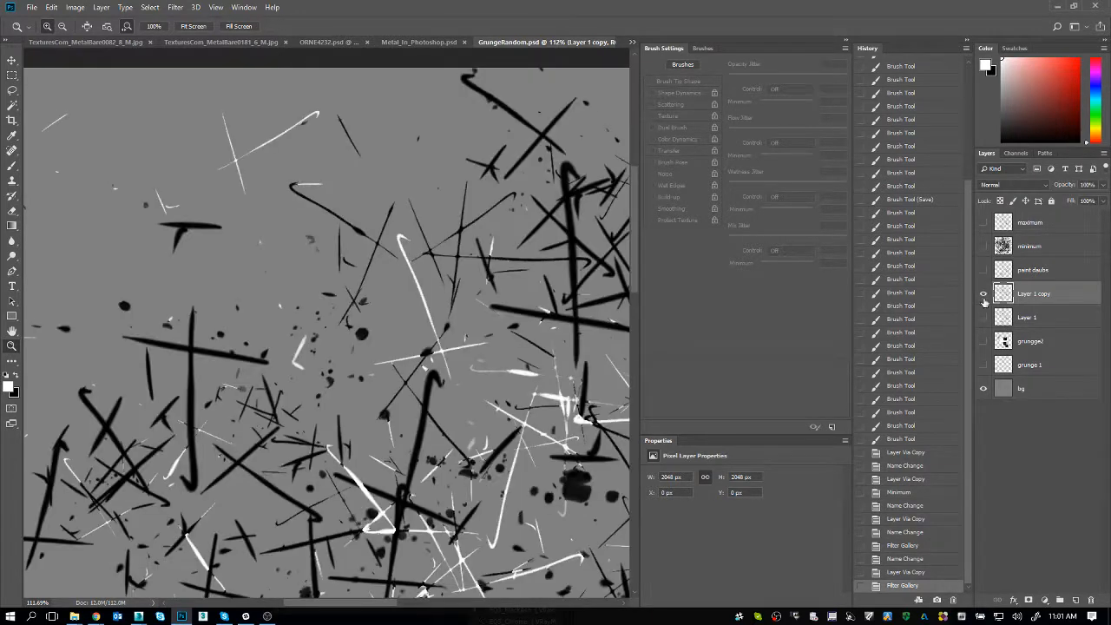
left_click_drag(433, 270, 472, 408)
scroll(471, 408, "down", 3)
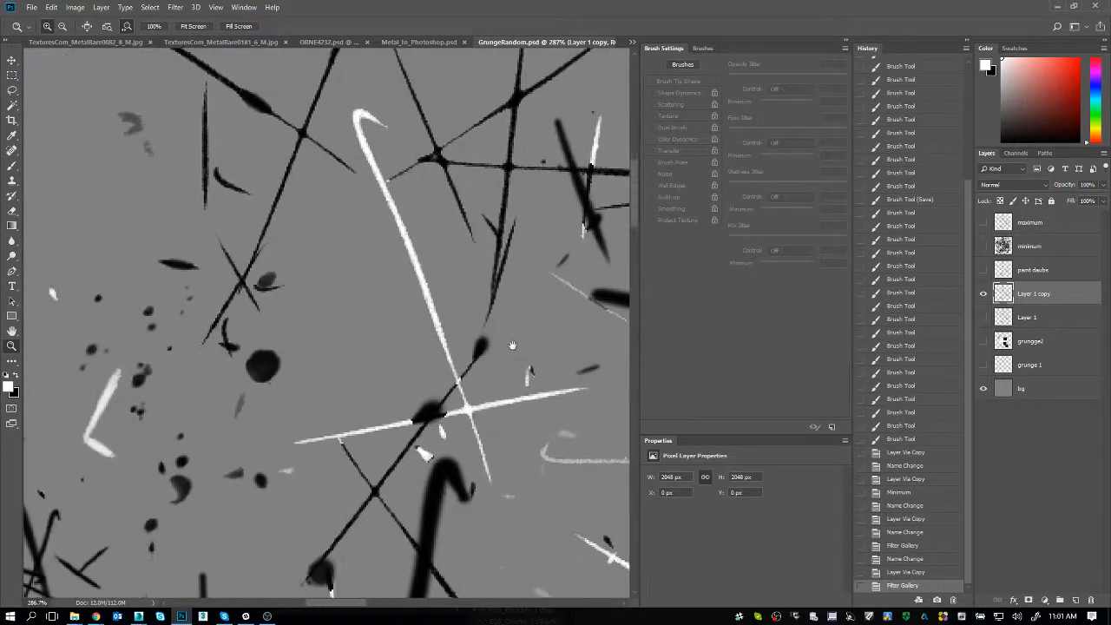
left_click(983, 318)
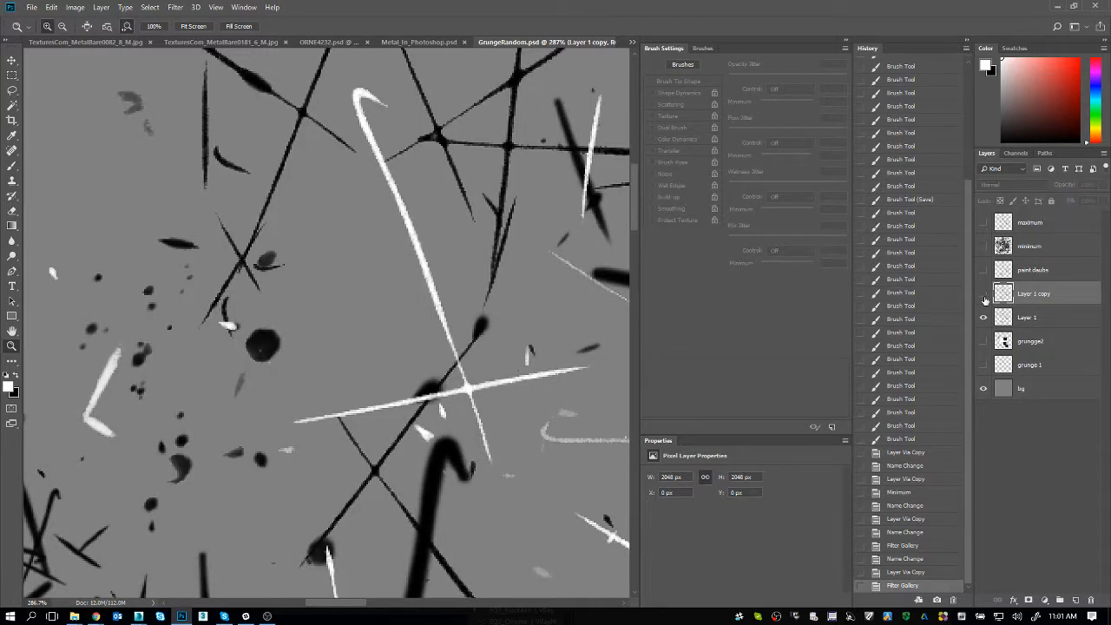
left_click(984, 295)
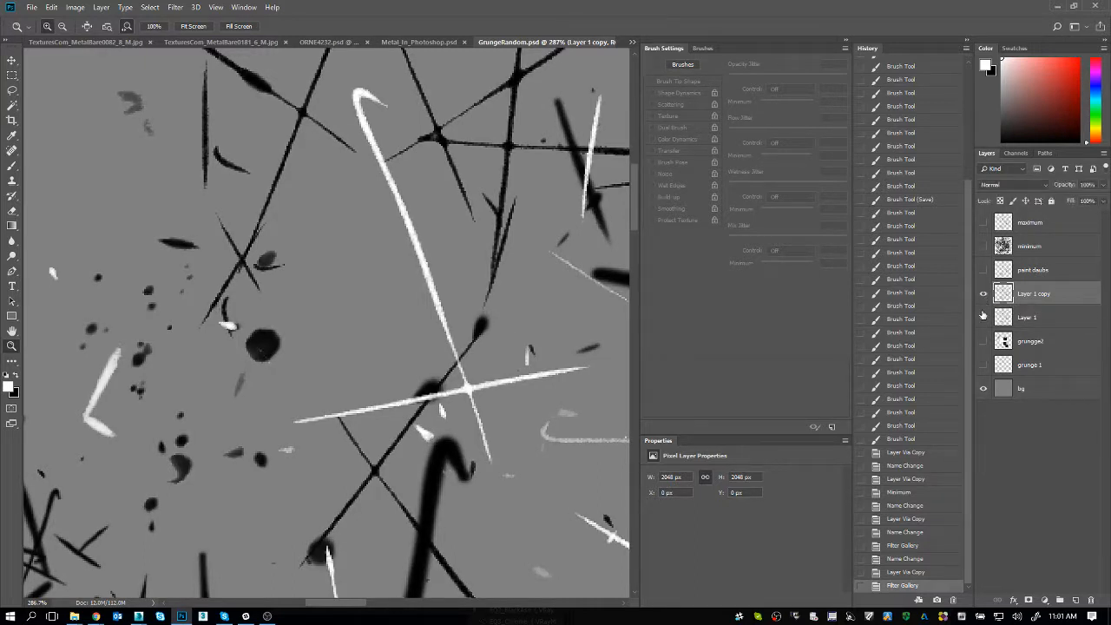
left_click(983, 297)
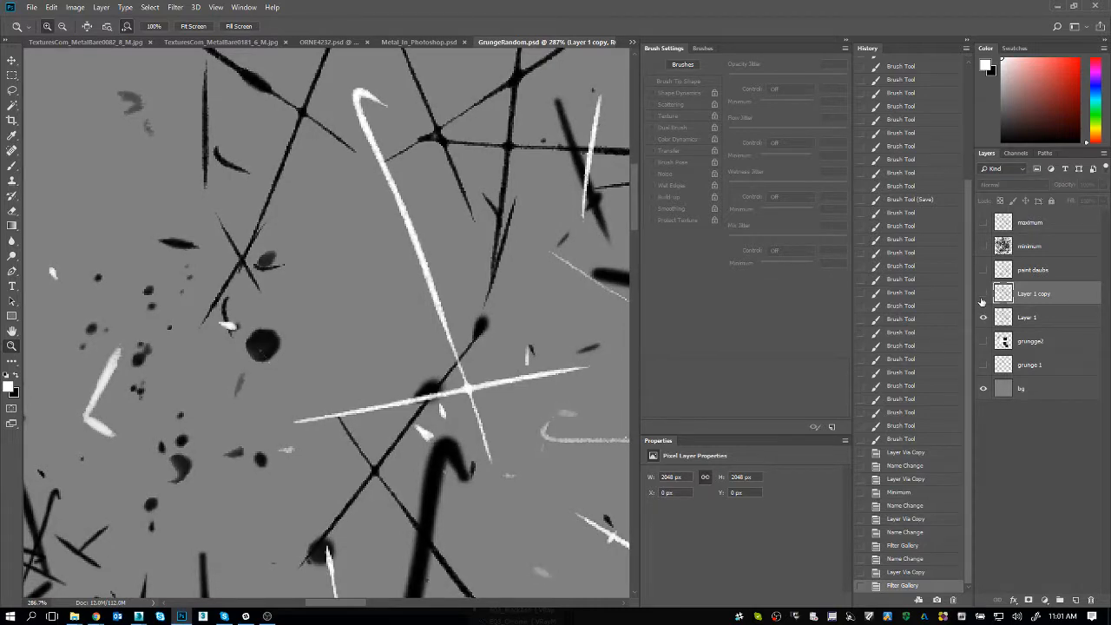
left_click(983, 318)
left_click(983, 297)
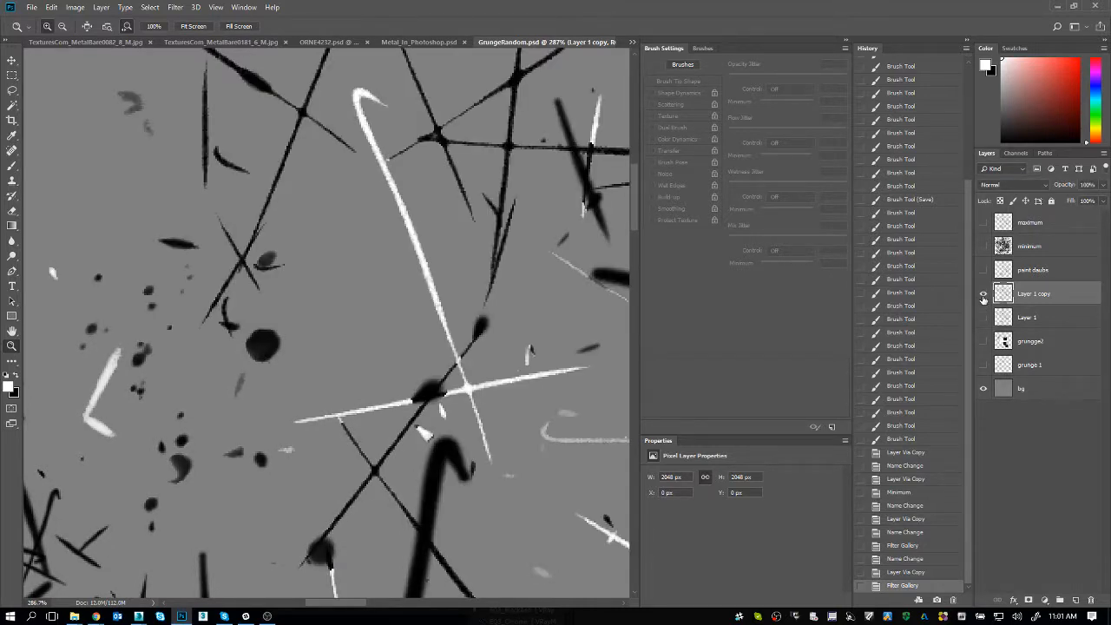
key("ctrl+0")
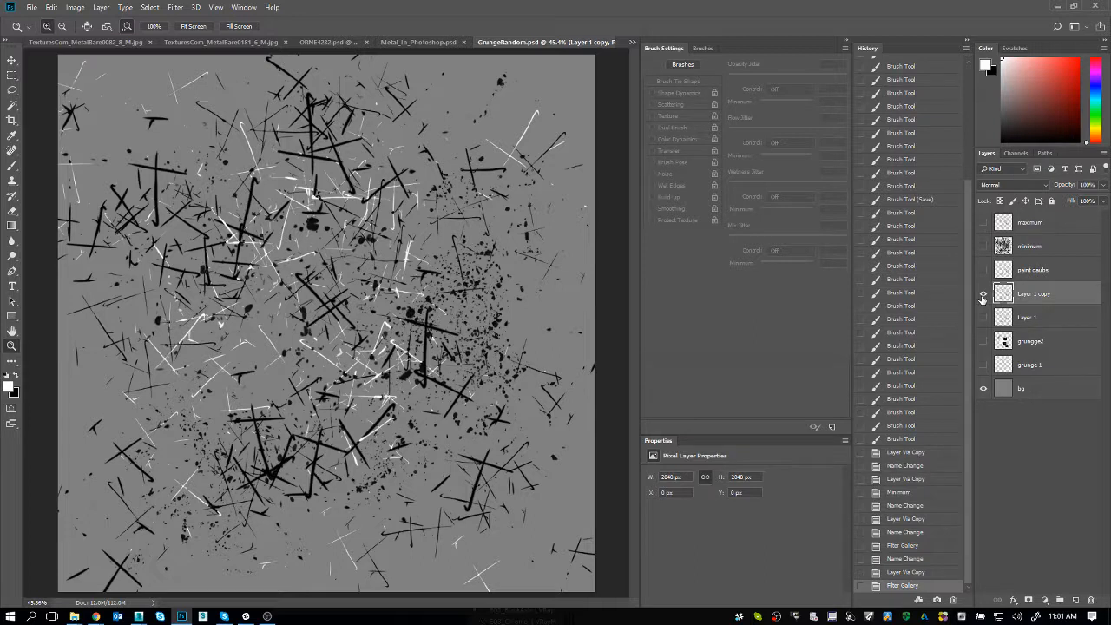
Try a Ripple distortion with size Large and amount 306% on the Layer 1 copy, and undo it
left_click(177, 8)
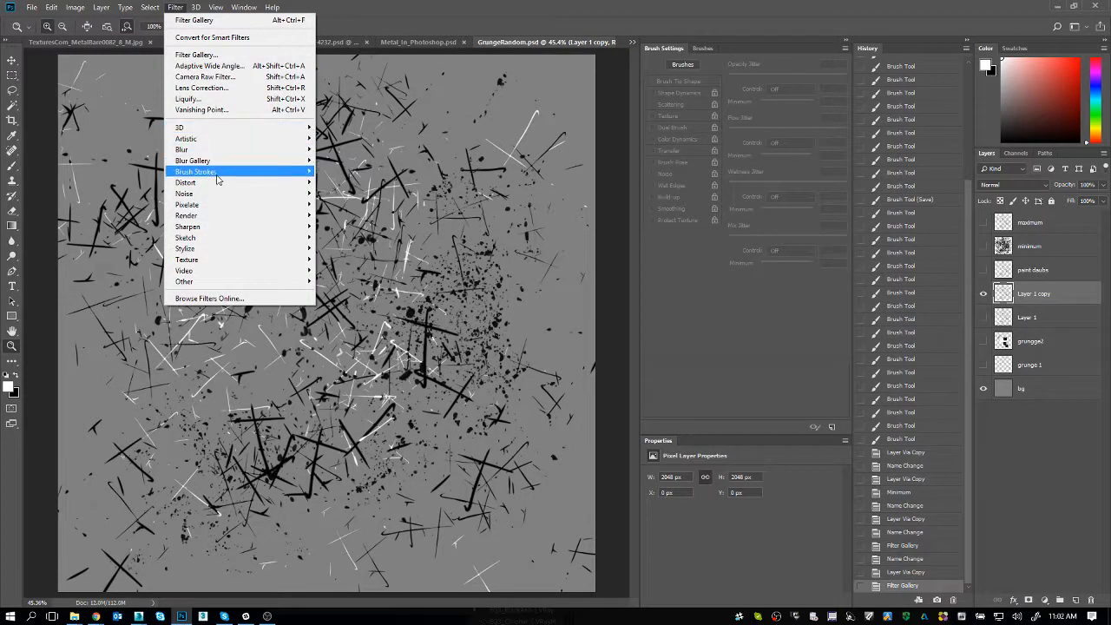
mouse_move(219, 188)
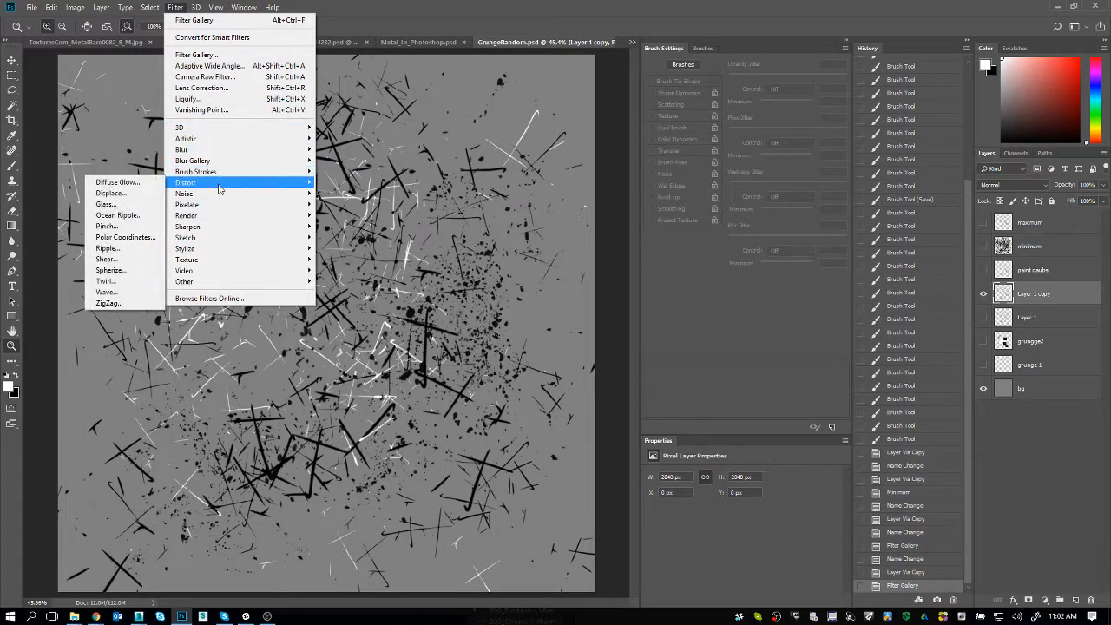
left_click(111, 248)
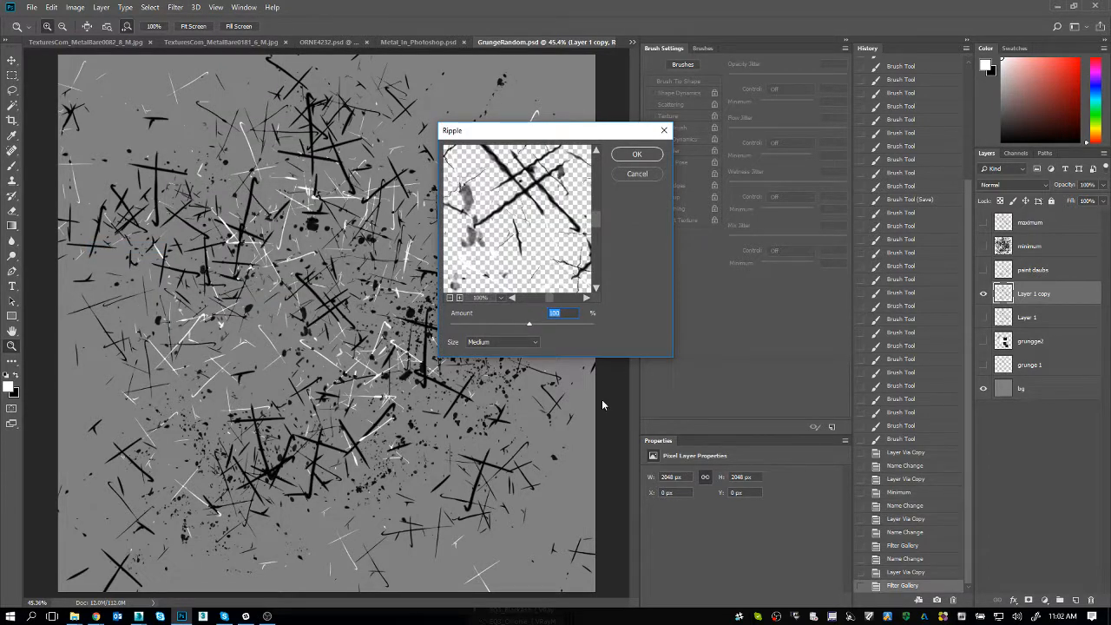
left_click(503, 342)
left_click(502, 367)
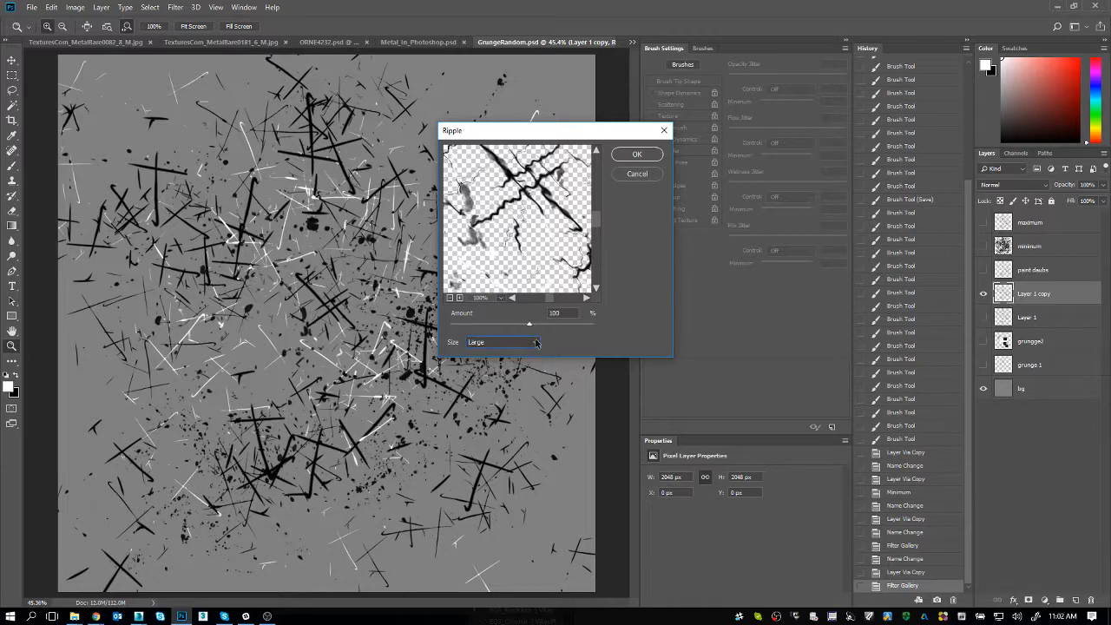
left_click_drag(529, 323, 544, 327)
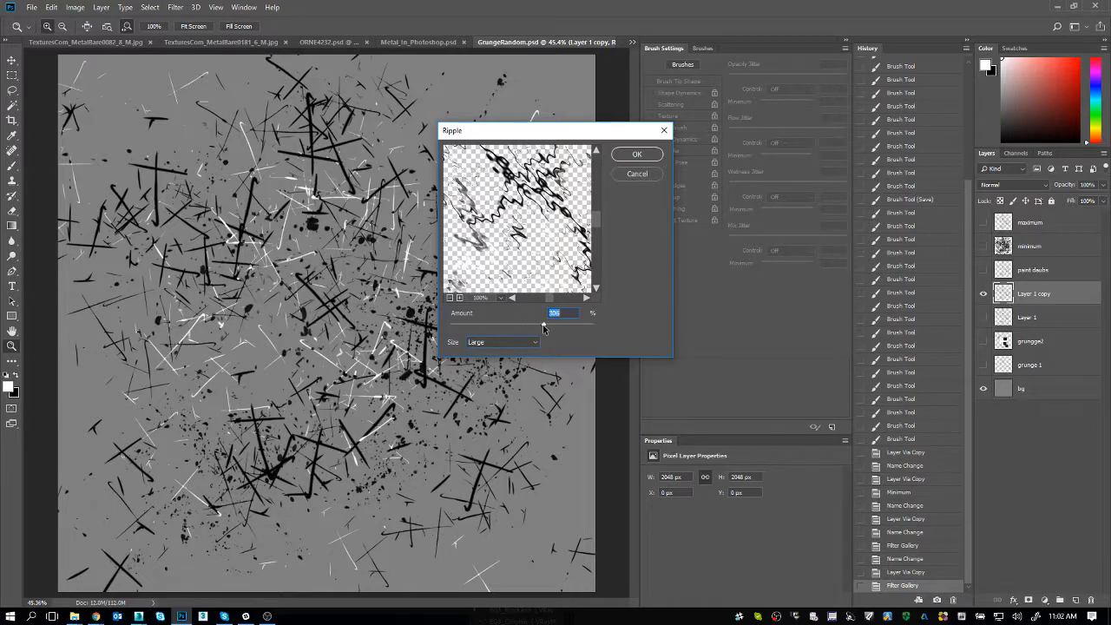
left_click(629, 152)
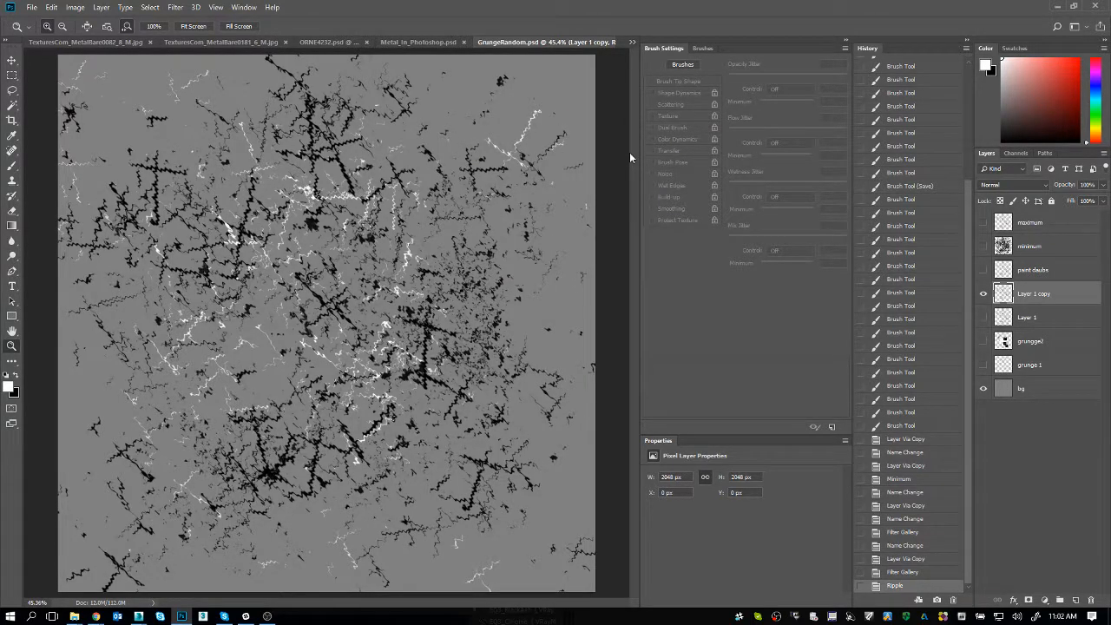
key("ctrl+z")
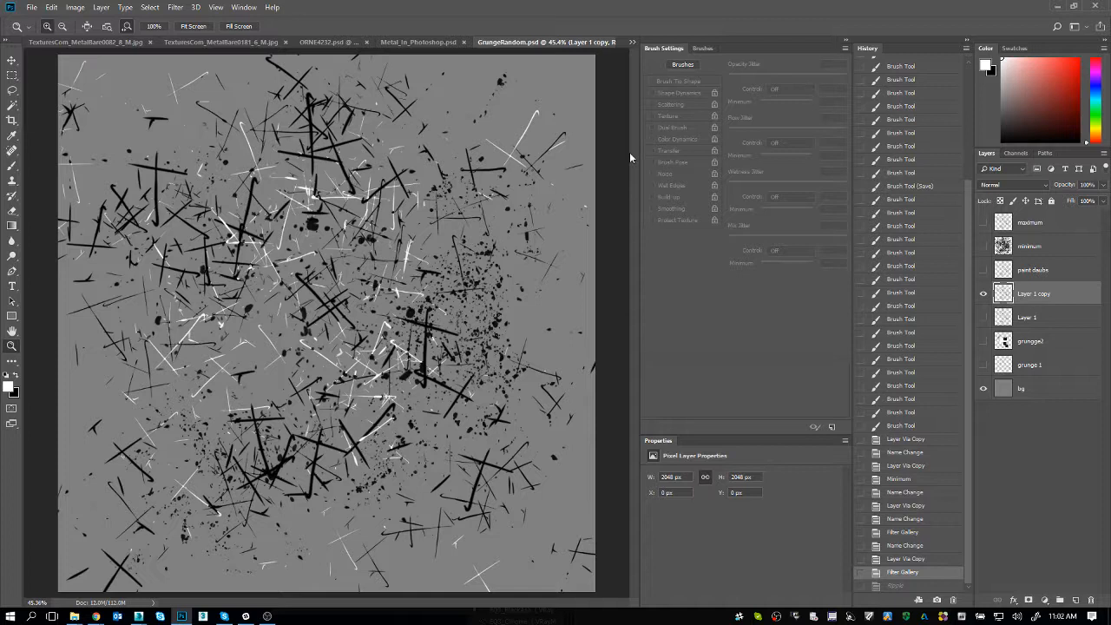
Try a stronger Large Ripple distortion of about 820% on the Layer 1 copy, and undo it
left_click(178, 7)
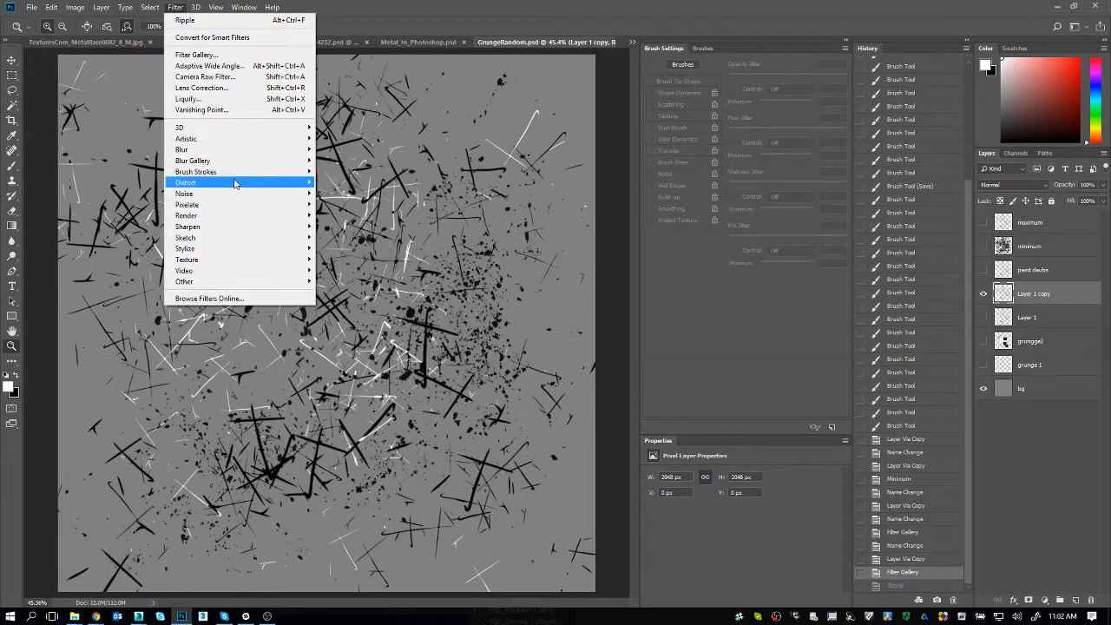
mouse_move(235, 180)
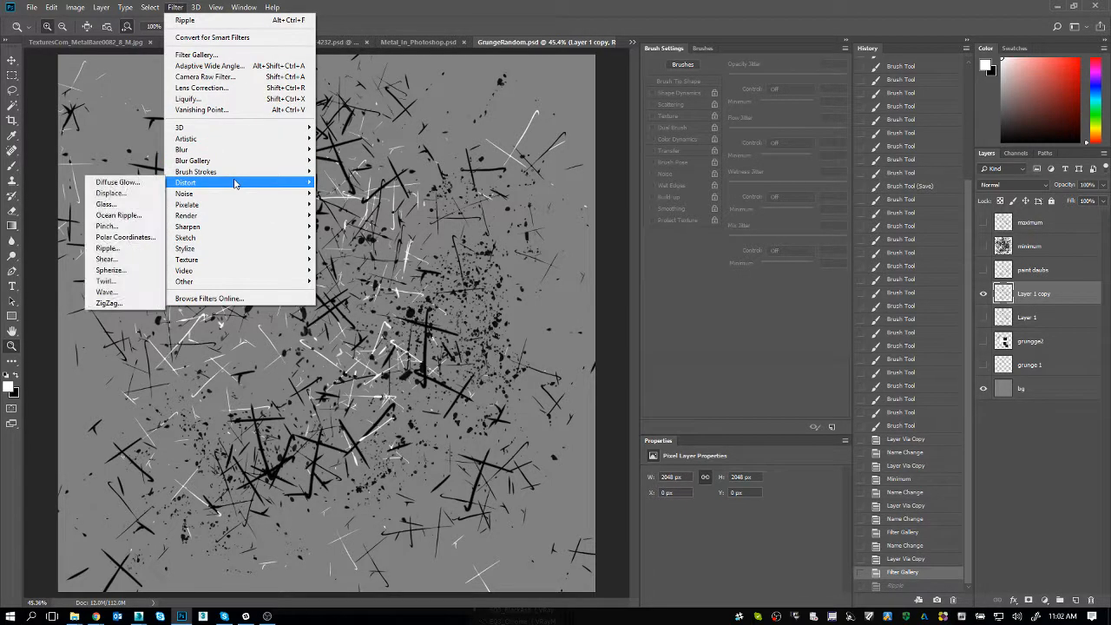
left_click(108, 249)
left_click_drag(533, 324, 565, 324)
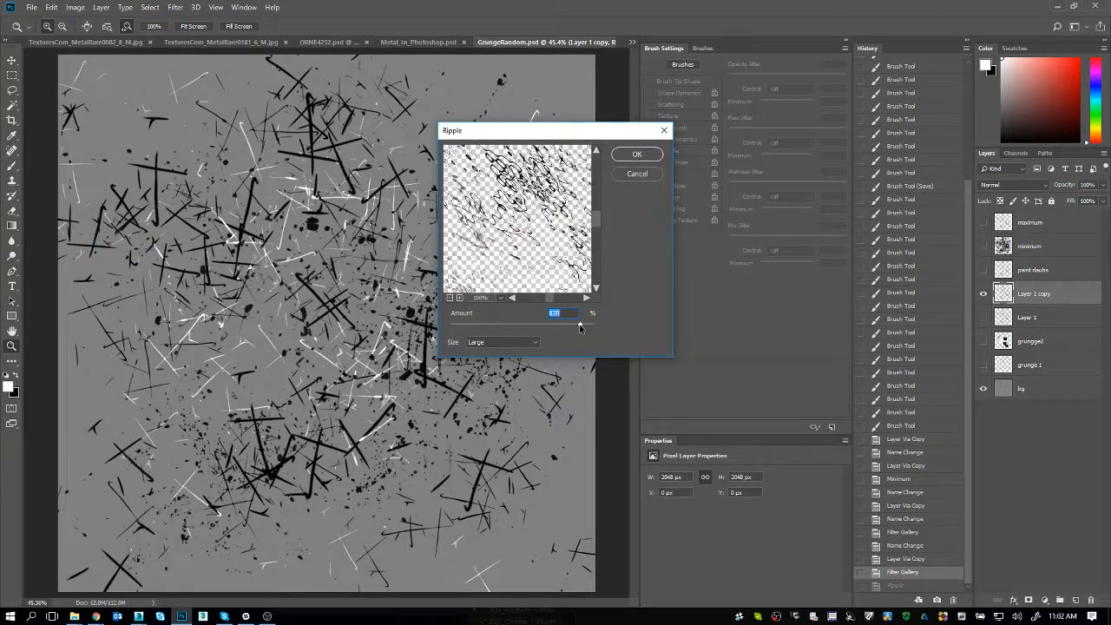
left_click(649, 158)
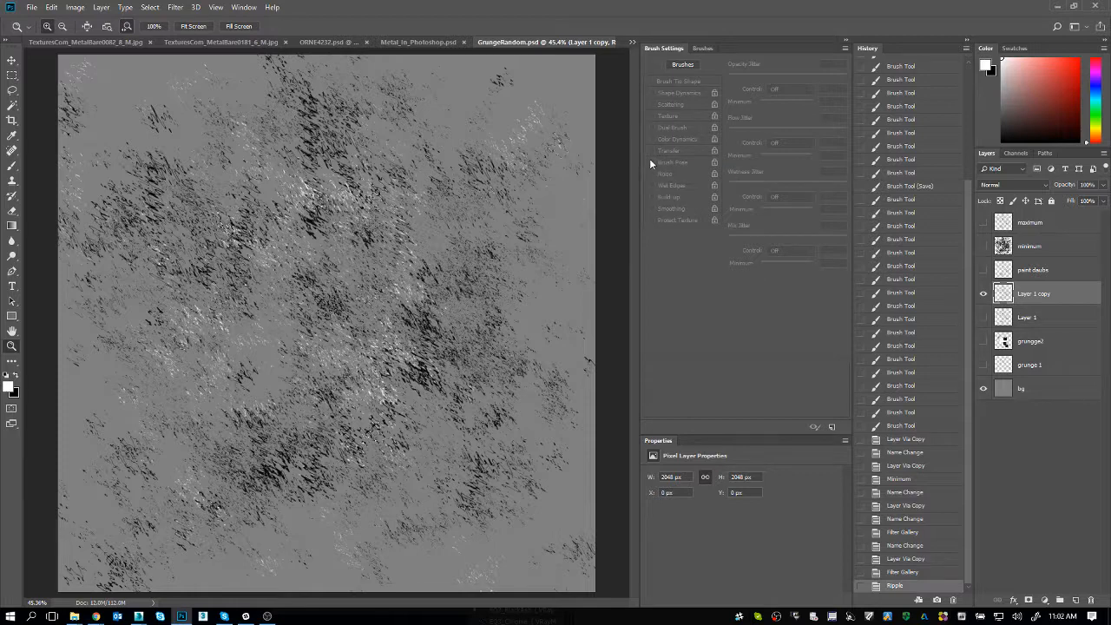
key("ctrl+z")
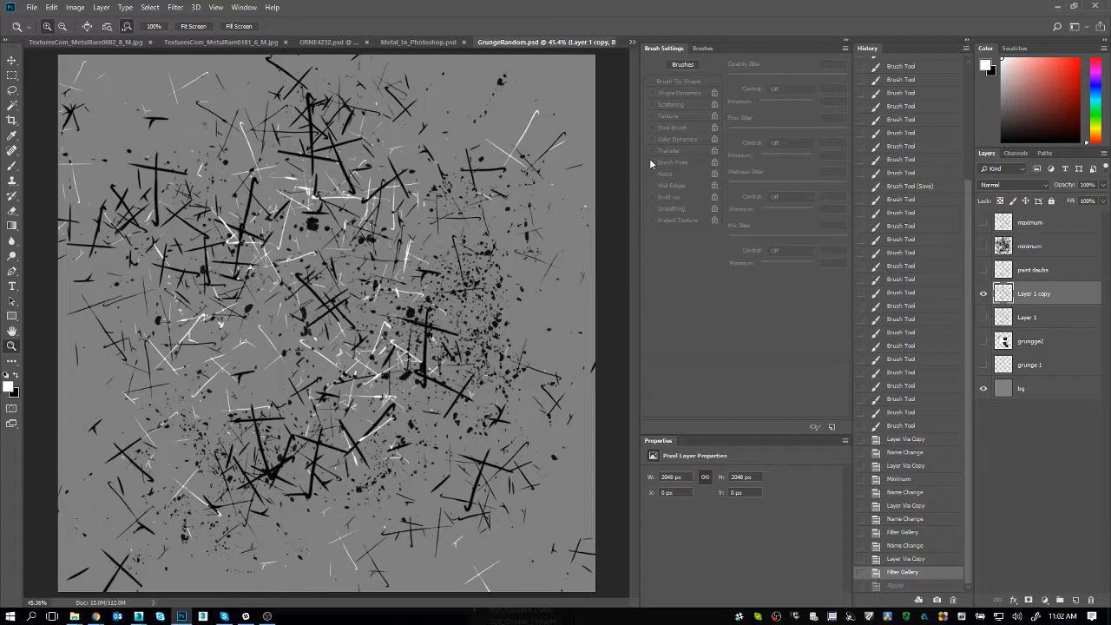
right_click(776, 616)
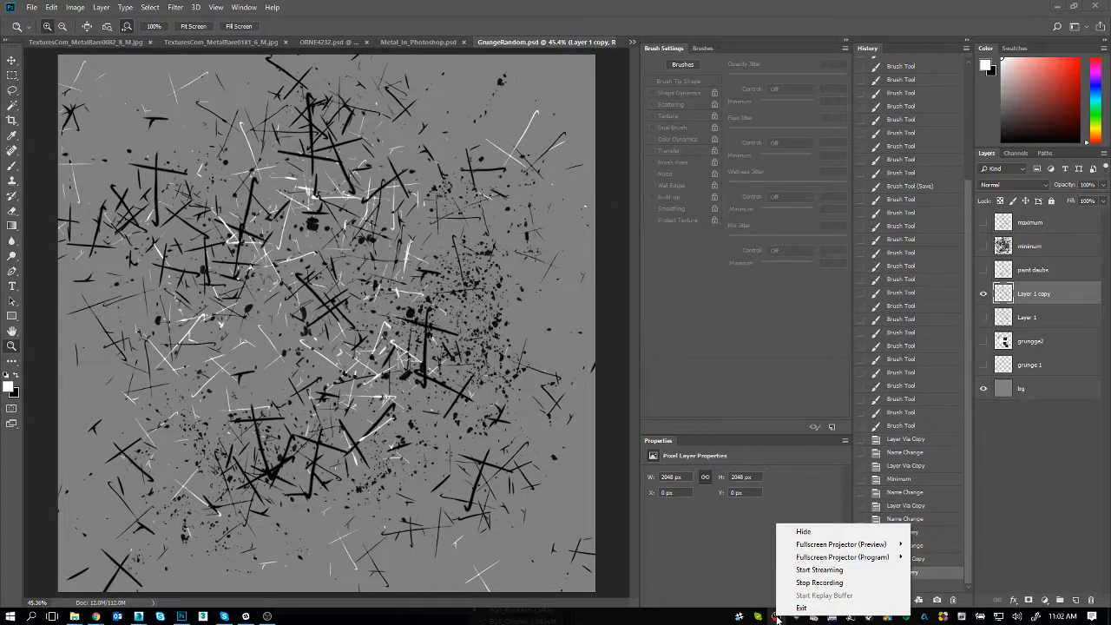